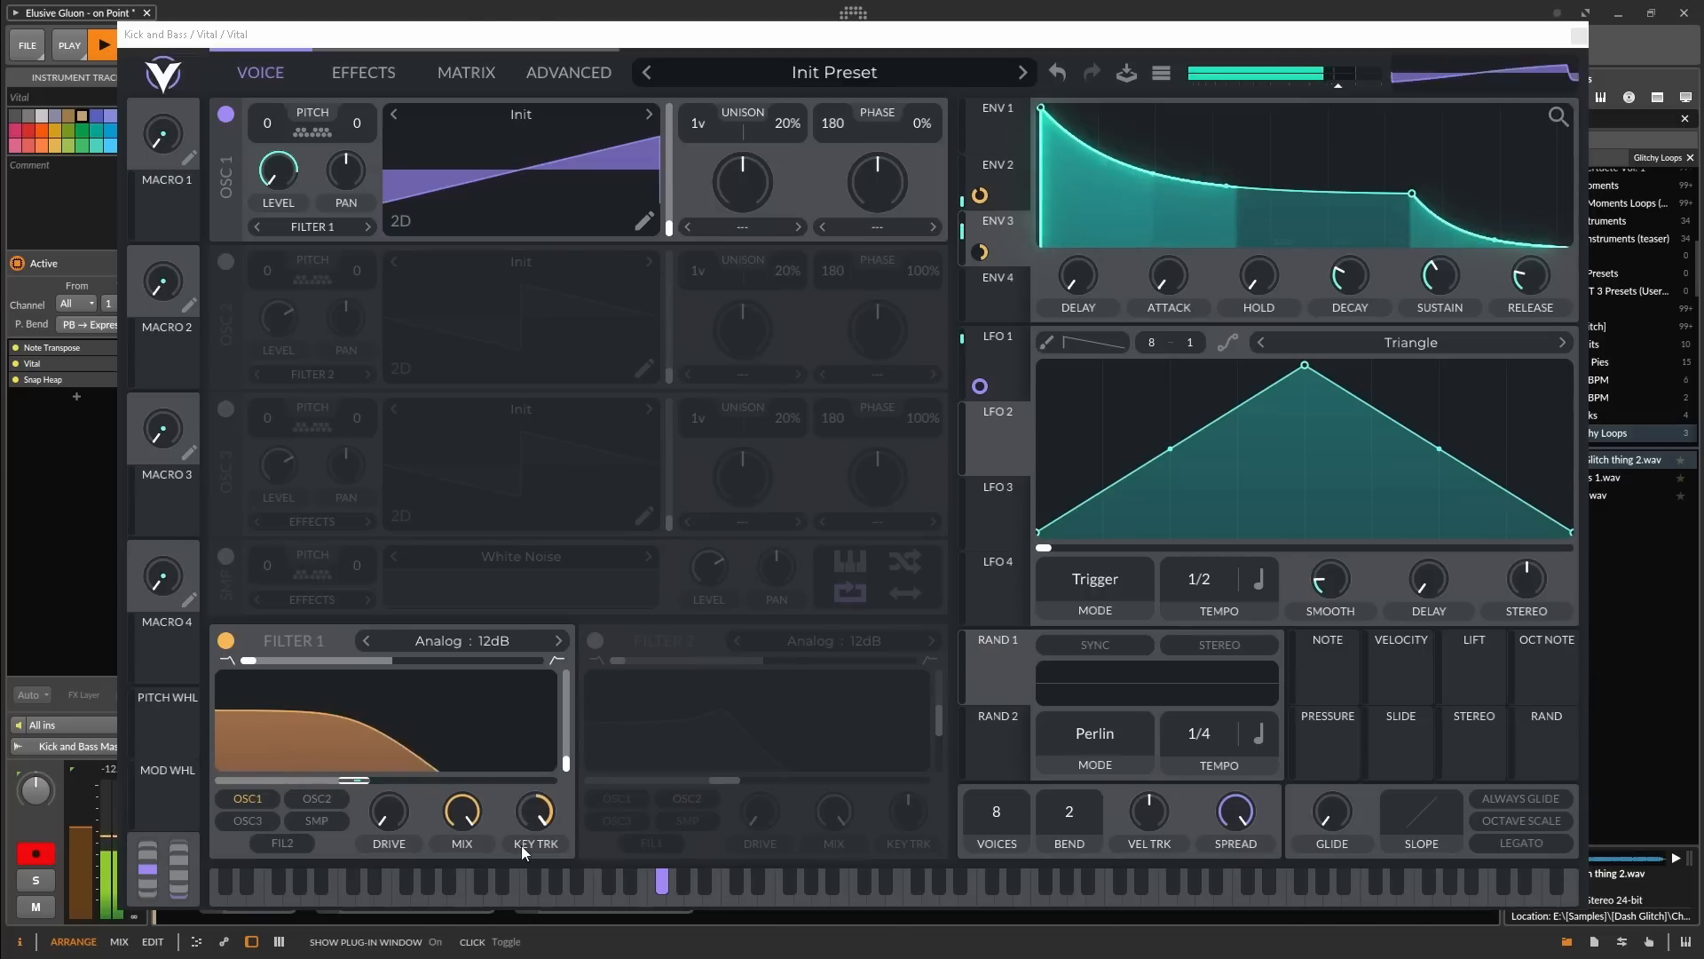
Insert Kilohearts Disperser between Vital and Snap Heap and lower its Amount to 4
left_click(1001, 359)
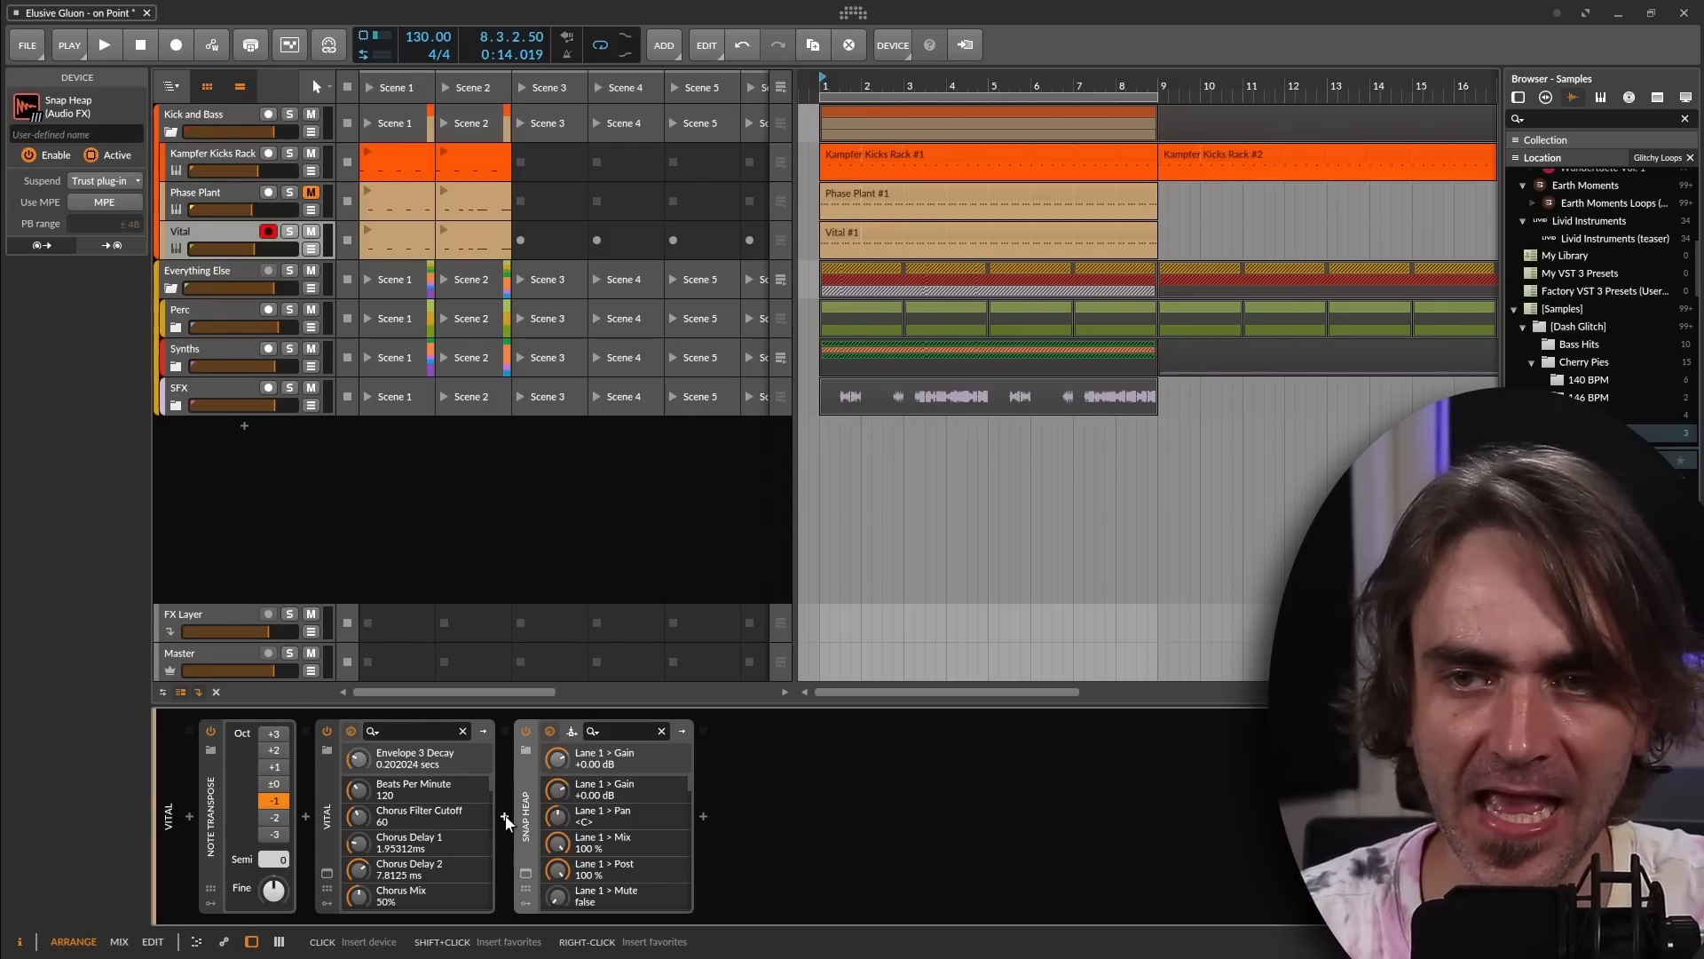
left_click(505, 816)
type("disp")
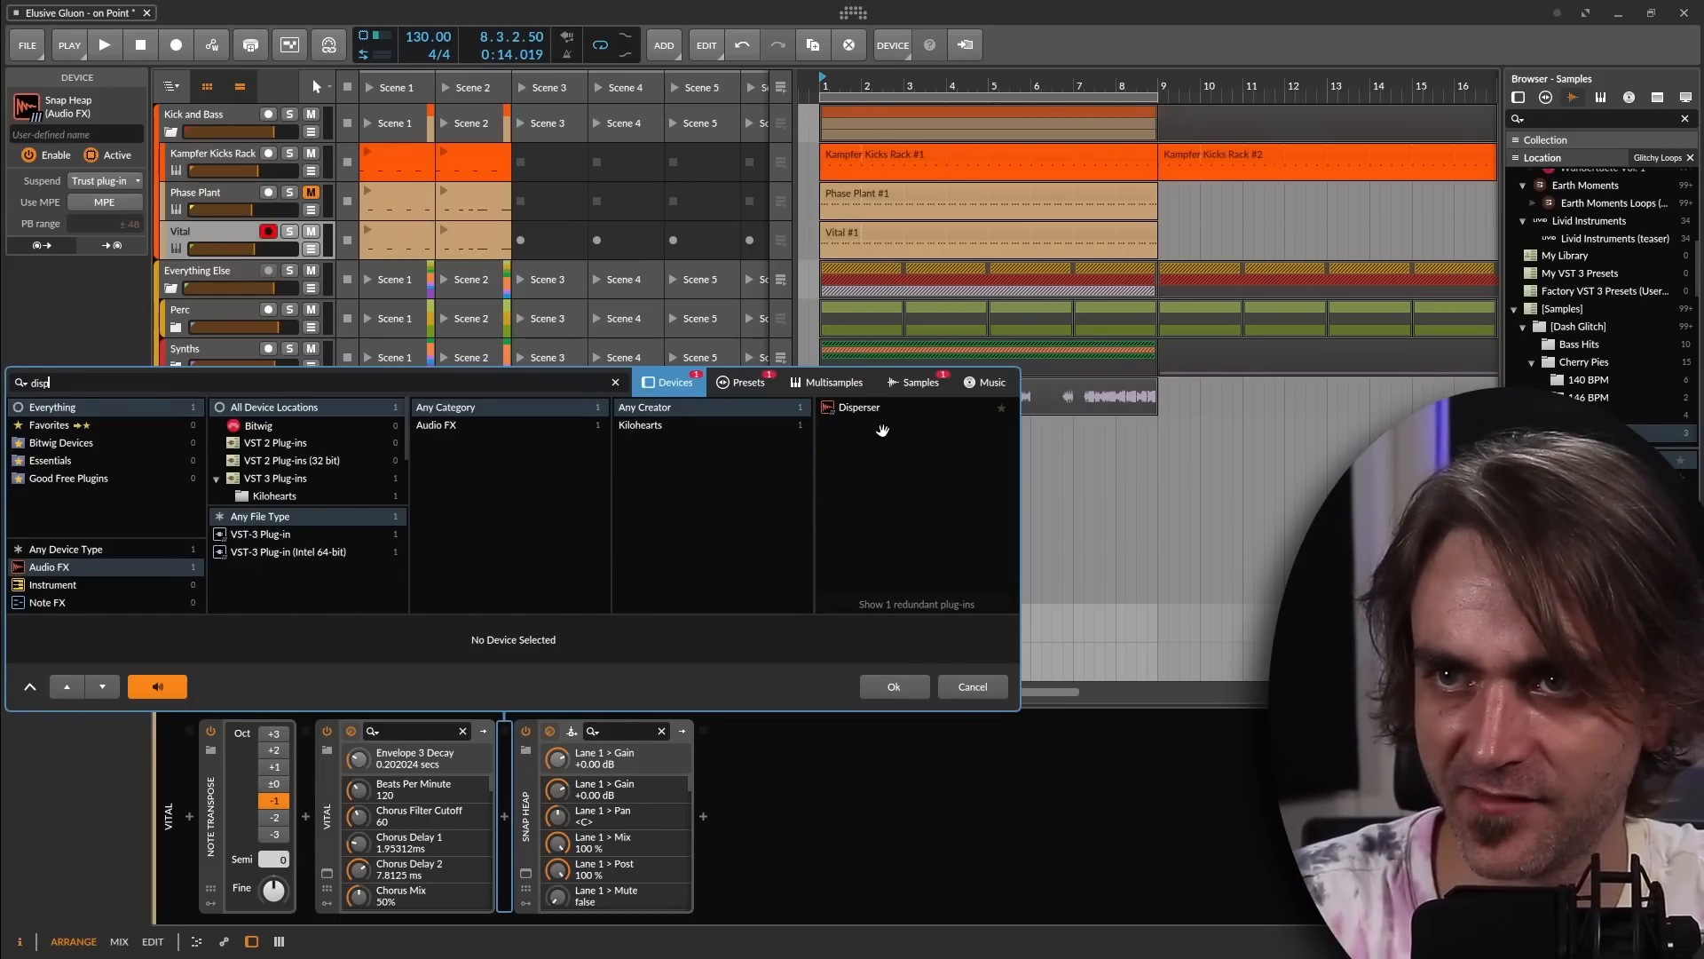
left_click(898, 683)
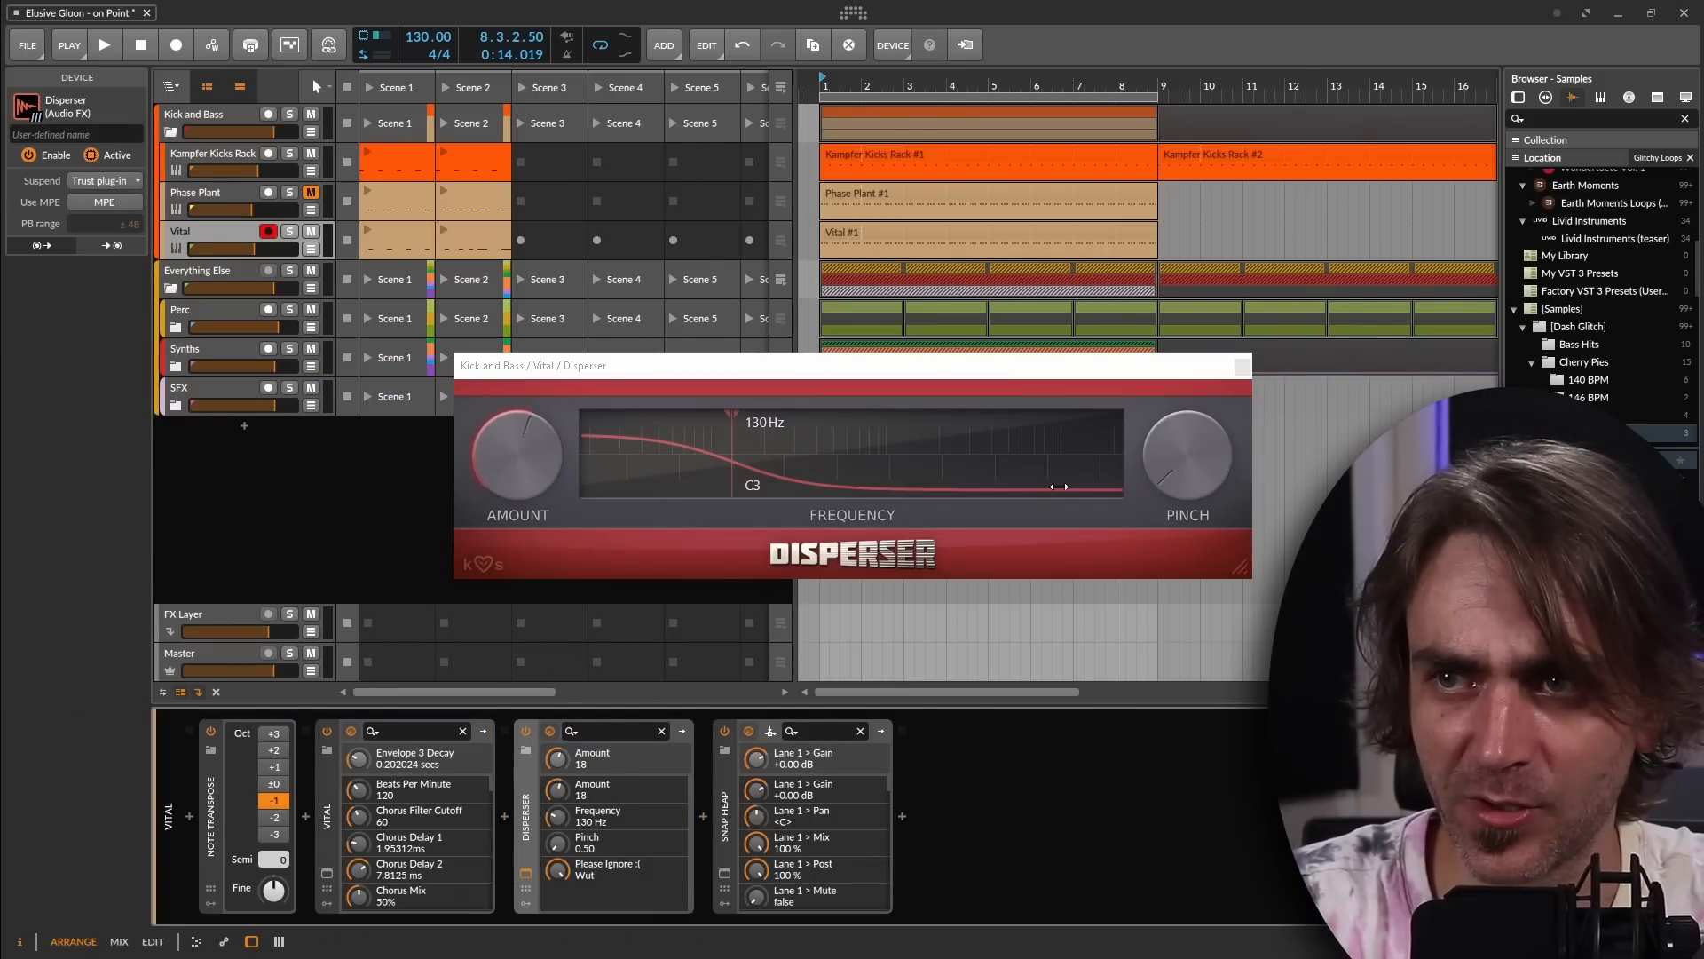
left_click(517, 456)
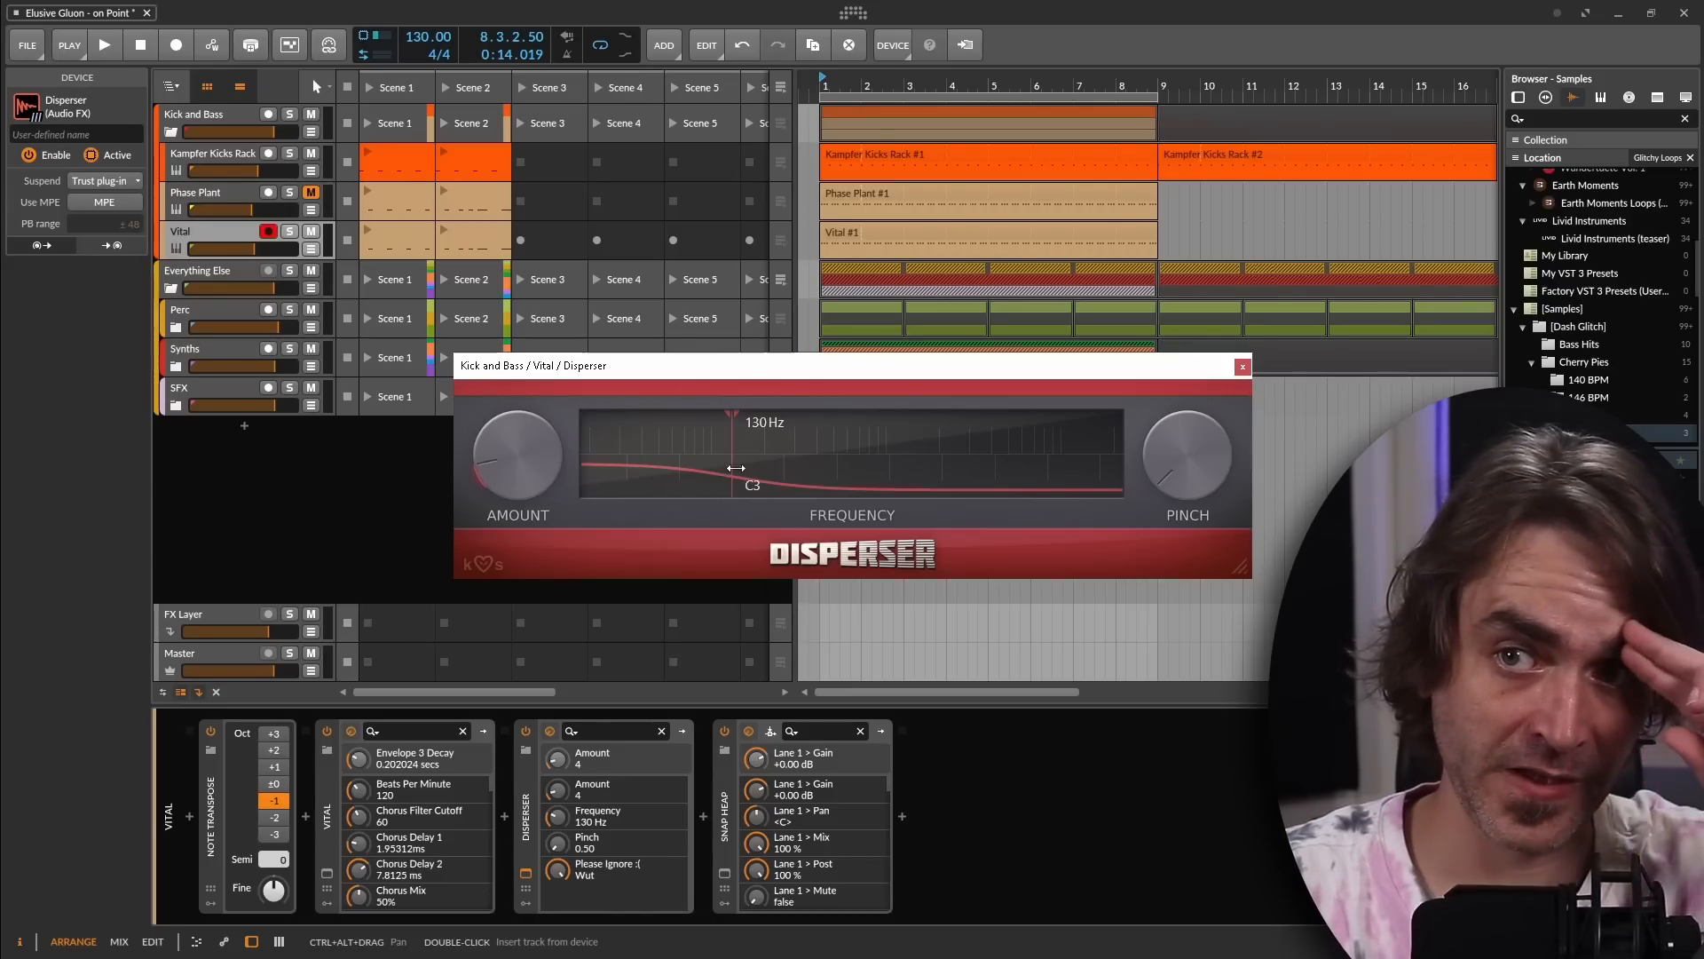
Close the Disperser window, bypass the device and delete it from the Vital track's chain
left_click(1242, 366)
left_click(527, 732)
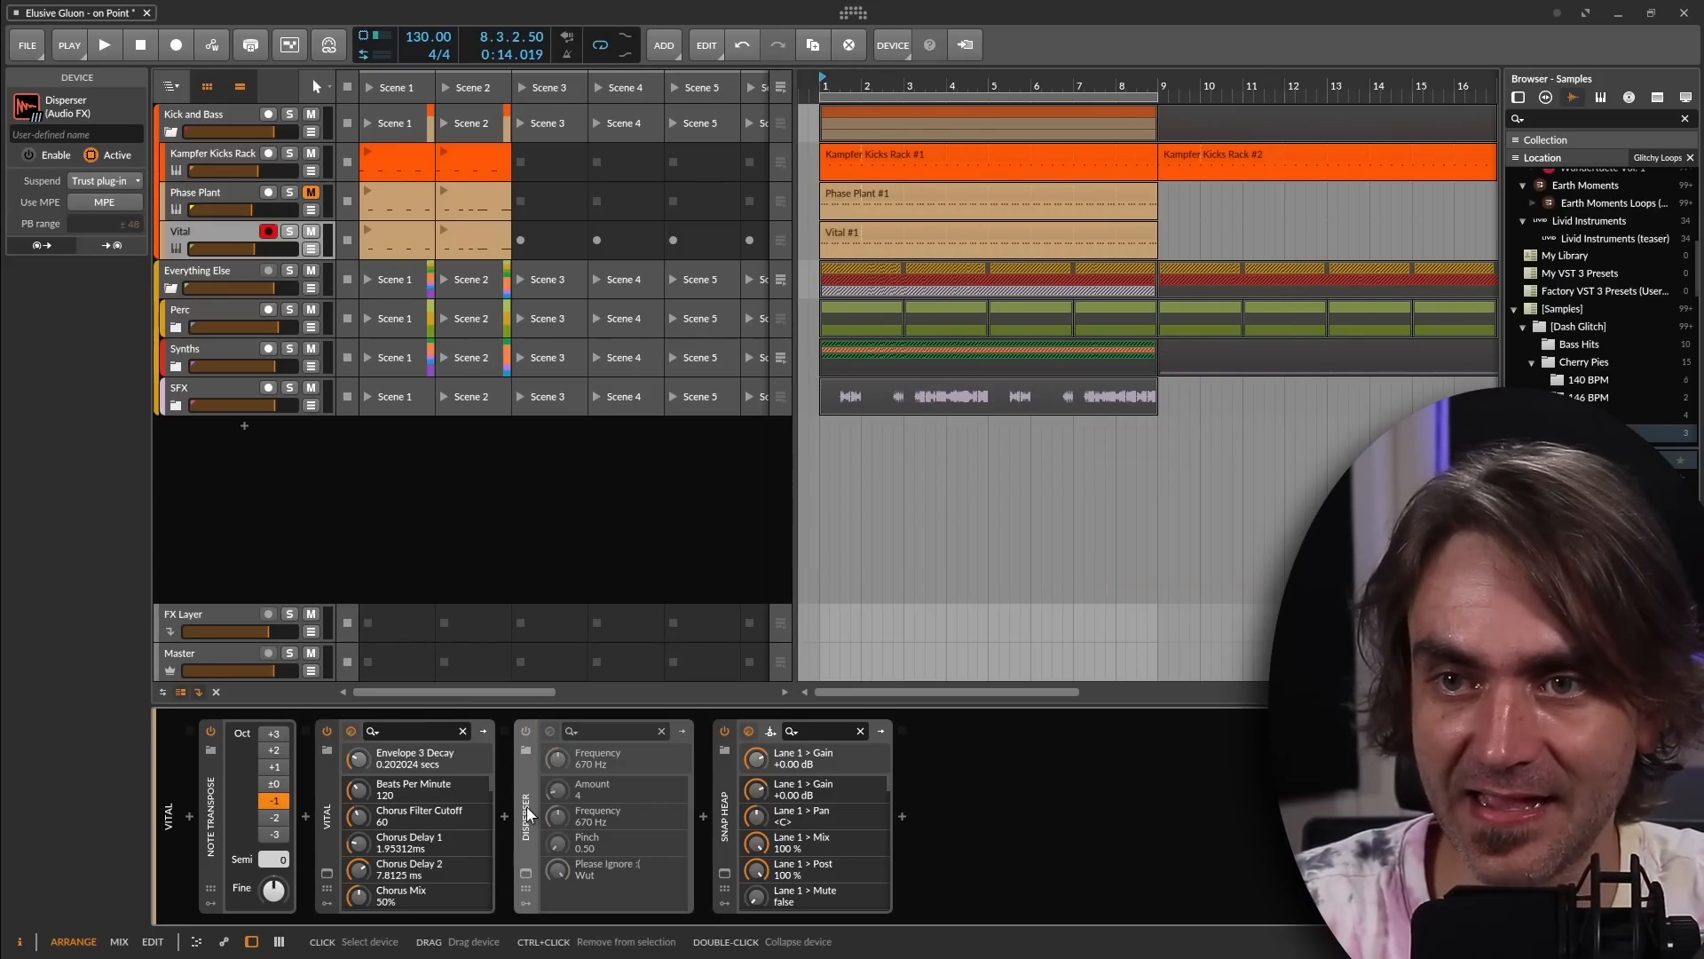
double_click(528, 815)
key("Delete")
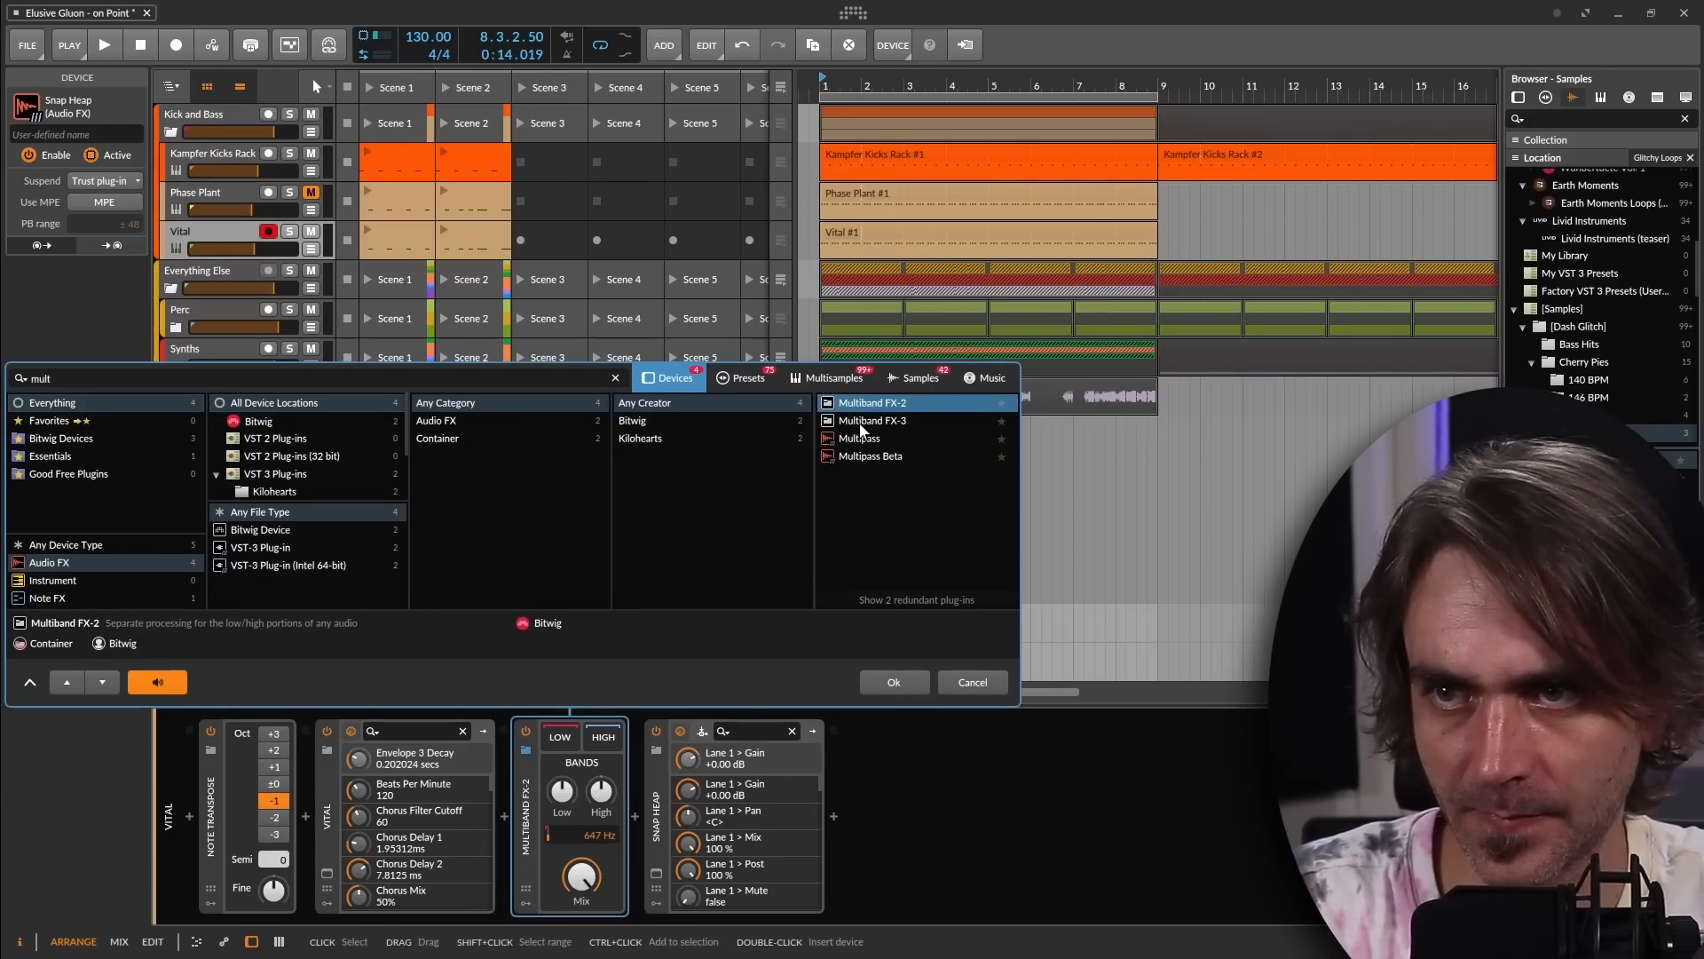
Place two Multiband FX-3 devices after Vital with crossovers at 63.3 Hz and 465 Hz on the first, 59.1 Hz and 611 Hz on the second
double_click(874, 422)
left_click_drag(718, 850, 795, 813)
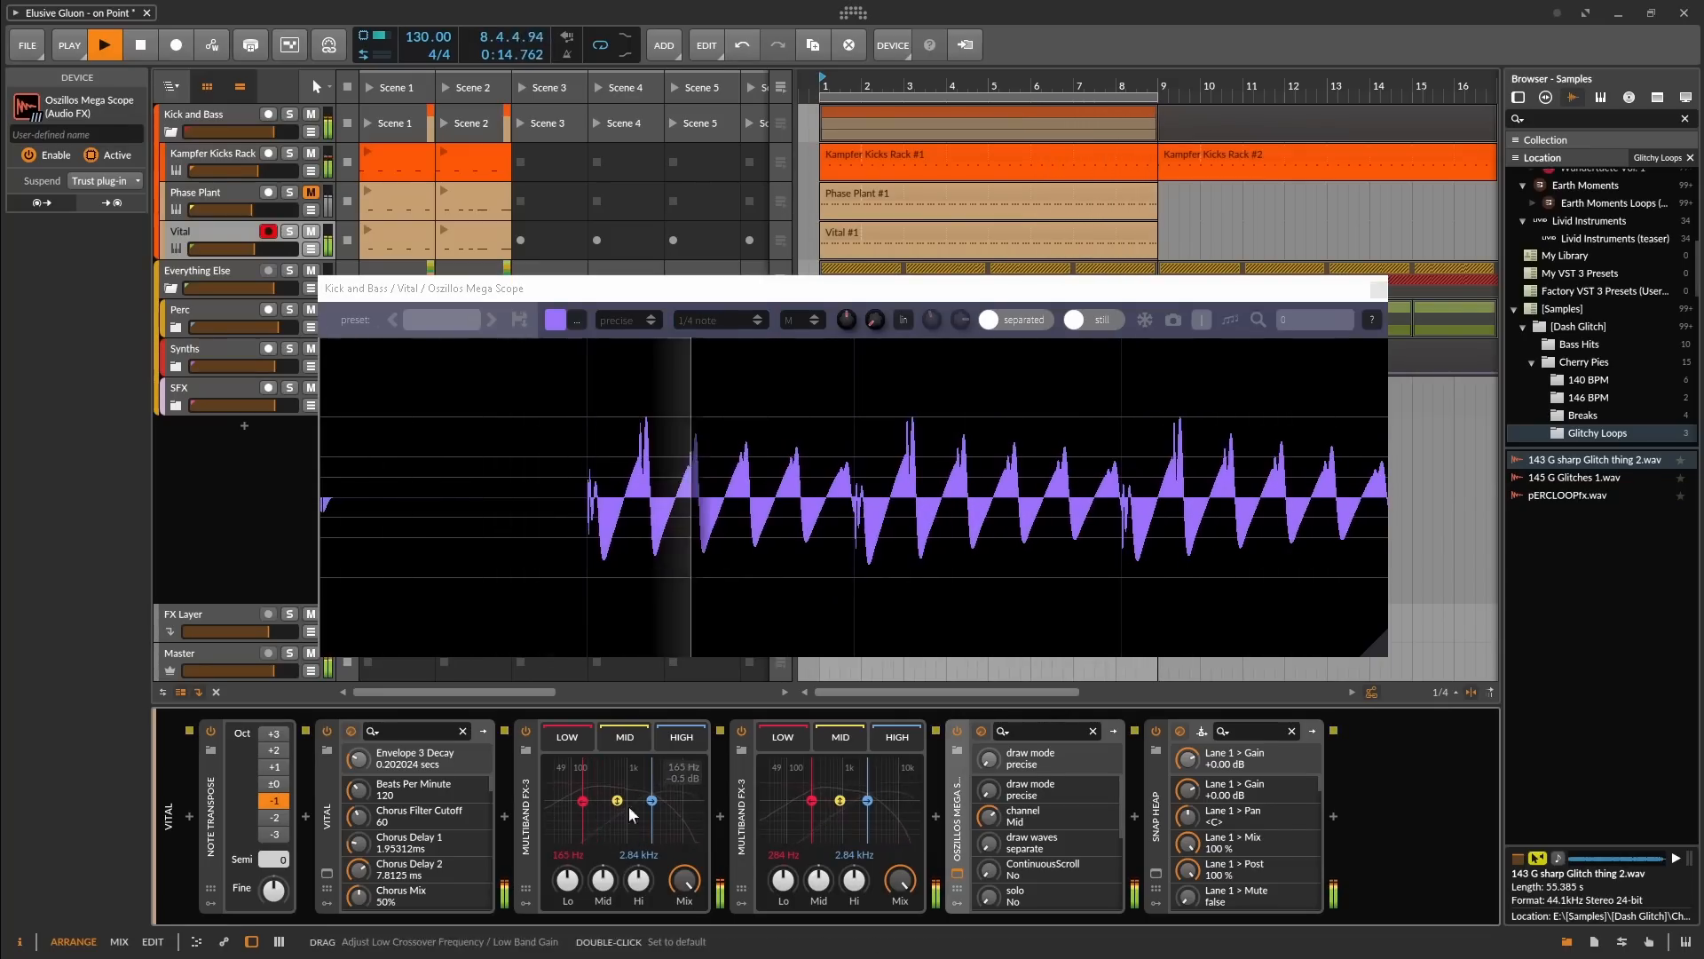
left_click_drag(840, 800, 801, 801)
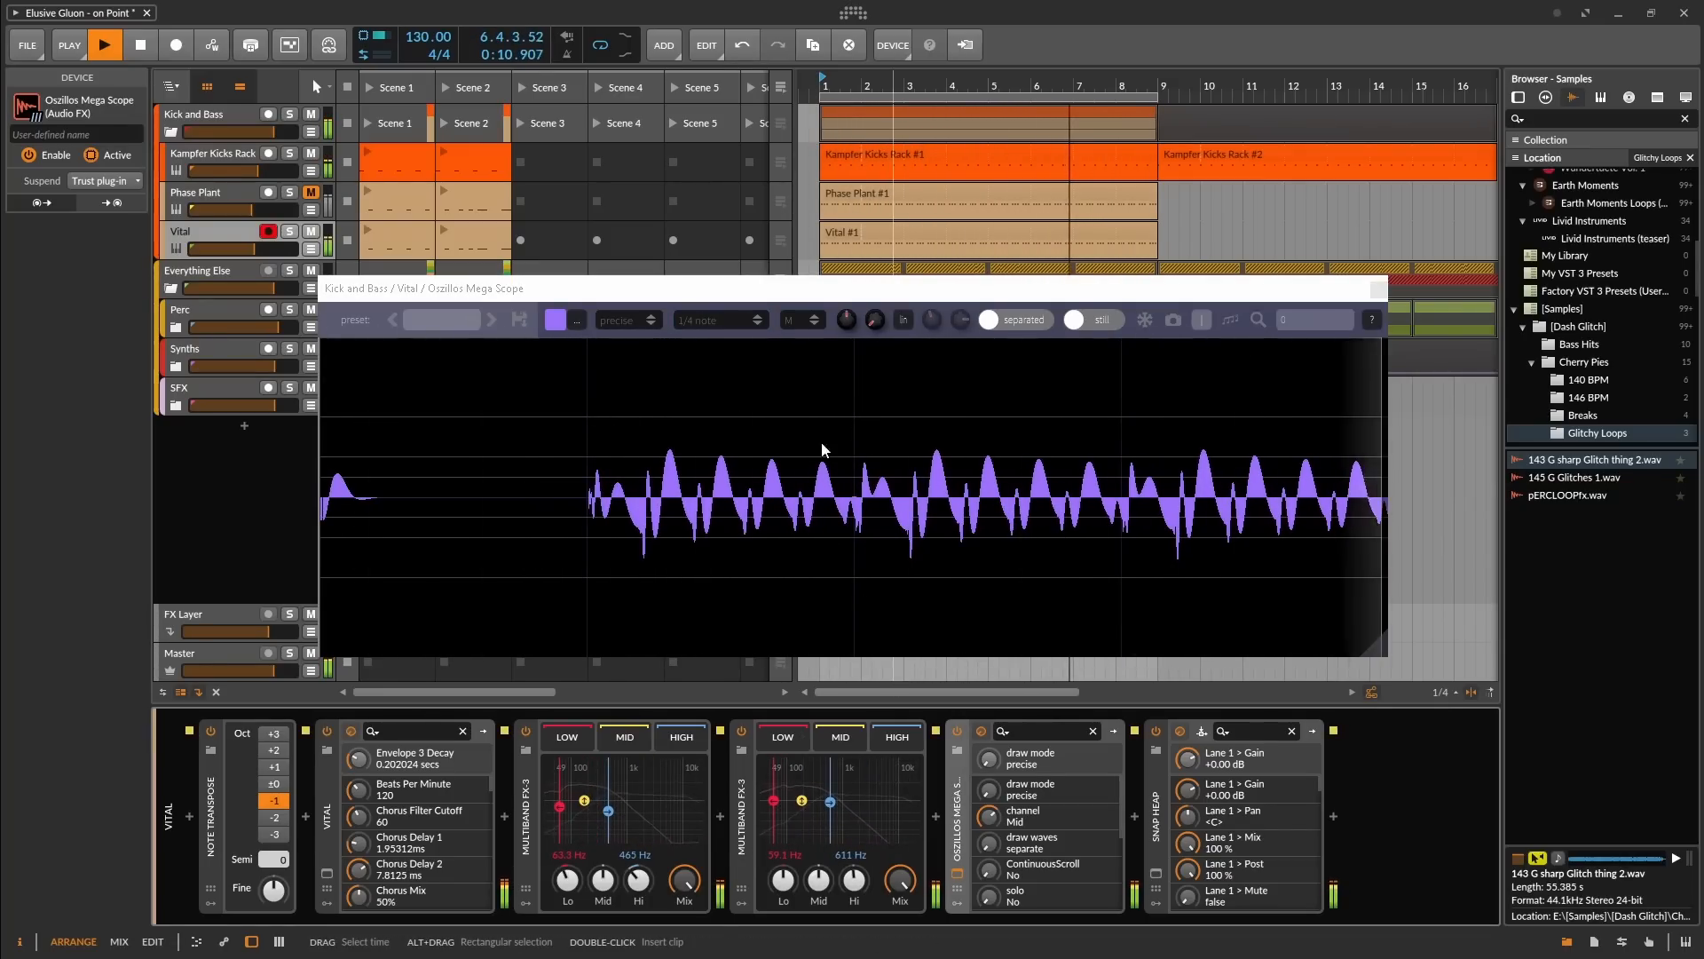
key("space")
left_click(859, 301)
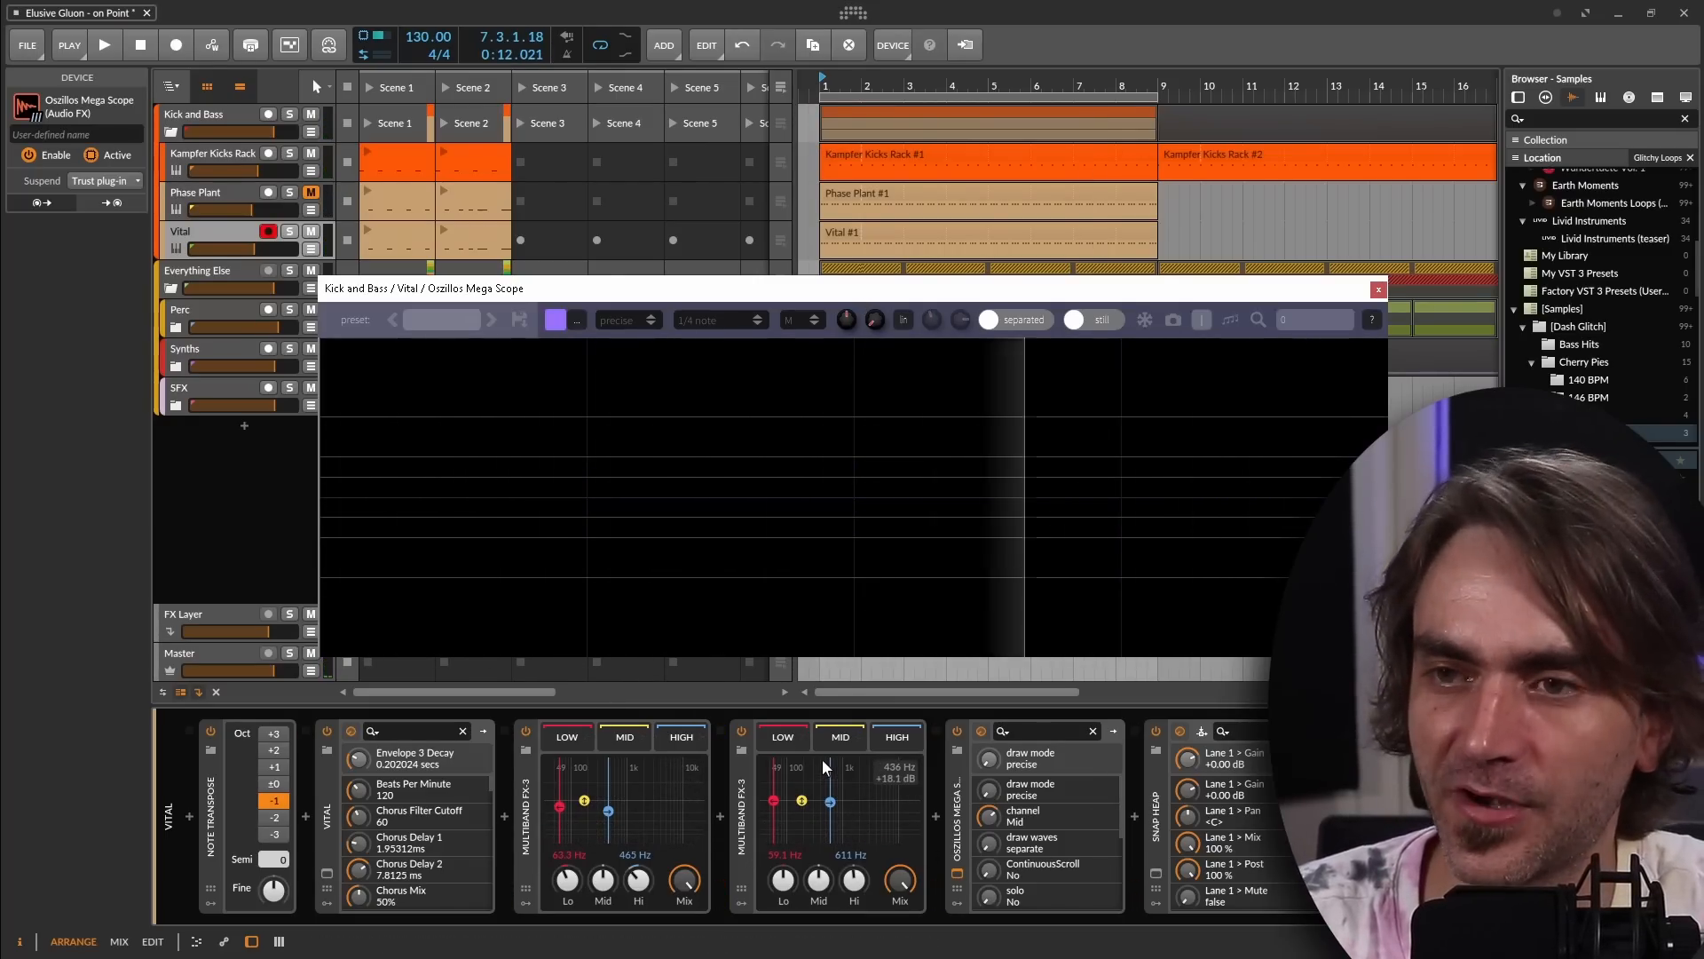
Move the second Multiband FX-3's crossovers to about 315 Hz and 3.04 kHz, and delete that device
mouse_move(830, 801)
left_mouse_down()
mouse_move(869, 802)
mouse_move(814, 803)
left_mouse_up()
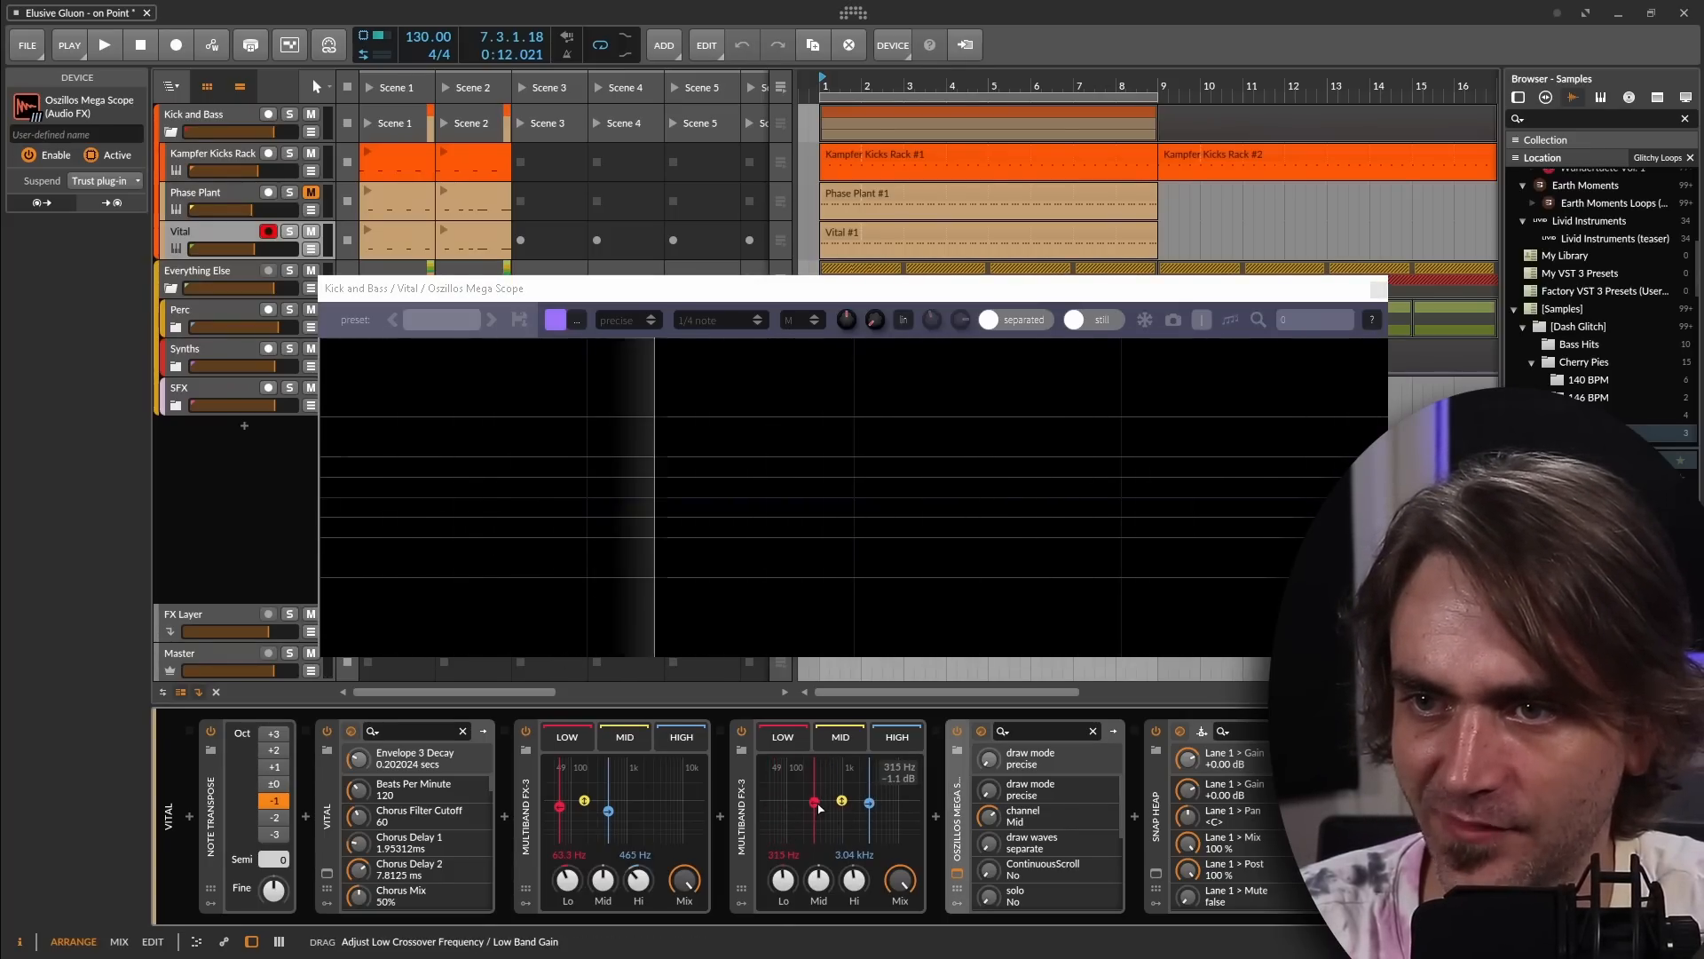
left_click(743, 818)
key("Delete")
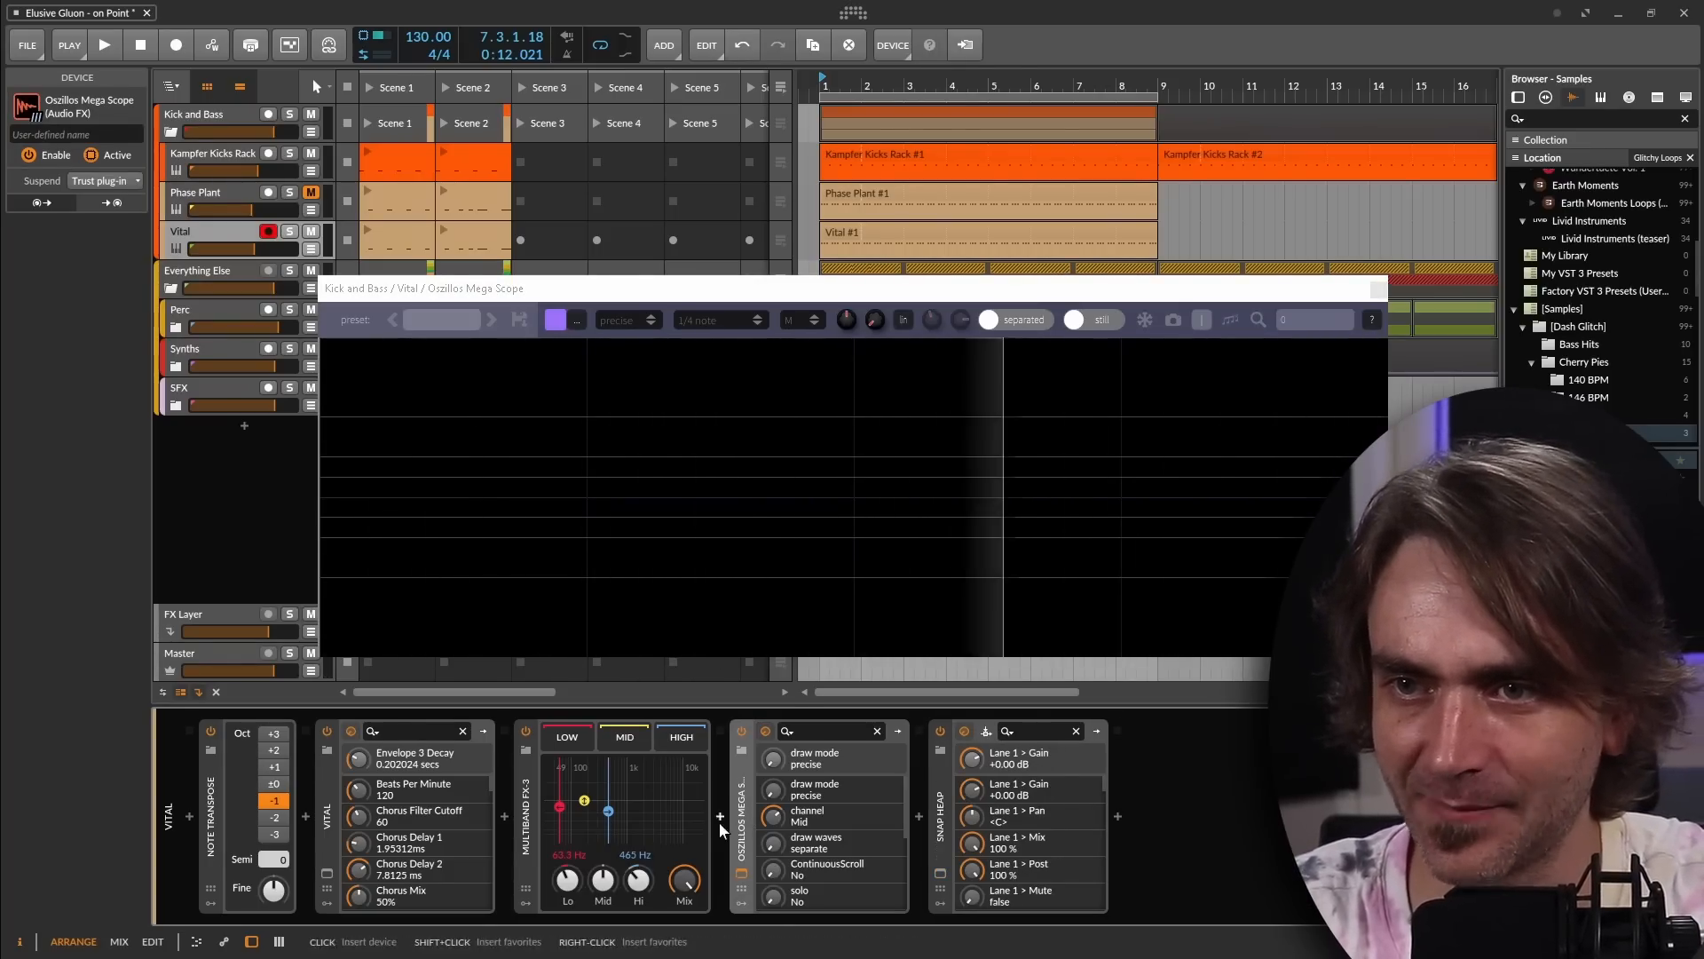
Insert a Multiband FX-2 after the Multiband FX-3 and audition it with its crossover at 31.7 Hz
left_click(719, 821)
type("mul")
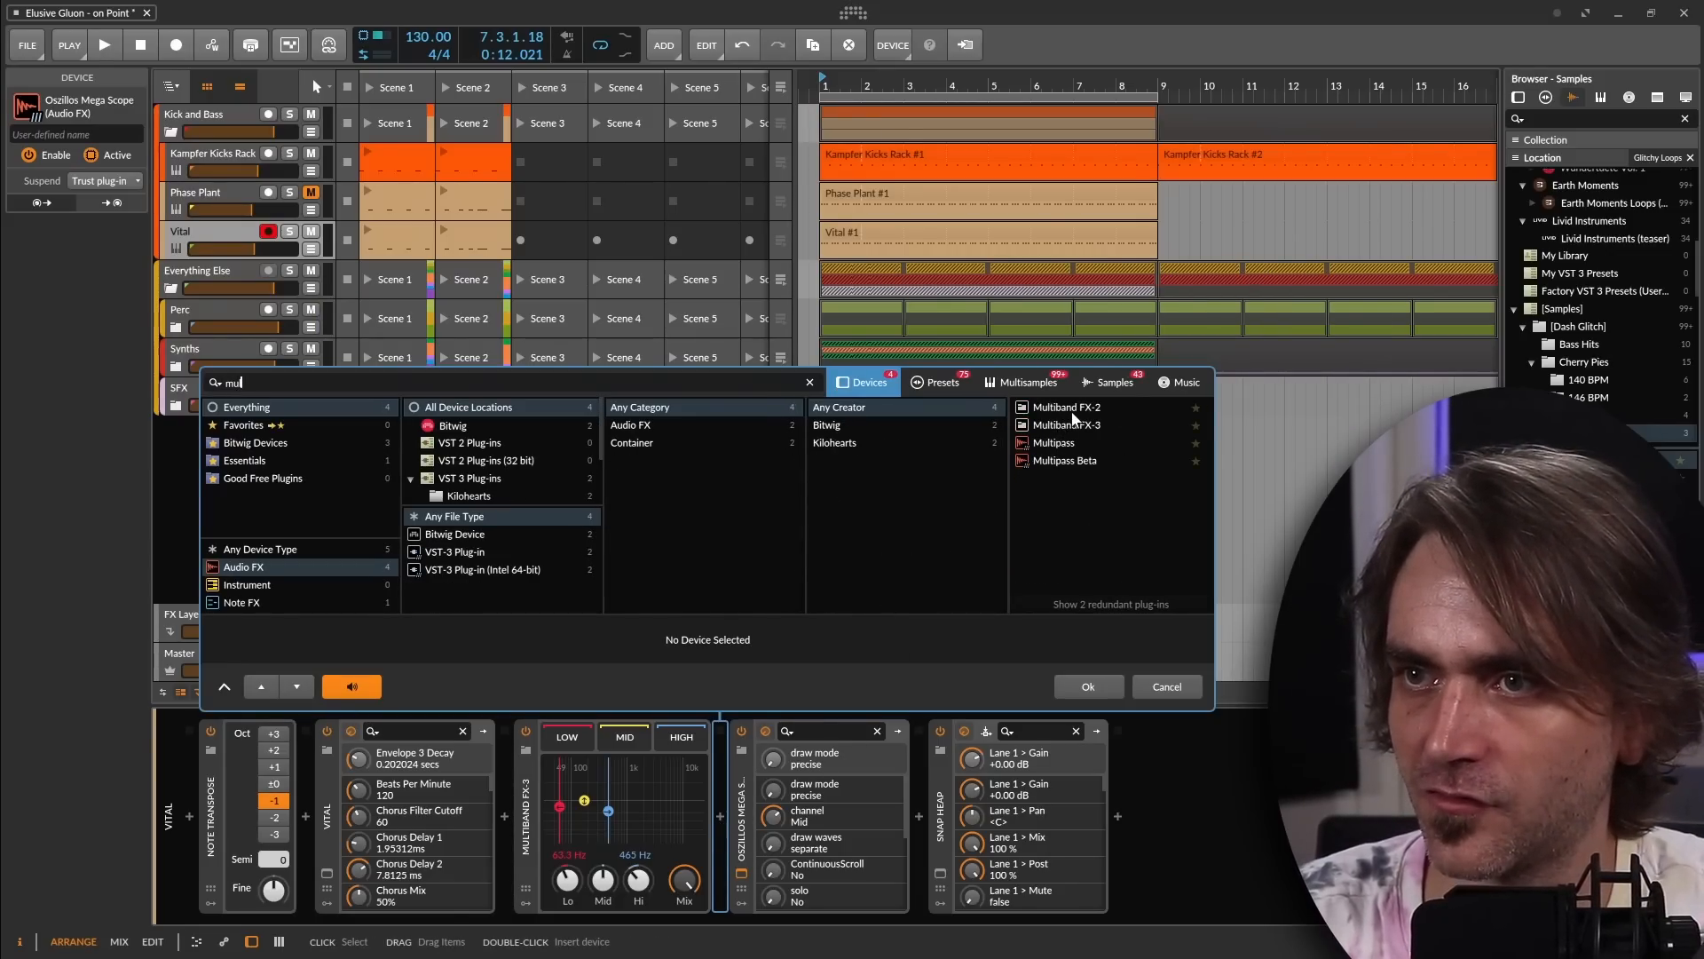
left_click(1057, 411)
left_click(1106, 687)
key("space")
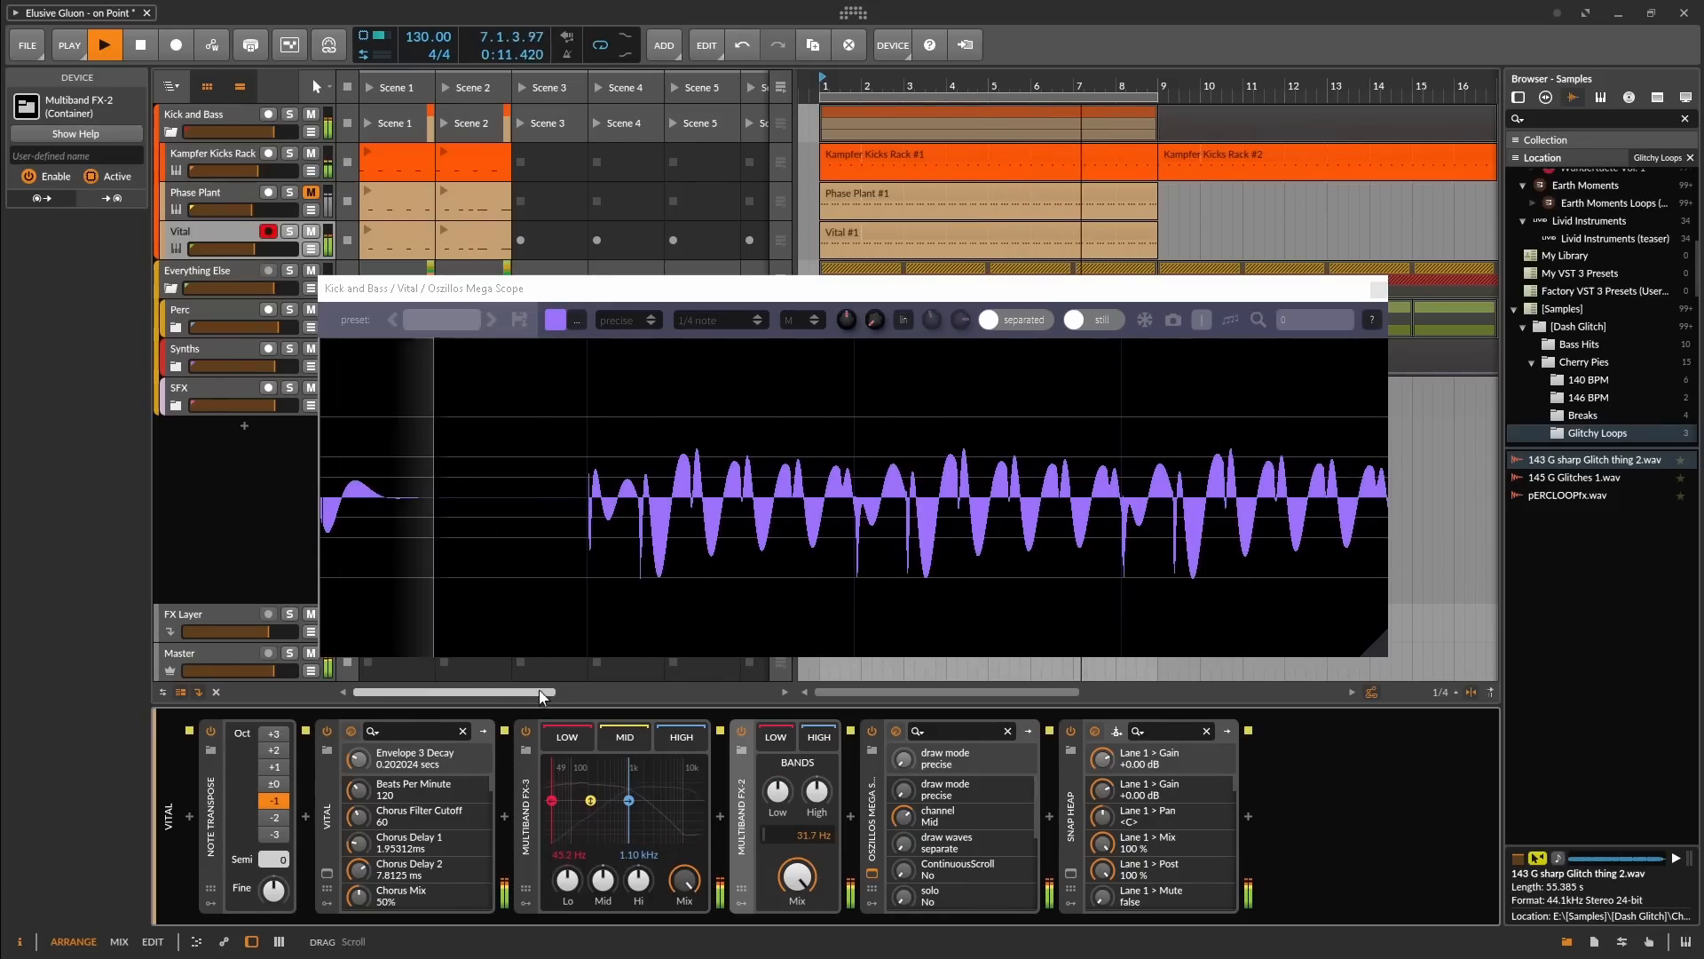
key("space")
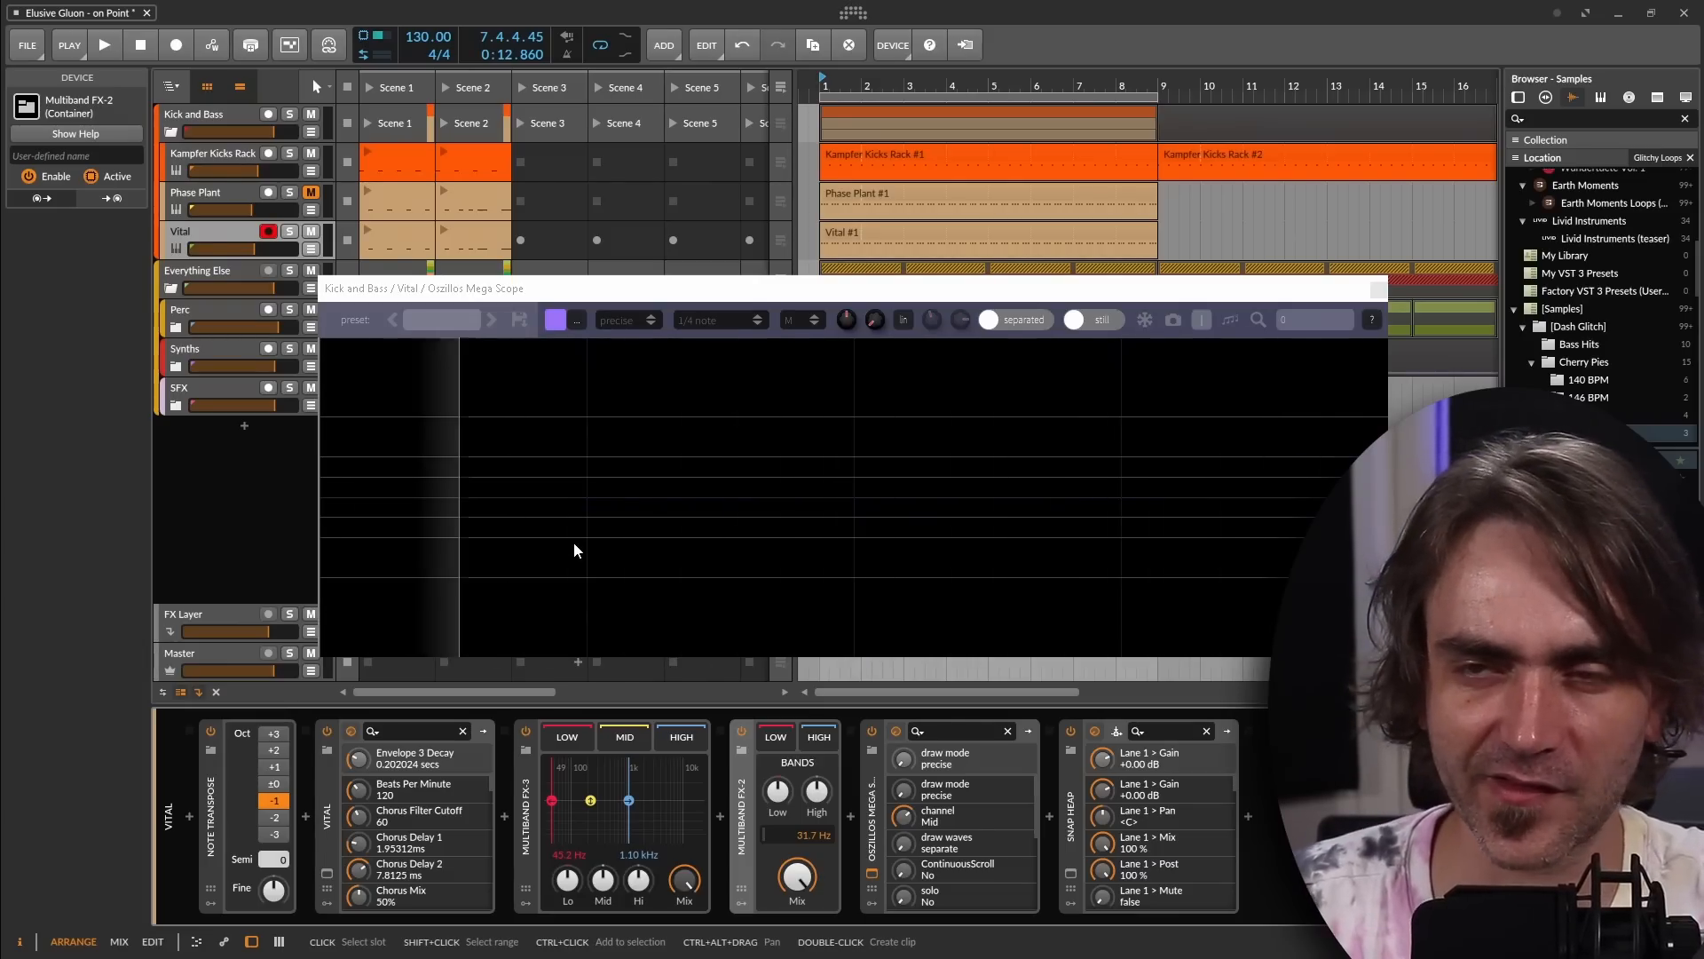
Replace the Multiband FX-2 with a copy of the existing Multiband FX-3
key("ctrl+v")
key("Delete")
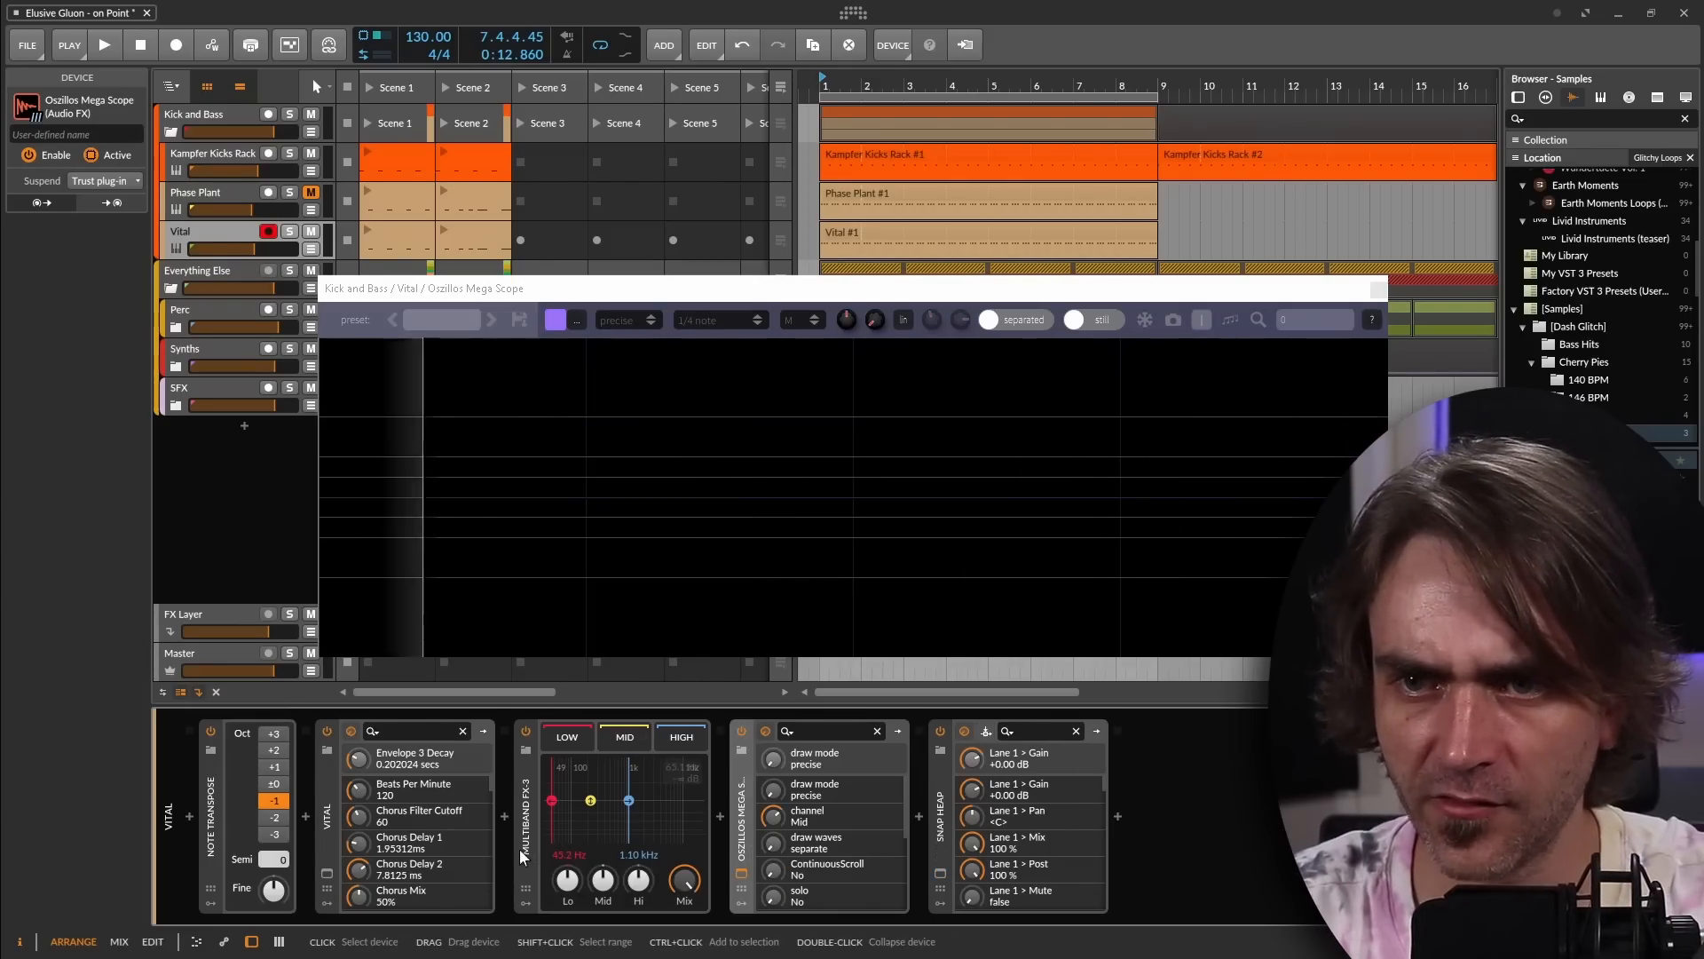
mouse_move(529, 801)
left_mouse_down()
mouse_move(728, 838)
mouse_move(778, 801)
mouse_move(814, 801)
mouse_move(834, 831)
mouse_move(835, 816)
left_mouse_up()
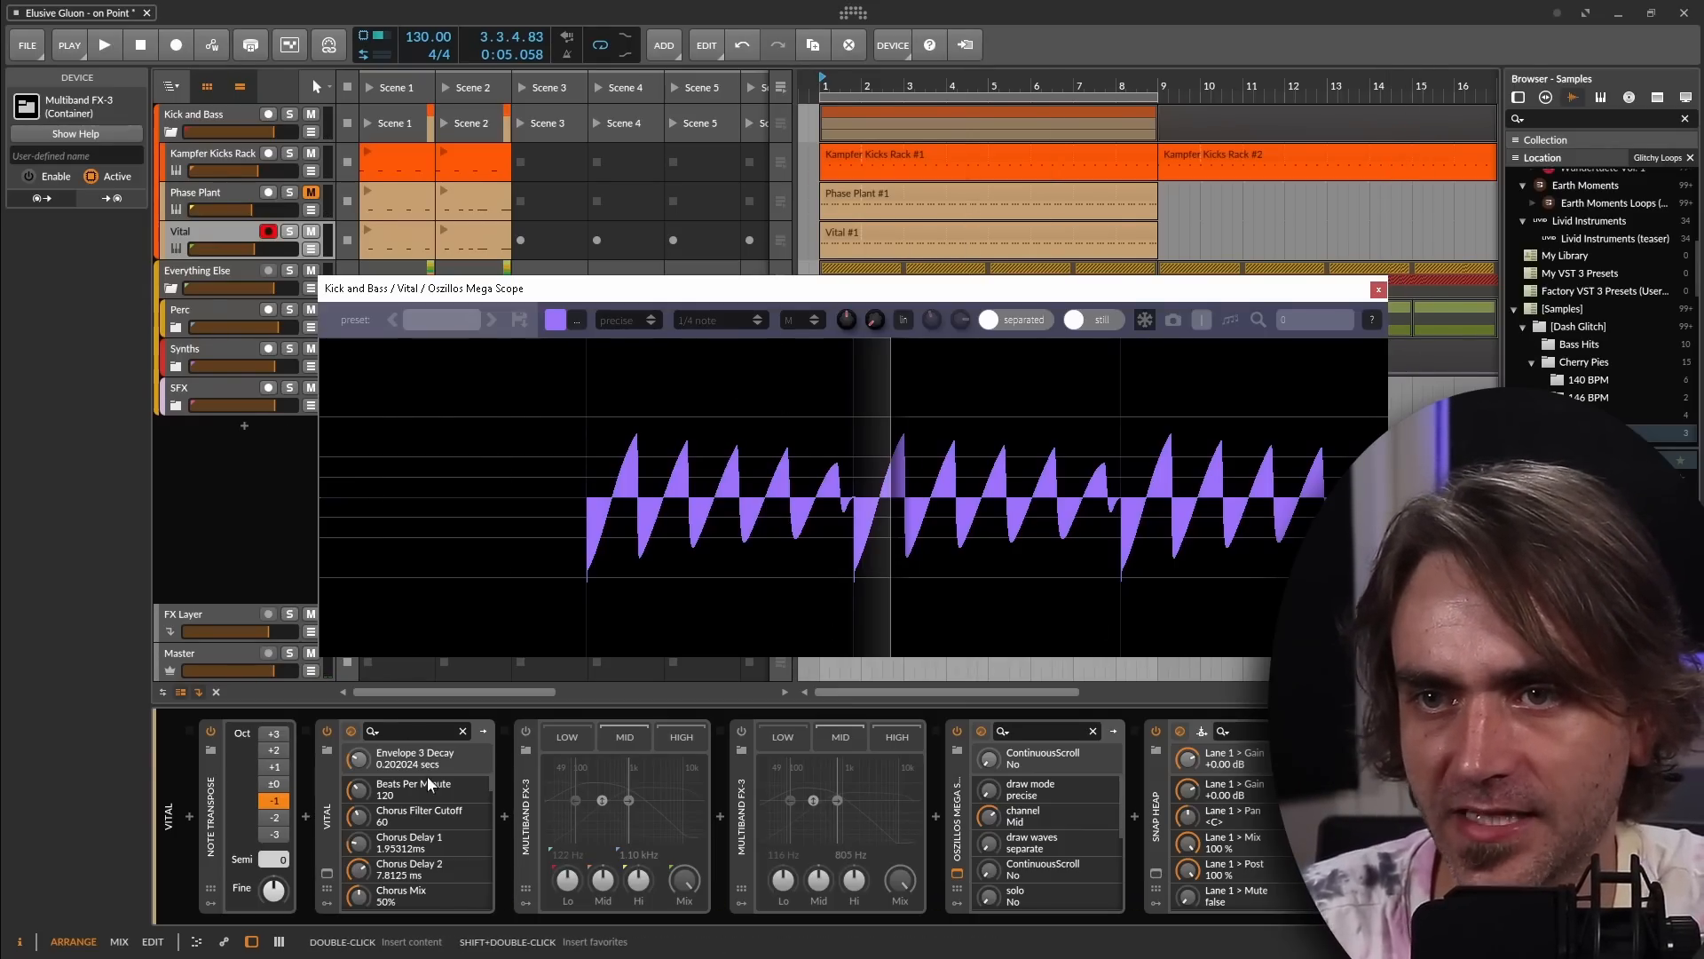
Enable both Multiband FX-3 devices and play the arrangement to check the bass waveform in the scope
left_click(525, 734)
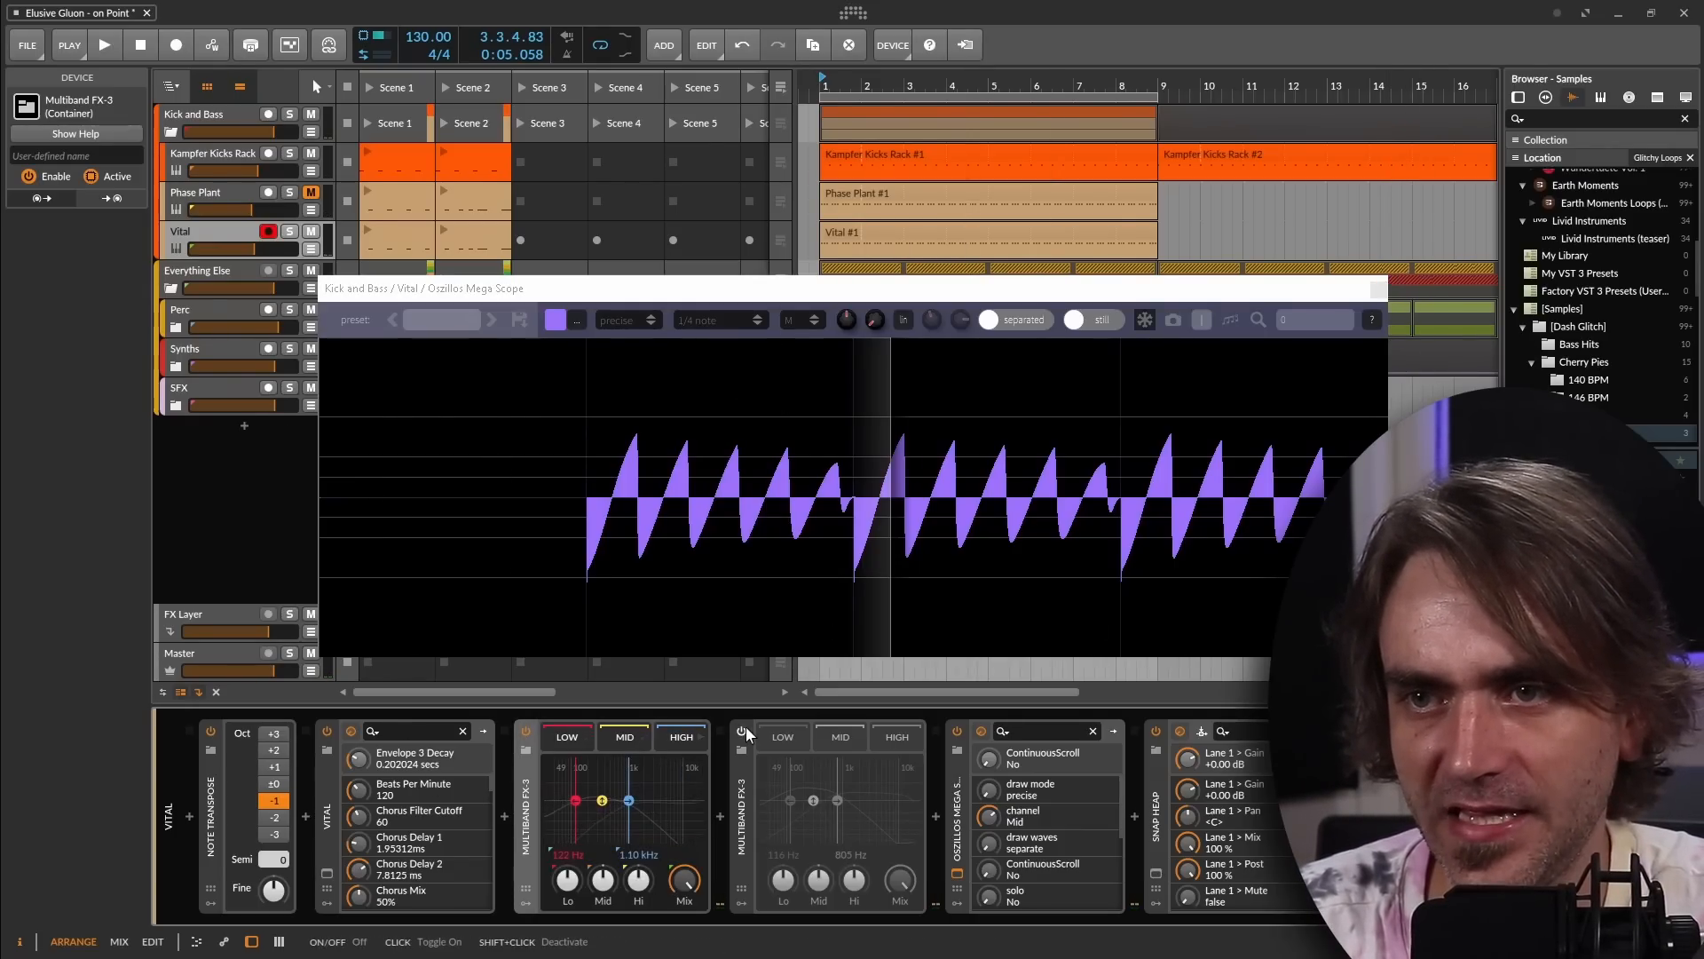
left_click(750, 728)
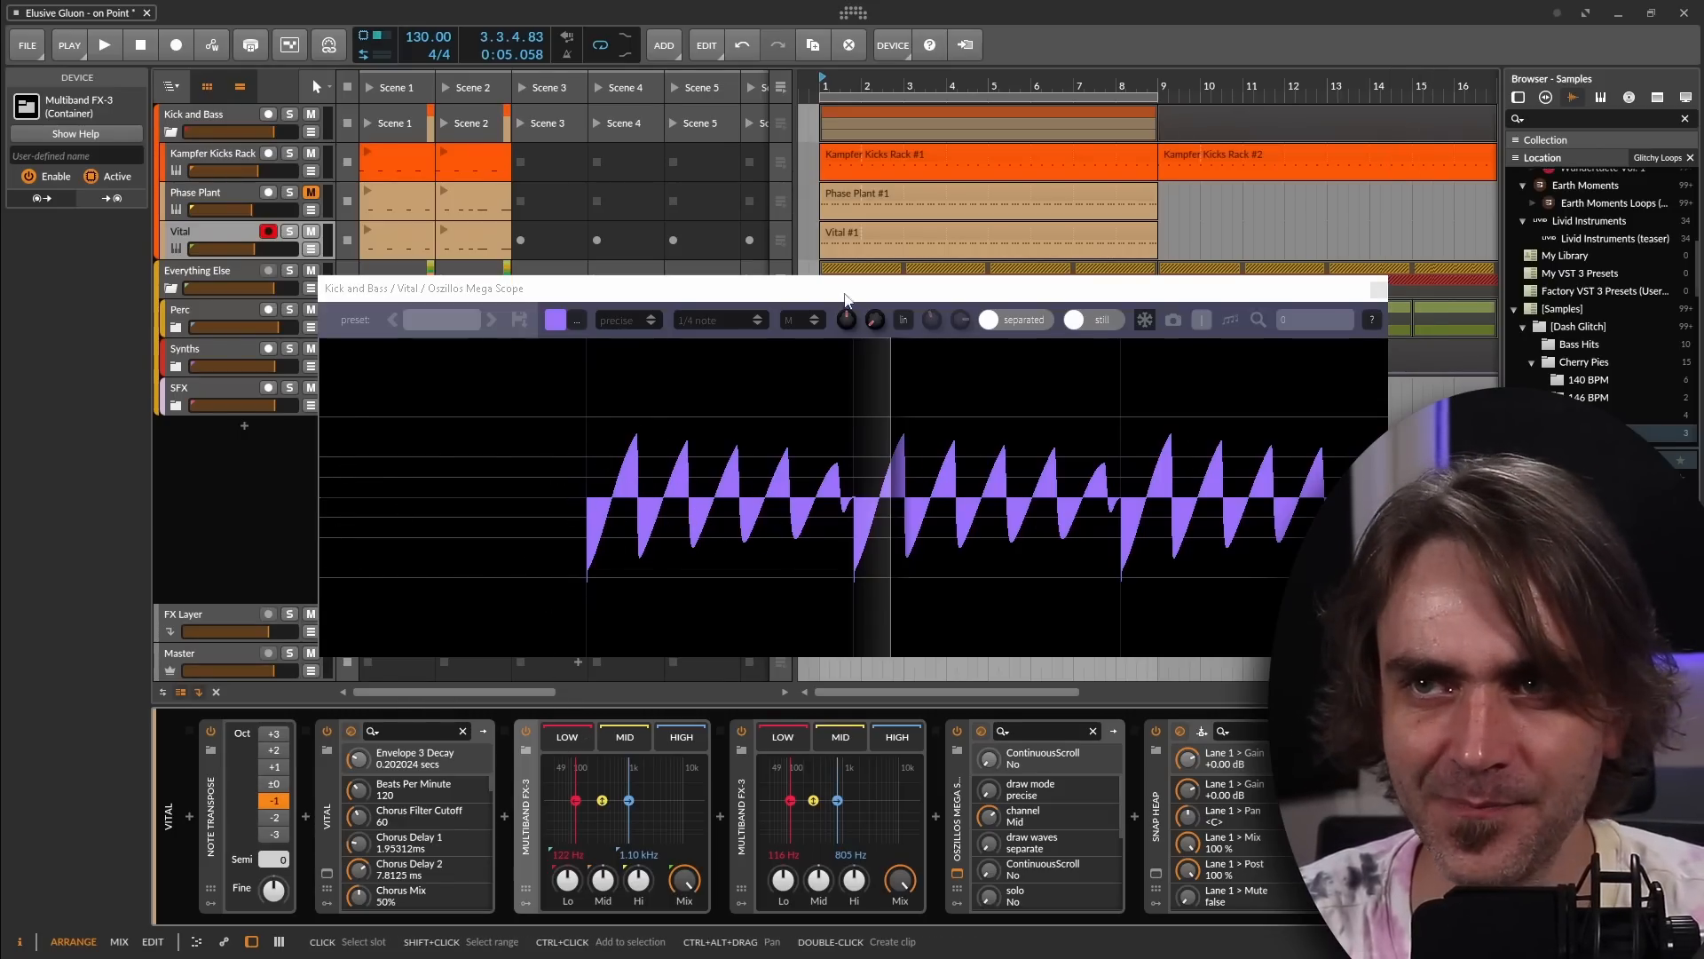
key("space")
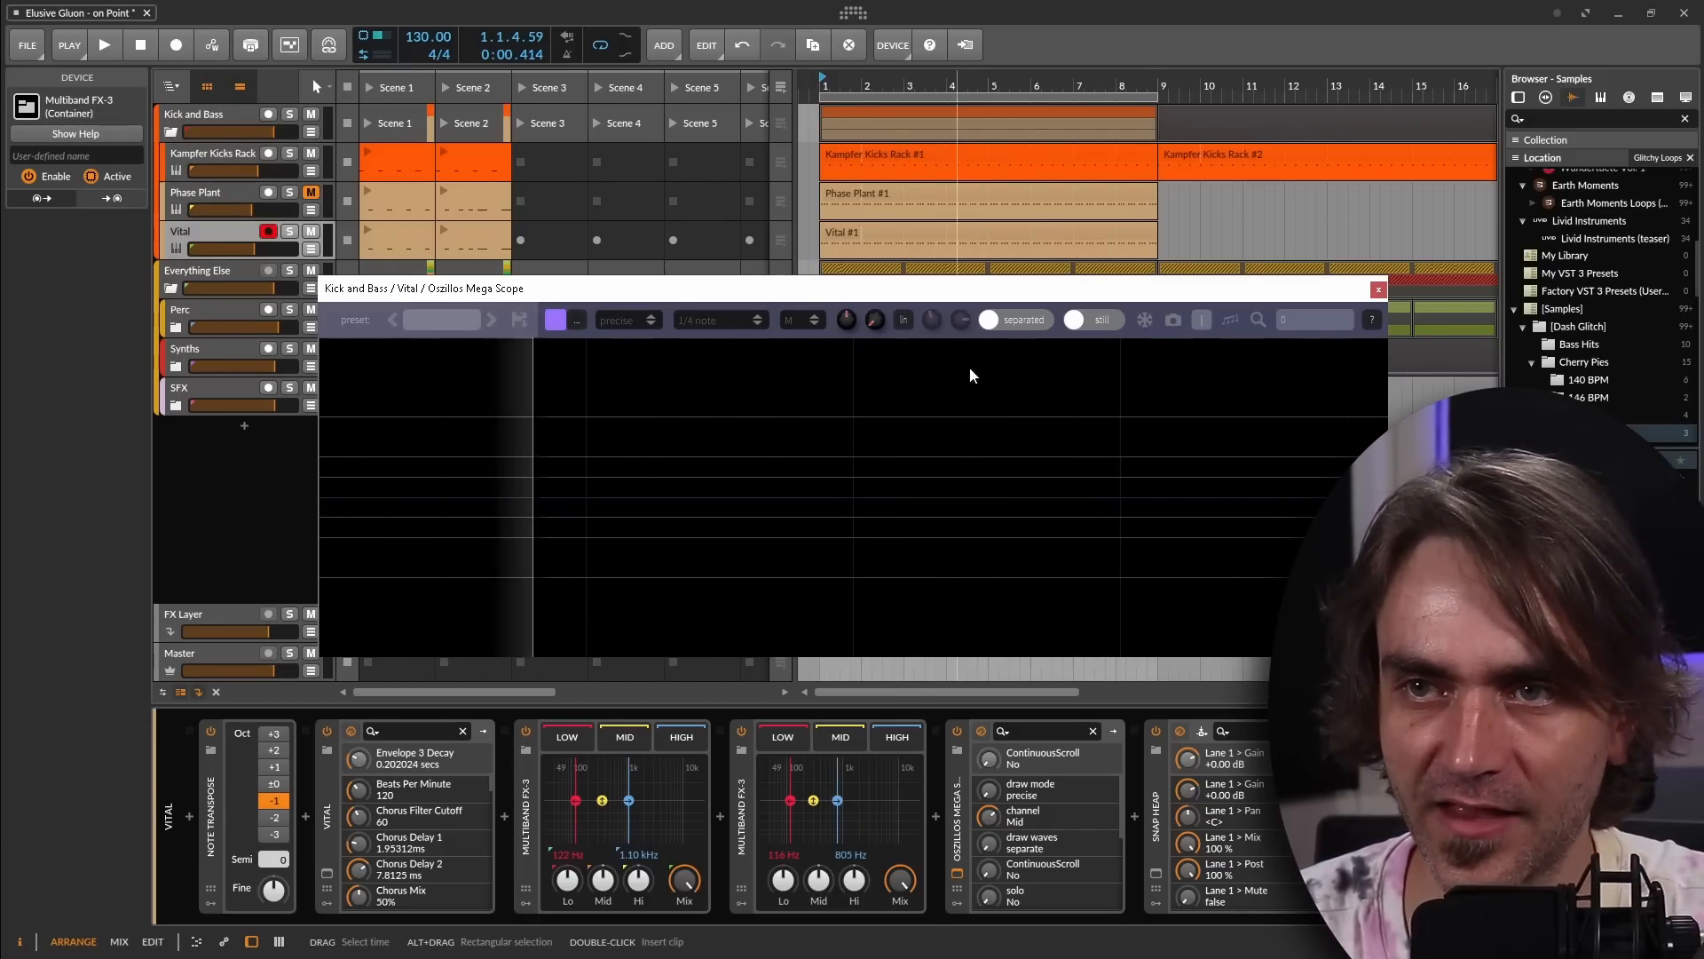
key("space")
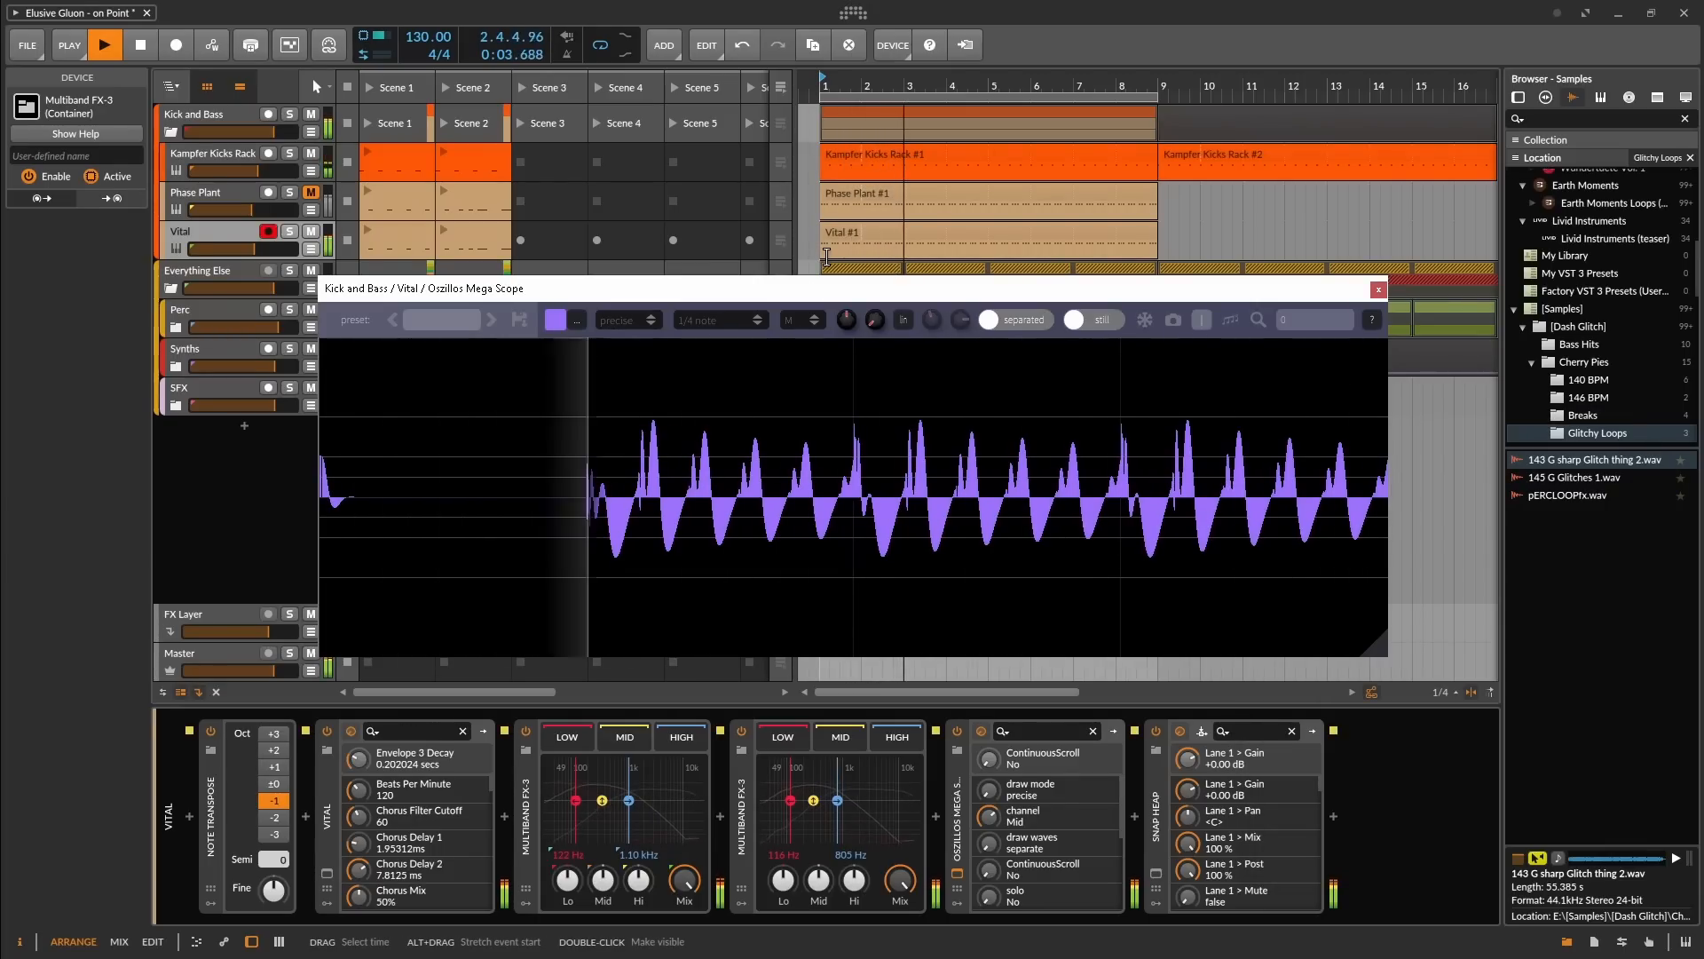
key("space")
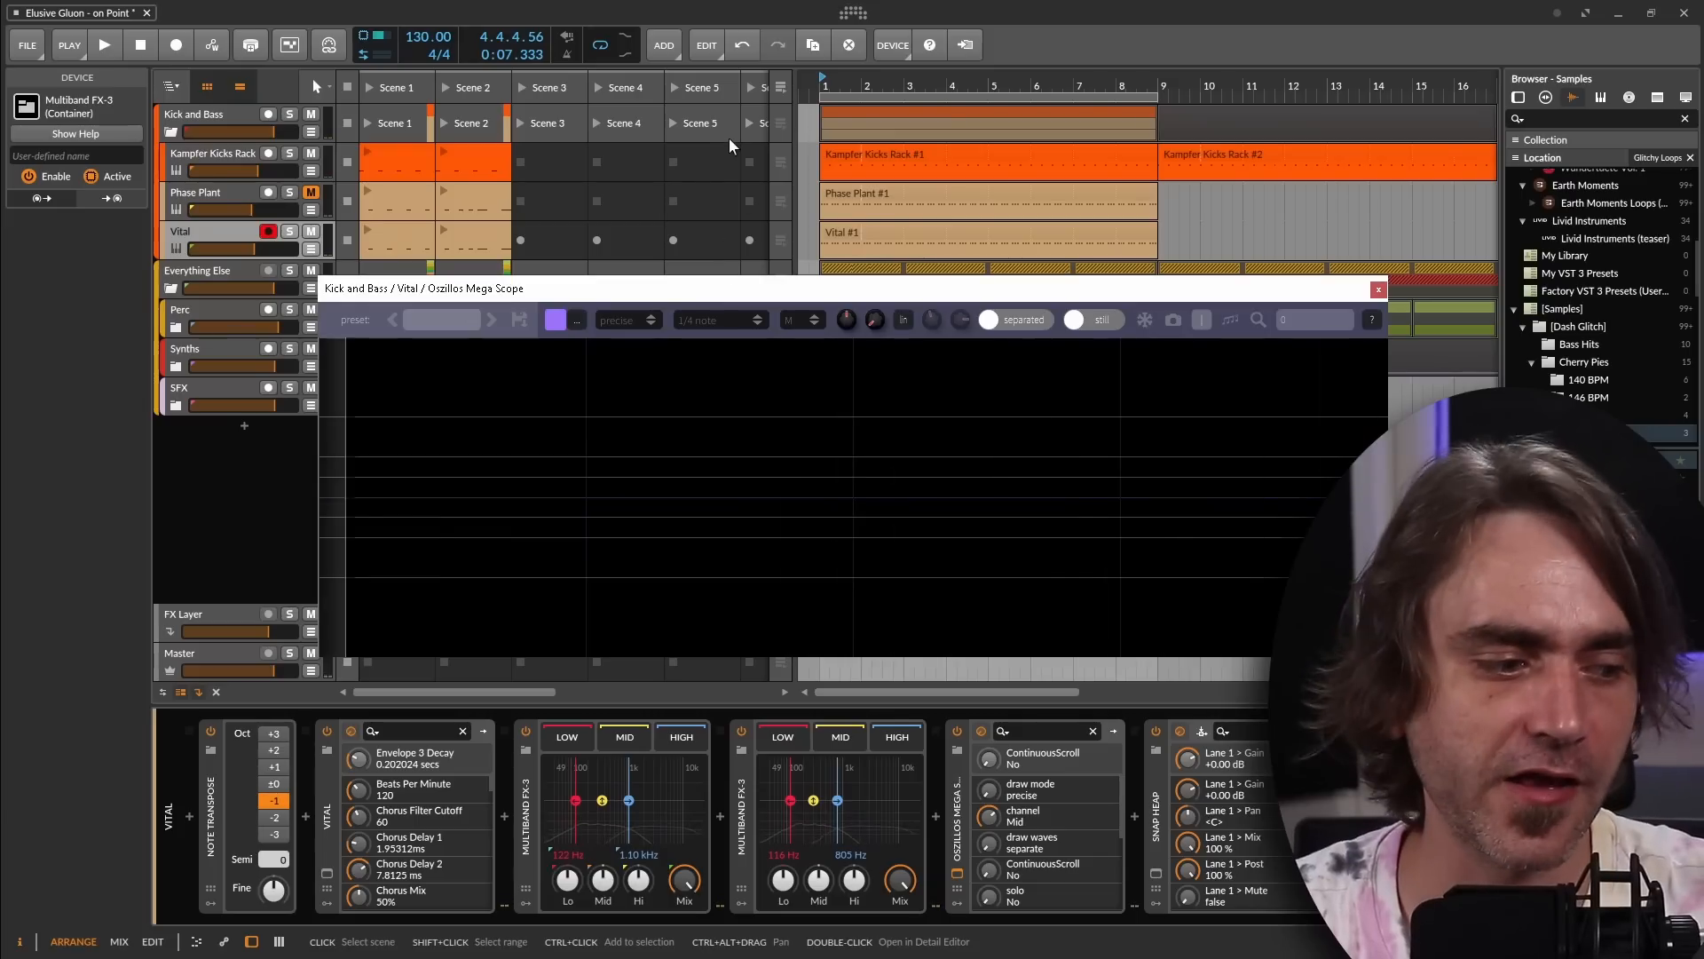
Collapse both Multiband FX-3 devices and group them into a bypassed FX Layer
left_click(528, 817)
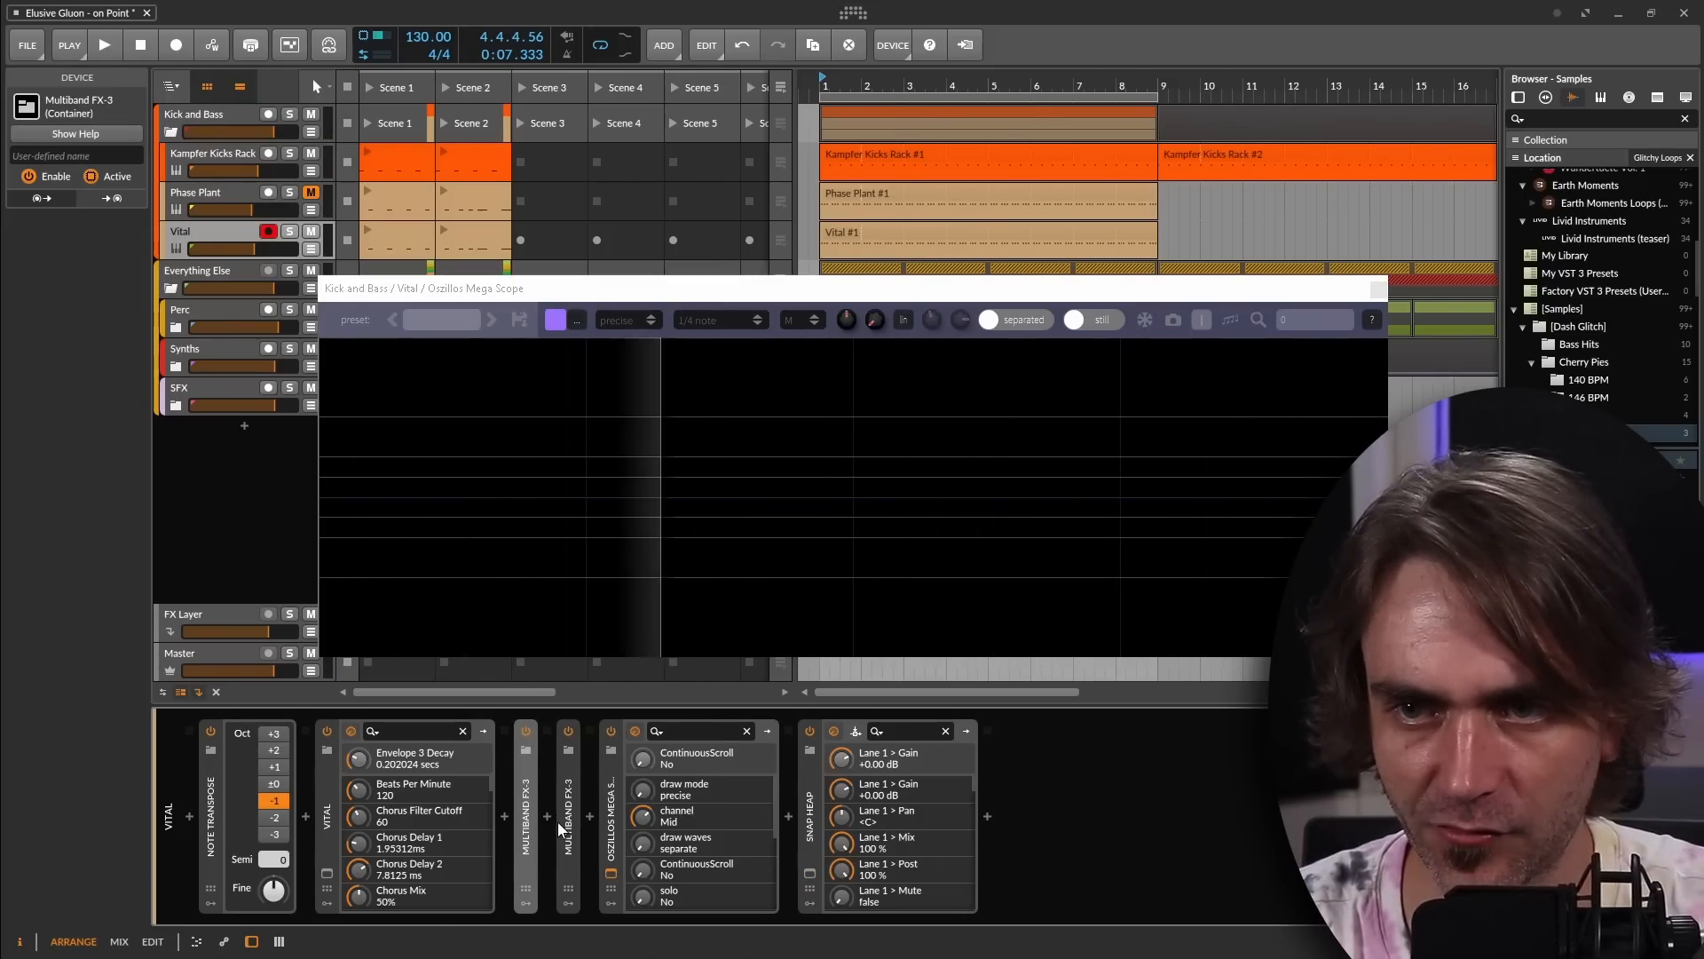
left_click(568, 835, "shift")
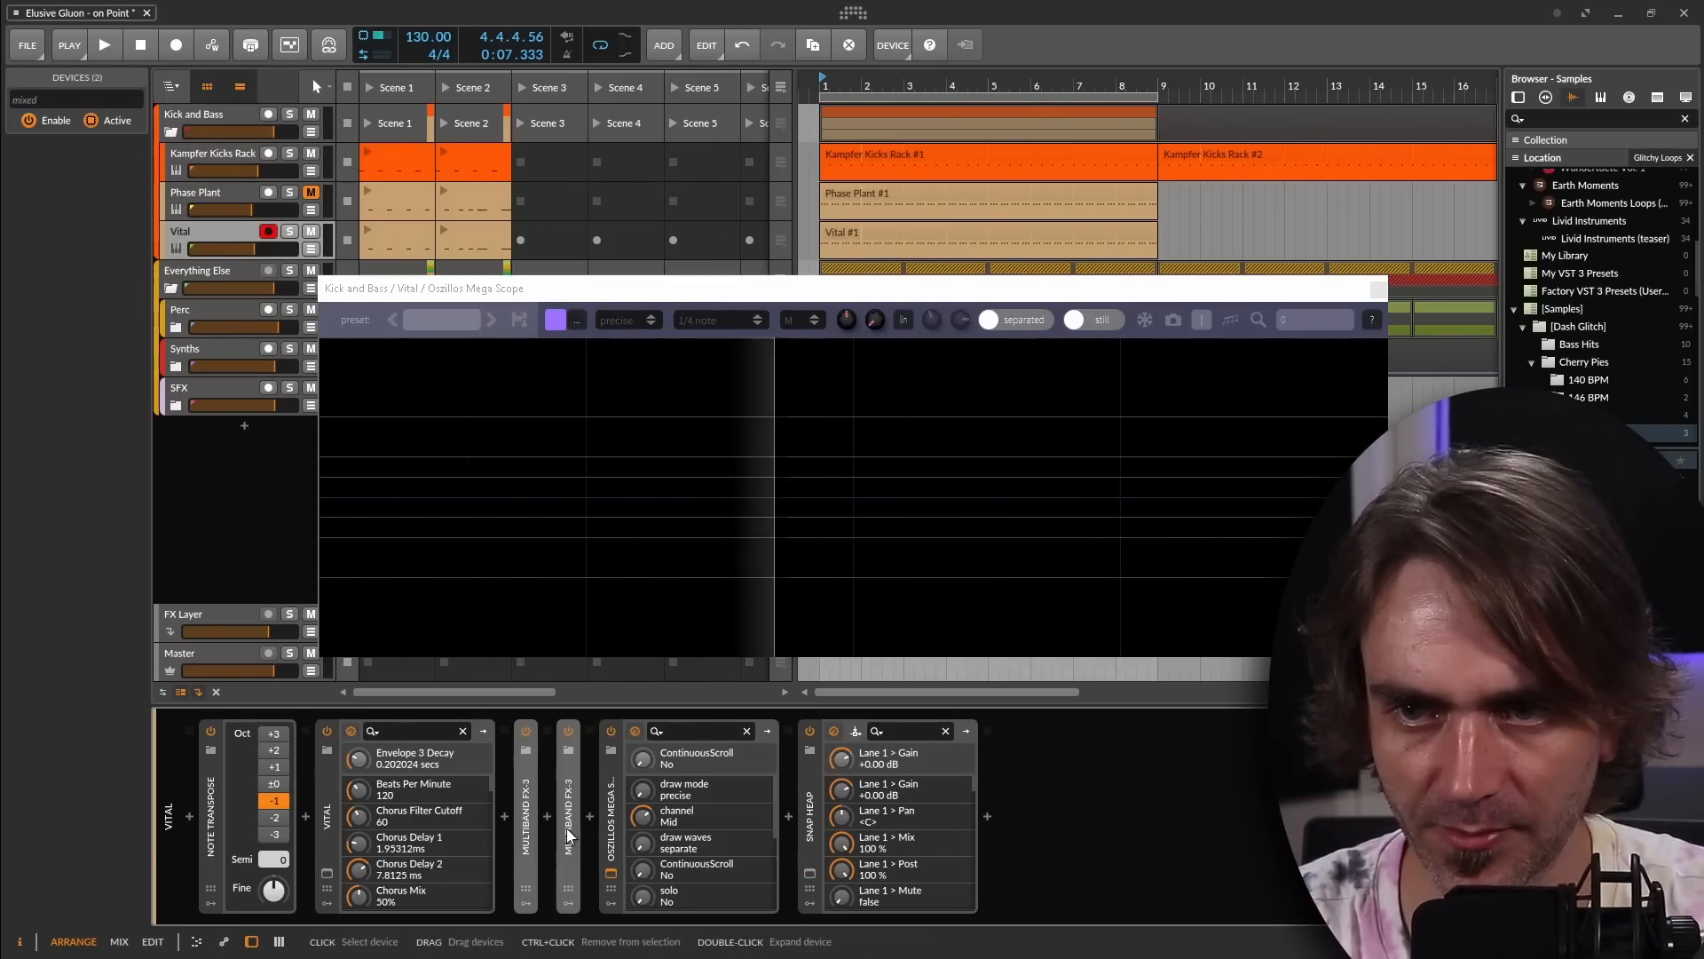
key("ctrl+g")
Insert Disperser after the FX Layer and set its frequency to 727 Hz and its Amount to 4
left_click(544, 822)
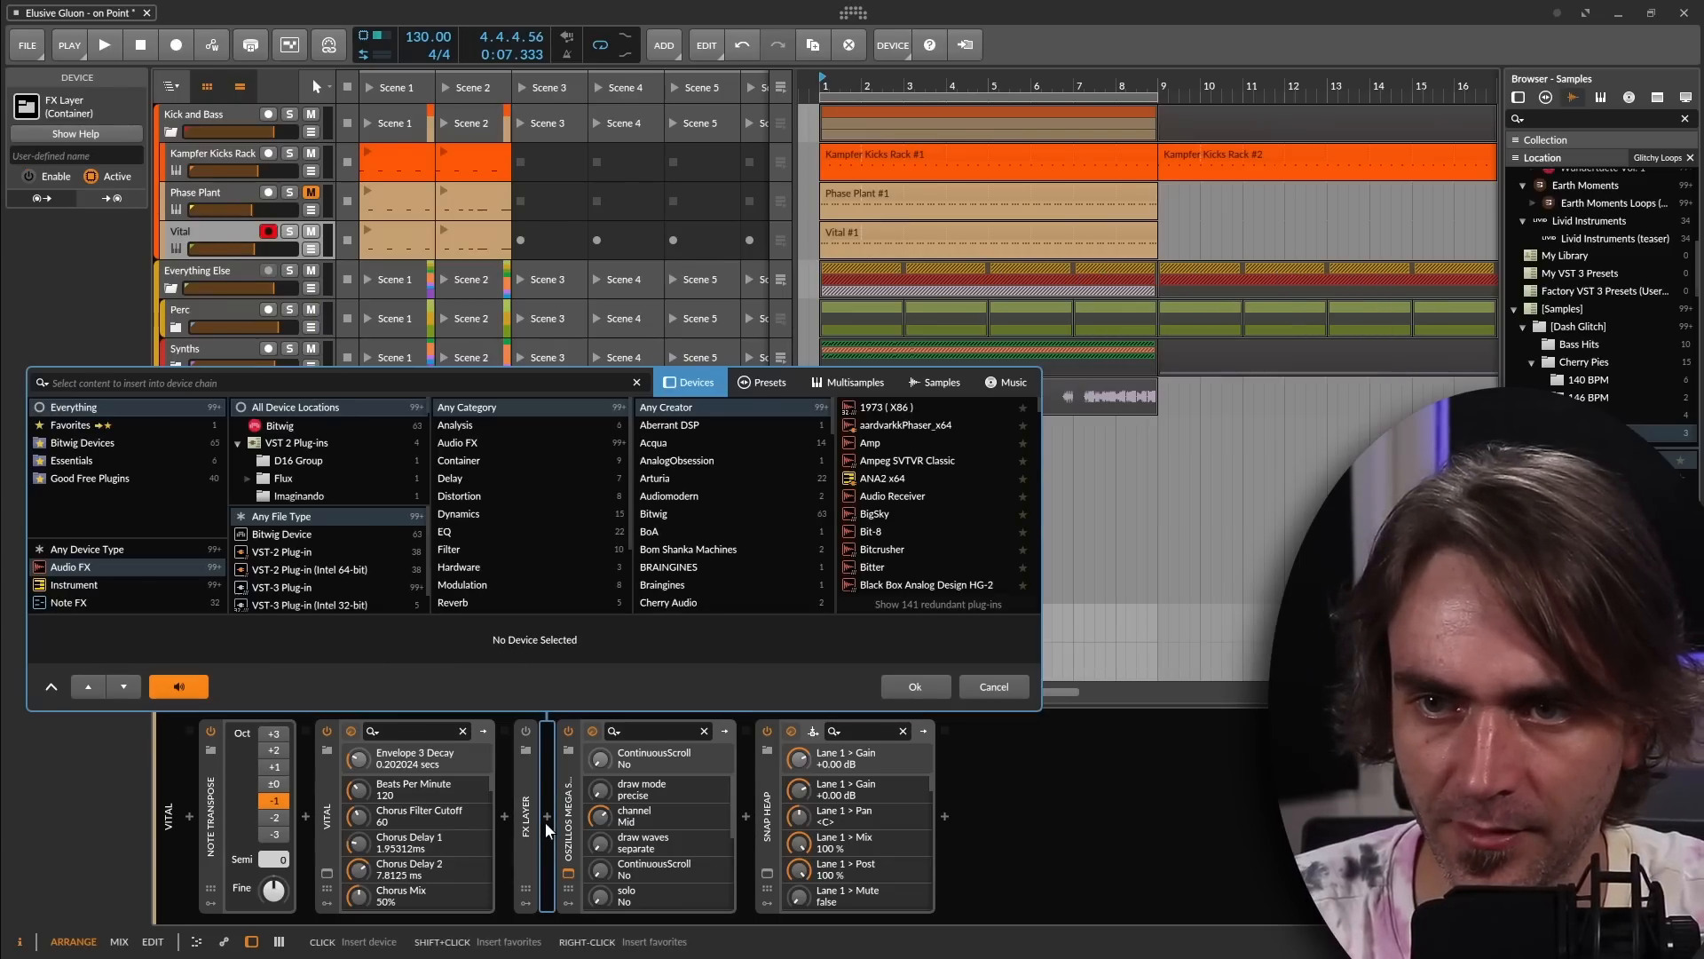
type("disp")
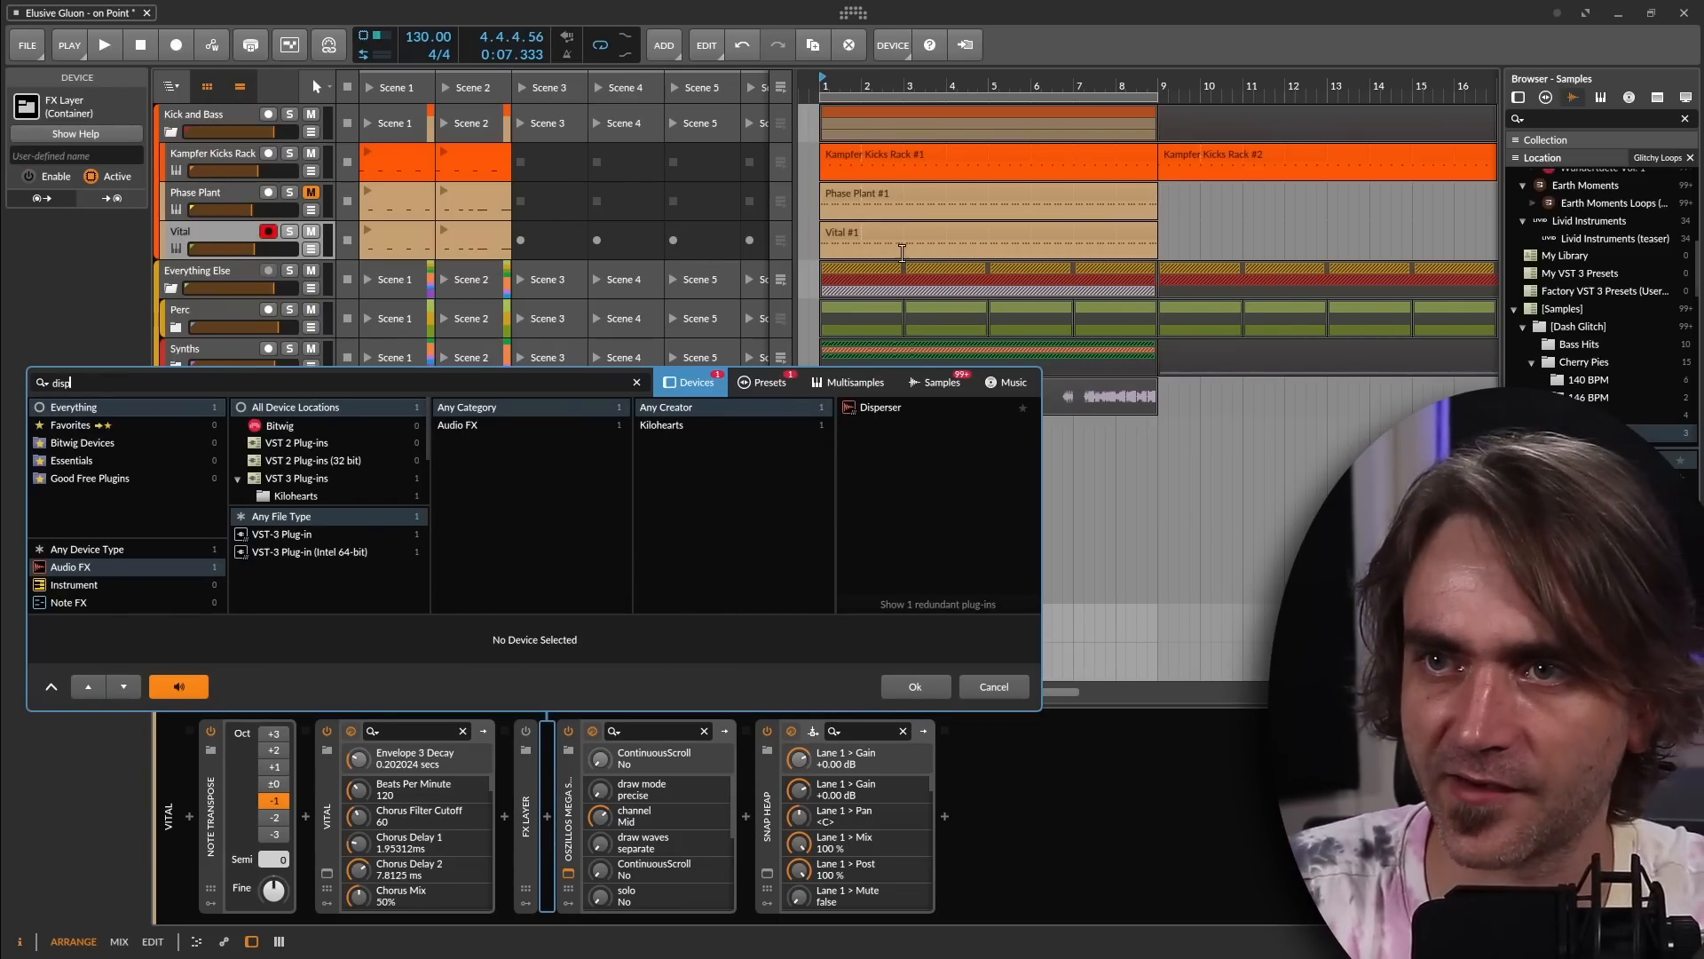
left_click(937, 680)
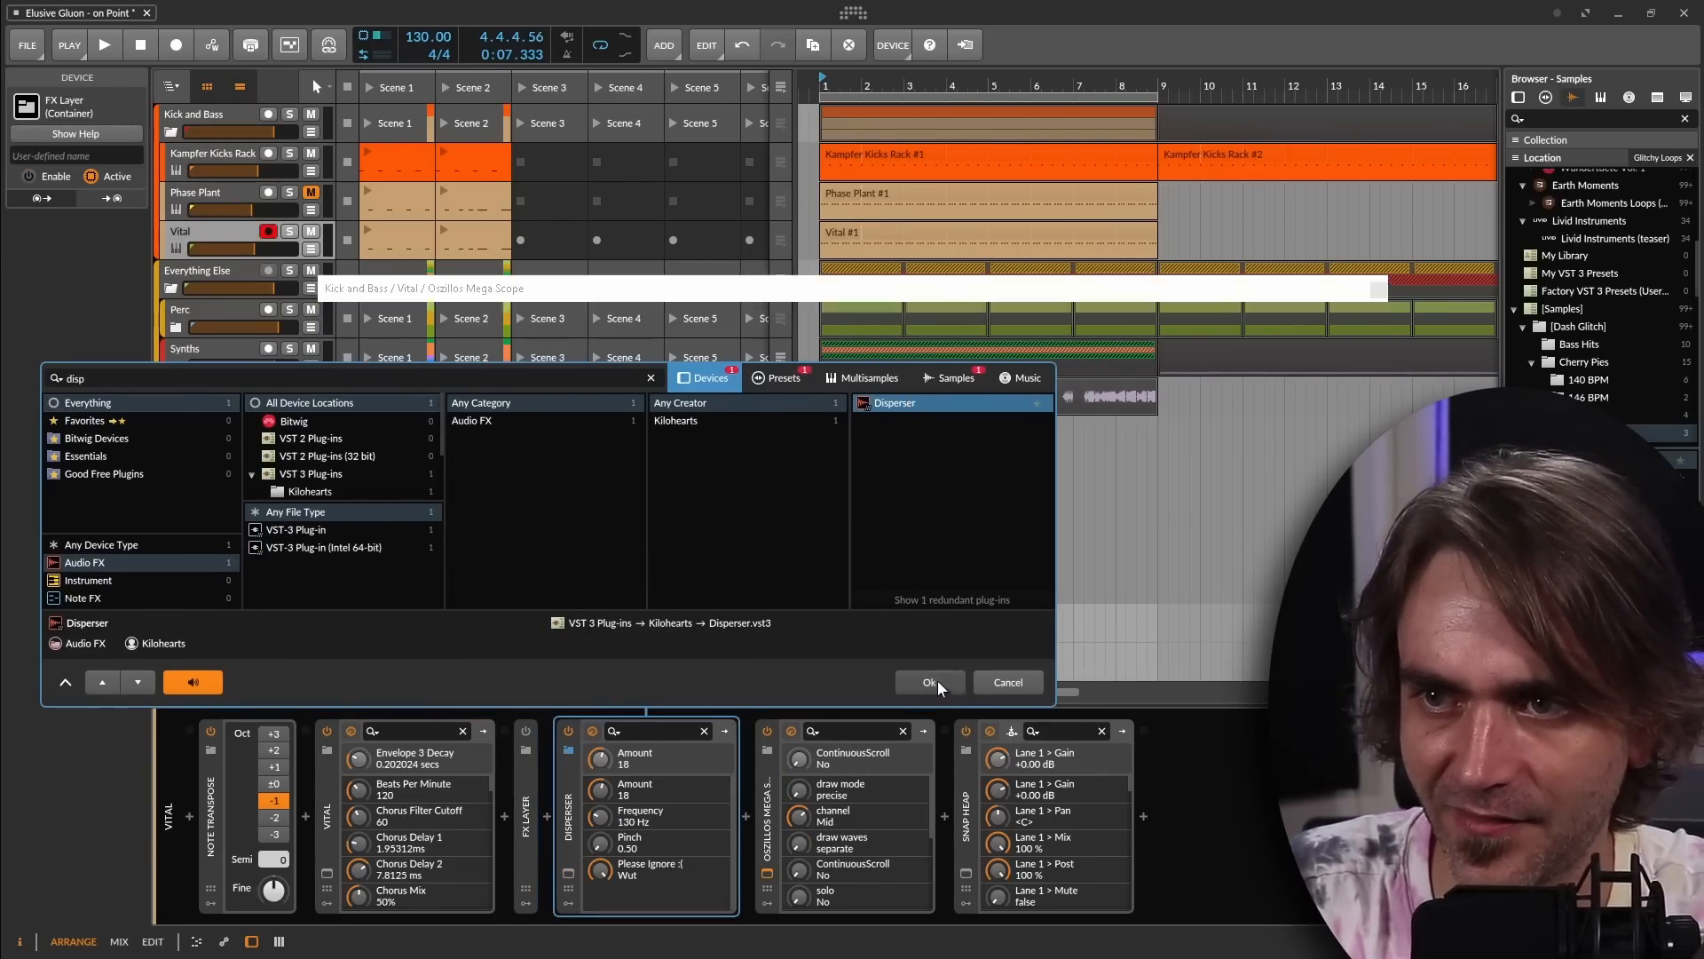
left_click_drag(748, 457, 869, 450)
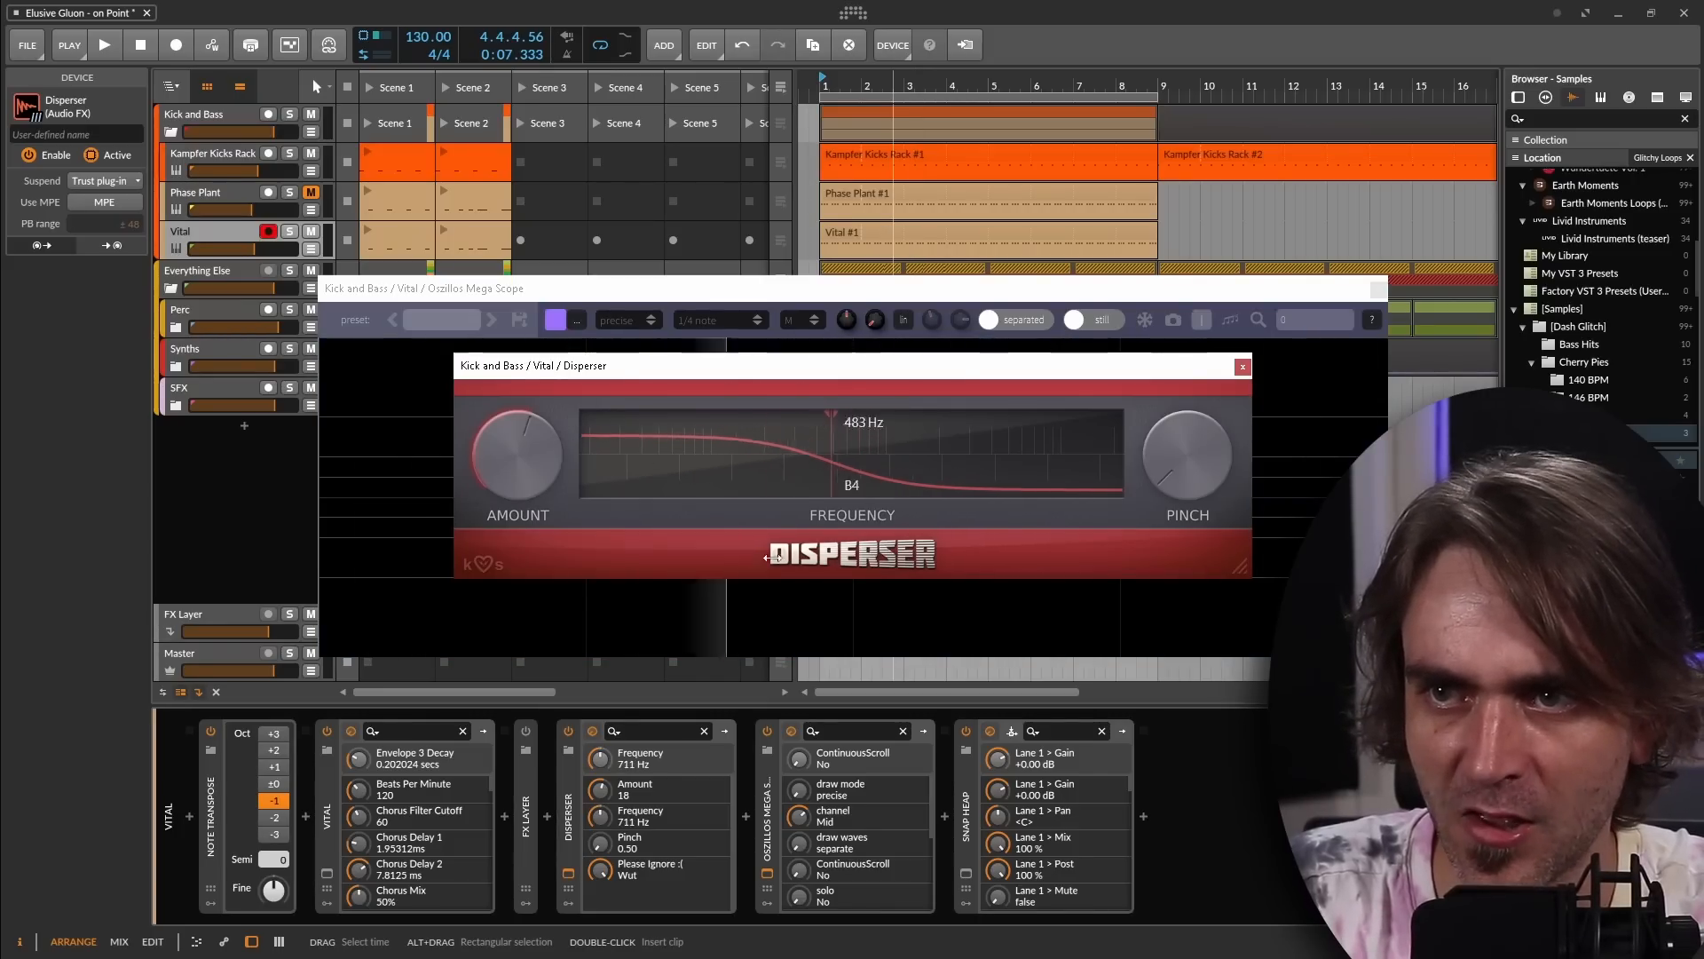
mouse_move(768, 557)
left_mouse_down()
mouse_move(921, 495)
mouse_move(517, 463)
left_mouse_up()
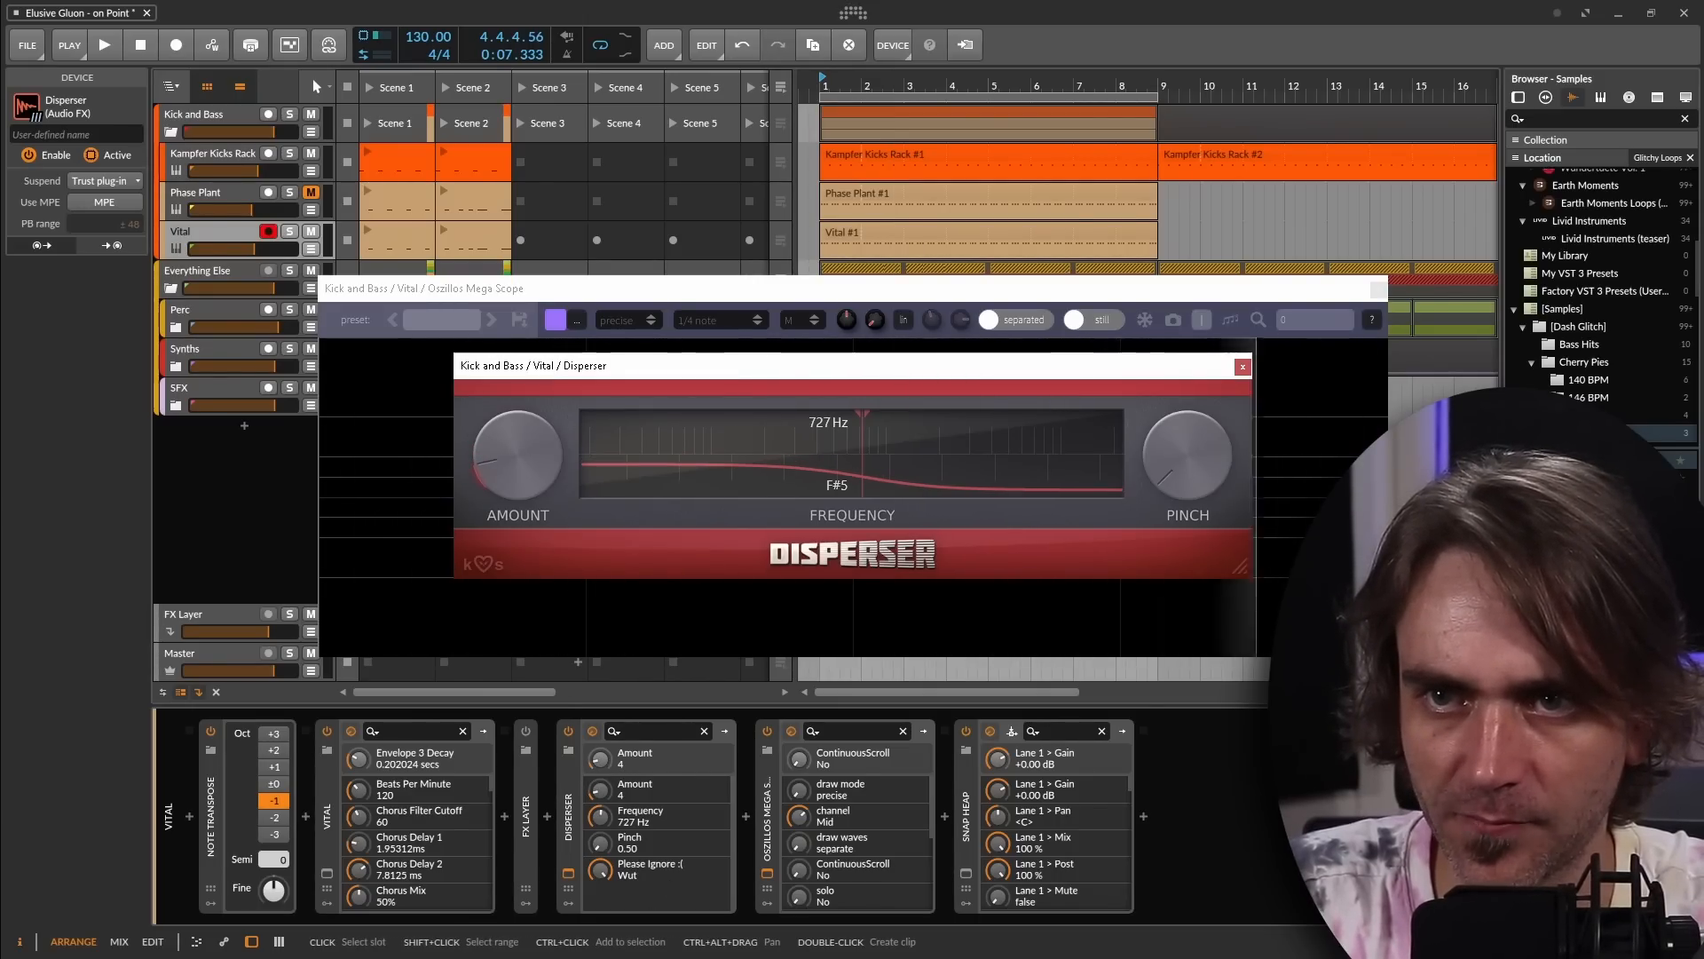
Sweep Disperser's frequency down to 87.7 Hz during playback and settle it at 139 Hz with the Amount at 4
left_click_drag(517, 455, 518, 451)
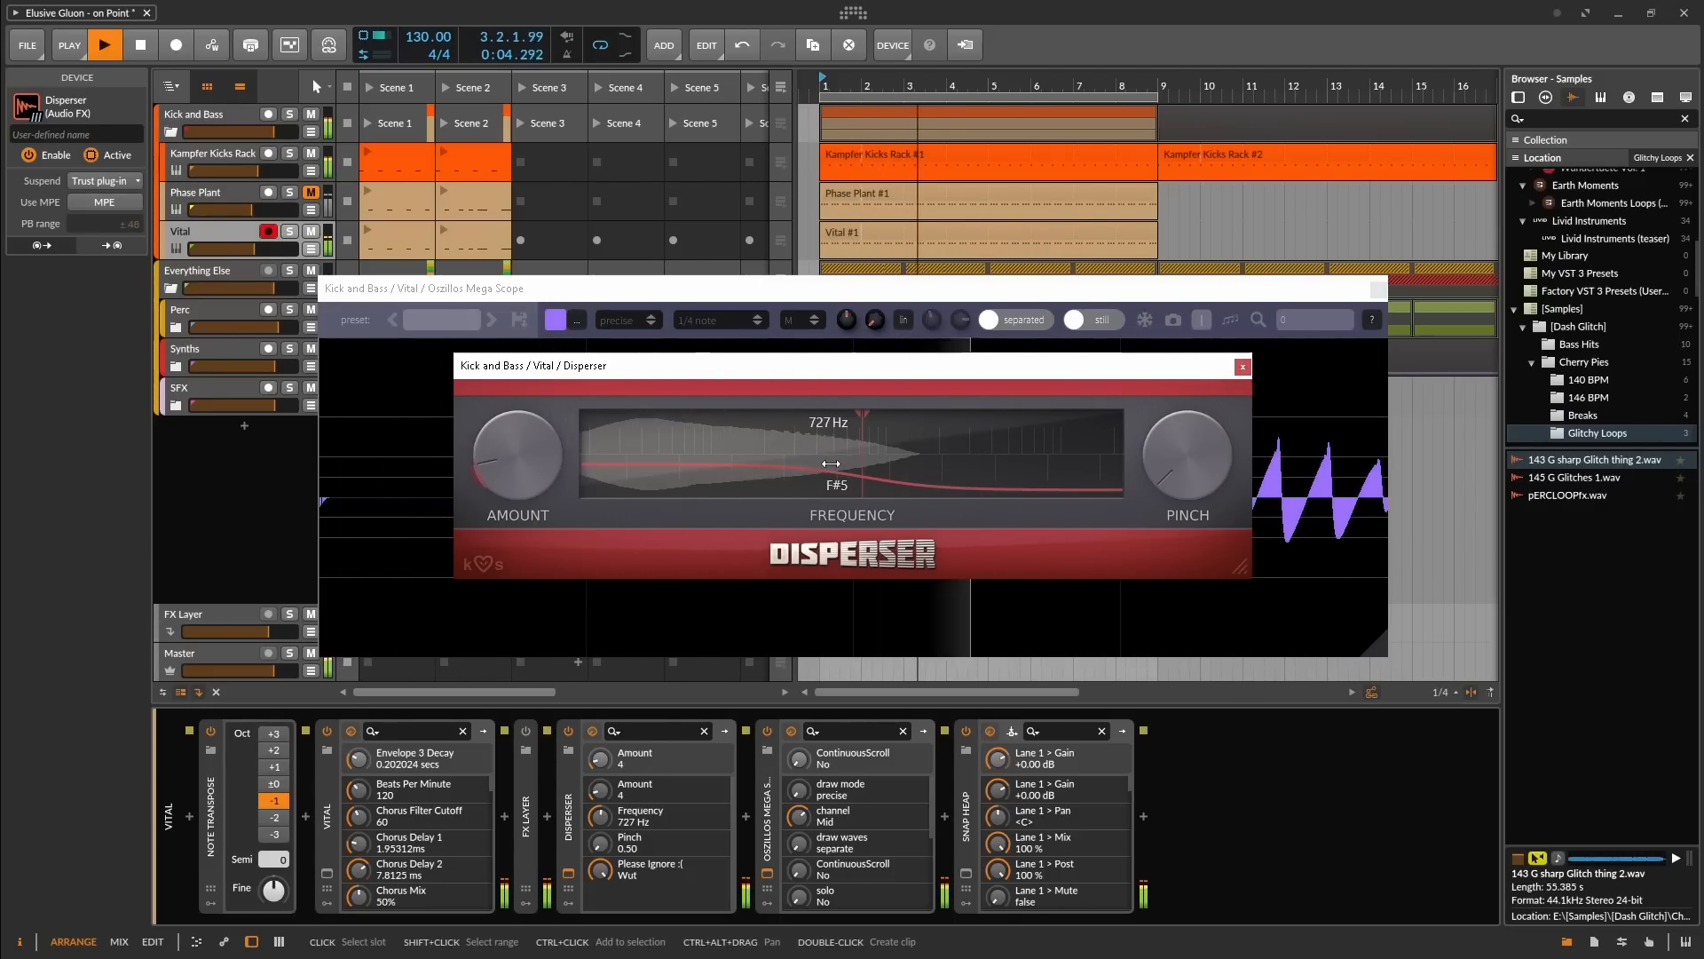
mouse_move(830, 480)
left_mouse_down()
mouse_move(937, 453)
mouse_move(597, 429)
mouse_move(685, 413)
left_mouse_up()
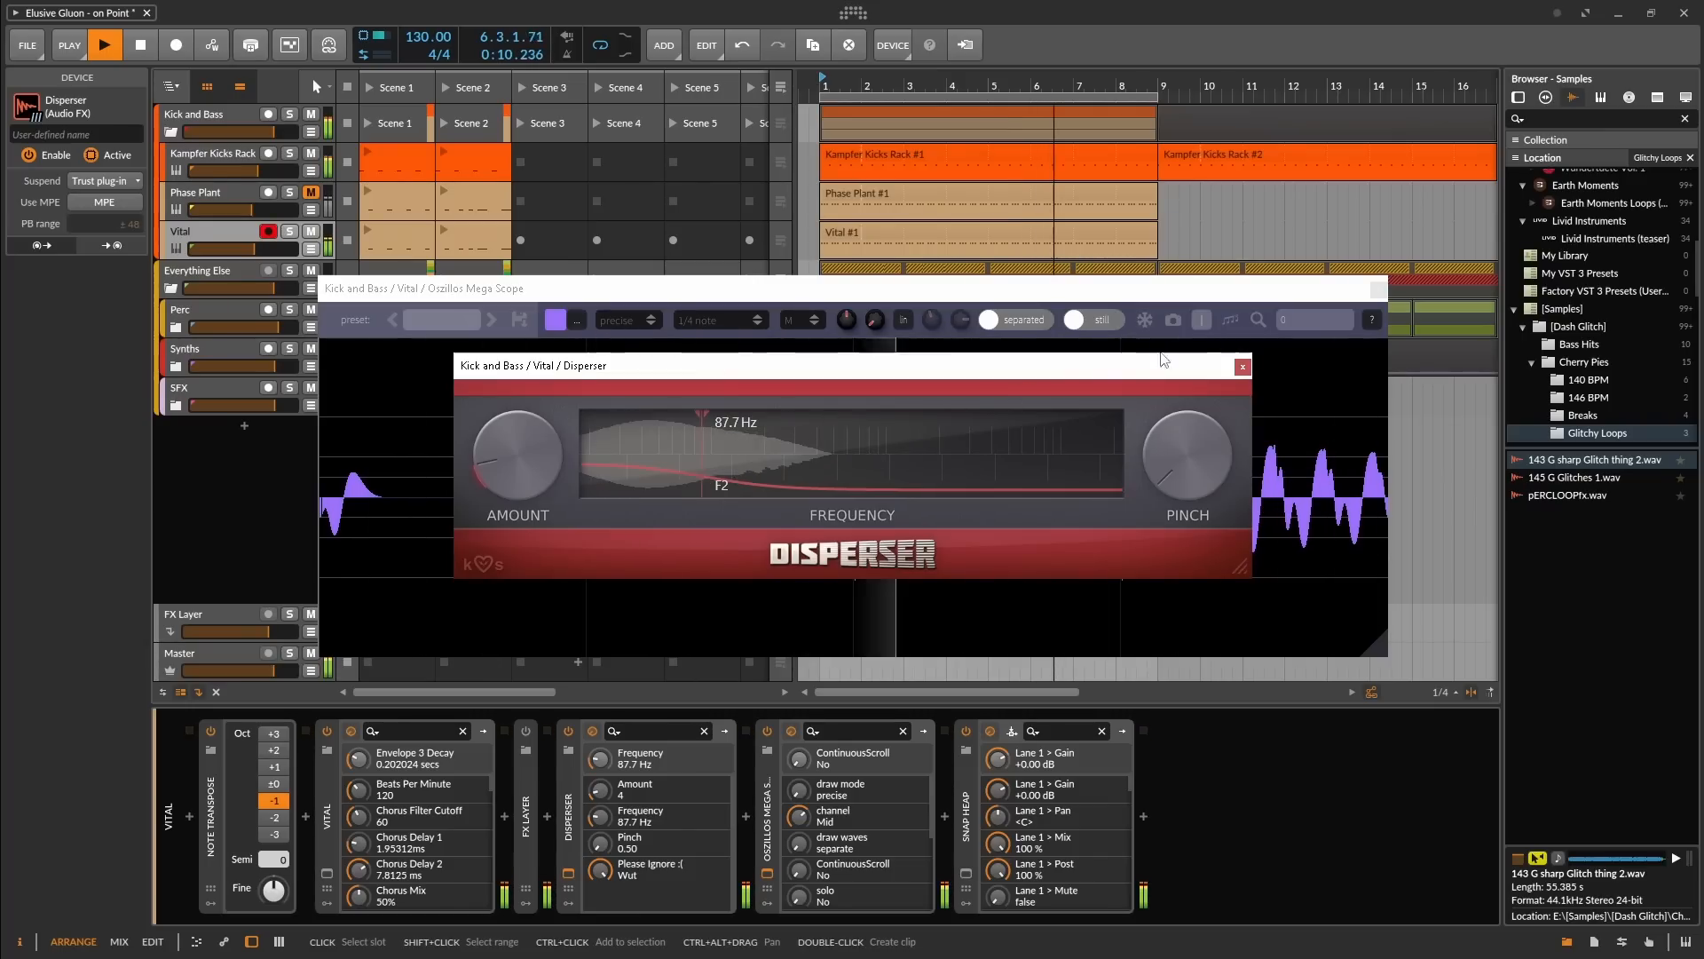
mouse_move(518, 455)
left_mouse_down()
mouse_move(517, 432)
mouse_move(531, 465)
left_mouse_up()
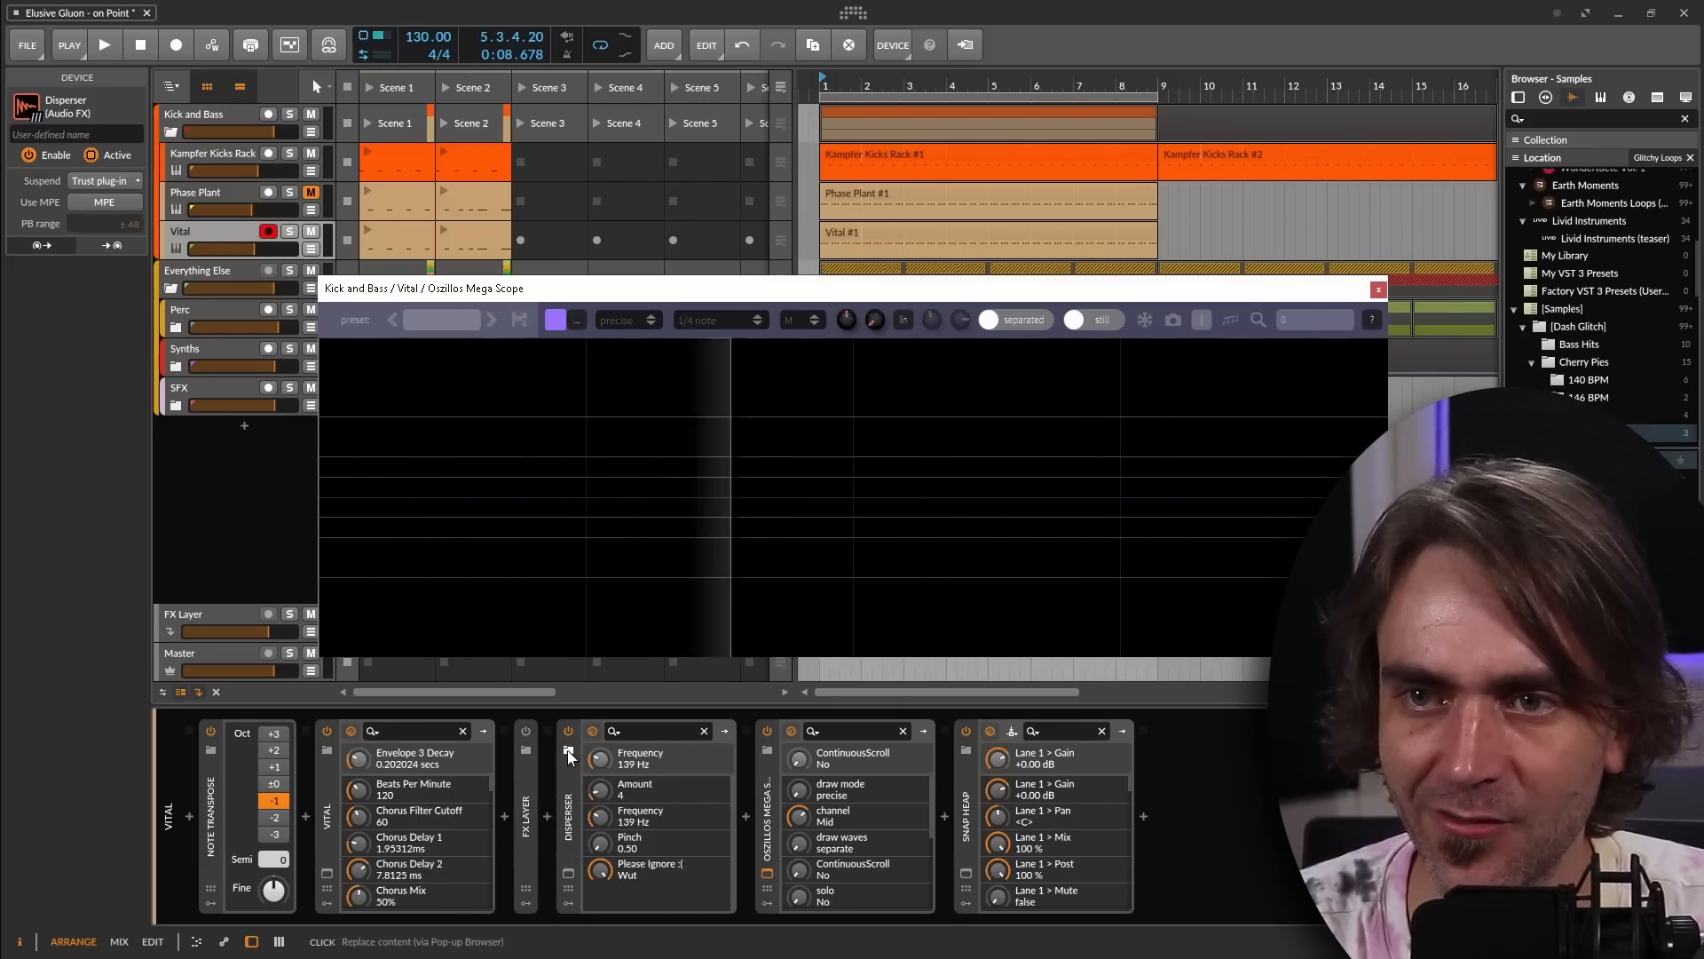
Bypass the Oszillos Mega Scope and Snap Heap devices and close the scope window
left_click(767, 731)
left_click(965, 733)
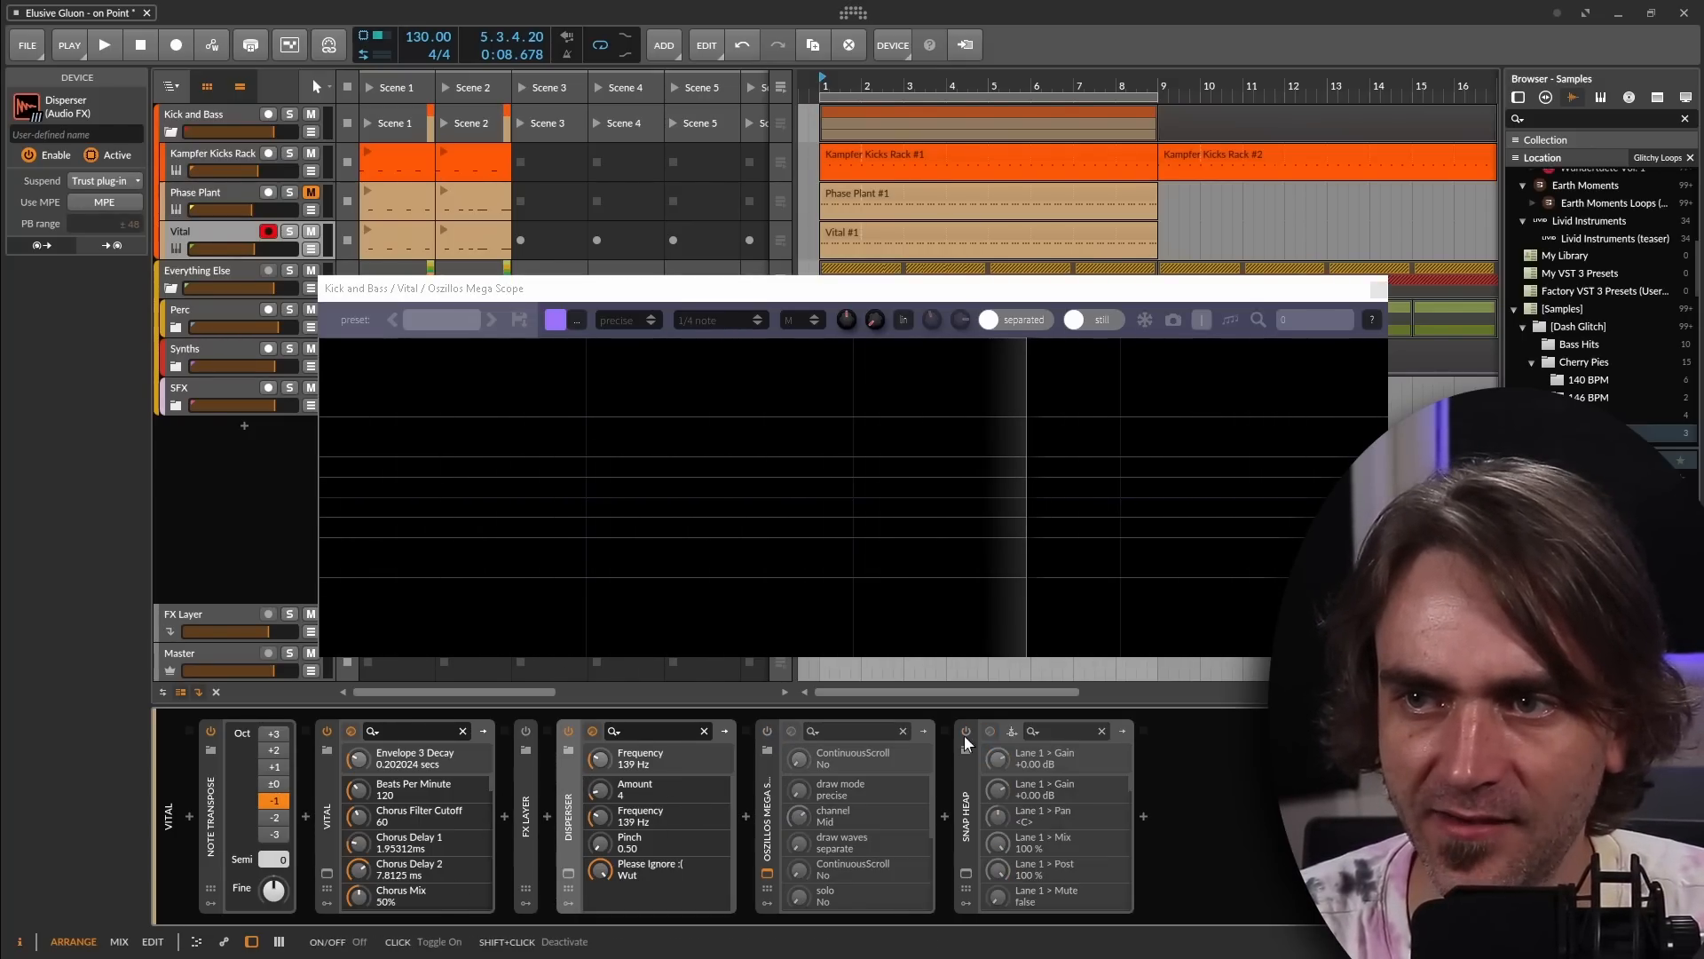
left_click(1376, 291)
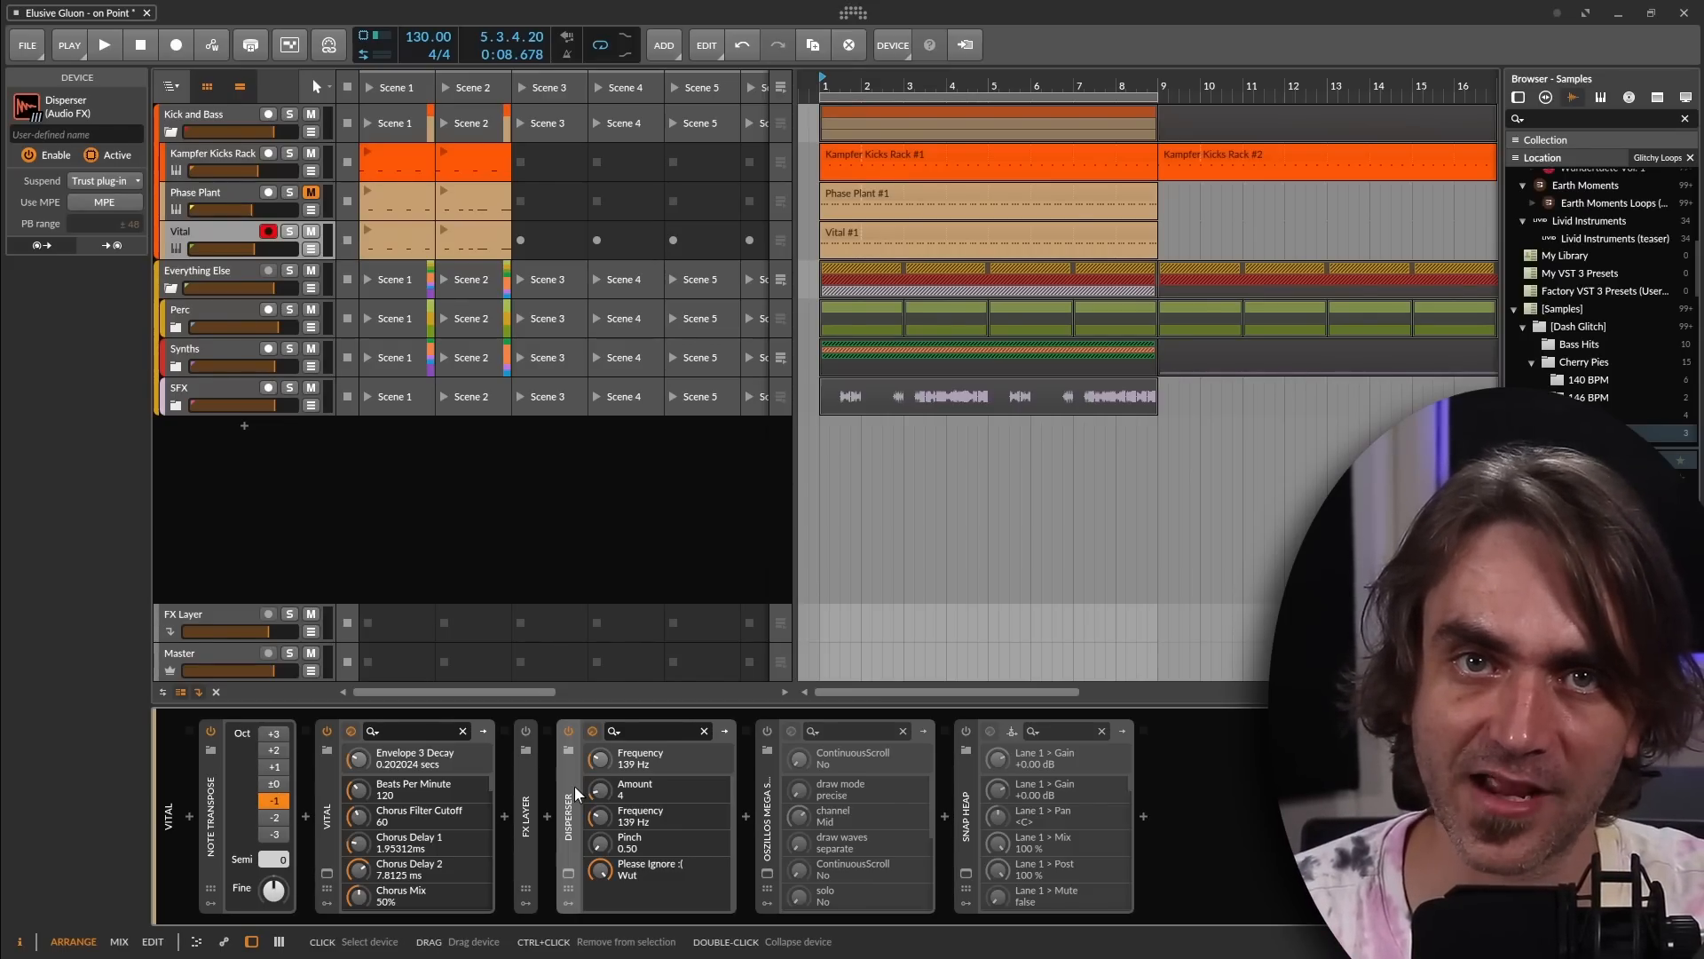
Bypass the Disperser following the FX Layer and remove it from the chain
left_click(568, 731)
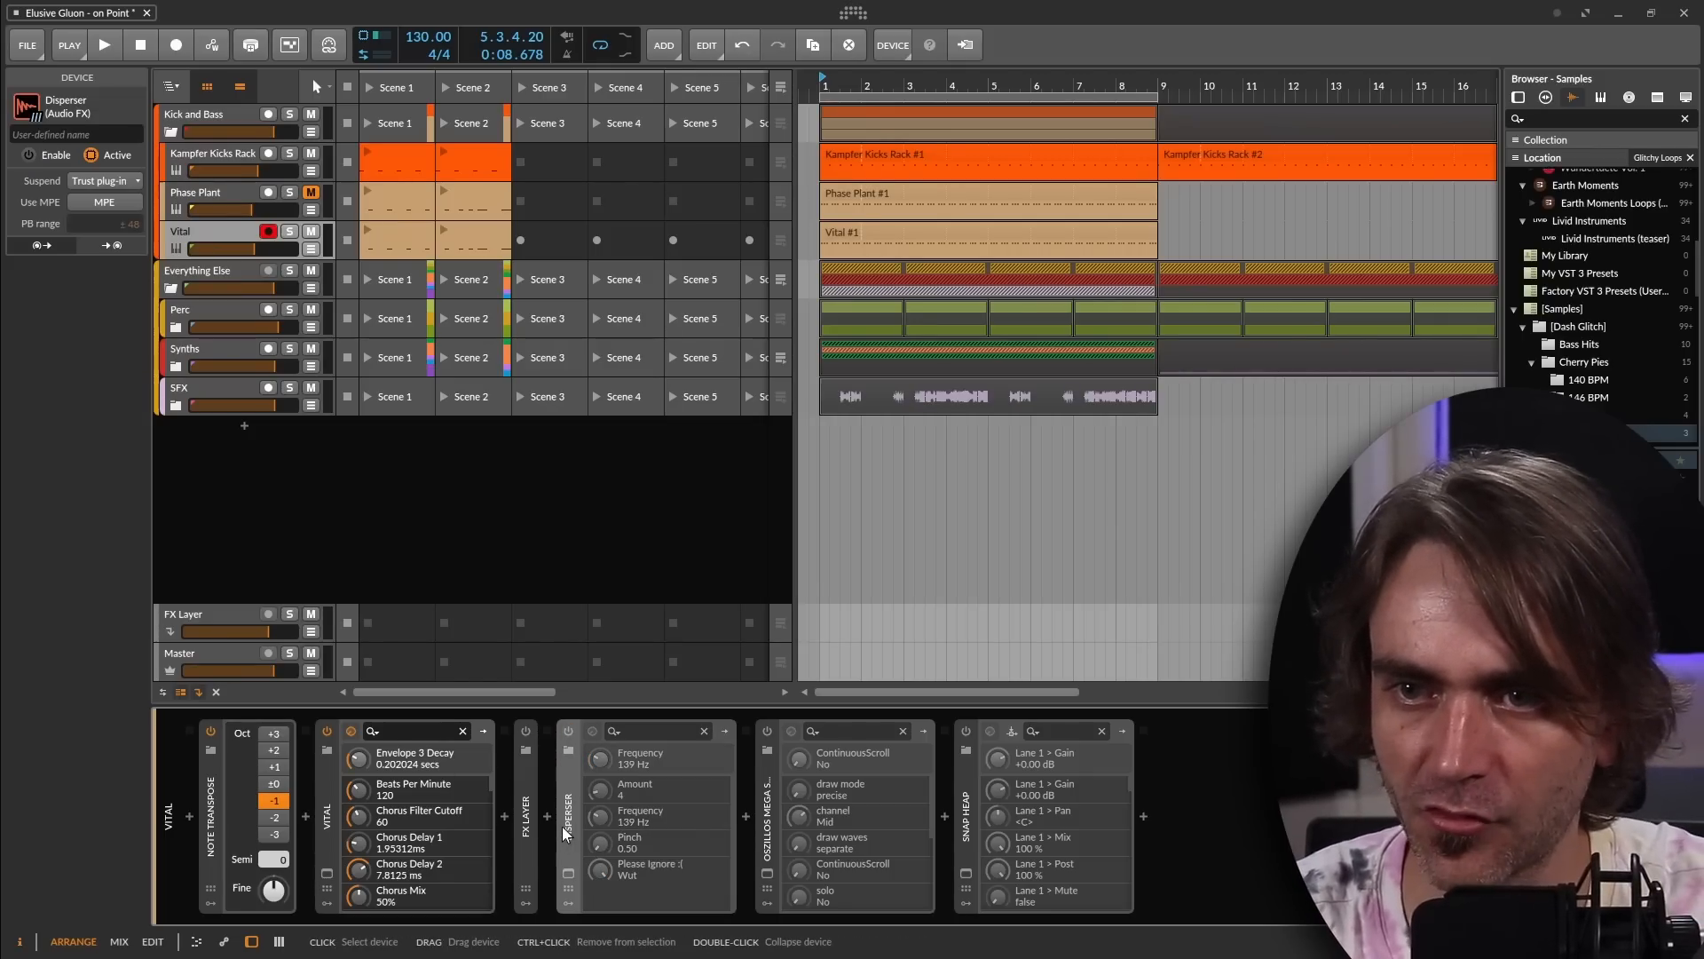
key("Delete")
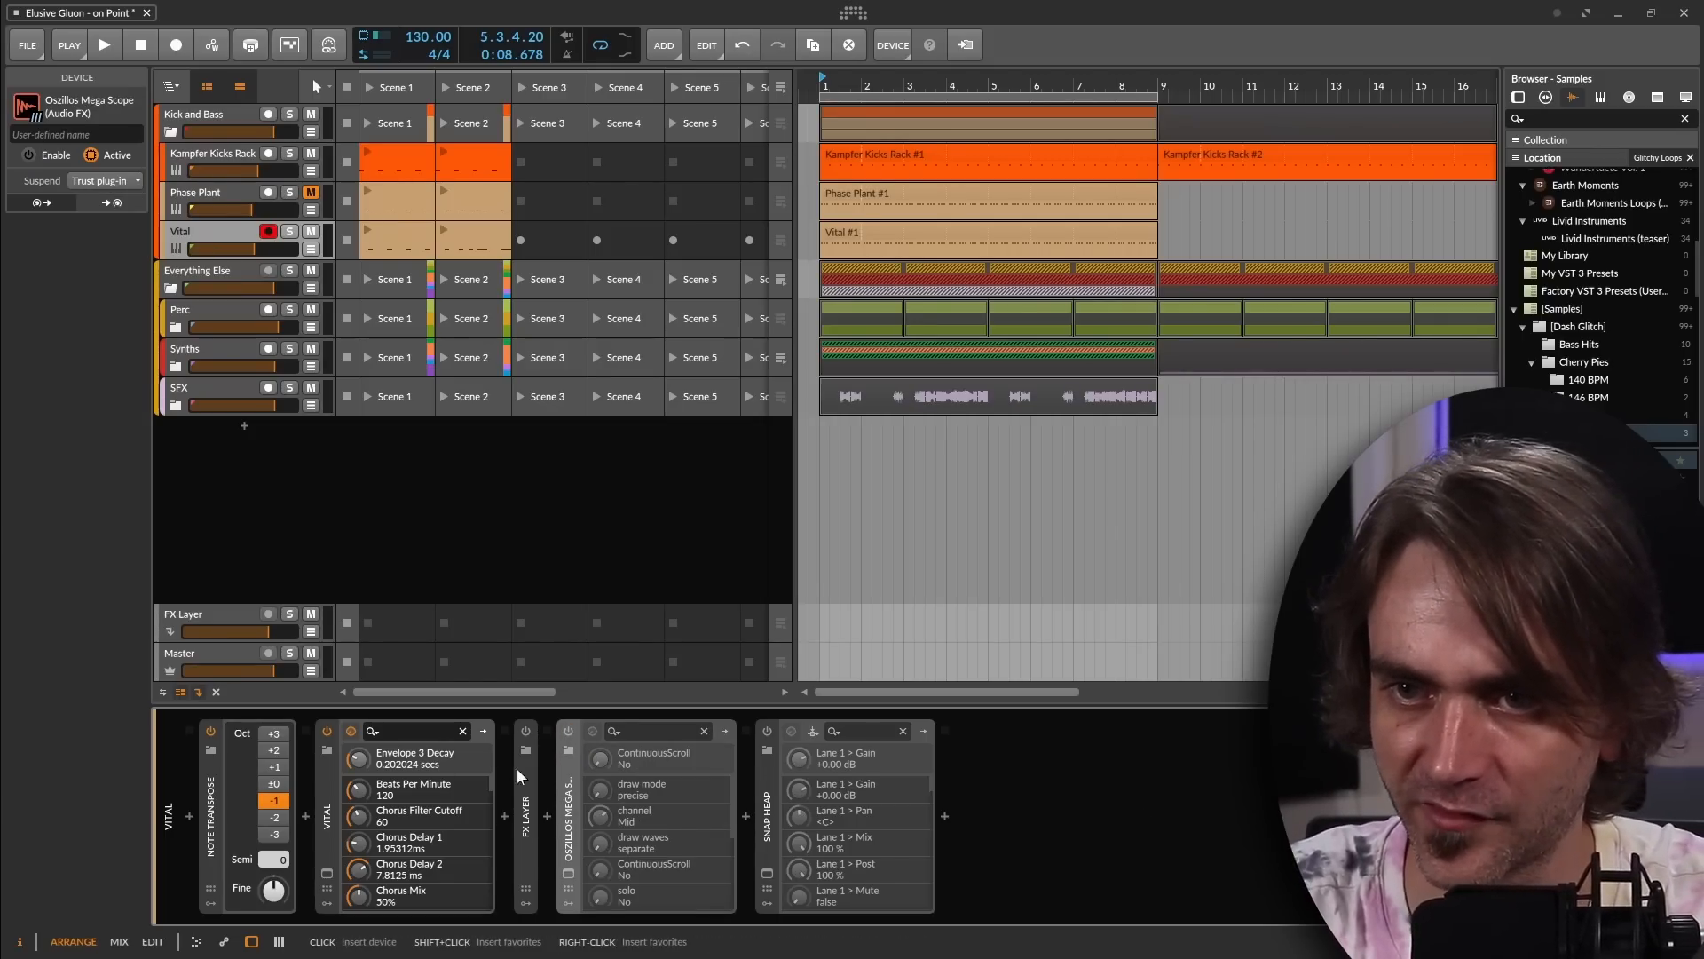
Switch the FX Layer back on, and expand it briefly to check its Multiband FX-3 layer
left_click(530, 802)
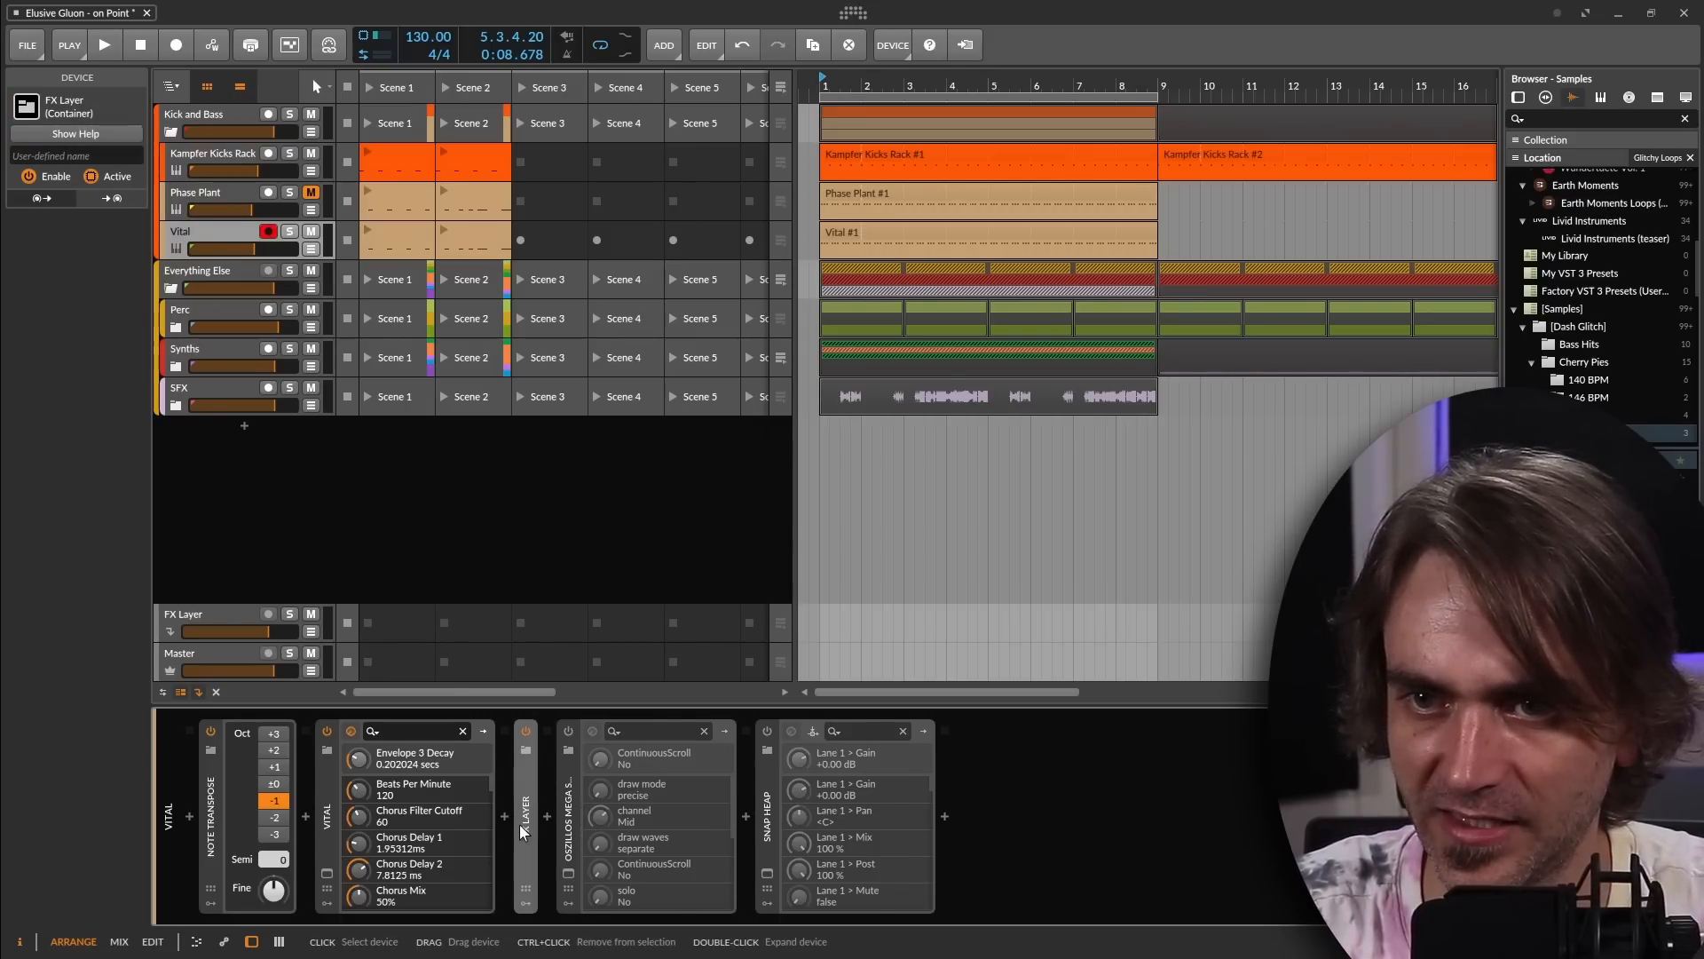
double_click(526, 828)
left_click(584, 736)
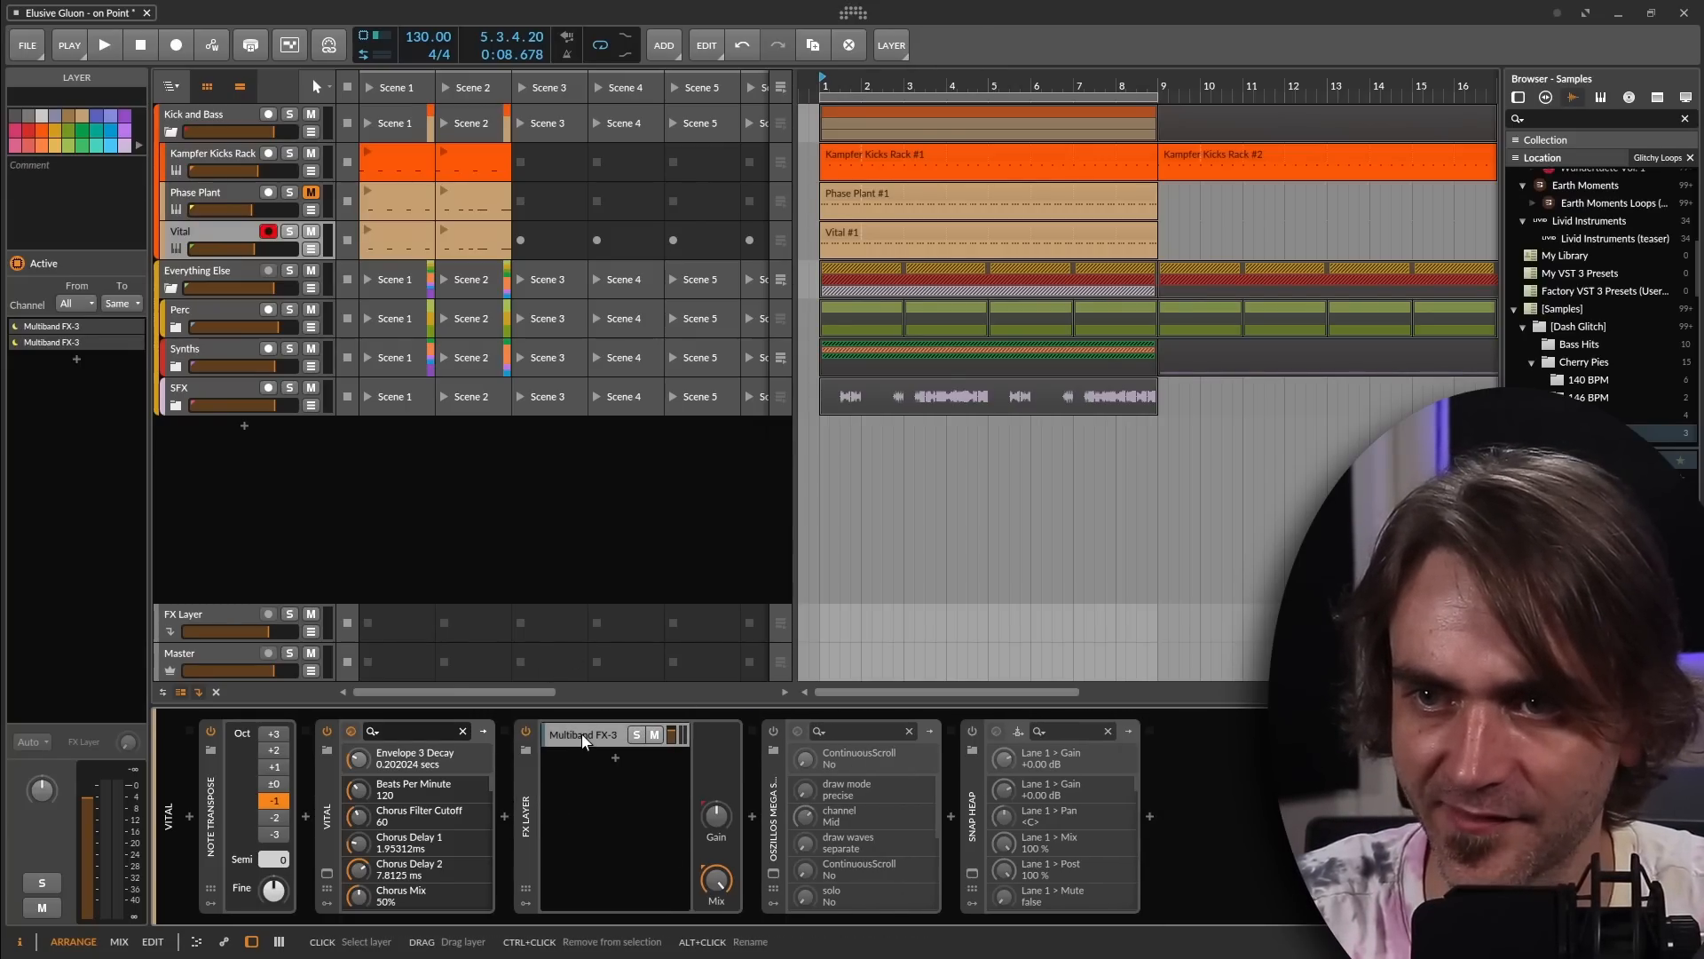
double_click(526, 817)
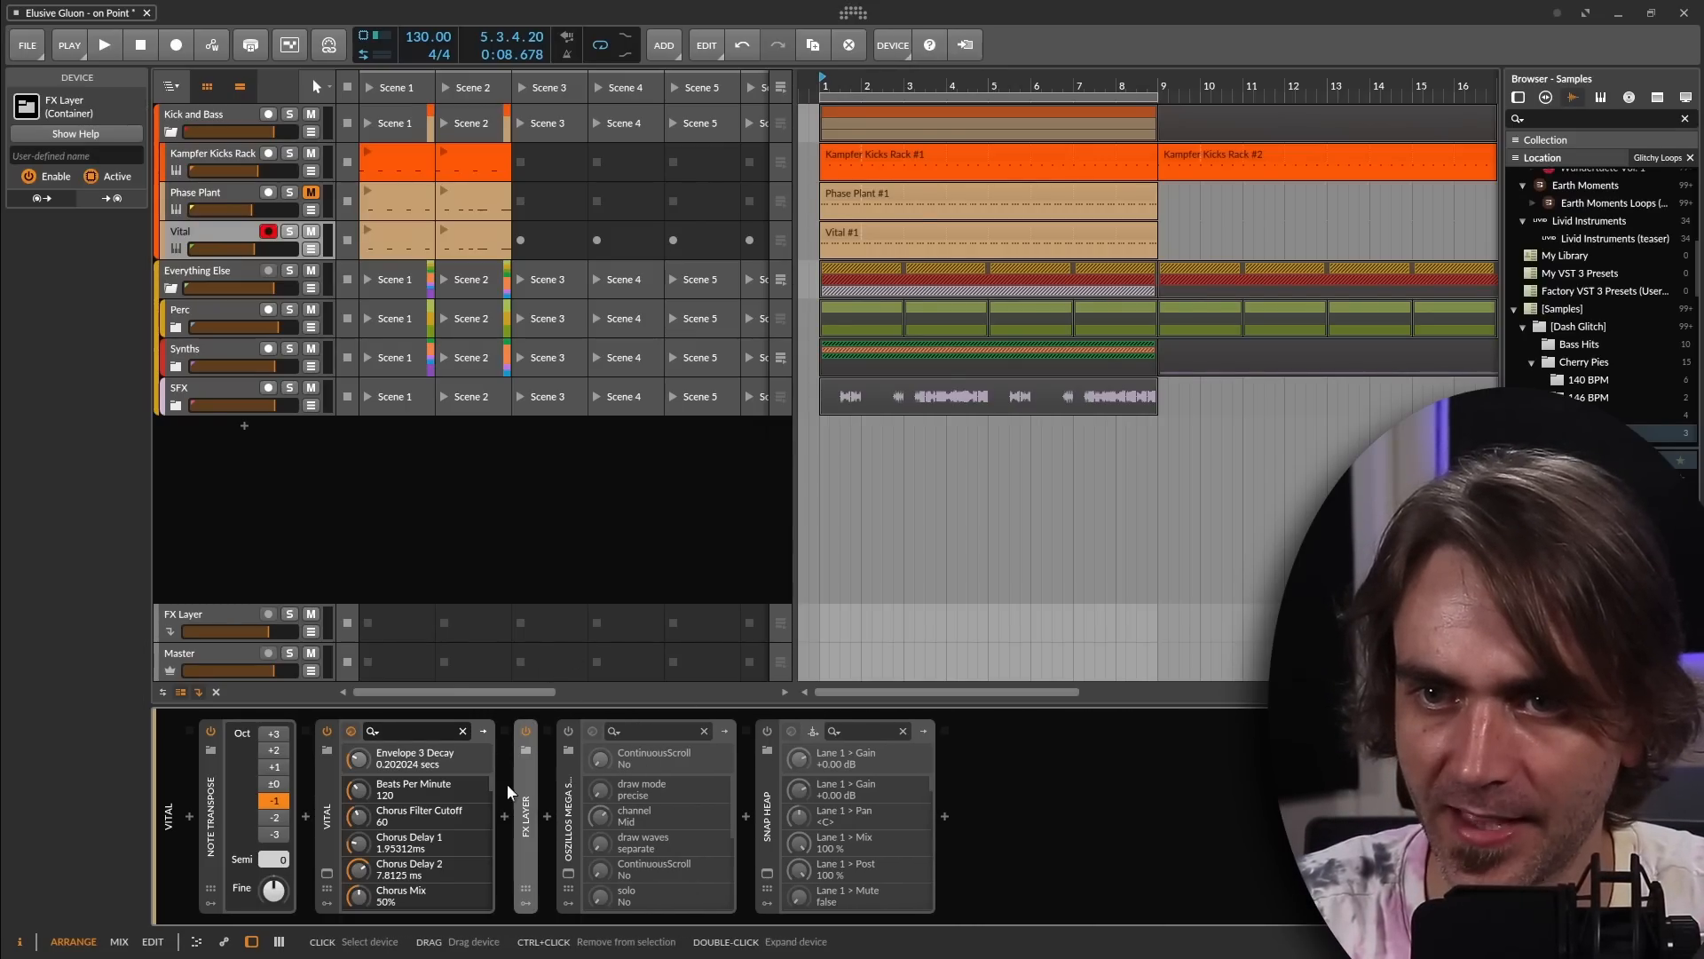
left_click(328, 808)
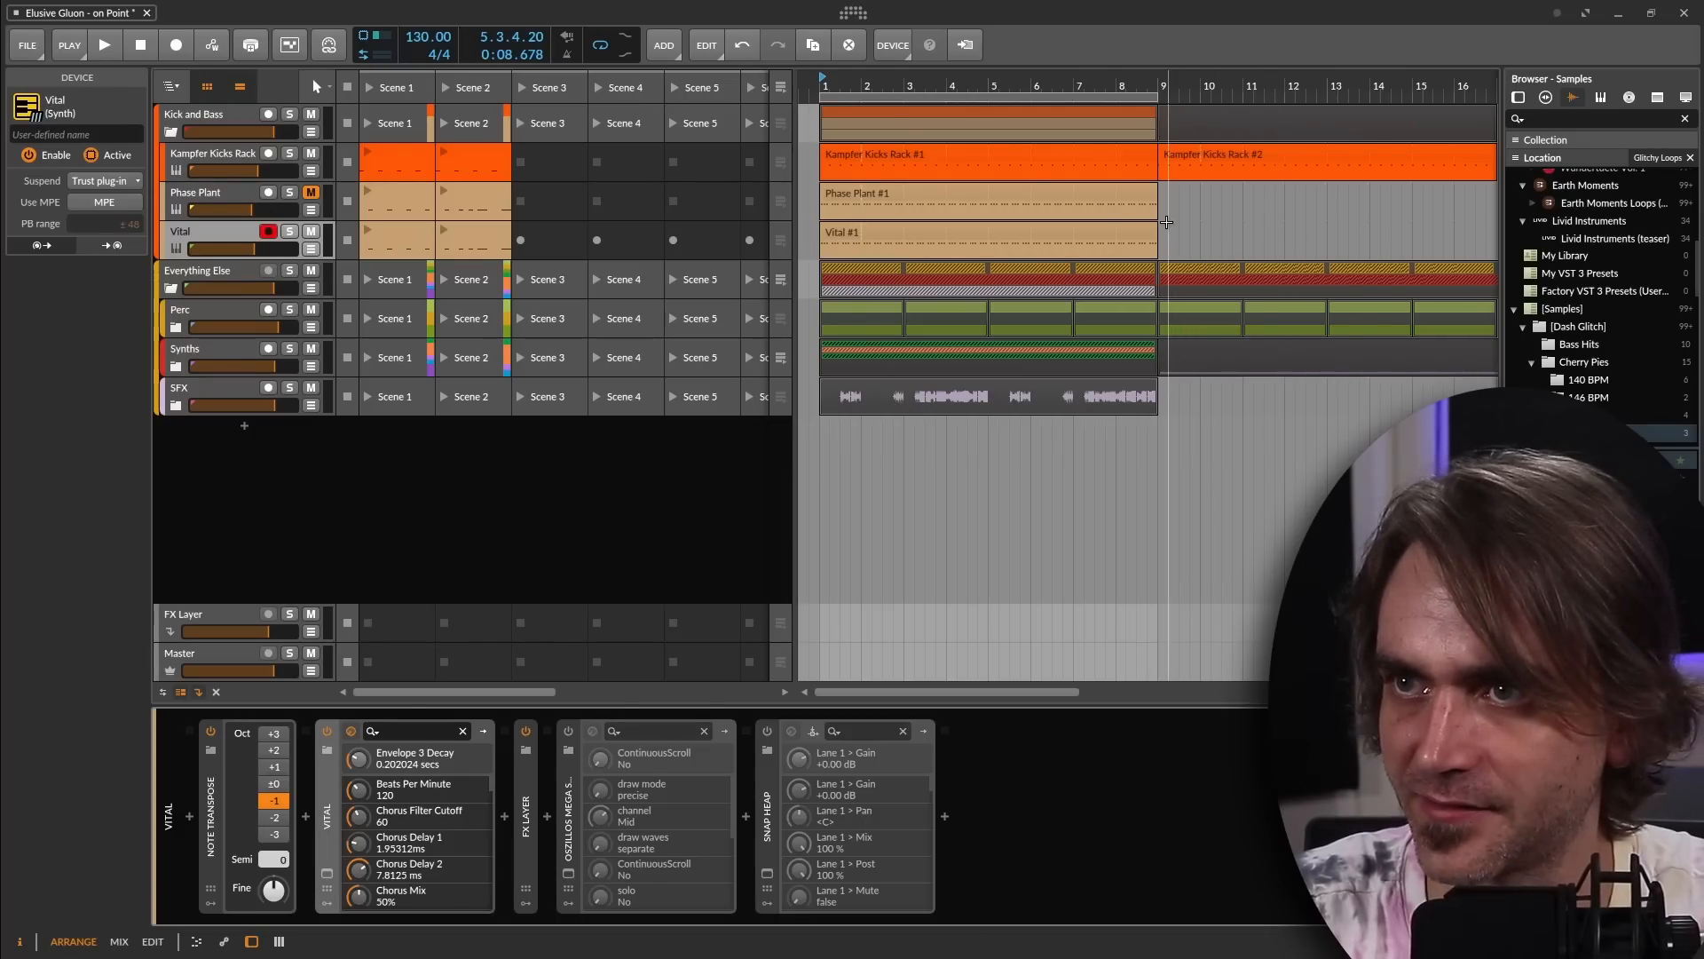
Put the Vital #1 arranger clip into the Vital track's Scene 3 launcher slot
left_click(875, 246)
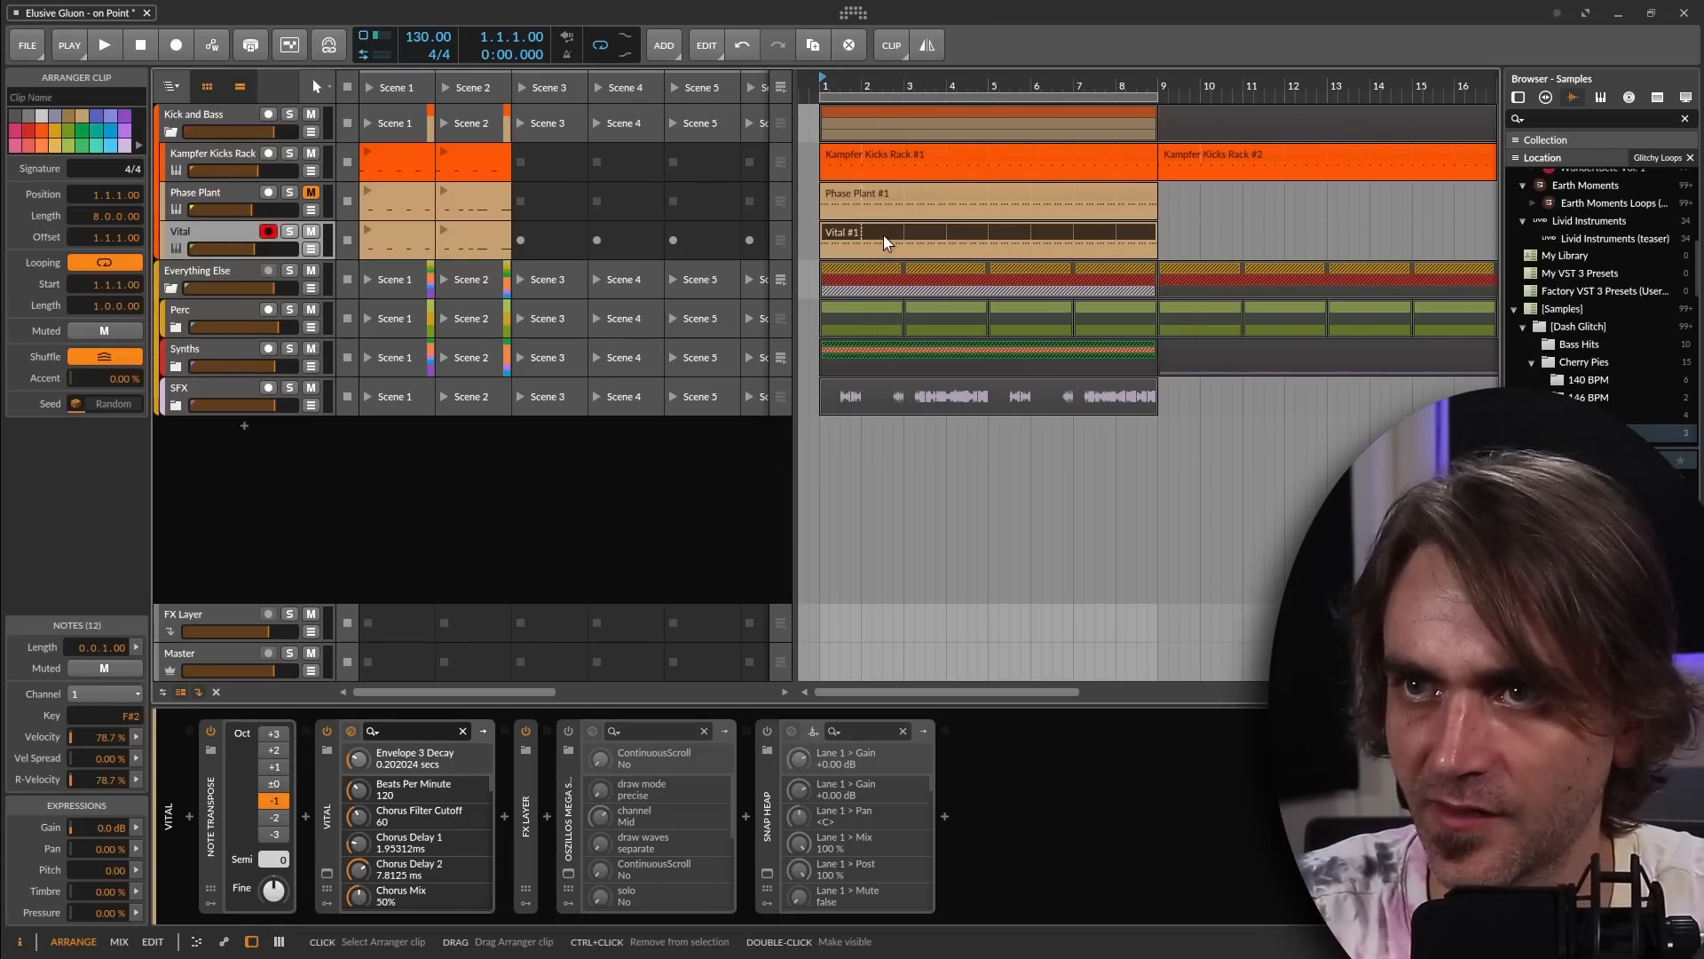
left_click_drag(884, 238, 545, 244)
left_click(918, 237)
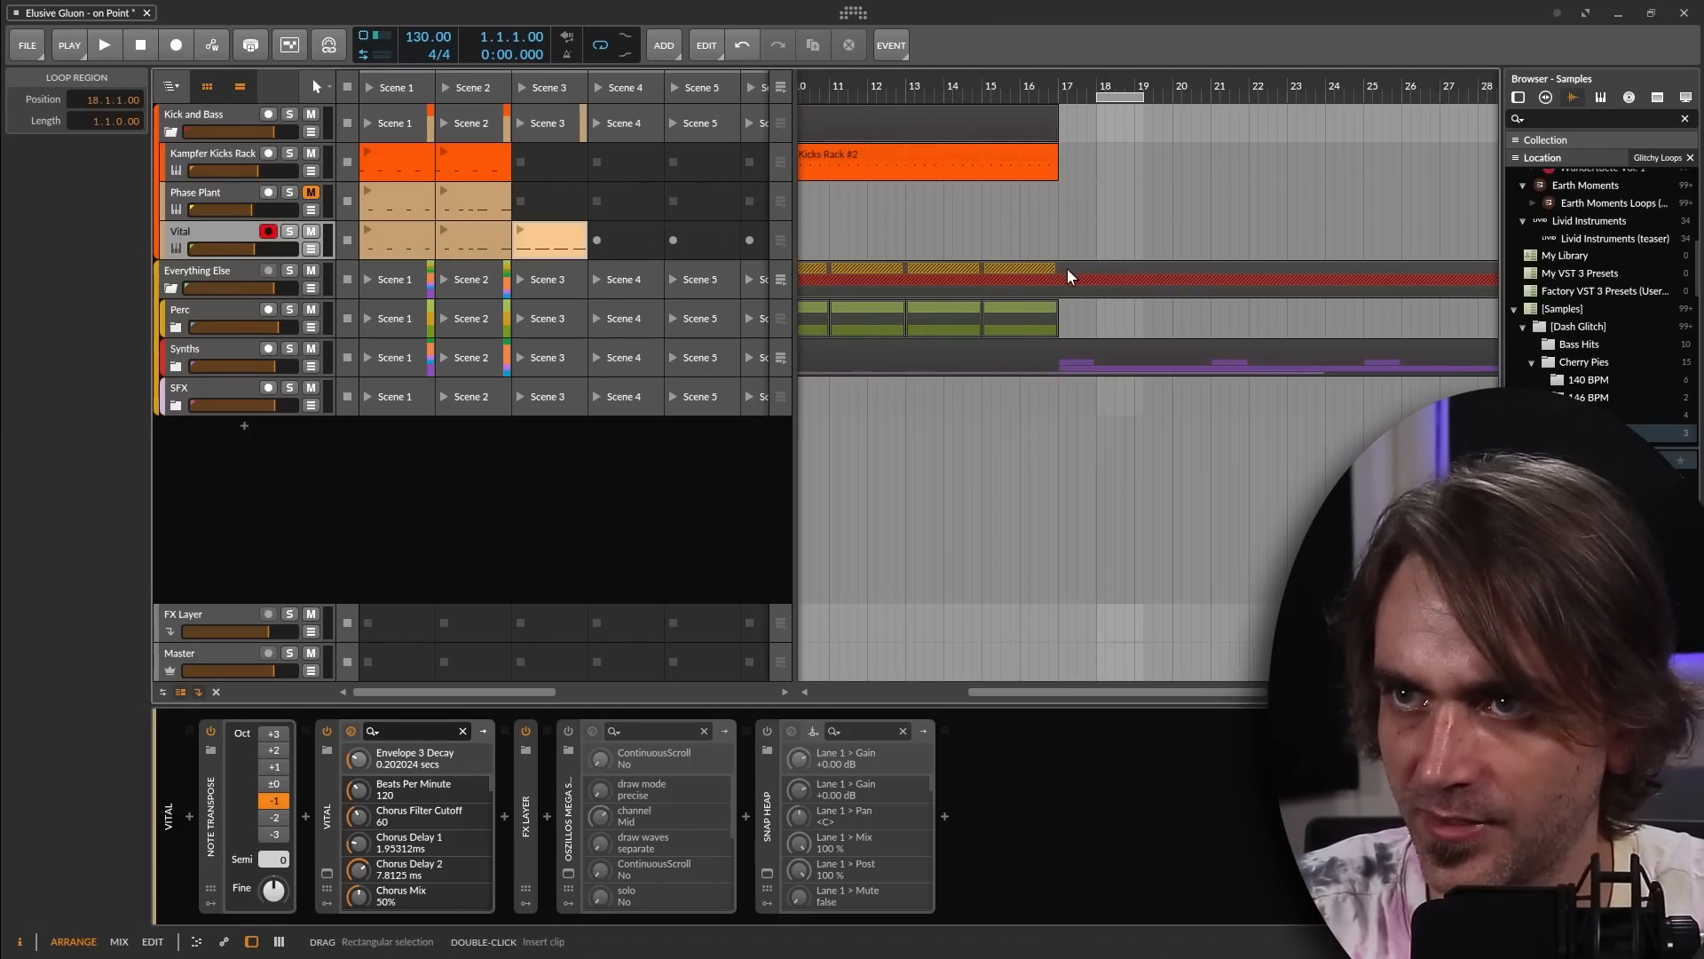
Insert a one-bar clip at bar 18 on the Vital track and draw a one-beat C3 note at its start
double_click(1104, 233)
scroll(1149, 232, "up", 5)
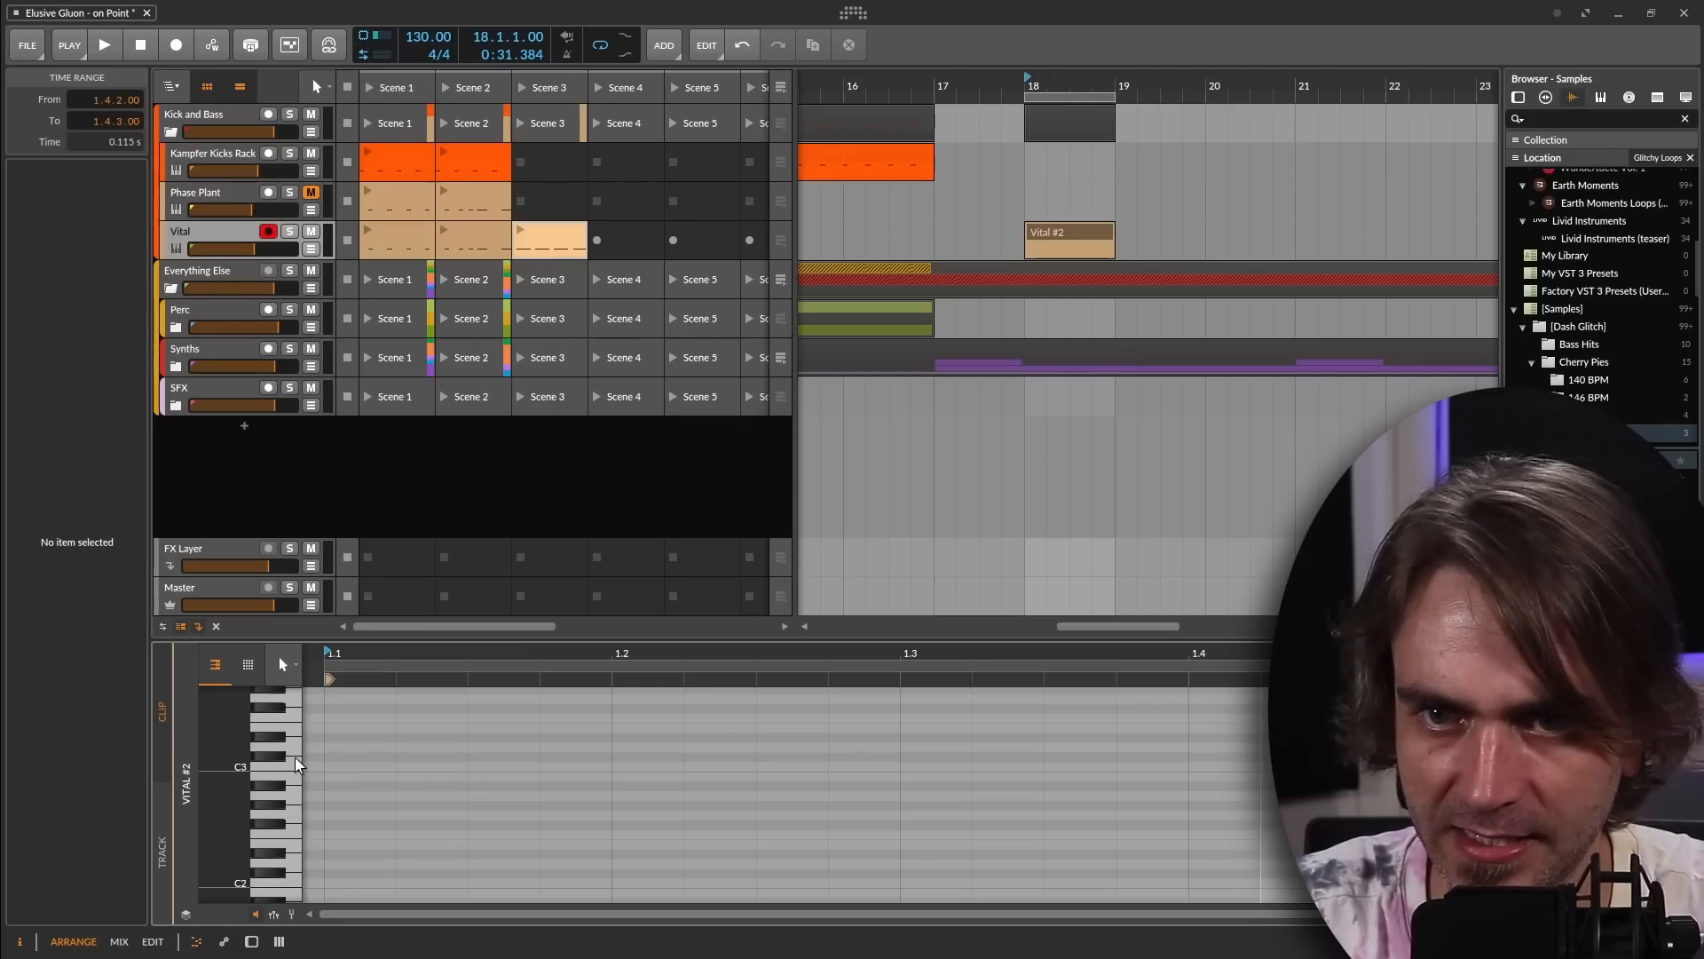
double_click(333, 766)
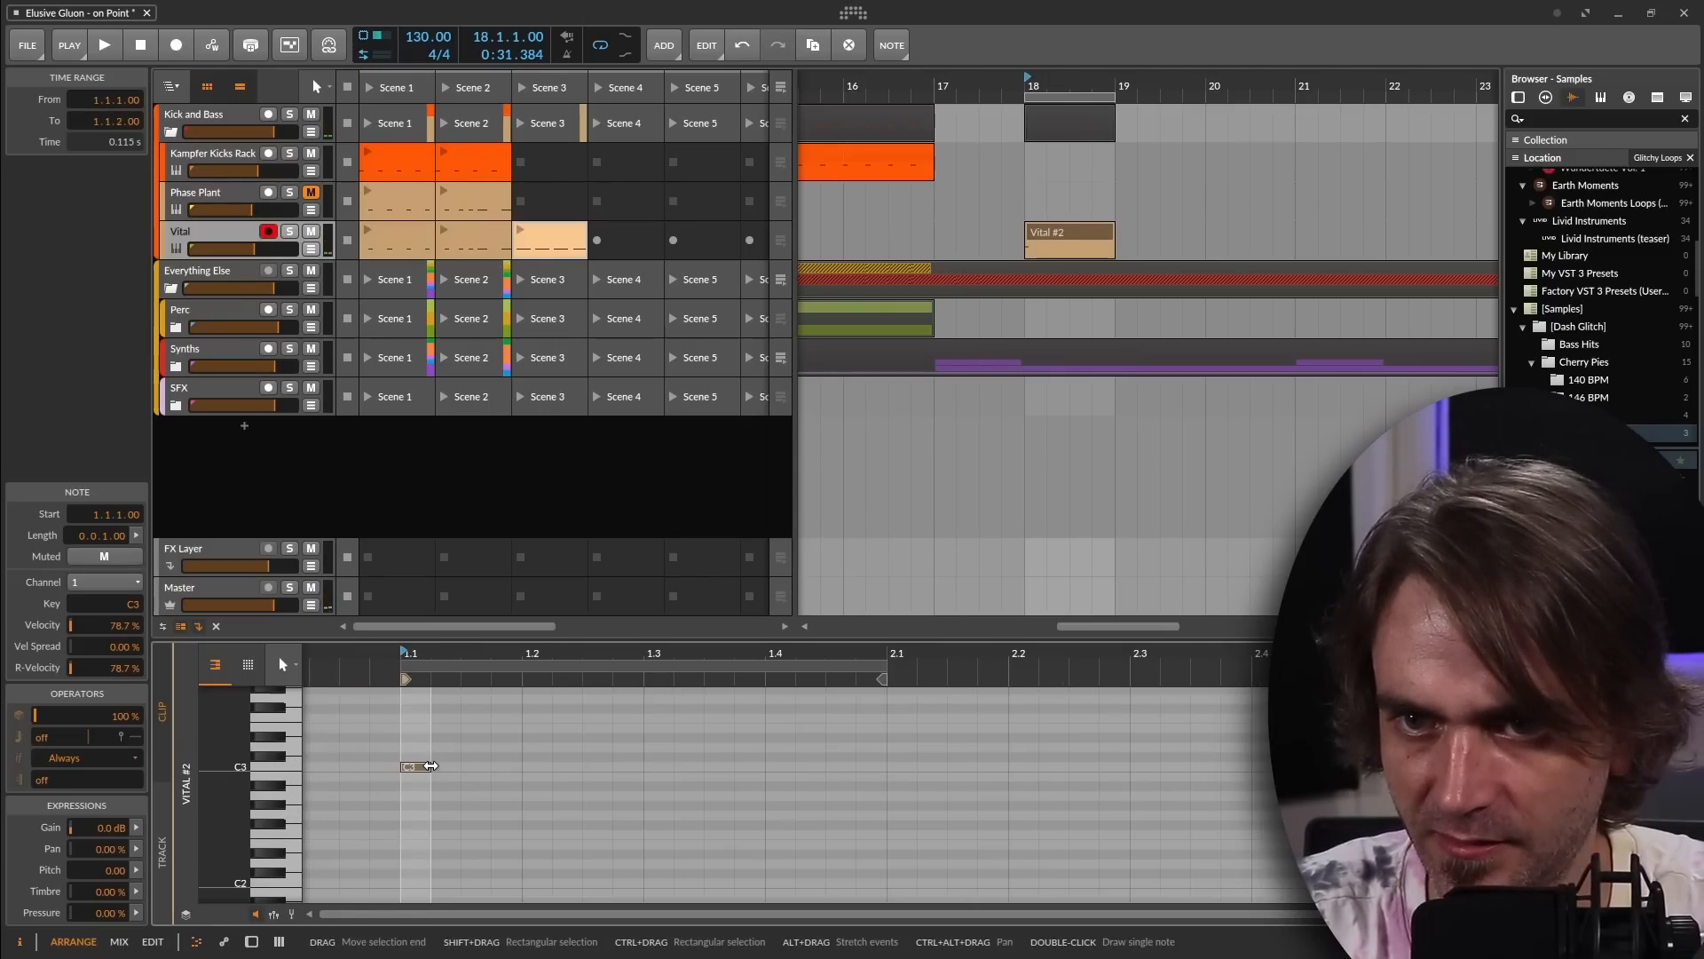
left_click_drag(430, 765, 637, 810)
left_click_drag(504, 825, 520, 826)
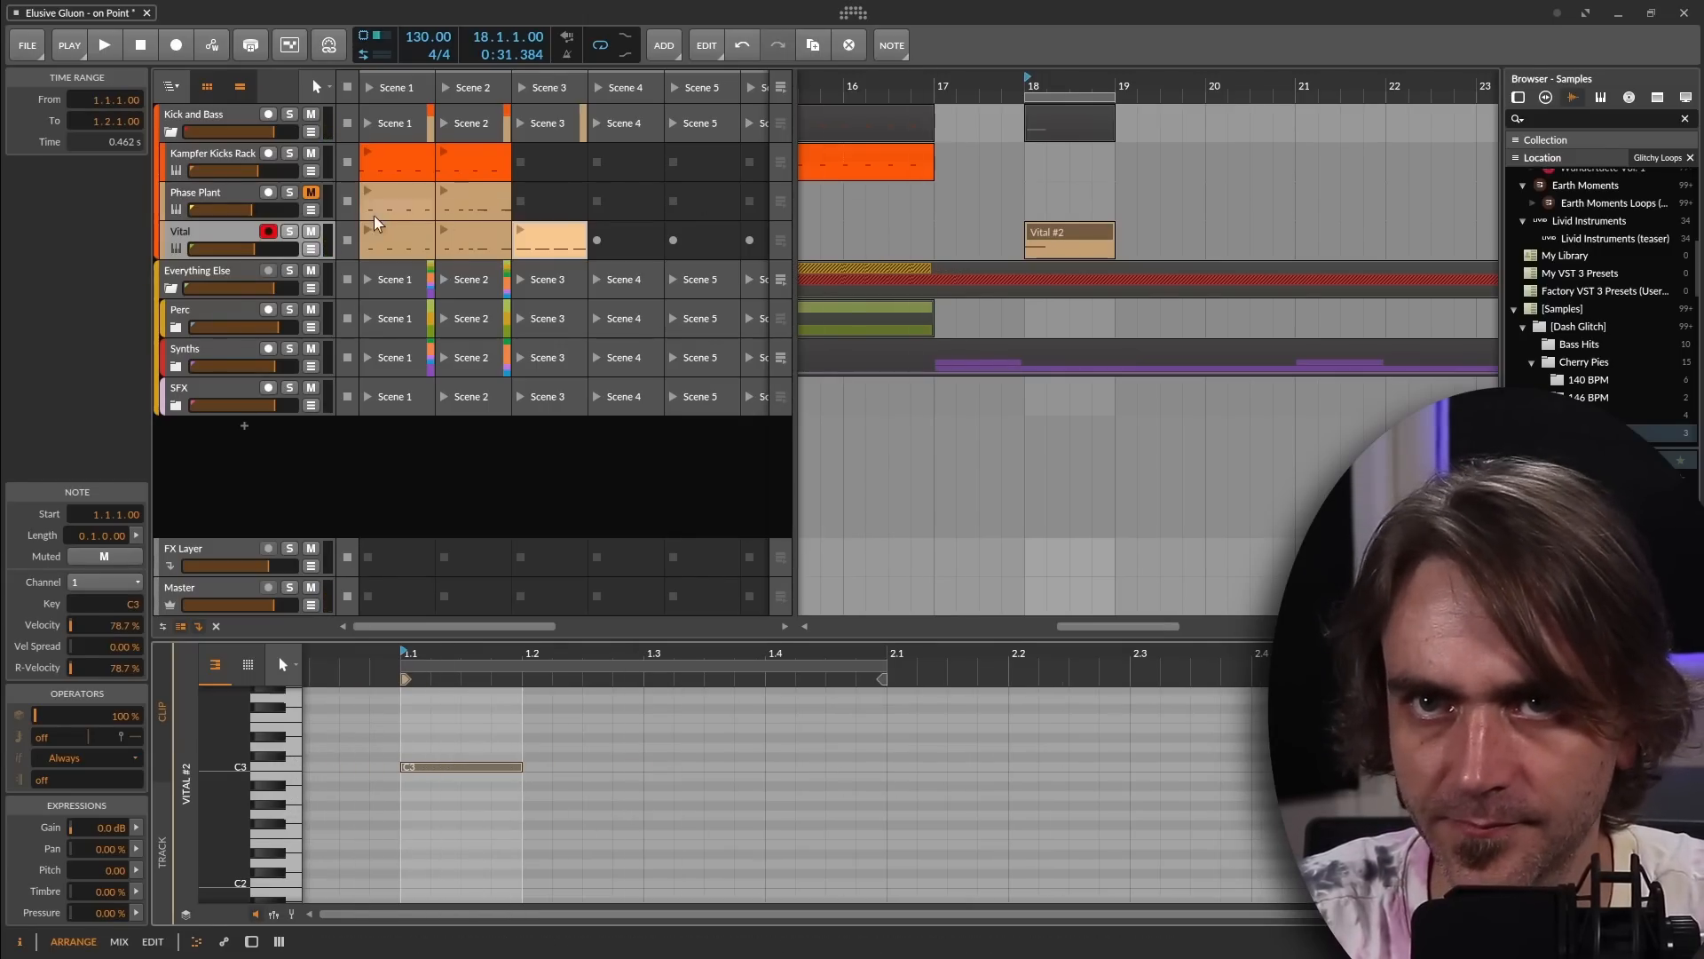
Solo the Vital track, raise its volume and play the new note at bar 18
left_click(289, 232)
double_click(256, 238)
left_click_drag(255, 256, 277, 256)
key("space")
key("space")
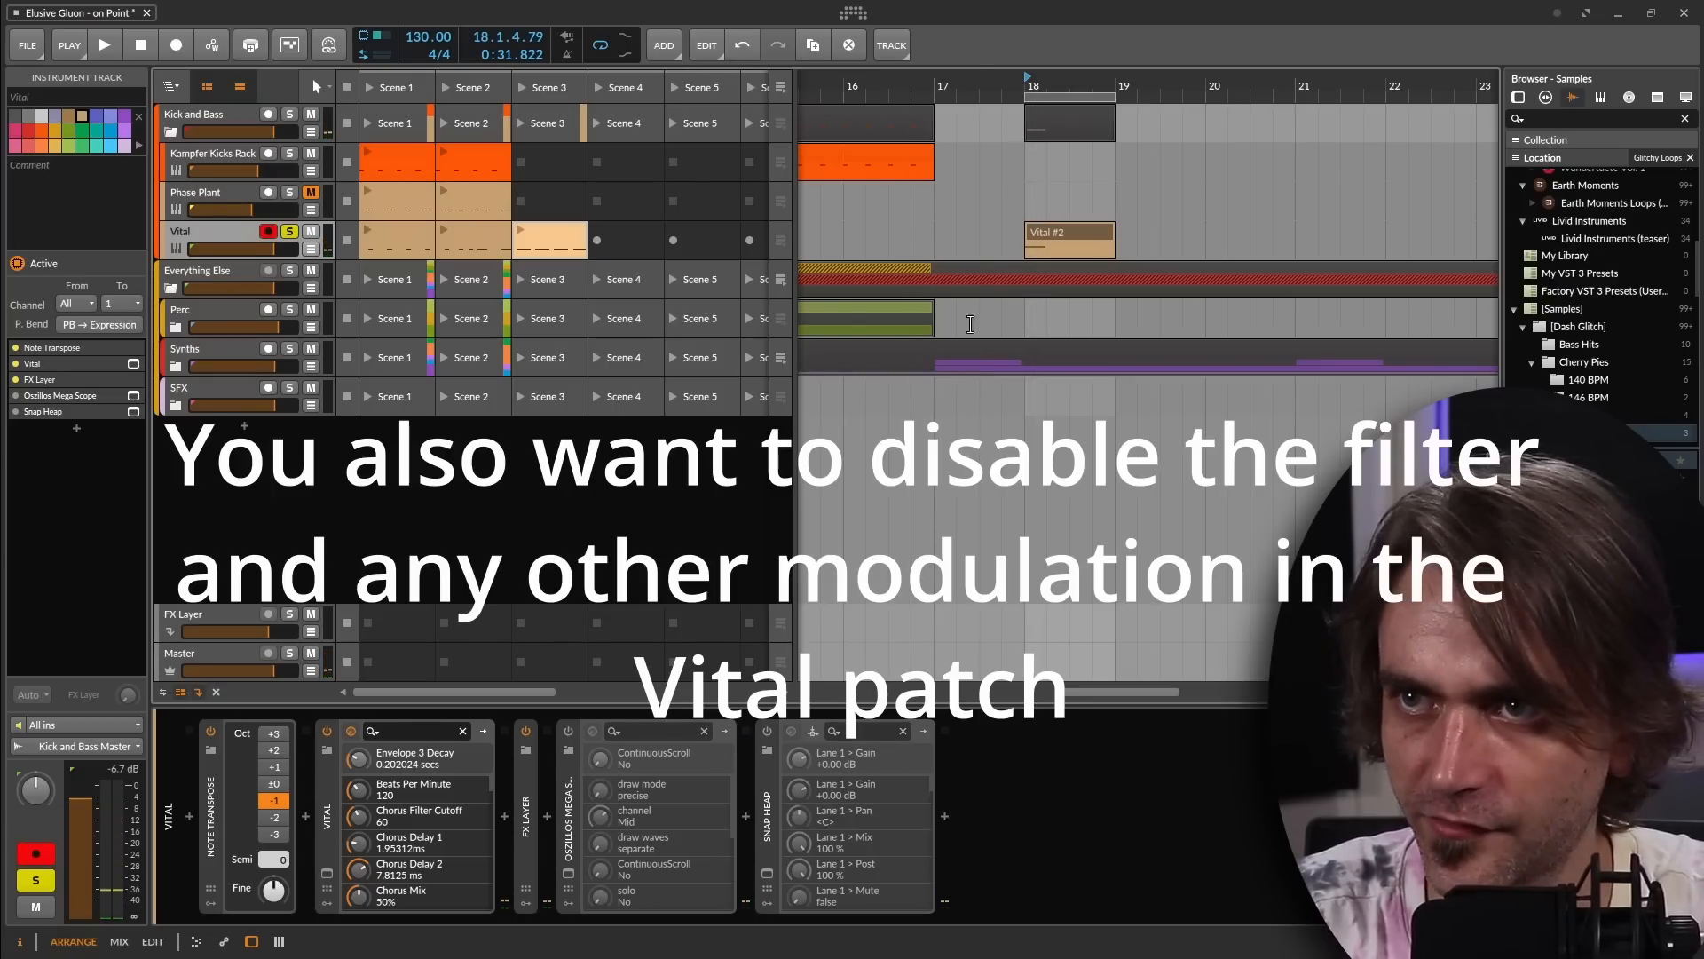
Shorten the Vital #2 clip at bar 18 to a length of one beat
right_click(1065, 241)
left_click(958, 219)
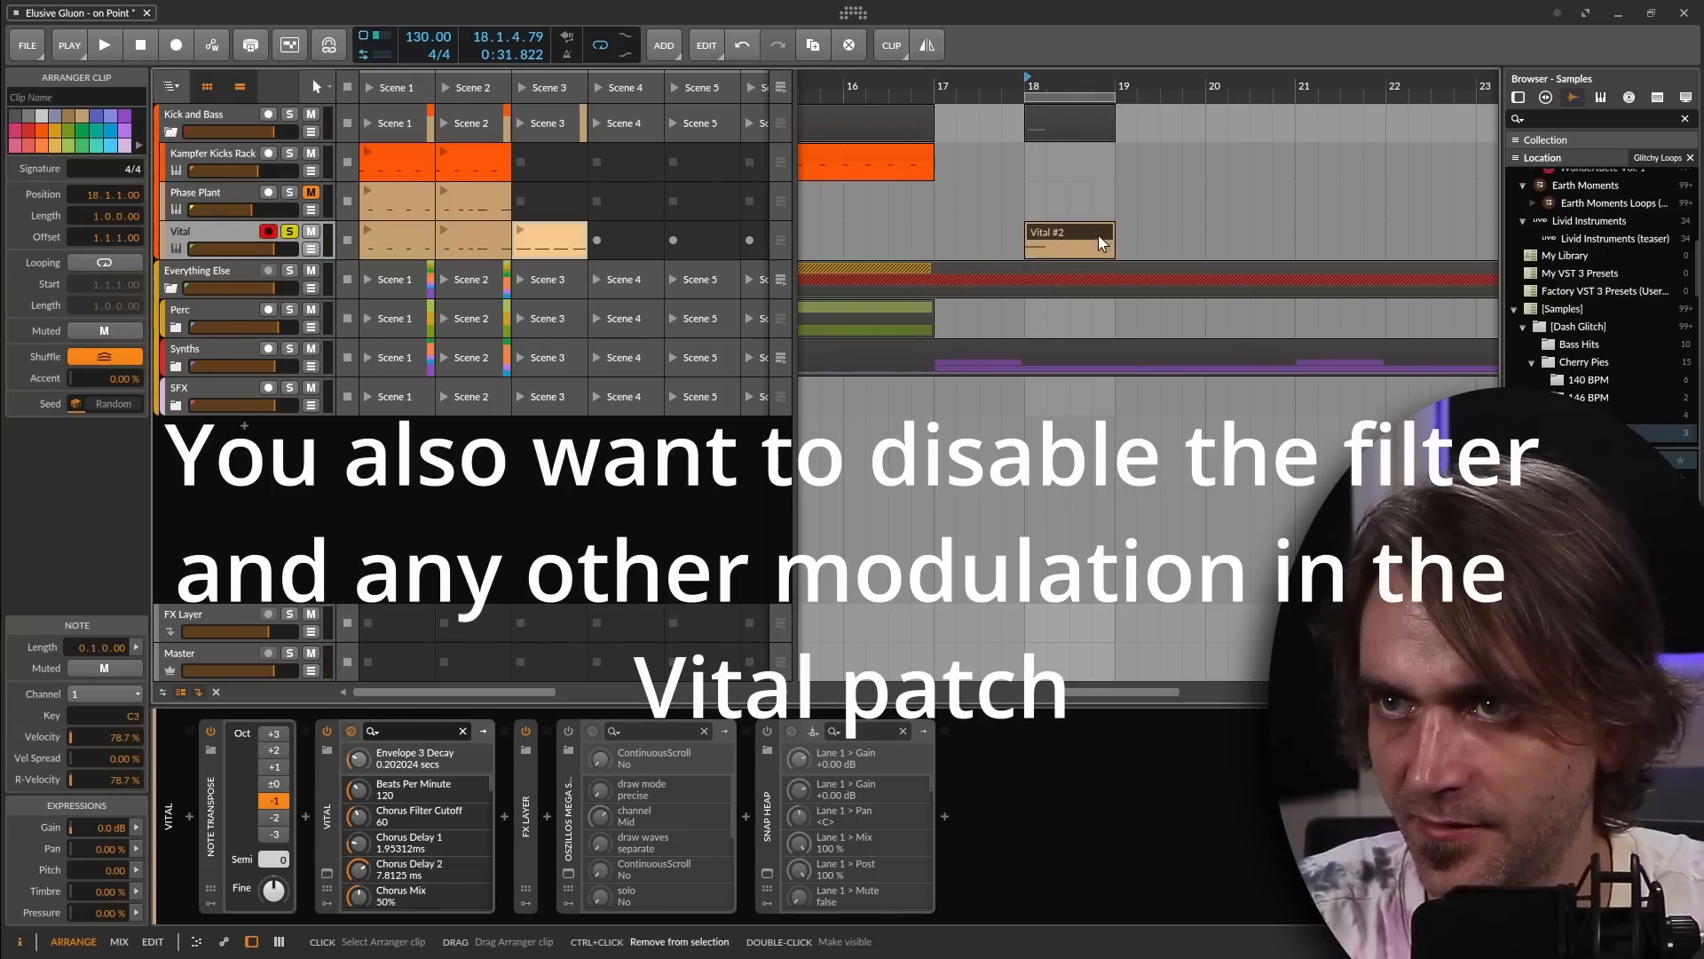
scroll(1098, 244, "up", 5)
left_click_drag(1153, 248, 942, 251)
Bounce the Vital #2 clip to a new audio track, Post-Fader at 32-bit floating-point depth
right_click(914, 231)
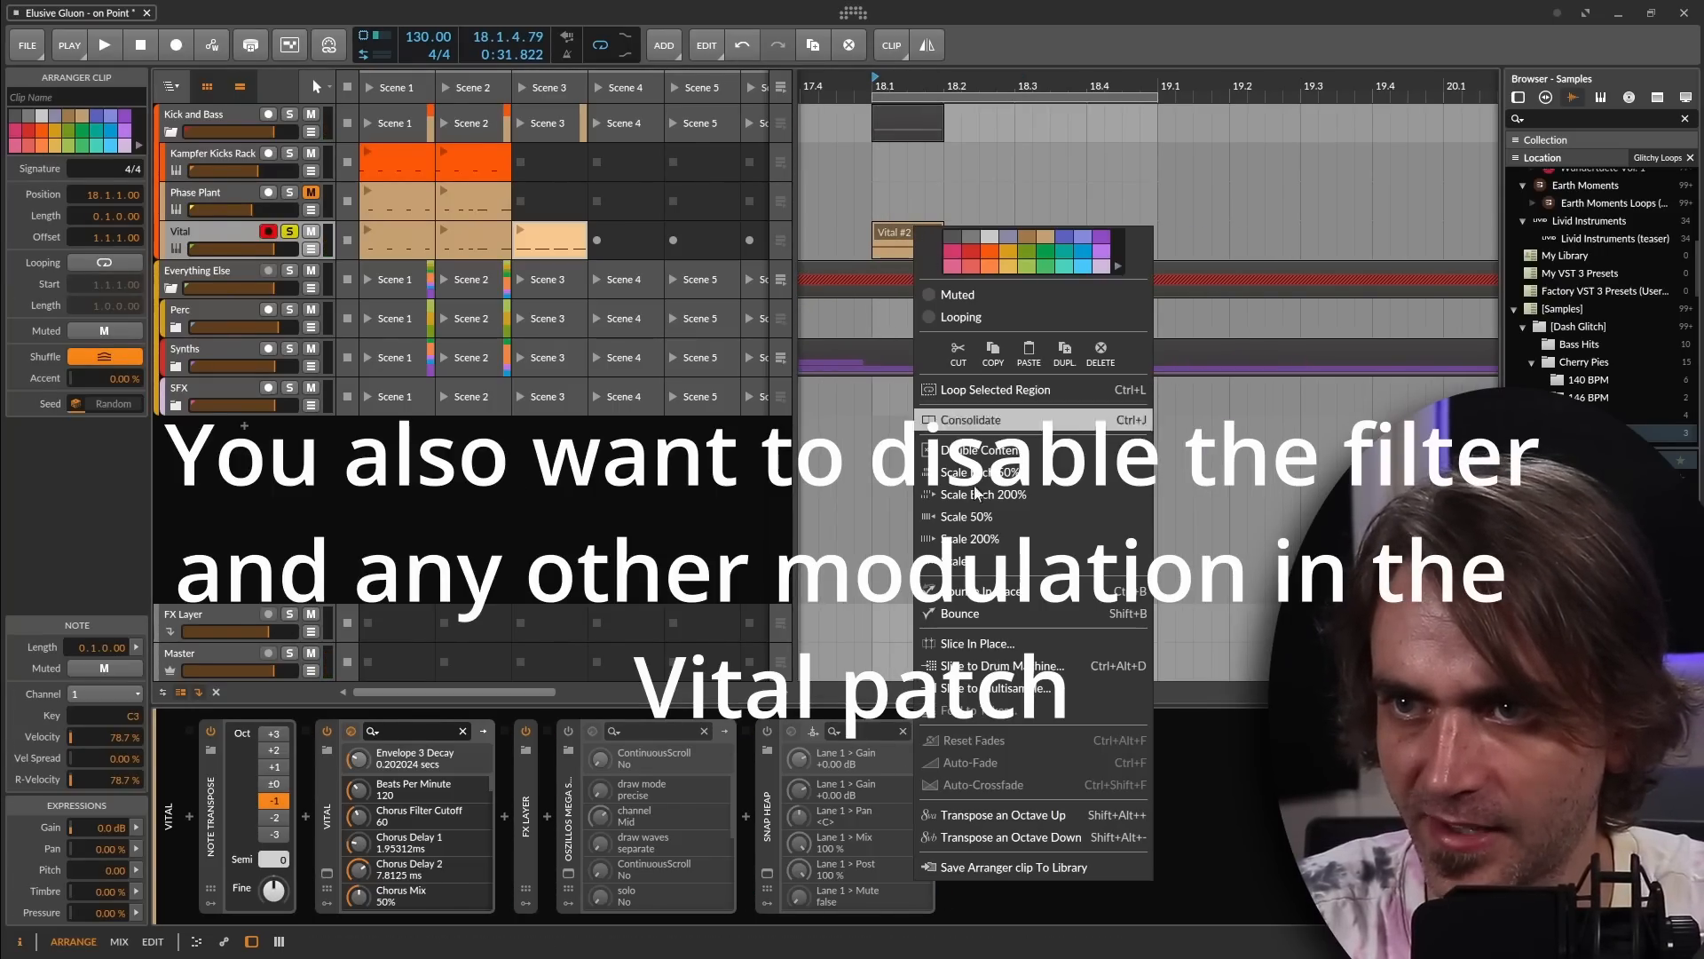
left_click(949, 616)
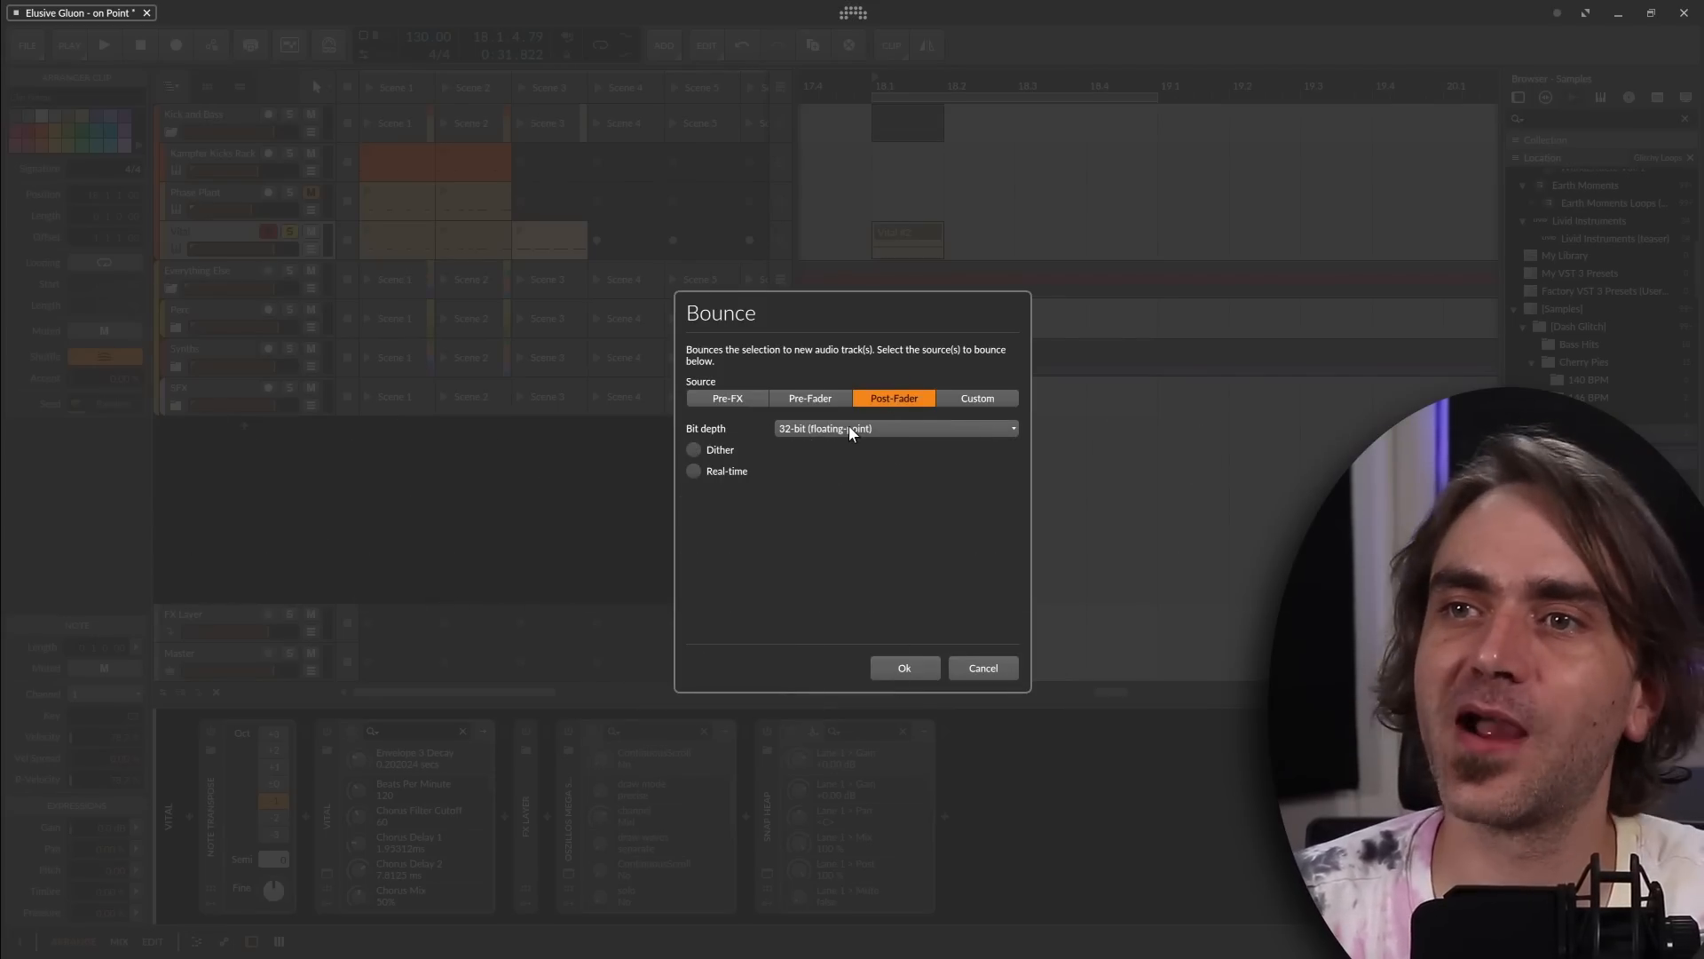
left_click(901, 671)
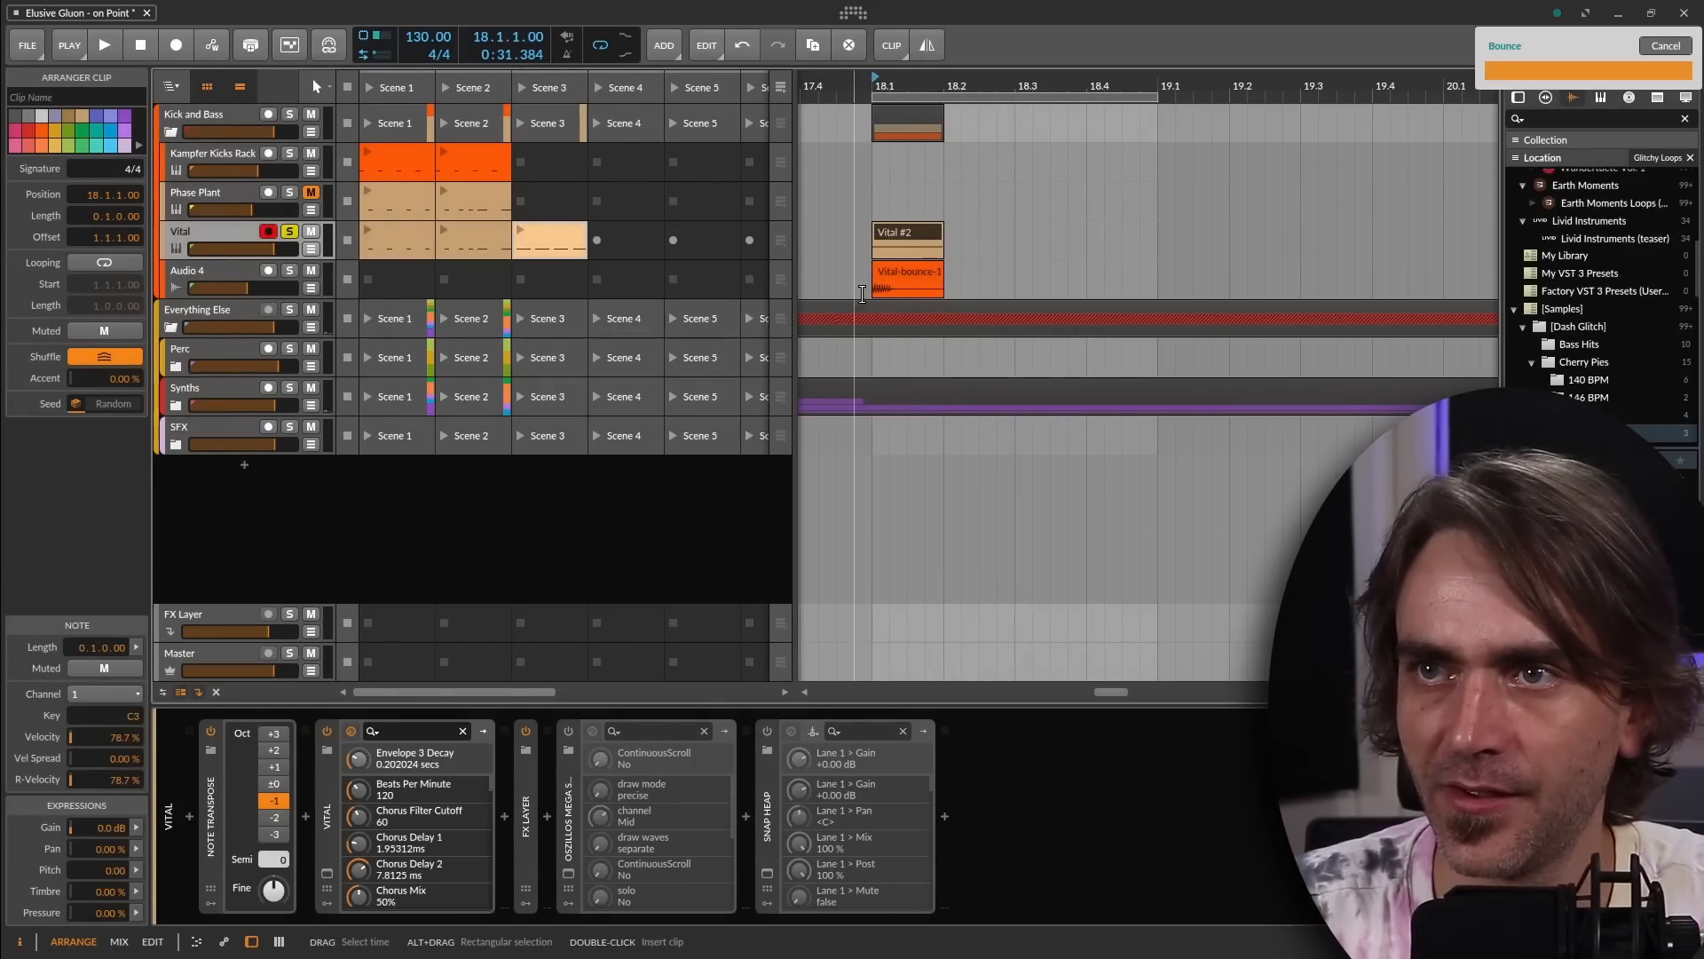
Enlarge the Audio 4 track and trim the Vital-bounce-1 clip to a length of 0.0.1.23, just past its waveform
scroll(879, 289, "up", 8)
scroll(898, 293, "up", 5)
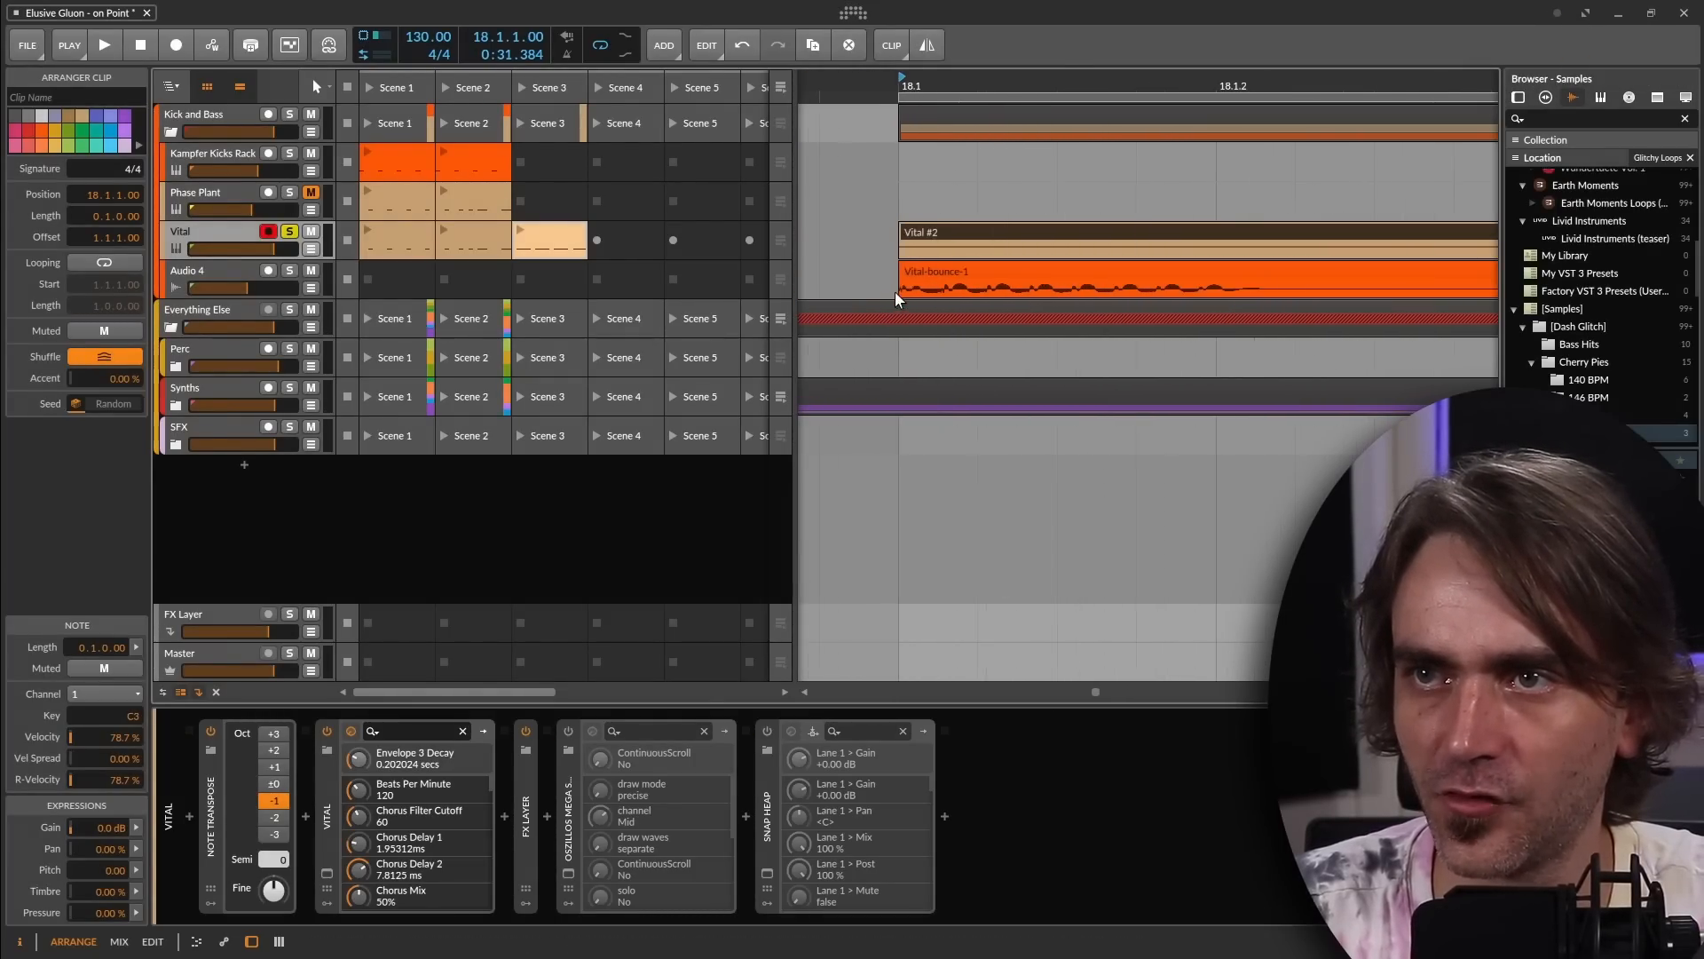
left_click_drag(229, 302, 229, 424)
scroll(900, 350, "up", 4)
scroll(900, 351, "down", 6)
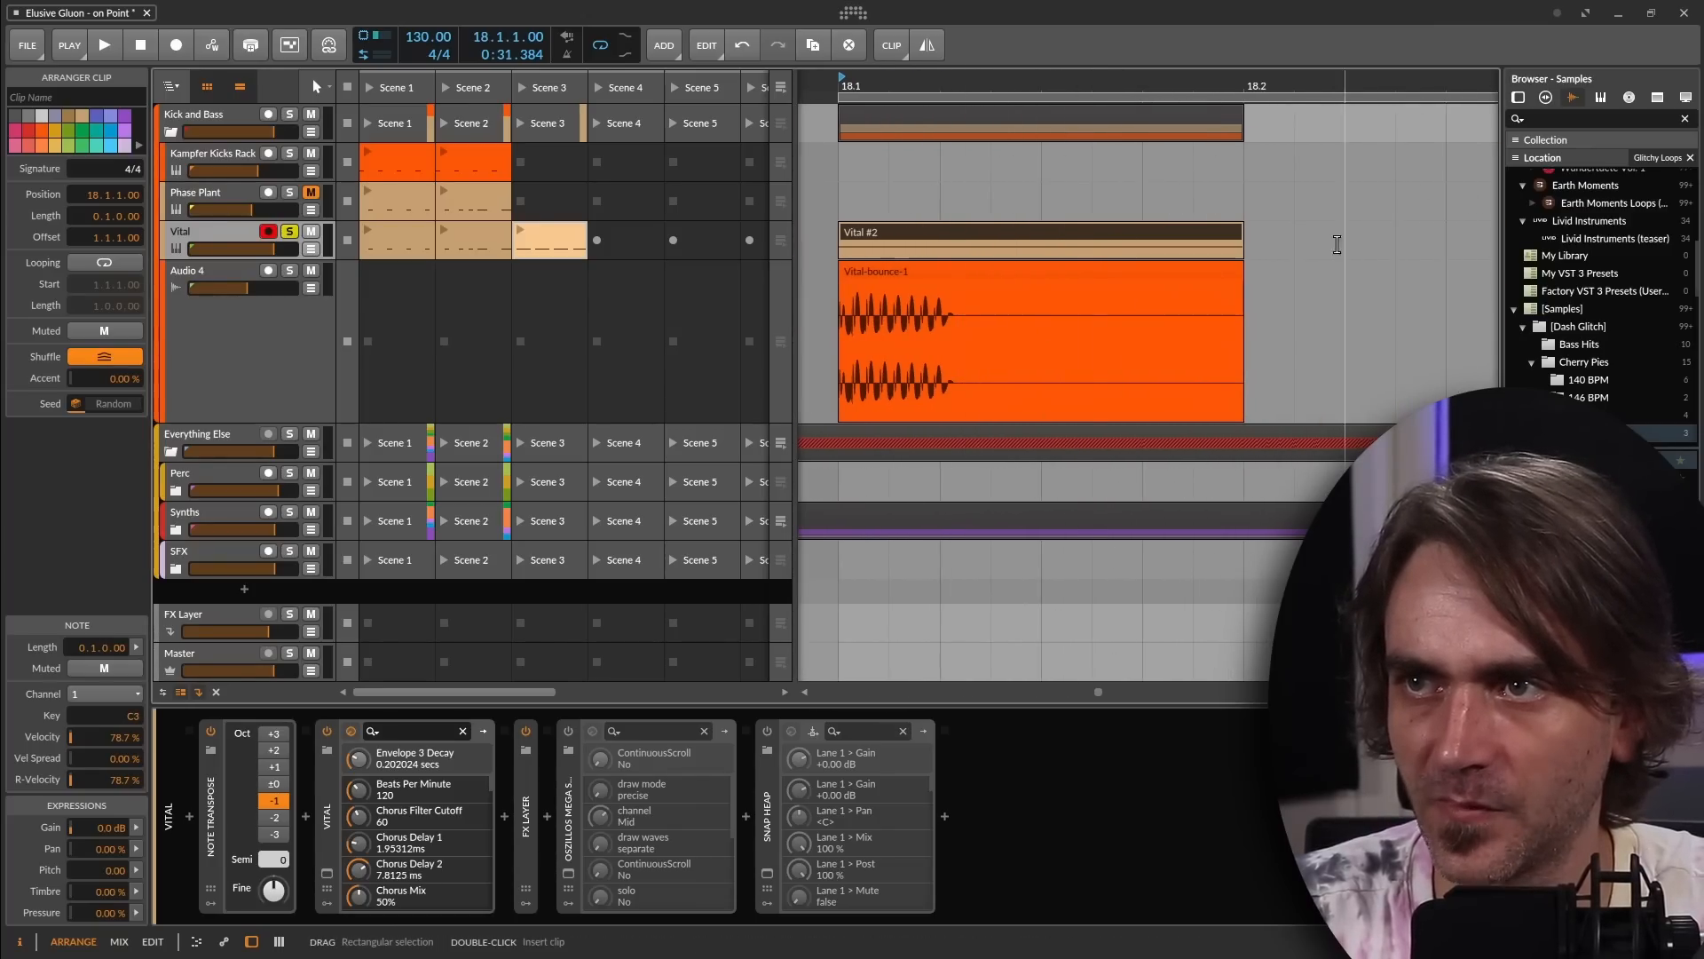
double_click(1241, 276)
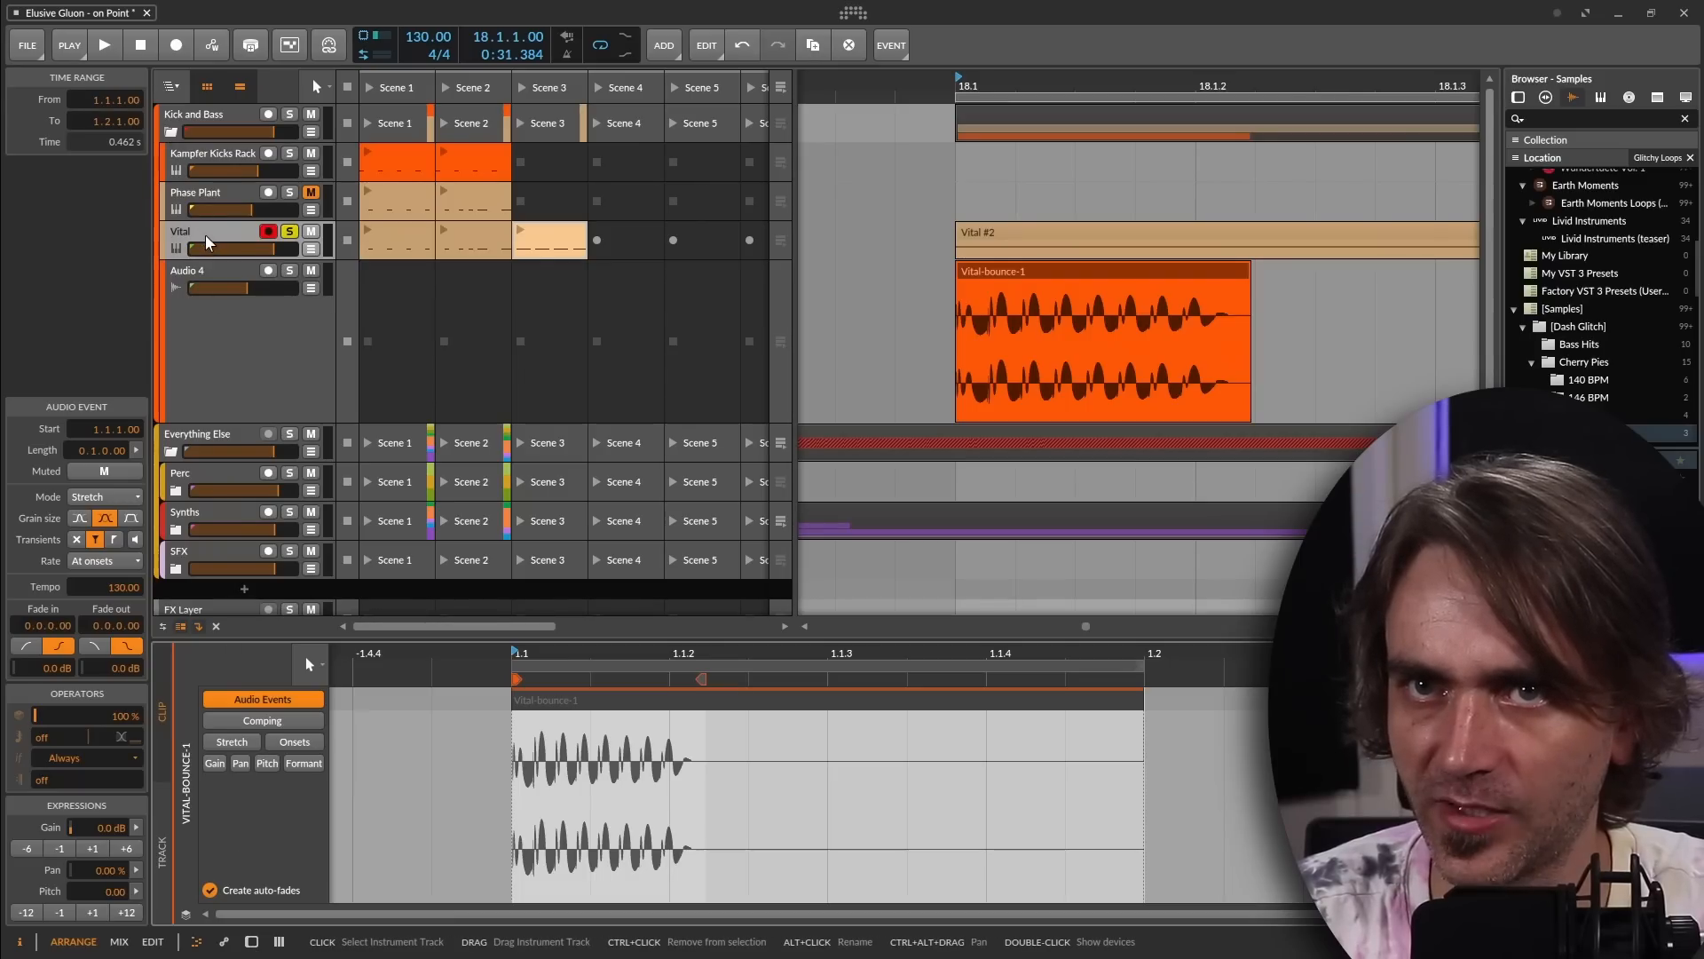
Bypass the FX Layer on the Vital track and open the Vital synth window, moved clear of the bounced clip
left_click(251, 943)
left_click(251, 943)
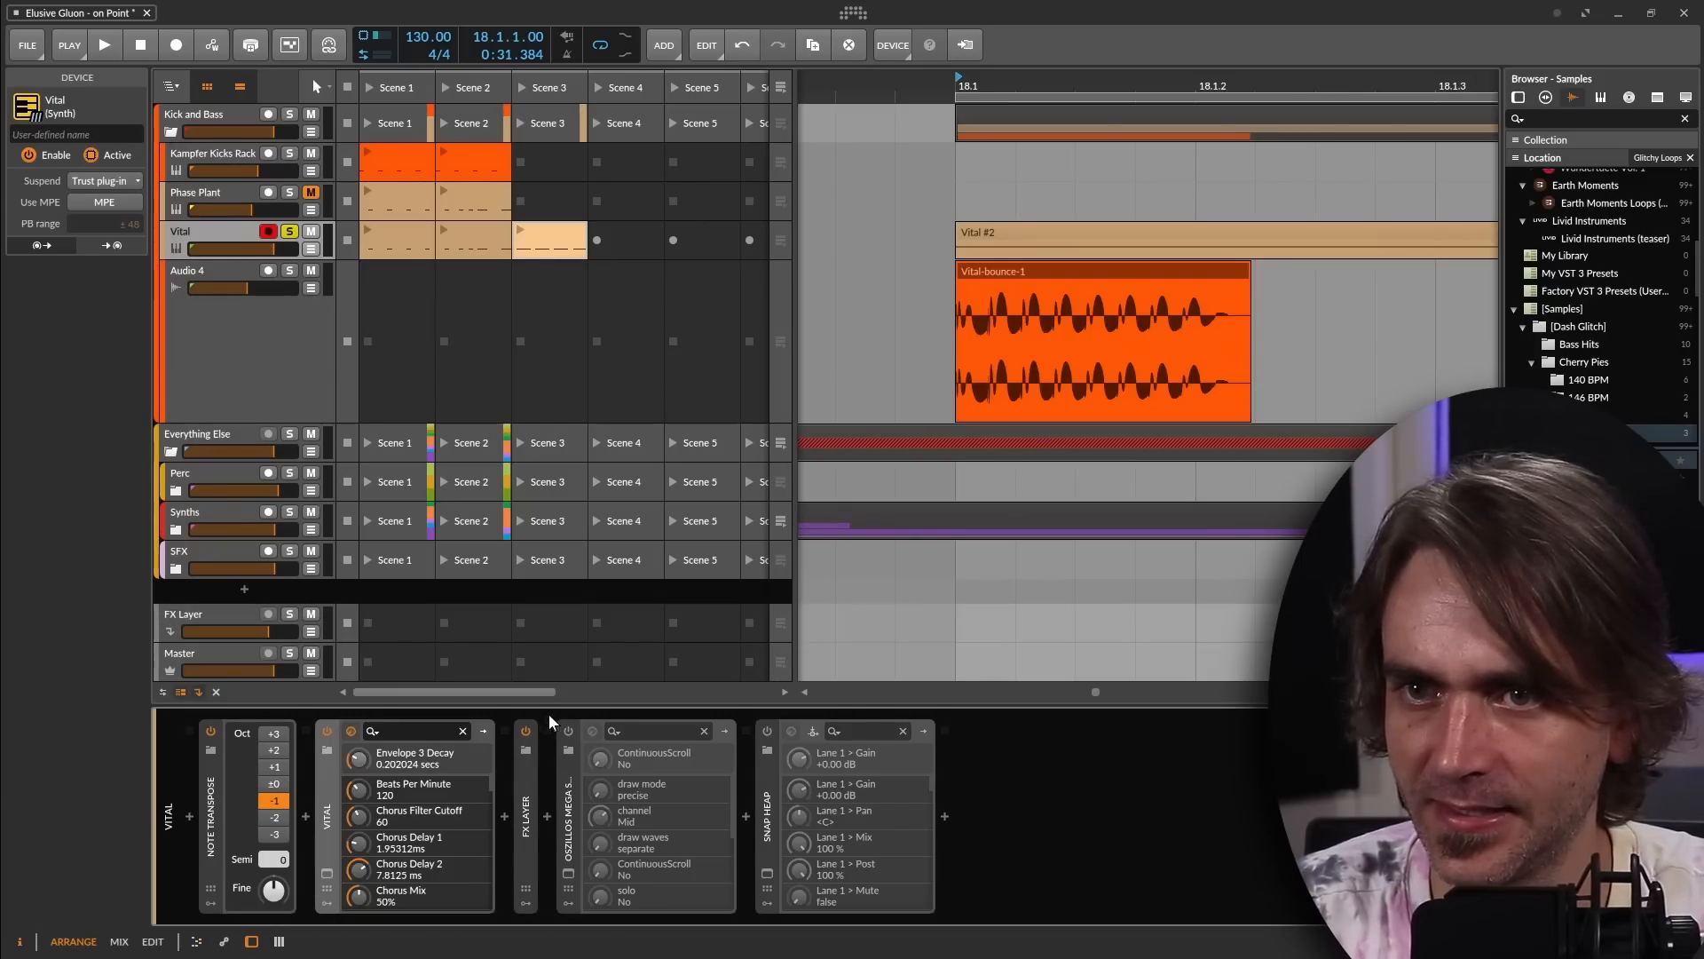
left_click(524, 746)
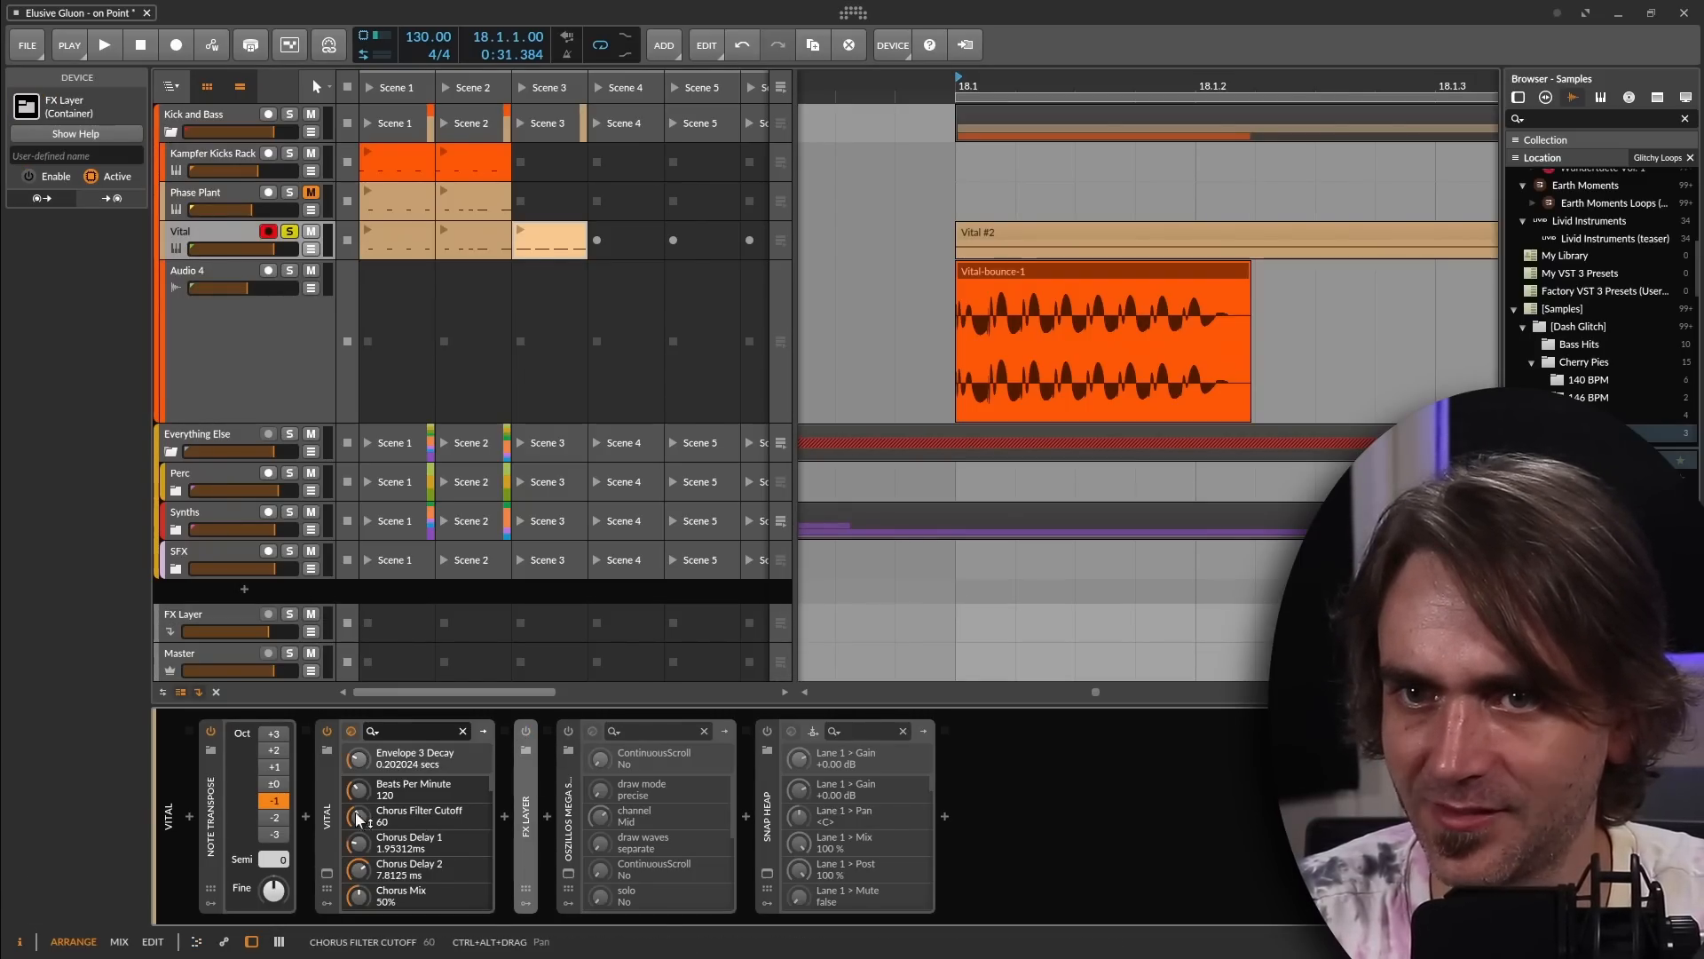
left_click(327, 876)
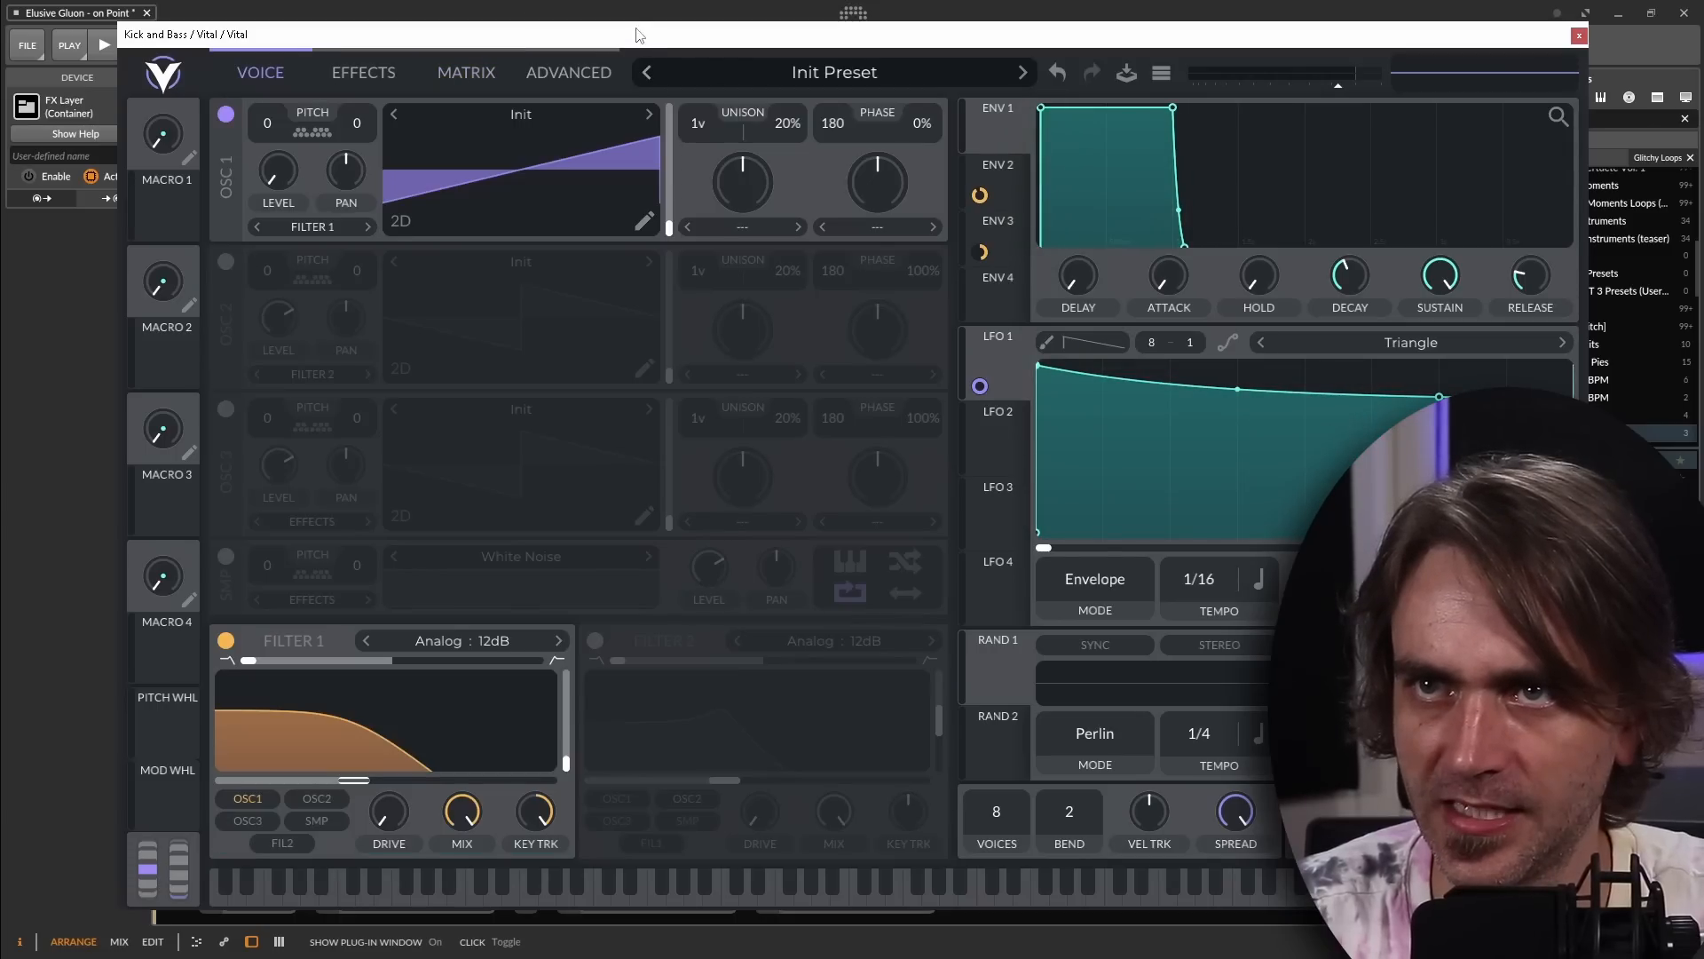
left_click_drag(600, 40, 1556, 246)
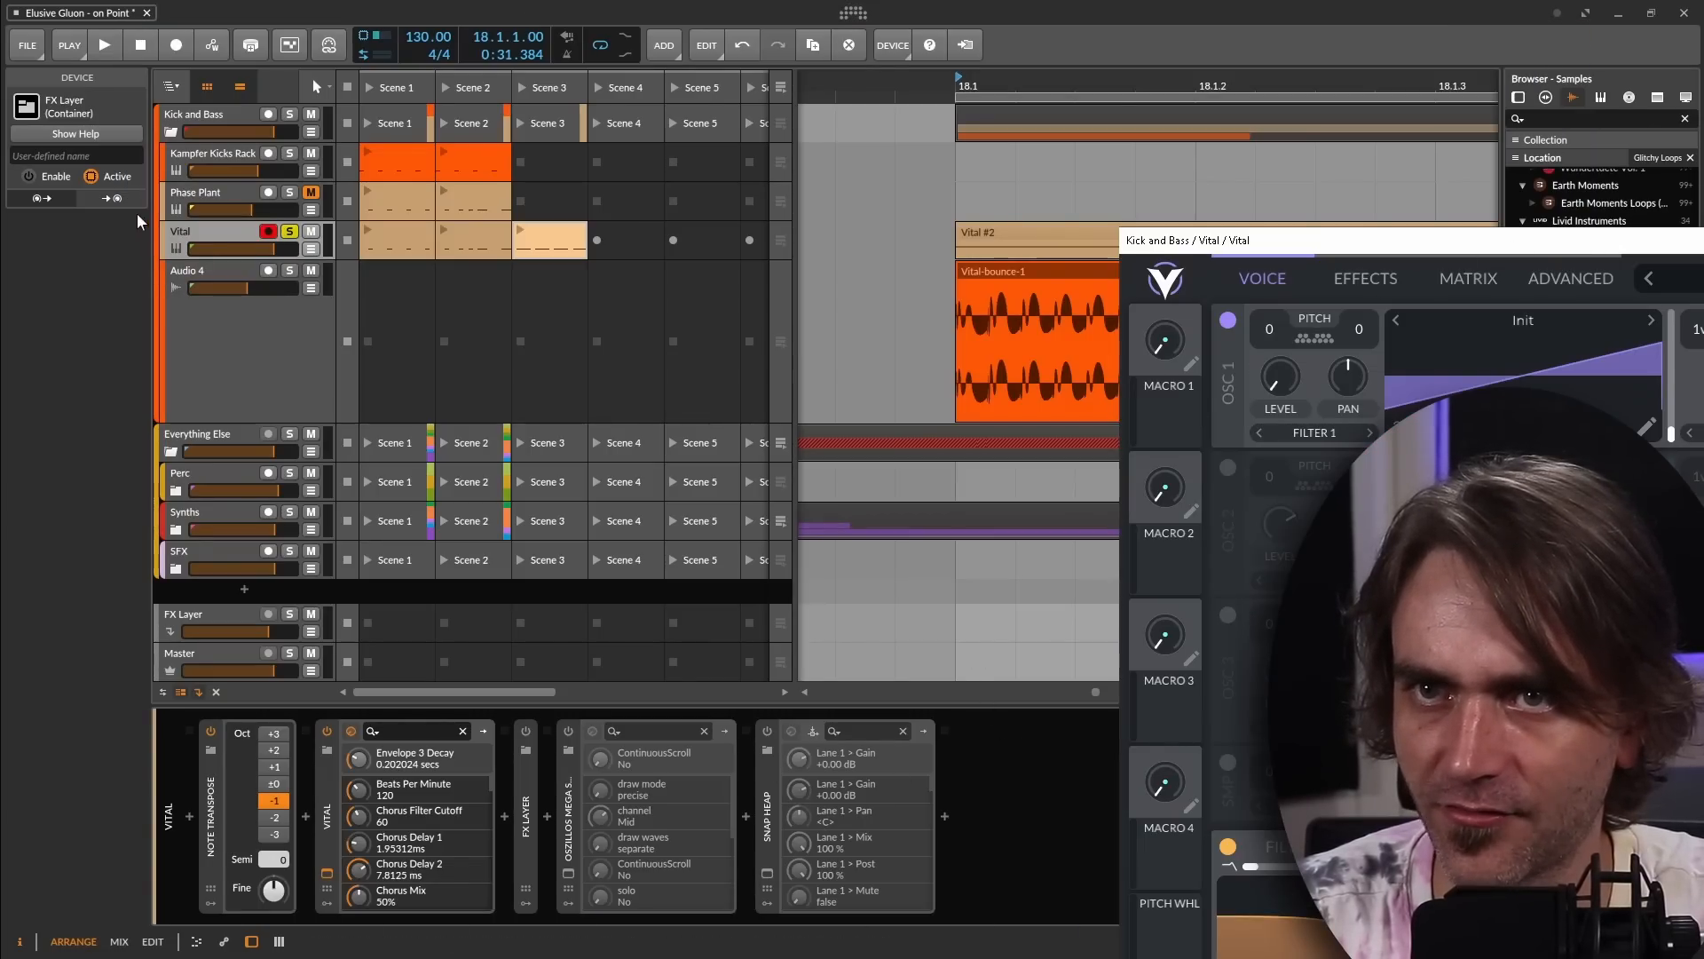
Load the Vital-bounce-1 audio into Vital's oscillator 1 and open its wavetable editor
left_click(980, 273)
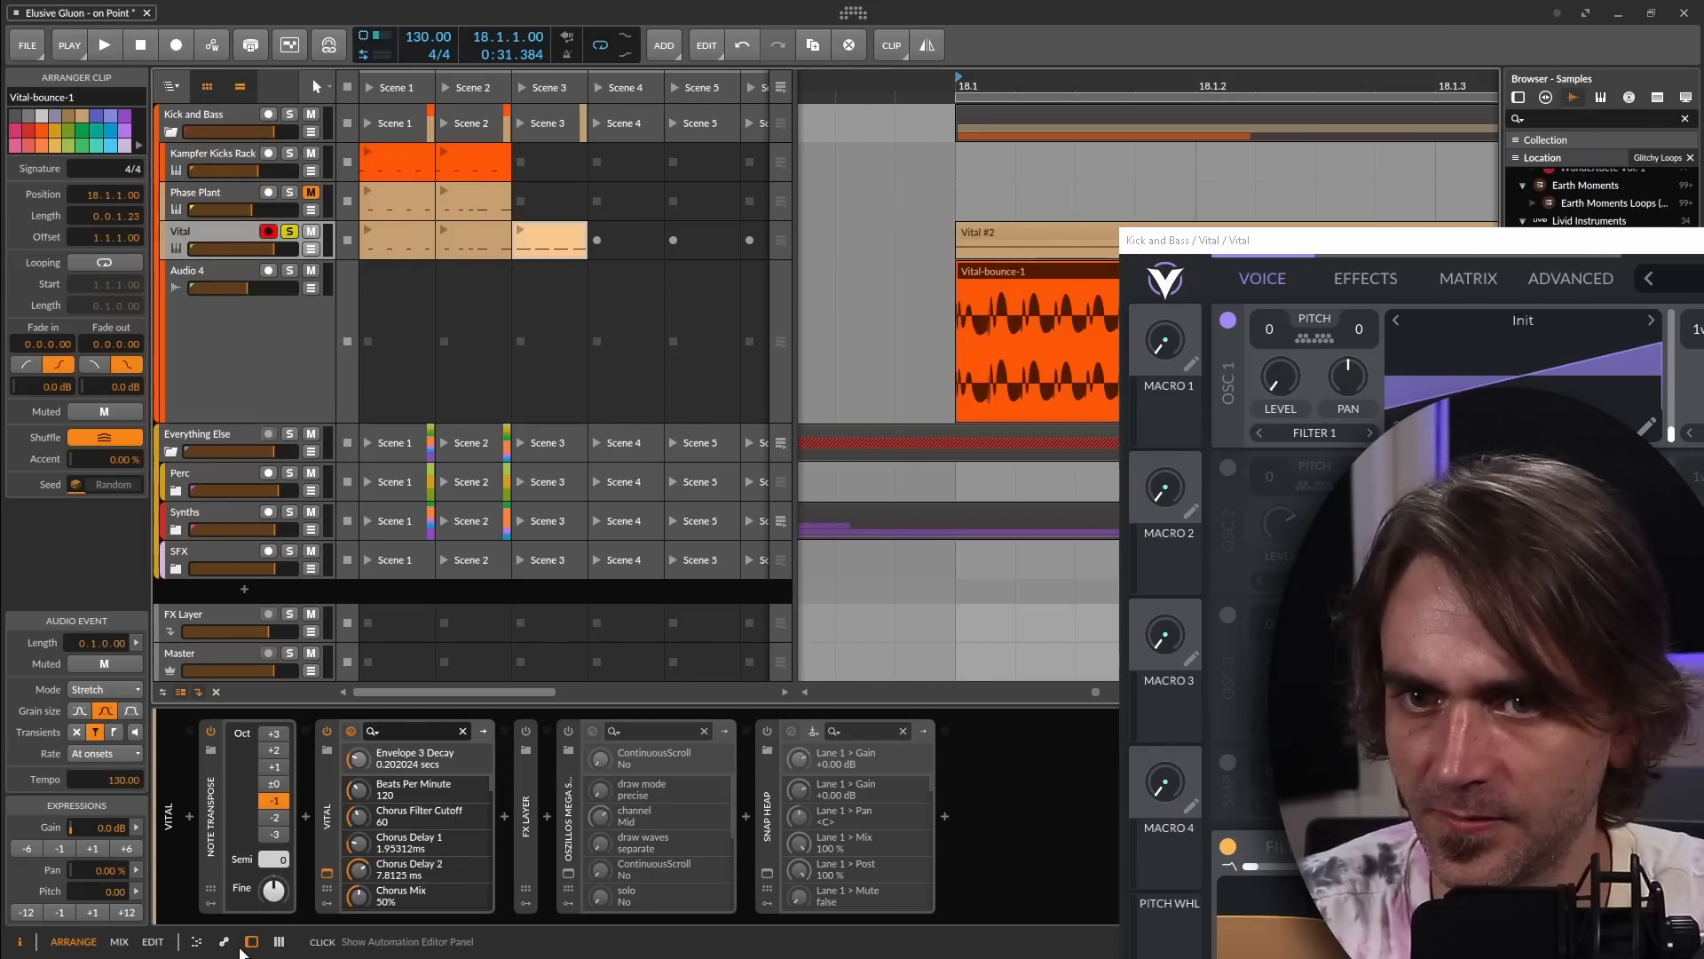
left_click_drag(568, 701, 1518, 346)
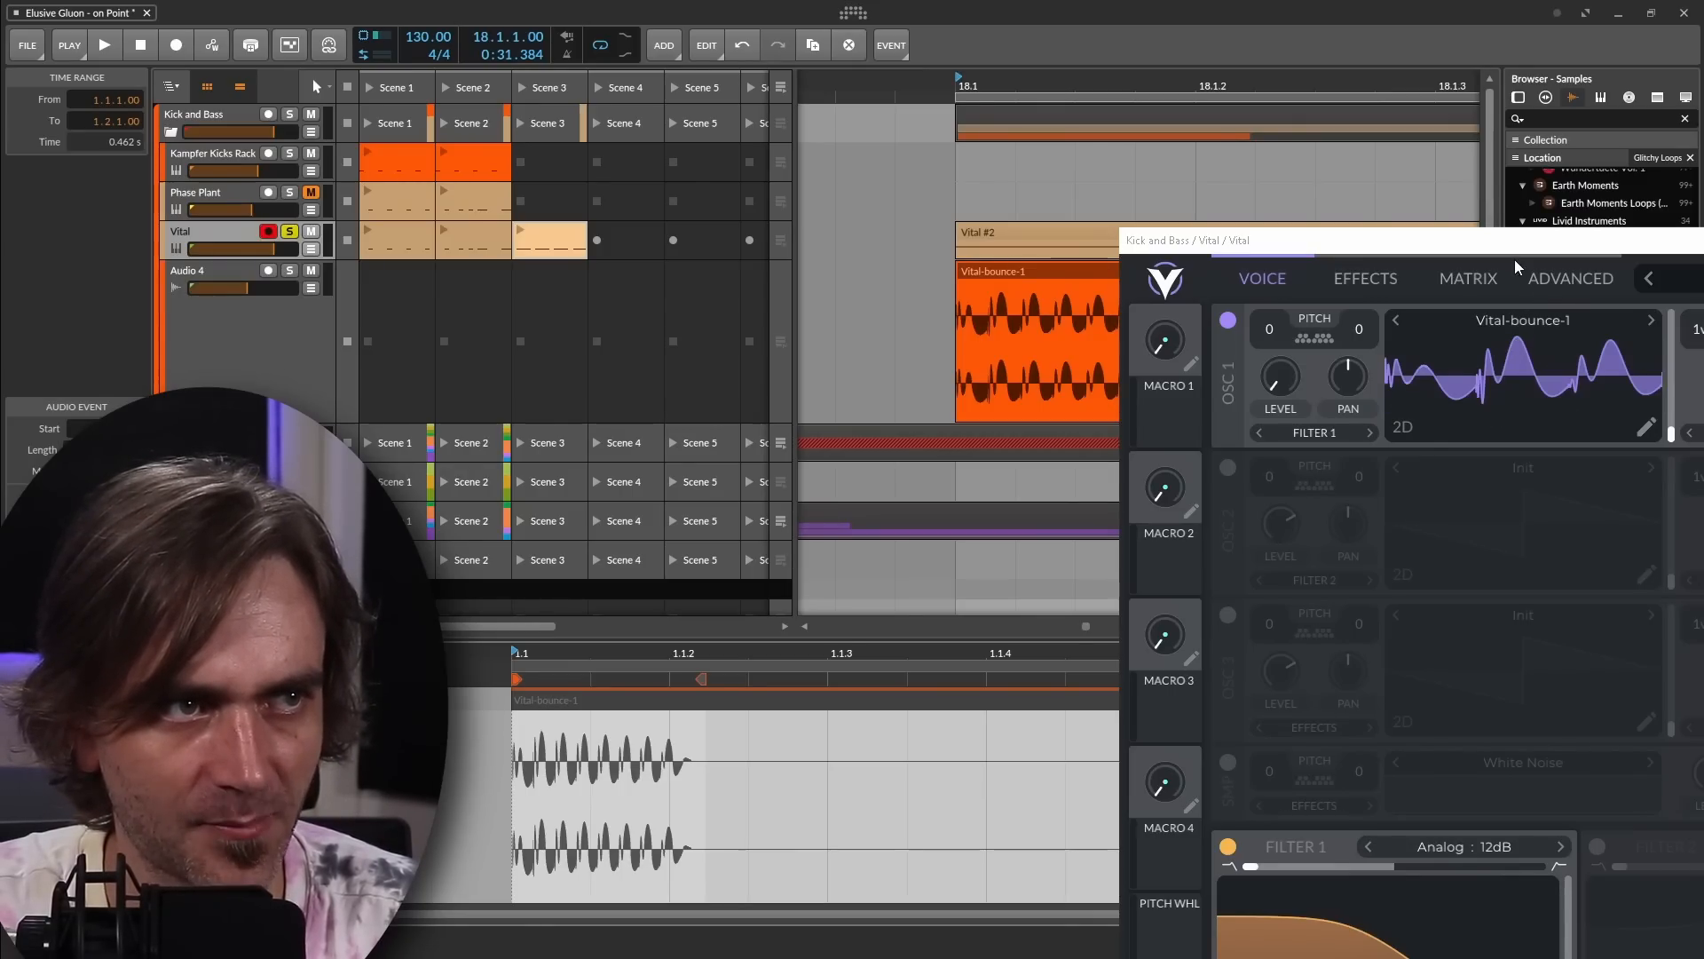
left_click_drag(1451, 248, 941, 85)
left_click(1135, 266)
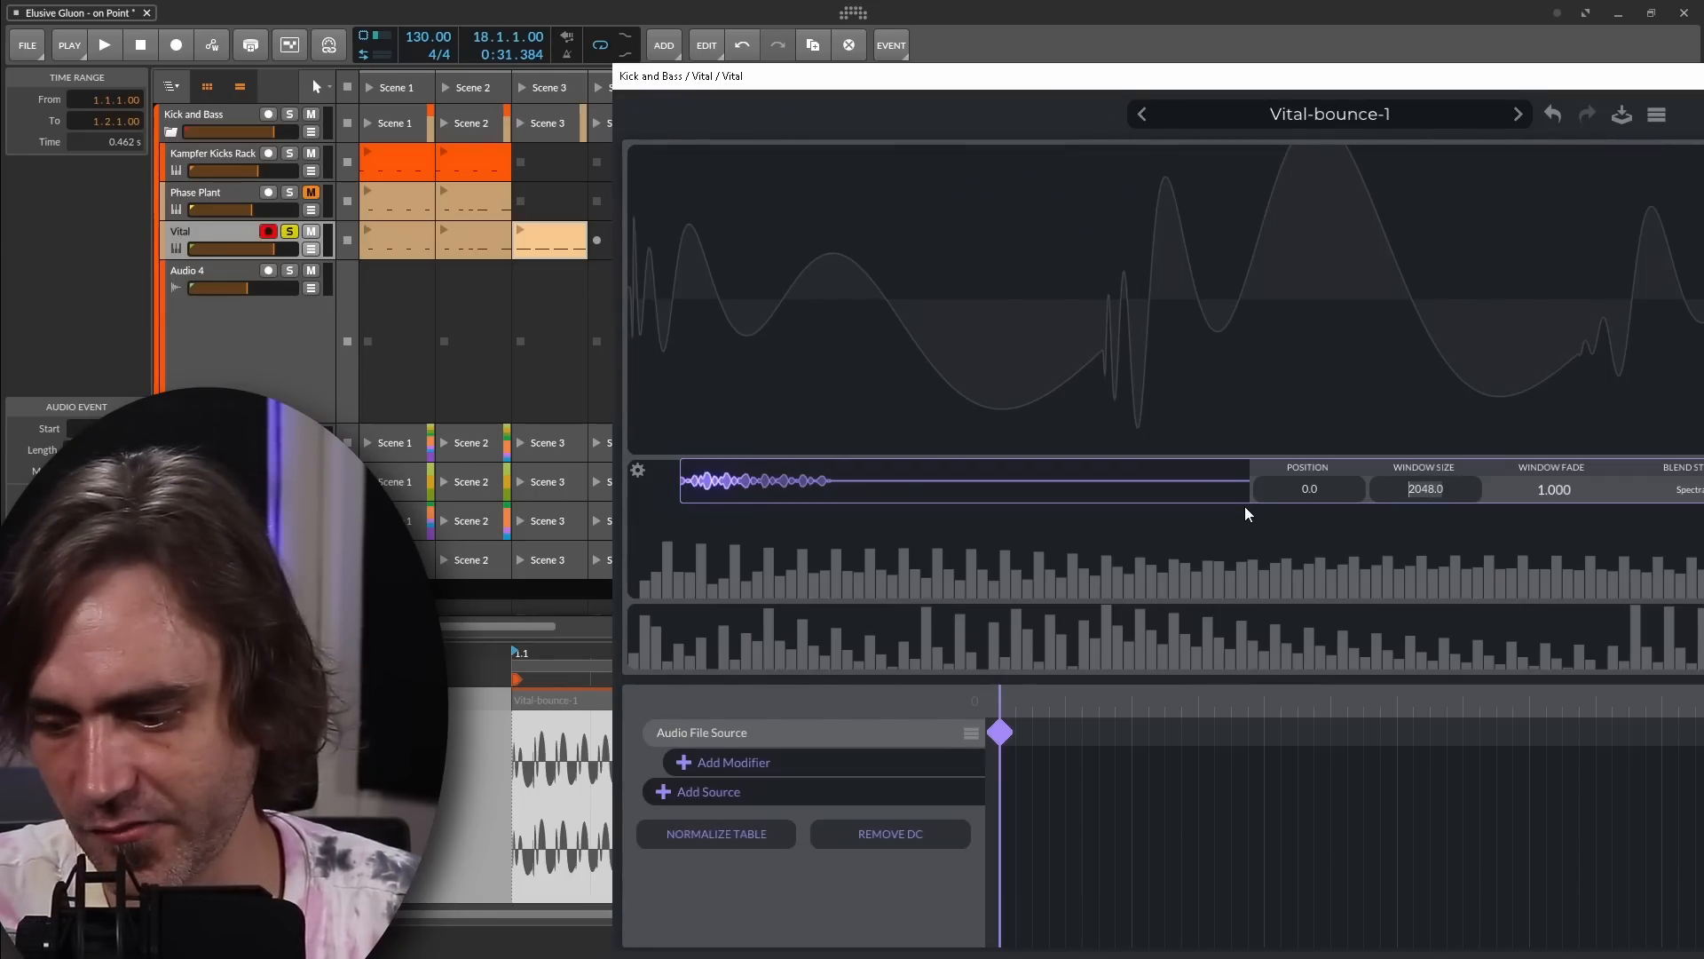
Try a window size of 337.1 for the Audio File Source, and settle on 674.2
type("337.1")
key("Return")
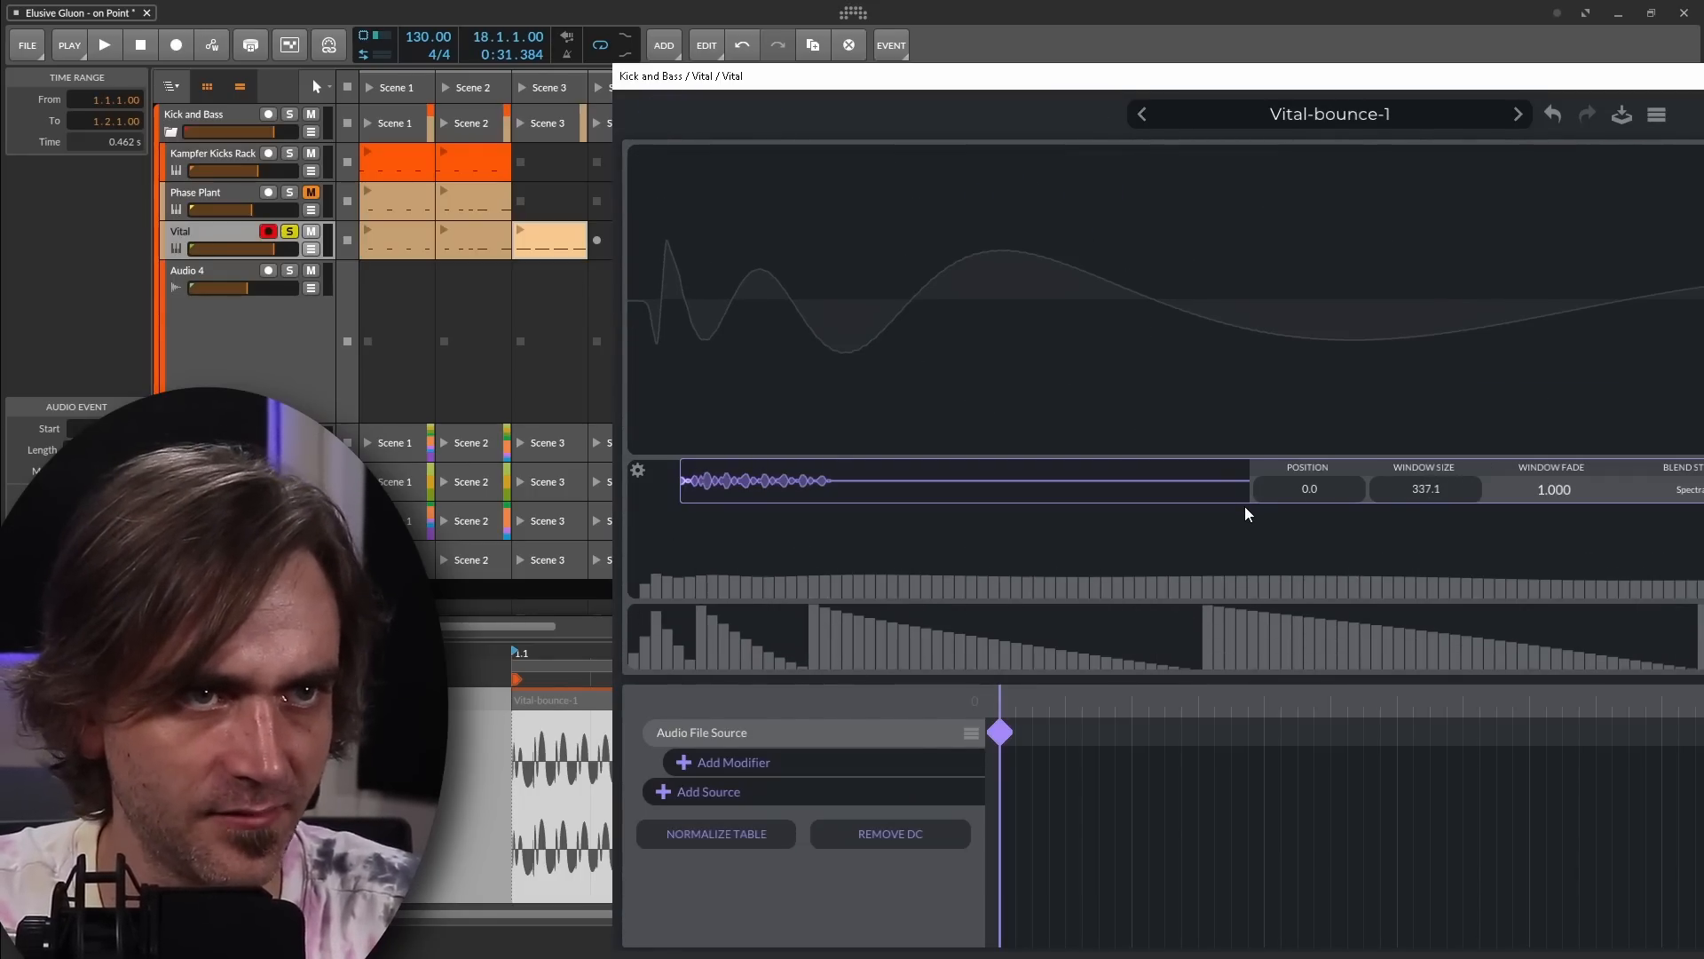
left_click_drag(1194, 80, 808, 78)
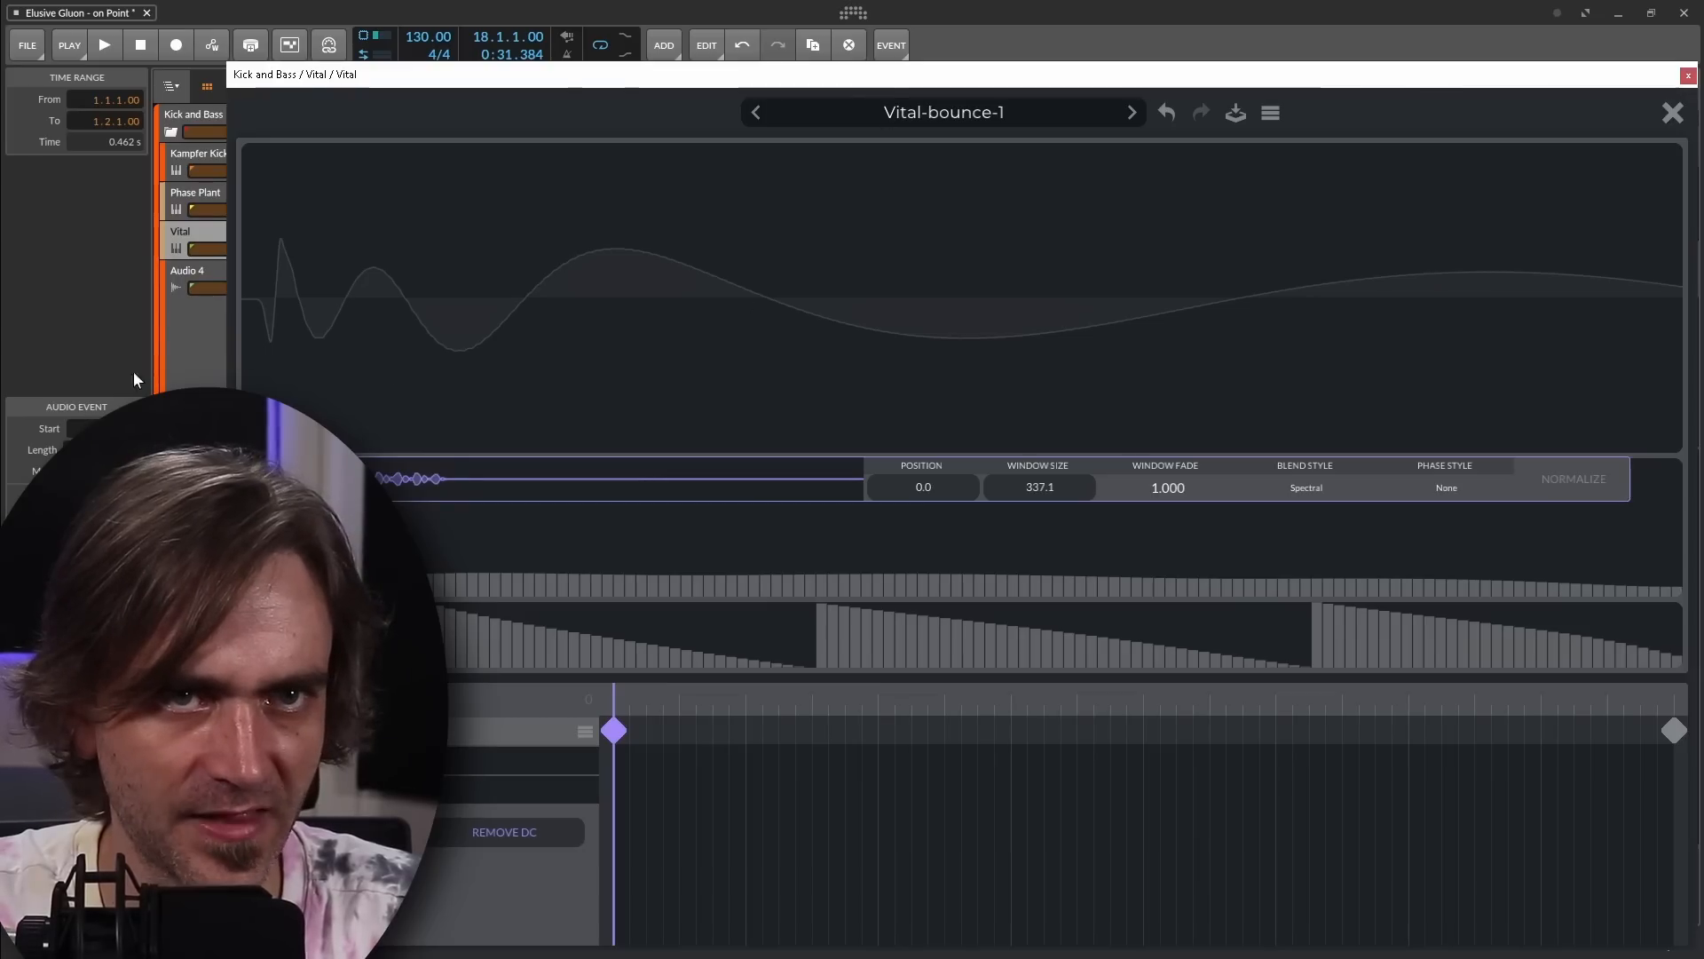
left_click_drag(618, 716, 586, 688)
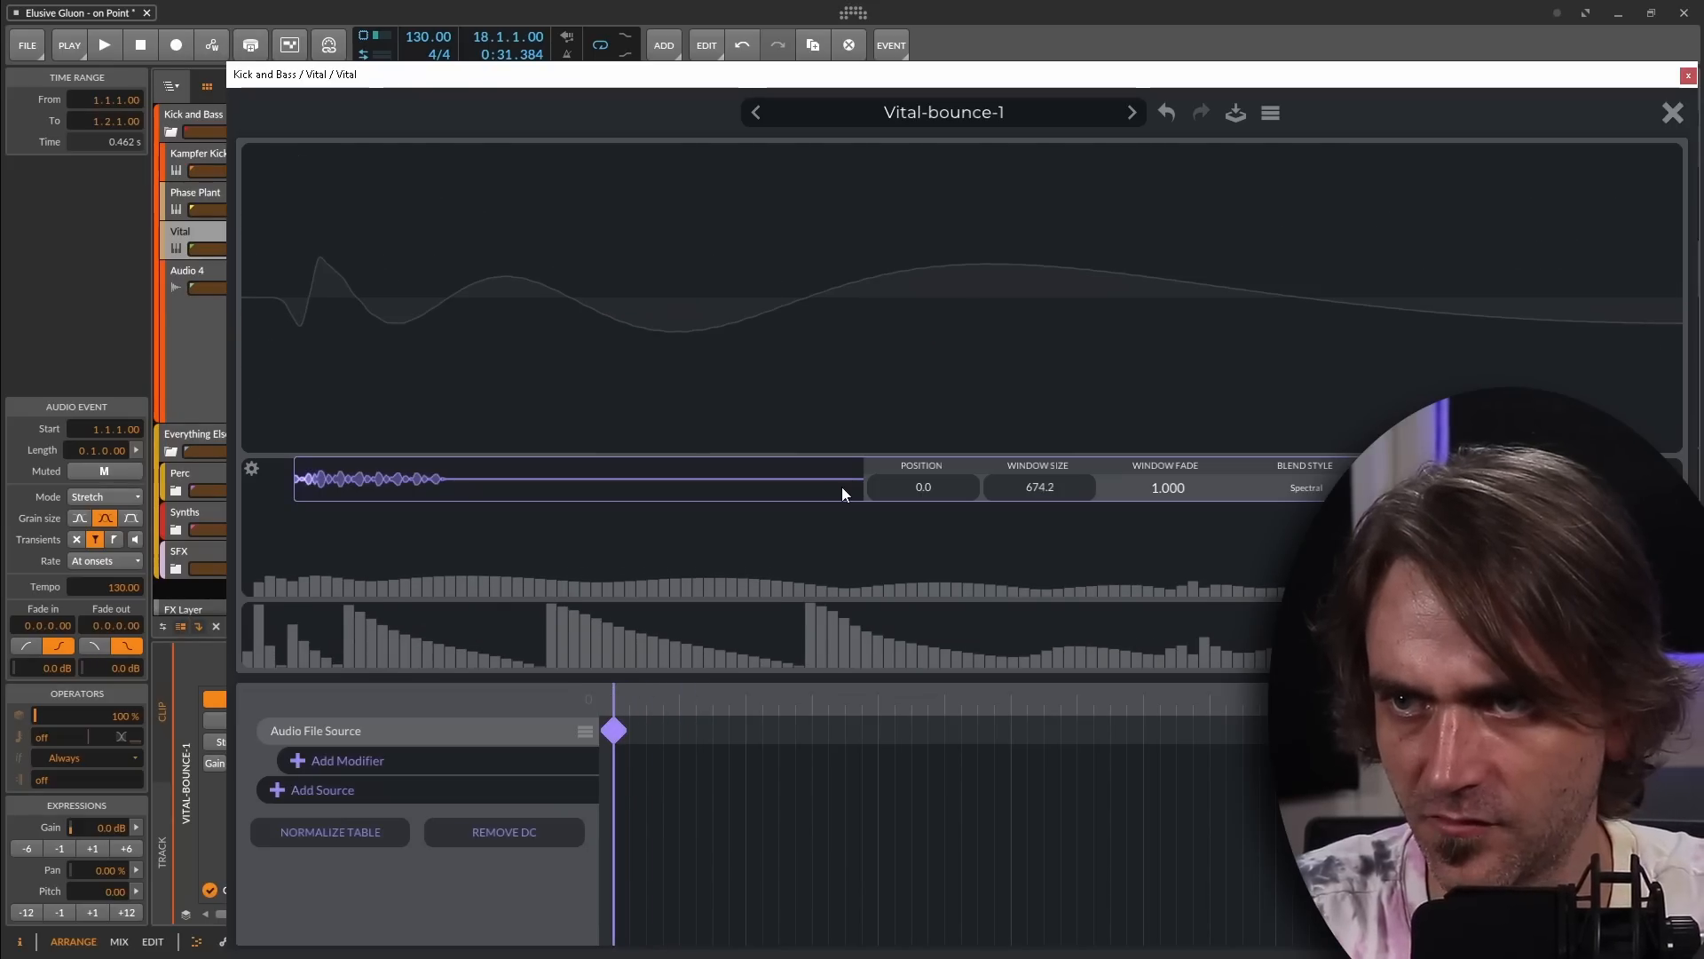
Preview the wavetable's frames in the editor, close it and check oscillator 1 at frame 0
left_click_drag(842, 487, 855, 480)
mouse_move(617, 703)
left_mouse_down()
mouse_move(963, 674)
mouse_move(790, 700)
mouse_move(510, 686)
mouse_move(675, 683)
mouse_move(699, 704)
mouse_move(571, 710)
mouse_move(659, 694)
mouse_move(605, 696)
left_mouse_up()
left_click(1678, 114)
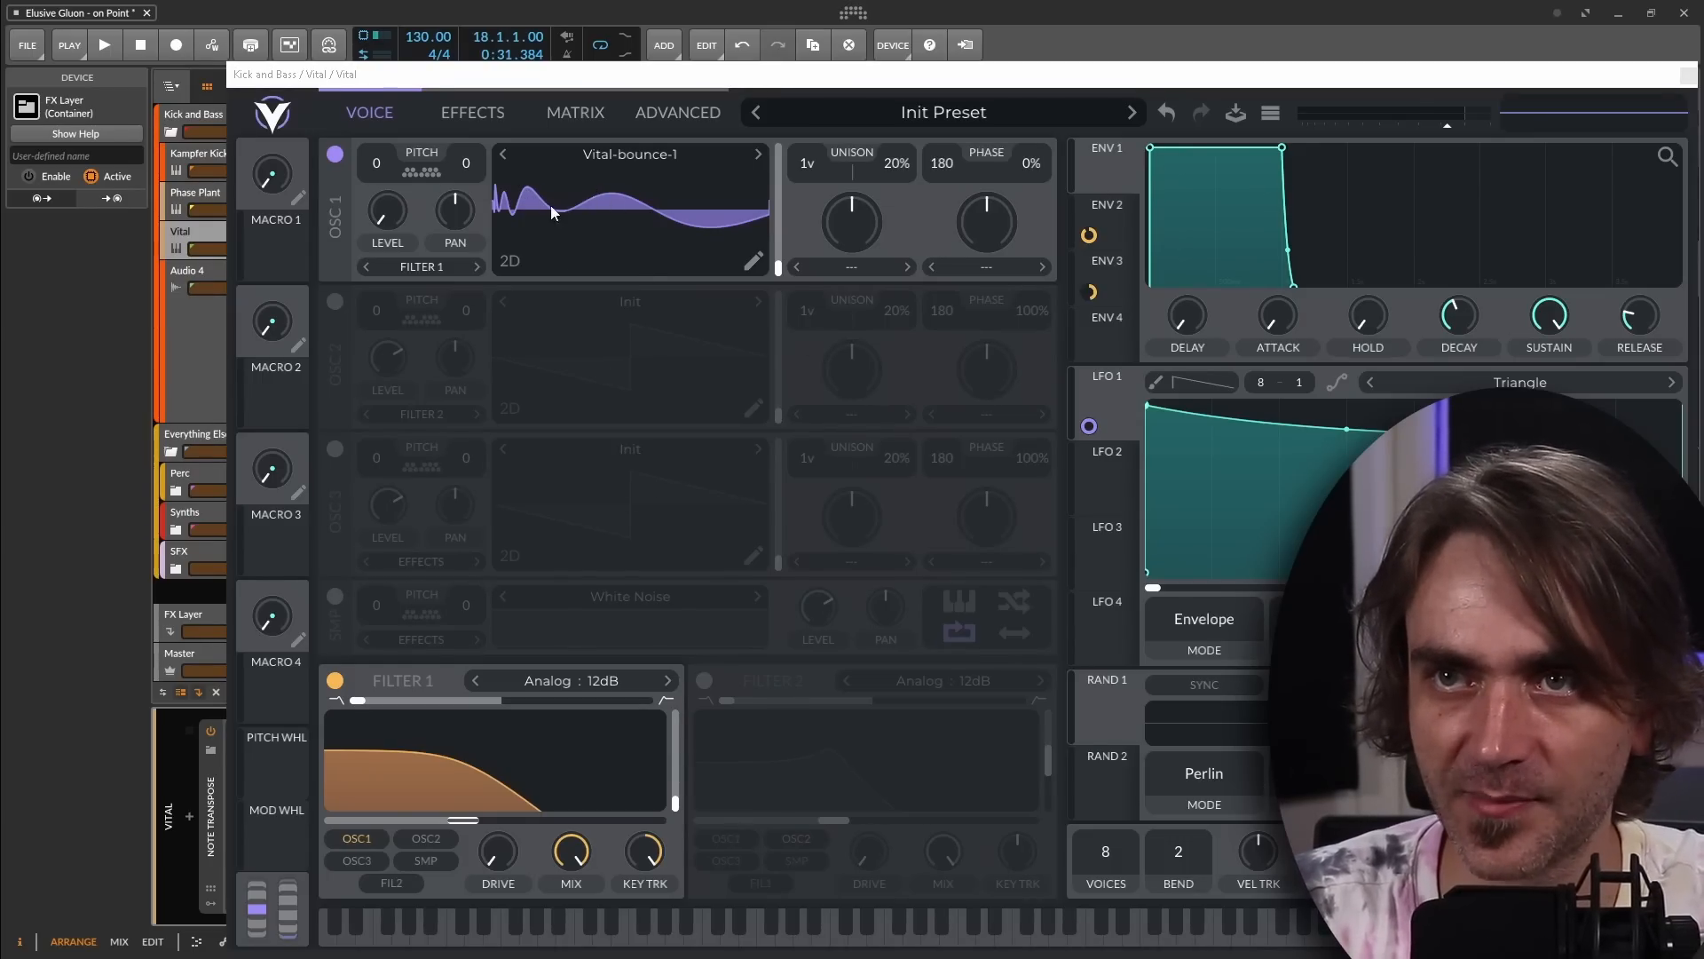
mouse_move(779, 270)
left_mouse_down()
mouse_move(777, 253)
mouse_move(759, 269)
mouse_move(784, 270)
left_mouse_up()
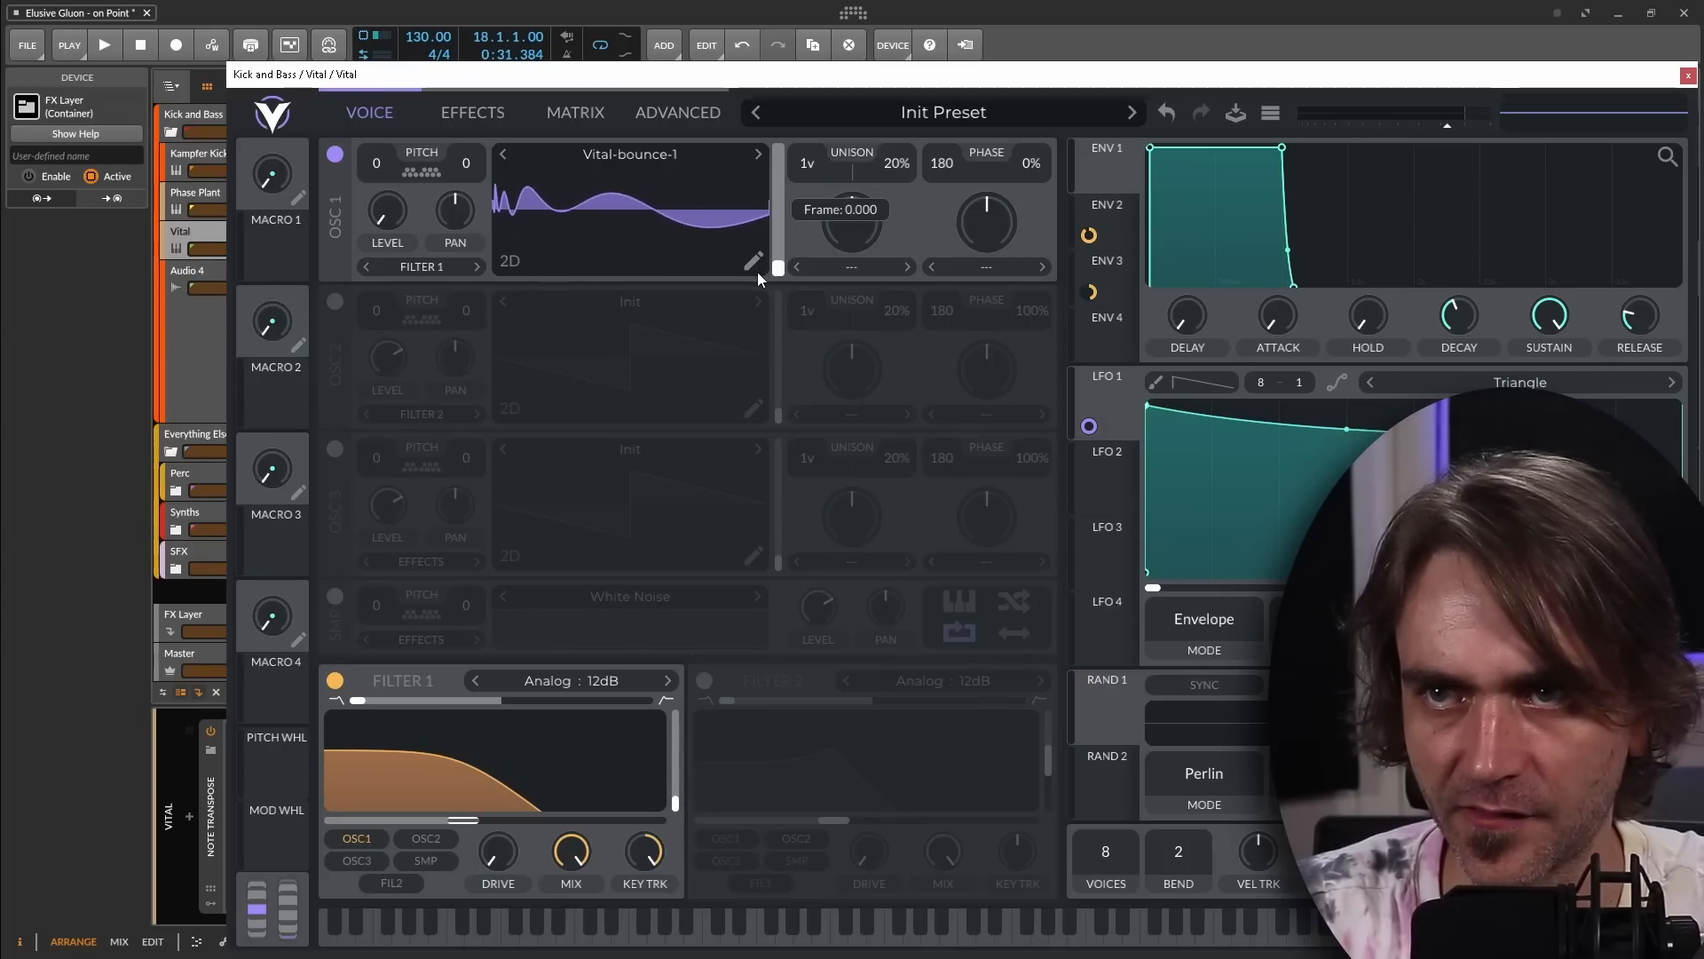
Reopen oscillator 1's wavetable editor and set the end keyframe's audio position to 1000, and then 5000
left_click(753, 261)
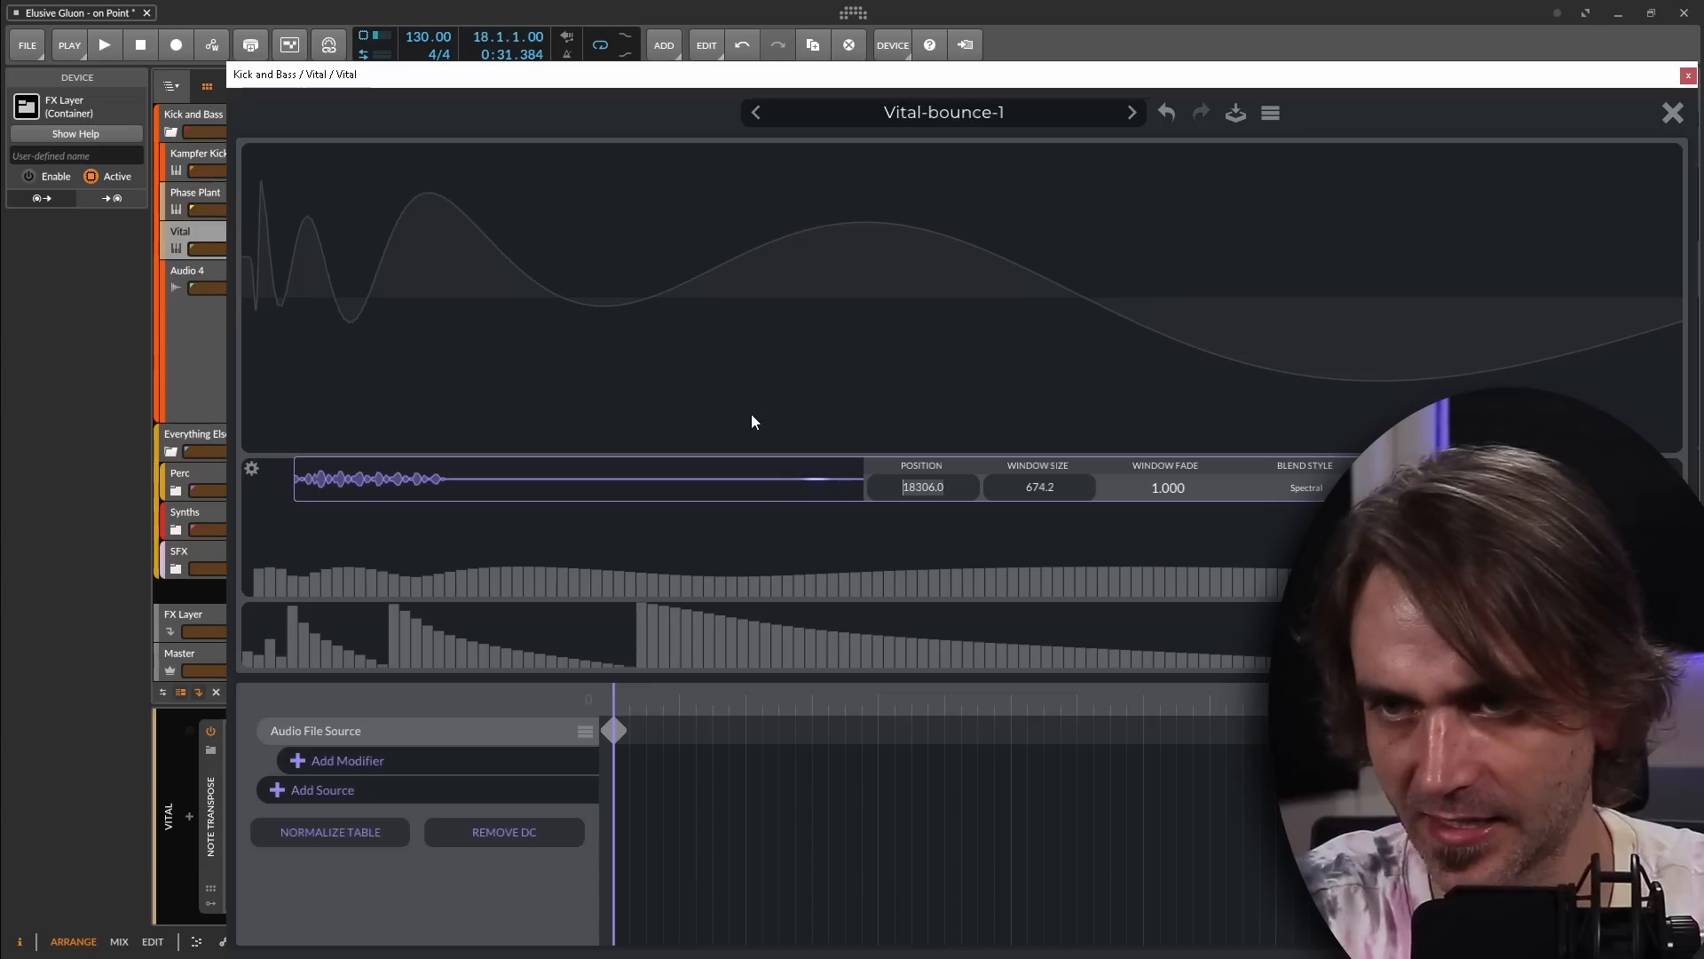
type("1000")
key("Return")
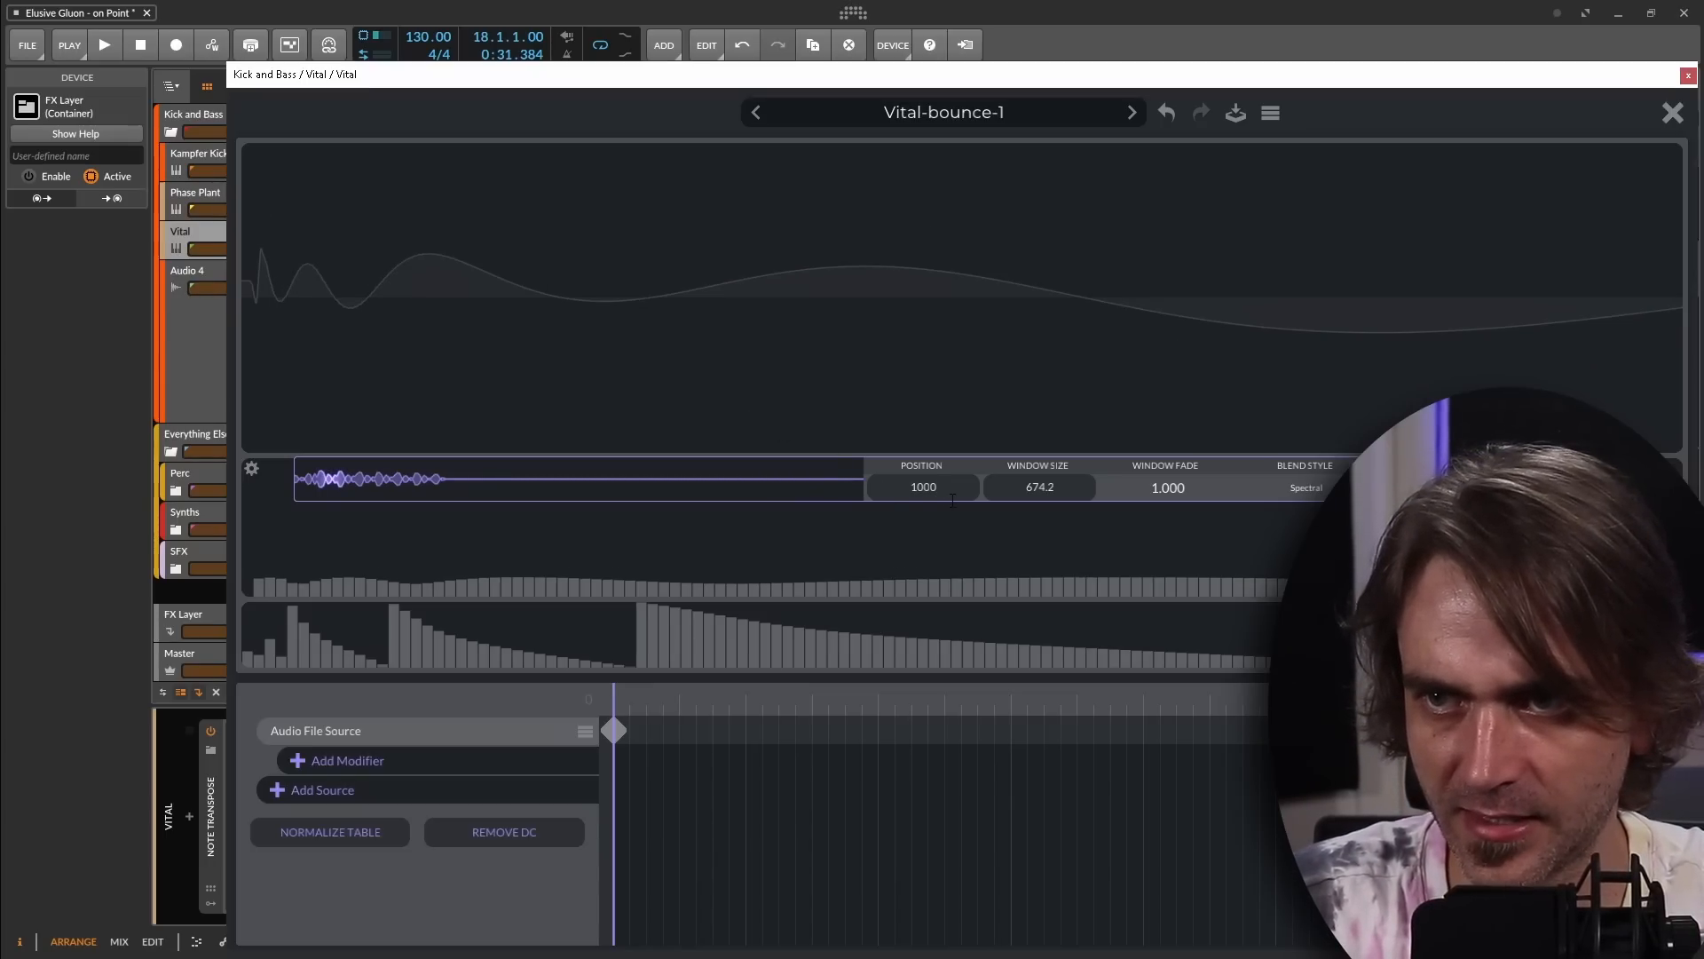
type("5000")
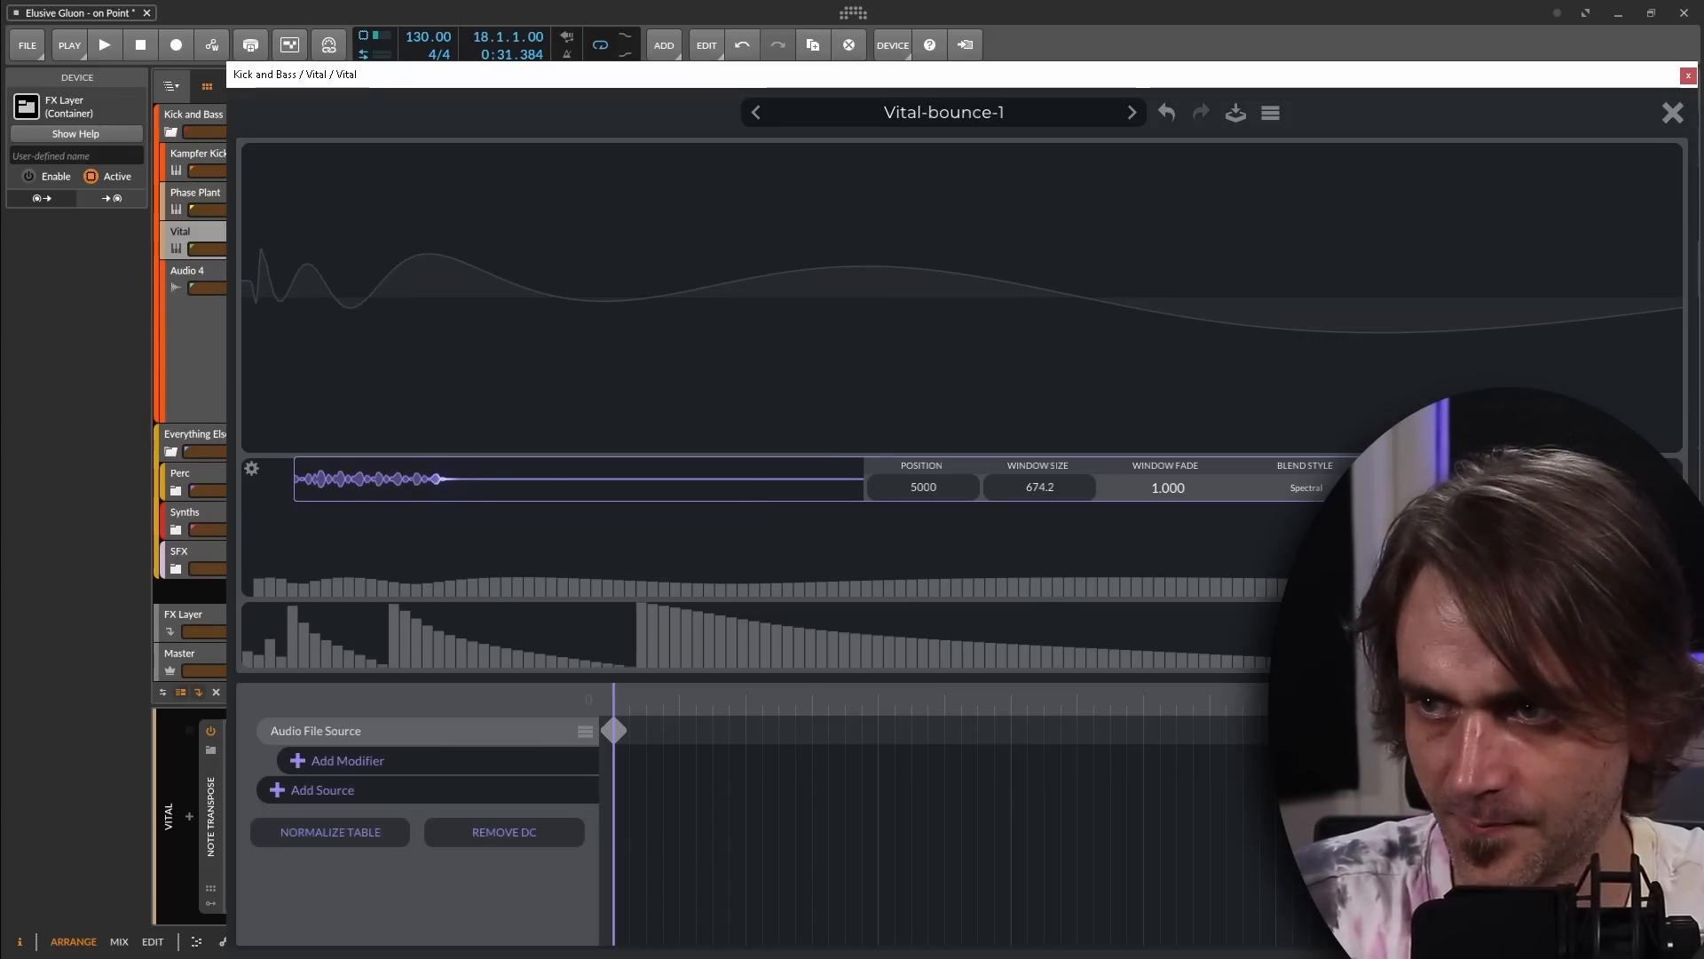
Pull the end keyframe's audio position back to an earlier part of the waveform, check the frames and close the editor
left_click_drag(1421, 697, 1285, 705)
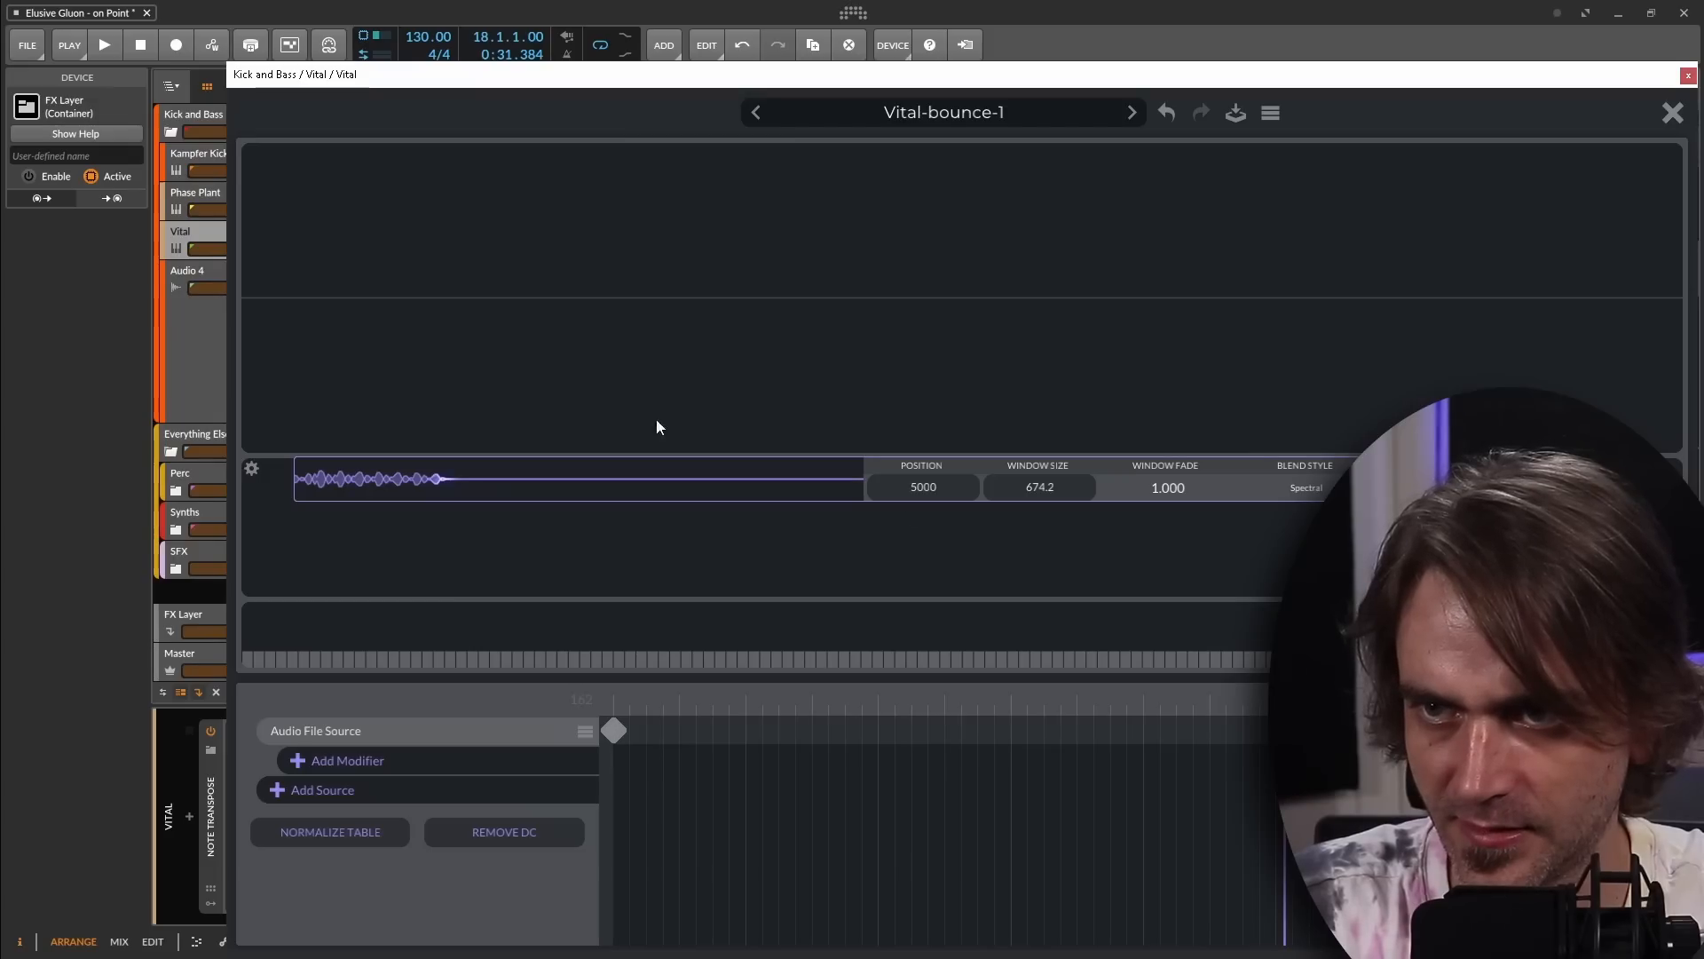
left_click_drag(444, 482, 401, 483)
left_click_drag(1460, 696, 612, 652)
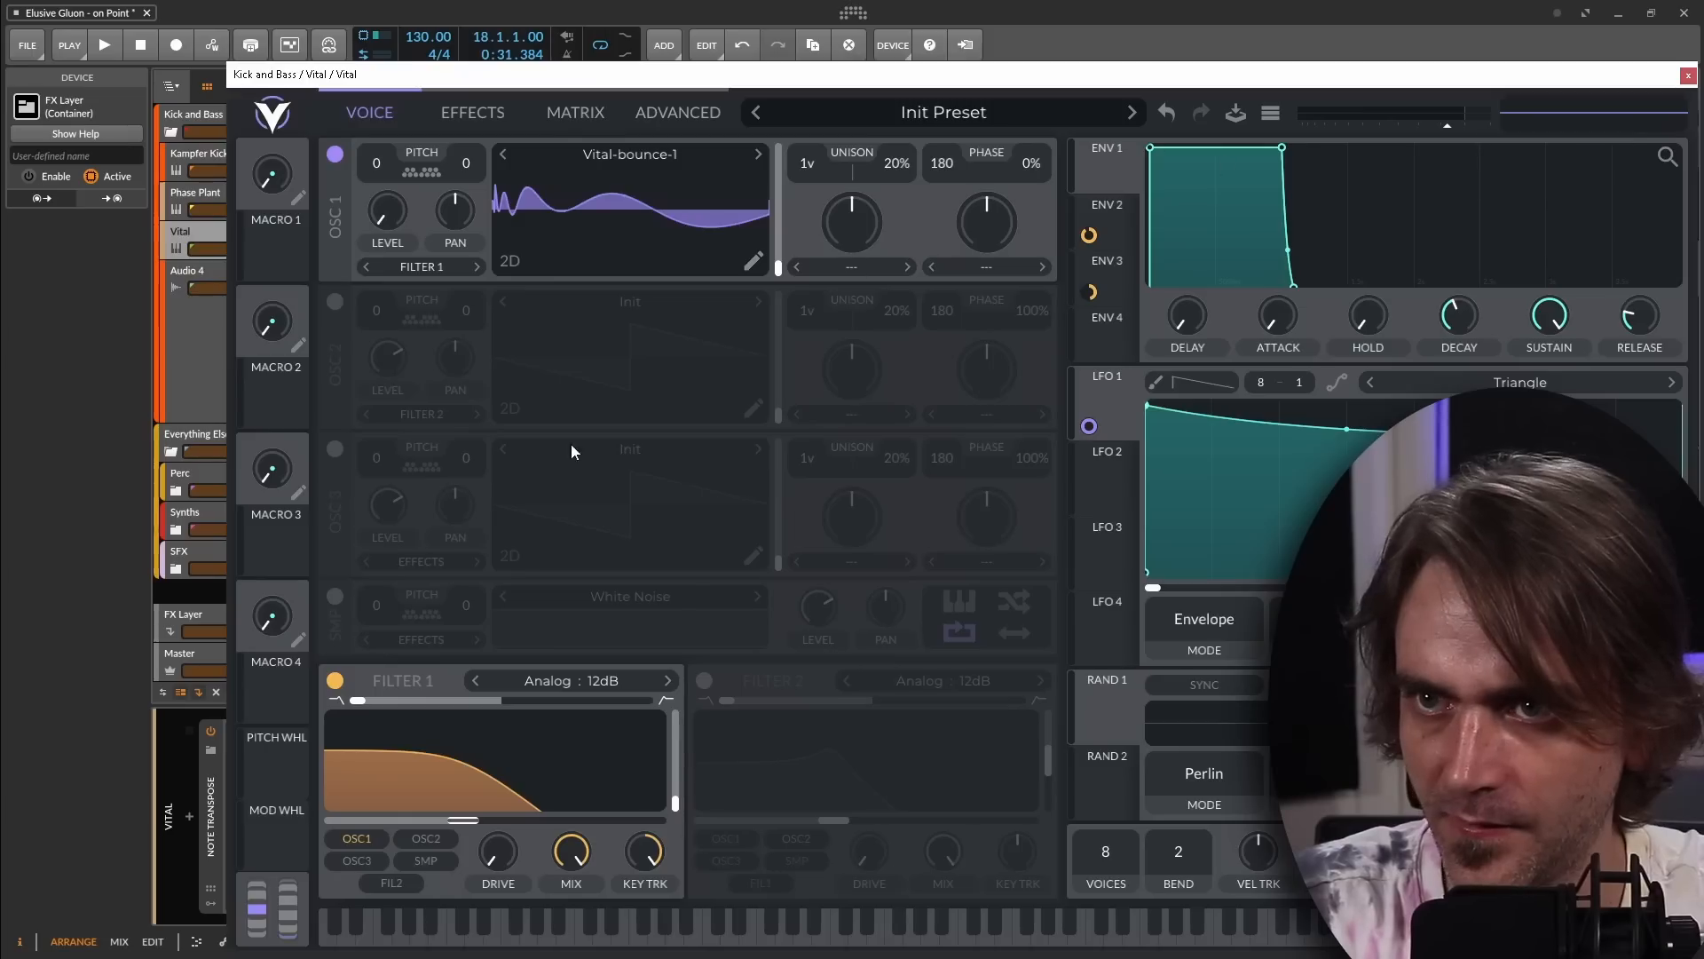
left_click(1672, 112)
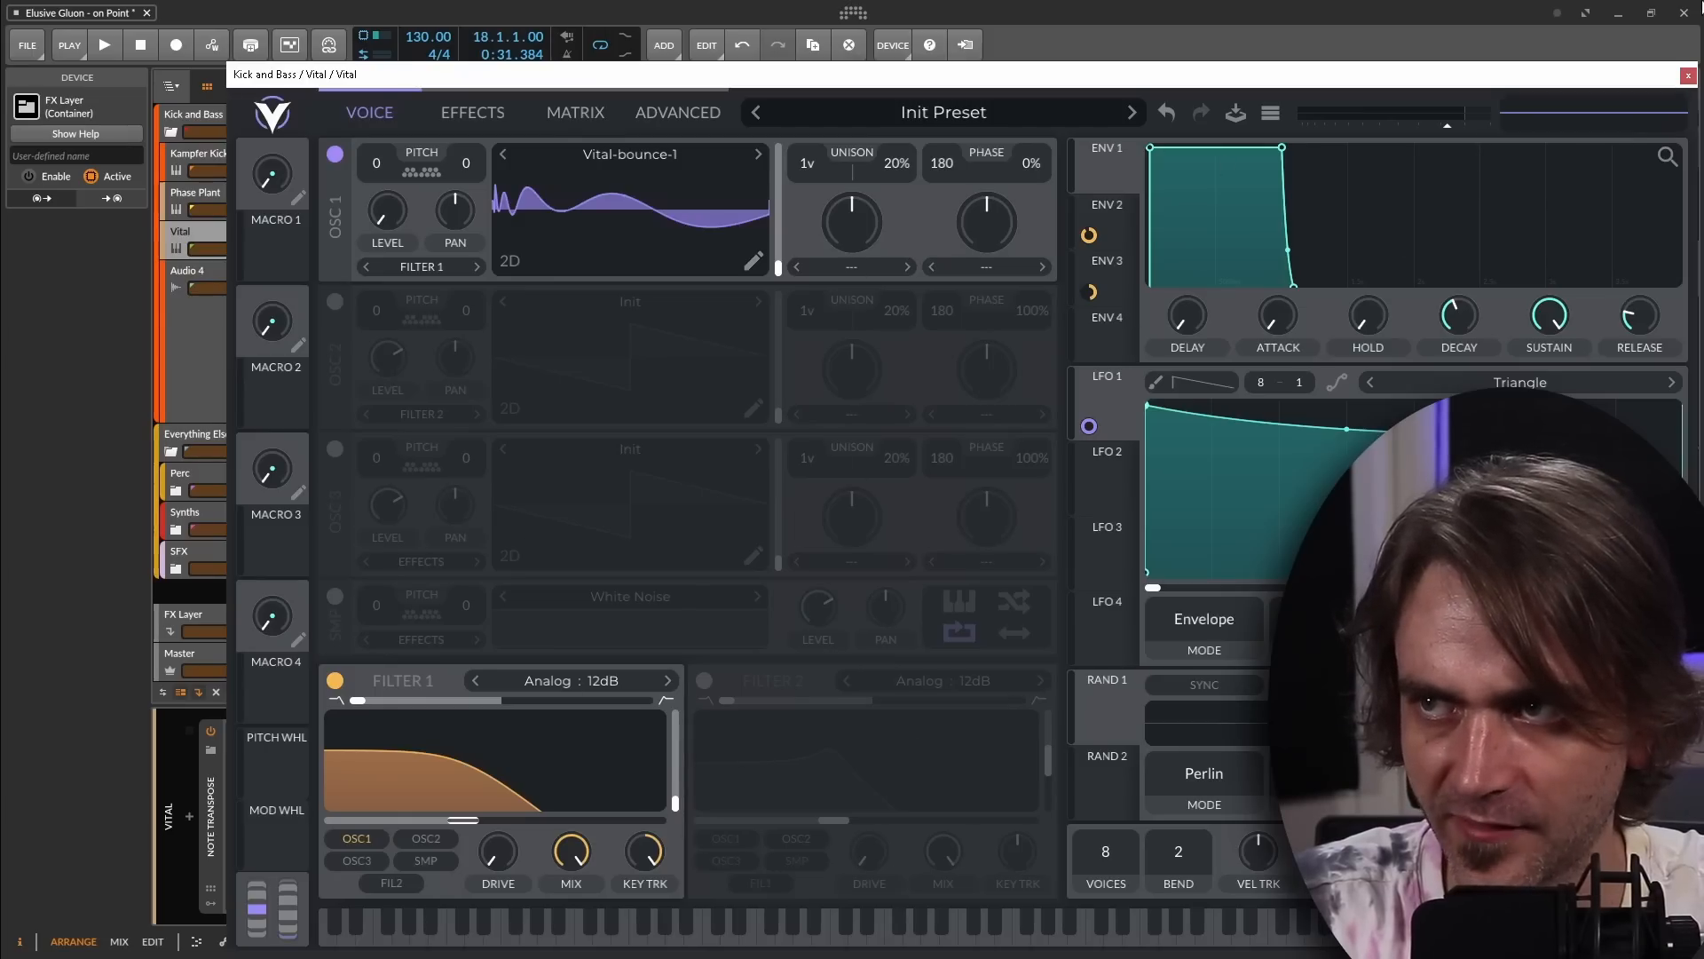
Close Vital's window and reposition the Oszillos Mega Scope window to examine the bass waveform
left_click(1688, 77)
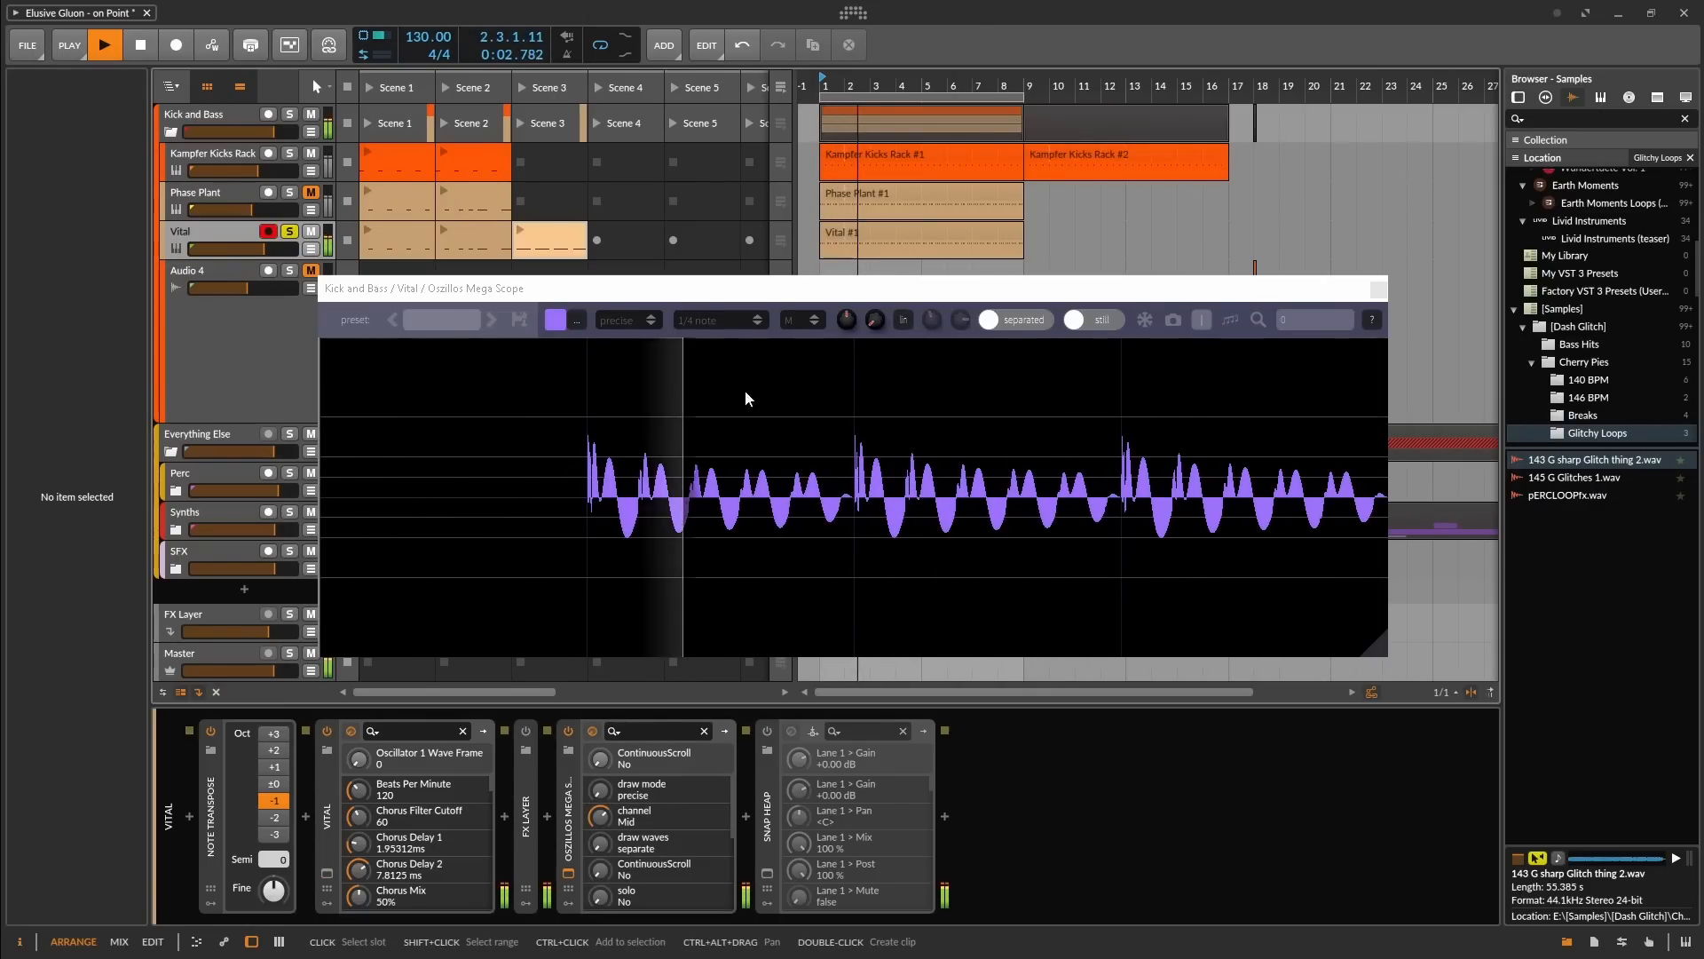
left_click_drag(727, 286, 850, 207)
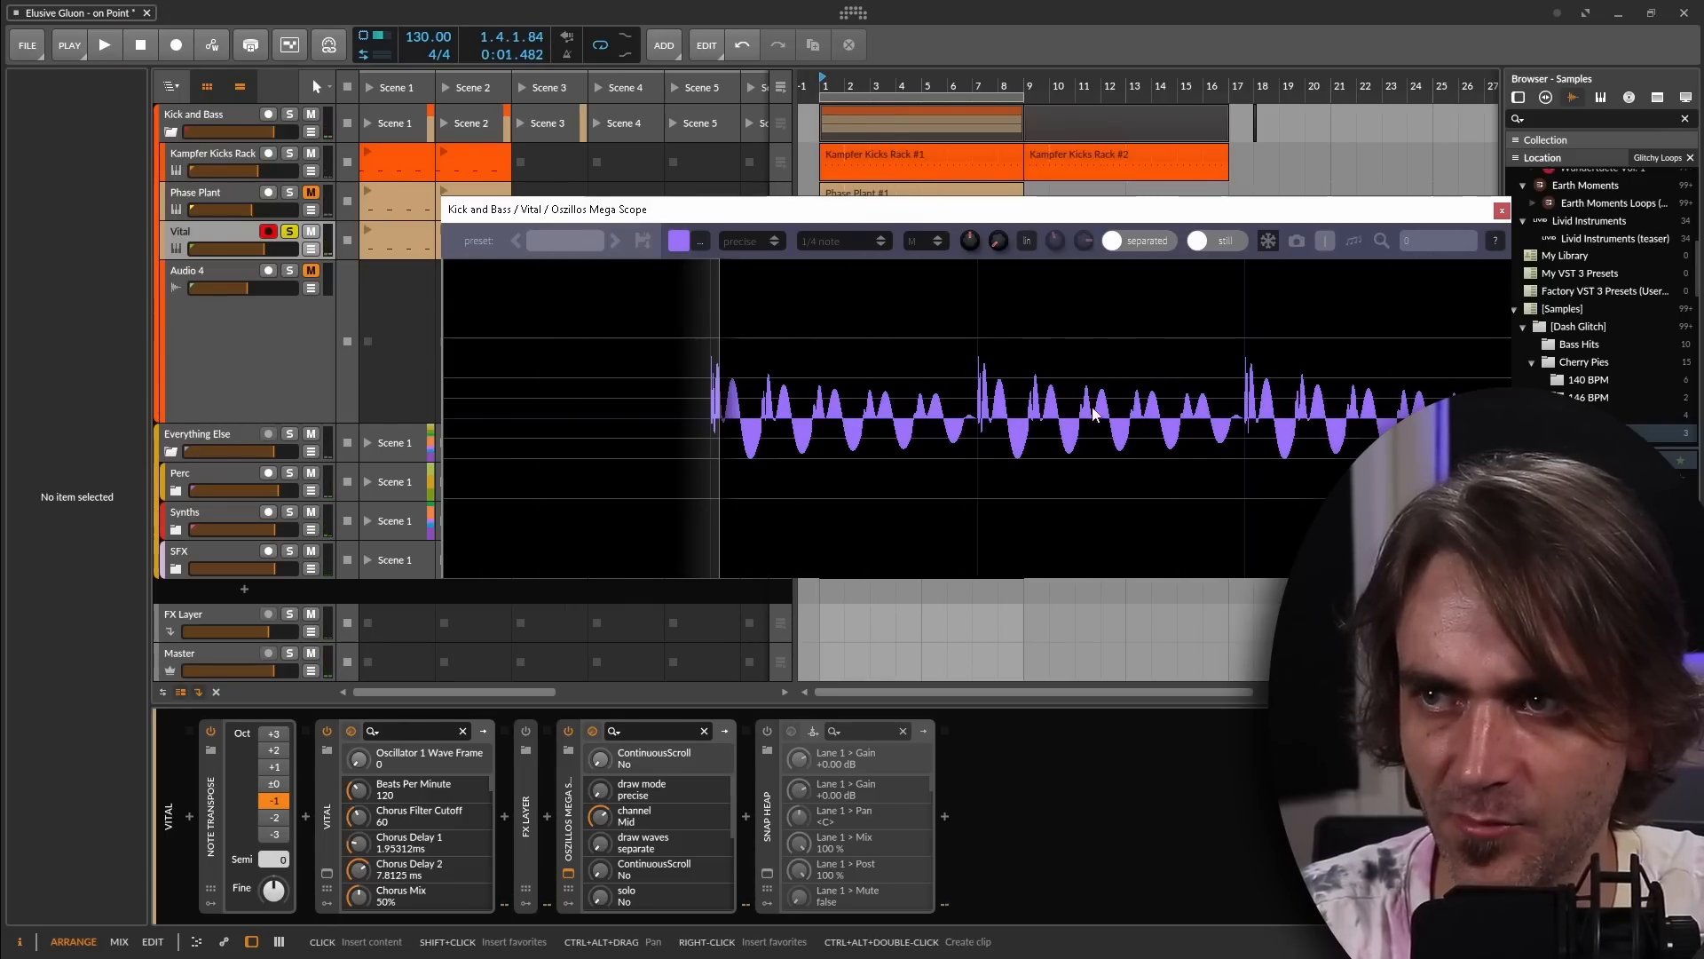
left_click_drag(1142, 210, 964, 196)
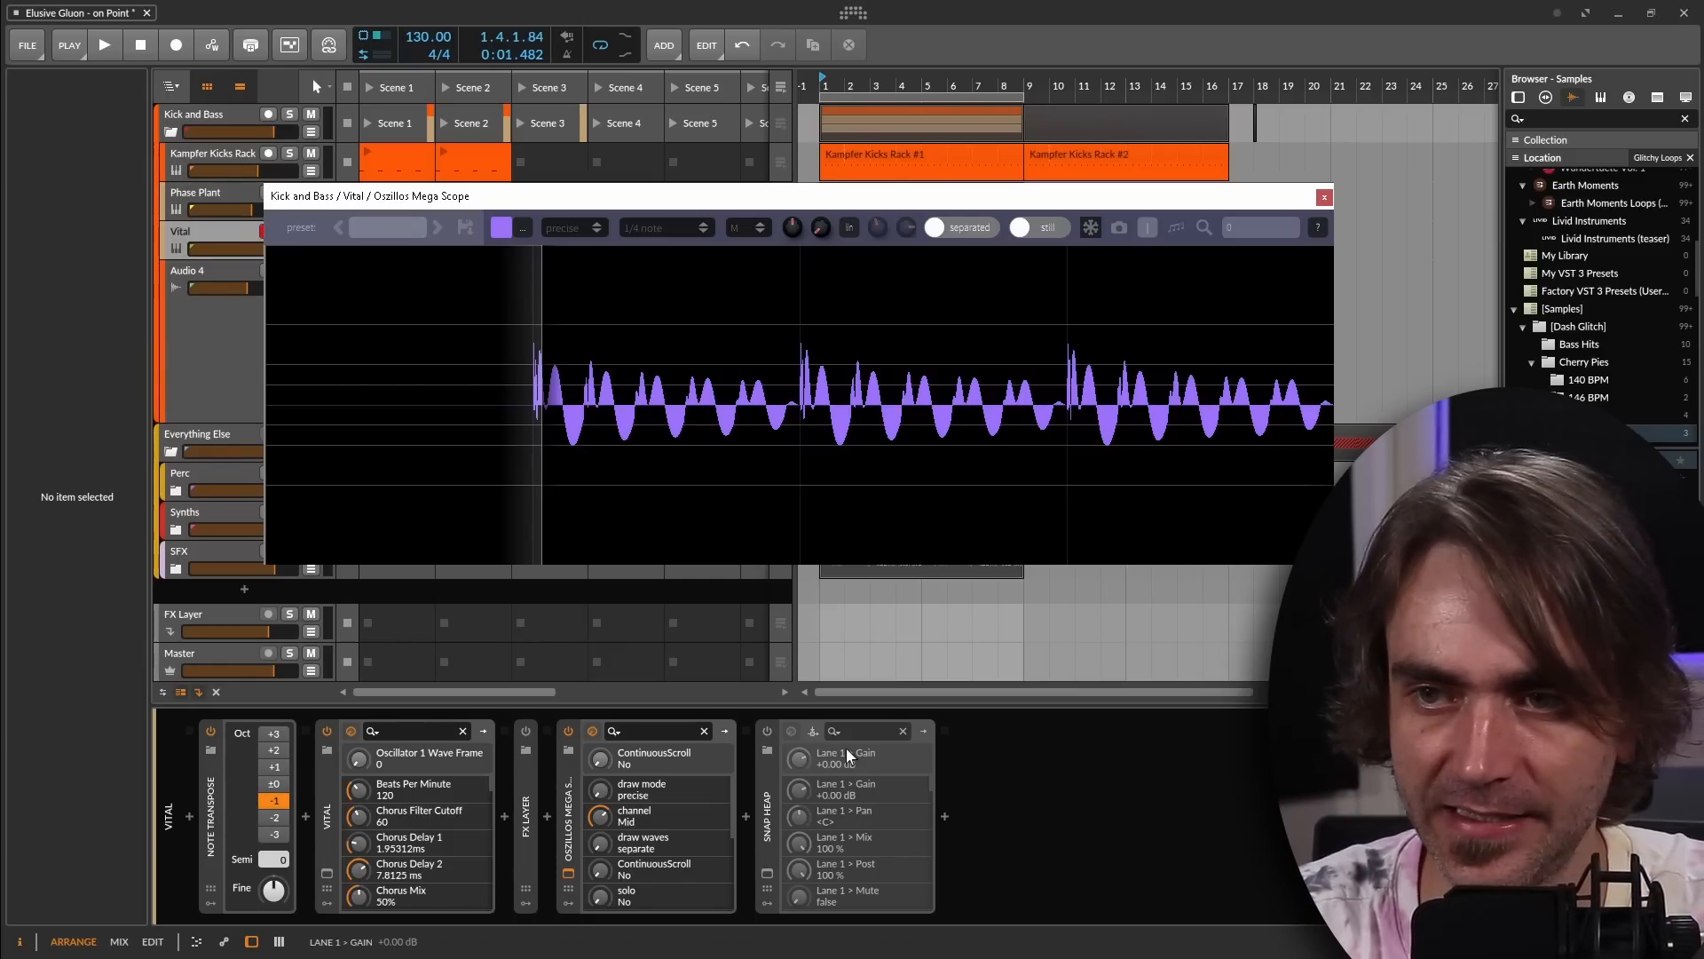
Reopen Vital, check oscillator 1's opening wavetable frames, and view the Audio File Source in the wavetable editor before closing it
left_click(327, 873)
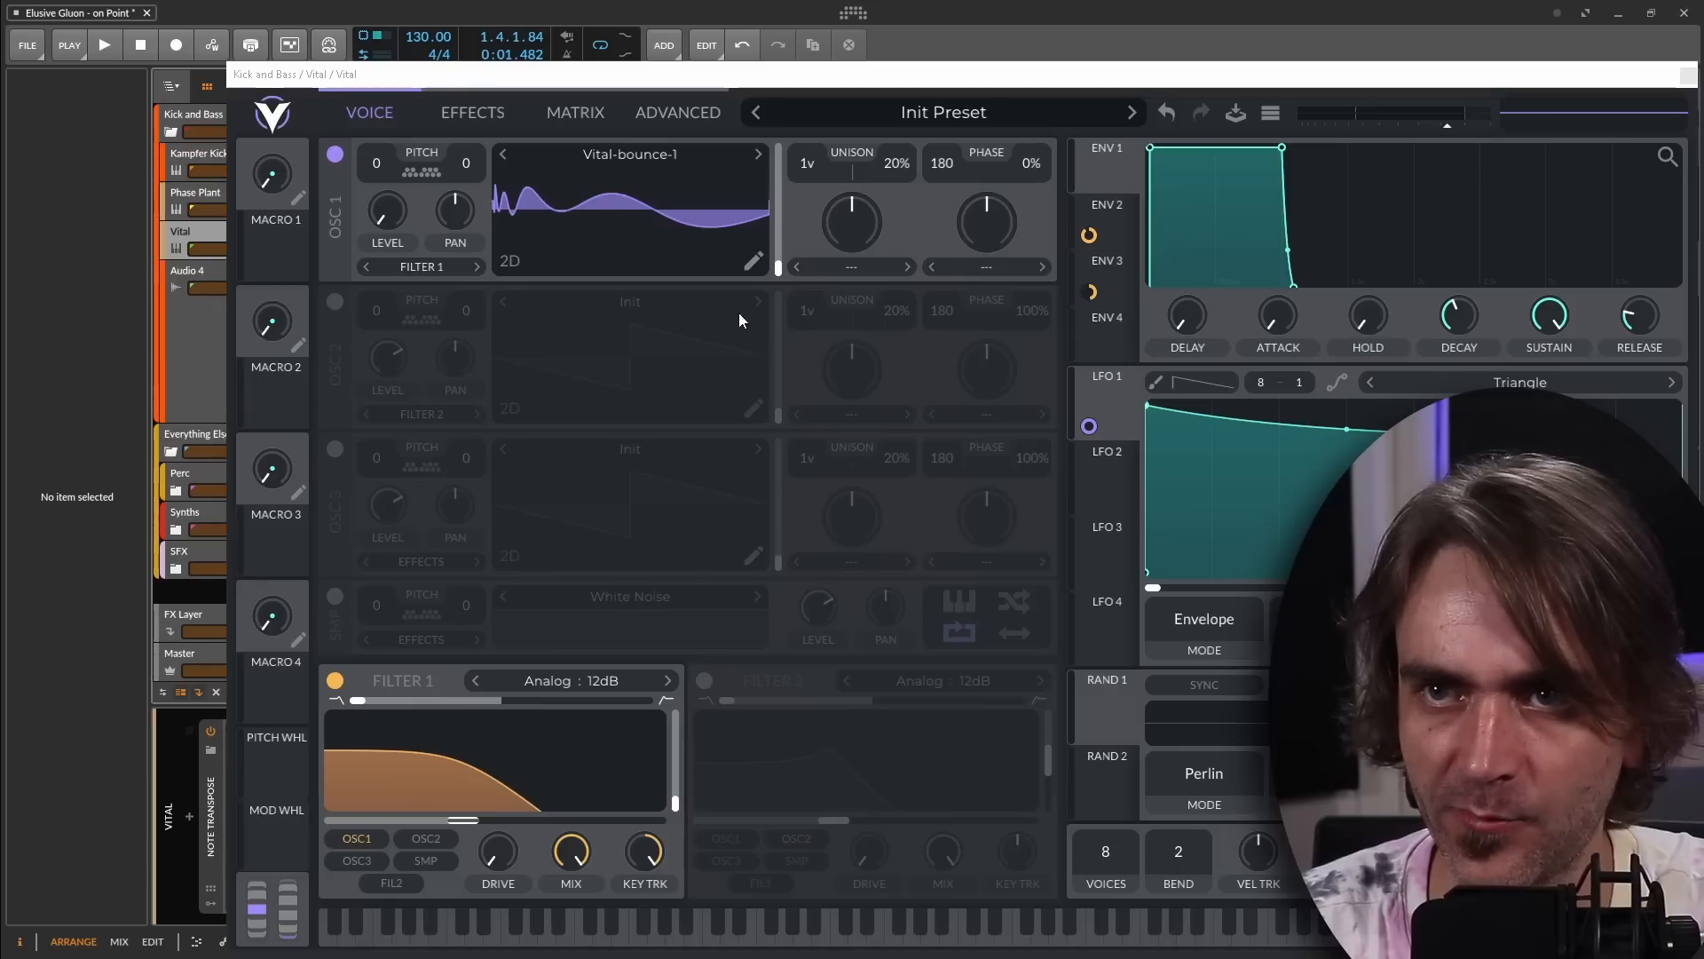
mouse_move(779, 267)
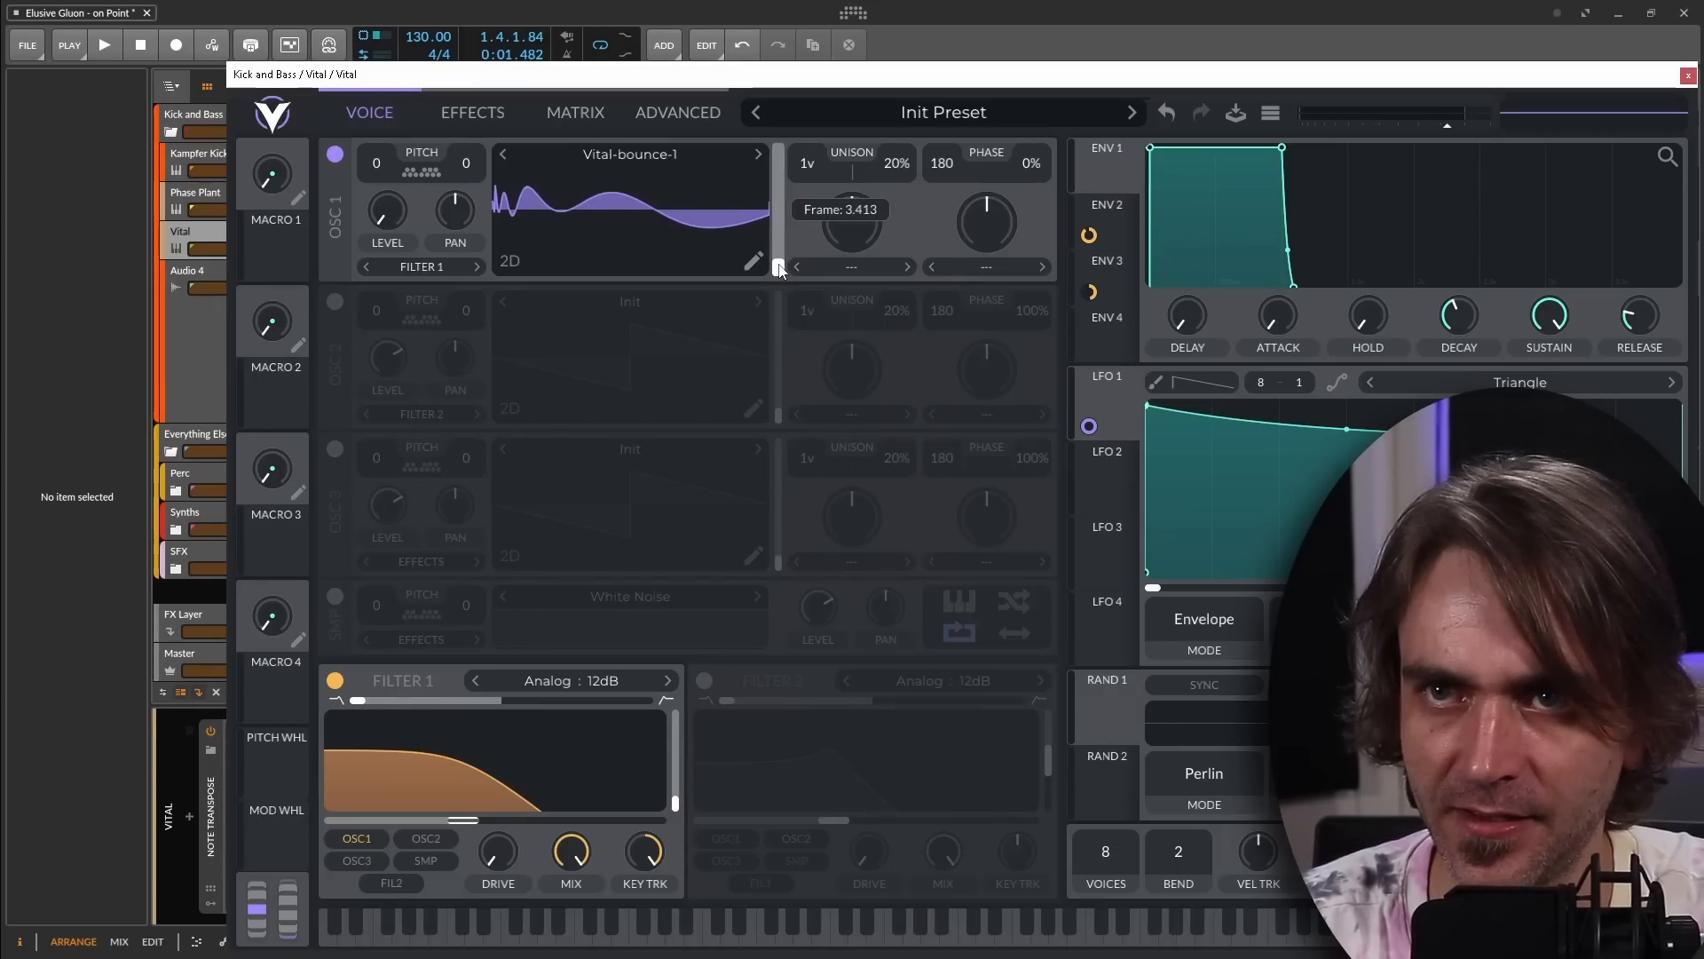
left_click_drag(780, 267, 758, 296)
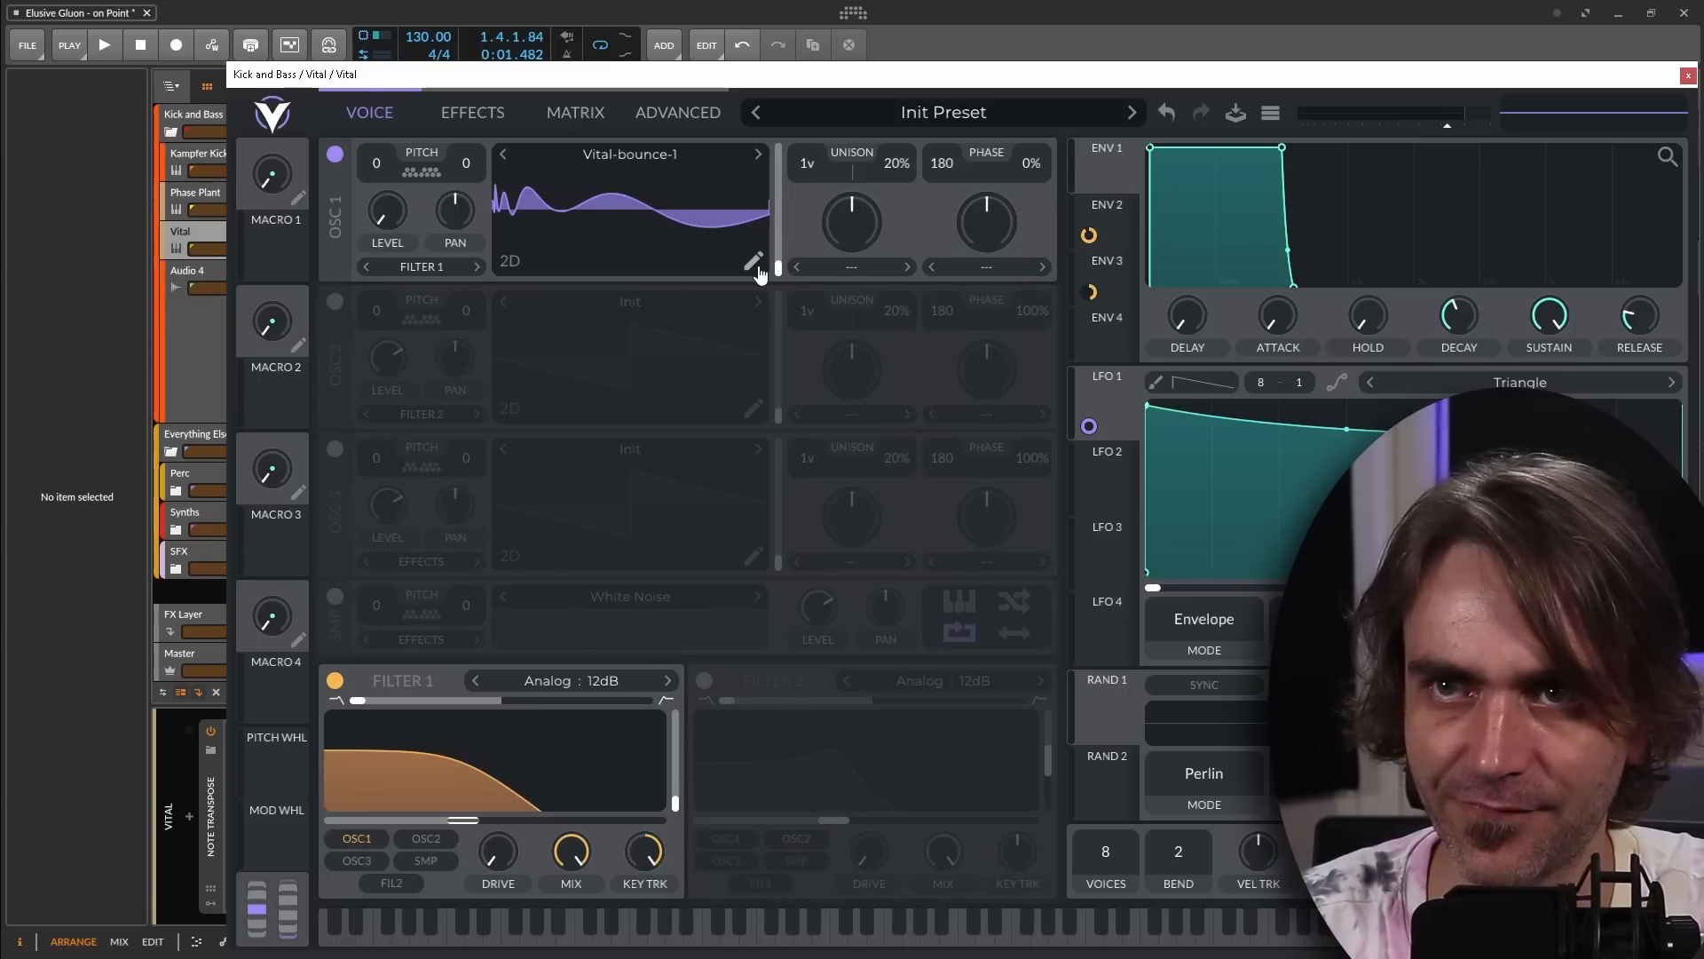
left_click(752, 262)
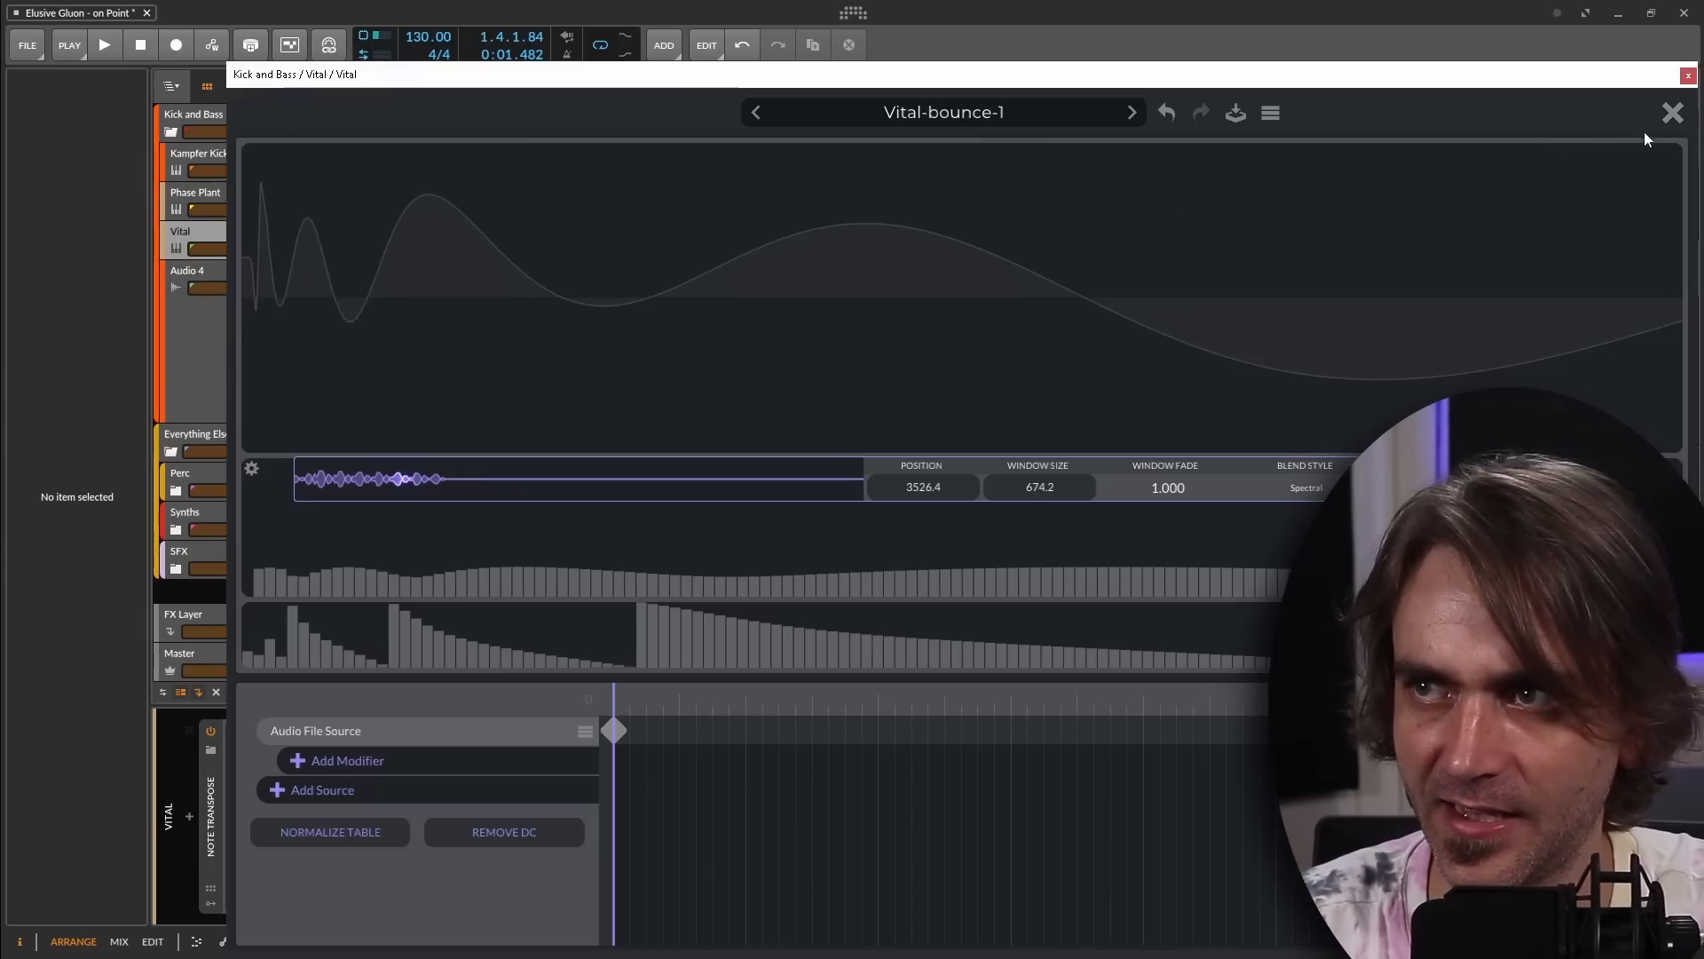
left_click(1673, 112)
Set oscillator 1's phase distortion type to Squeeze, audition its amount during playback, and reset the wave morph to 50%
left_click(990, 269)
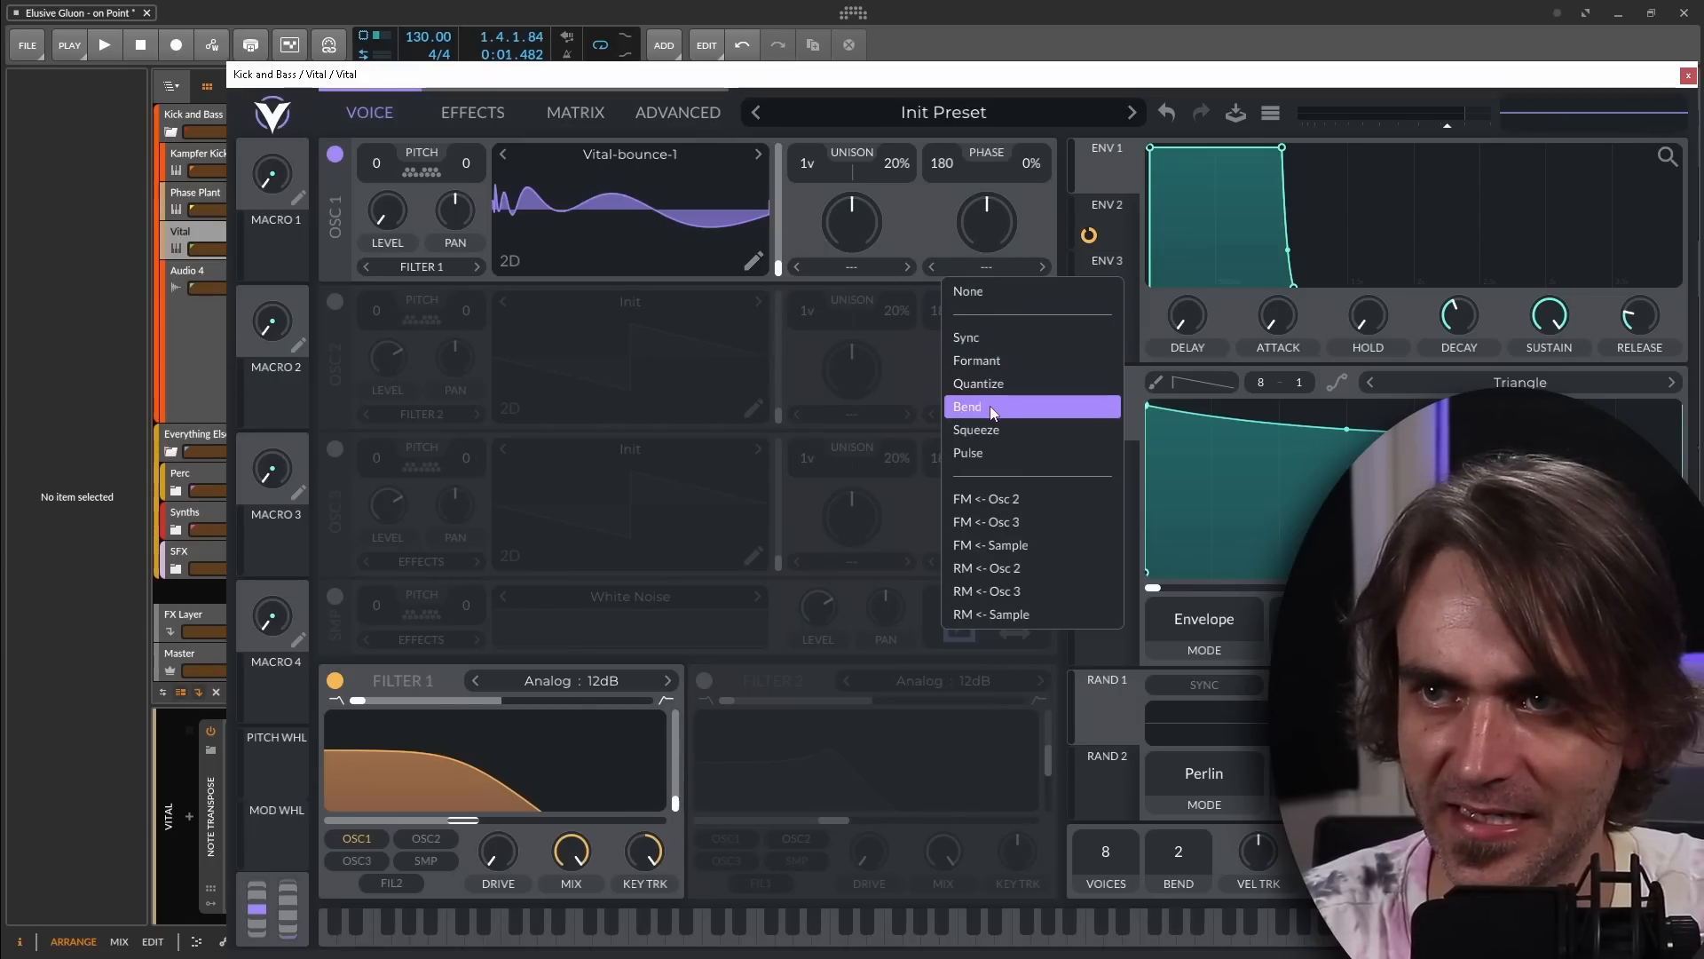
left_click(976, 405)
left_click_drag(989, 220, 961, 264)
key("space")
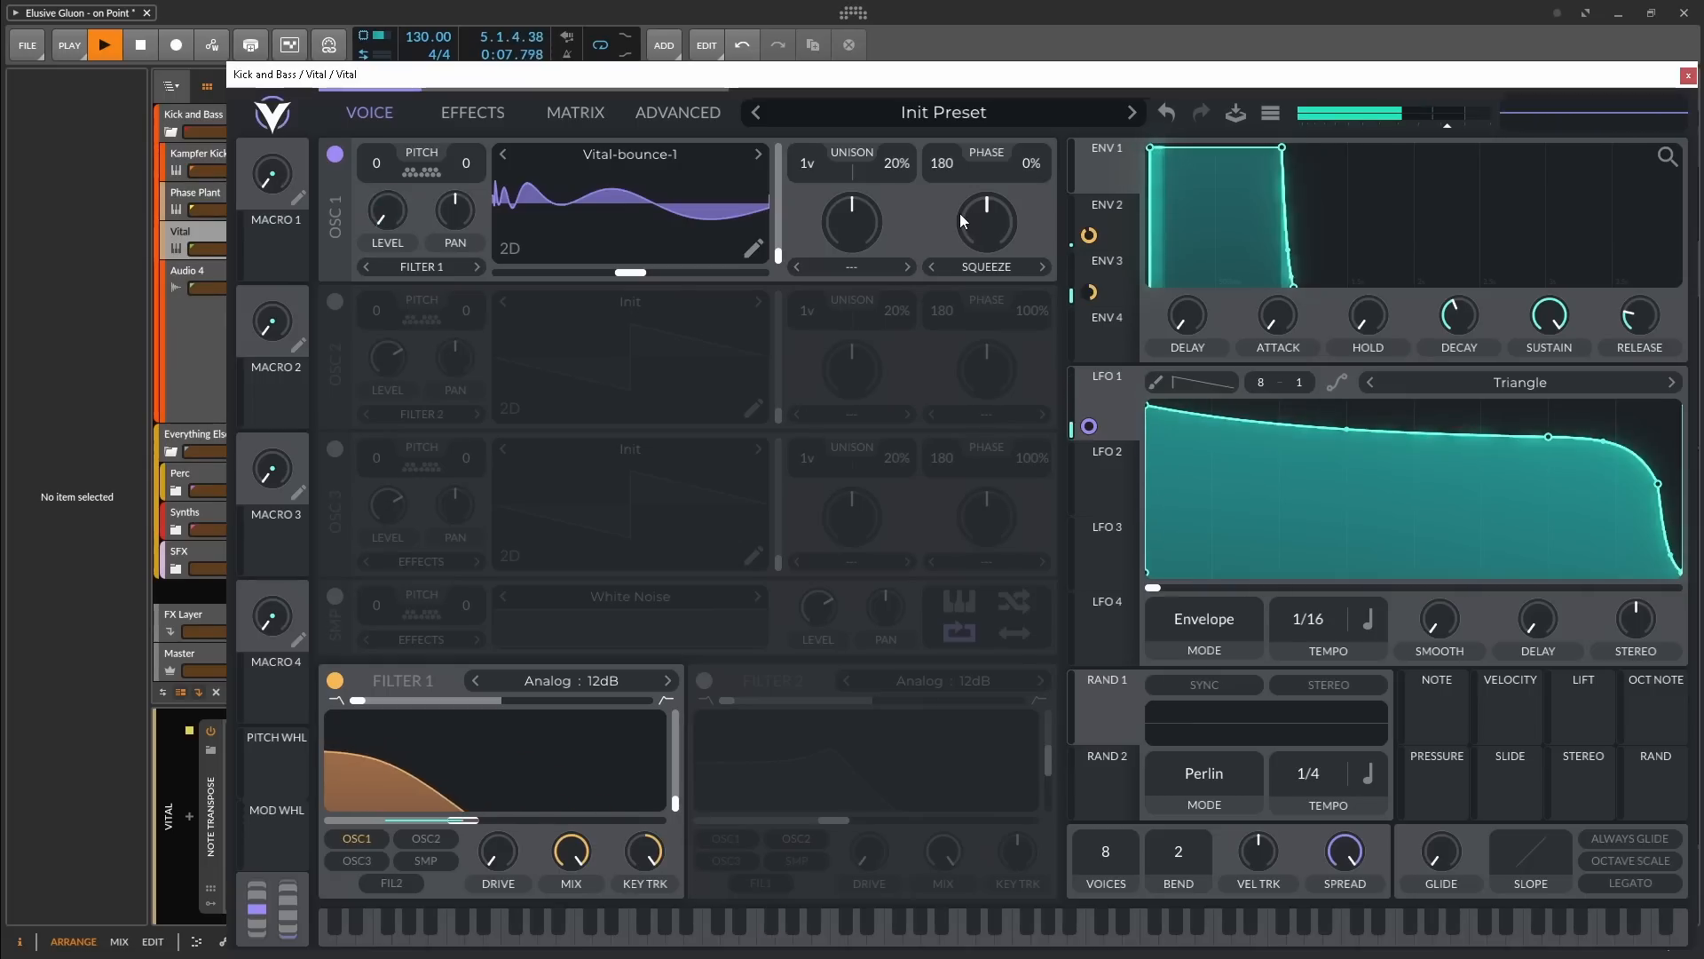
mouse_move(962, 216)
left_mouse_down()
mouse_move(959, 248)
mouse_move(996, 176)
mouse_move(983, 241)
left_mouse_up()
double_click(983, 240)
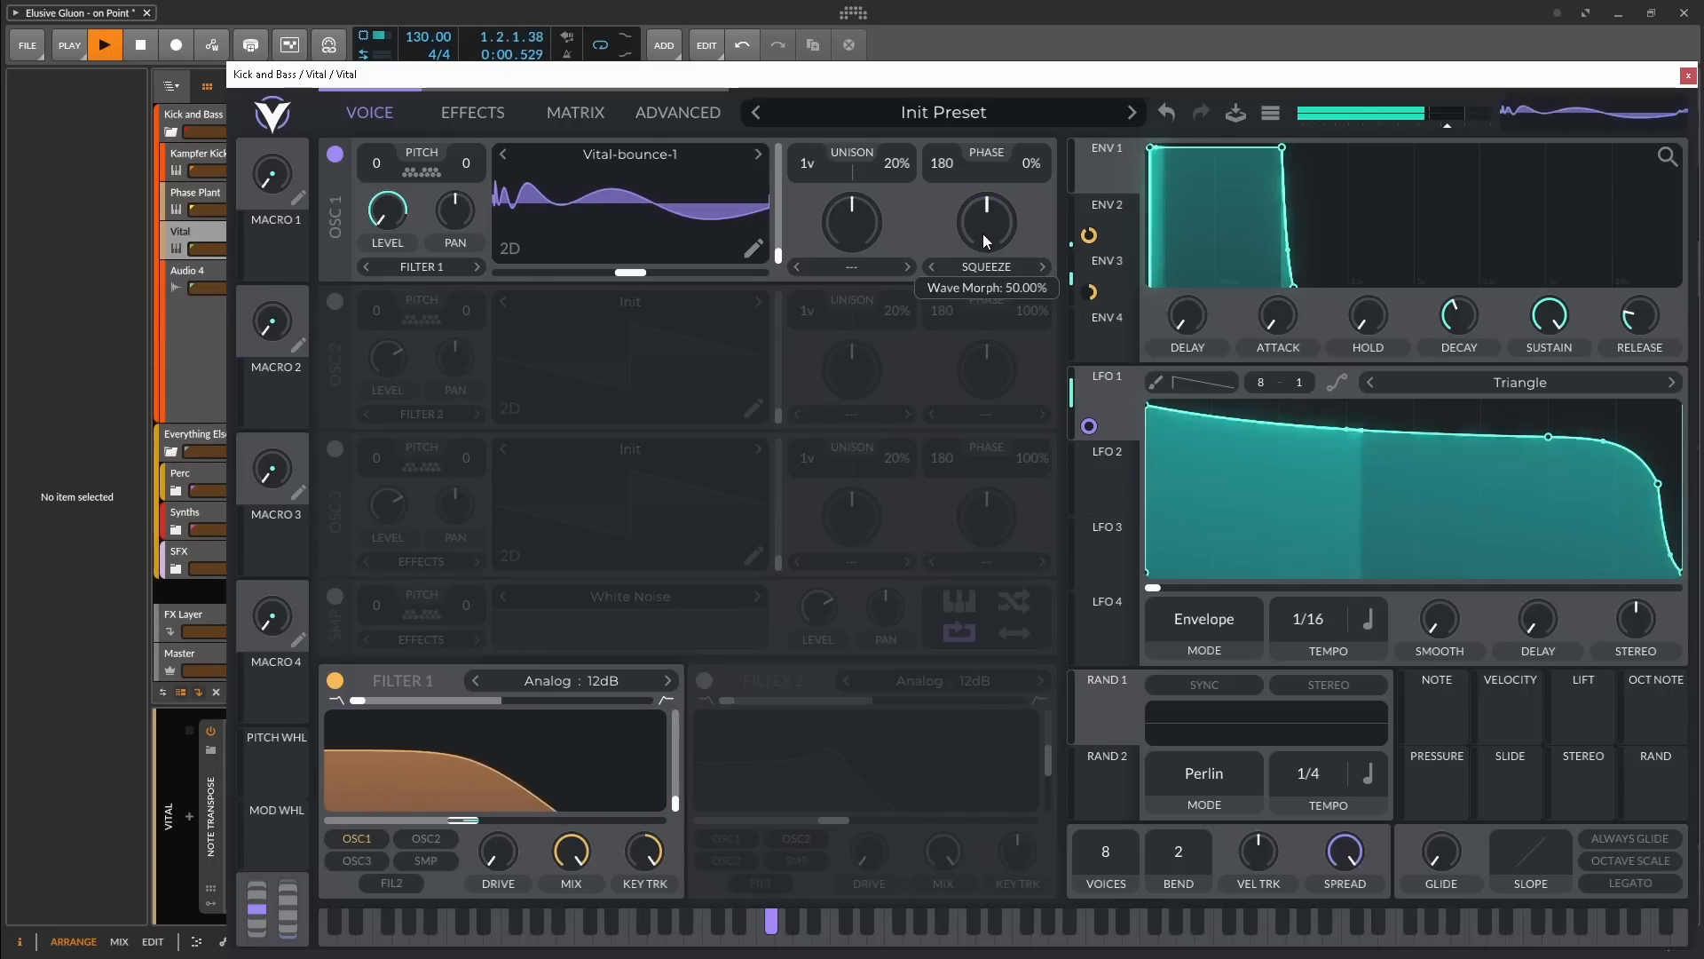
Raise oscillator 1's wavetable frame to 43.29, audition the Squeeze amount there, and fine-tune the frame slightly lower
left_click_drag(779, 250, 797, 237)
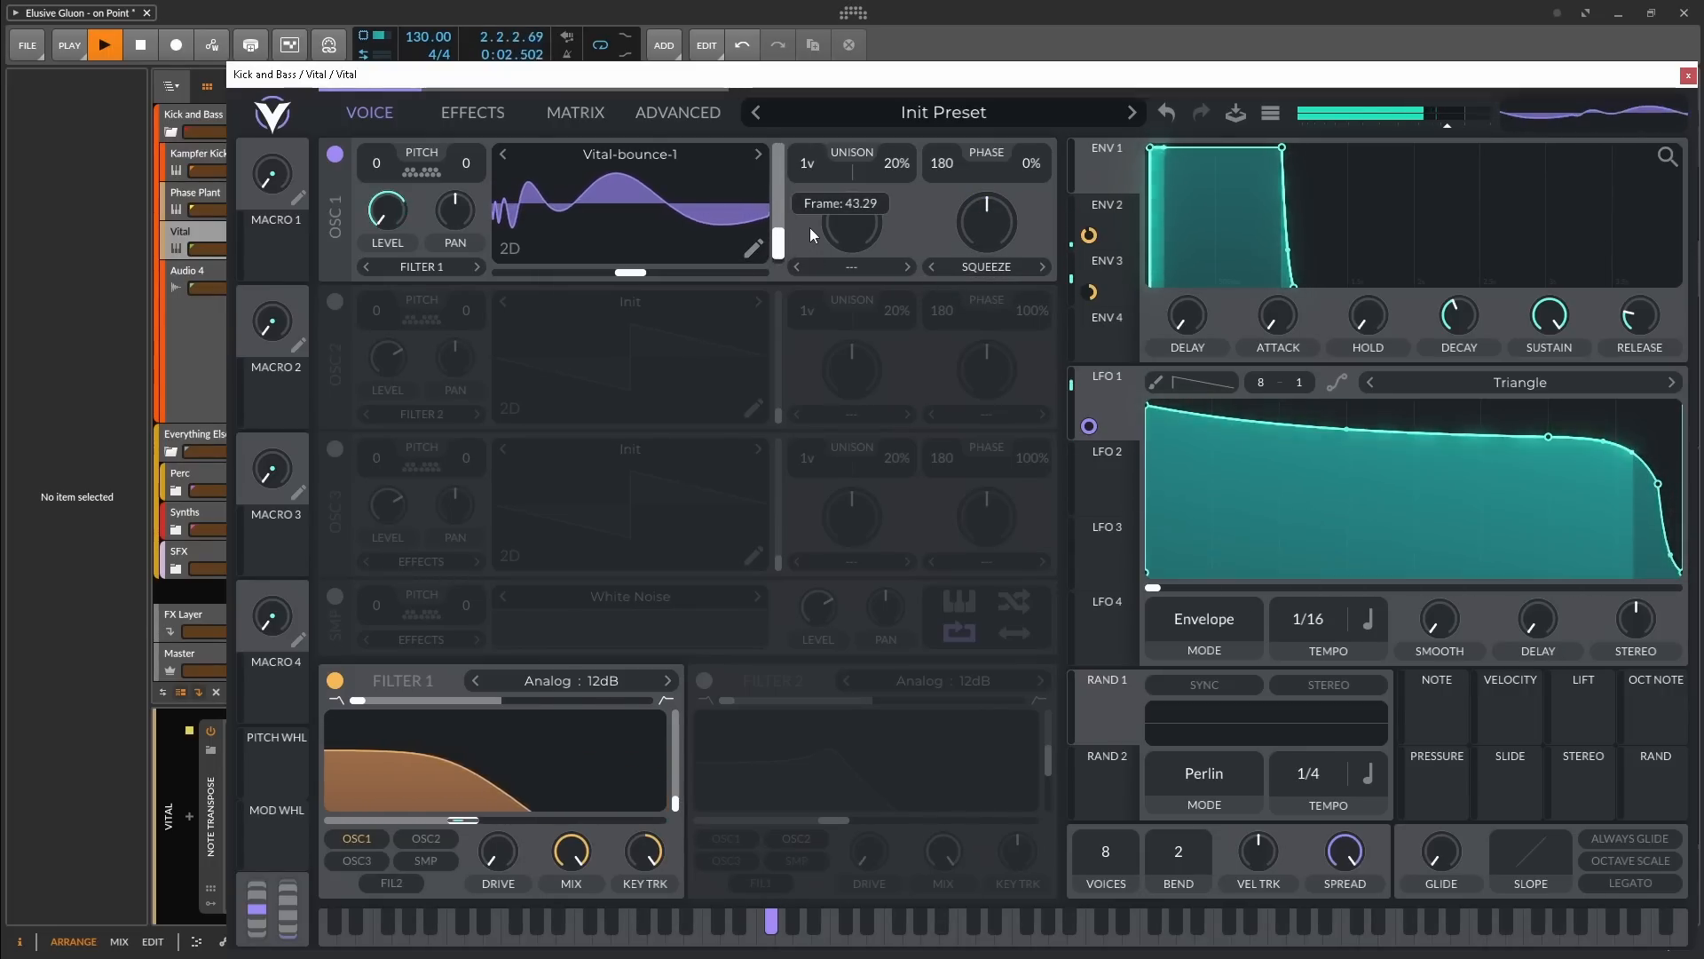
mouse_move(981, 219)
left_mouse_down()
mouse_move(988, 237)
mouse_move(1021, 225)
mouse_move(988, 237)
left_mouse_up()
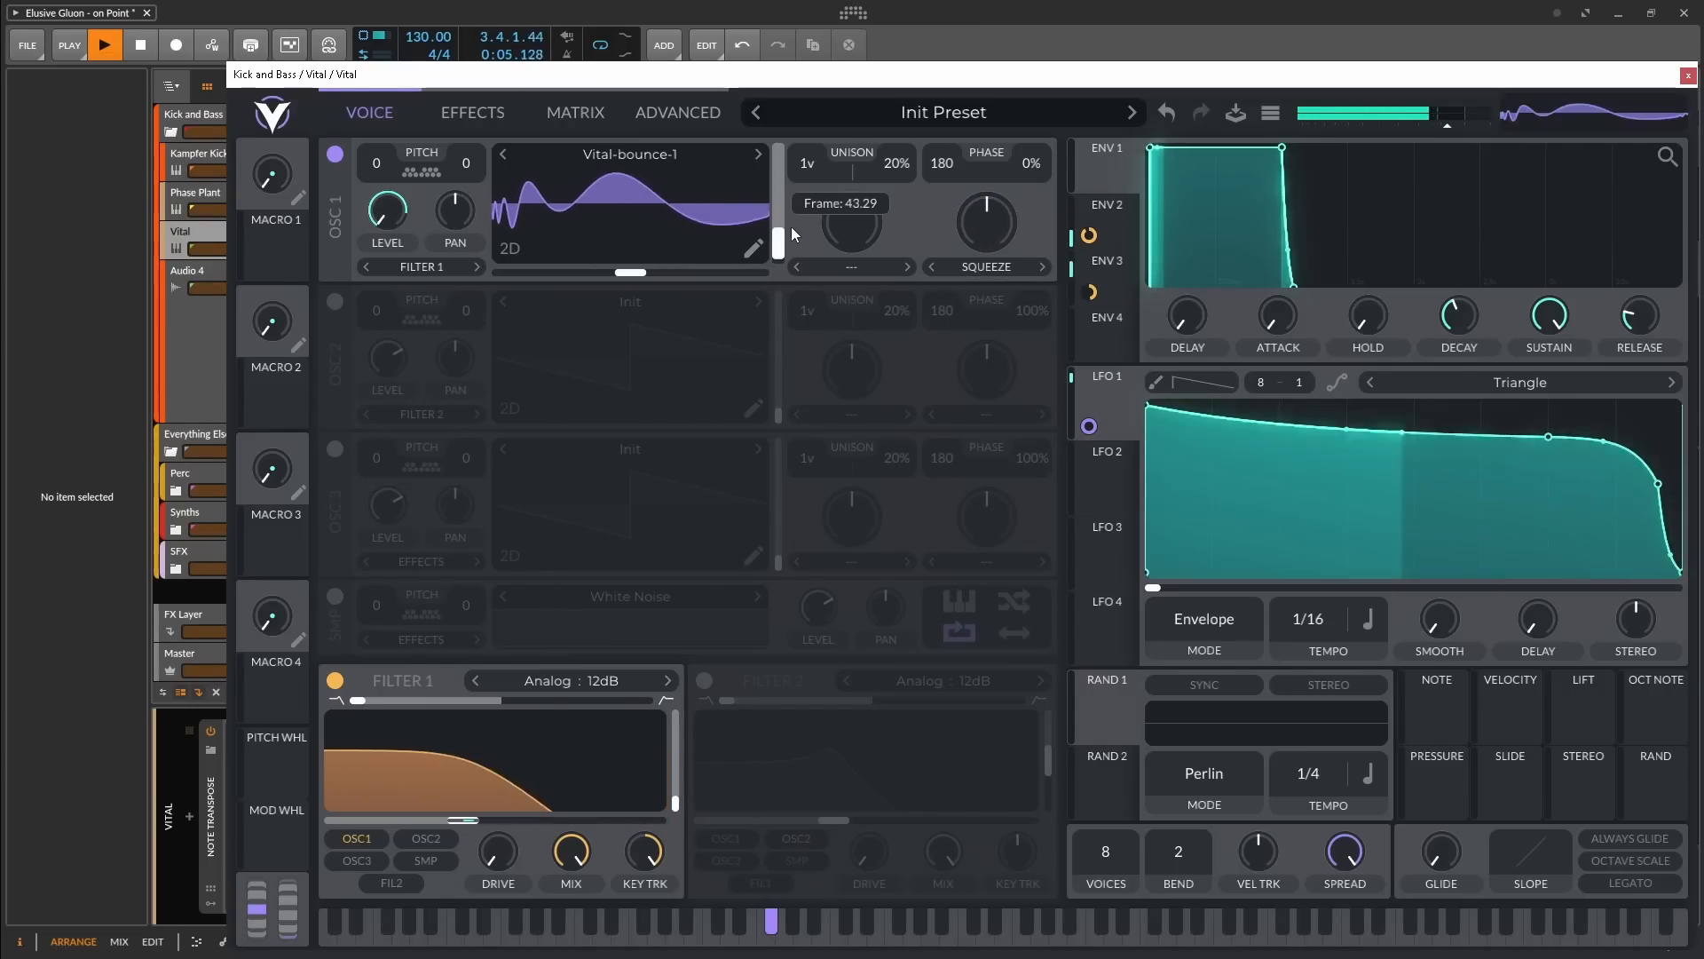
mouse_move(787, 235)
left_mouse_down()
mouse_move(795, 223)
mouse_move(769, 247)
left_mouse_up()
left_click(327, 876)
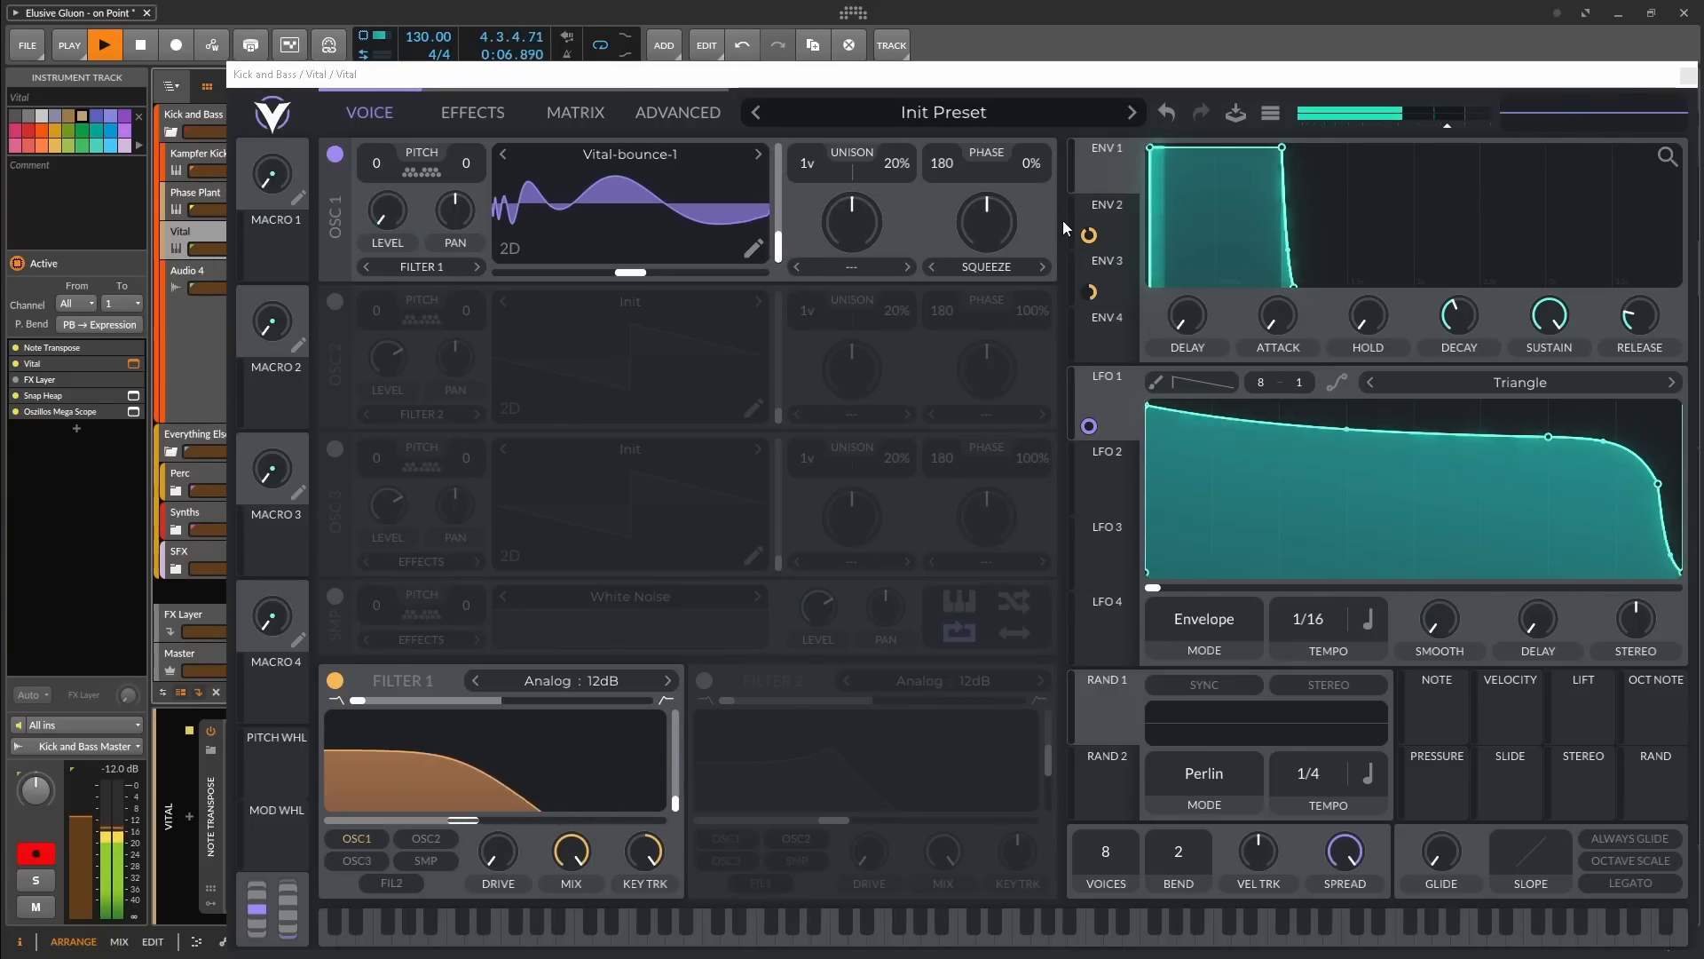
Audition lower Squeeze amounts on oscillator 1, reset the amount, and settle on a wave morph of 26.35% during playback
left_click_drag(1001, 220, 992, 240)
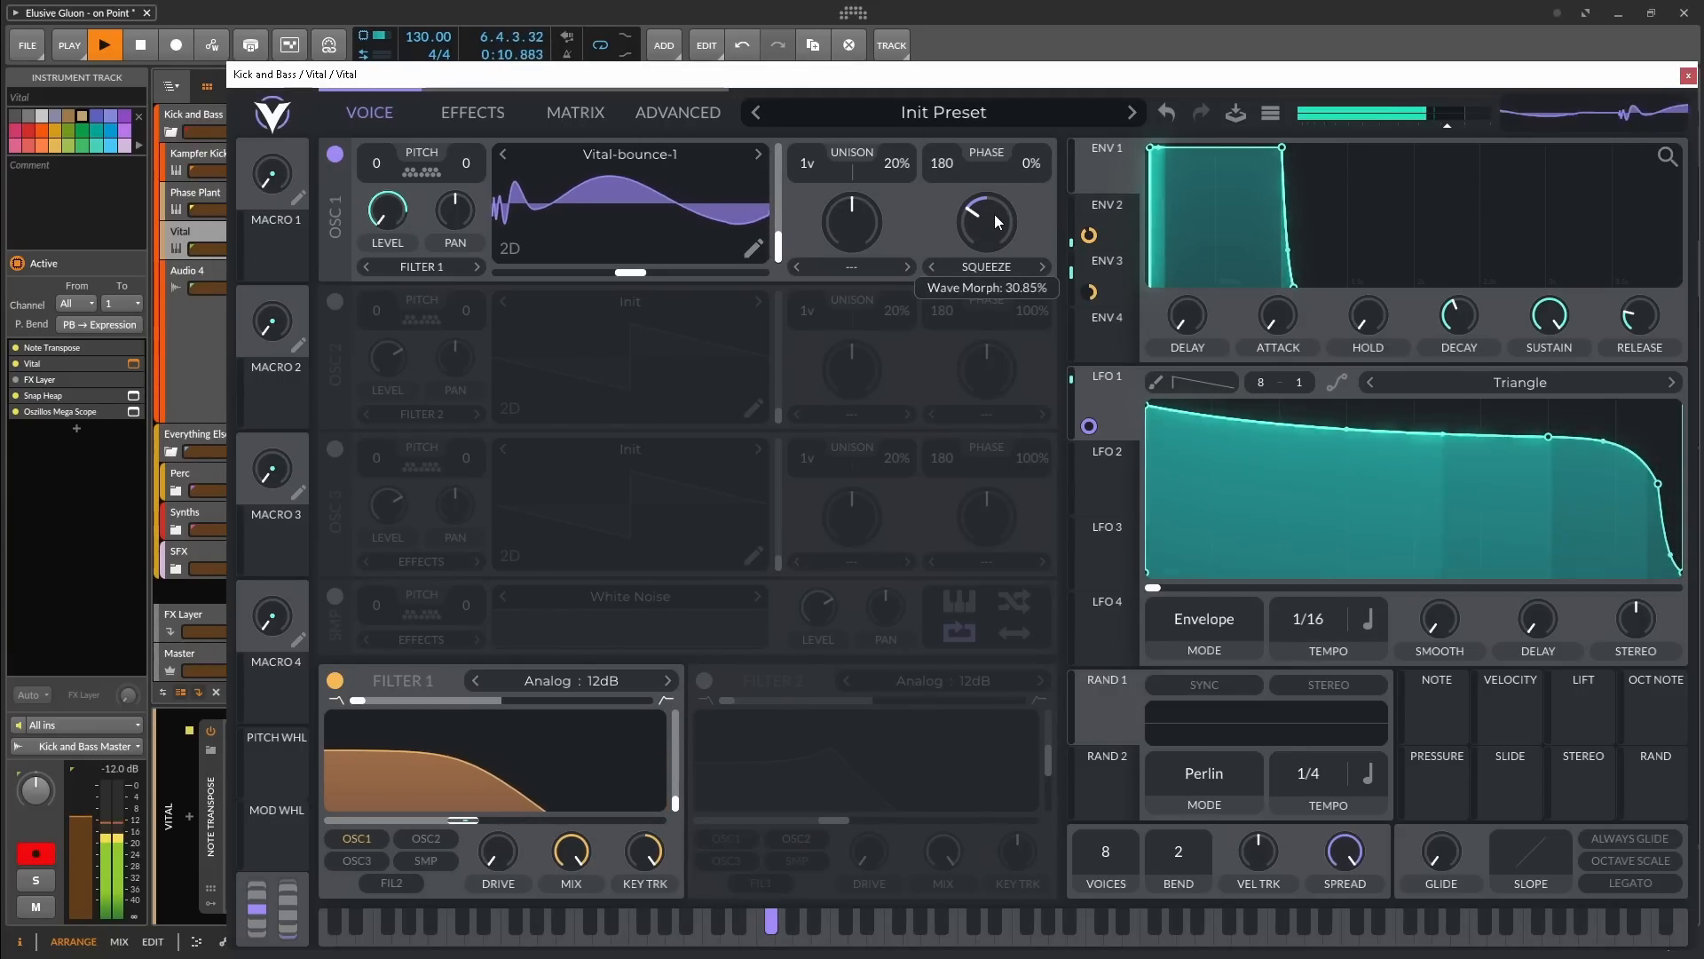
mouse_move(977, 226)
left_mouse_down()
mouse_move(983, 246)
mouse_move(1001, 231)
mouse_move(985, 241)
left_mouse_up()
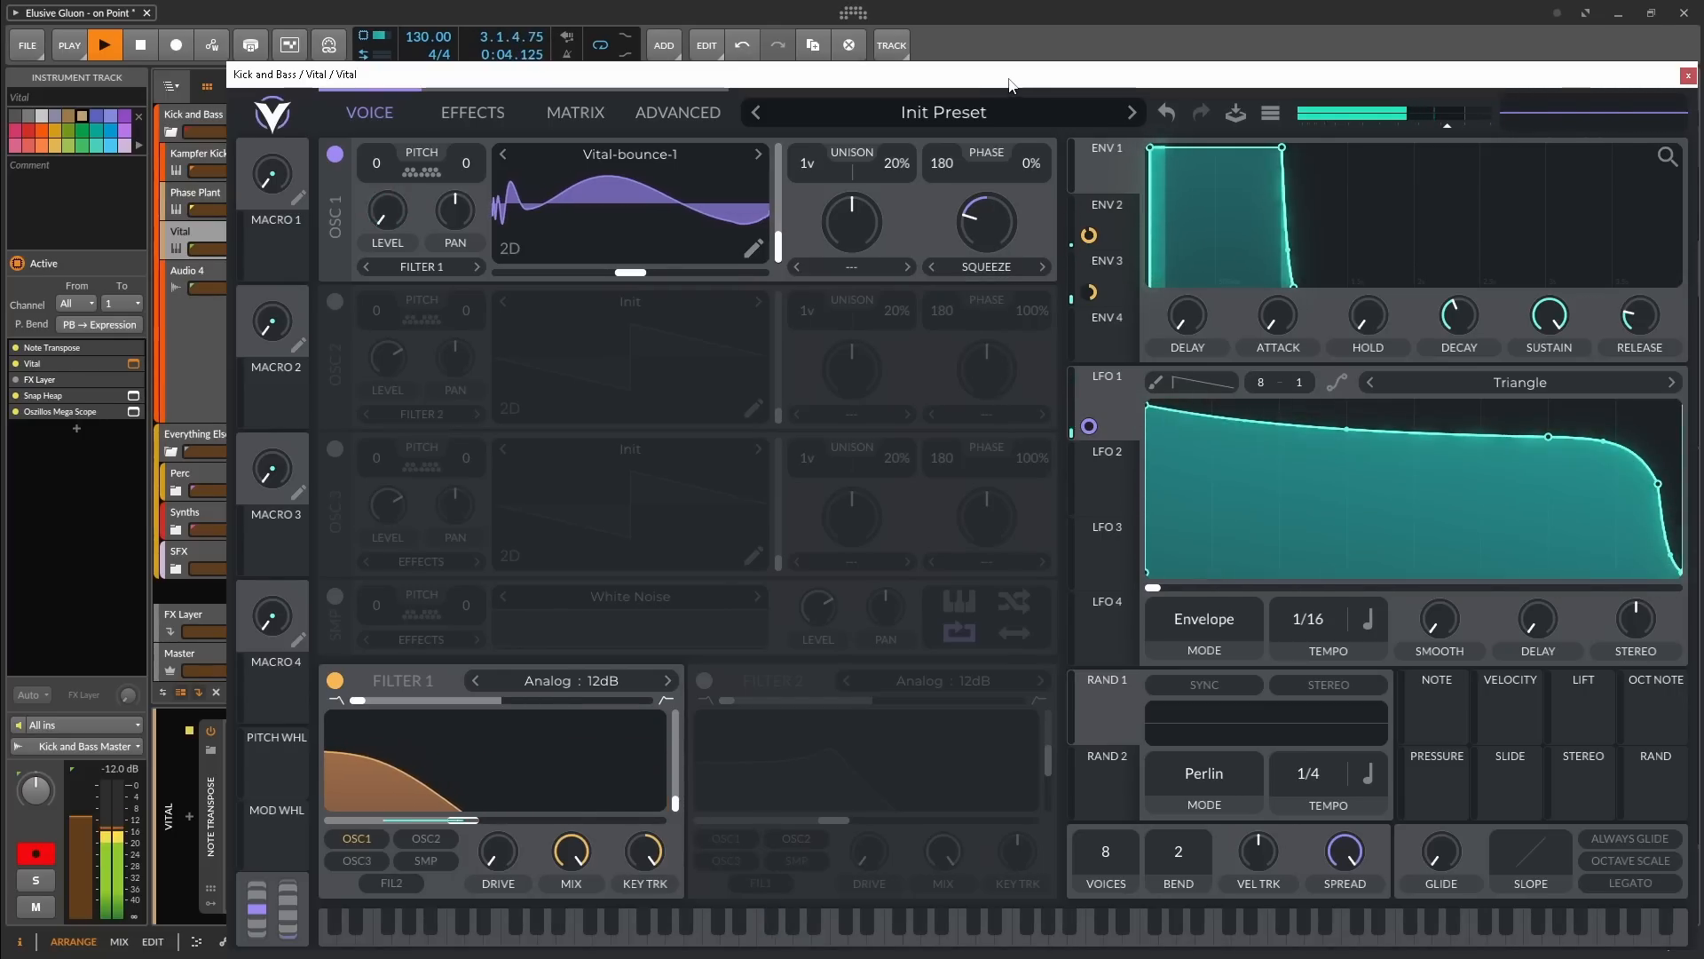
key("space")
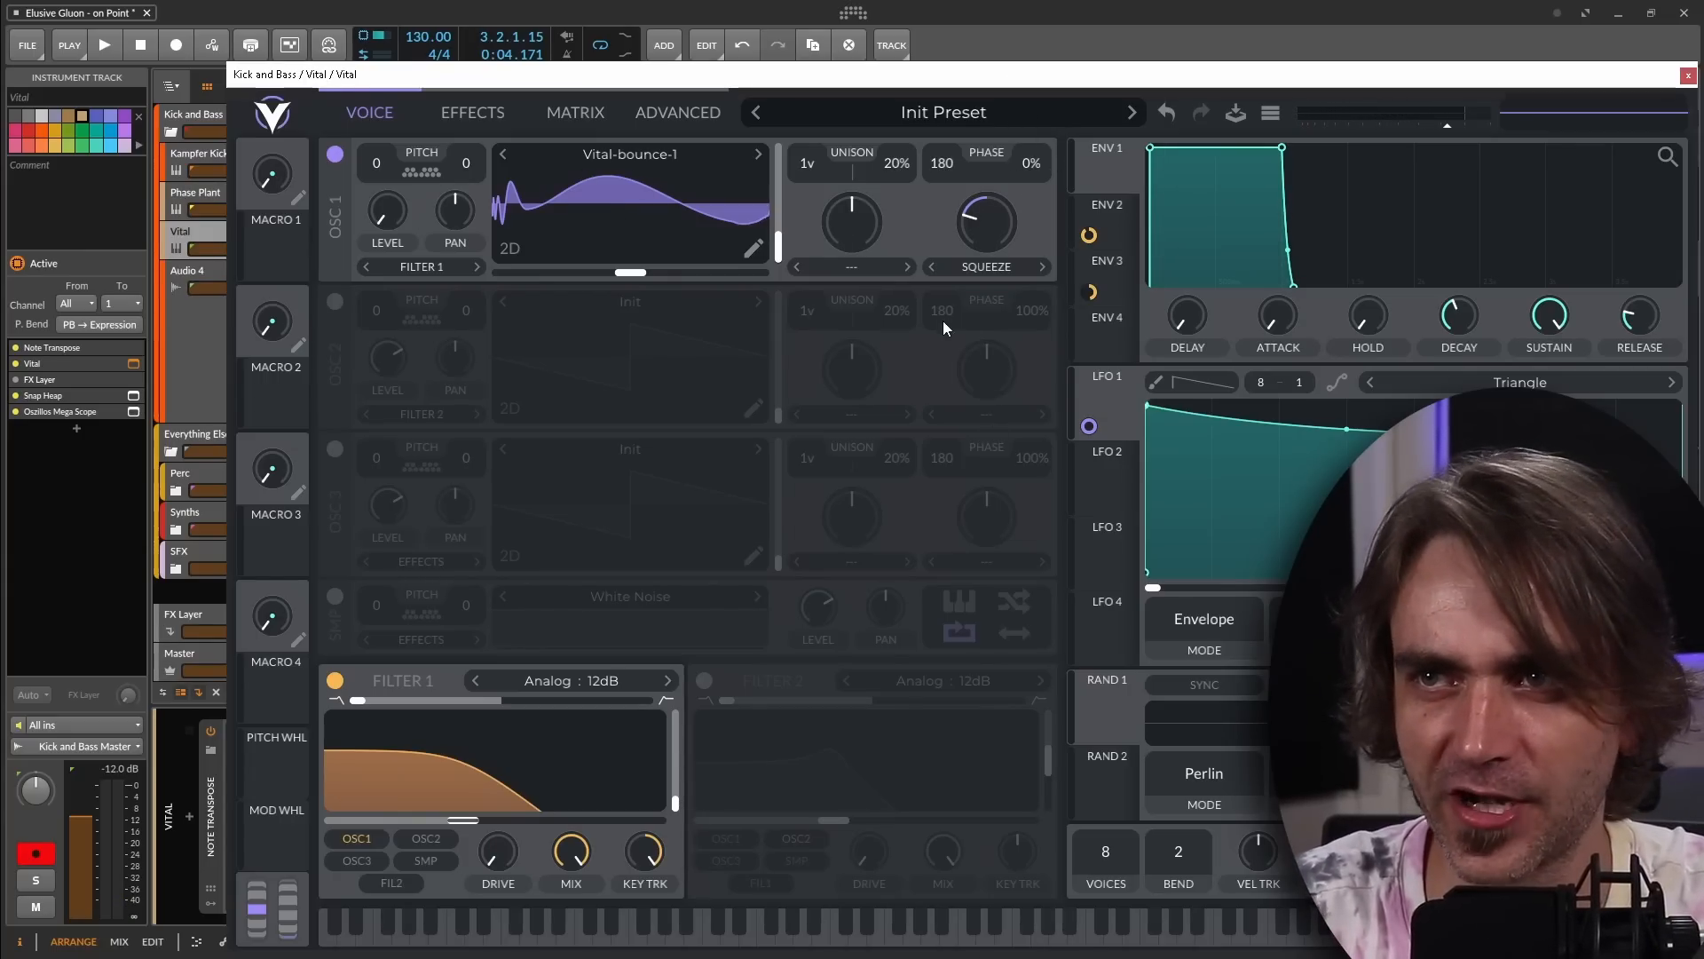
double_click(987, 221)
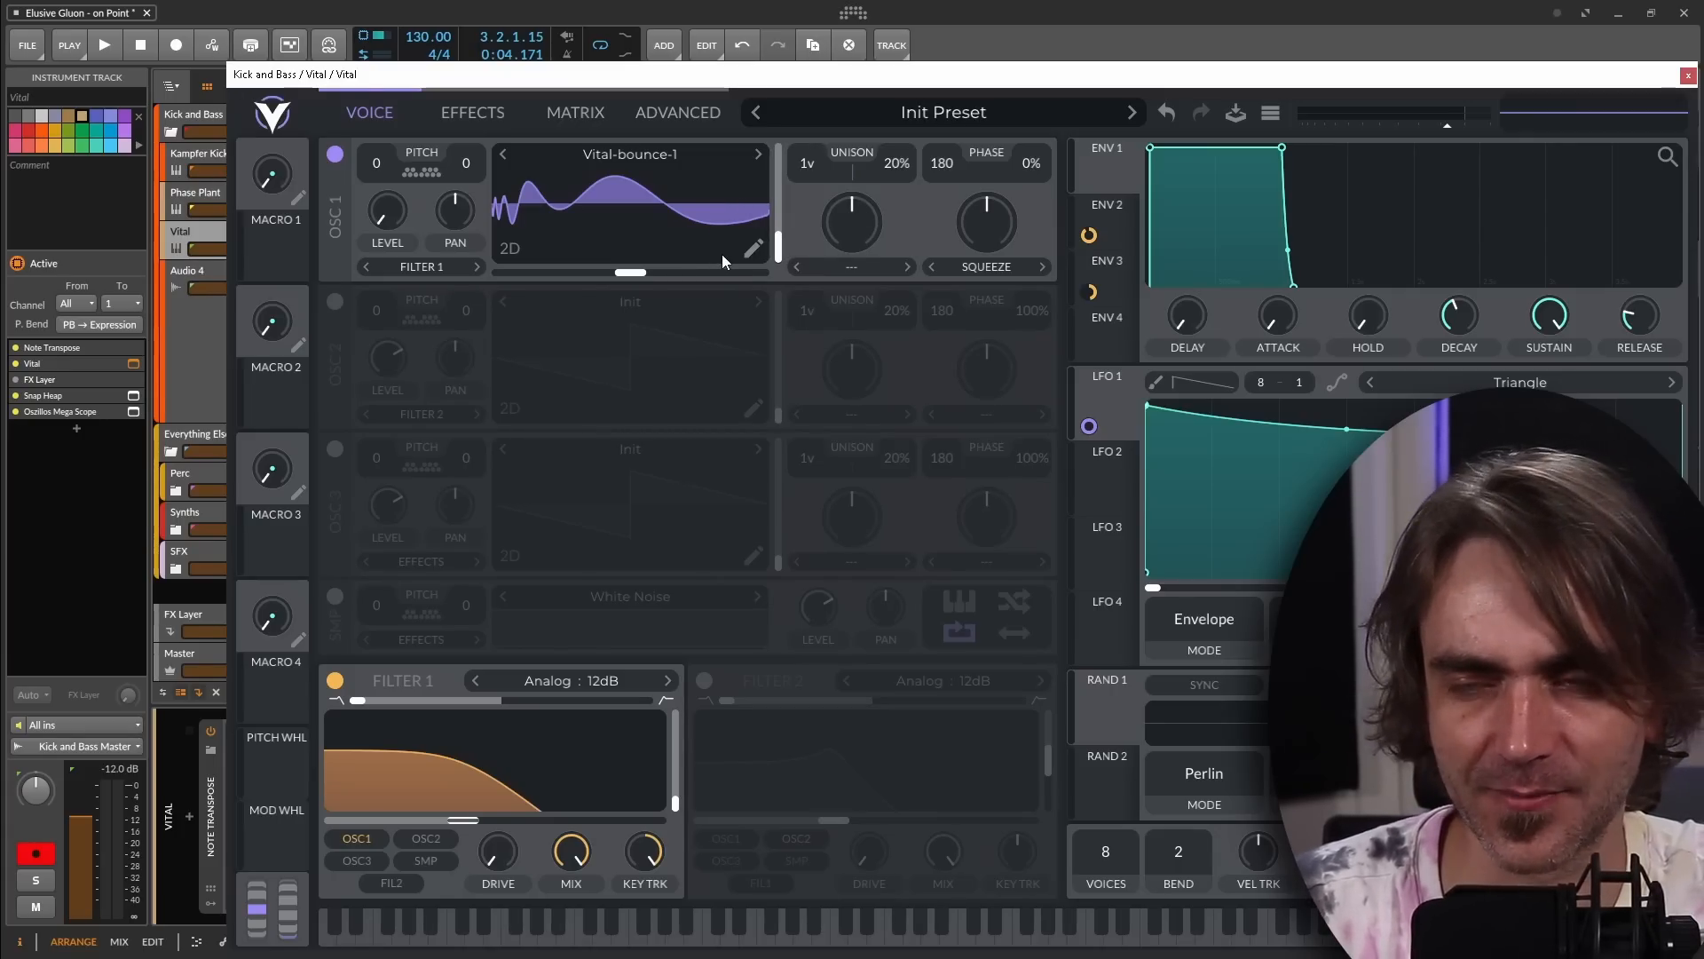
left_click_drag(1007, 242, 965, 230)
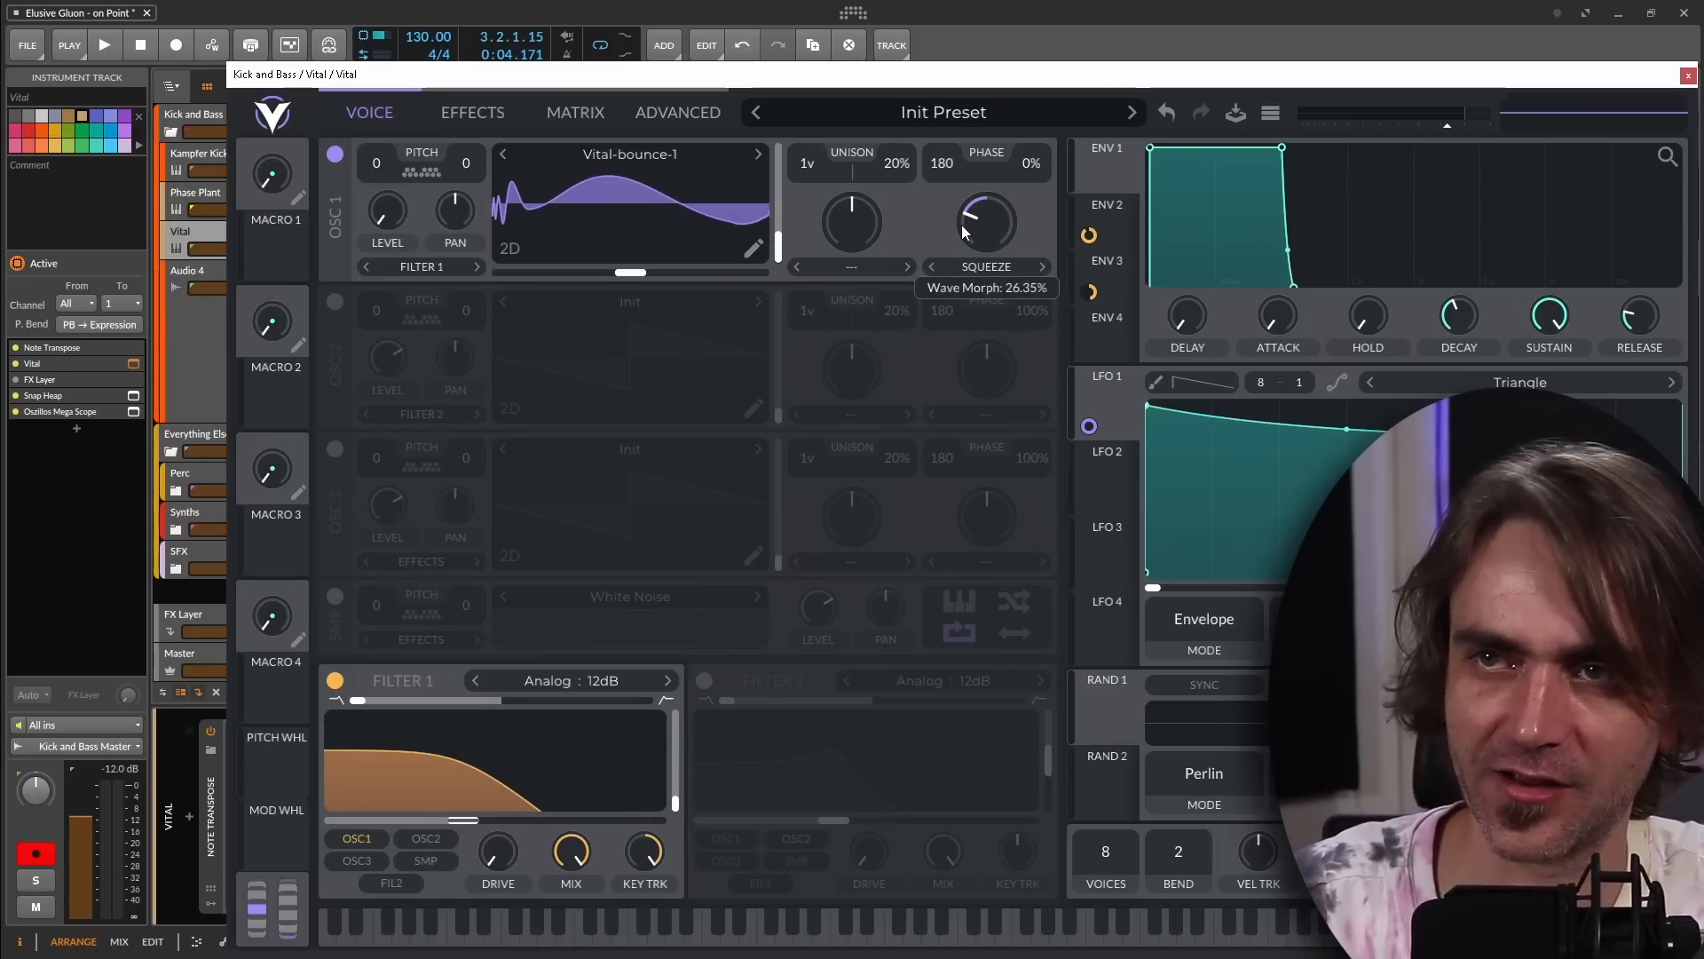
key("space")
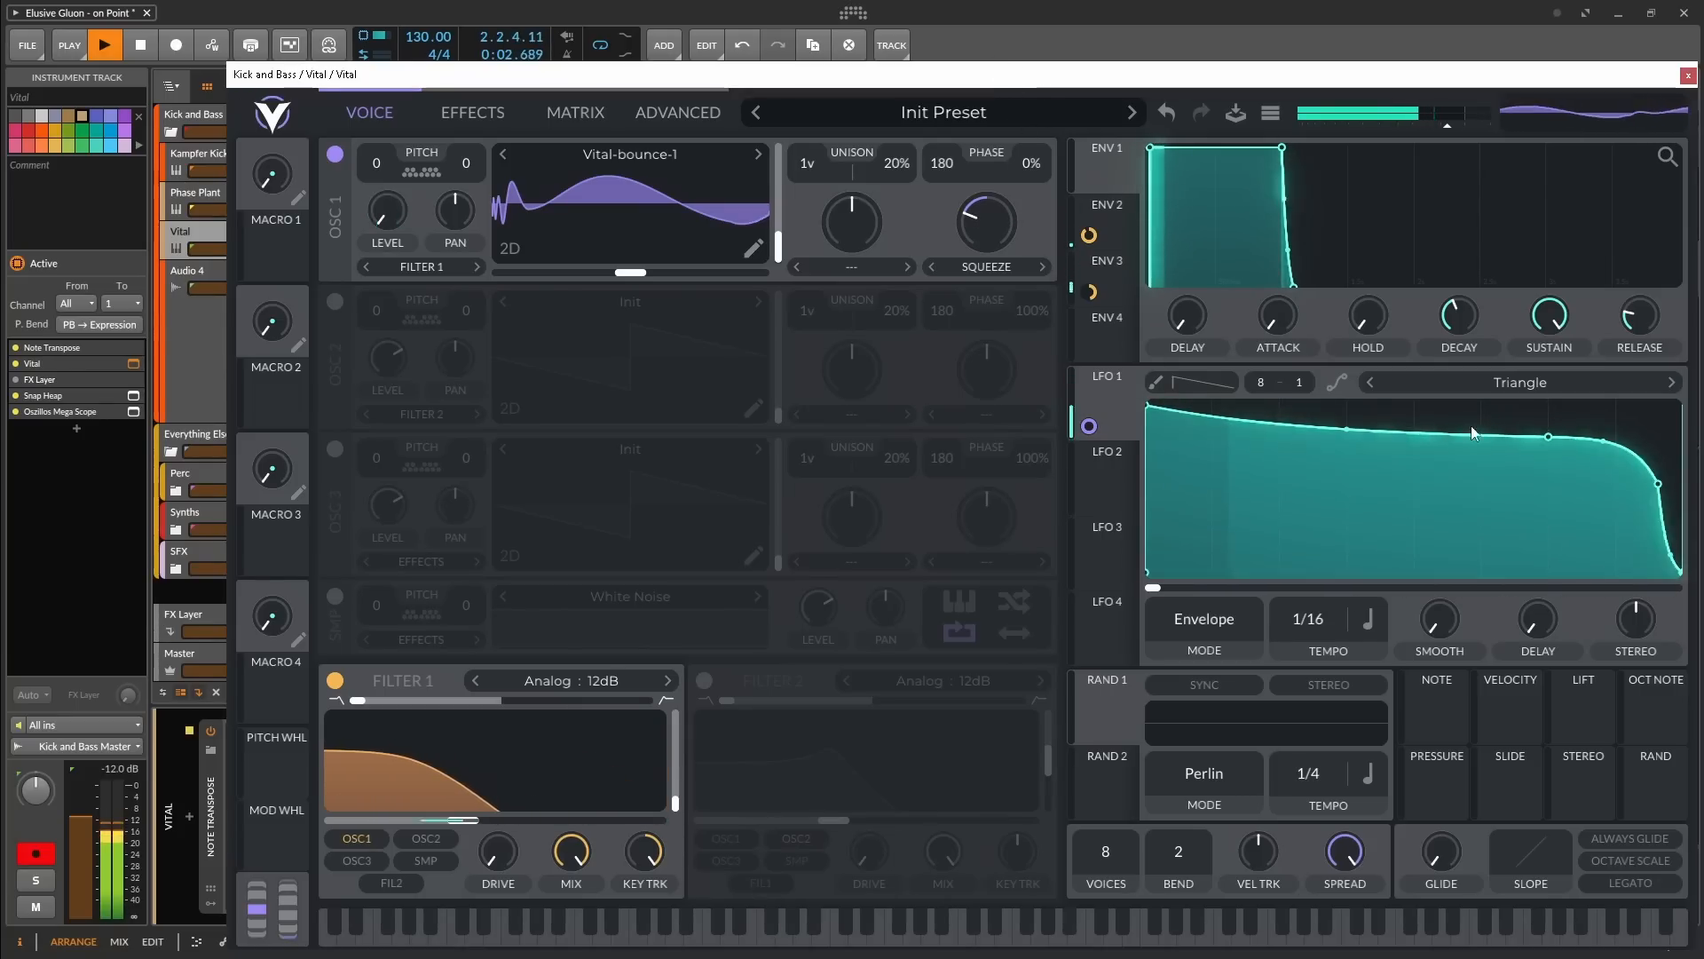
left_click_drag(1549, 450, 1634, 499)
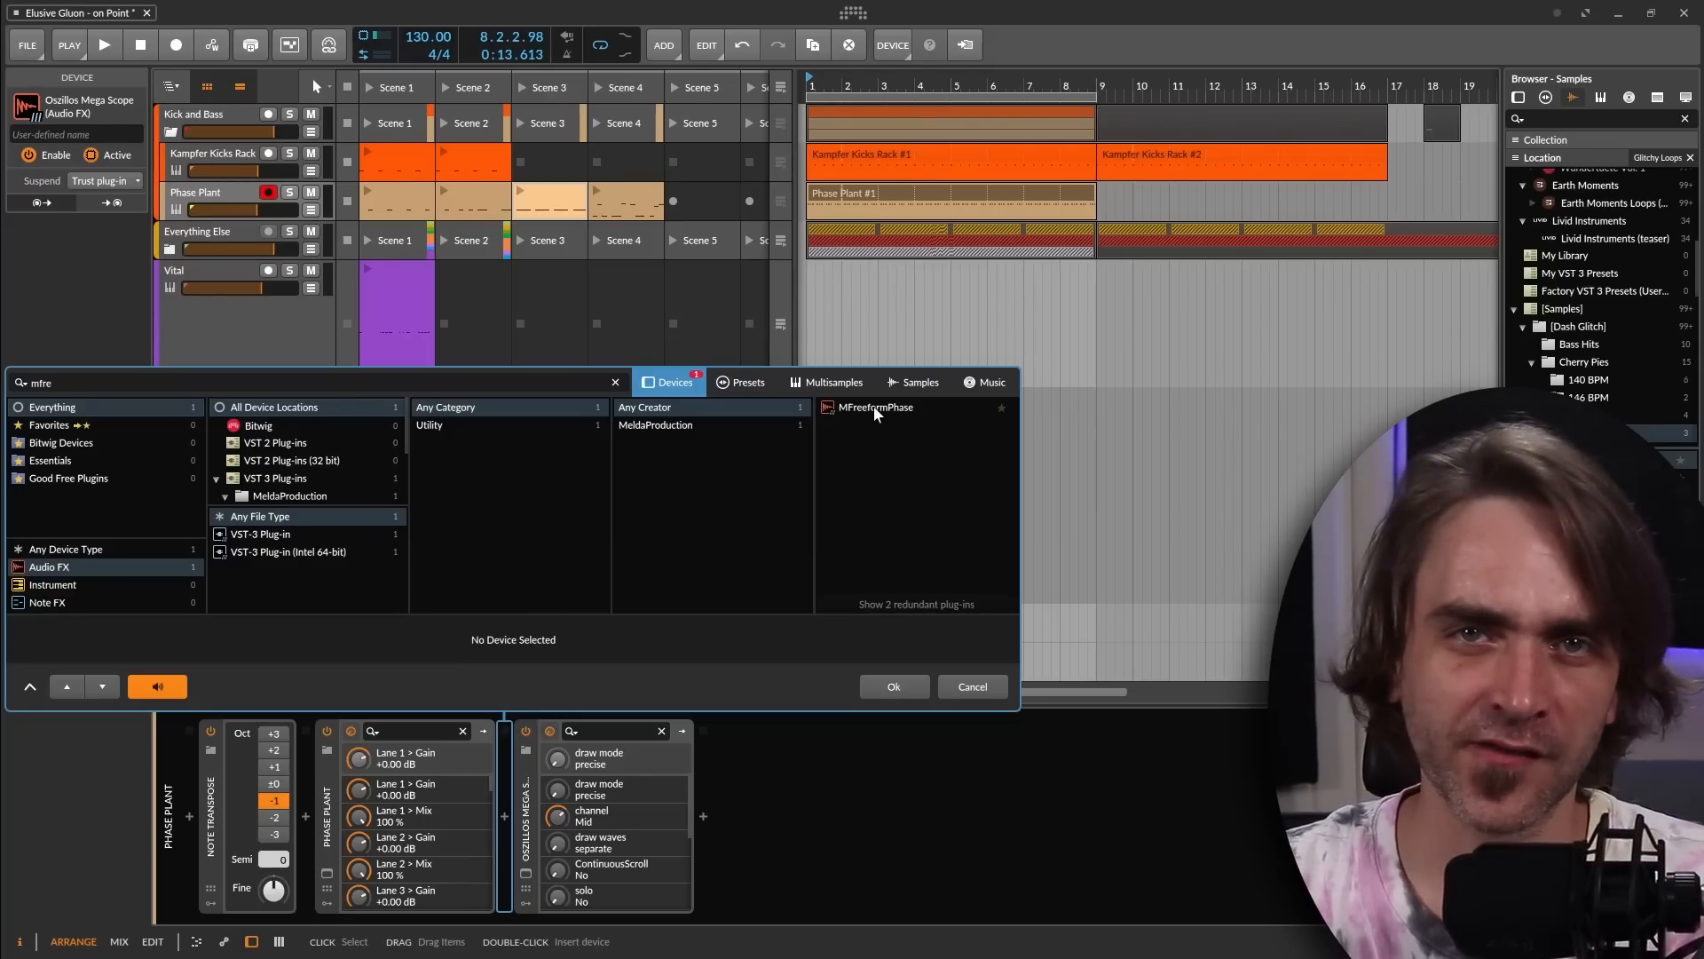
Insert MFreeformPhase between Phase Plant and Oszillos Mega Scope, and enlarge and reposition its window
left_click(873, 406)
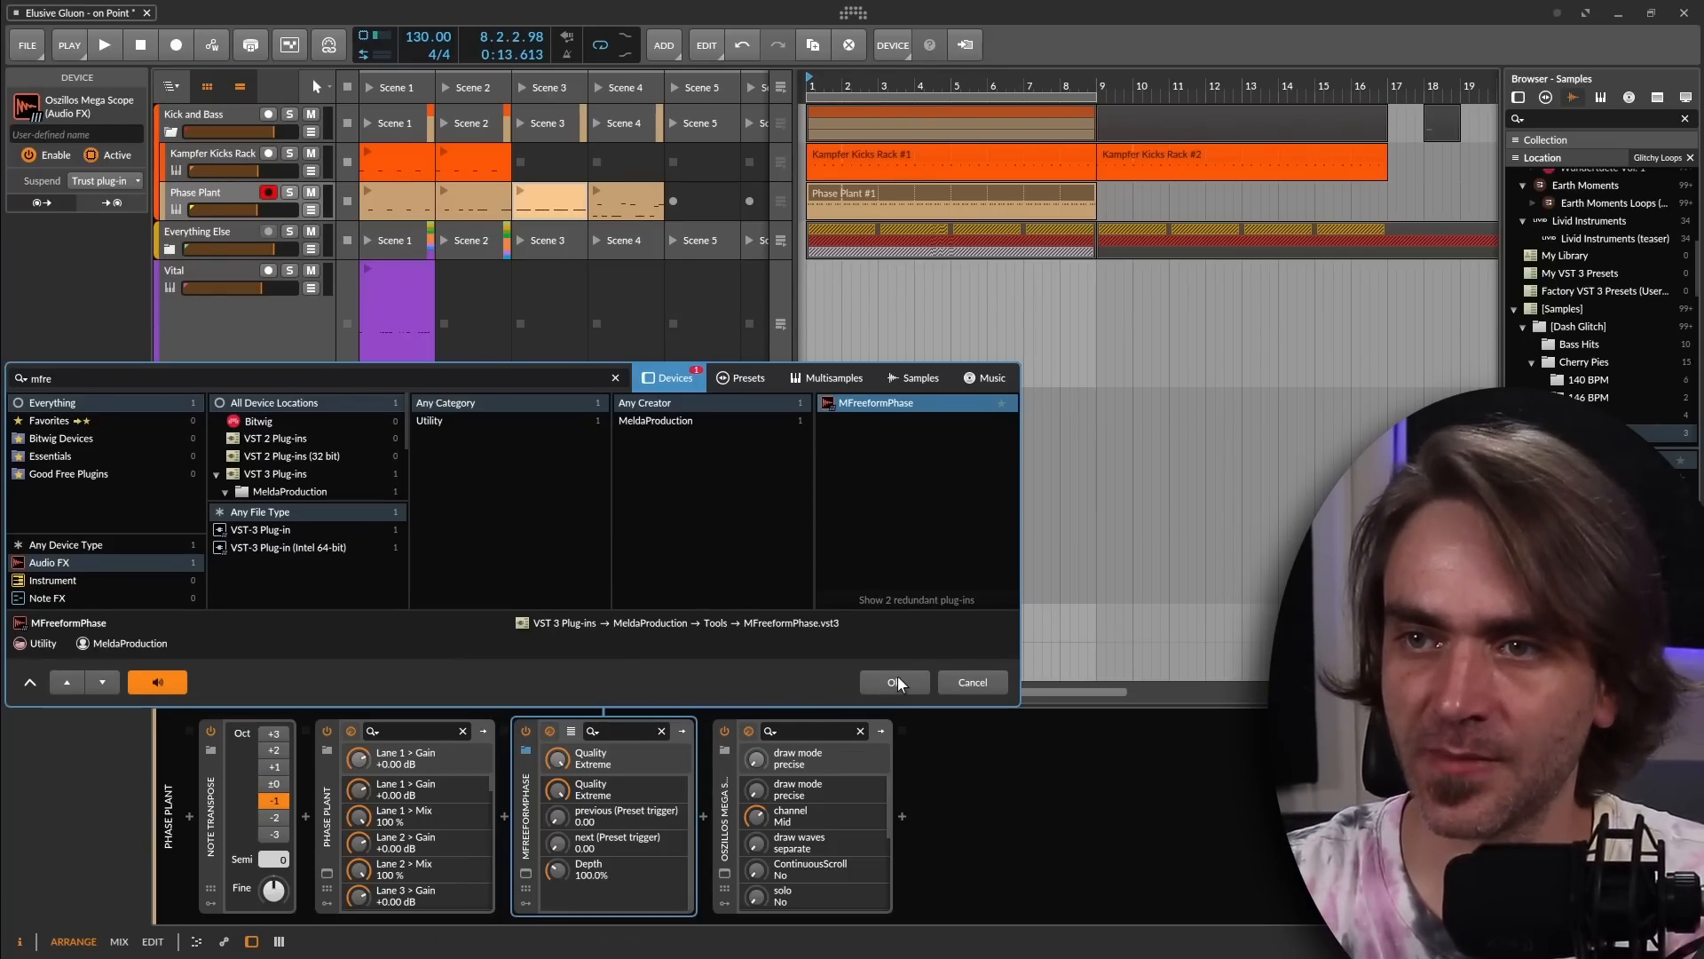
left_click(894, 686)
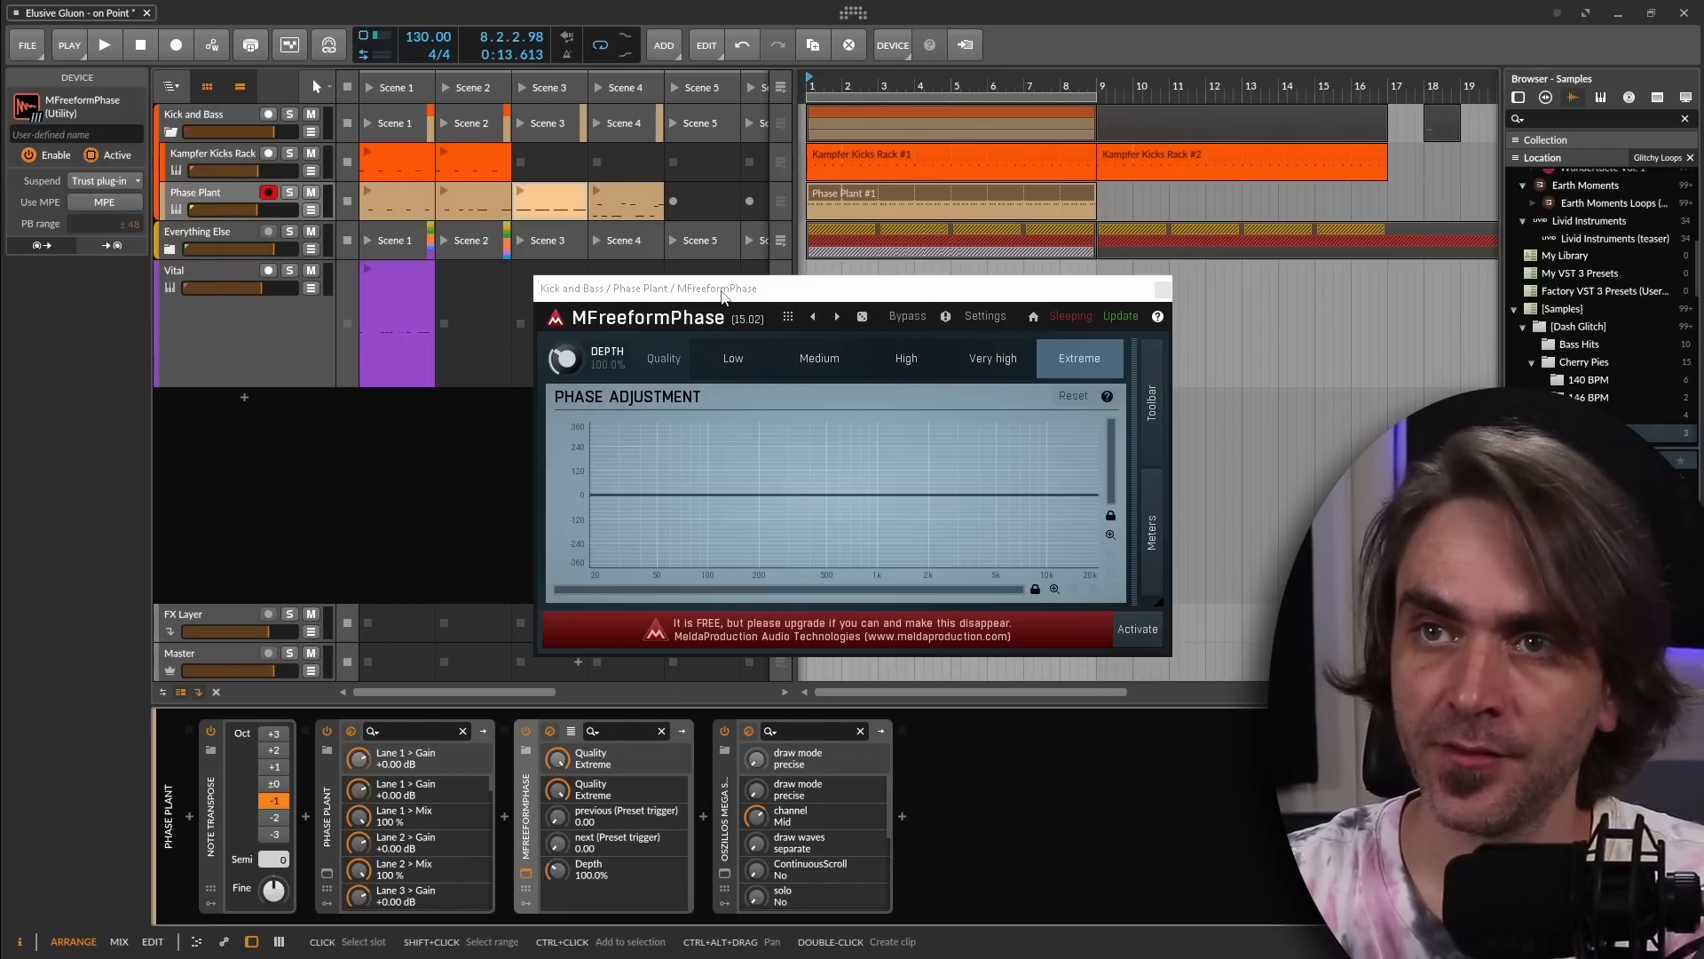
left_click_drag(723, 295, 617, 219)
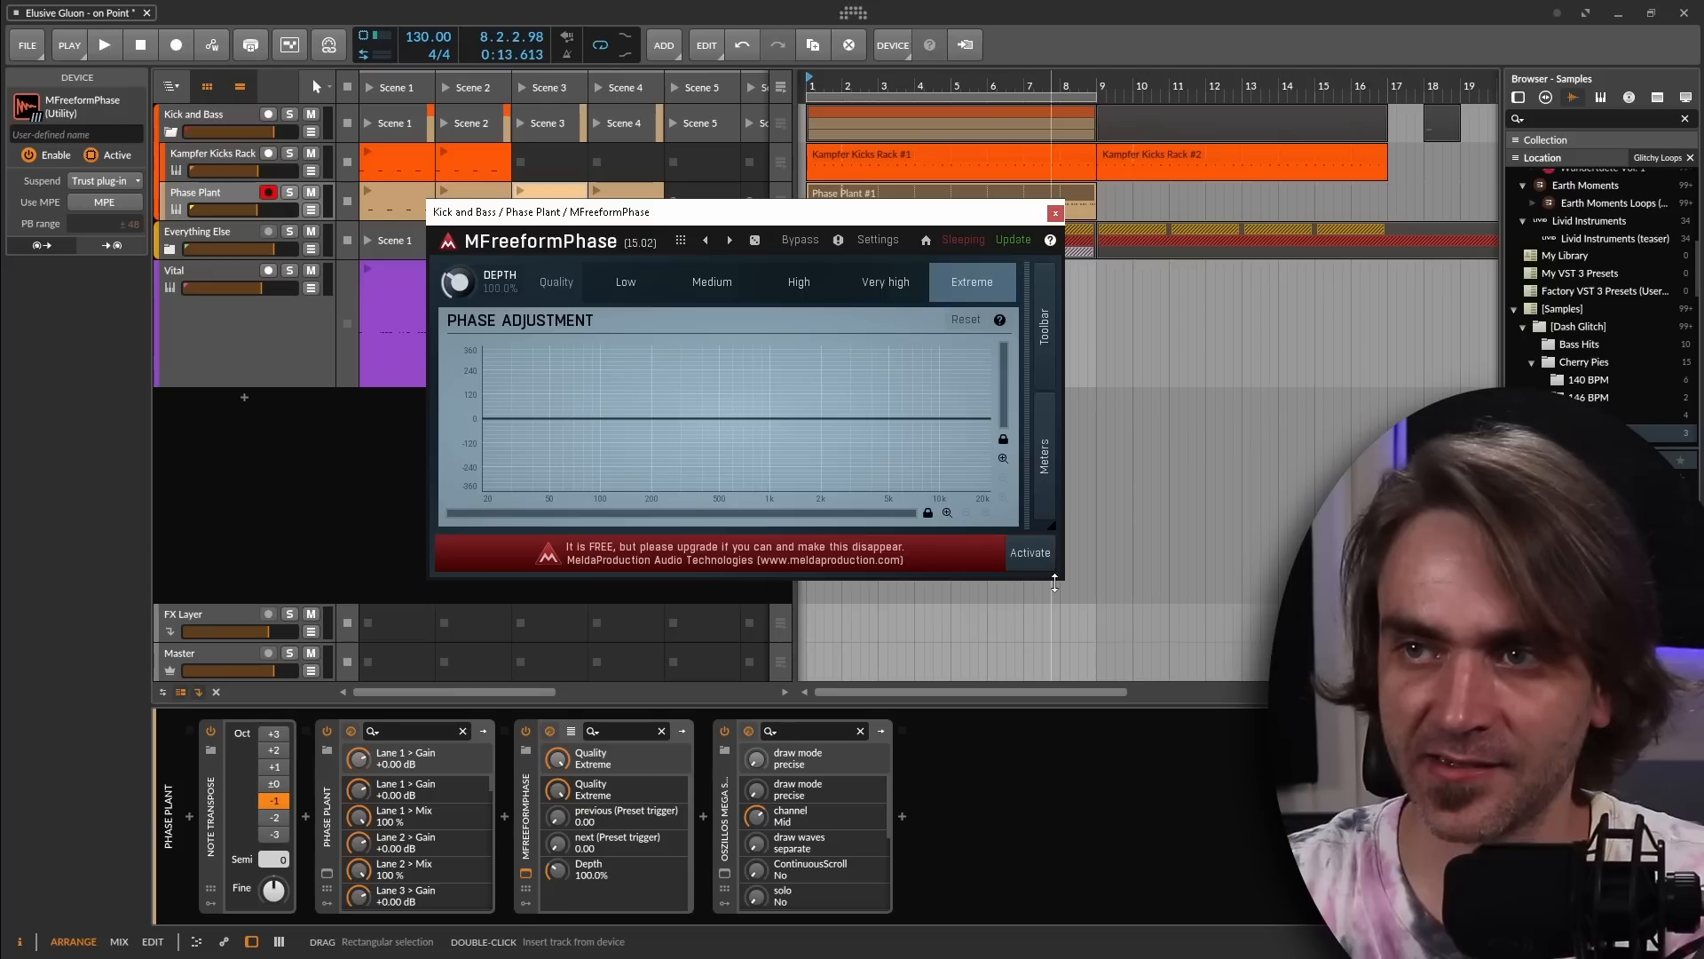
left_click_drag(1020, 582, 1020, 834)
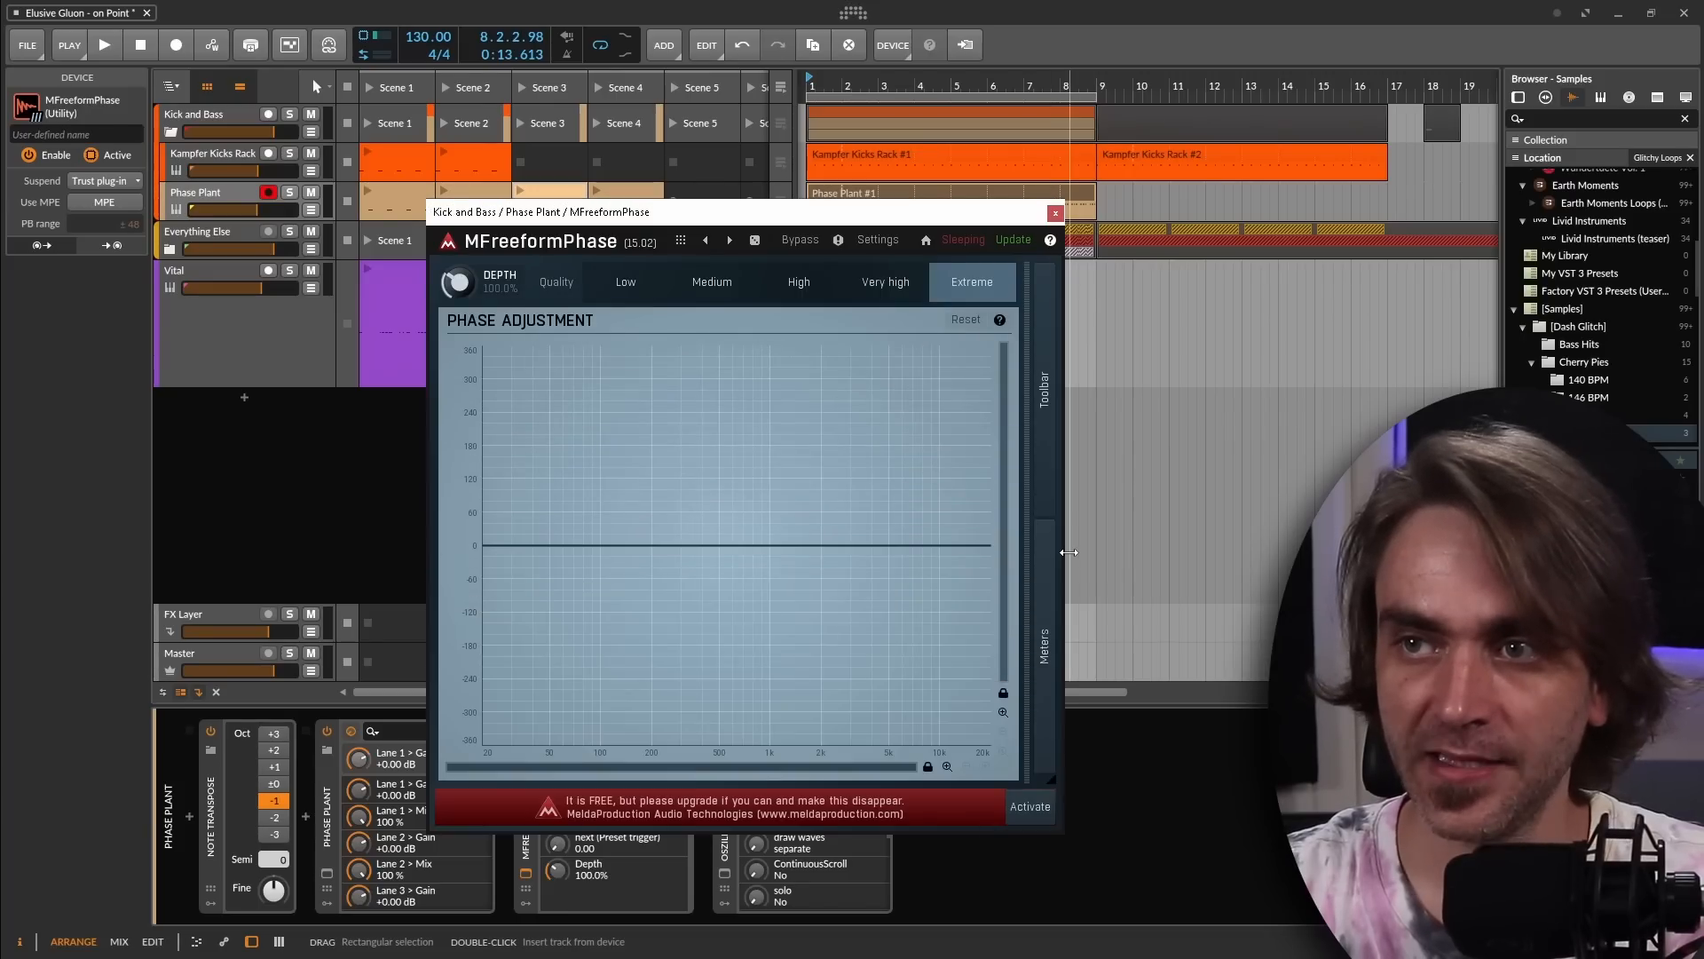
left_click_drag(584, 215, 250, 54)
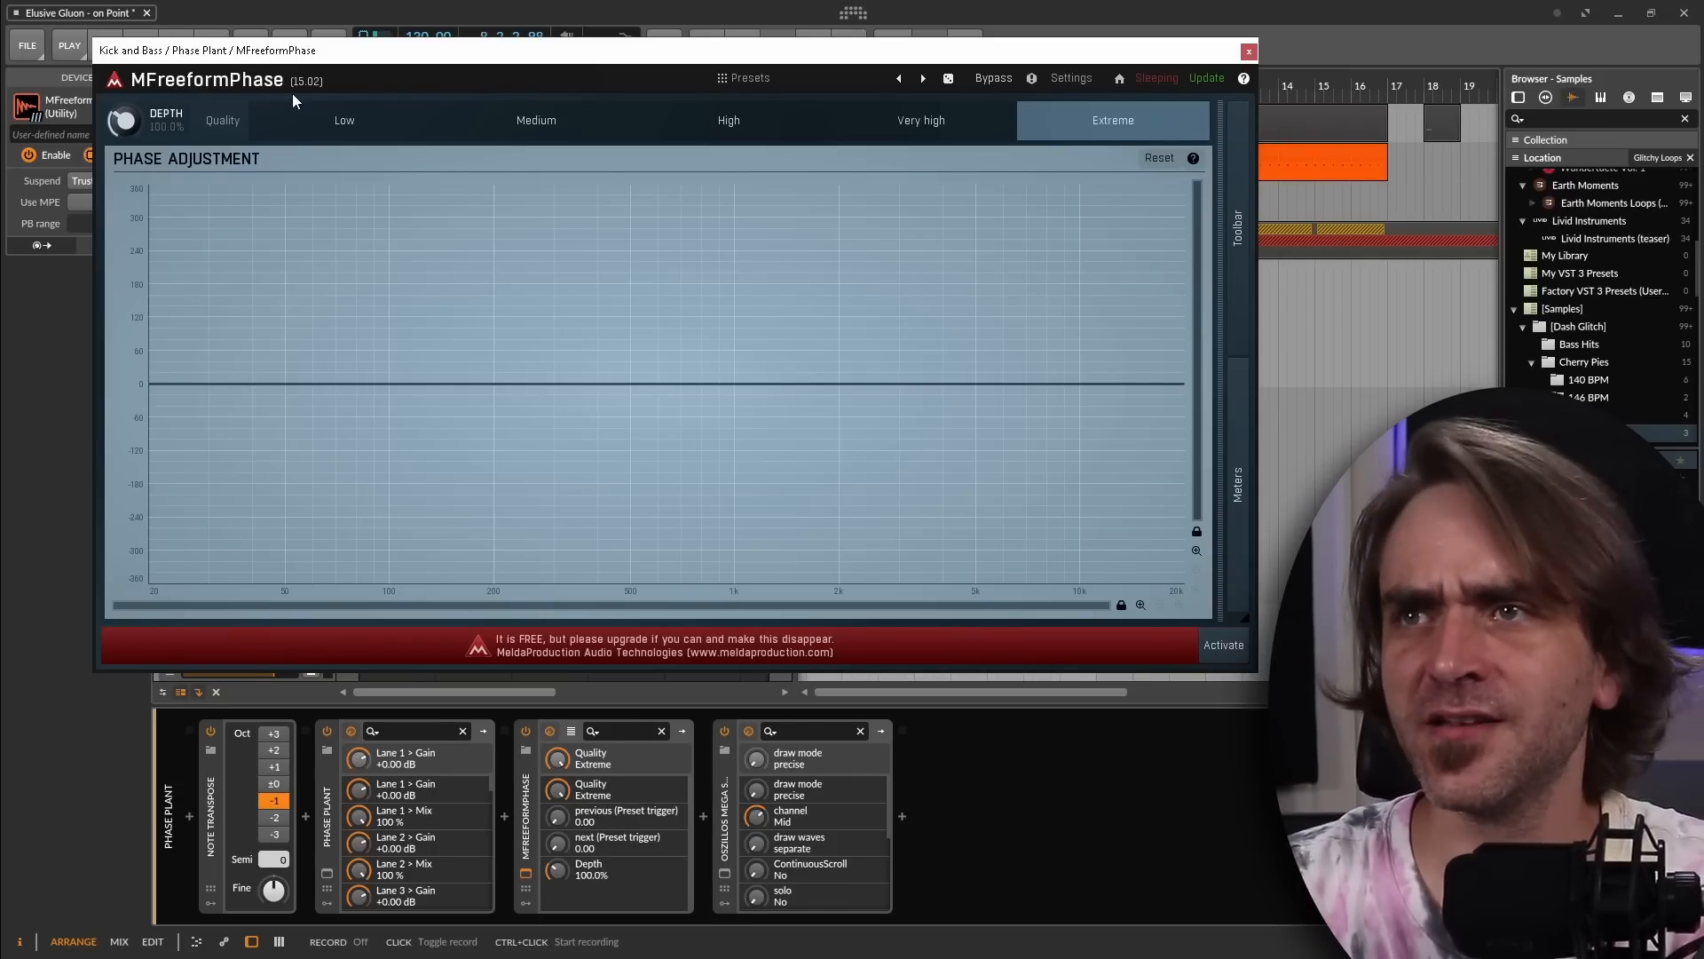
Draw freehand phase curves across the frequency range in MFreeformPhase, and turn off drawing mode for all points
mouse_move(263, 401)
left_mouse_down()
mouse_move(597, 189)
mouse_move(993, 536)
mouse_move(1166, 429)
left_mouse_up()
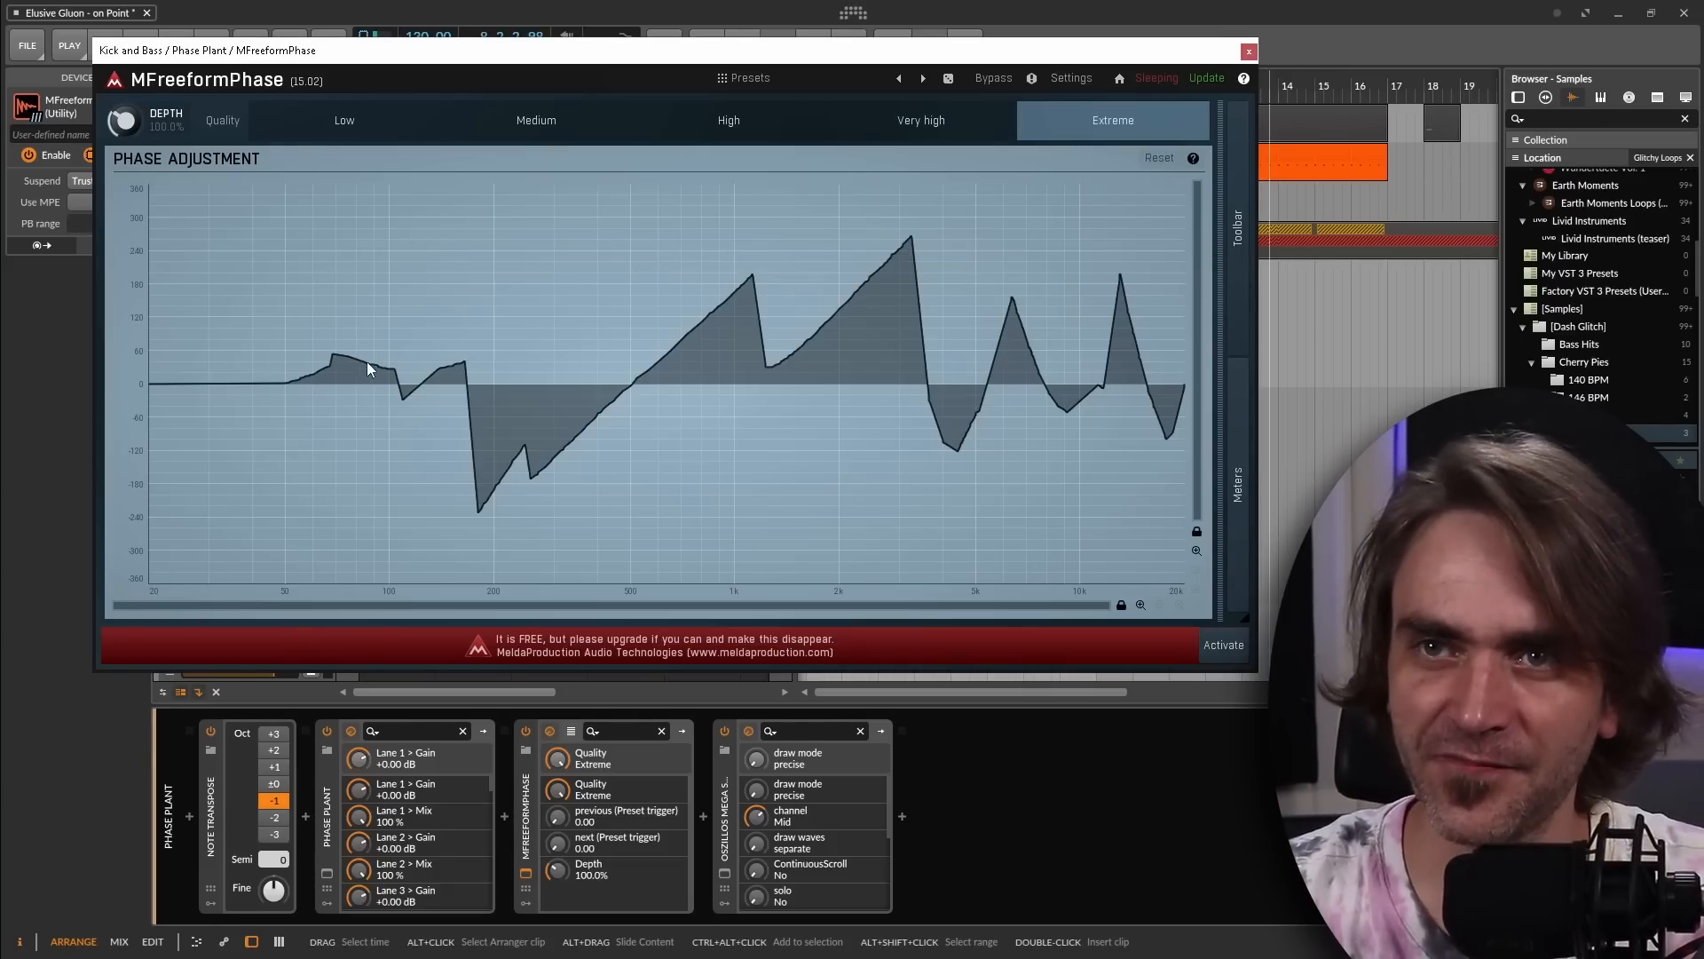
mouse_move(321, 367)
left_mouse_down()
mouse_move(513, 455)
mouse_move(1052, 291)
left_mouse_up()
right_click(401, 339)
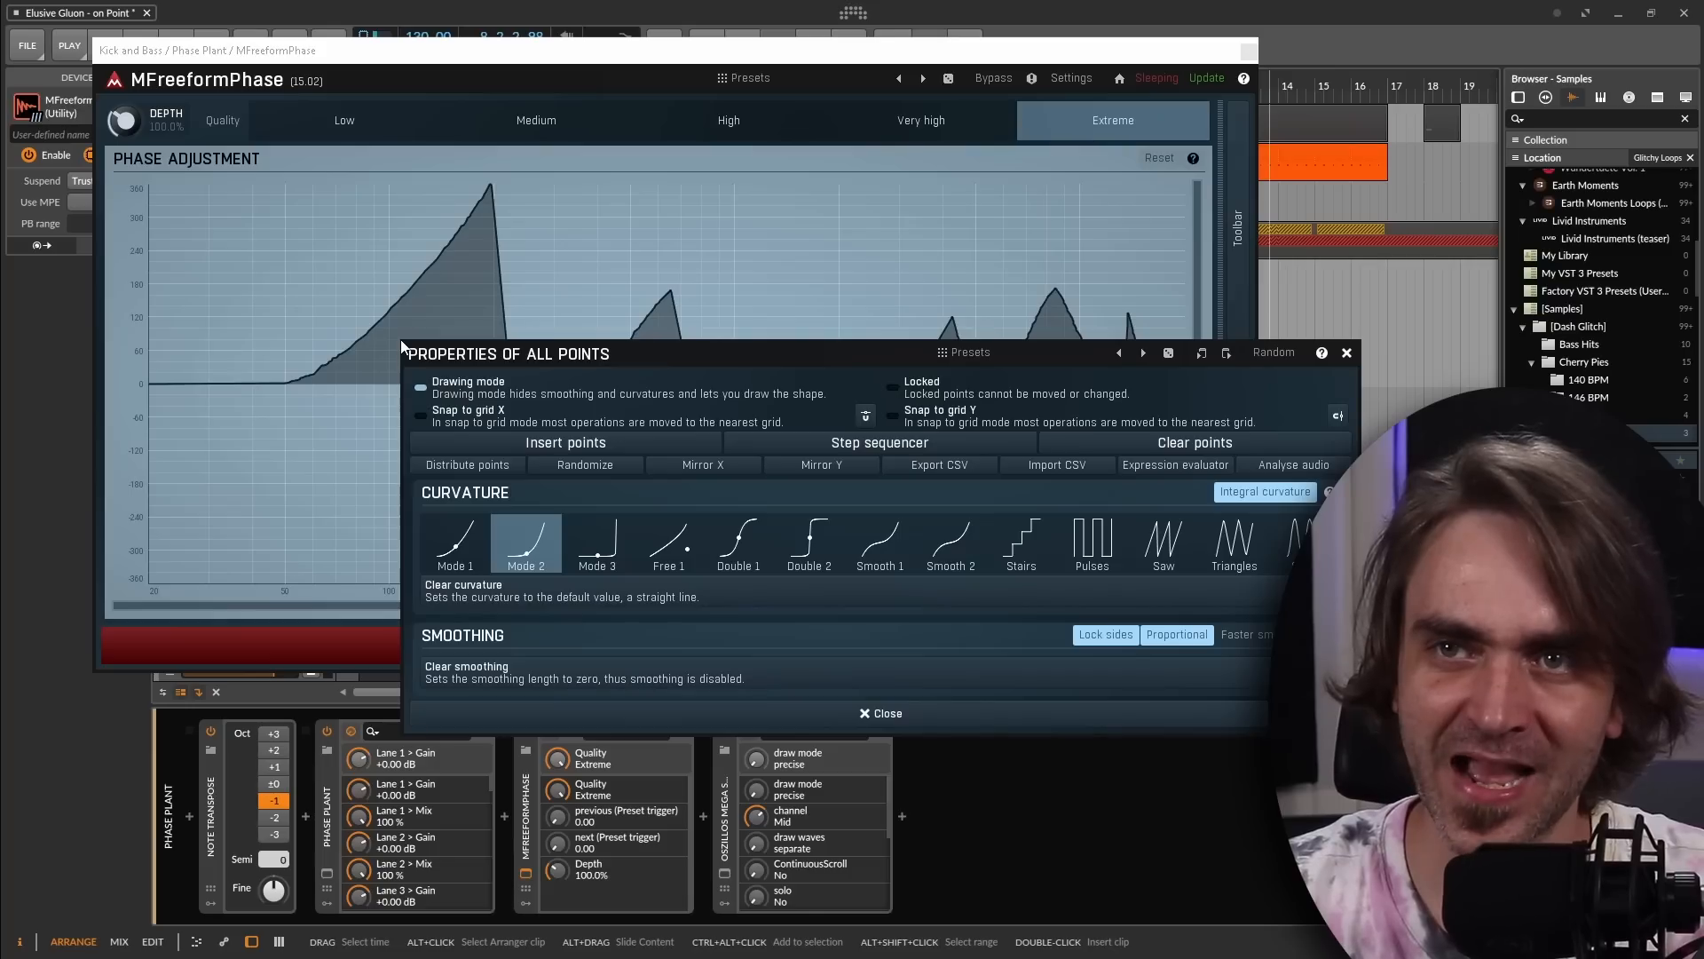
left_click(421, 388)
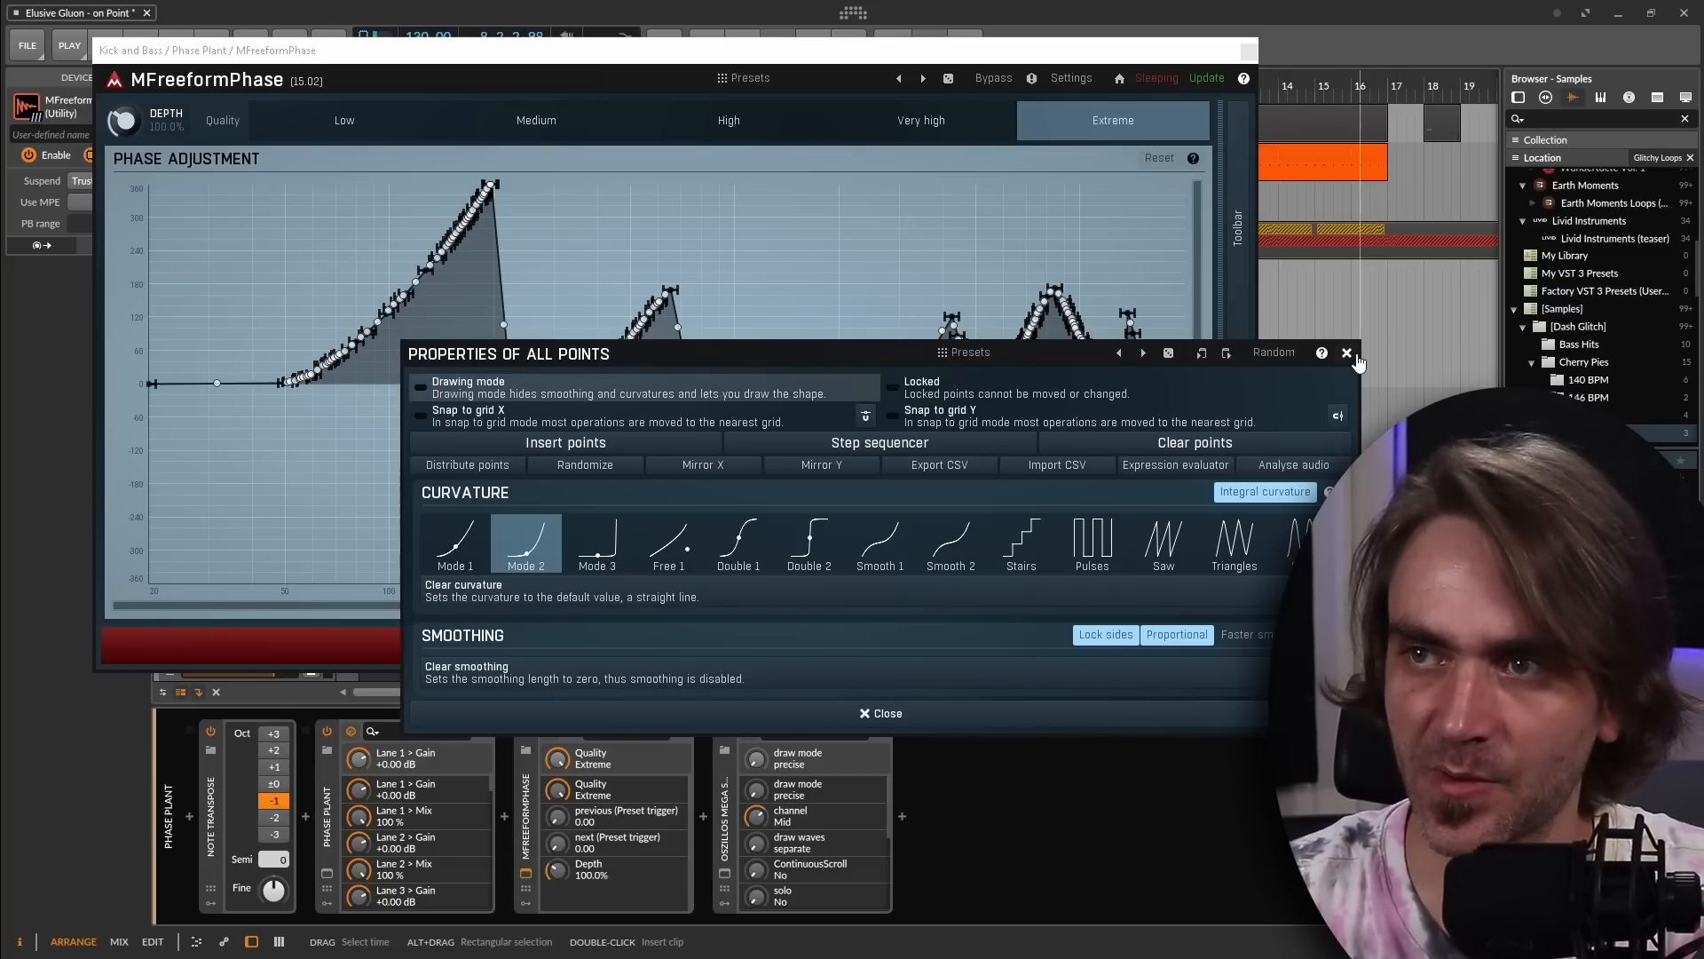
On a cleared phase graph, add a point, bend its low-frequency segment into an exponential curve, and pull the point down to -360 degrees
double_click(543, 384)
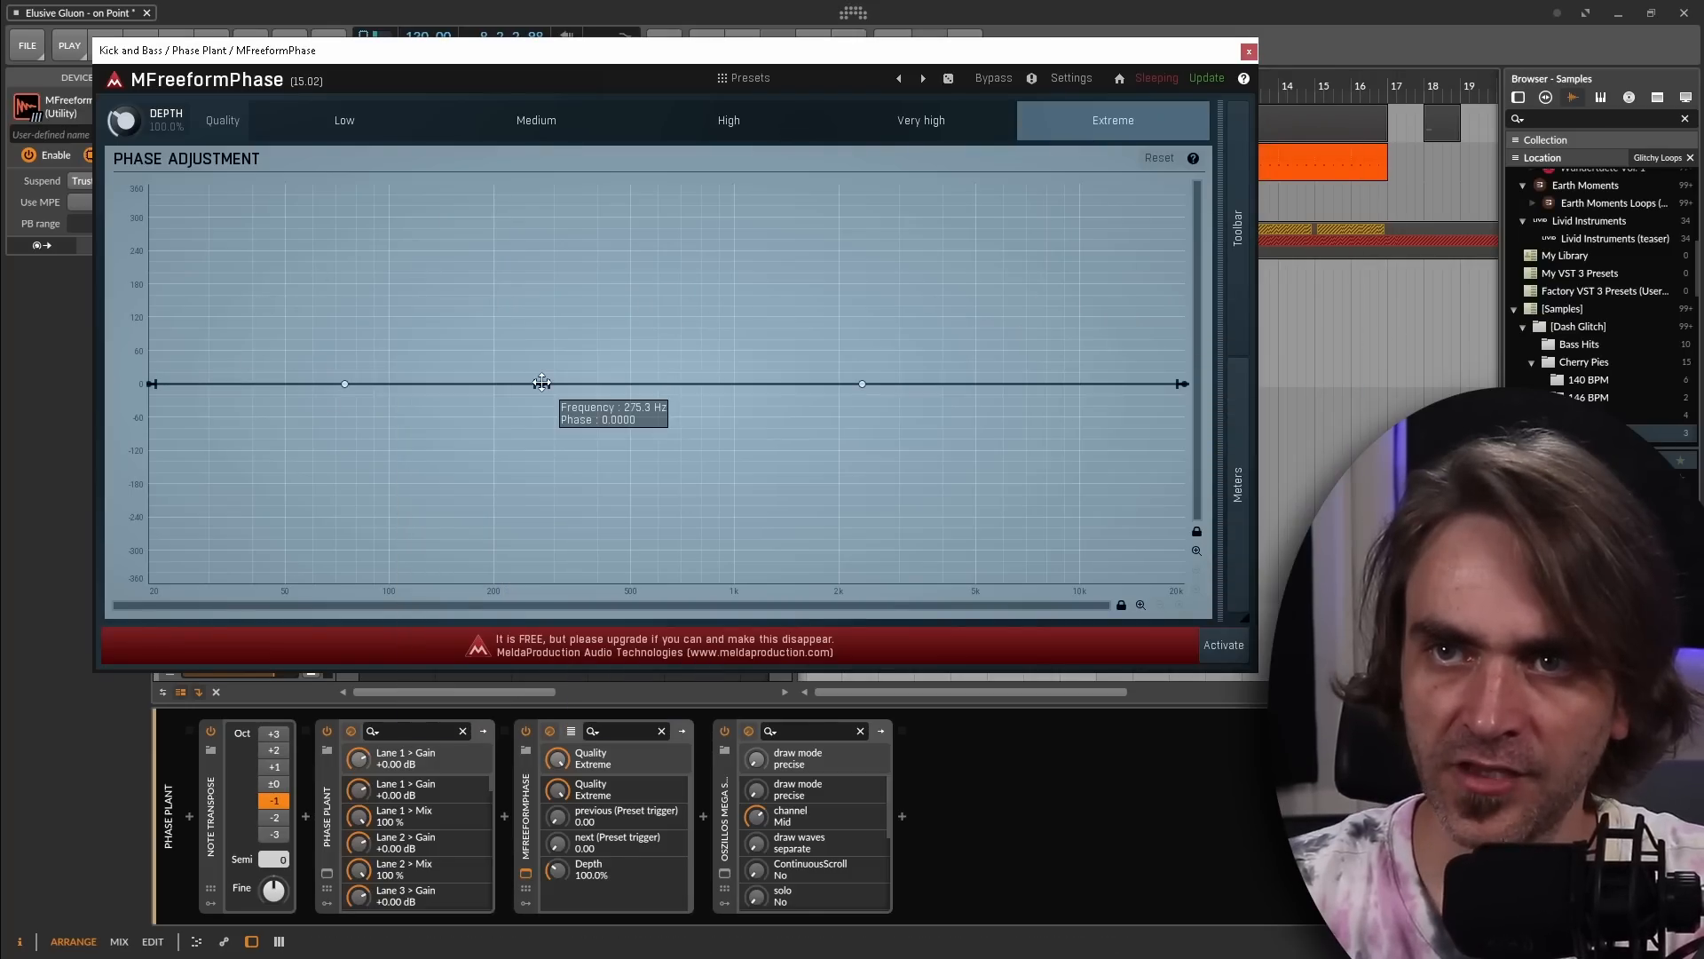
left_click_drag(543, 383, 596, 125)
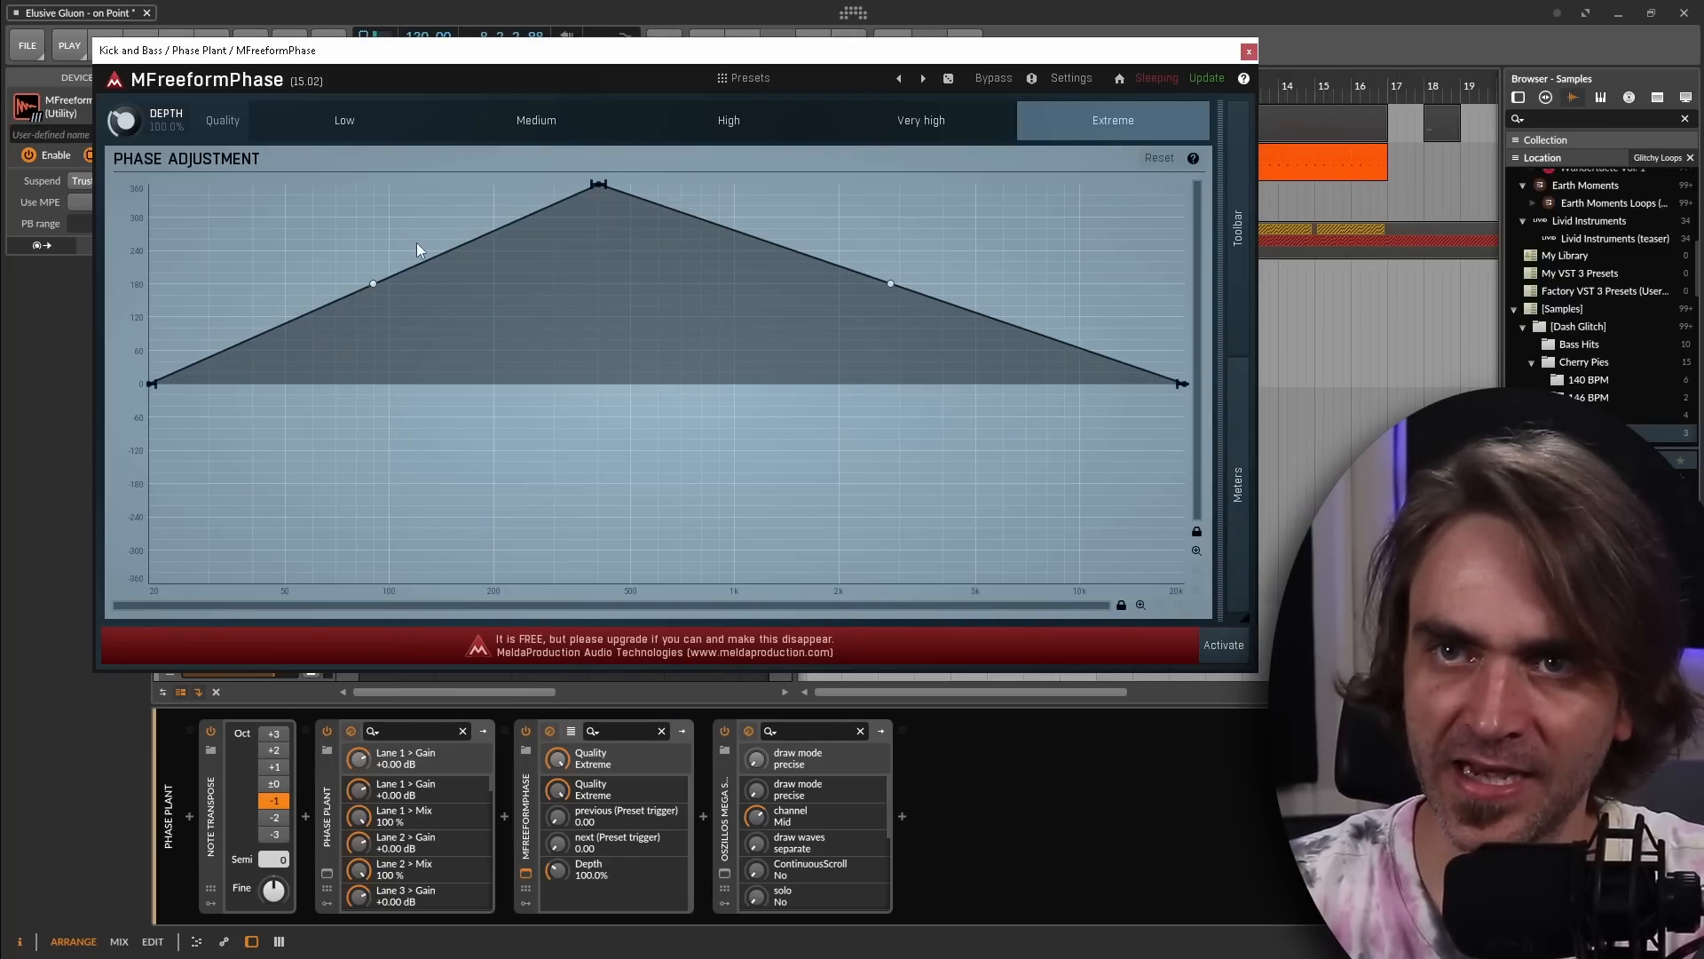
left_click_drag(375, 290, 374, 370)
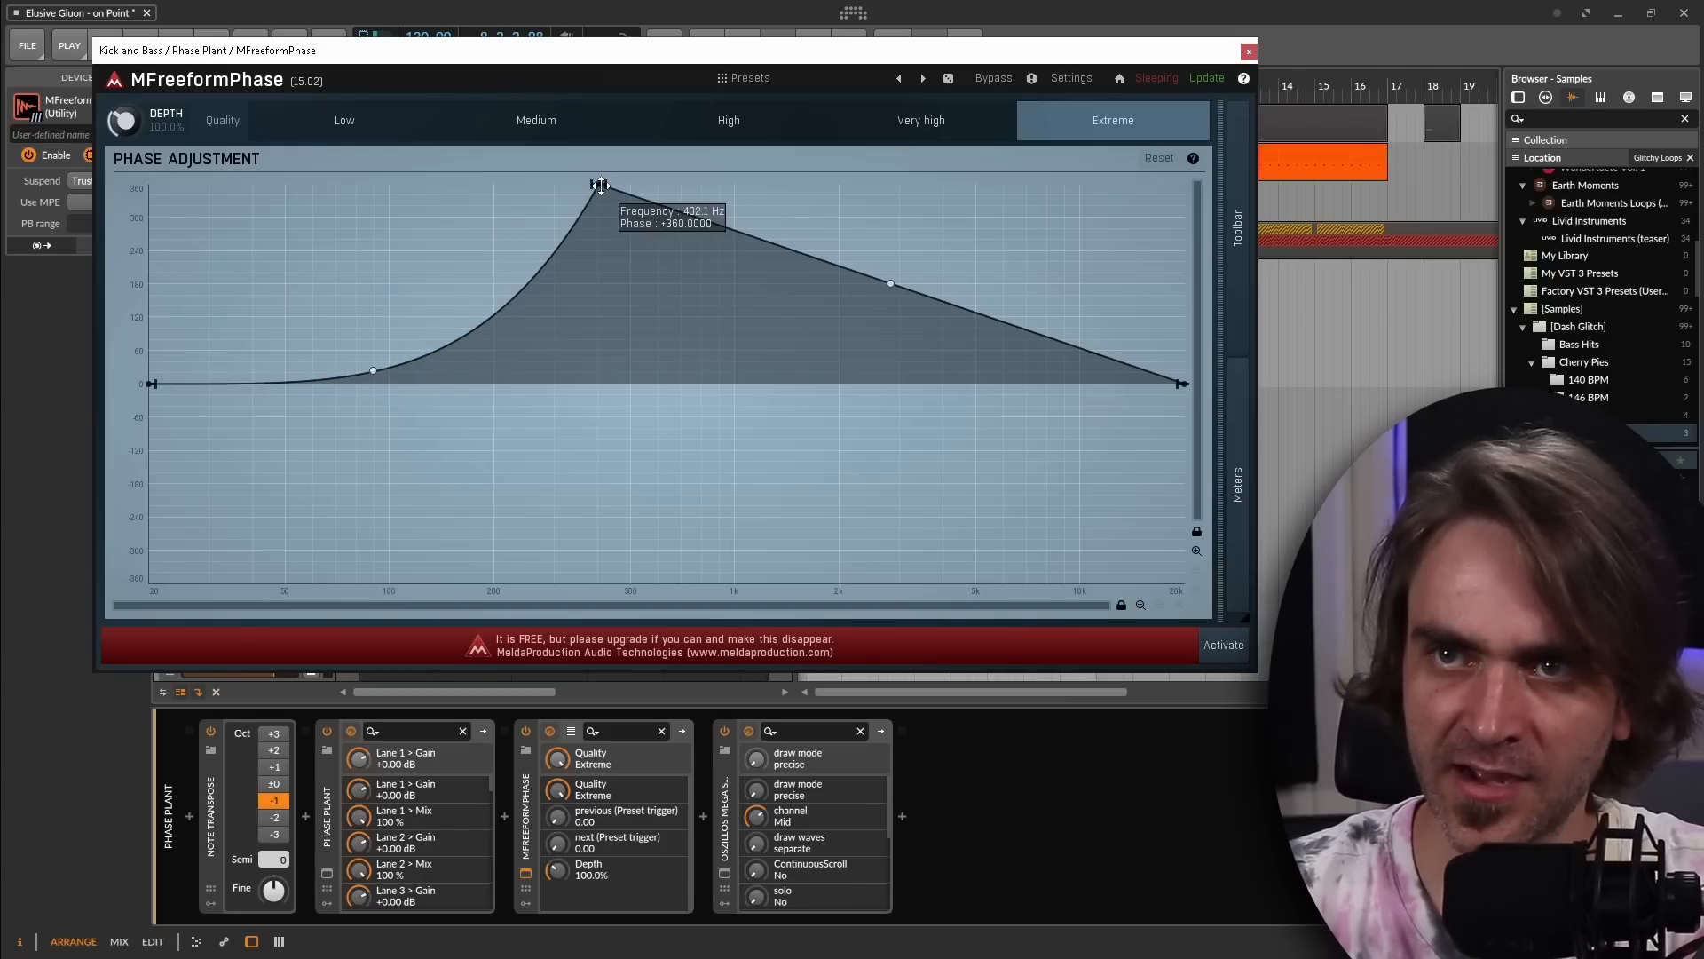
left_click_drag(594, 205, 555, 631)
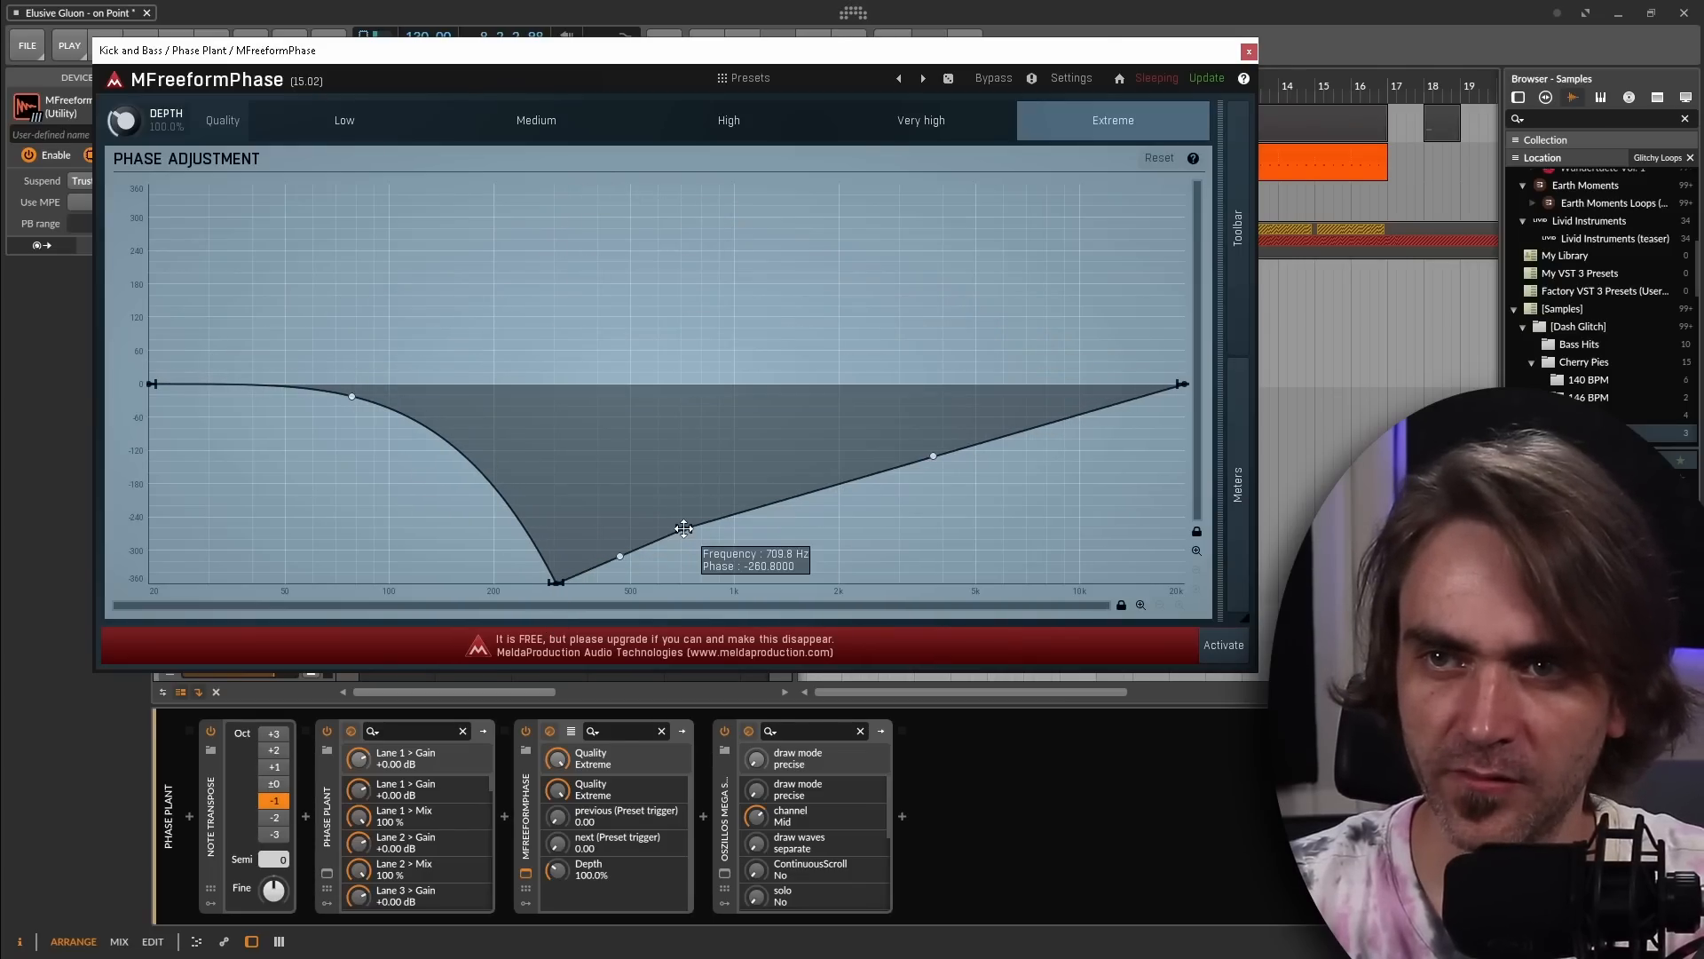
Place a second phase point at +360 degrees directly above the first, curve its falling segment, and shift both points to about 200 Hz
left_click_drag(684, 529, 465, 7)
left_click_drag(870, 291, 650, 471)
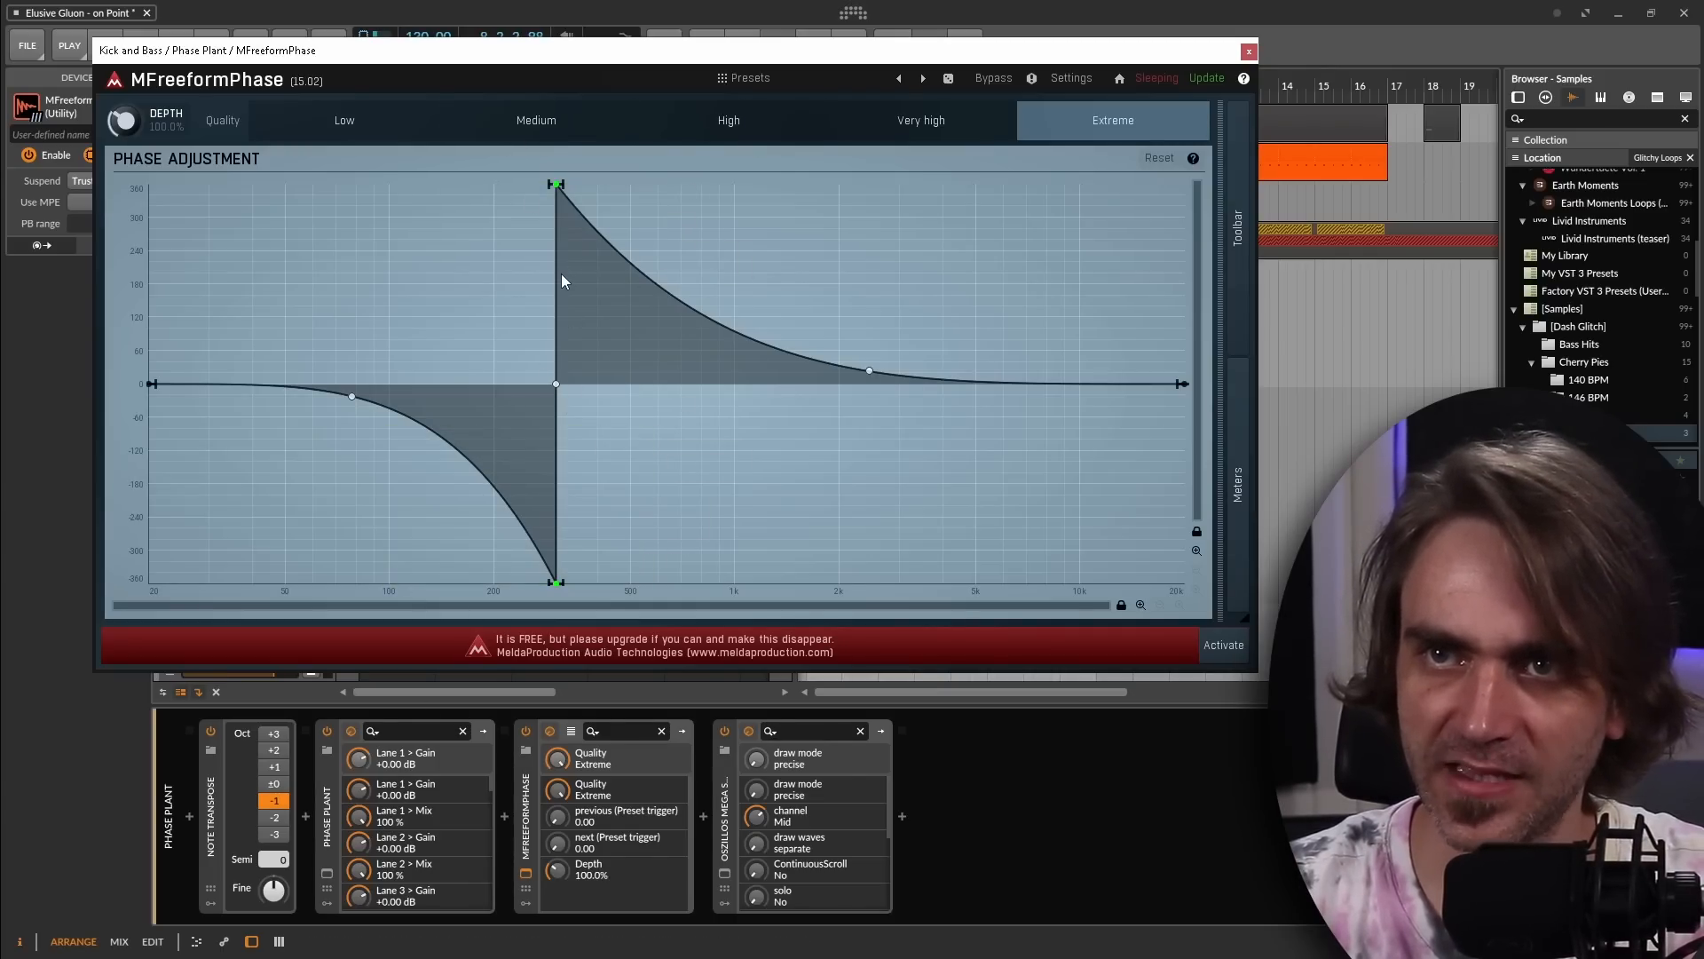
left_click_drag(573, 184, 506, 184)
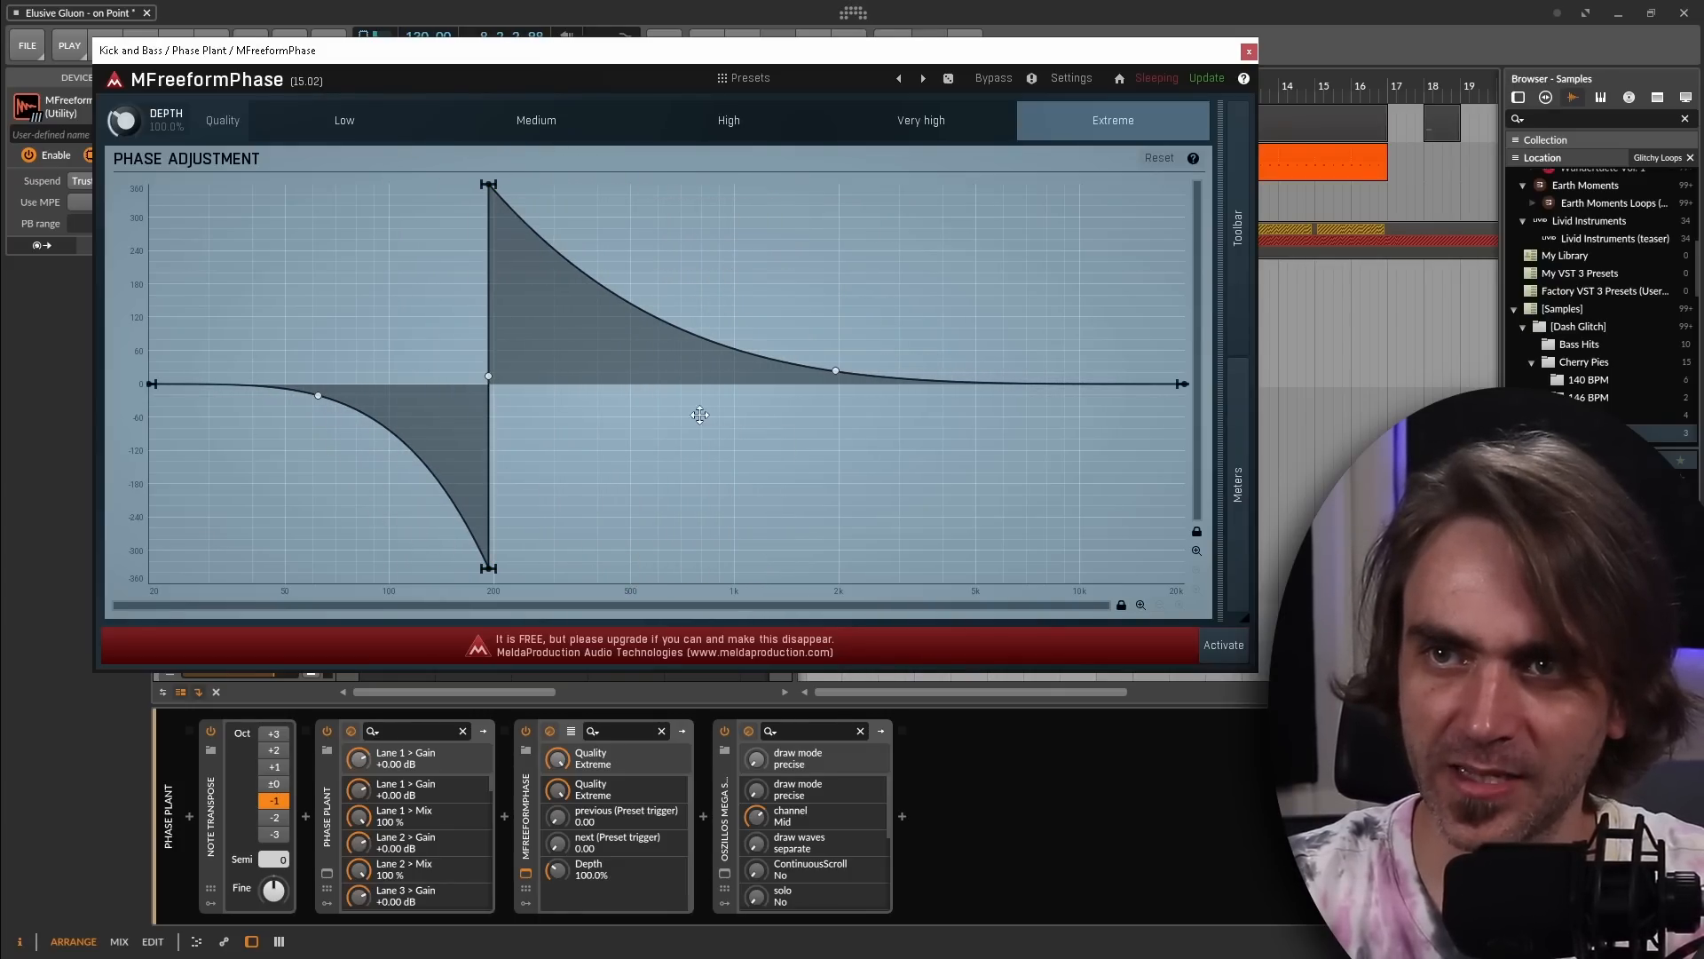
Add a phase point at -360 degrees near 740 Hz and a second one at +360 degrees directly above it
left_click(699, 415)
left_click_drag(701, 450, 691, 712)
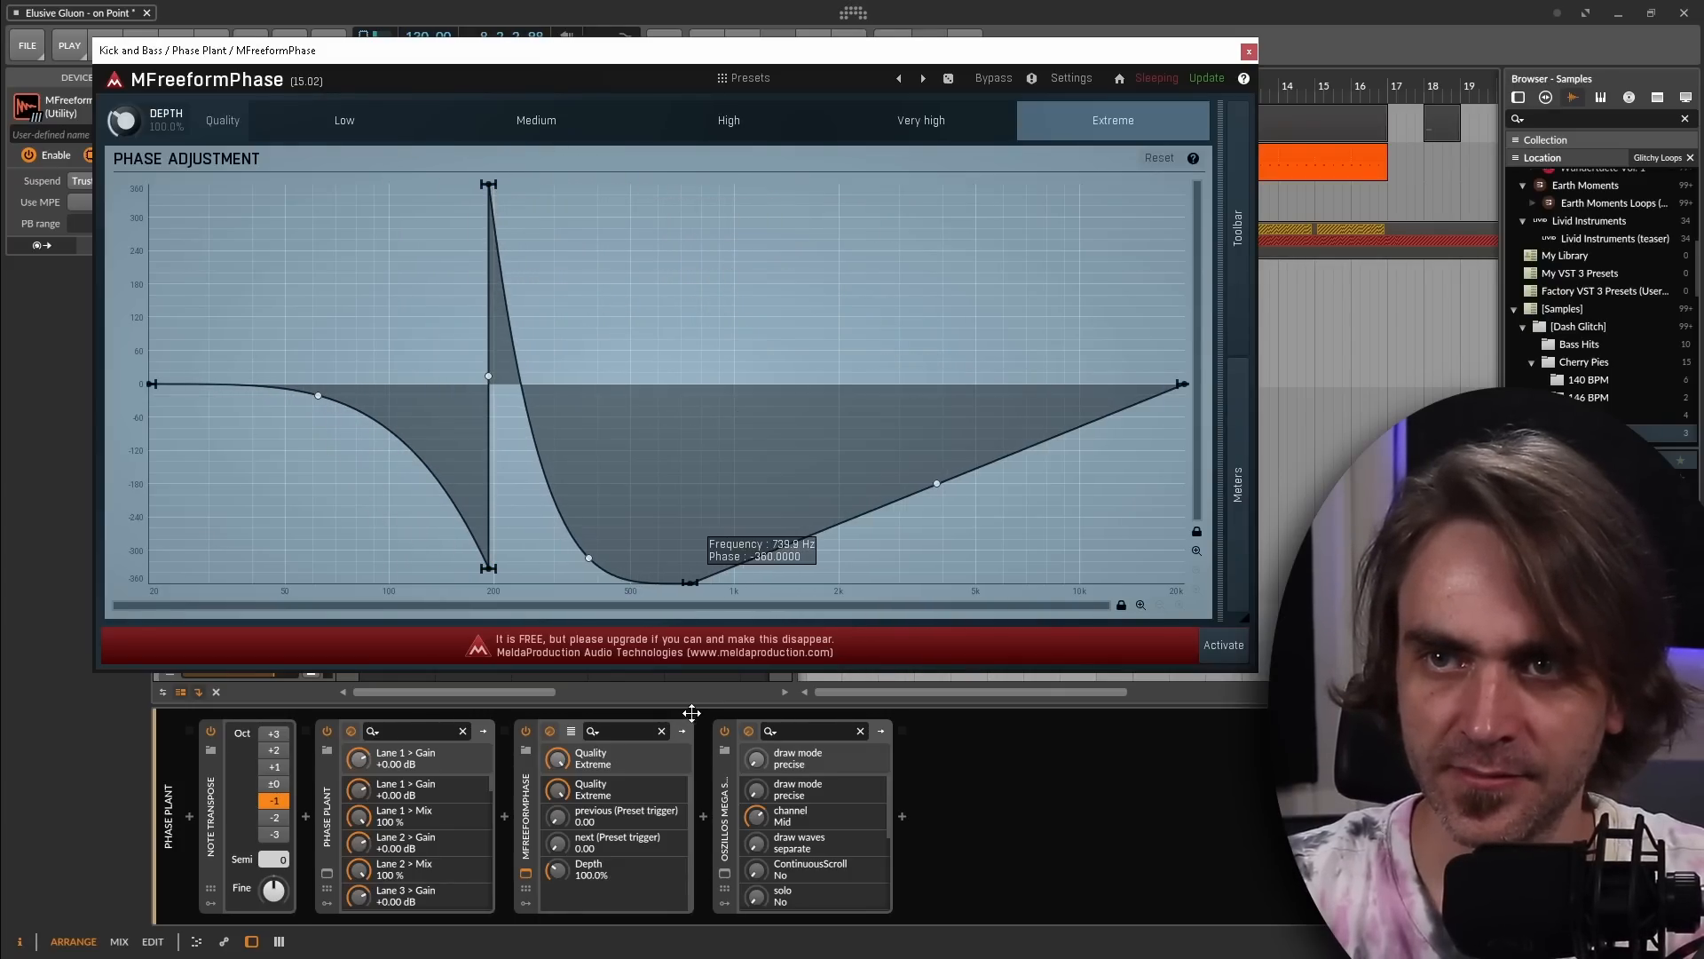
double_click(719, 238)
left_click_drag(717, 237, 590, 19)
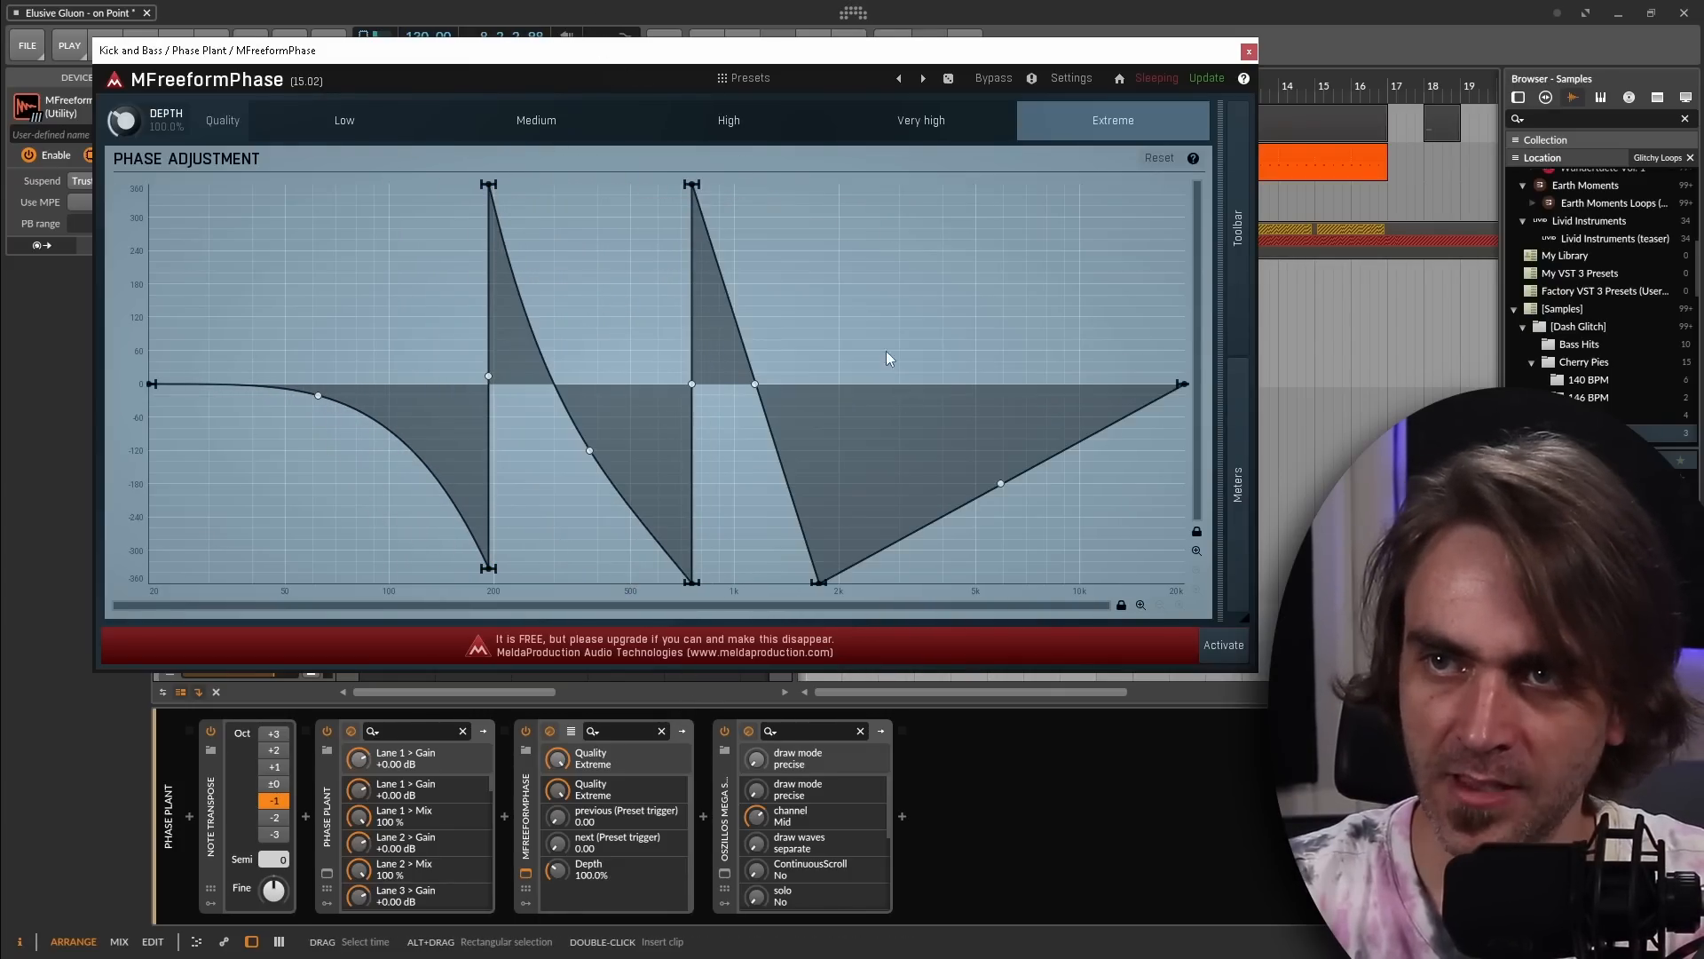
Place another +360 degree point above the -360 degree point just below 2 kHz, and bend its falling high-frequency segment into an exponential curve
double_click(885, 340)
left_click_drag(884, 340, 818, 183)
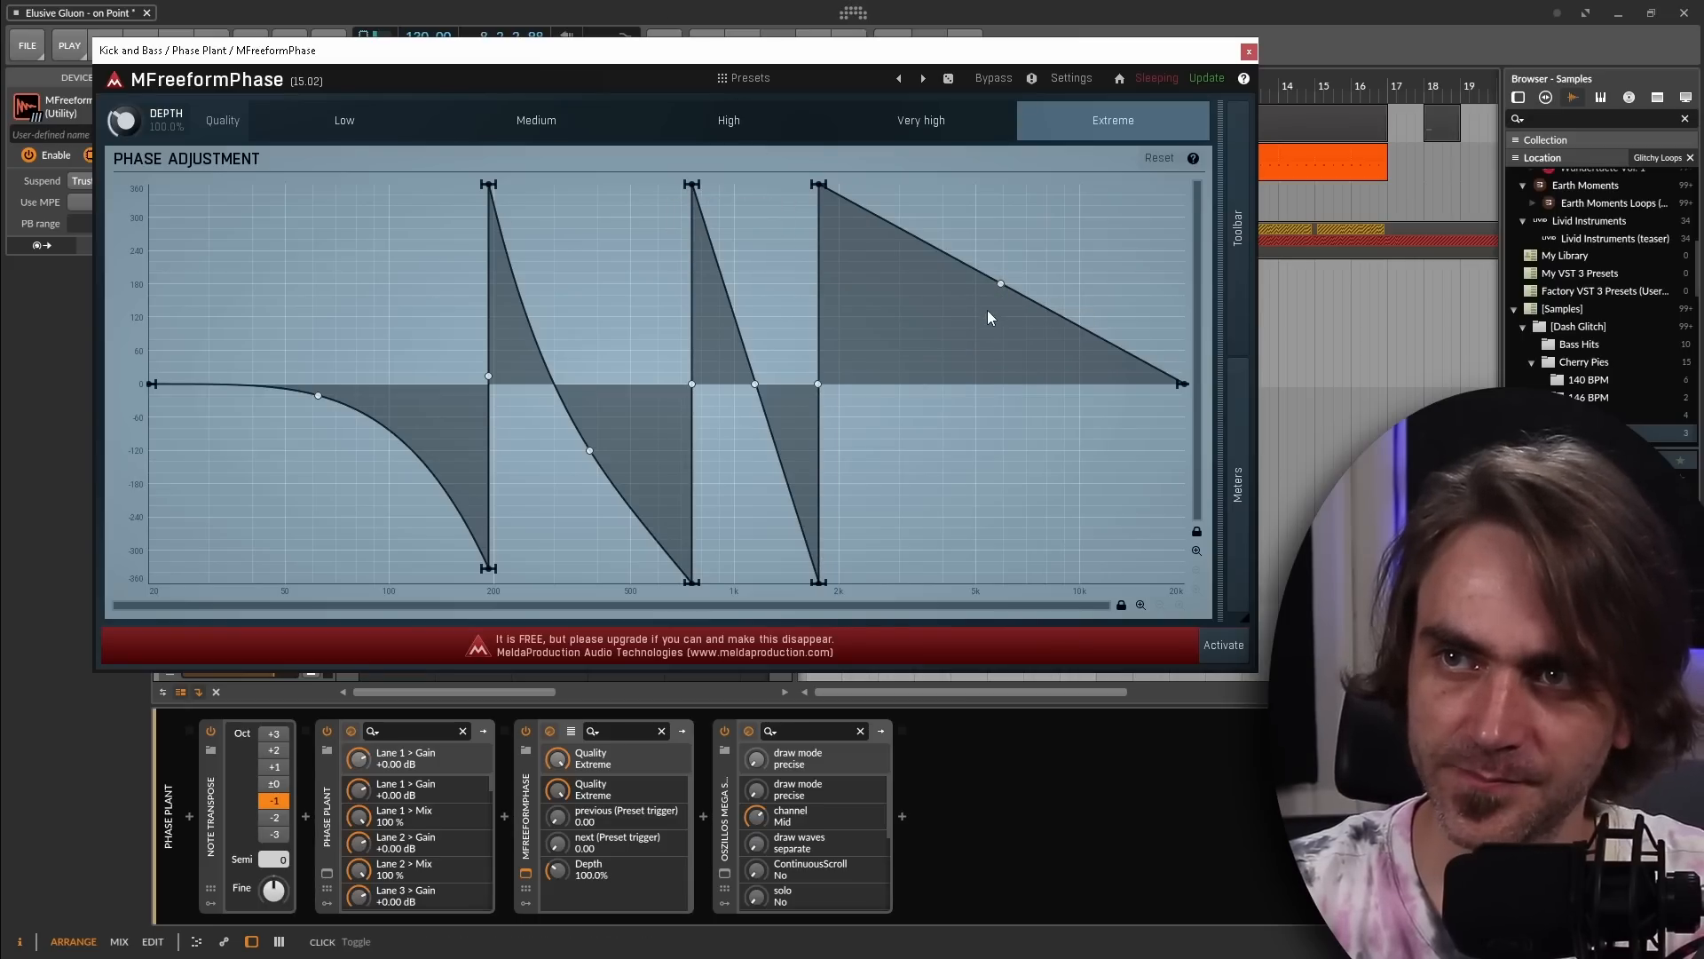
left_click_drag(1001, 286, 948, 420)
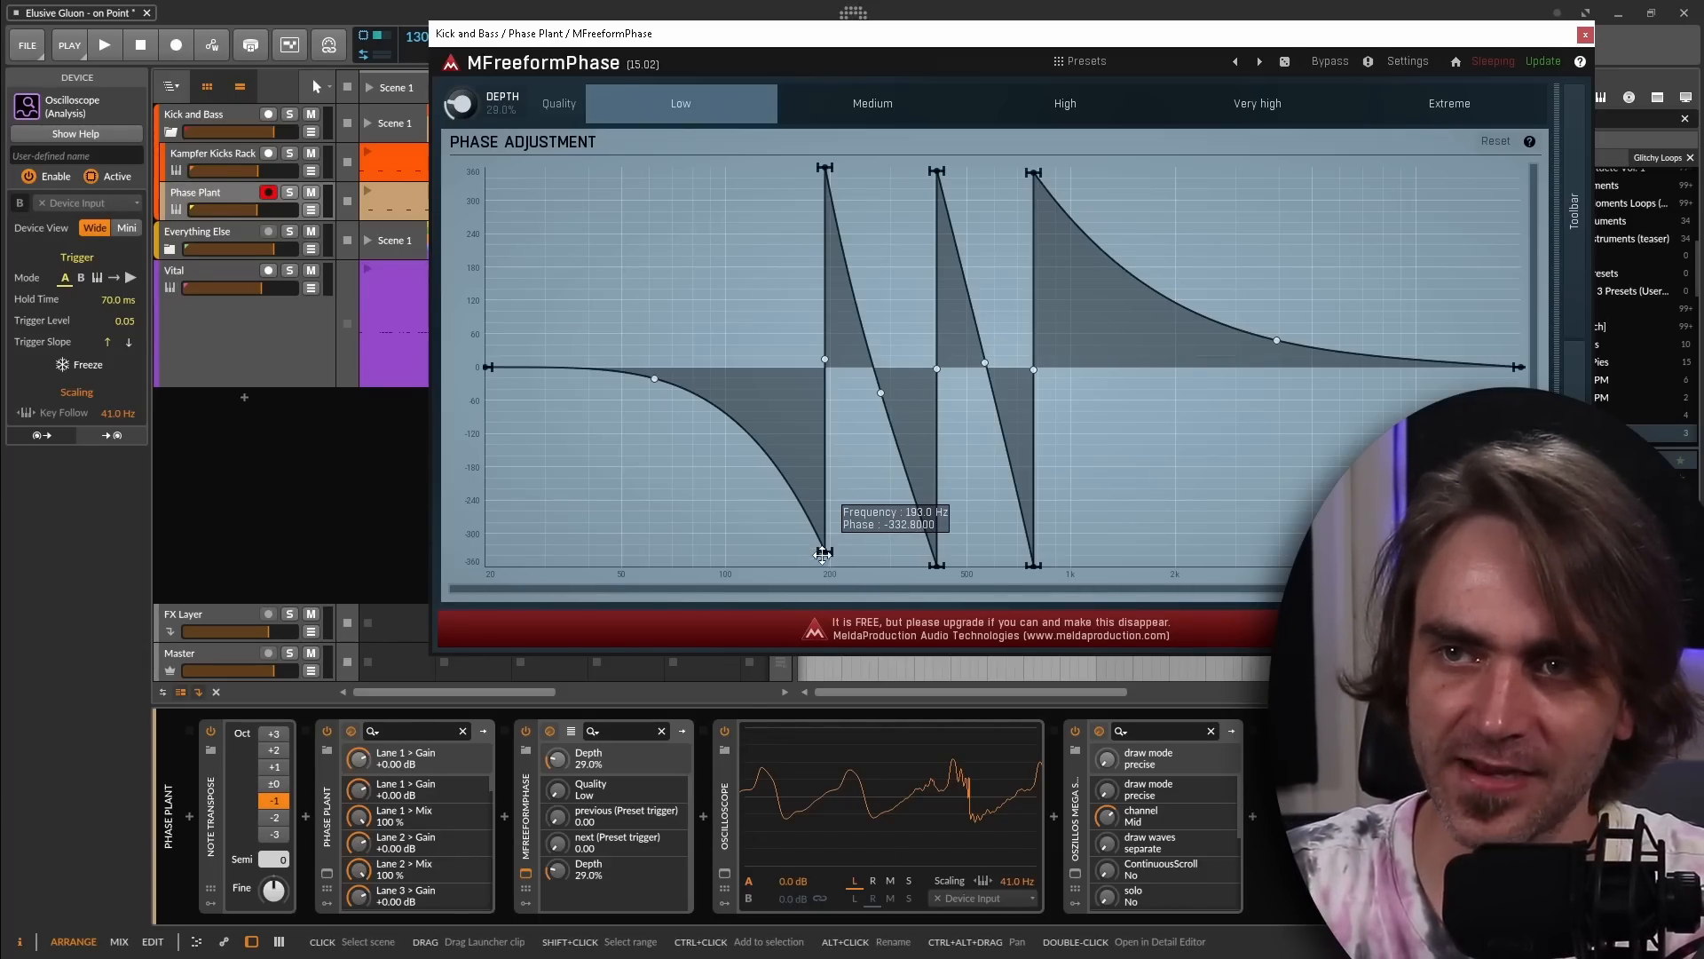
Pull the first lower phase point near 200 Hz down to -360 degrees, and add three extra points across the high frequencies
left_click_drag(823, 552, 838, 613)
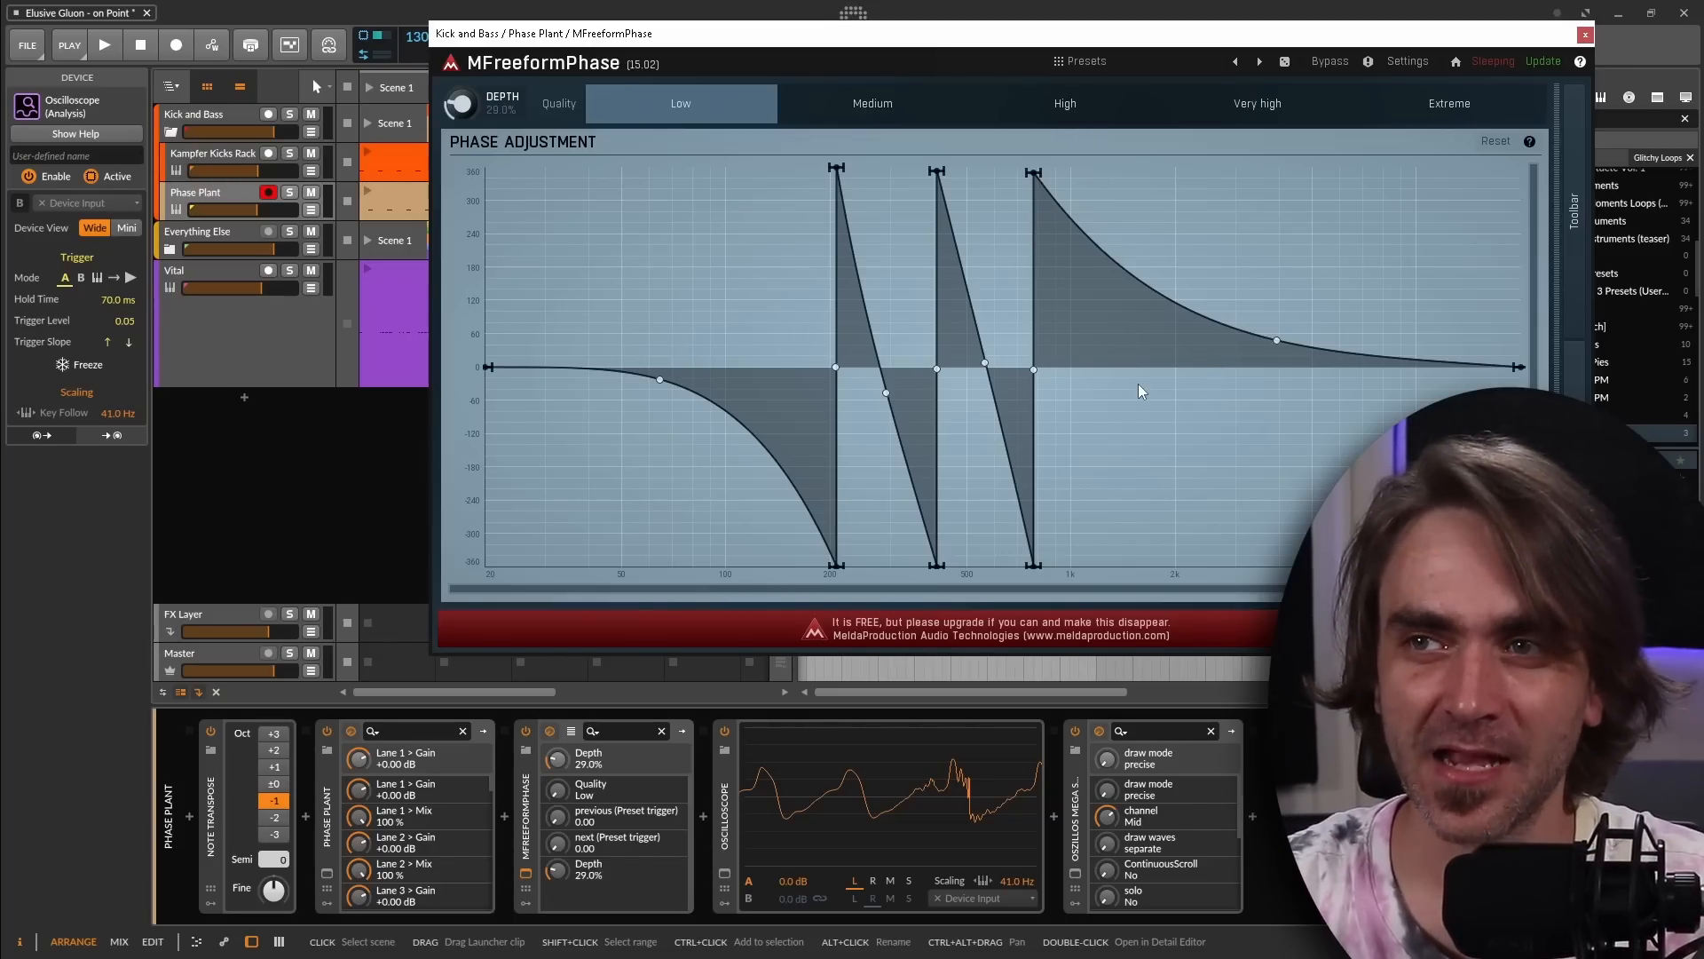
double_click(1095, 306)
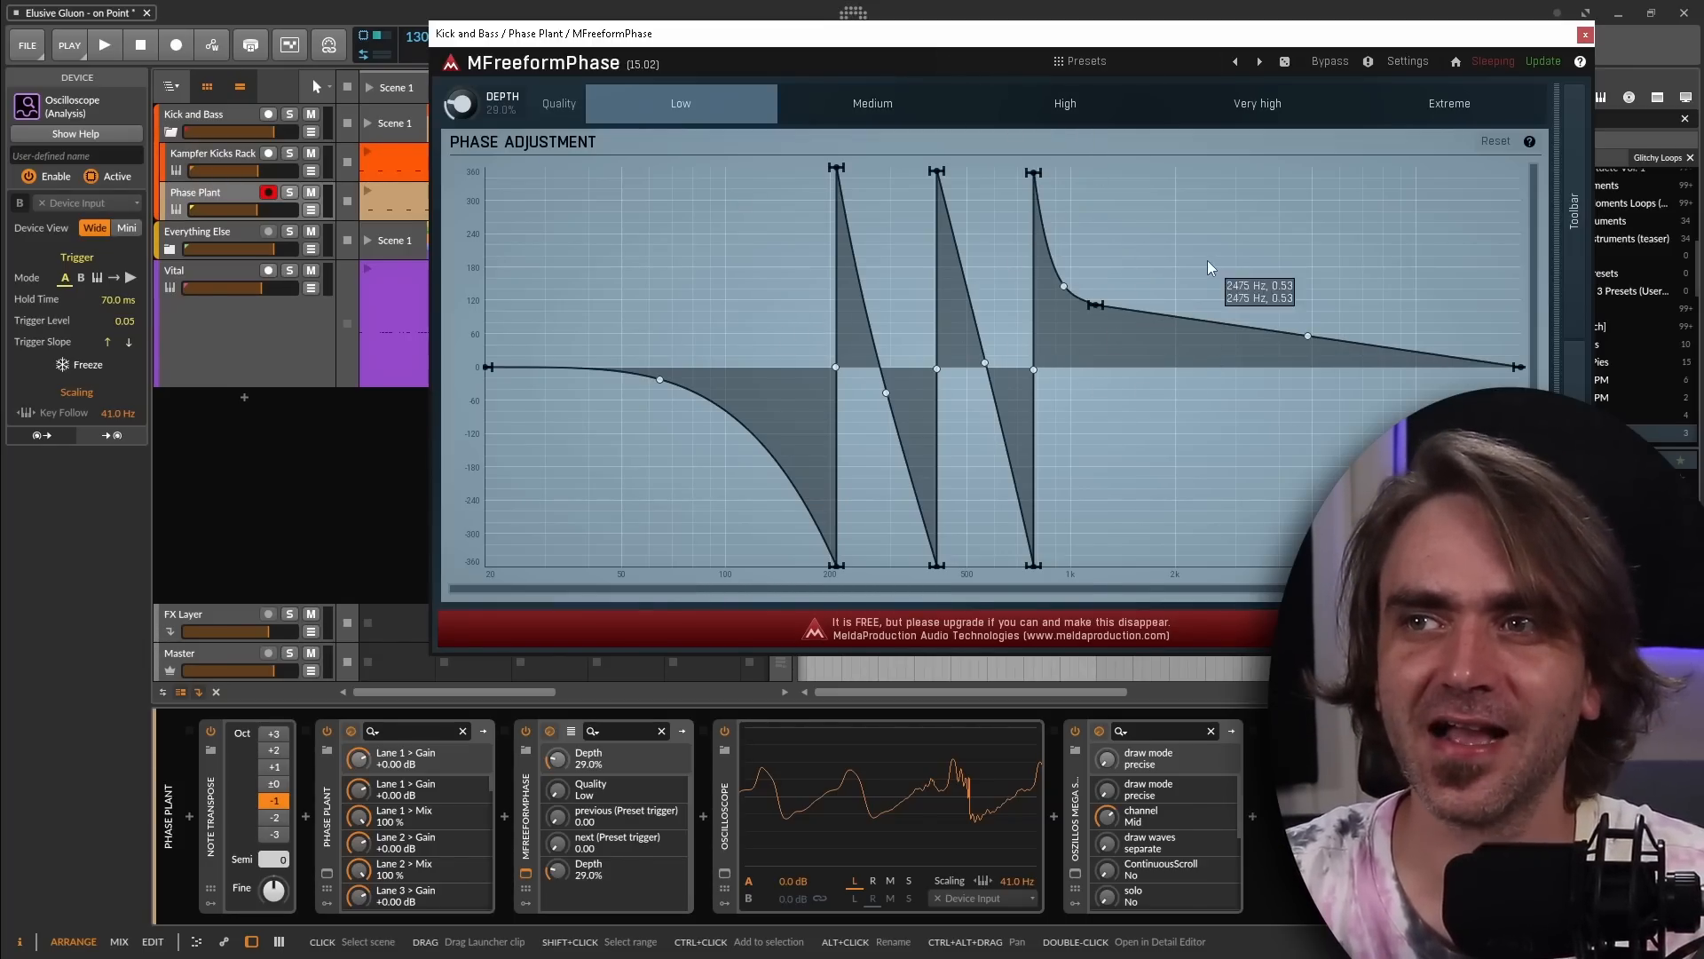
double_click(1280, 228)
double_click(1389, 475)
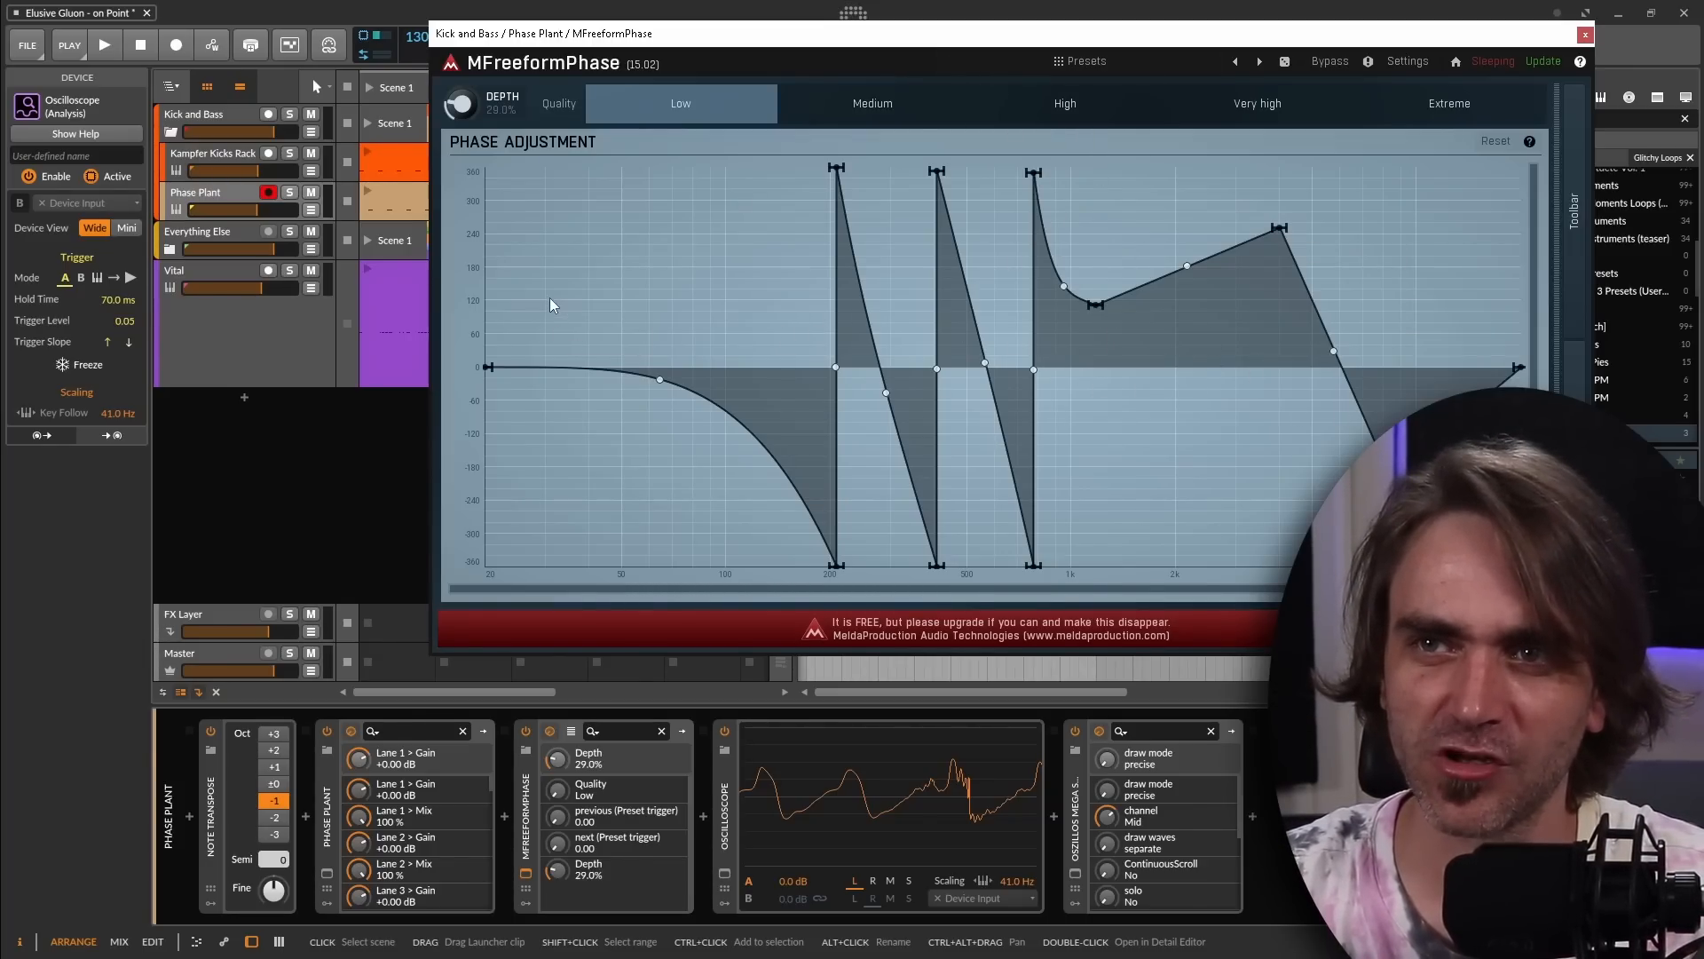
Turn on drawing mode for all points and draw freehand bumps into the low- and high-frequency parts of the phase curve
right_click(662, 237)
left_click(761, 289)
left_click(627, 288)
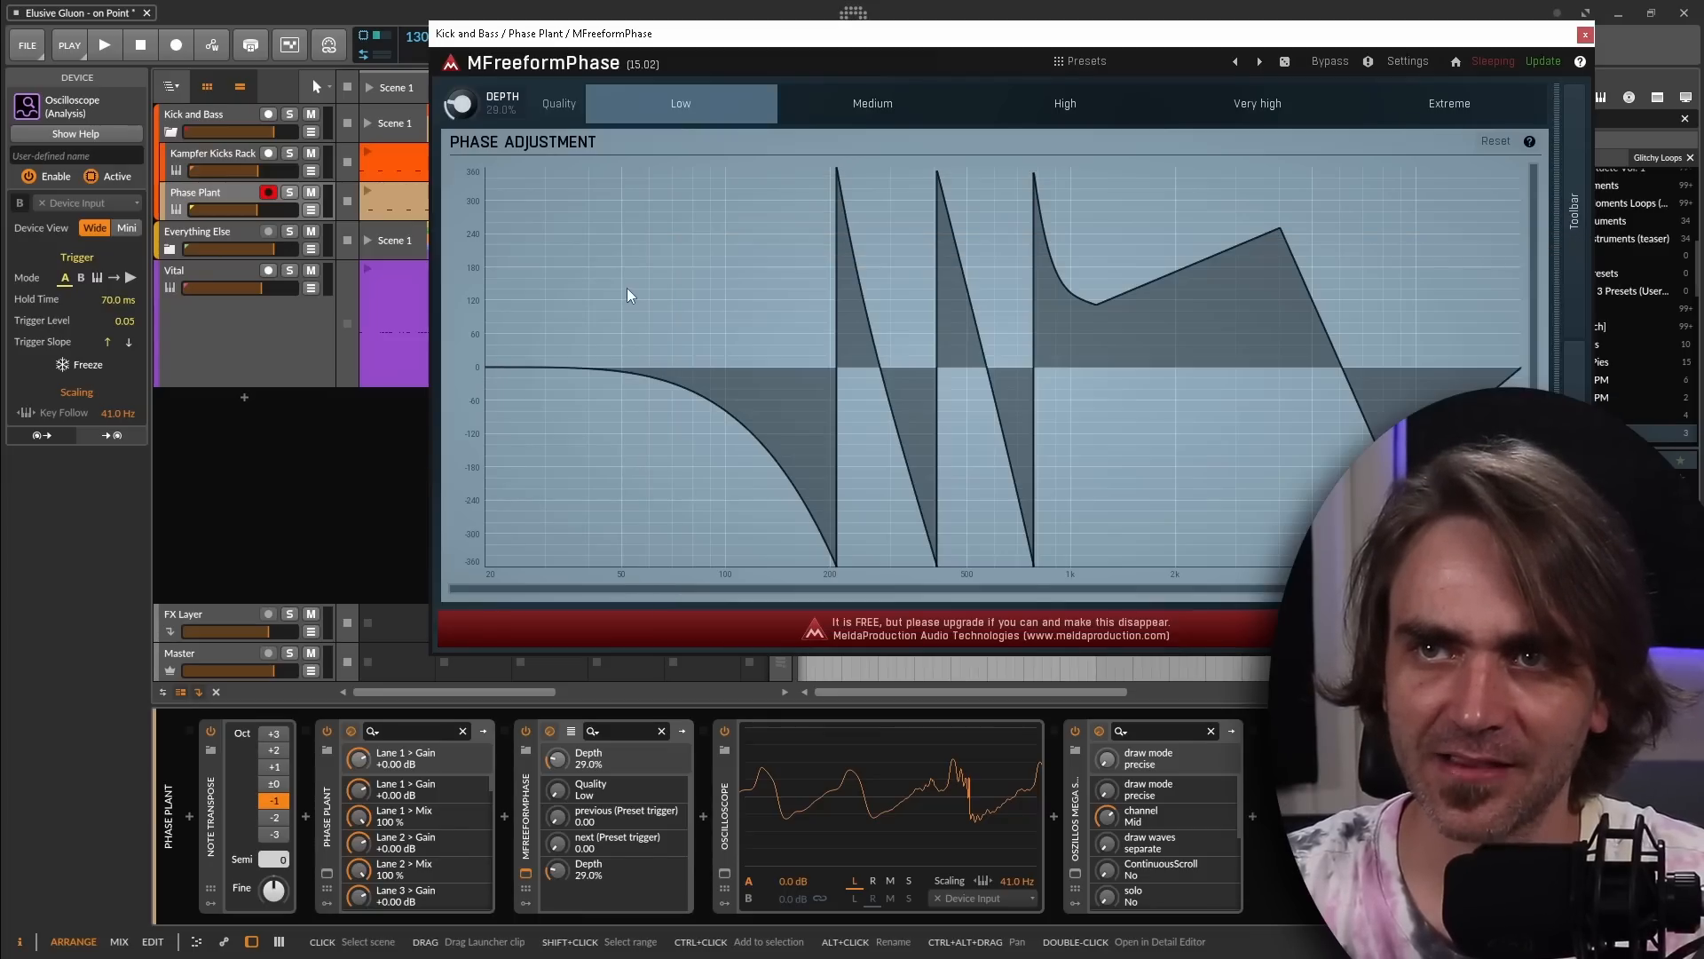
left_click_drag(627, 289, 718, 348)
left_click_drag(1359, 426, 1214, 476)
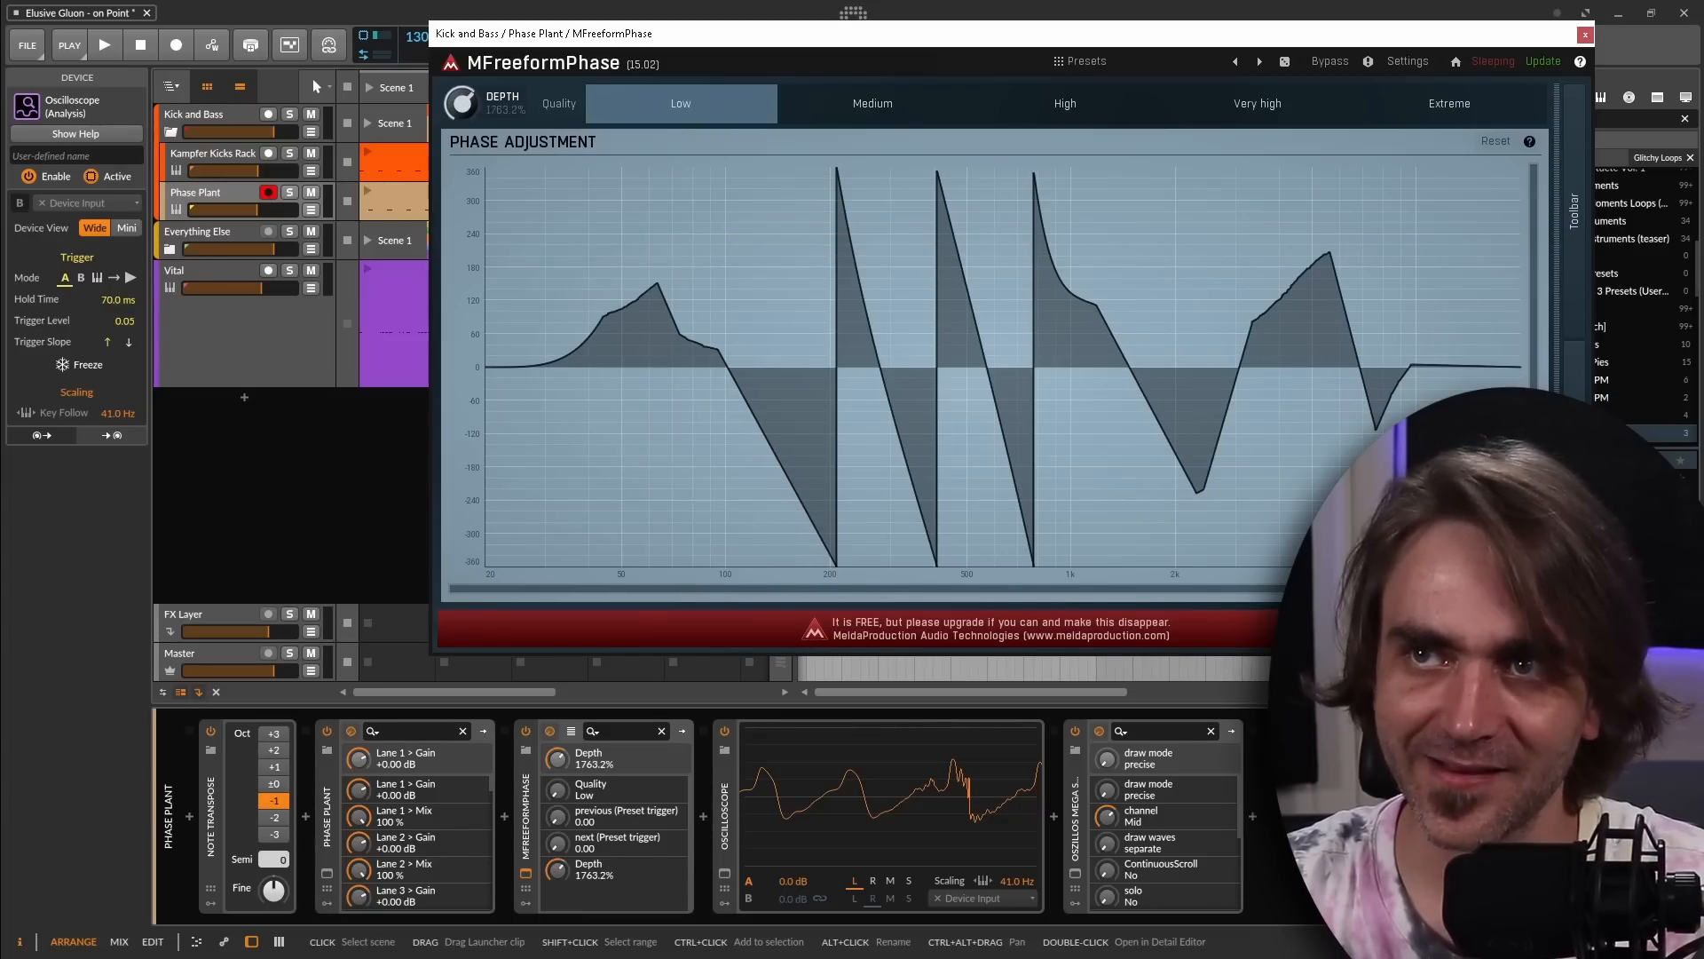
left_click(1330, 113)
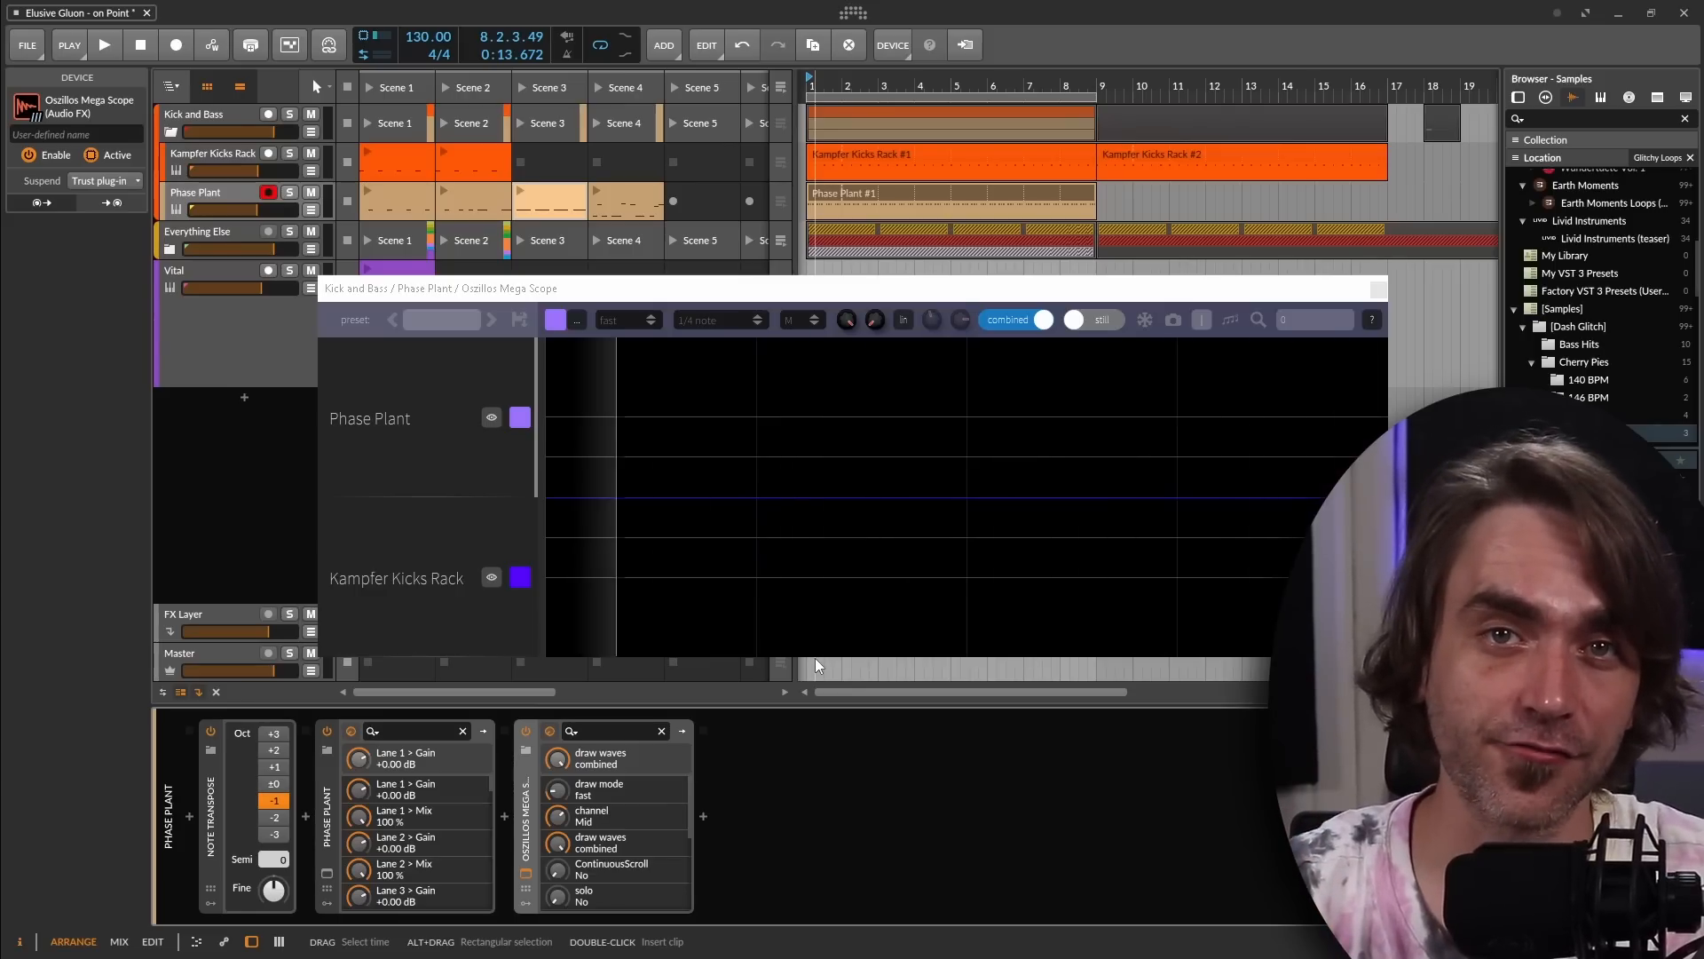
Close the Oszillos Mega Scope and Snap Heap plugin windows
left_click(1379, 290)
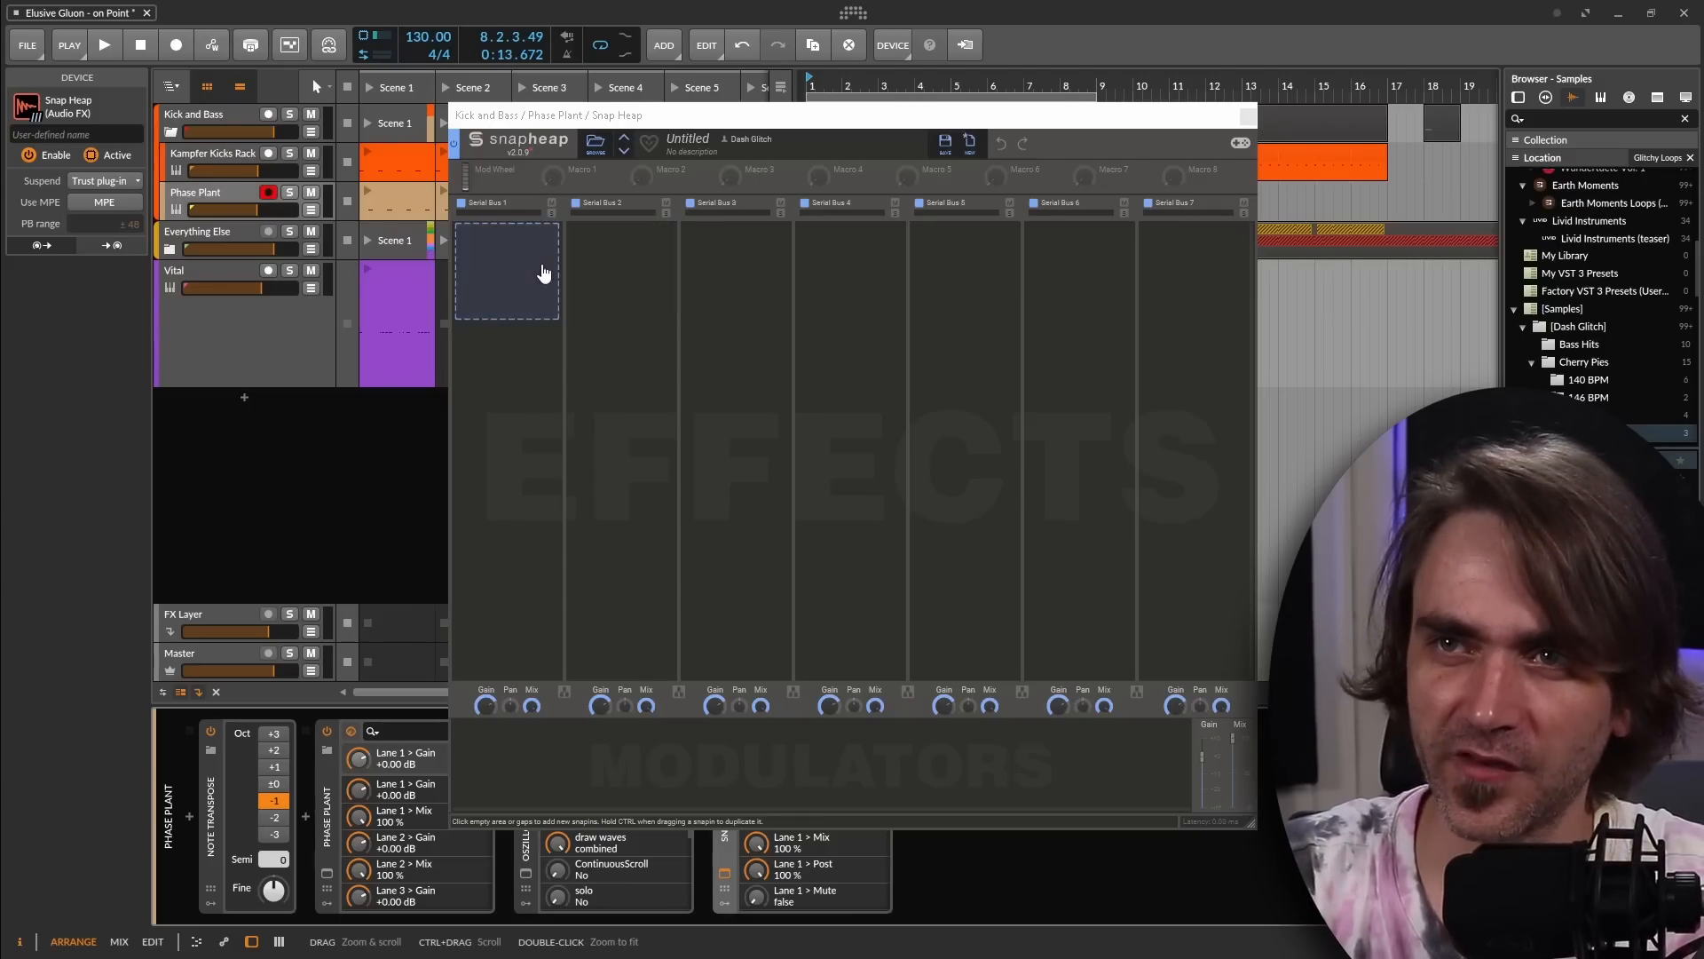
left_click(1249, 119)
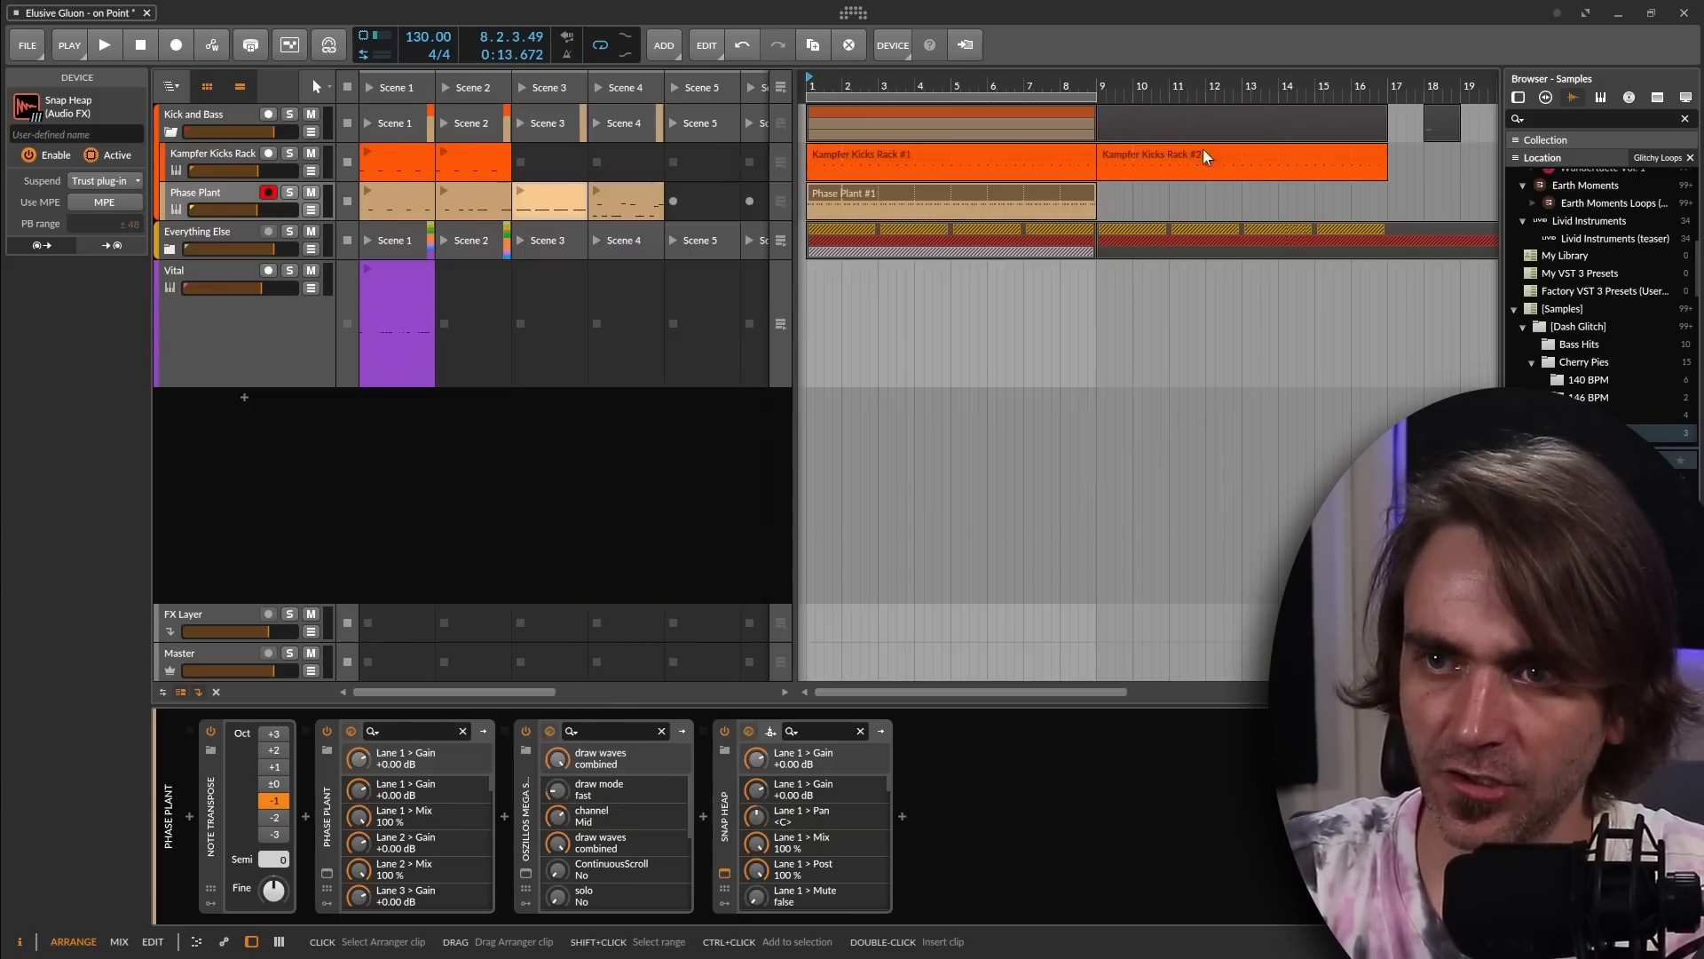
Search for "tool" among the devices and insert the Tool device after Snap Heap
left_click(902, 816)
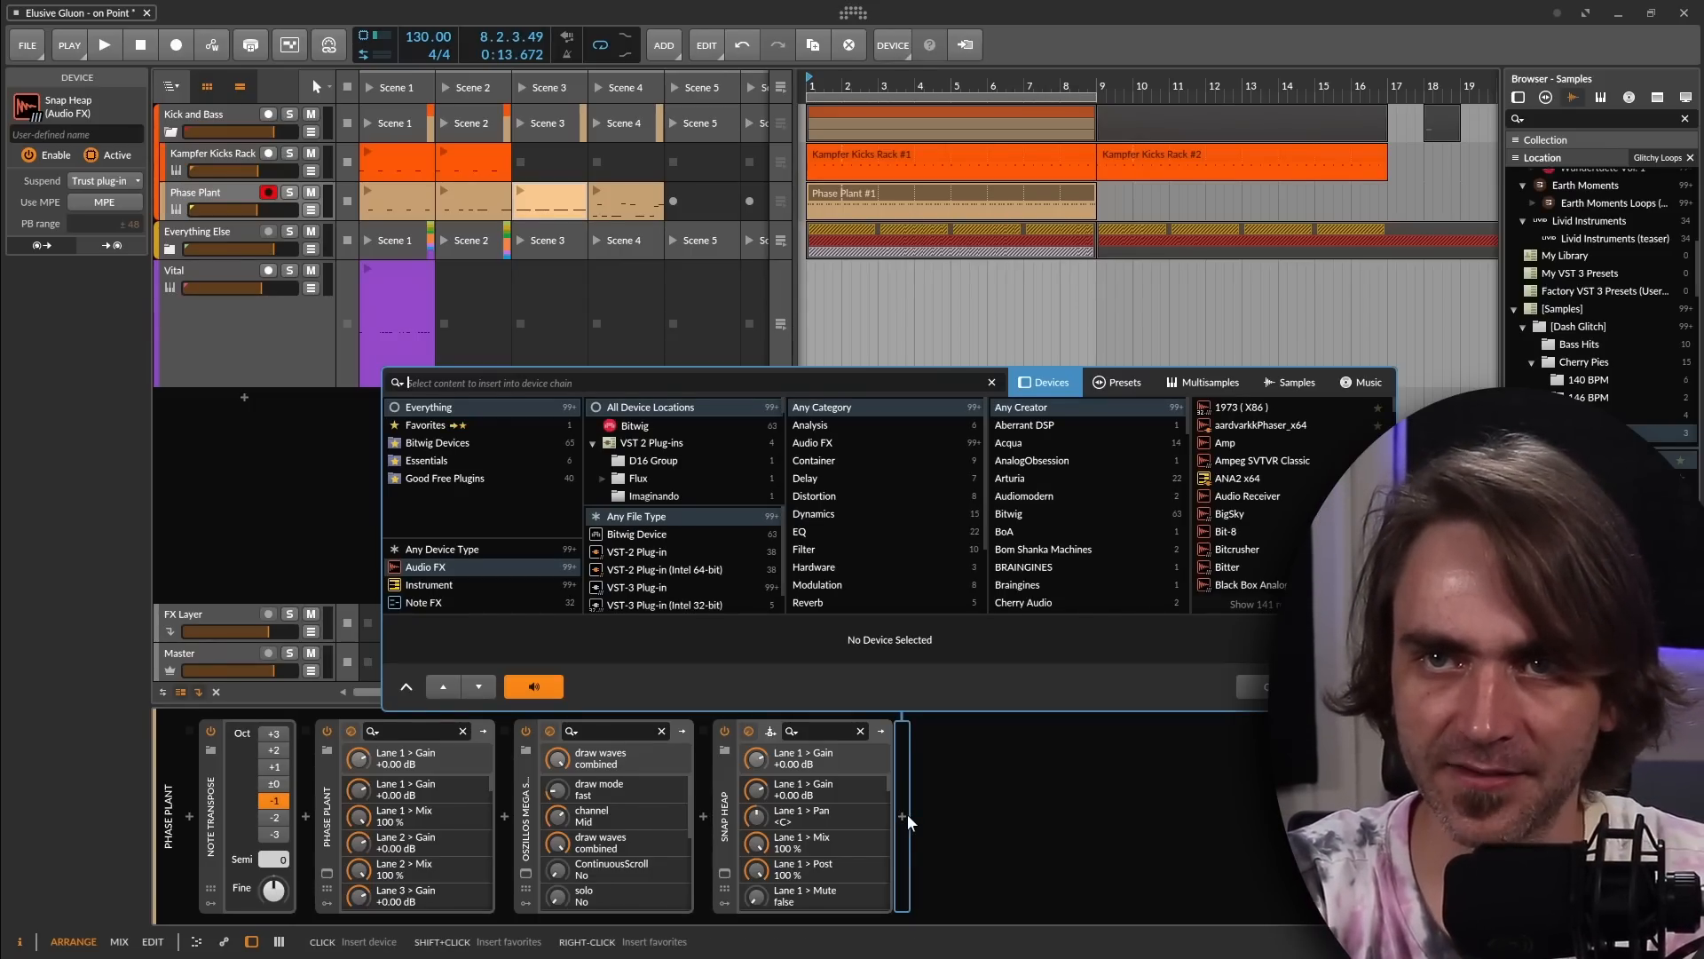
type("tool")
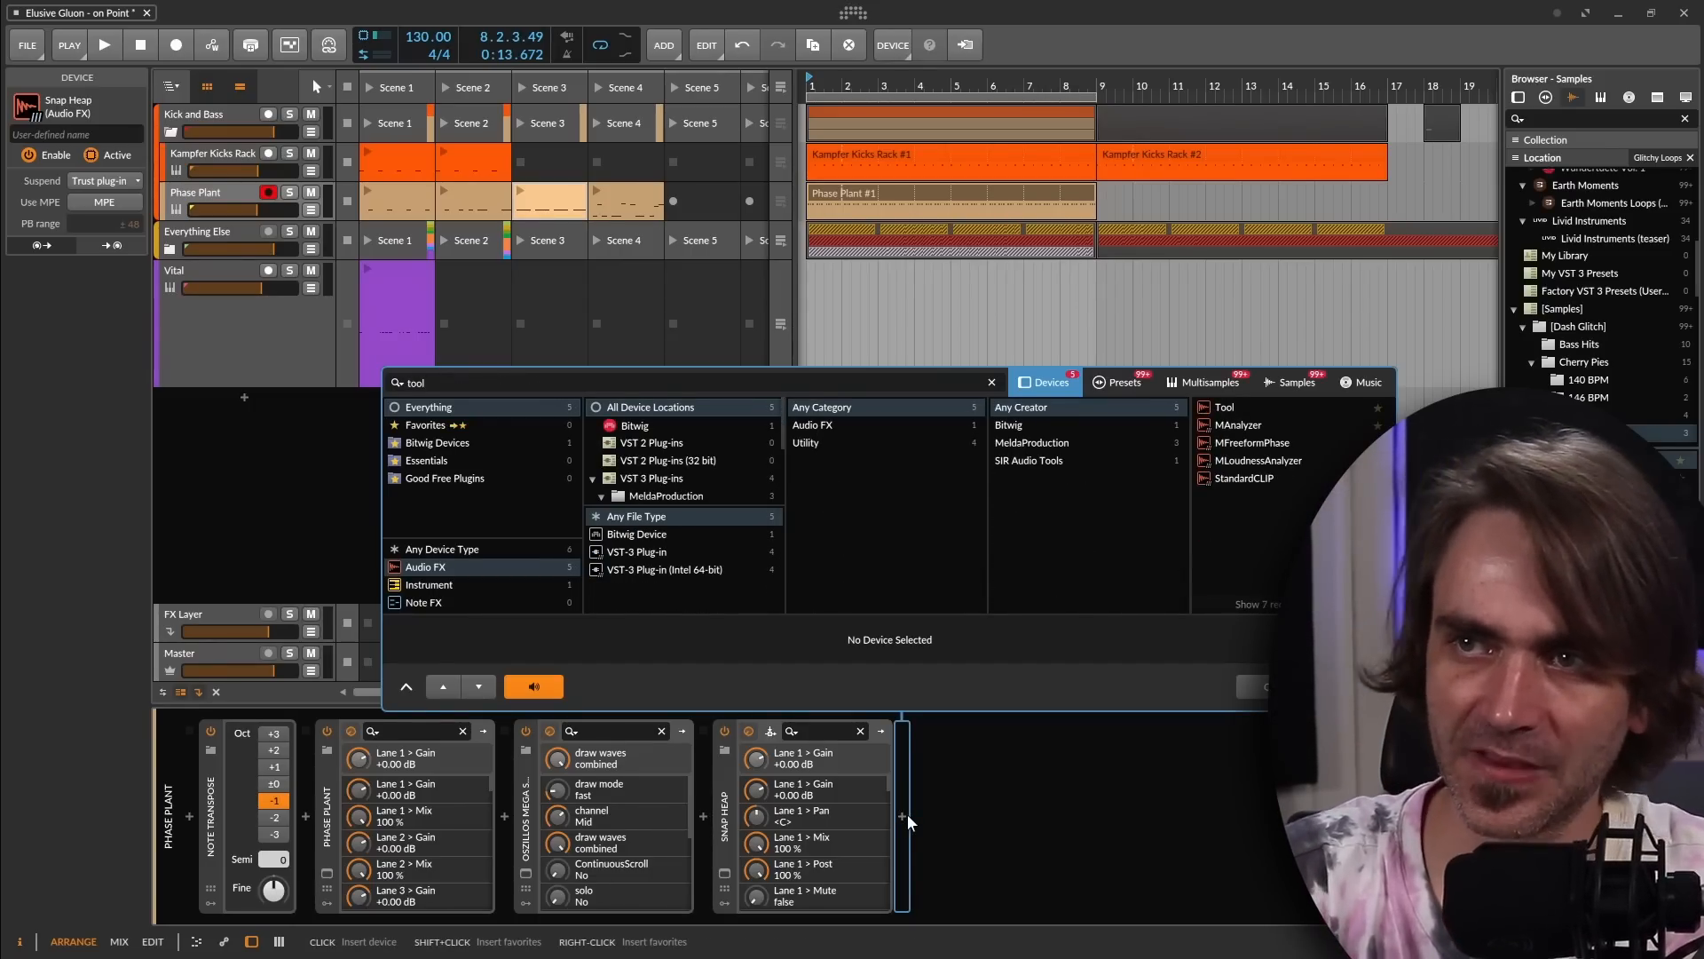
left_click(1236, 389)
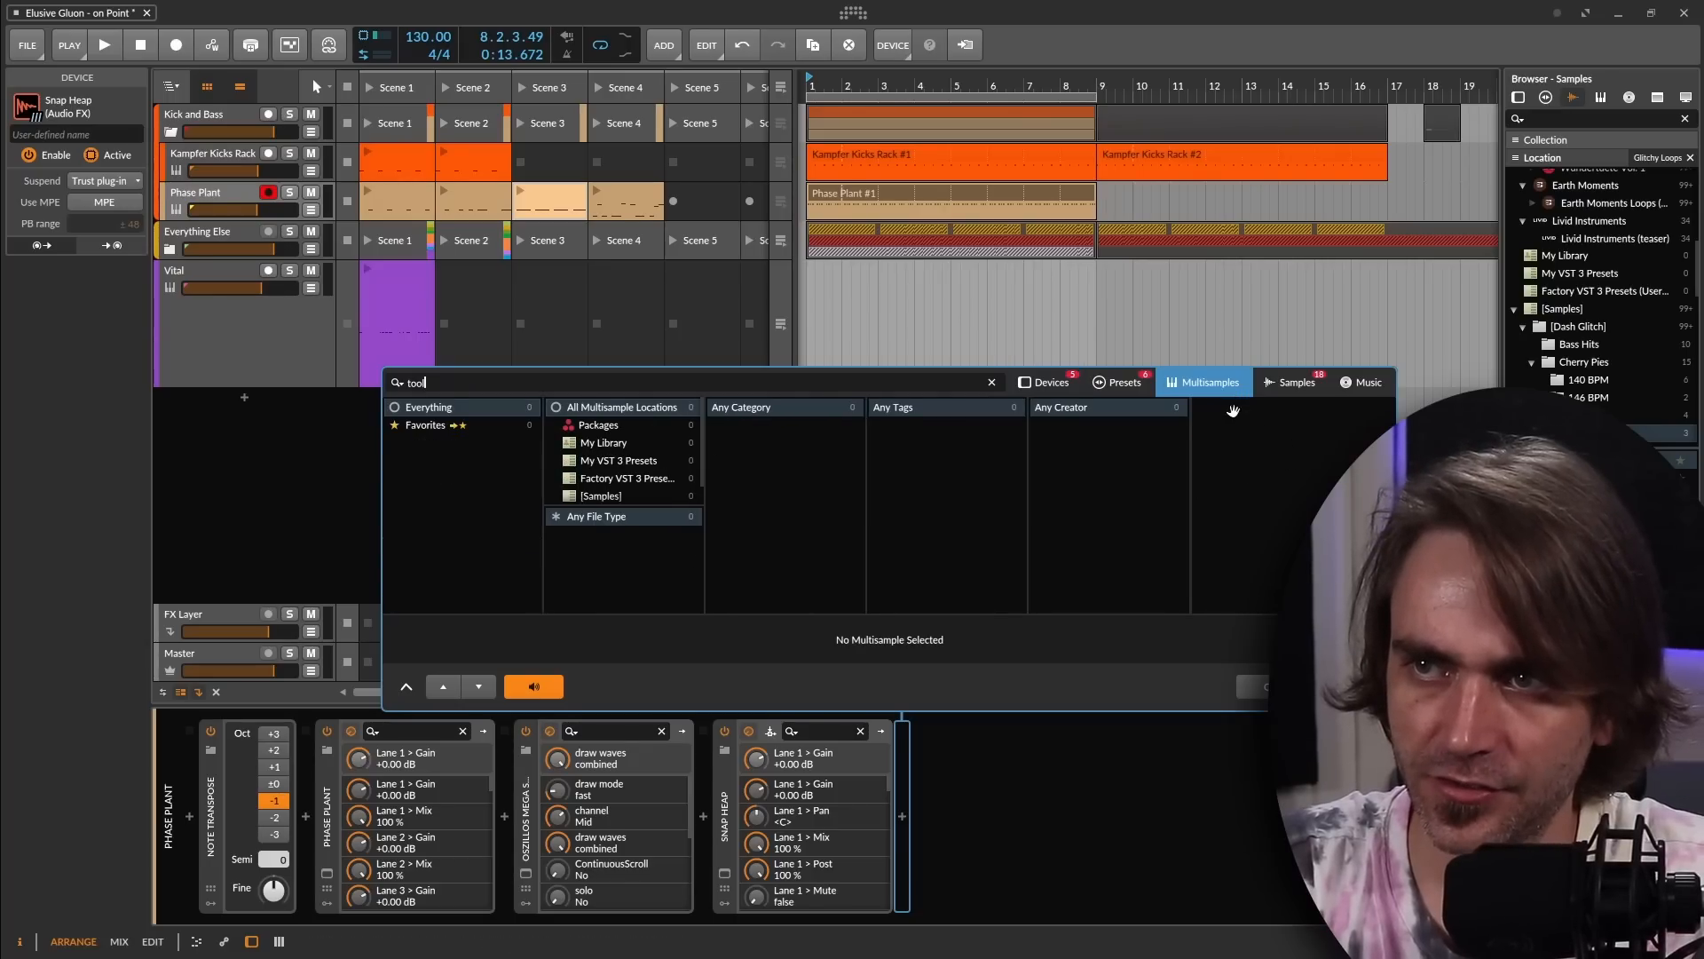
left_click(1044, 383)
double_click(1207, 410)
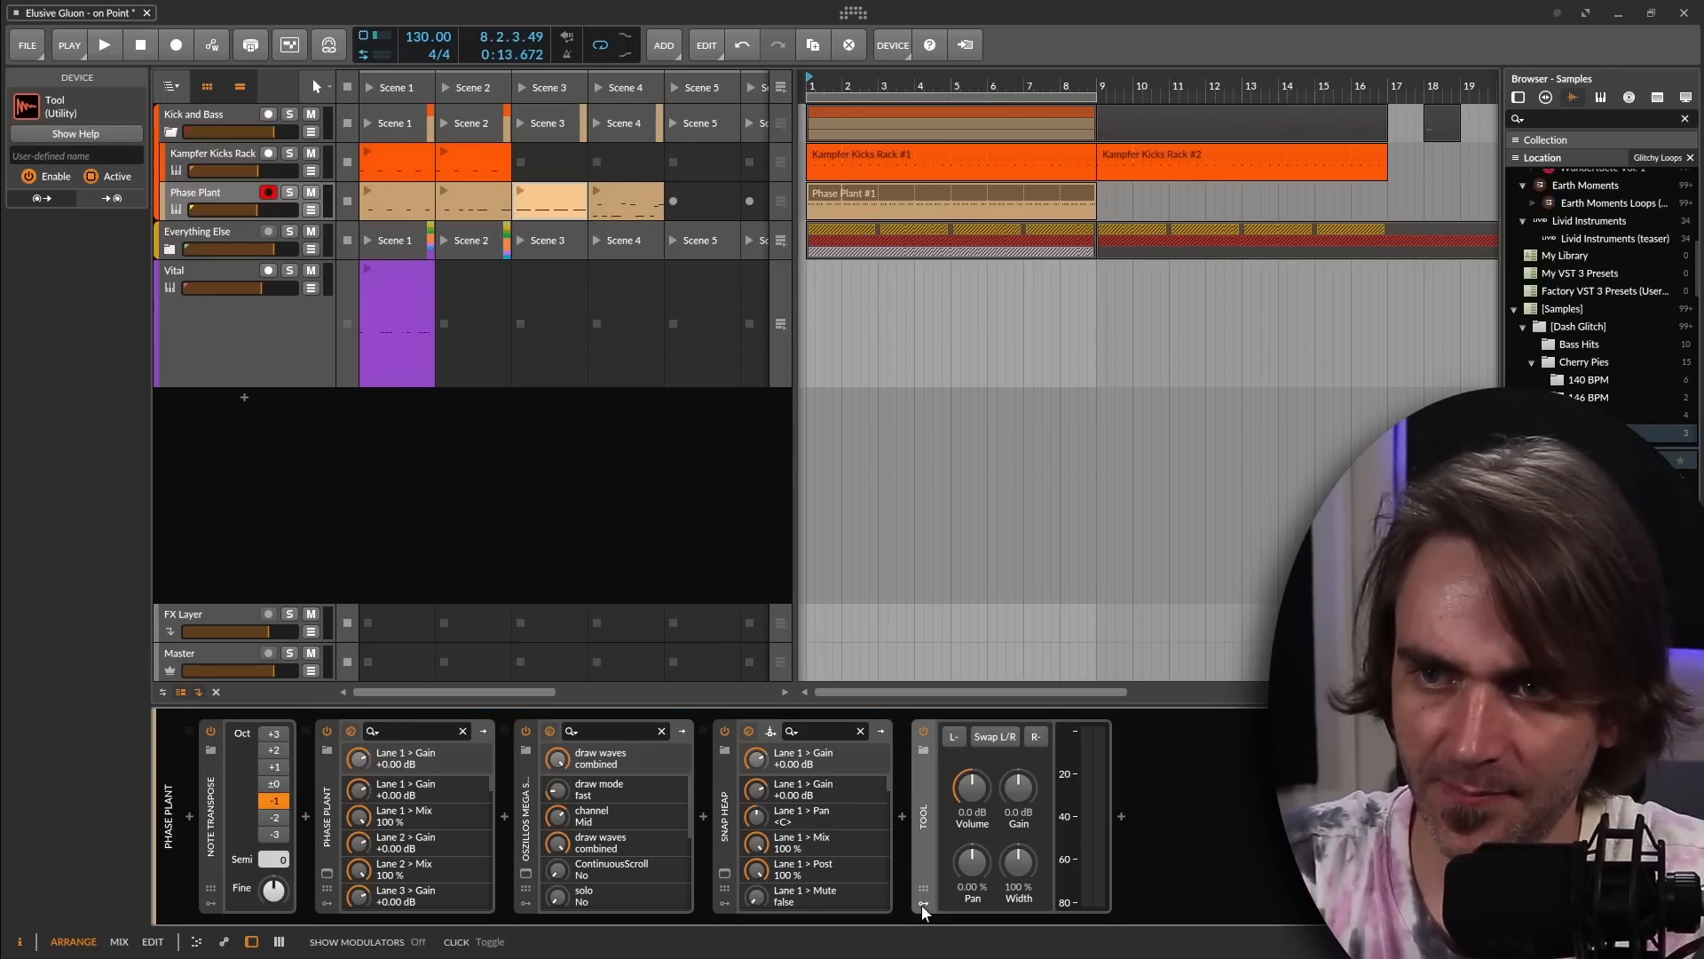
Add a Steps modulator to the Tool device
left_click(922, 904)
left_click(950, 753)
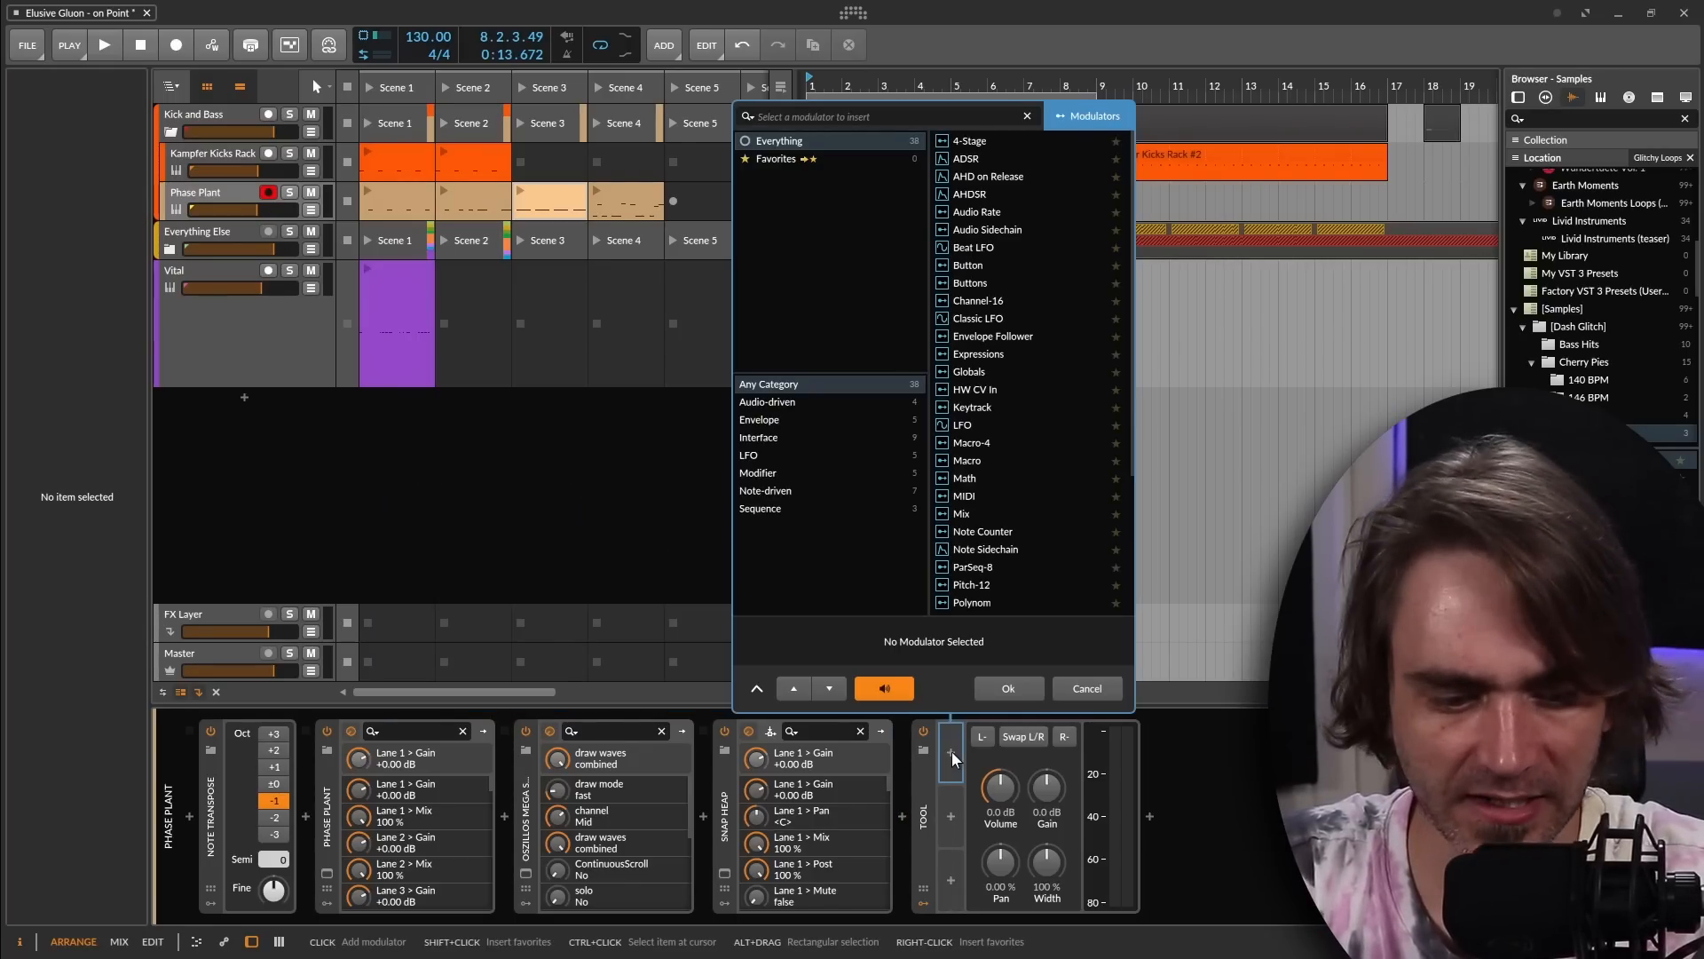
type("ste")
double_click(965, 141)
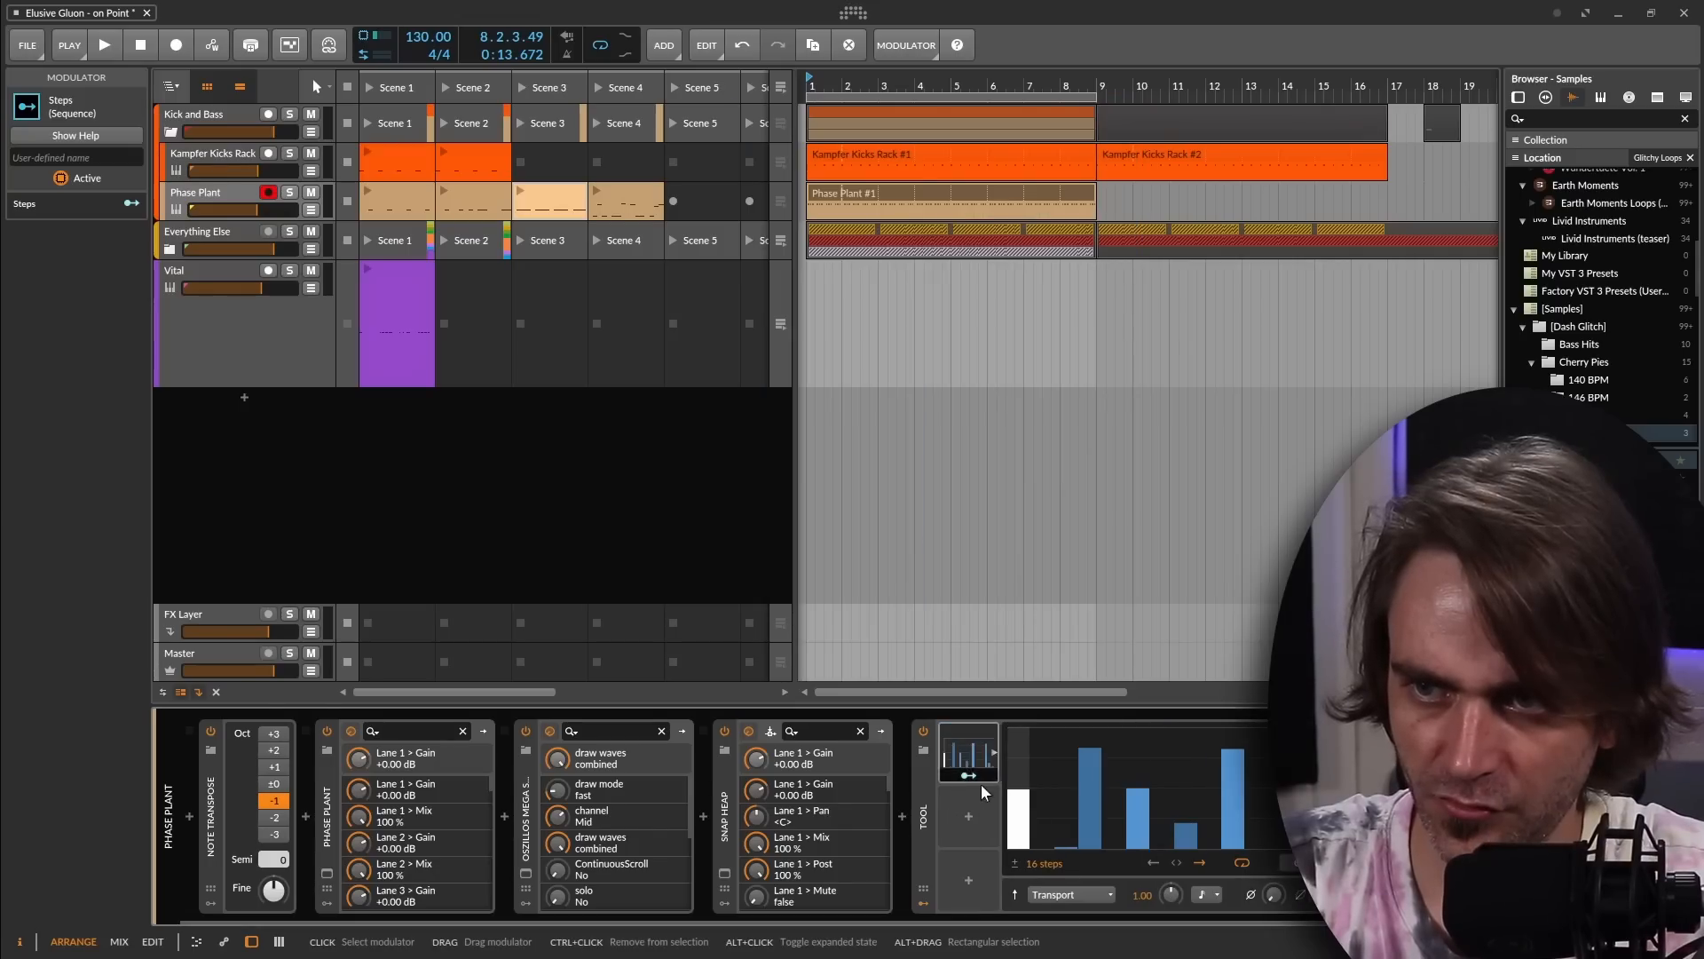
Try a rising pattern with 4 steps in the Steps modulator, and delete the Tool device
left_click_drag(1047, 863, 1046, 874)
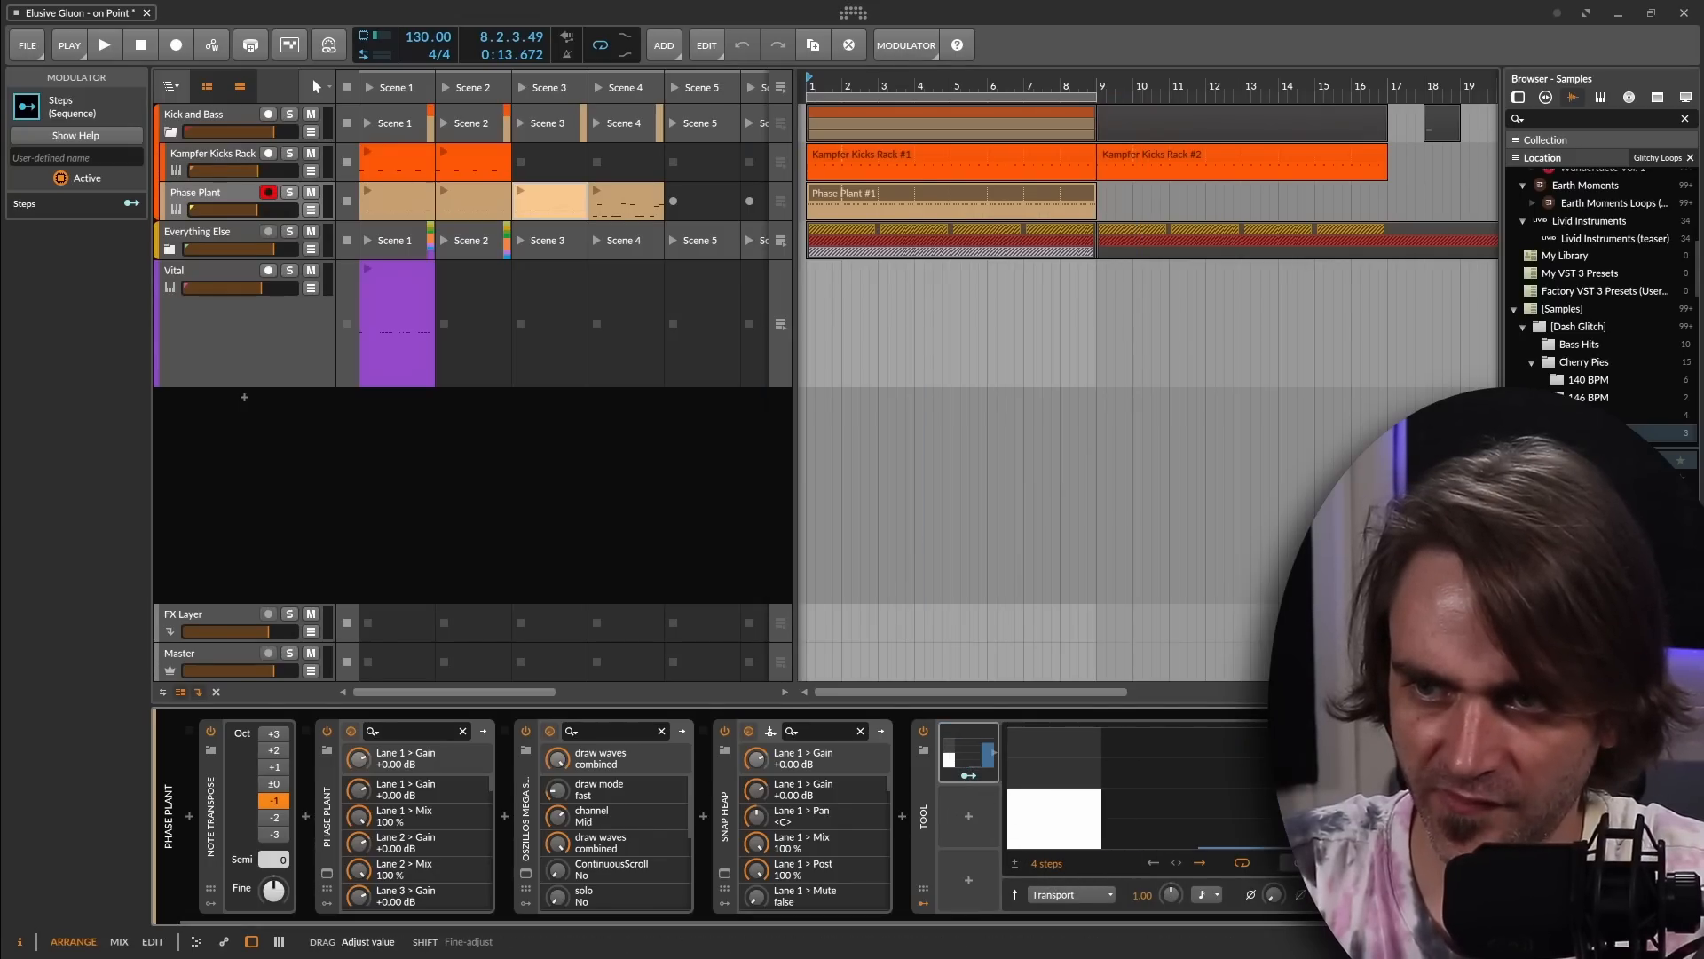
double_click(1059, 809)
left_click(1140, 777)
left_click_drag(1200, 794, 1238, 728)
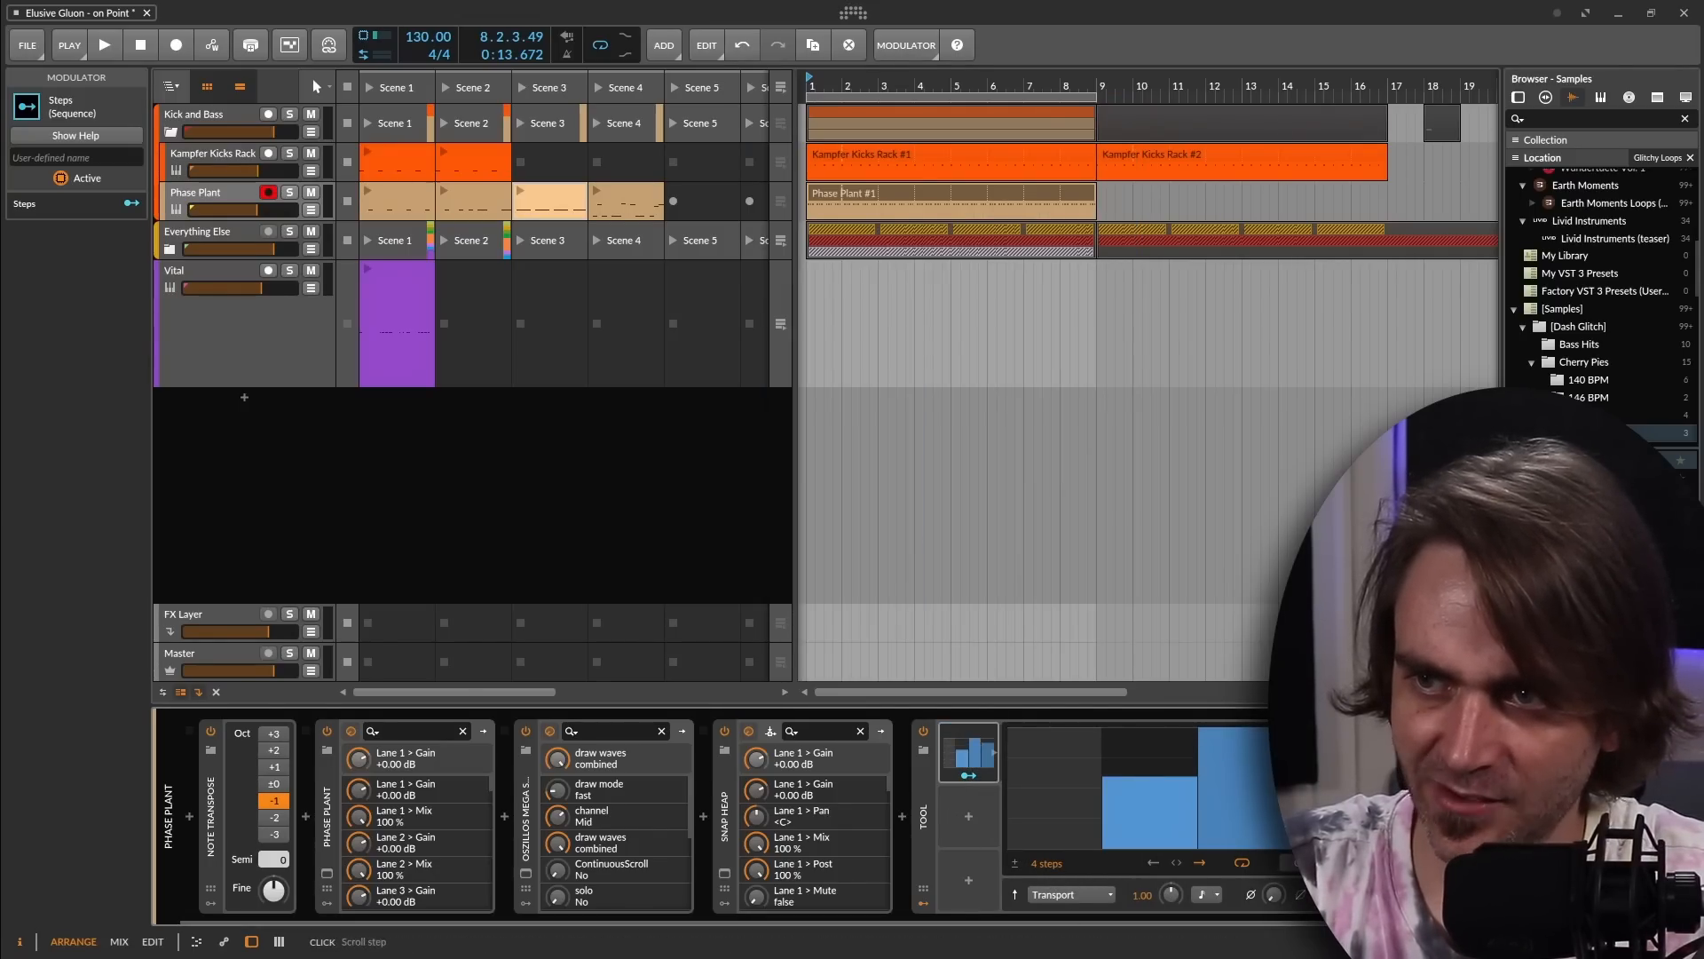
left_click(1143, 800)
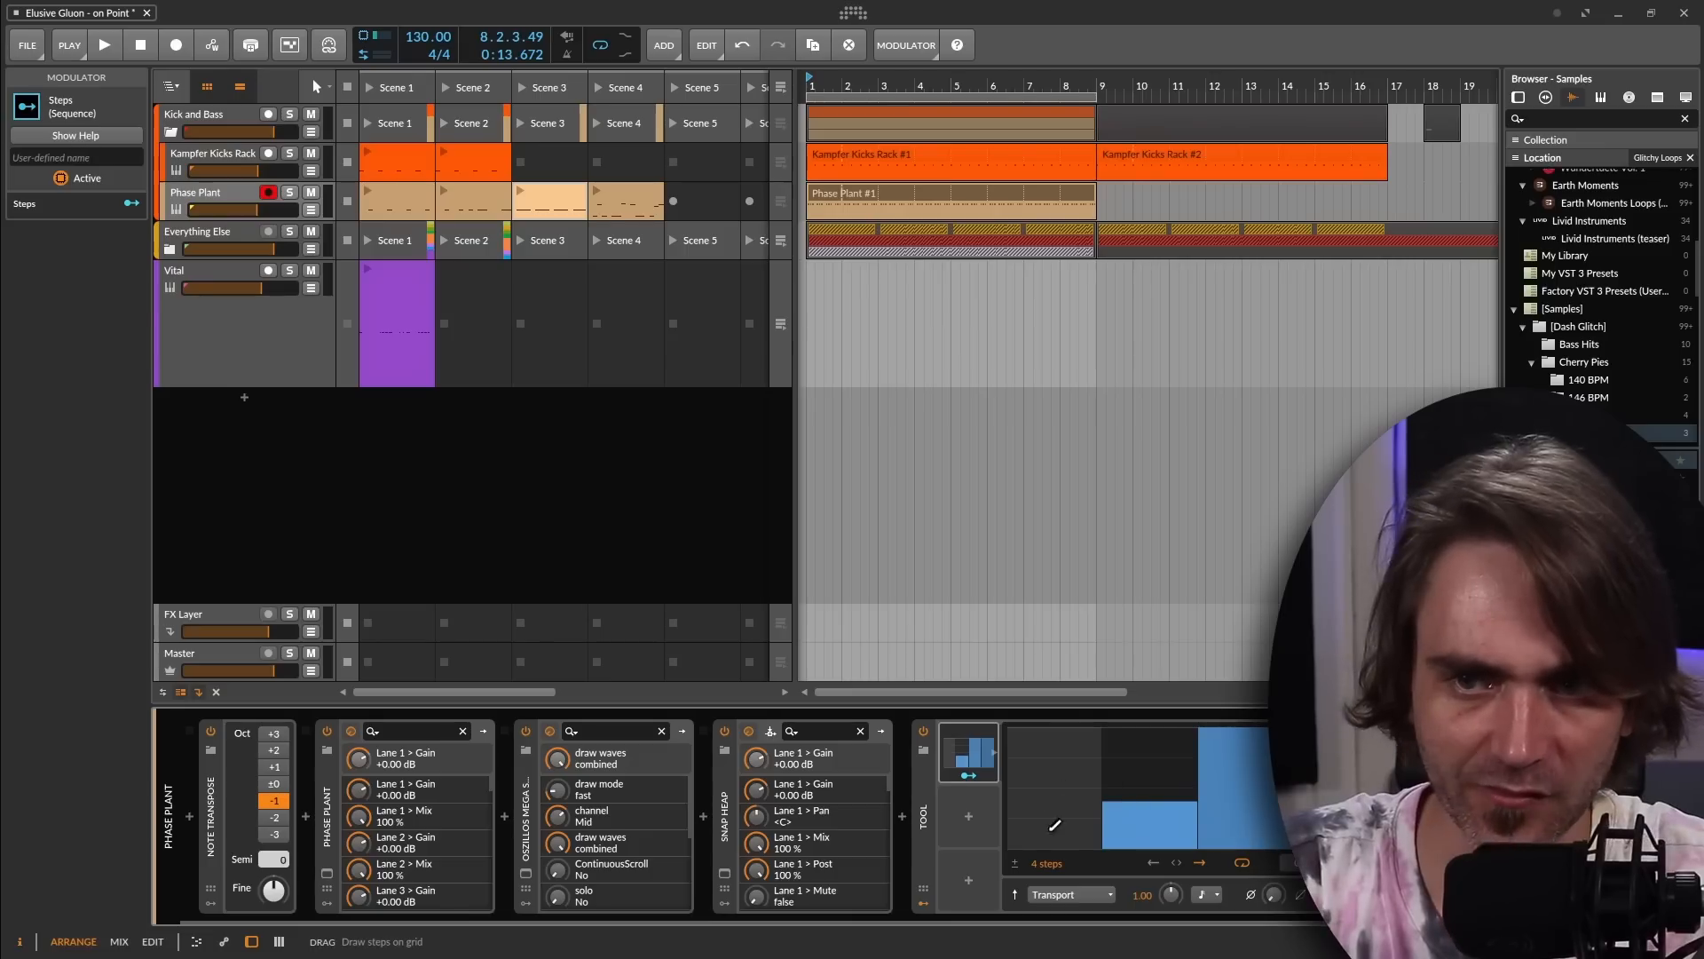
left_click(918, 833)
key("Delete")
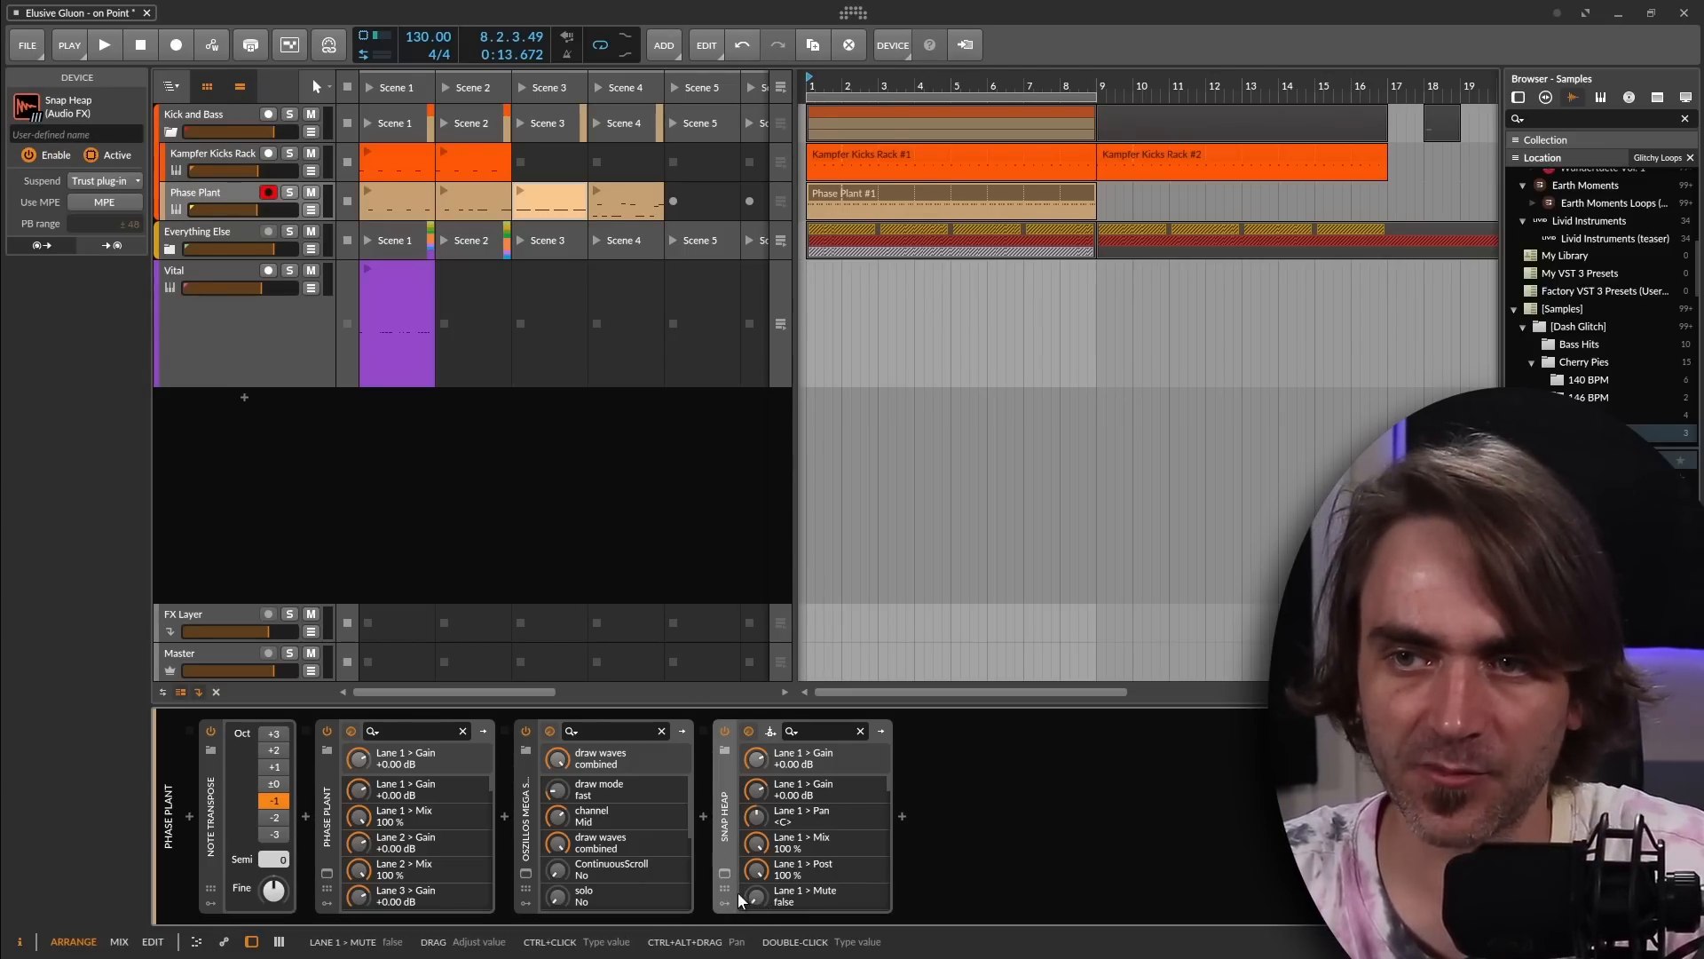
Reopen the Snap Heap window, and move and enlarge it
left_click(724, 874)
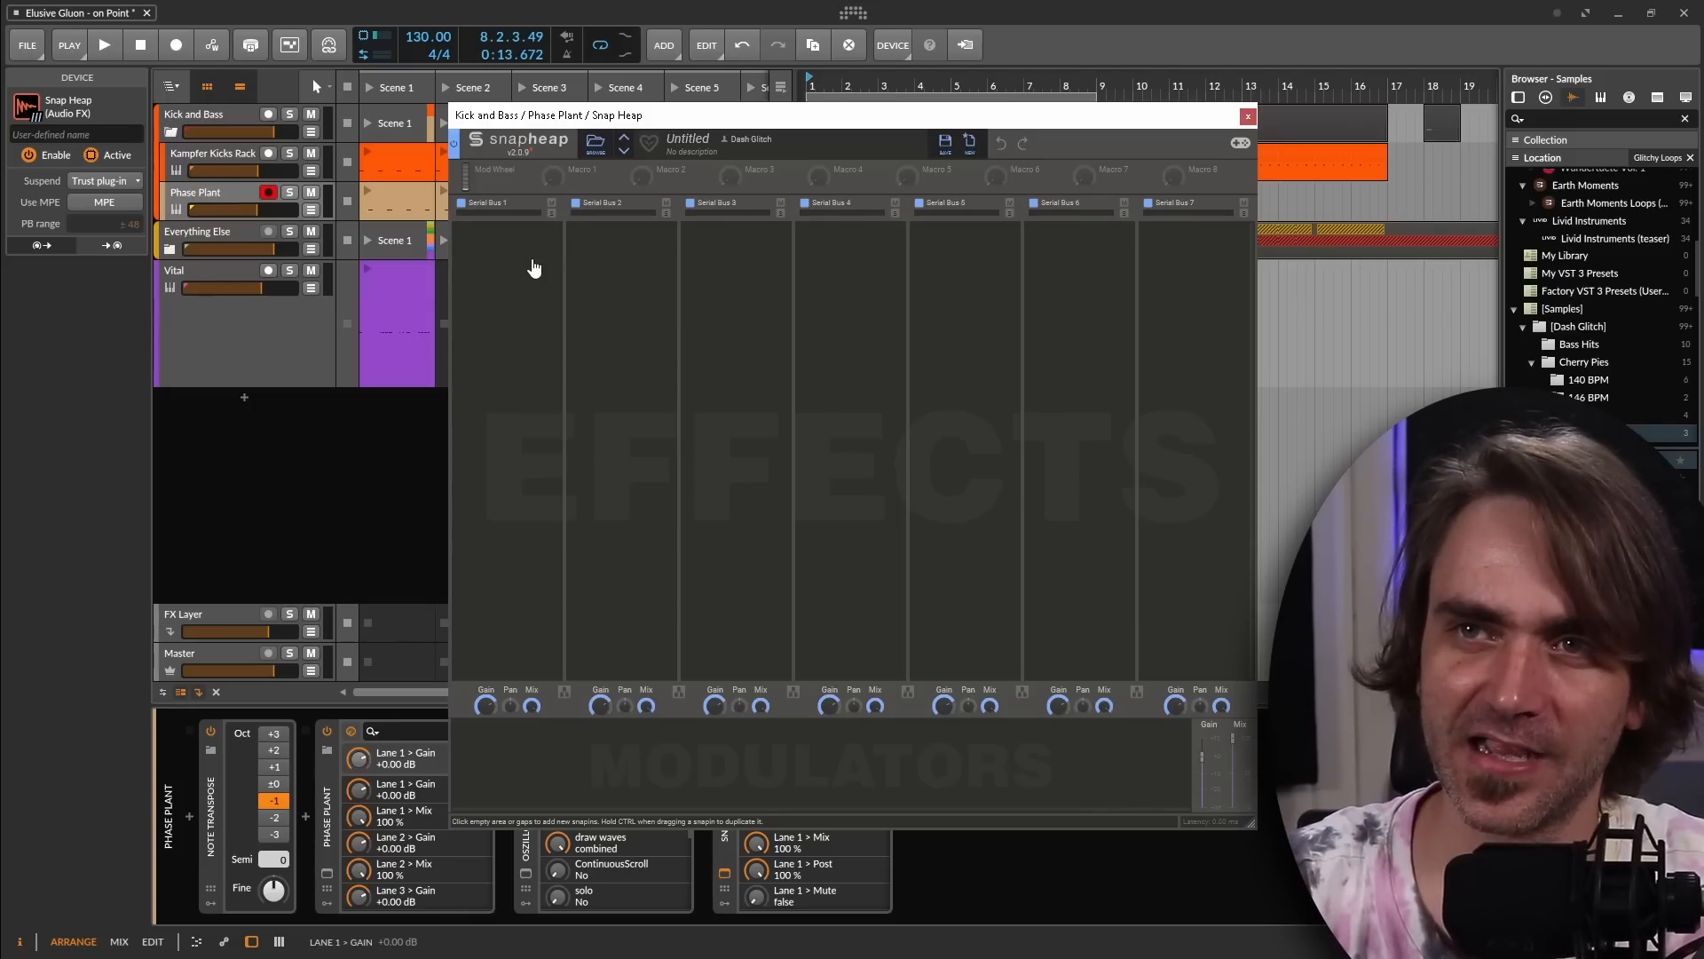
left_click(661, 303)
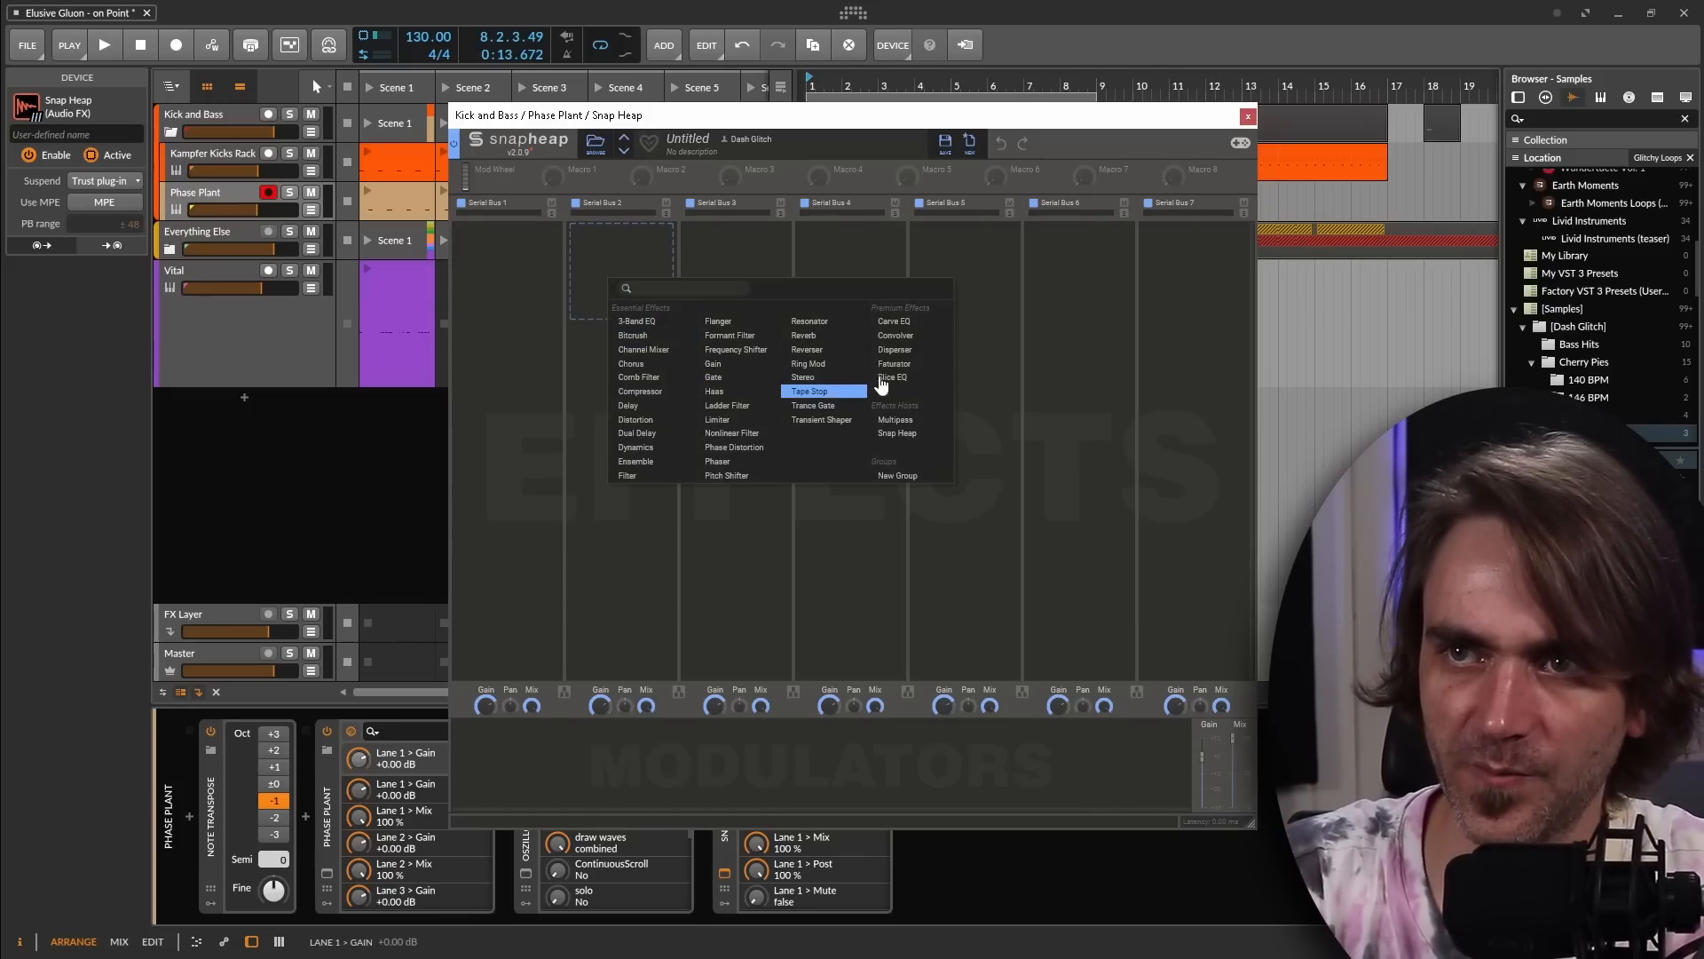
left_click(510, 258)
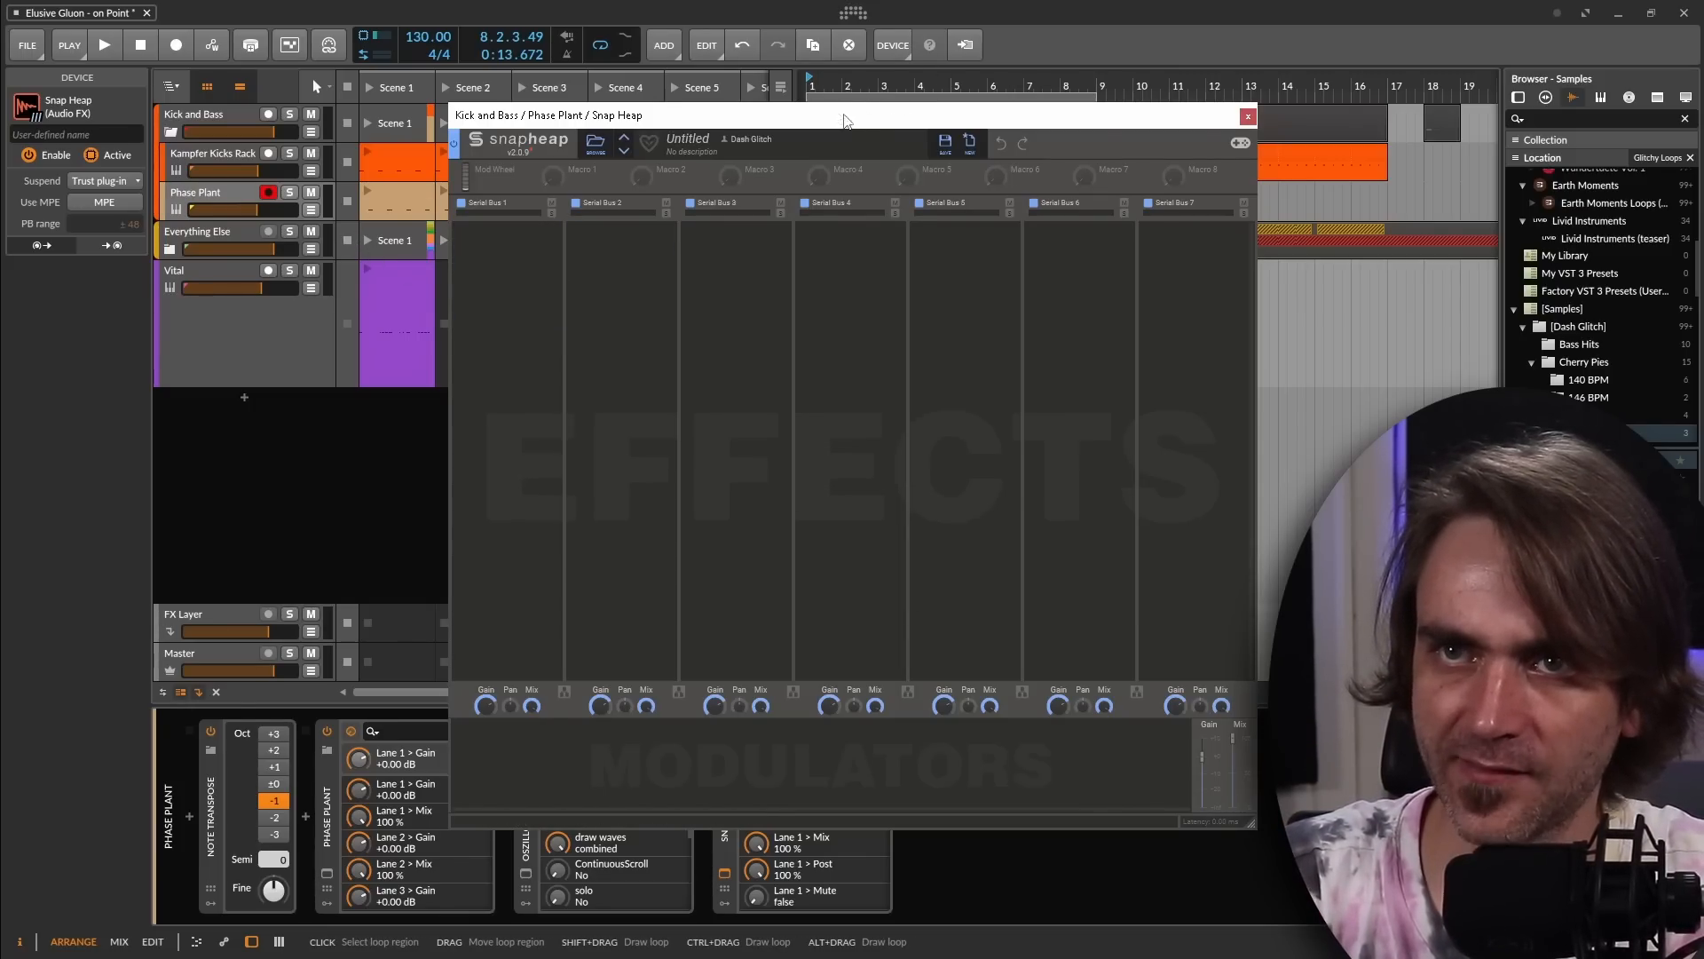
left_click_drag(843, 116, 477, 47)
left_click_drag(886, 755, 1207, 914)
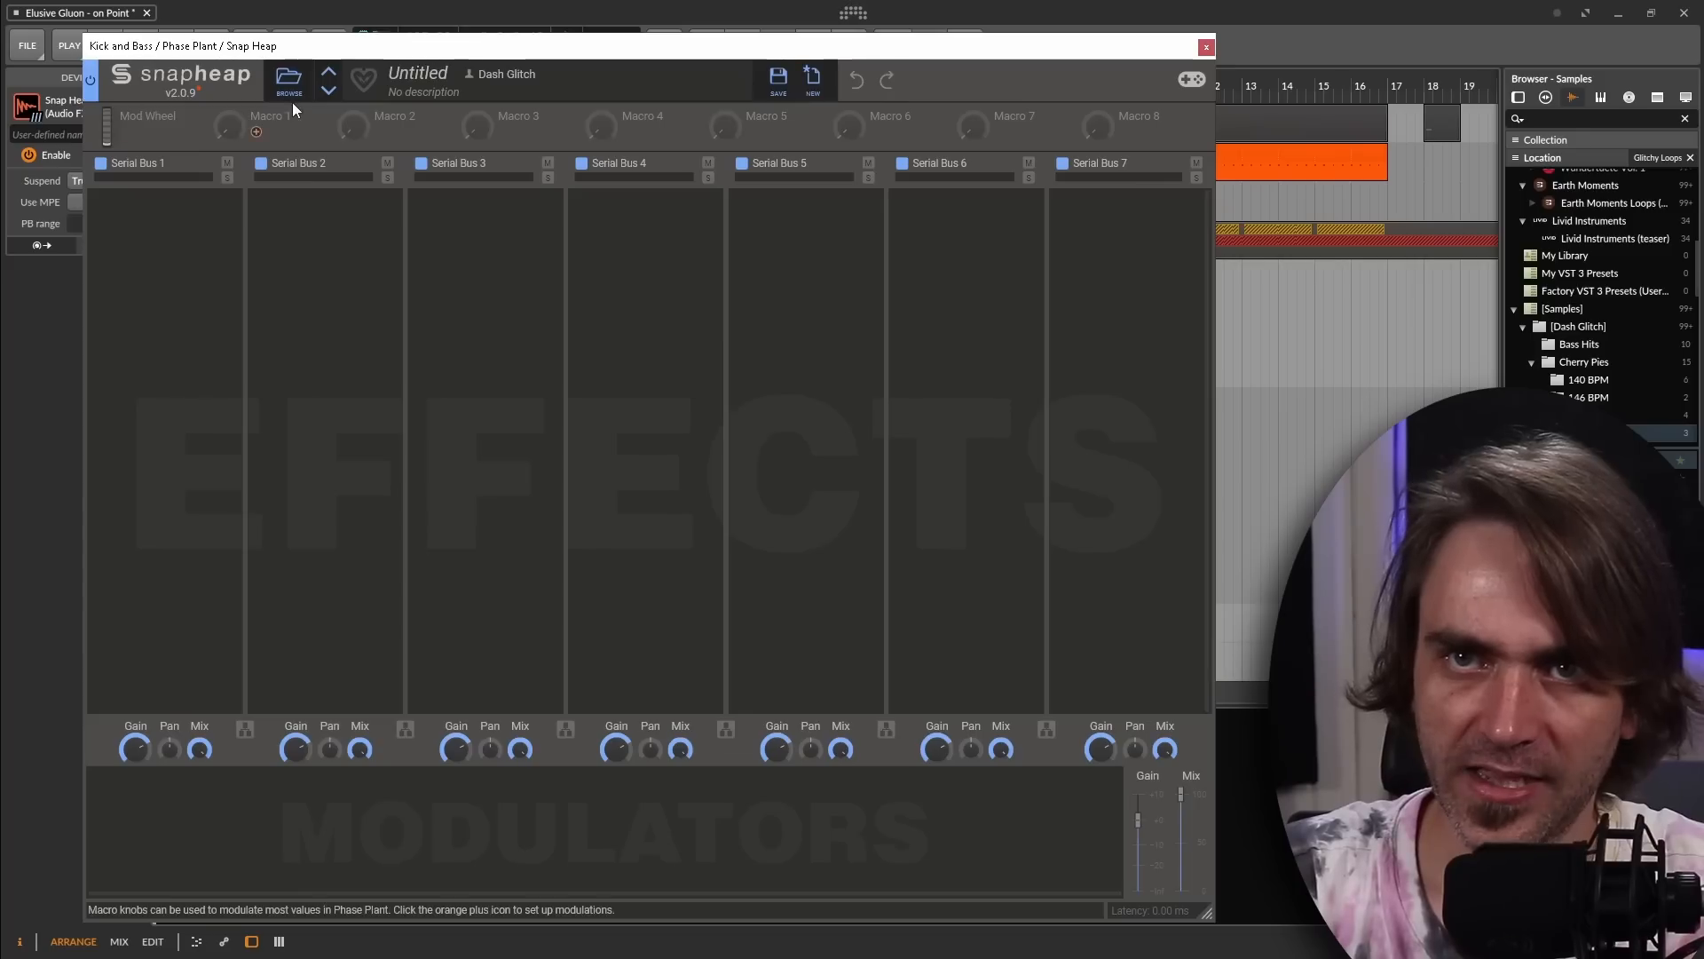
Add a Gain effect to Serial Bus 2, set in percentage mode to 0.0 %, and add an LFO modulator
left_click(312, 258)
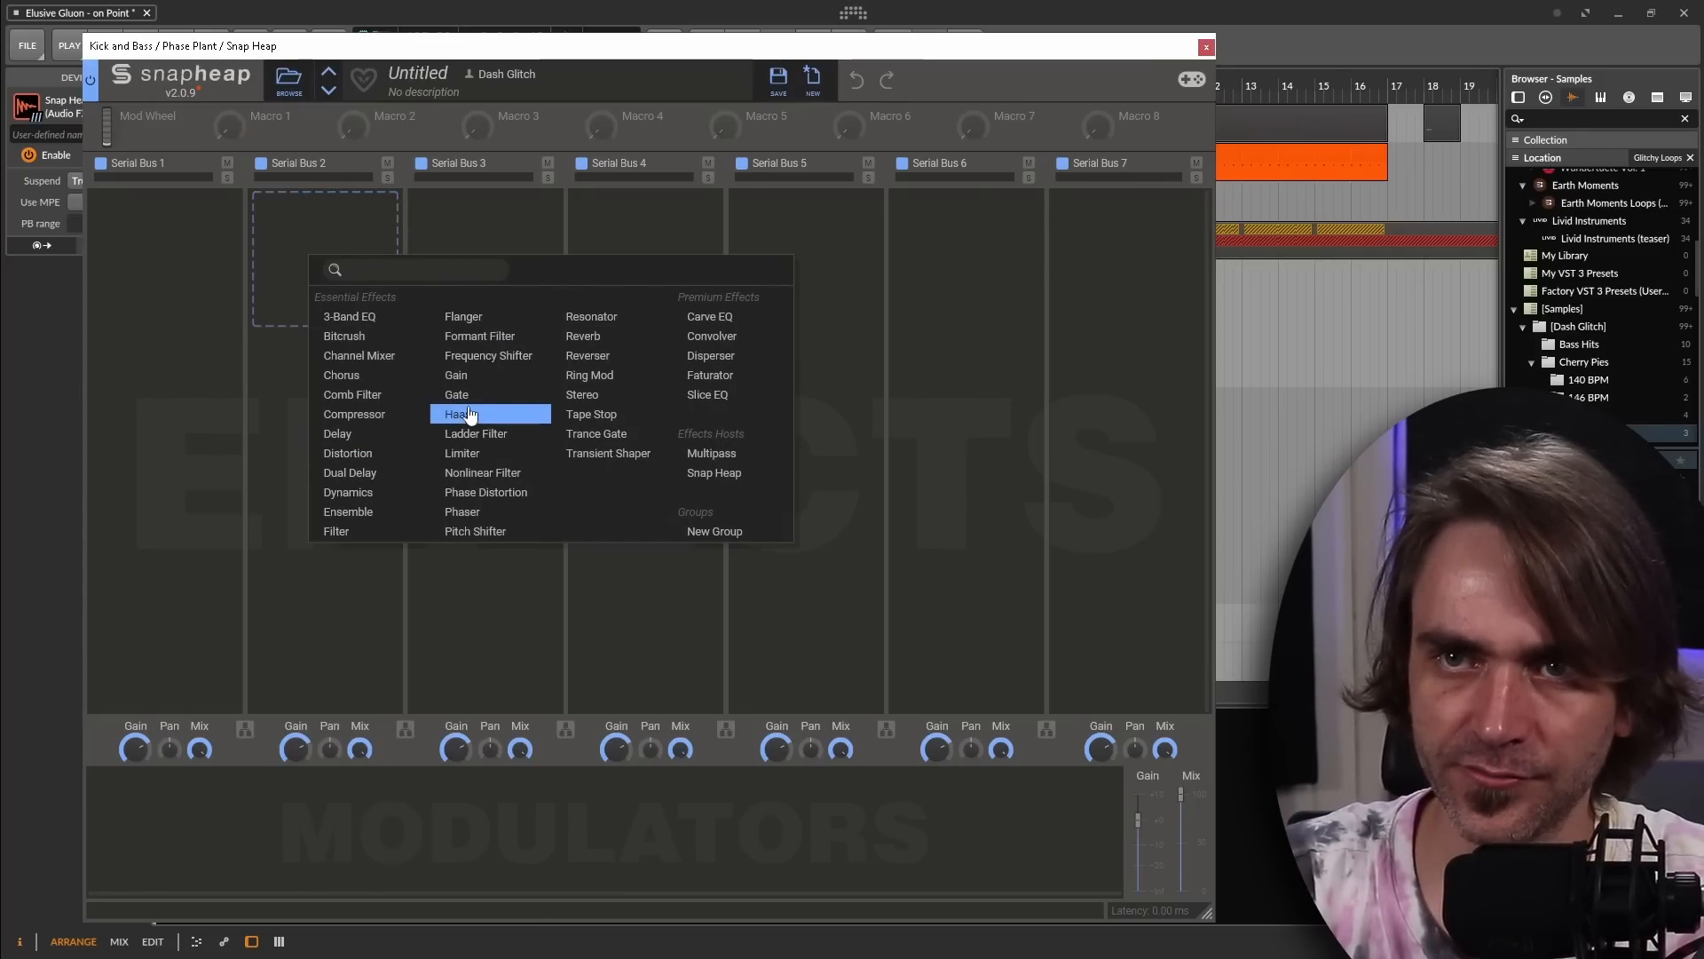
left_click(457, 374)
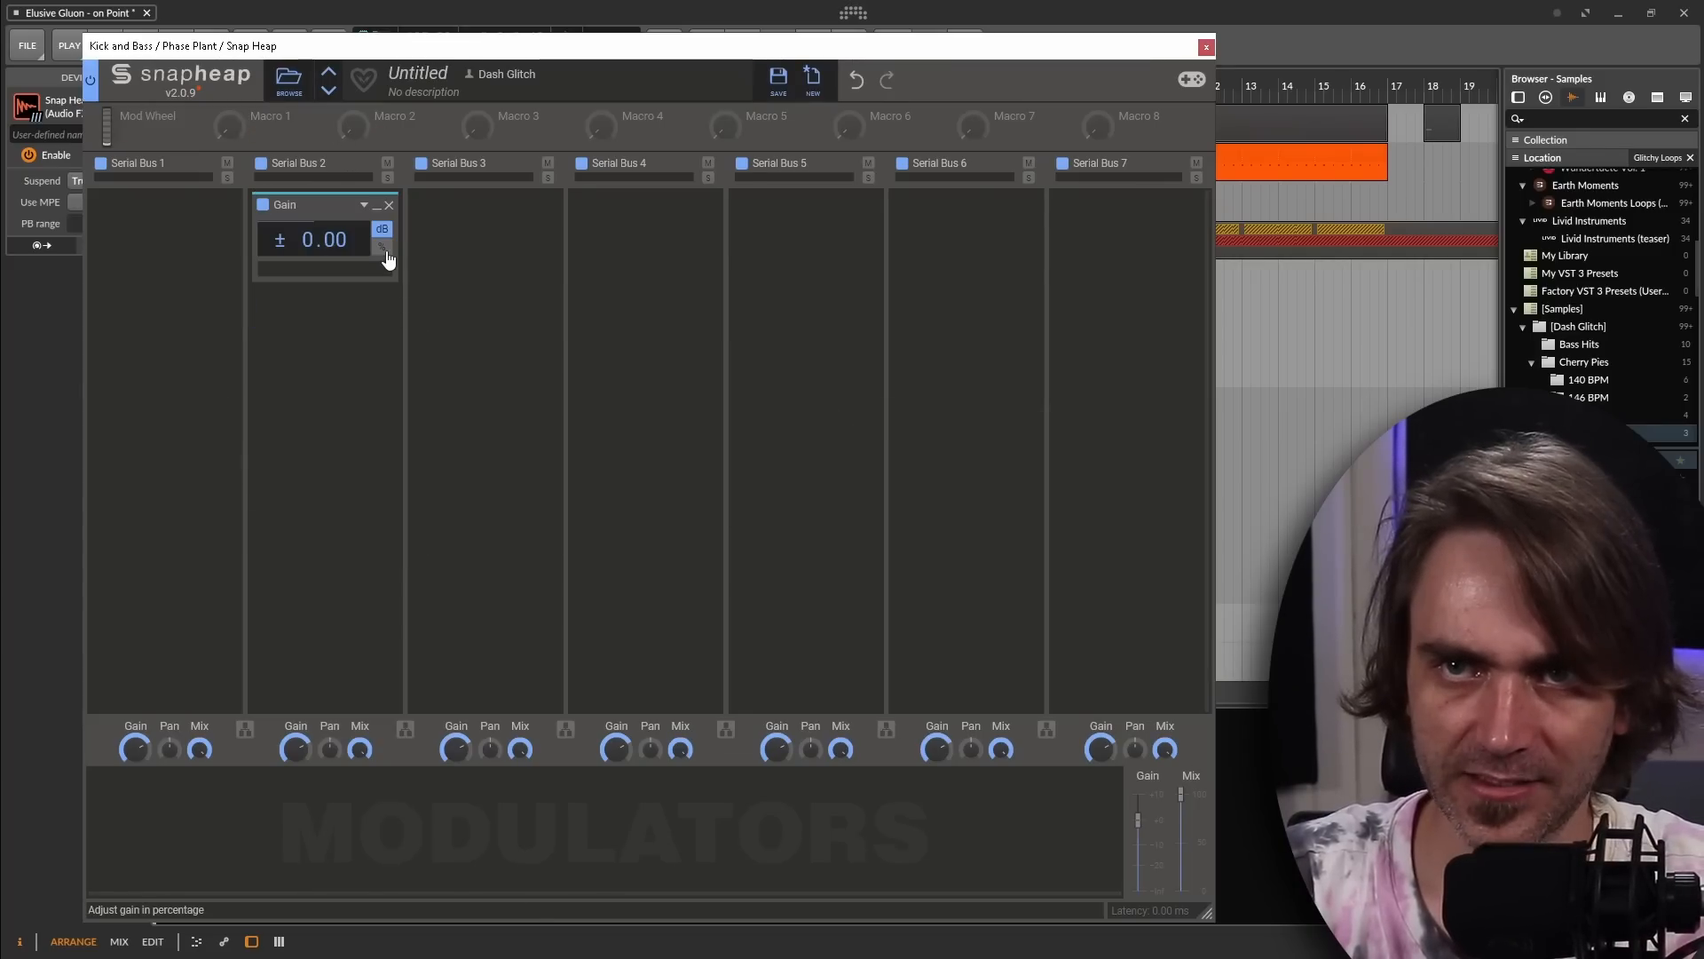
left_click(213, 811)
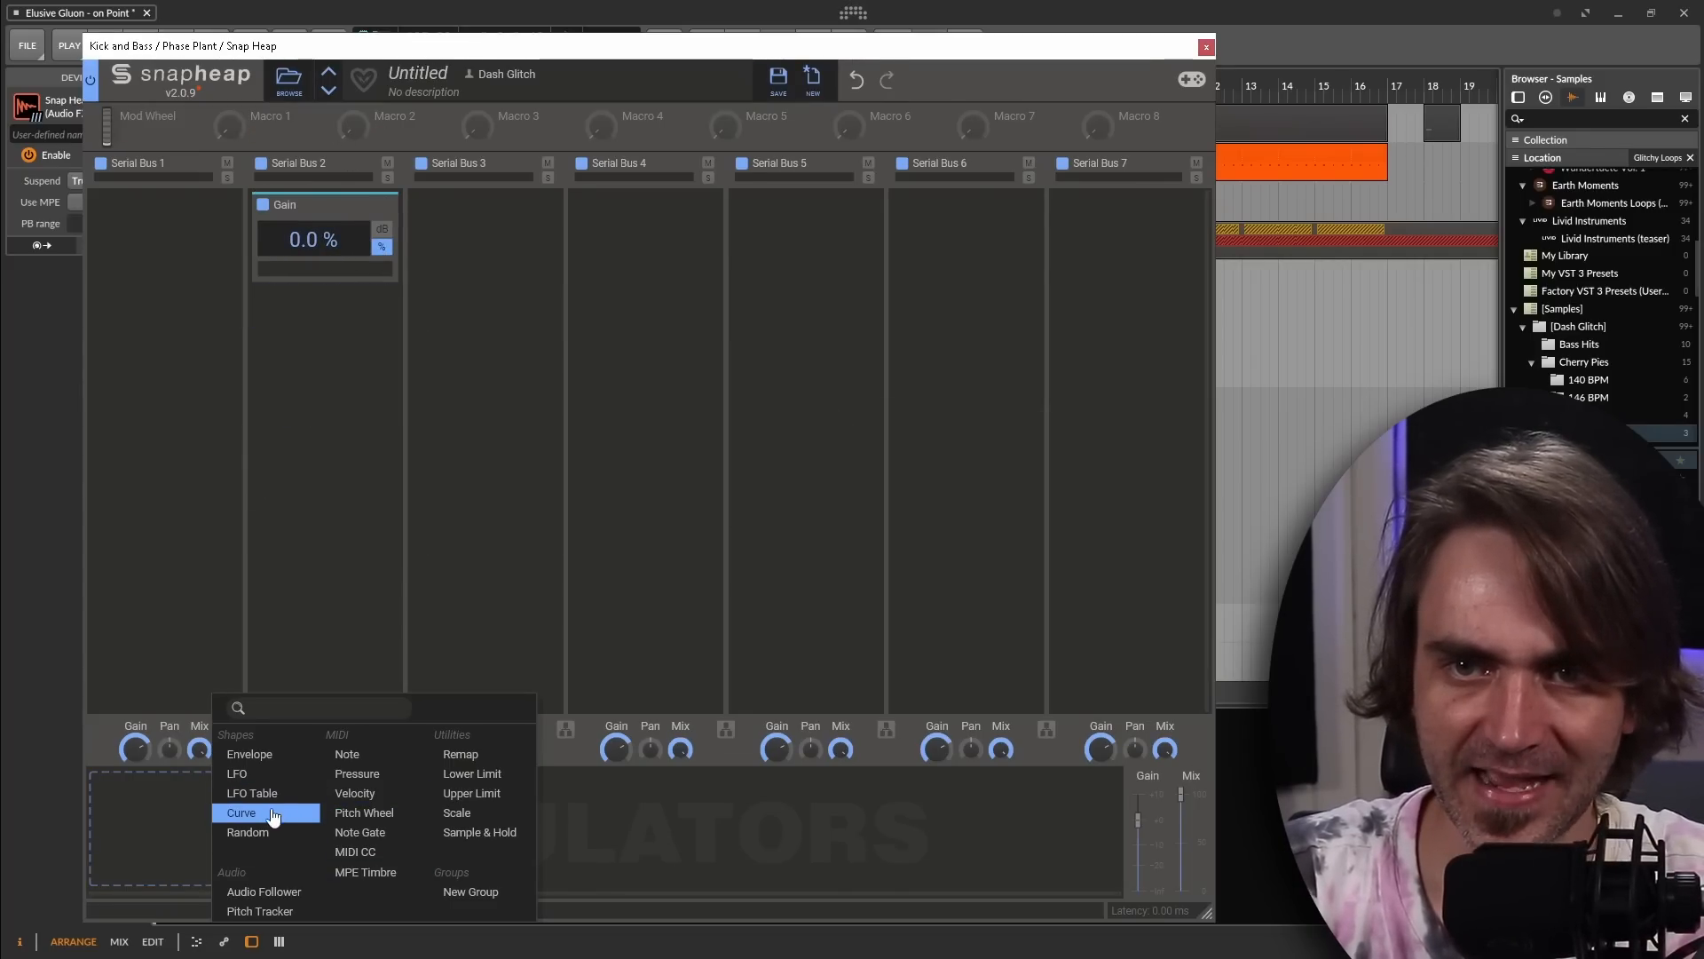
left_click(240, 773)
Set the LFO to a tempo-synced 1/4 rate and reshape its Pyramid curve so it rises quickly and peaks at the cycle's end
left_click(218, 866)
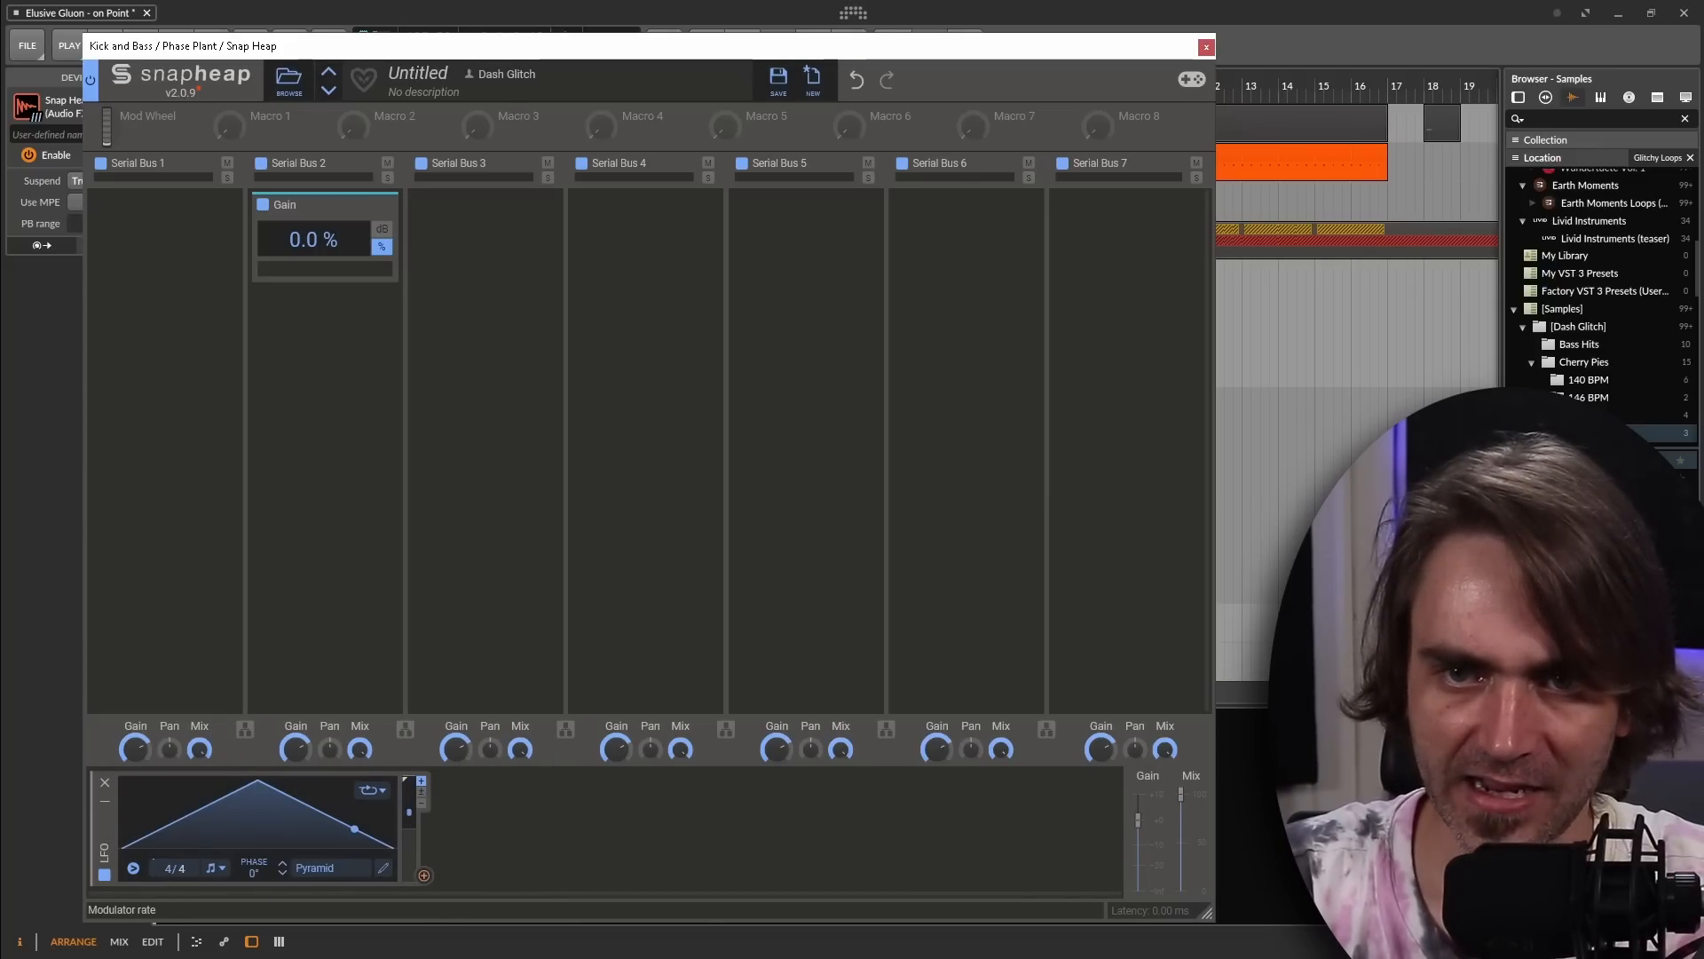
left_click_drag(169, 868, 168, 897)
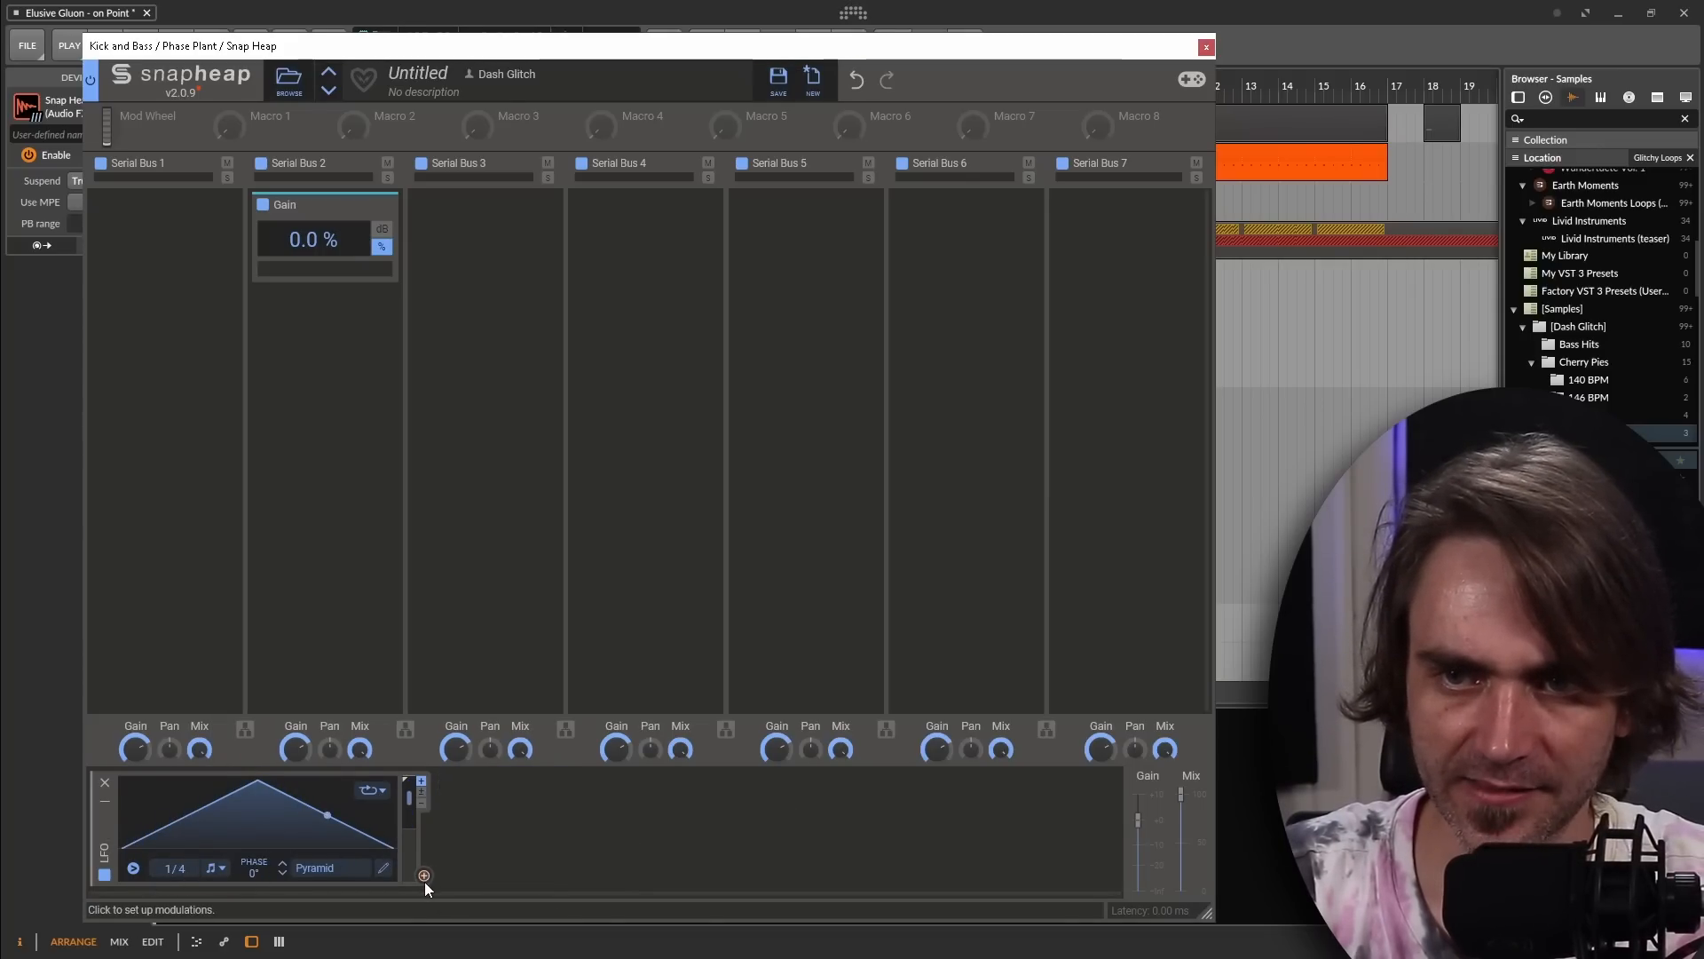
left_click(383, 869)
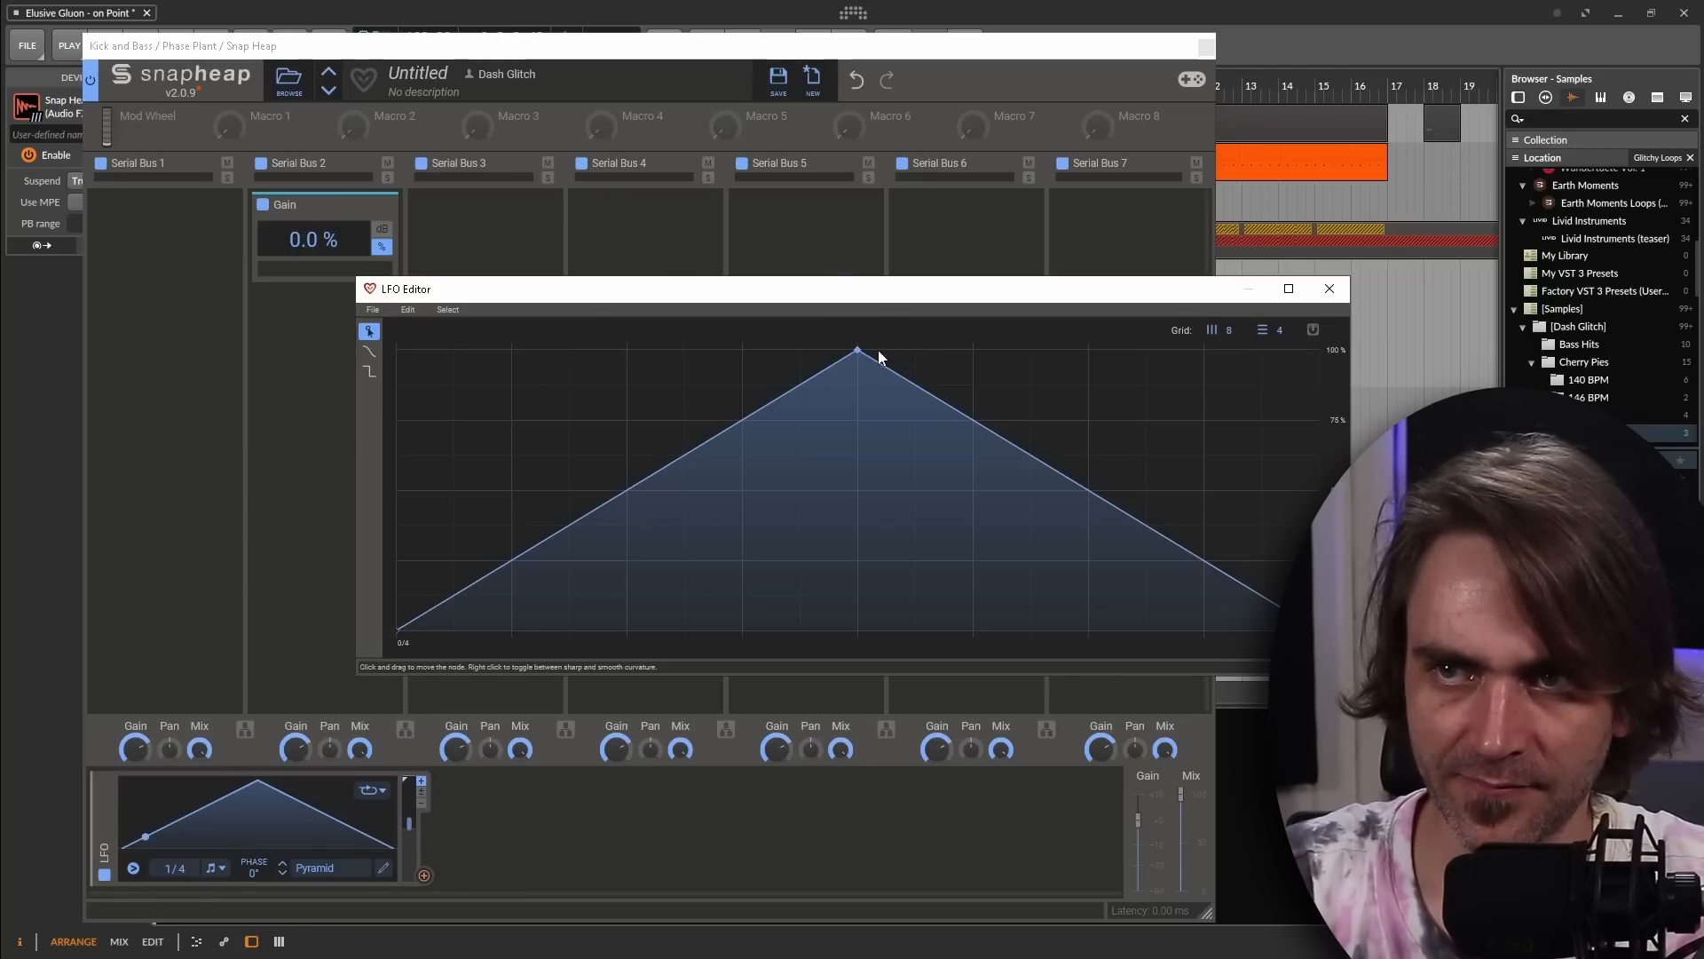
left_click_drag(878, 355, 1370, 306)
left_click(1330, 288)
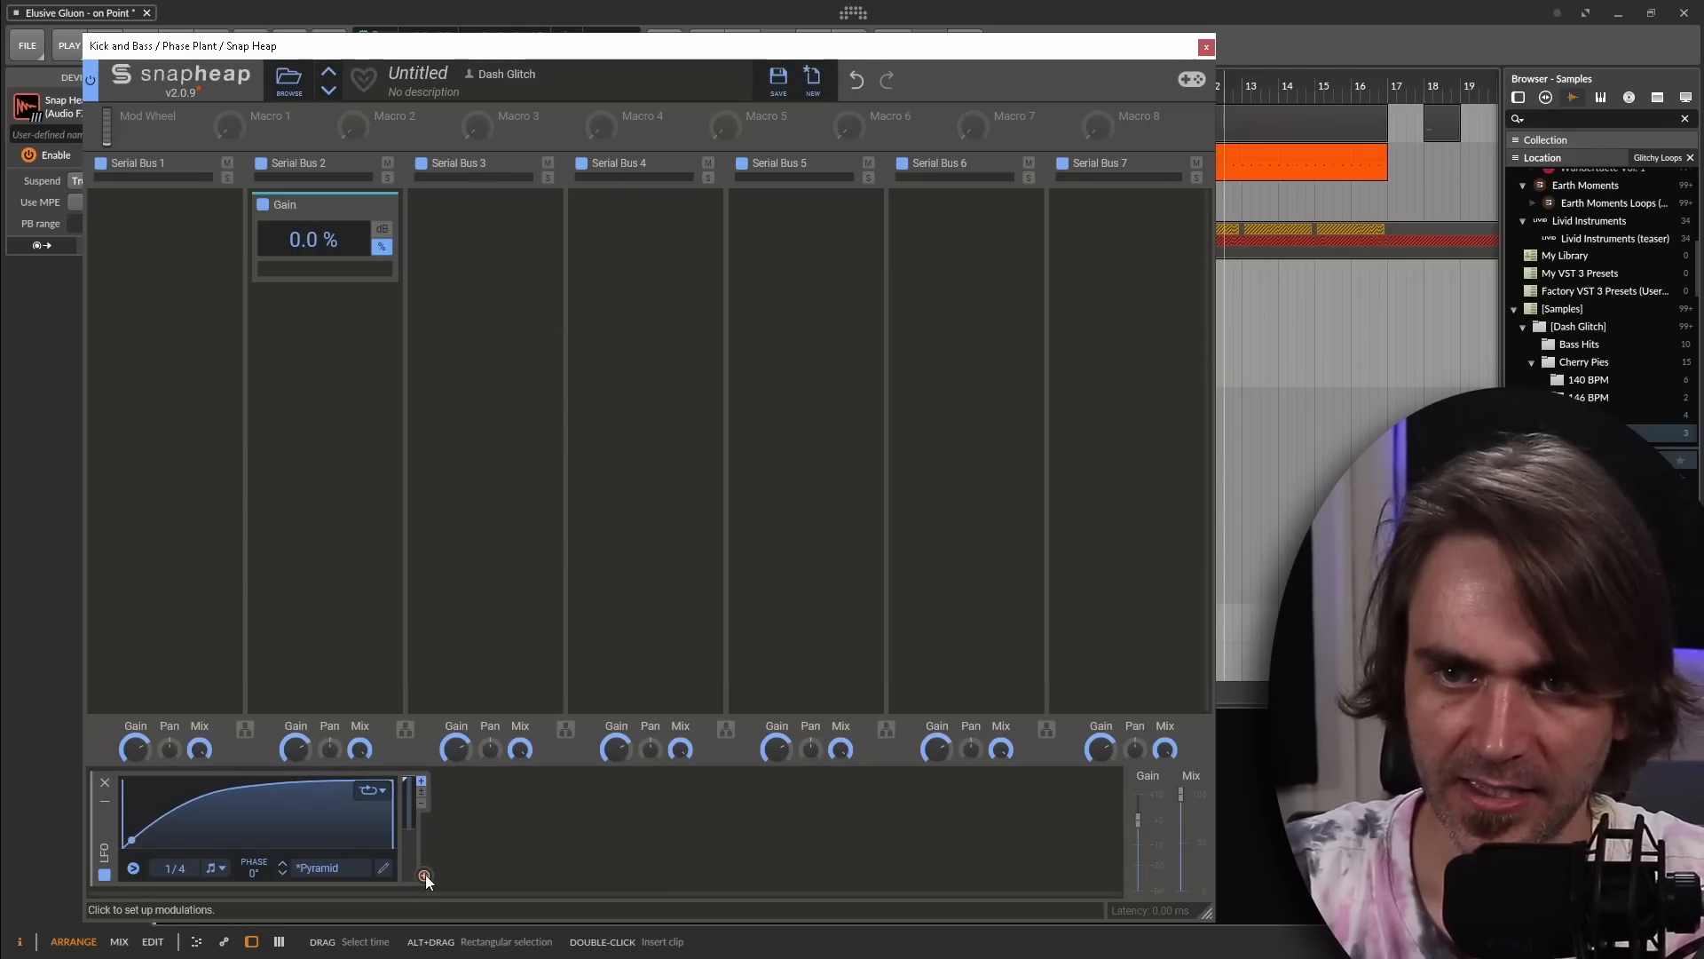
Assign the LFO to modulate the Gain effect's percentage
left_click(424, 876)
left_click(315, 260)
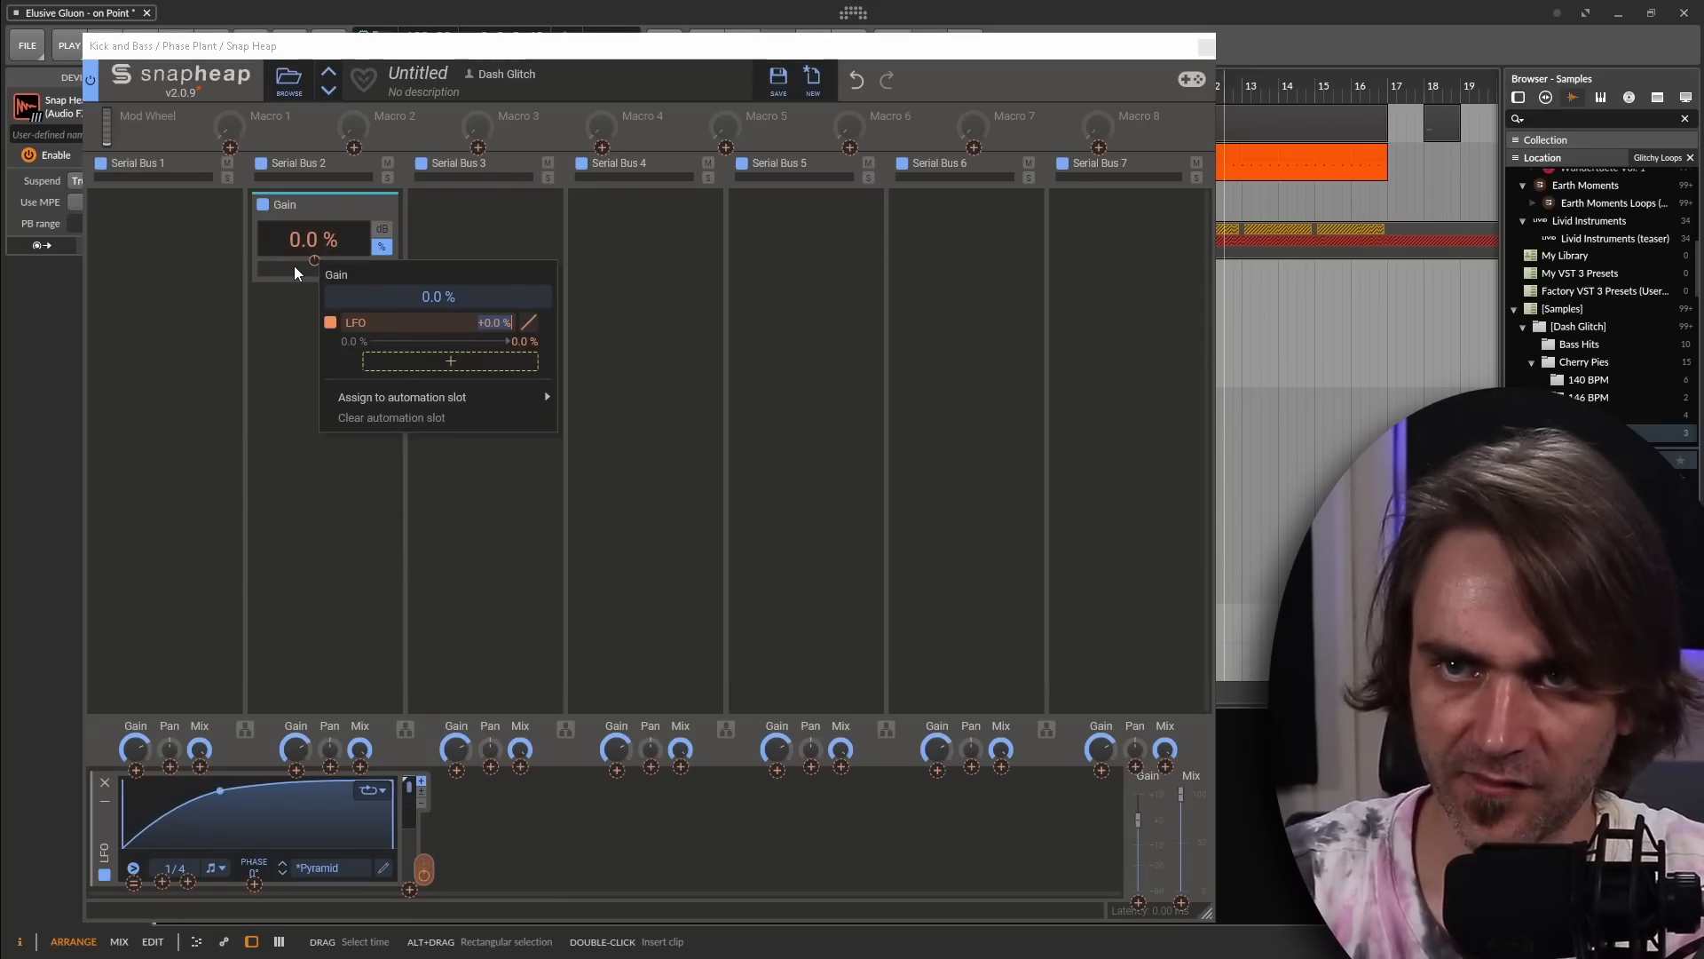
left_click(246, 364)
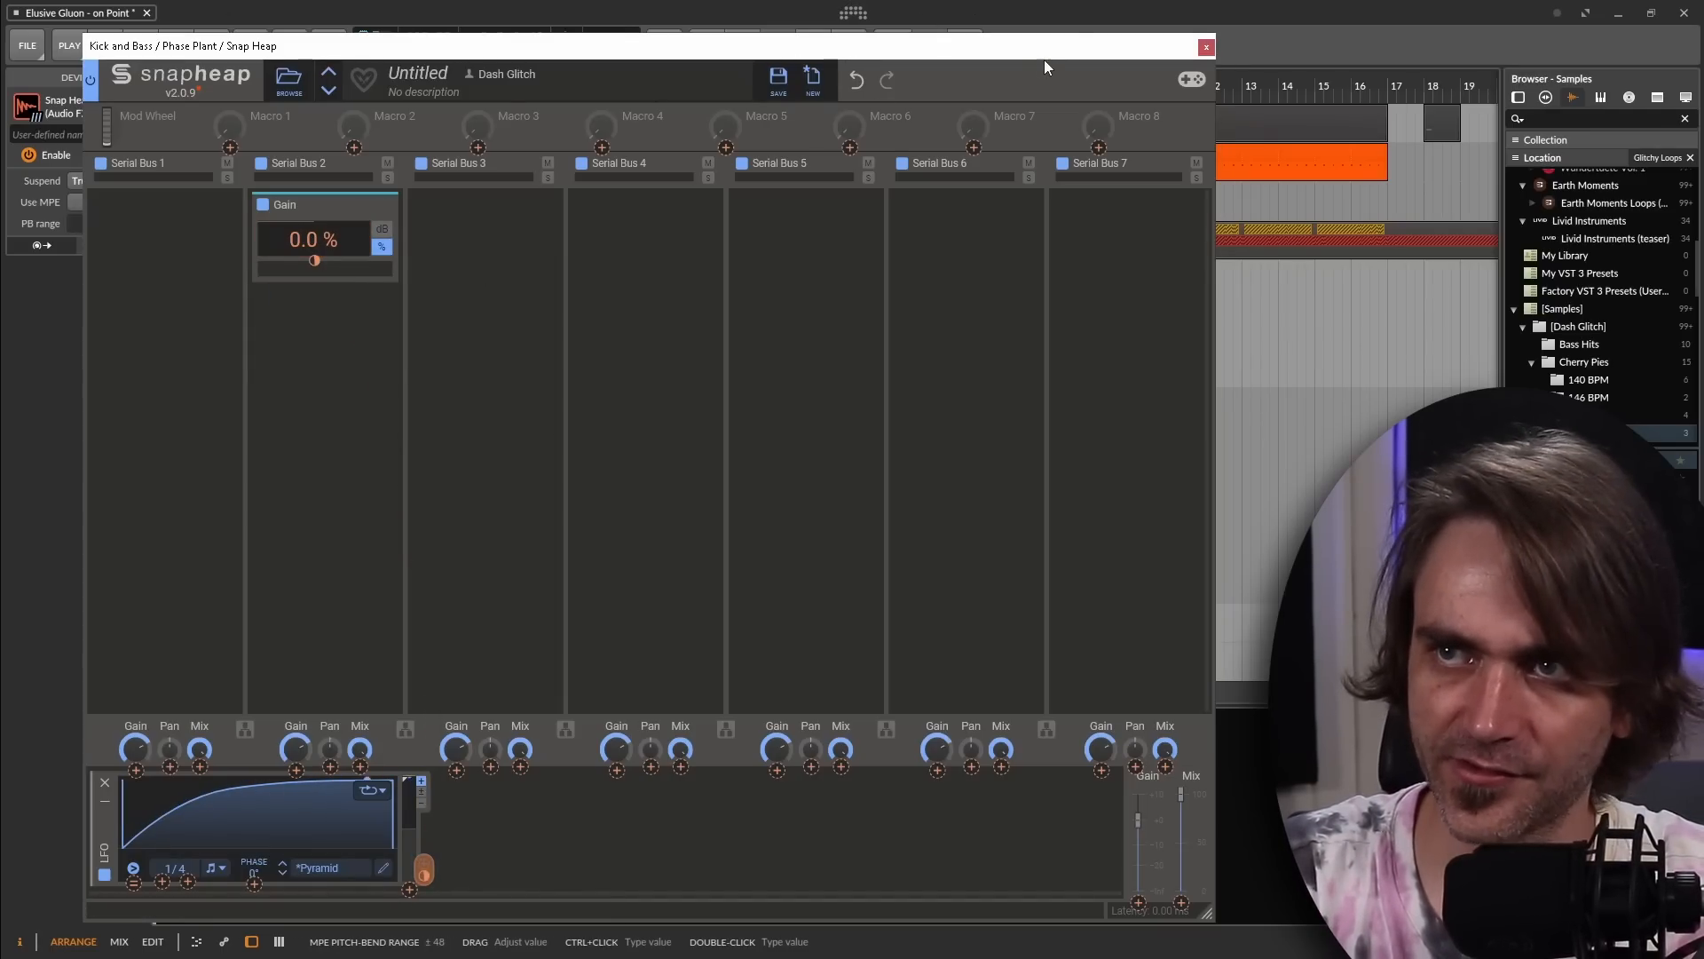
Play the kick and bass, and arrange the Snap Heap and Oszillos Mega Scope windows to examine the gain-shaped waveform
left_click(1207, 48)
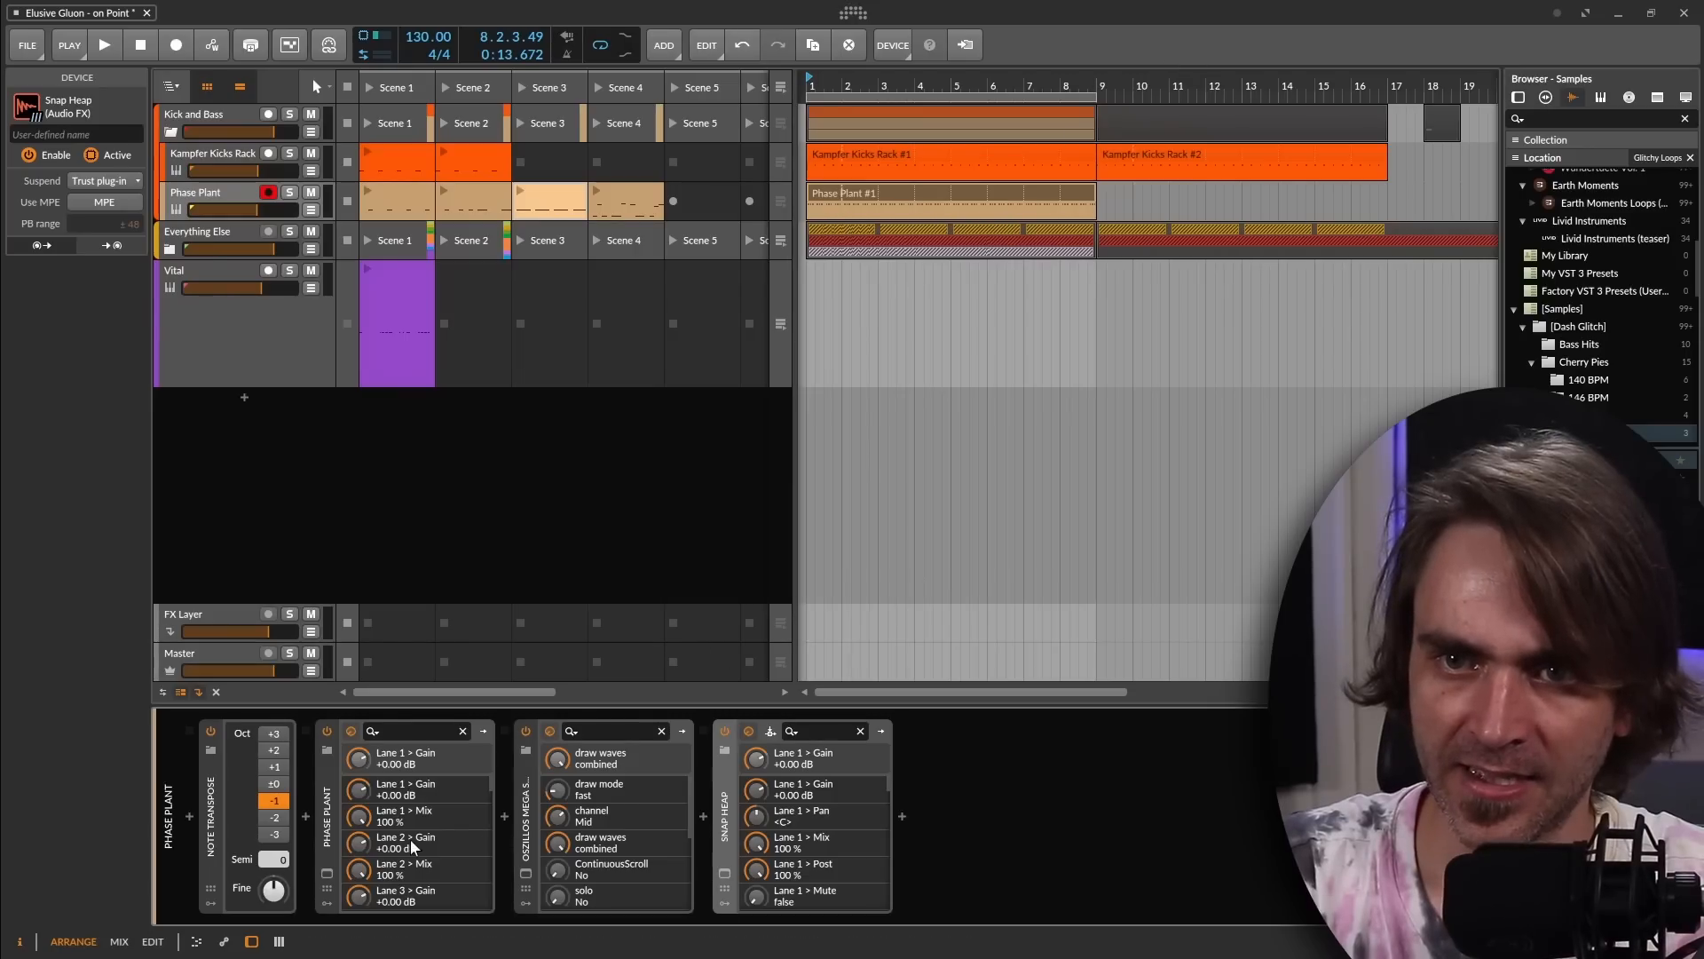
left_click(326, 873)
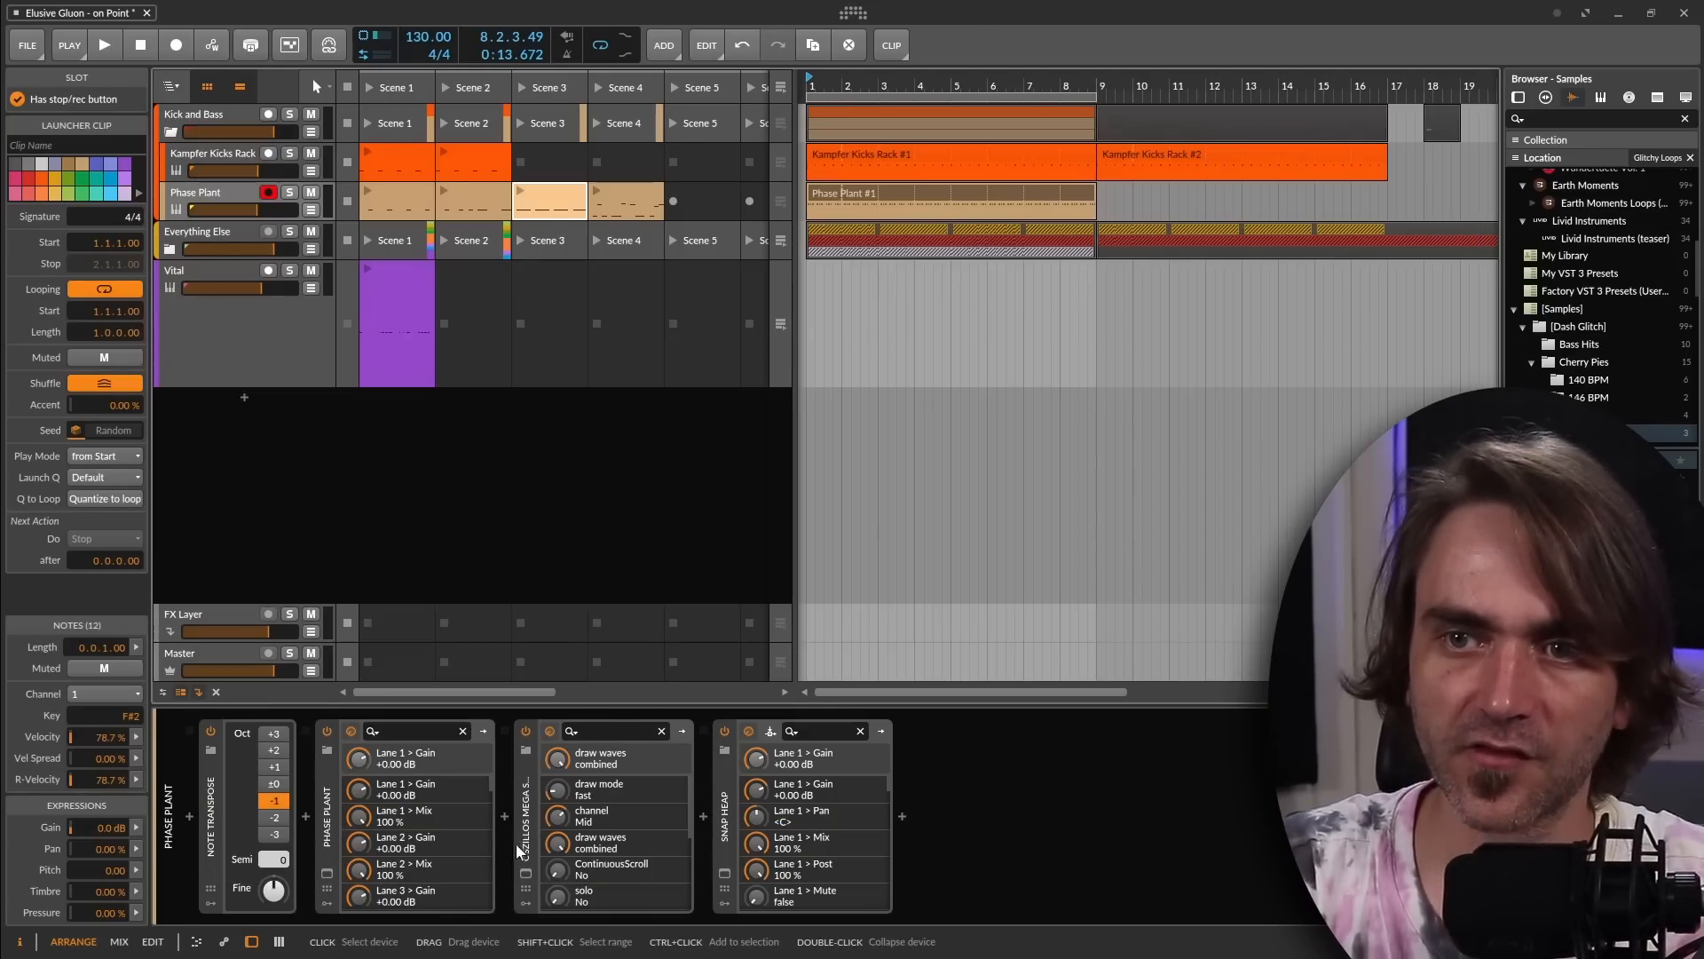
left_click(325, 837)
key("space")
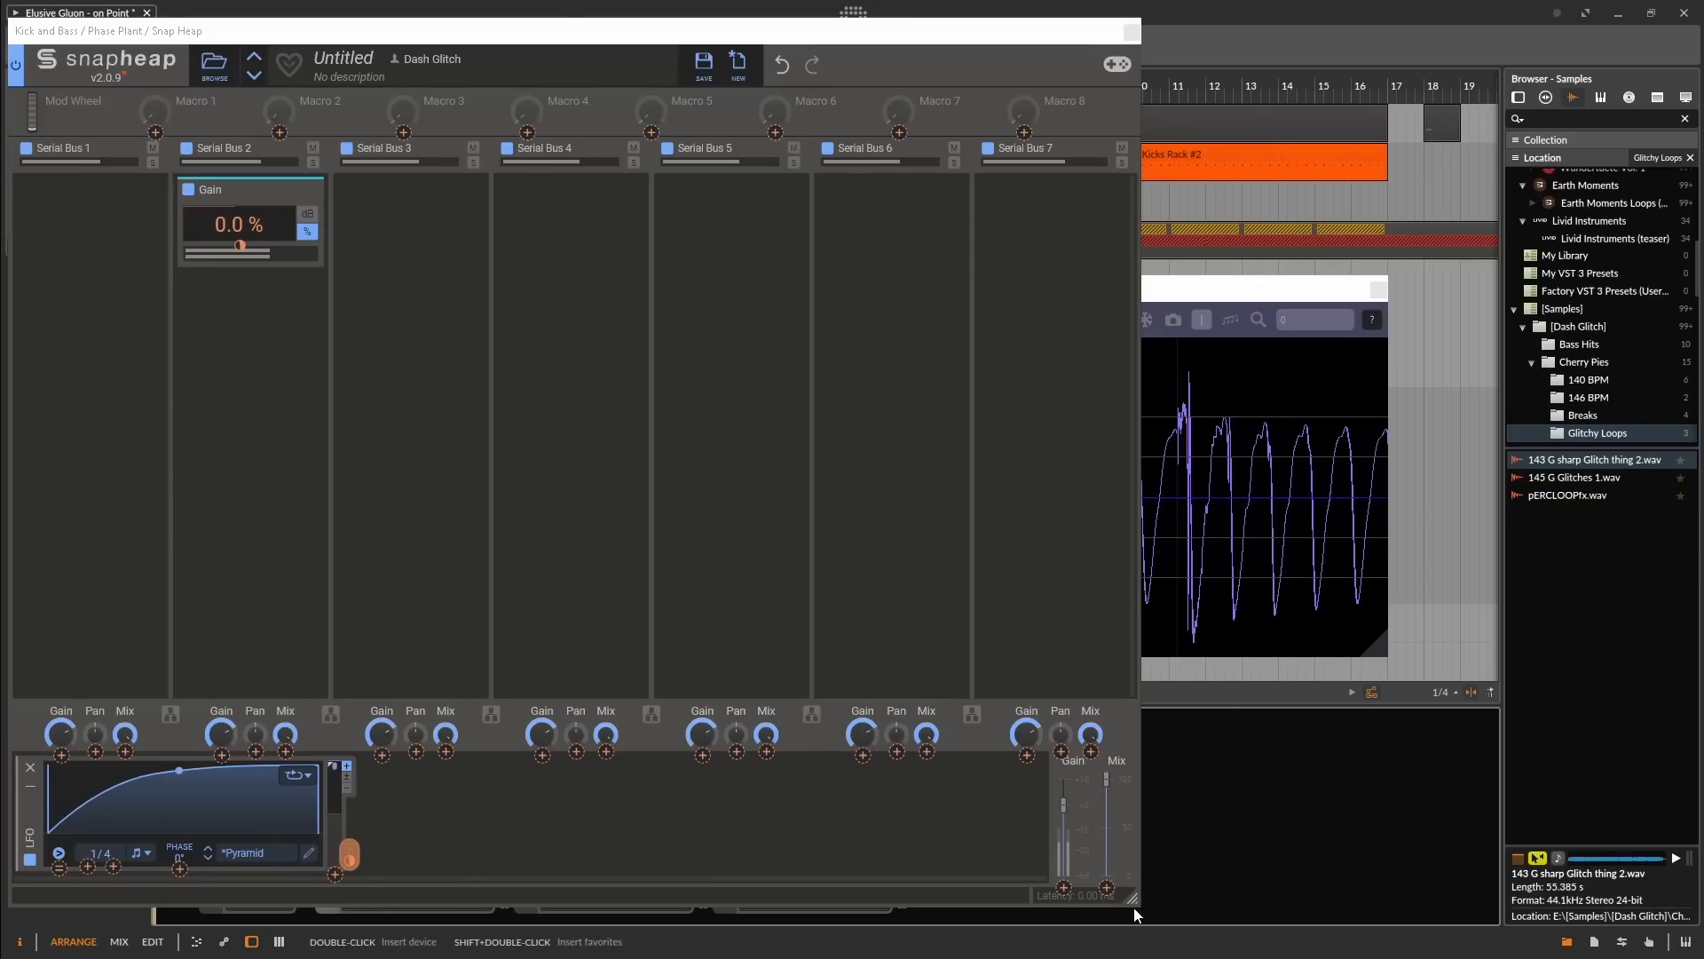
left_click_drag(1218, 286, 1328, 537)
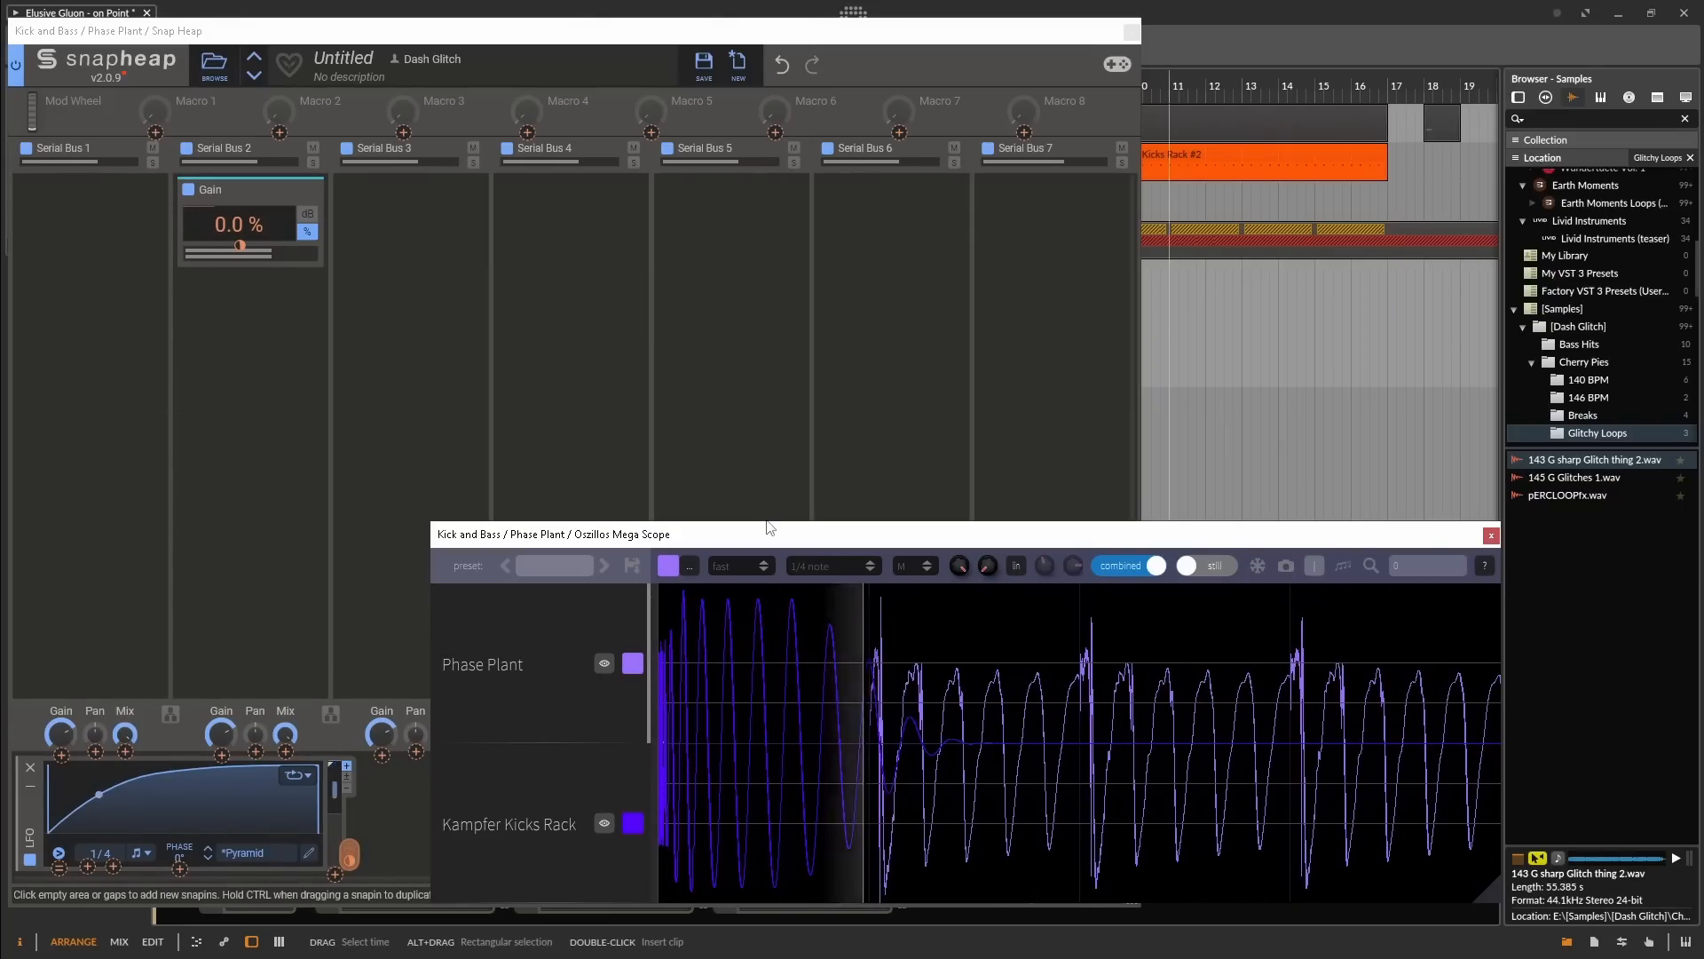
left_click(293, 835)
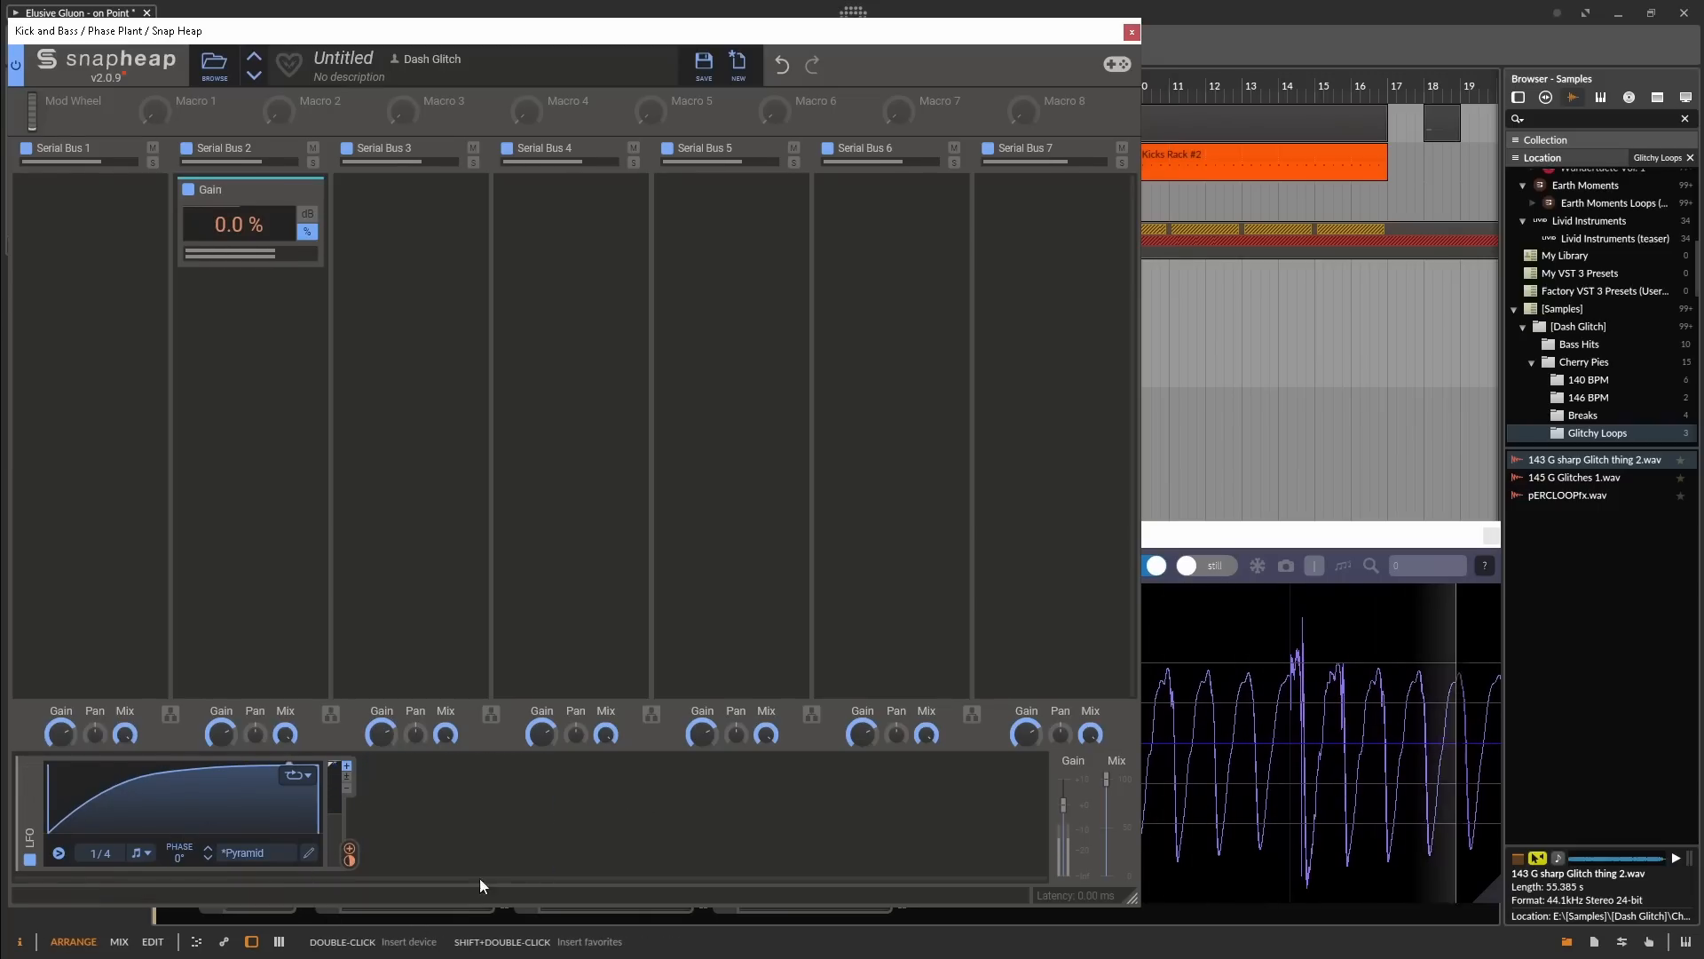
Reshape the LFO in an enlarged editor into steps: zero for the first quarter, about 65% up to the middle, and 100% after
left_click(308, 852)
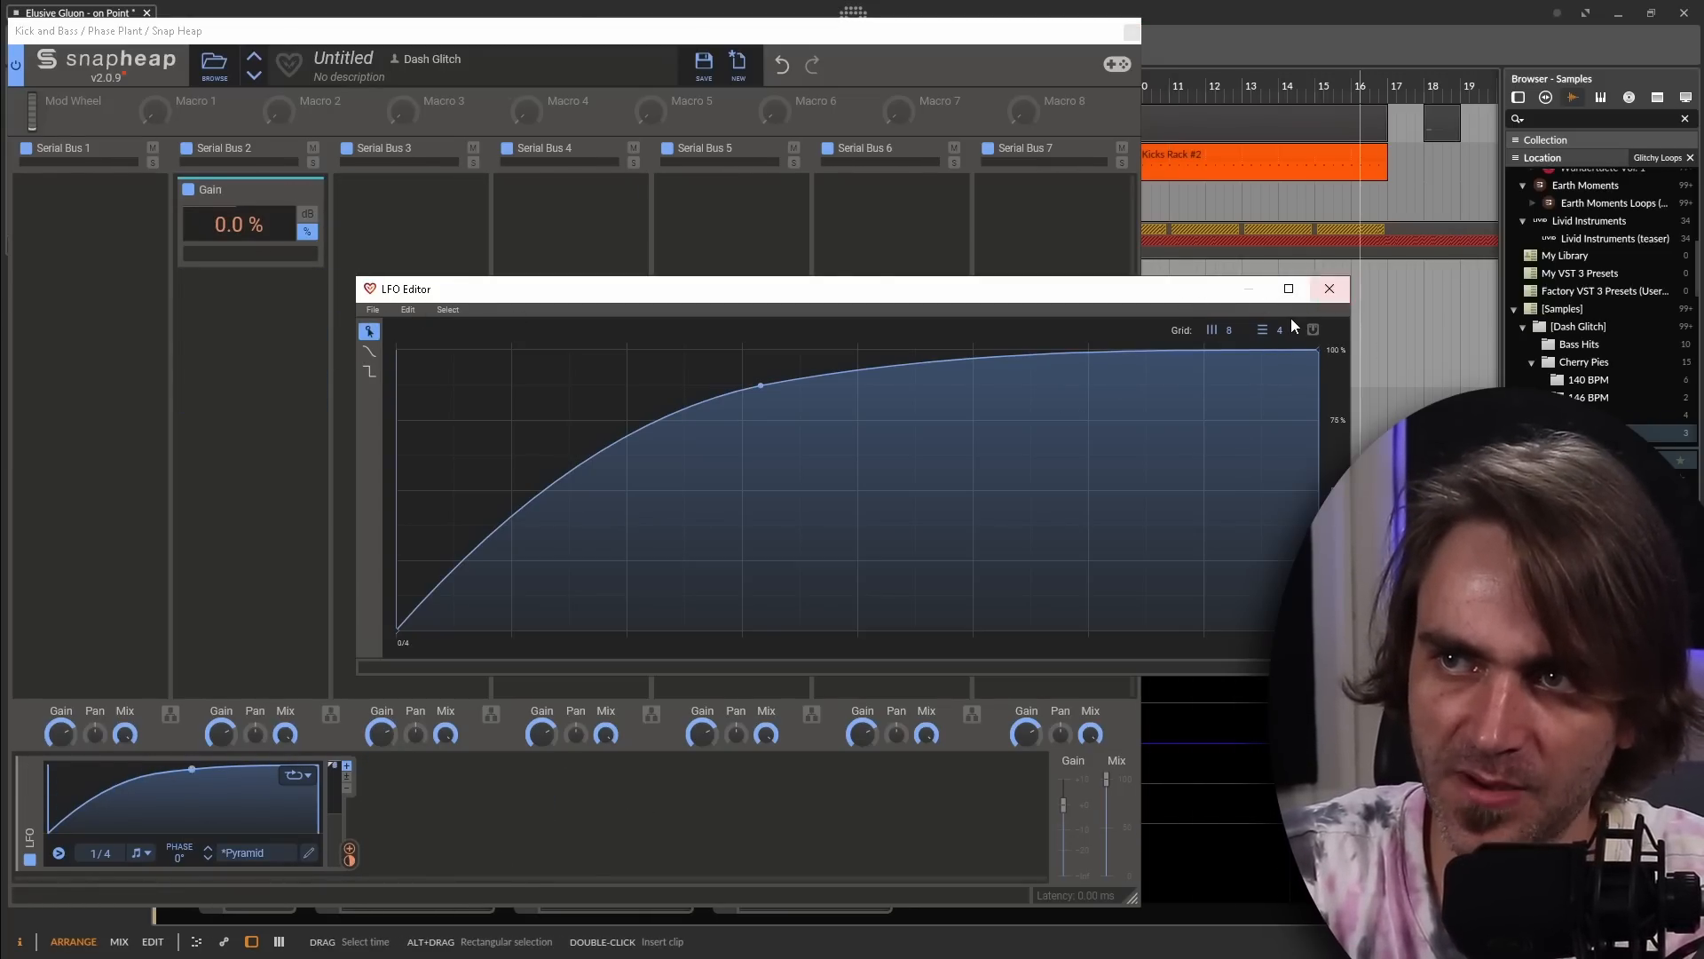
left_click(1288, 289)
left_click_drag(503, 290, 435, 948)
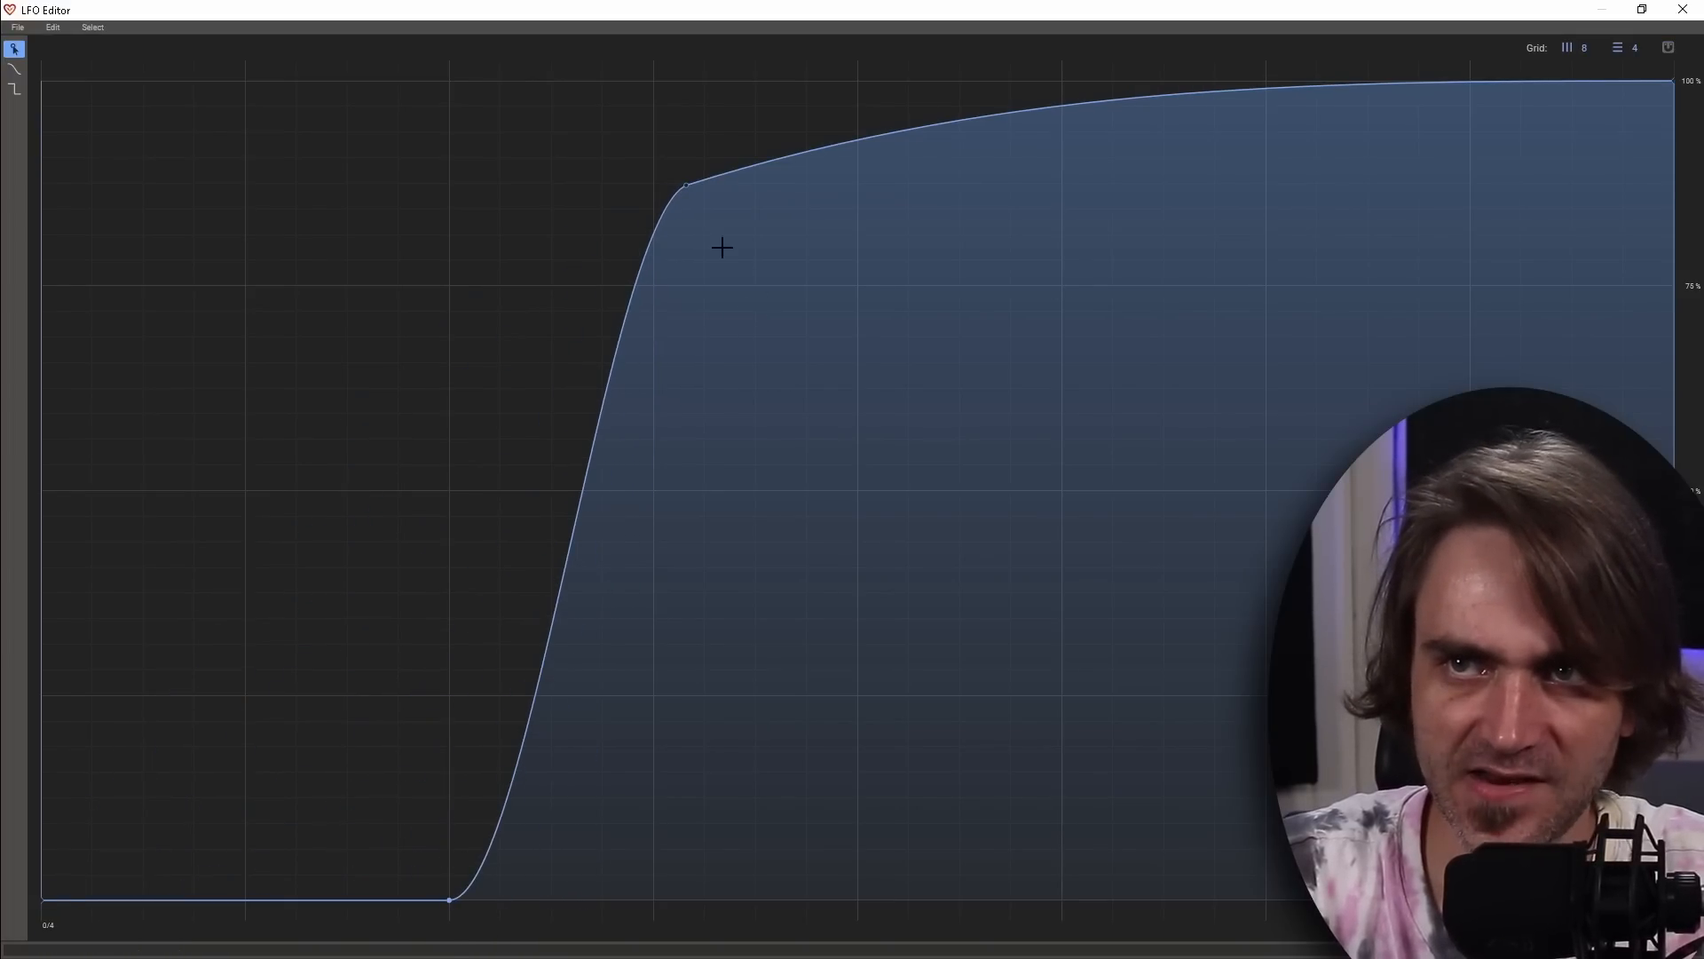
left_click_drag(695, 176, 455, 362)
left_click_drag(697, 245, 797, 9)
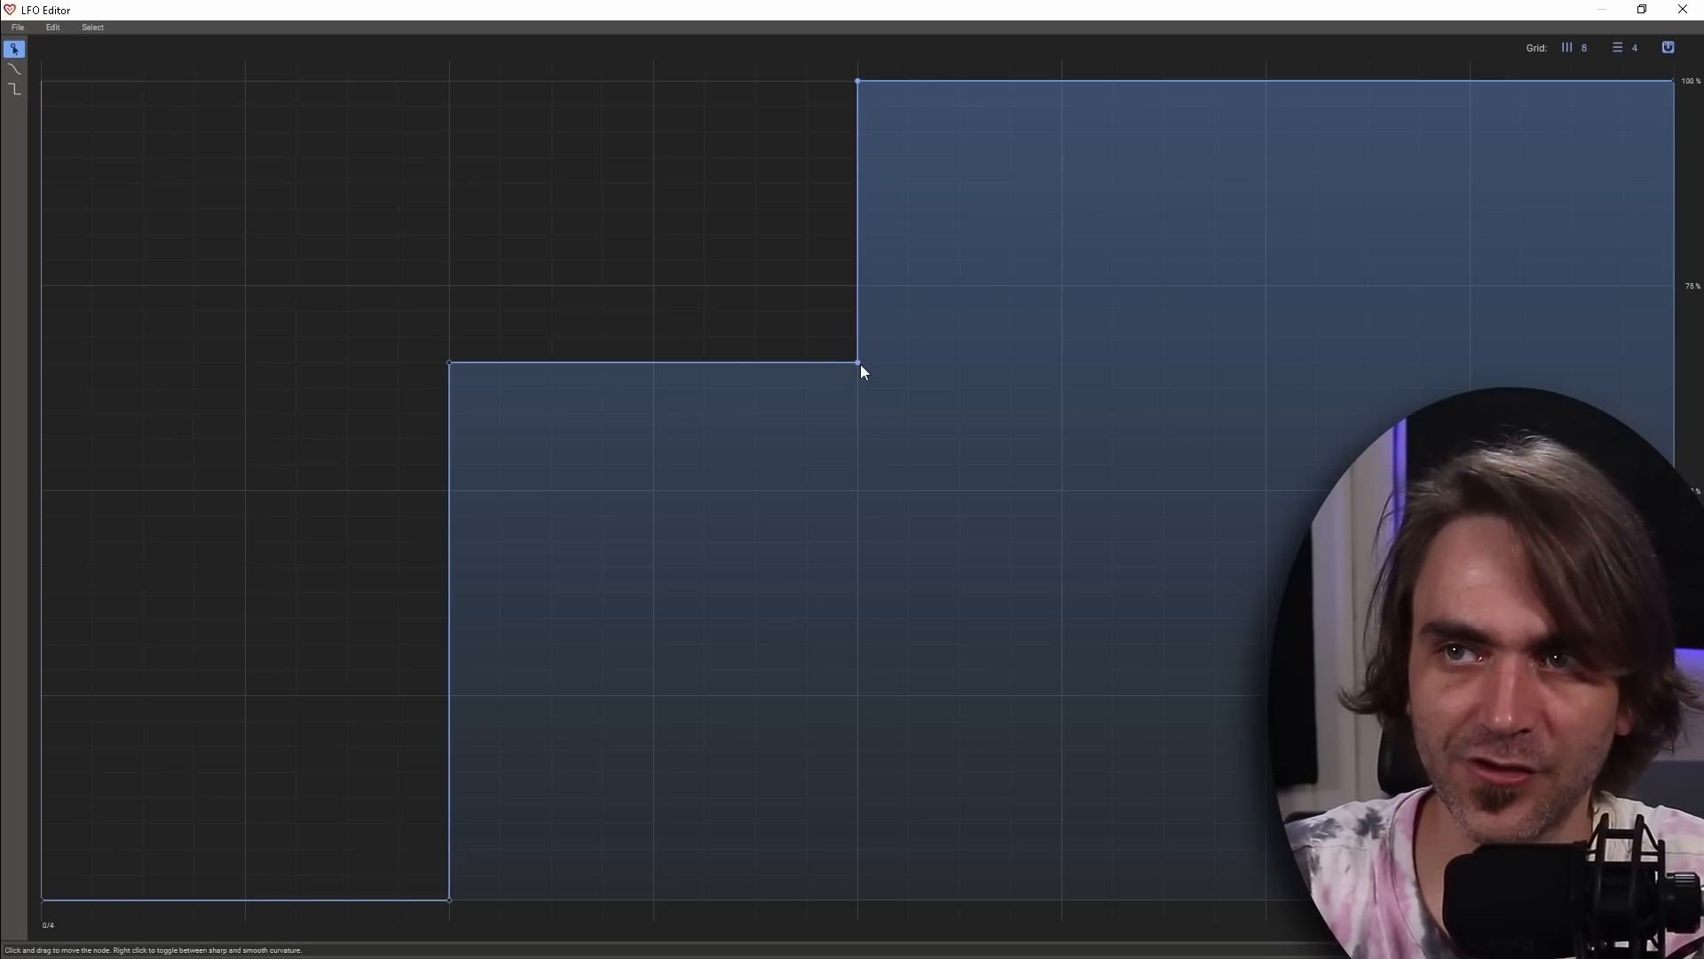
mouse_move(860, 364)
left_mouse_down()
mouse_move(833, 360)
mouse_move(870, 360)
left_mouse_up()
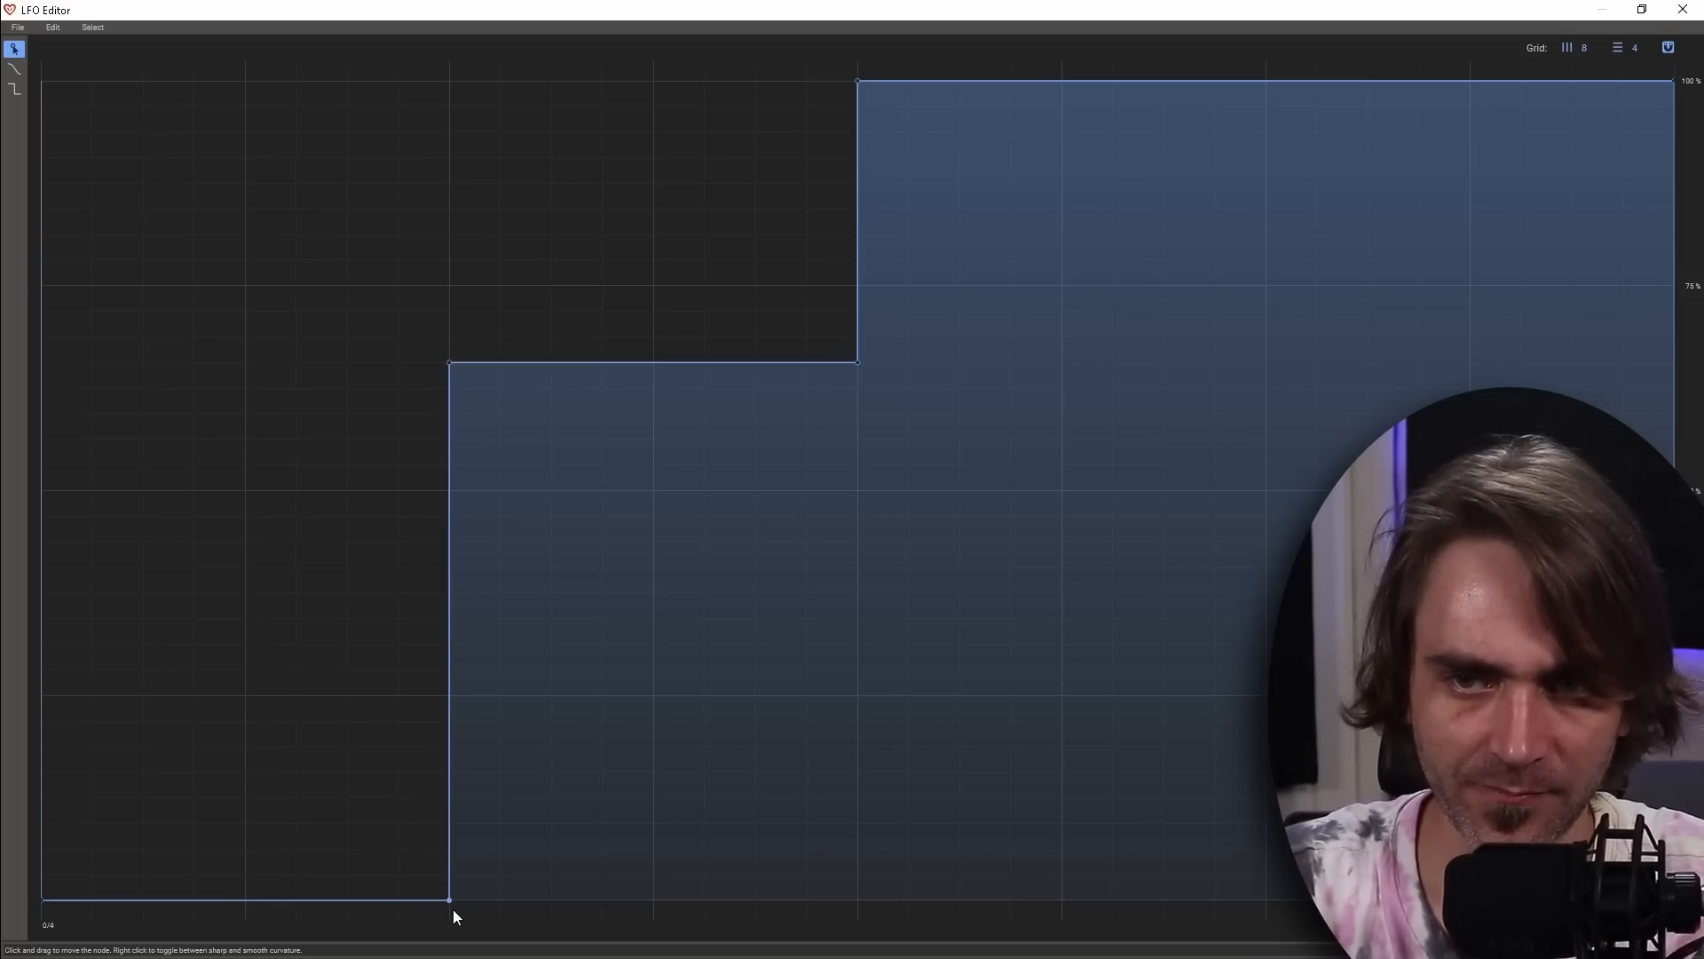
Shift the base of both LFO rises slightly earlier to give them a slight slope, and lower the middle step to about 44%
left_click_drag(446, 904, 407, 899)
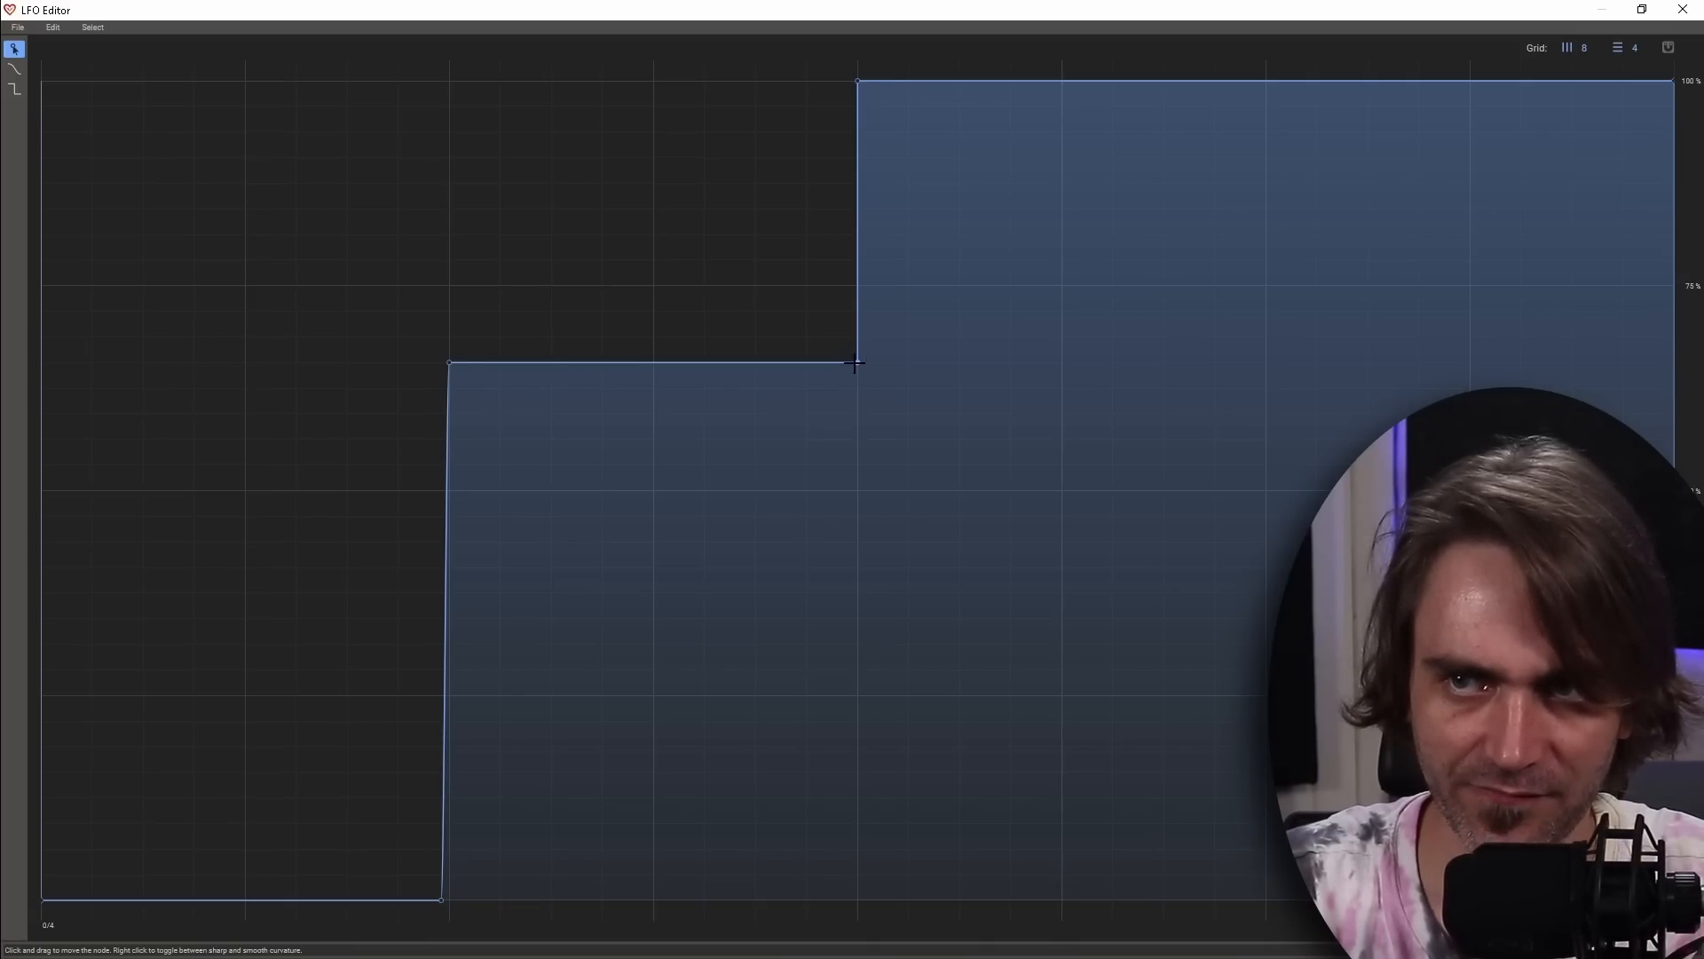
left_click_drag(855, 360, 813, 366)
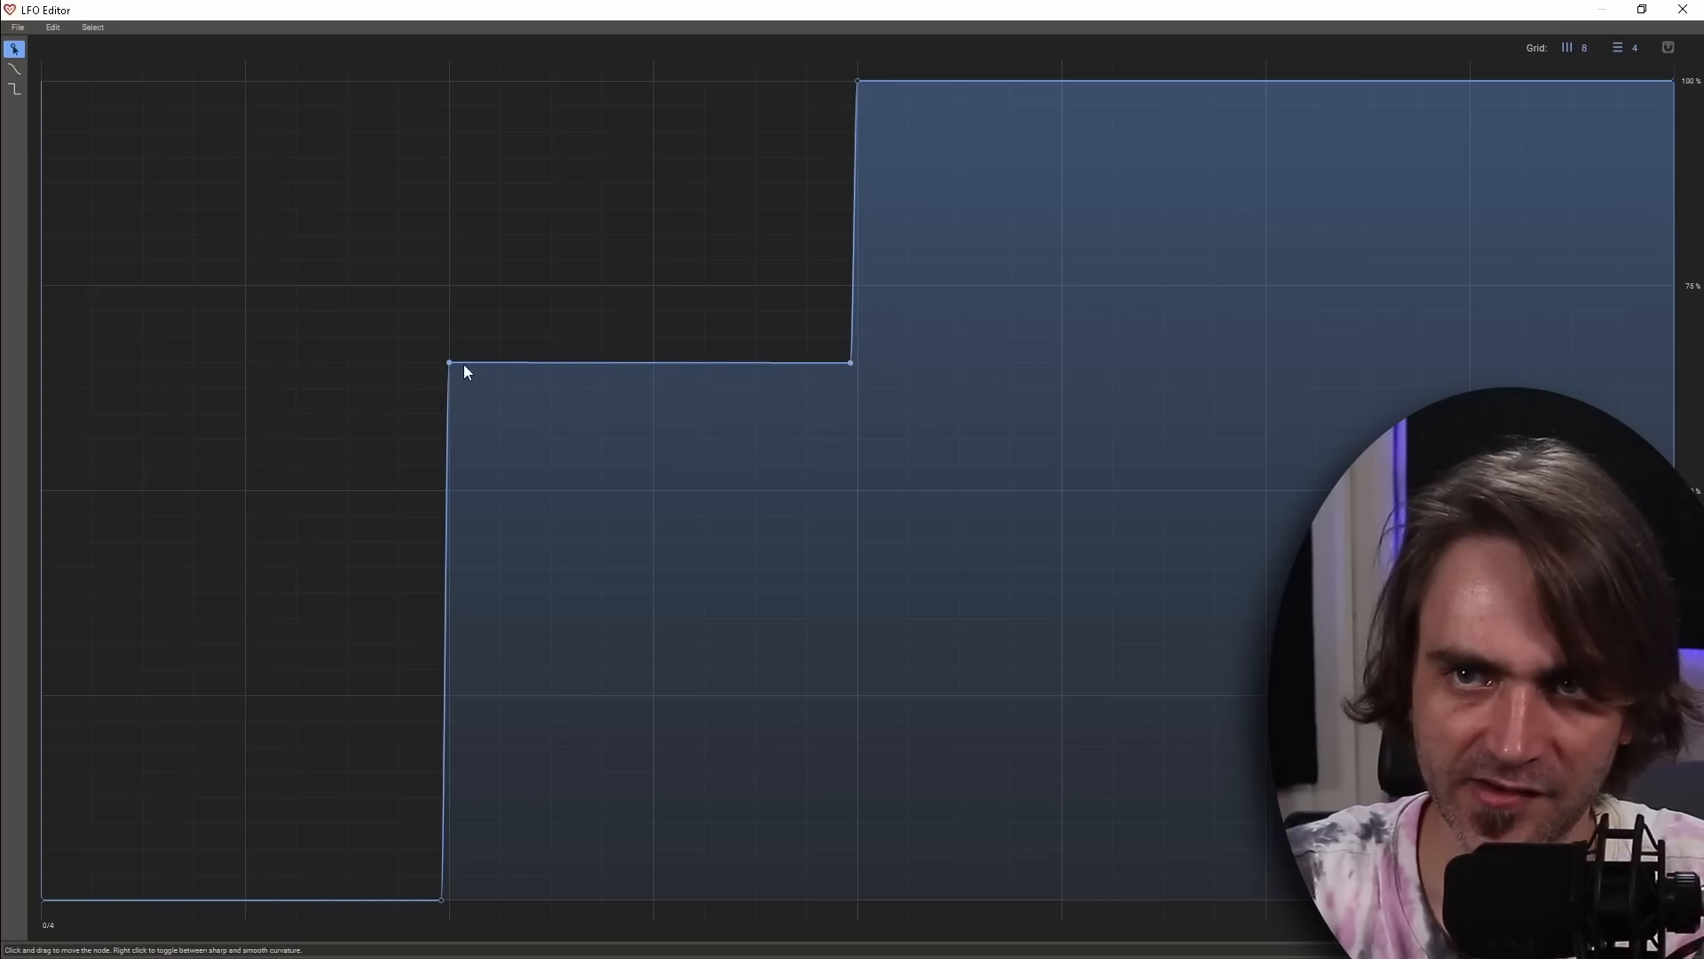
left_click_drag(448, 364, 437, 530)
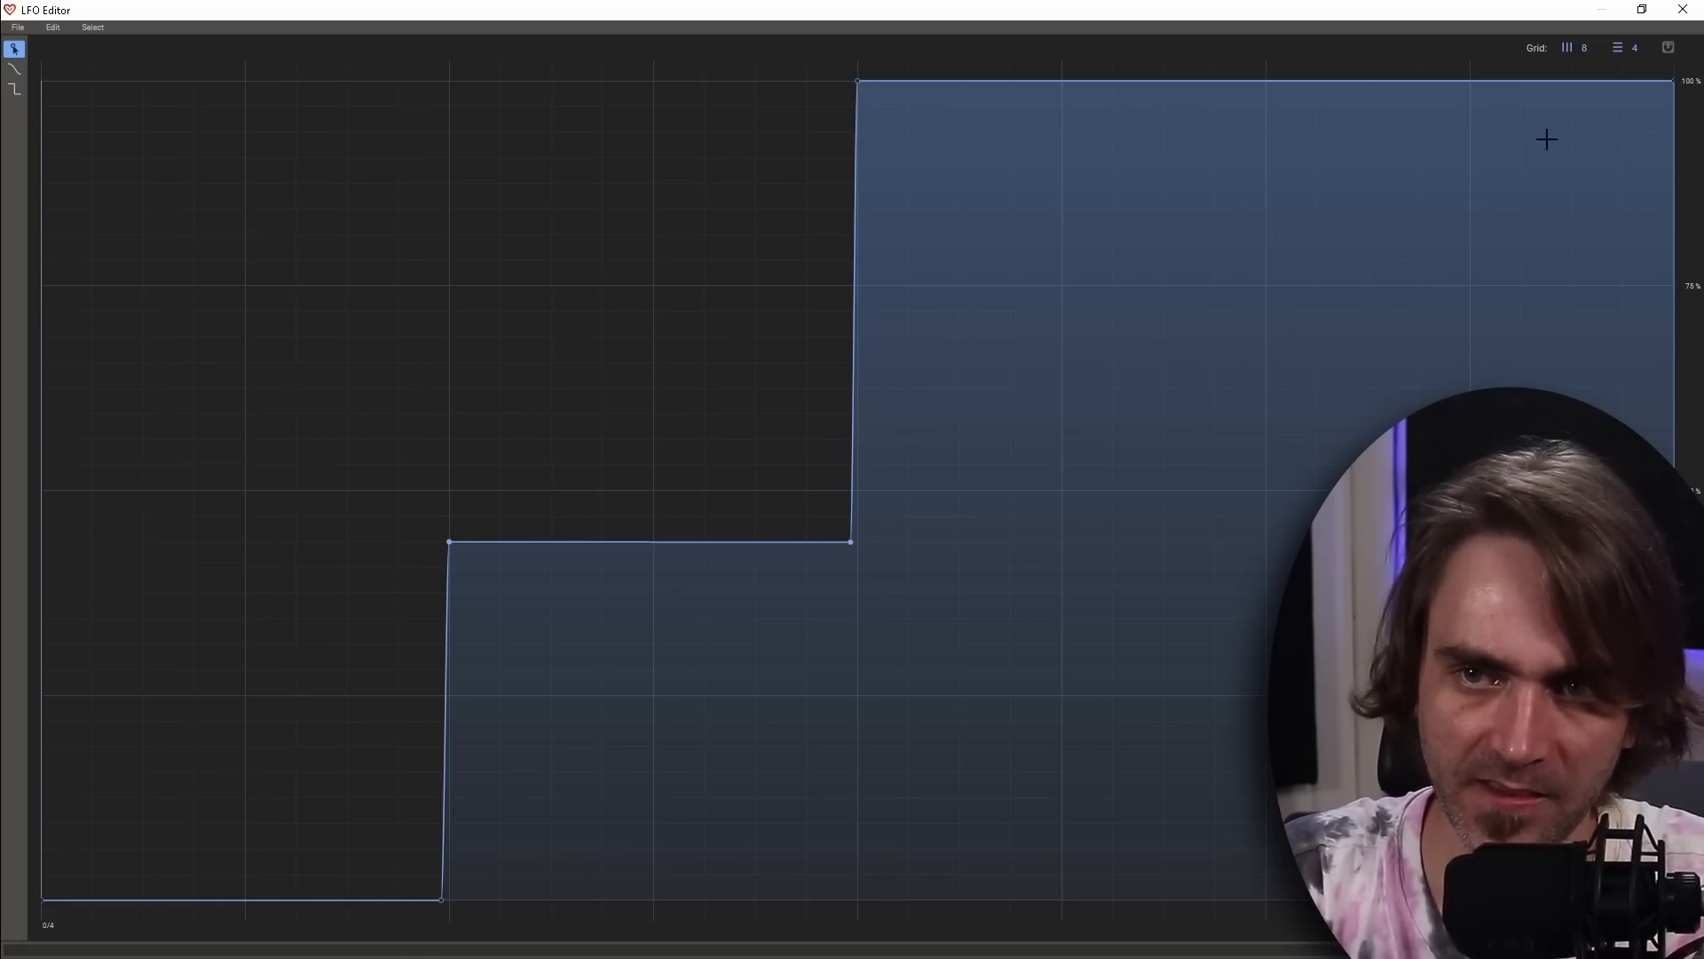
Set the LFO Editor's horizontal grid to 128 divisions and close the editor
left_click_drag(1581, 51, 1616, 4)
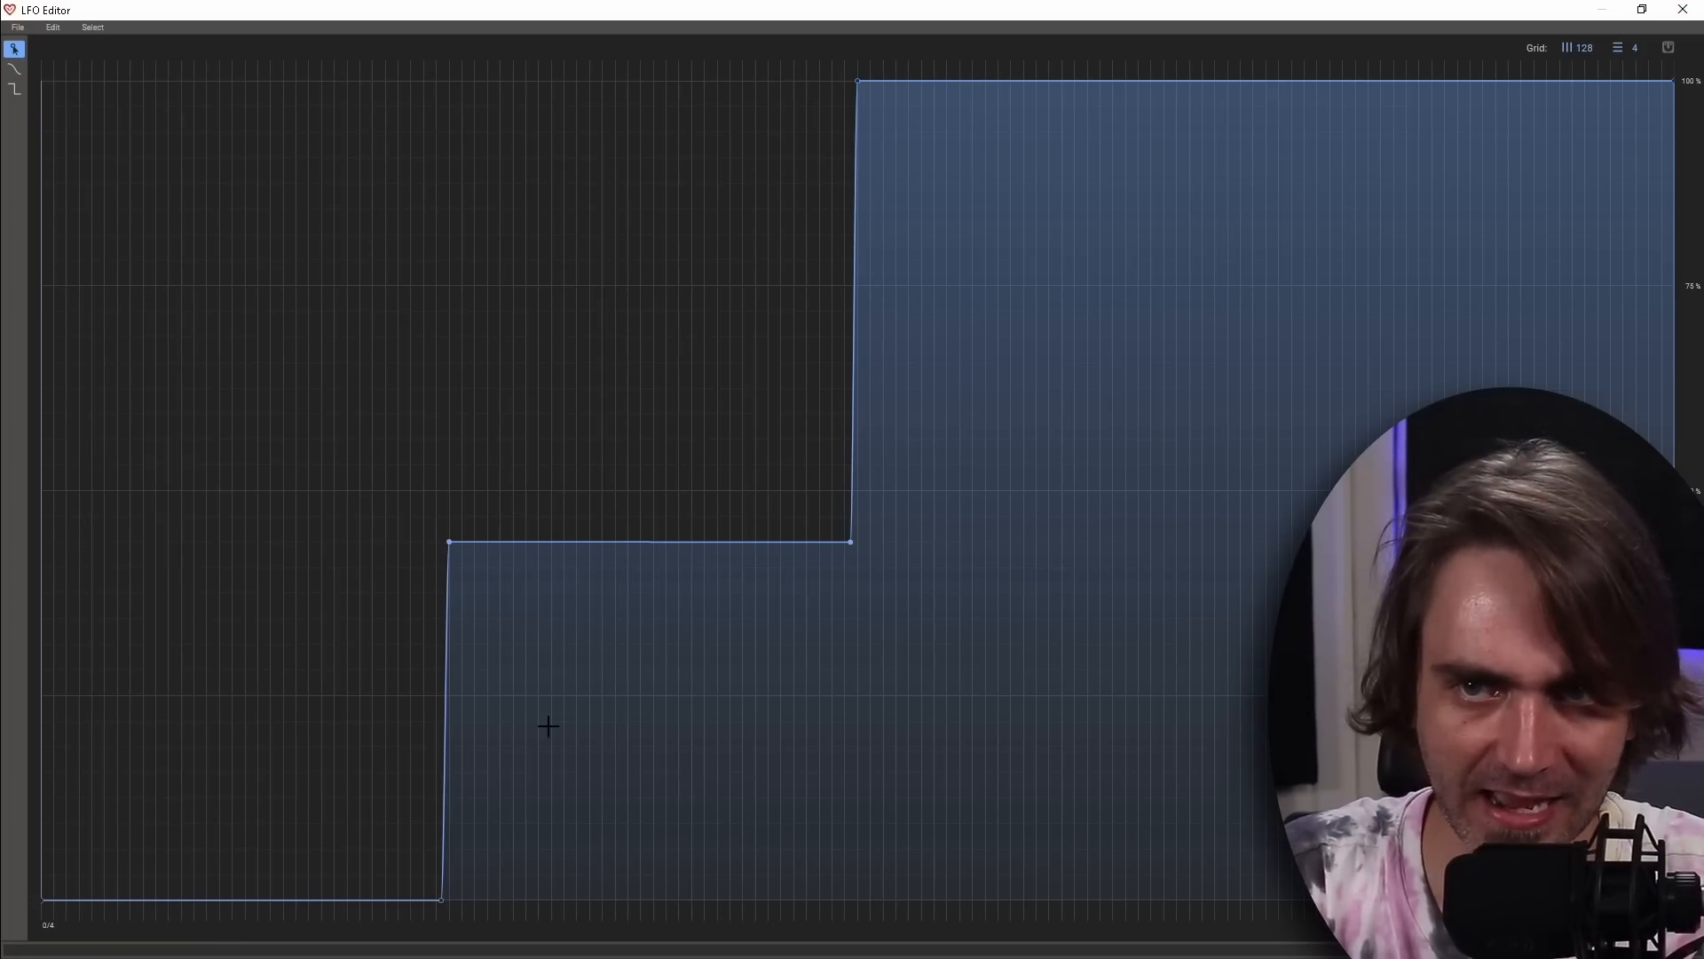
scroll(468, 555, "up", 8)
scroll(411, 533, "down", 8)
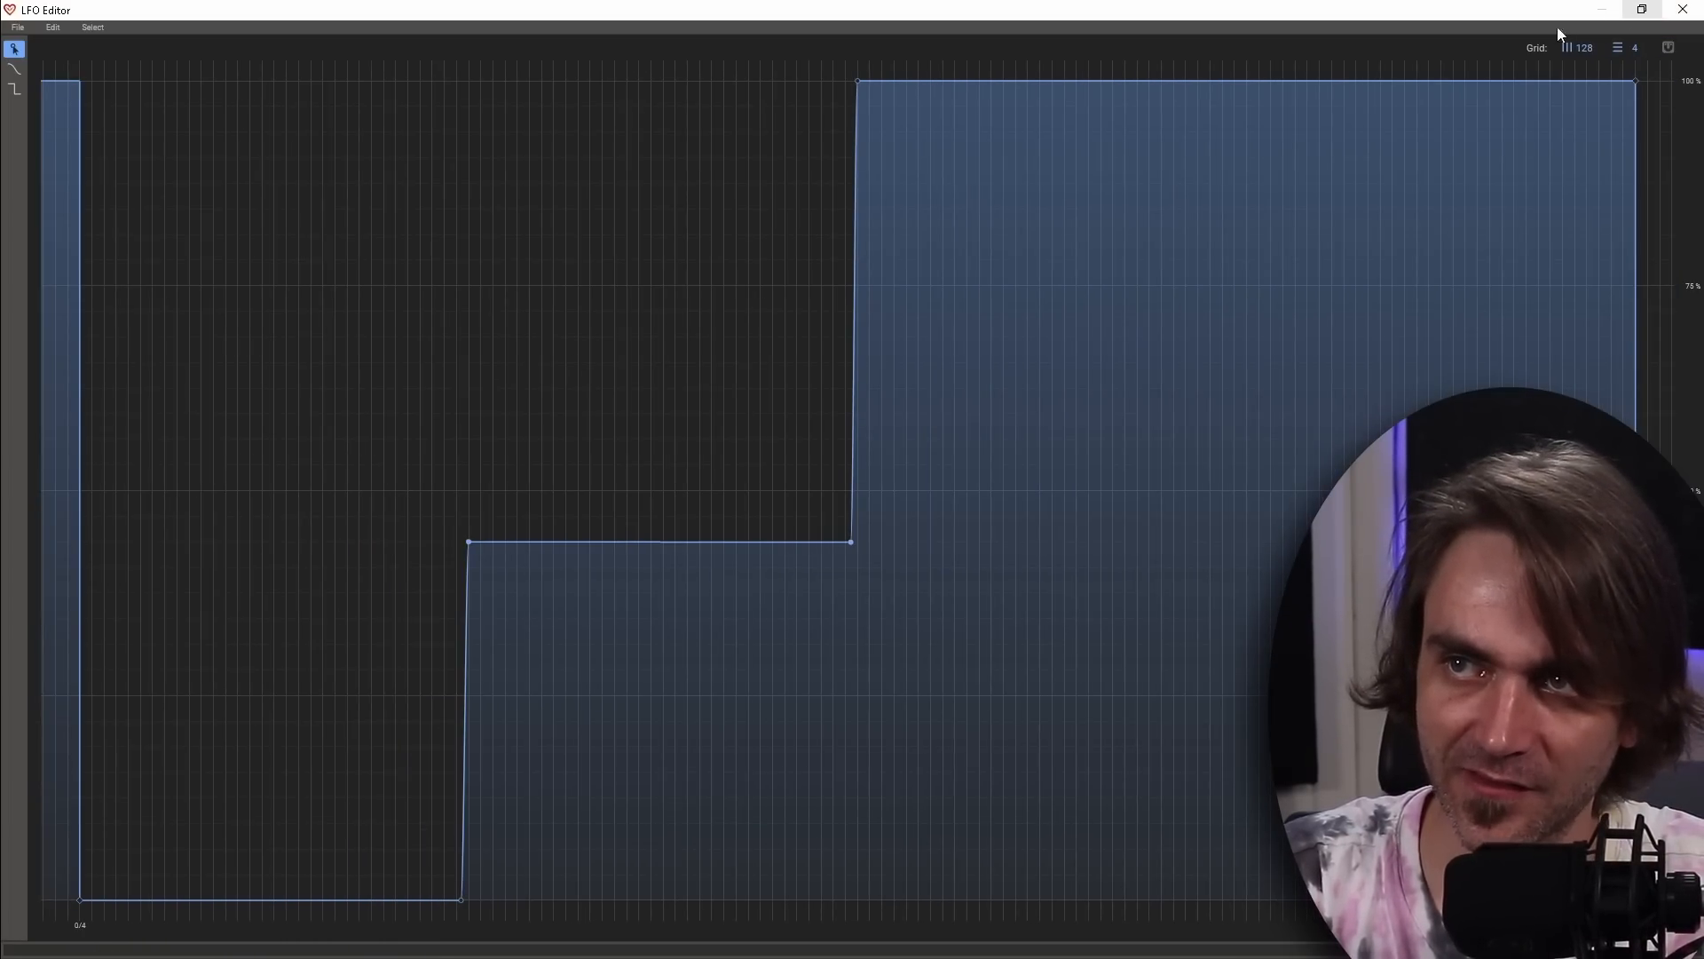
left_click(1685, 11)
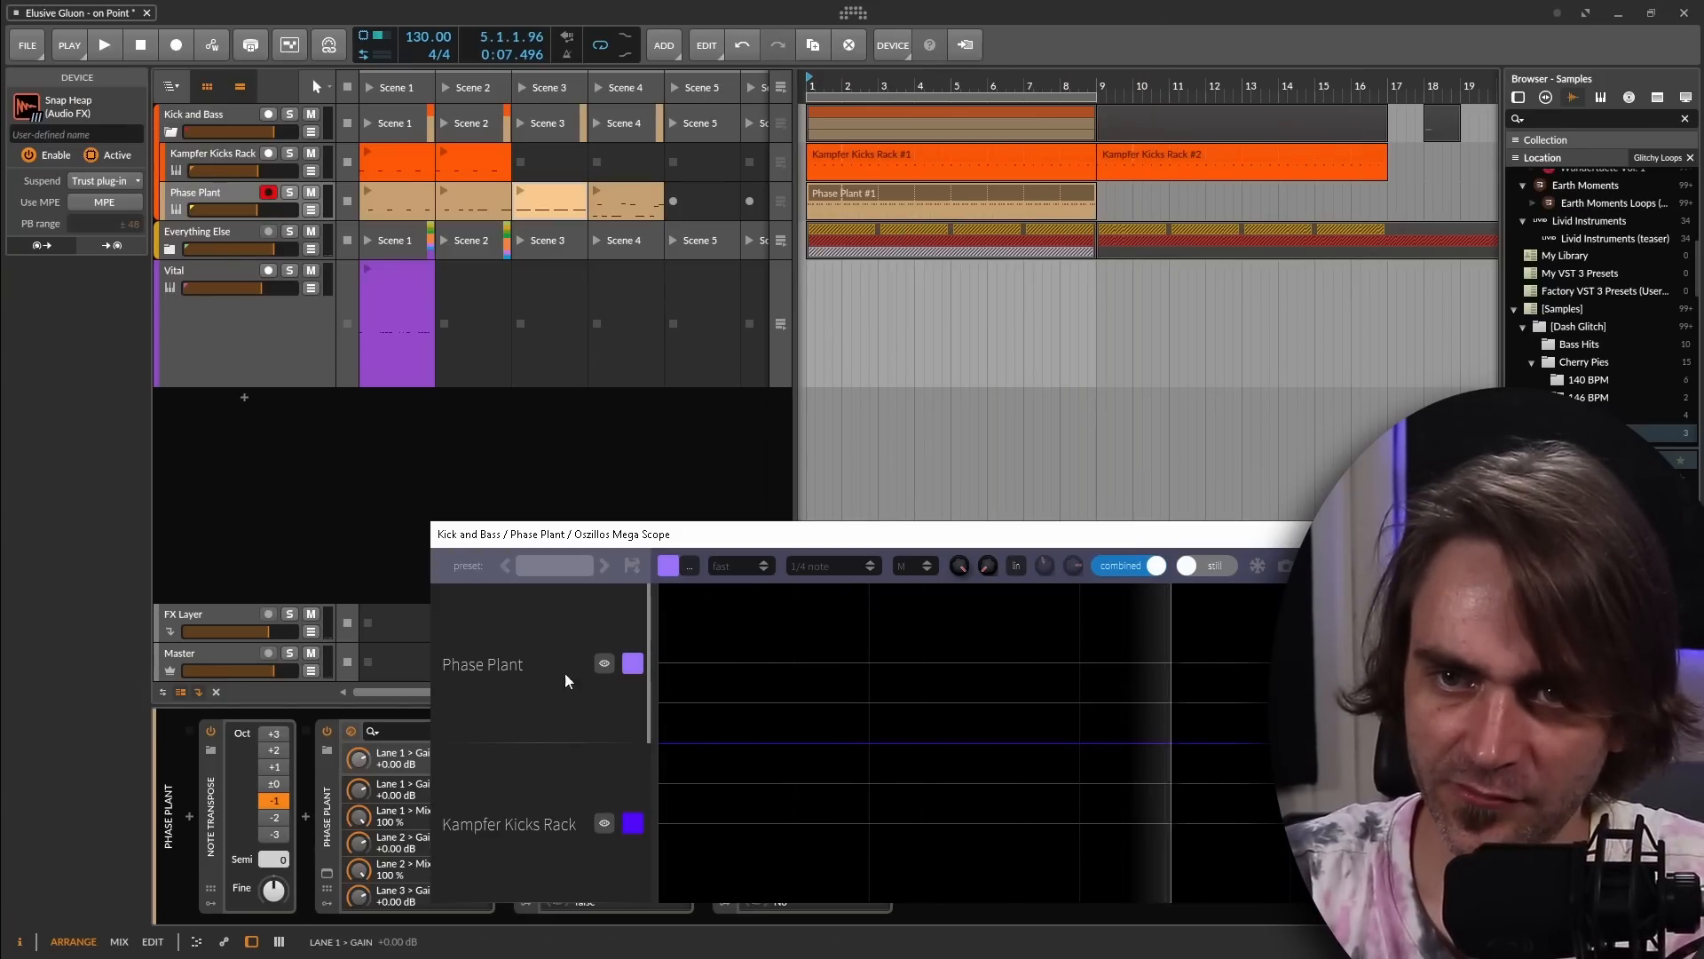
Reopen the Snap Heap window and arrange the Oszillos Mega Scope window in front of it
left_click_drag(733, 534, 842, 468)
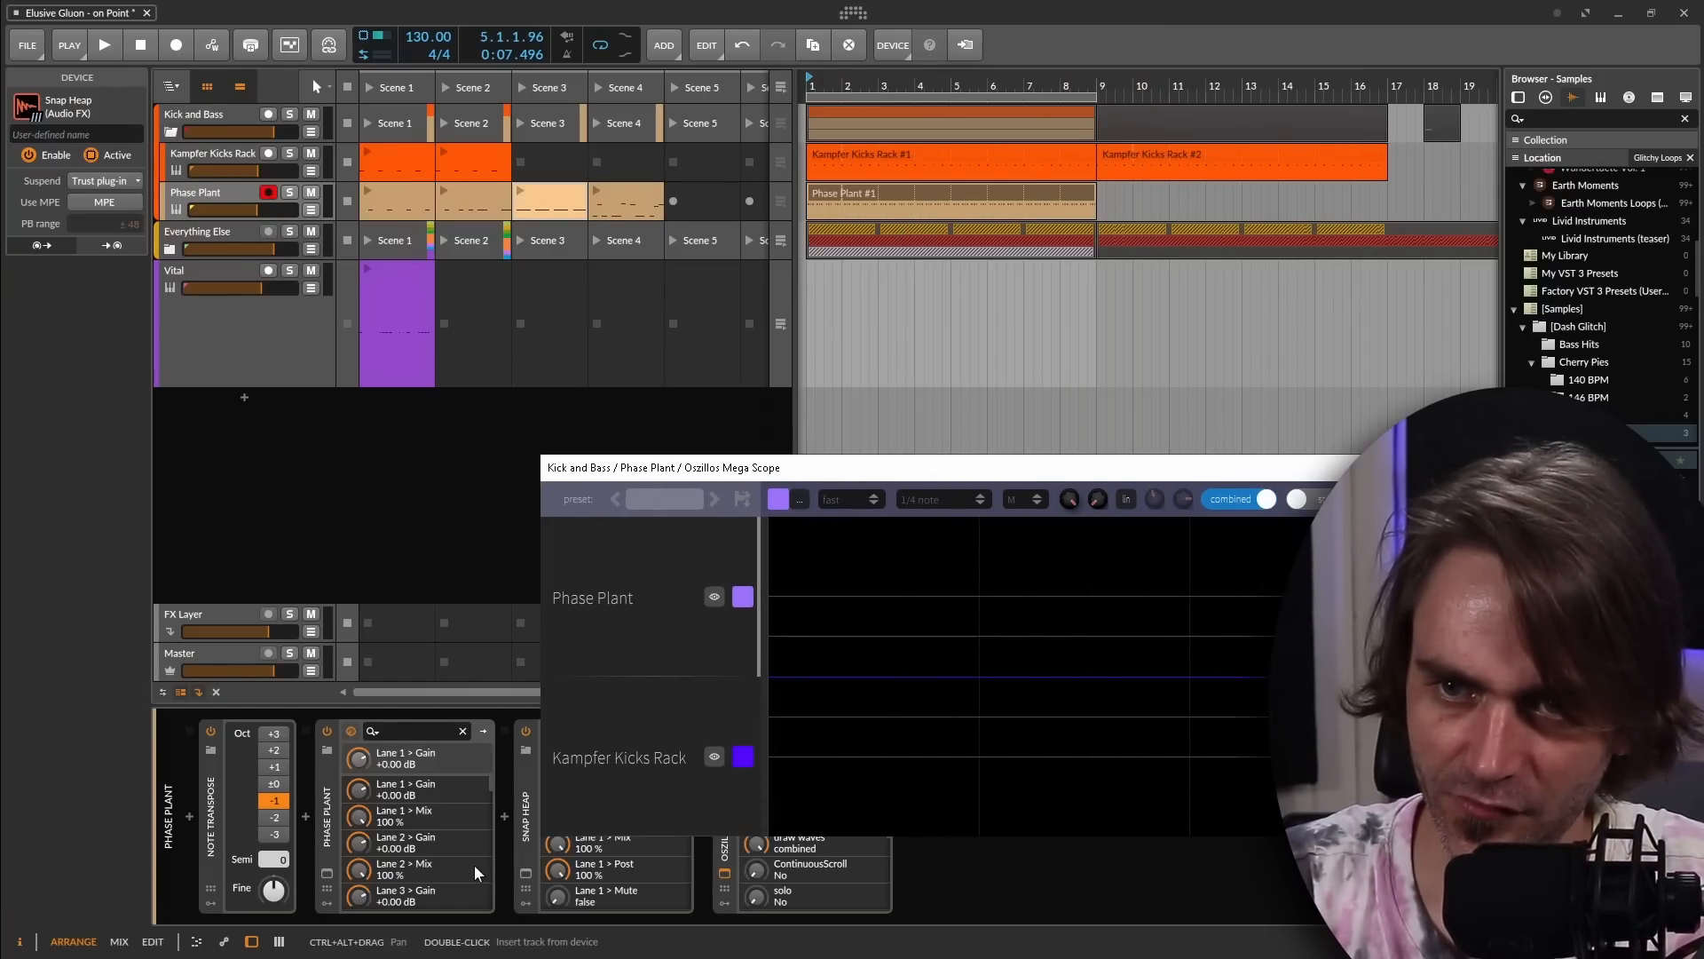
left_click(526, 873)
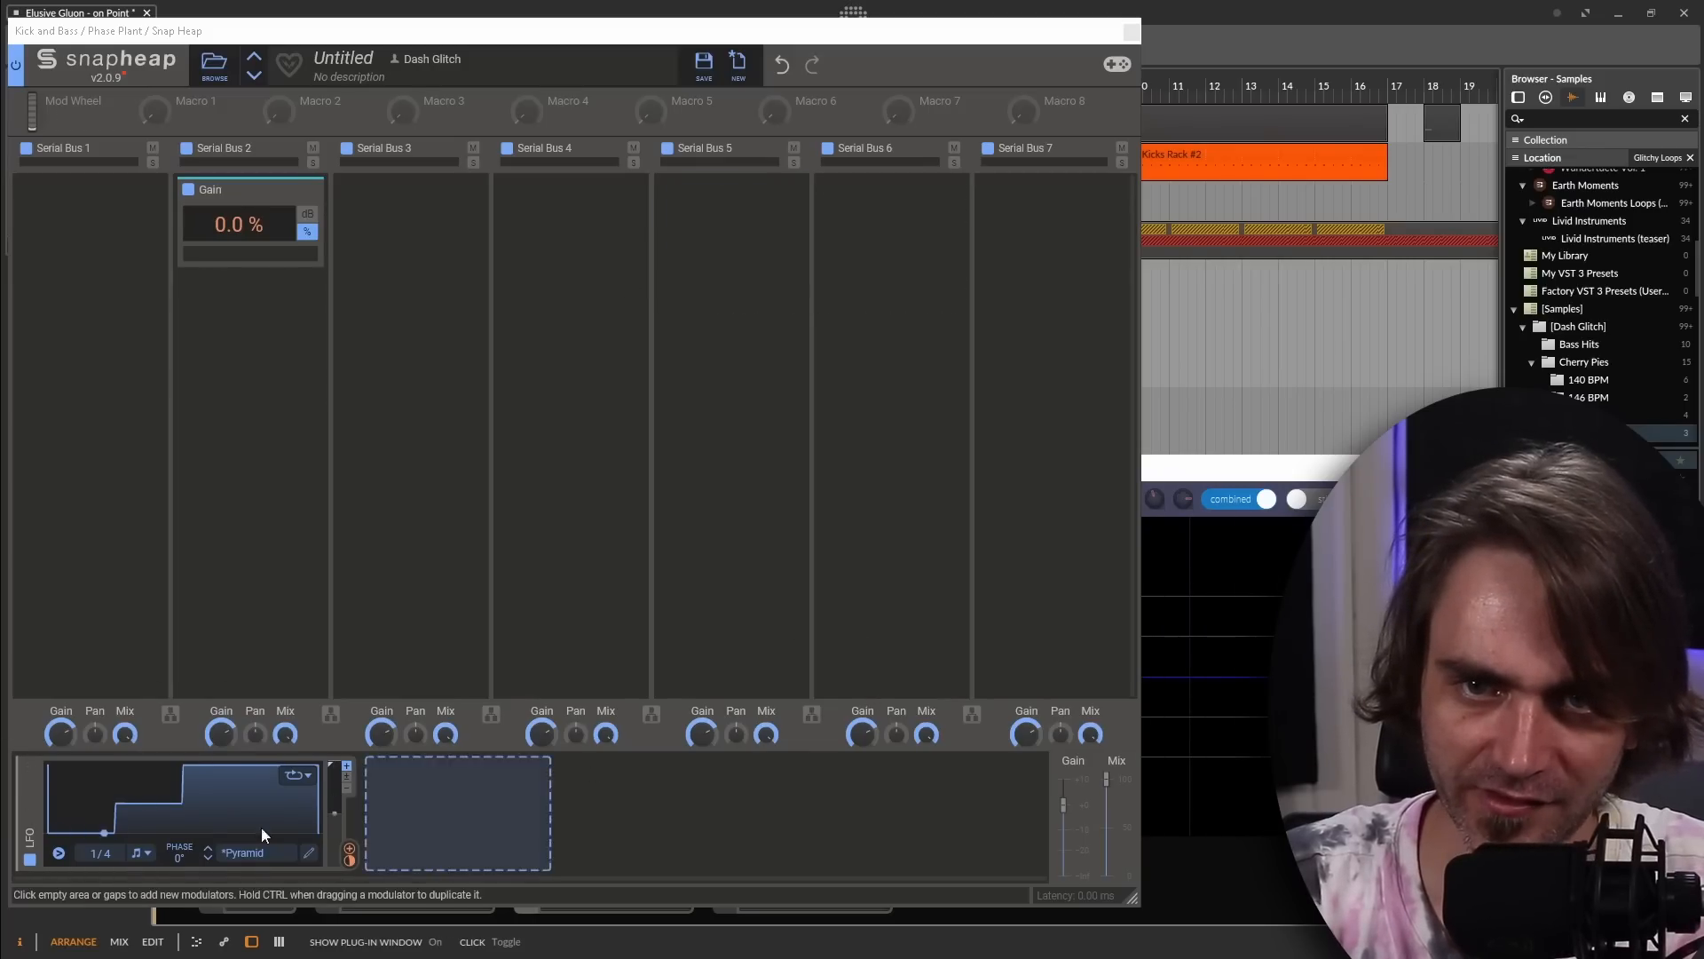
left_click(1178, 579)
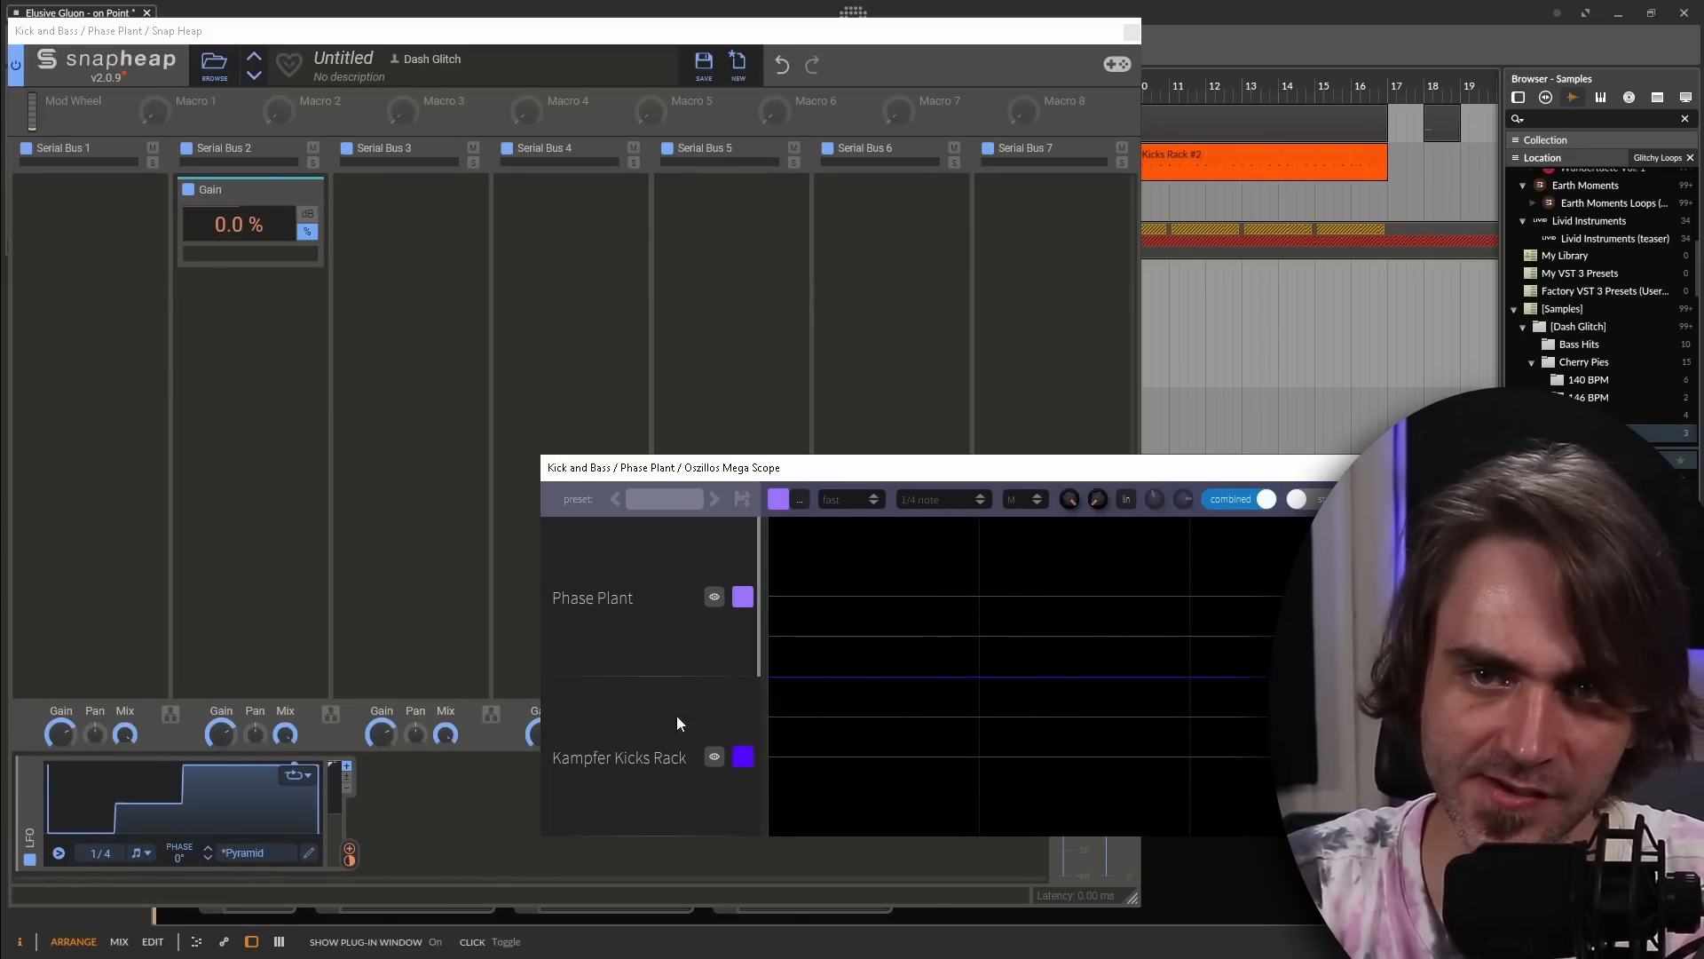
Undo the smoothing tried on the LFO curve and raise its flat middle step to about 60%
left_click(308, 853)
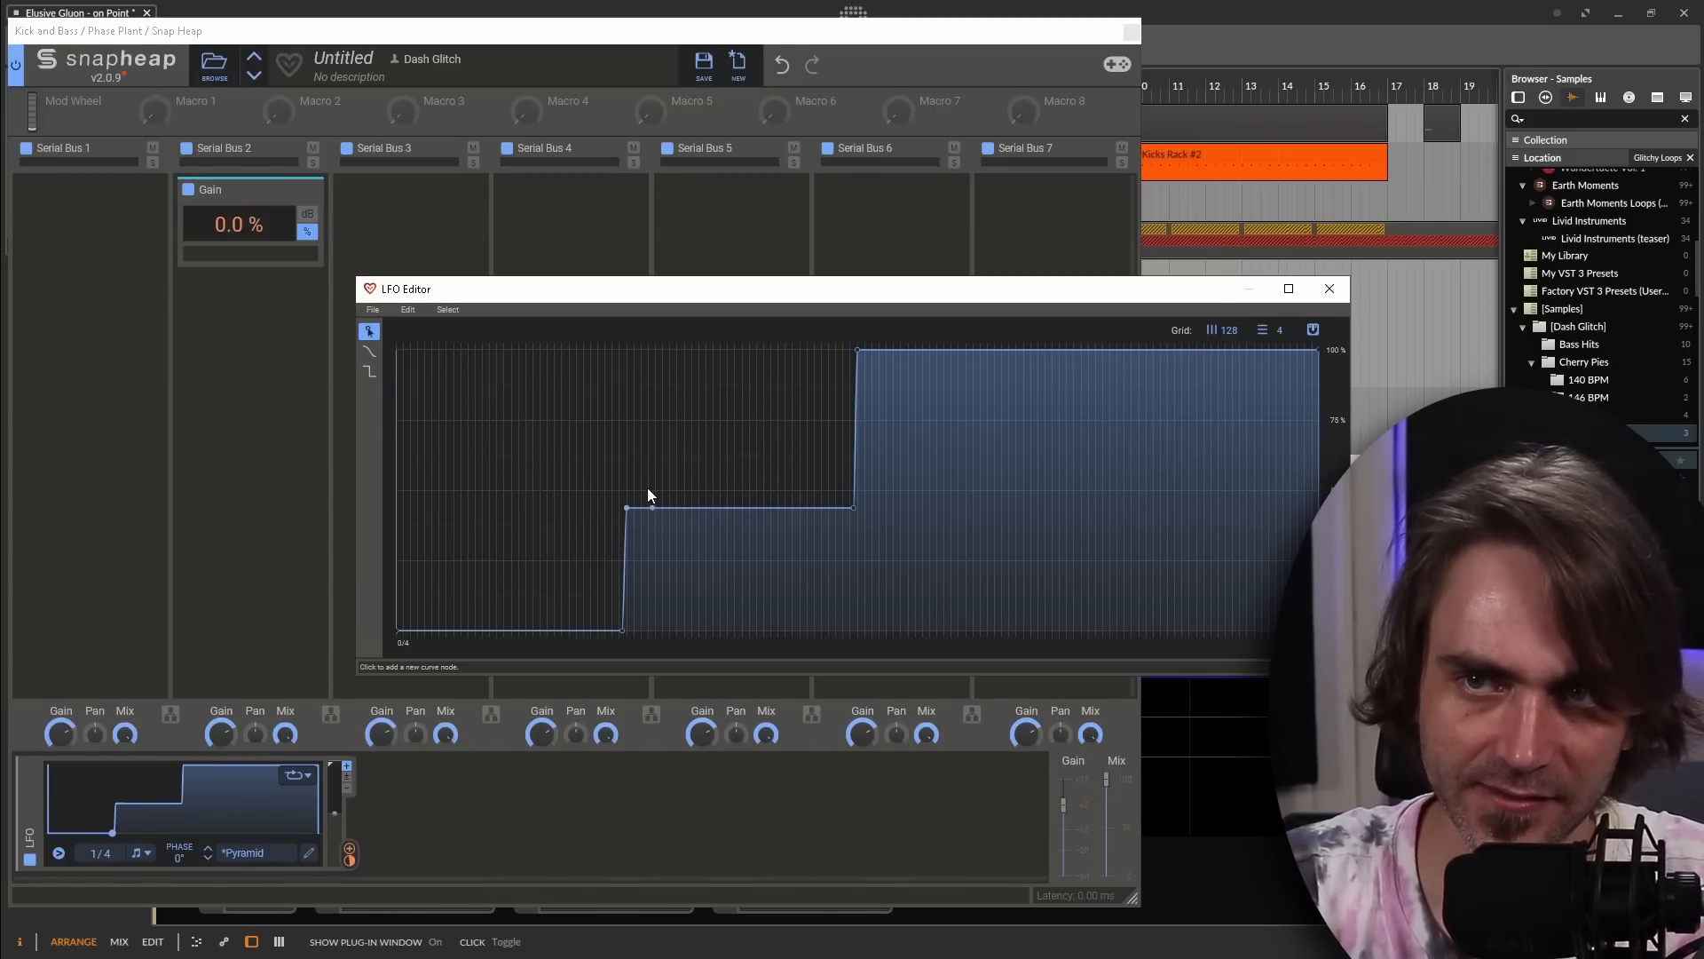
left_click_drag(846, 511, 852, 364)
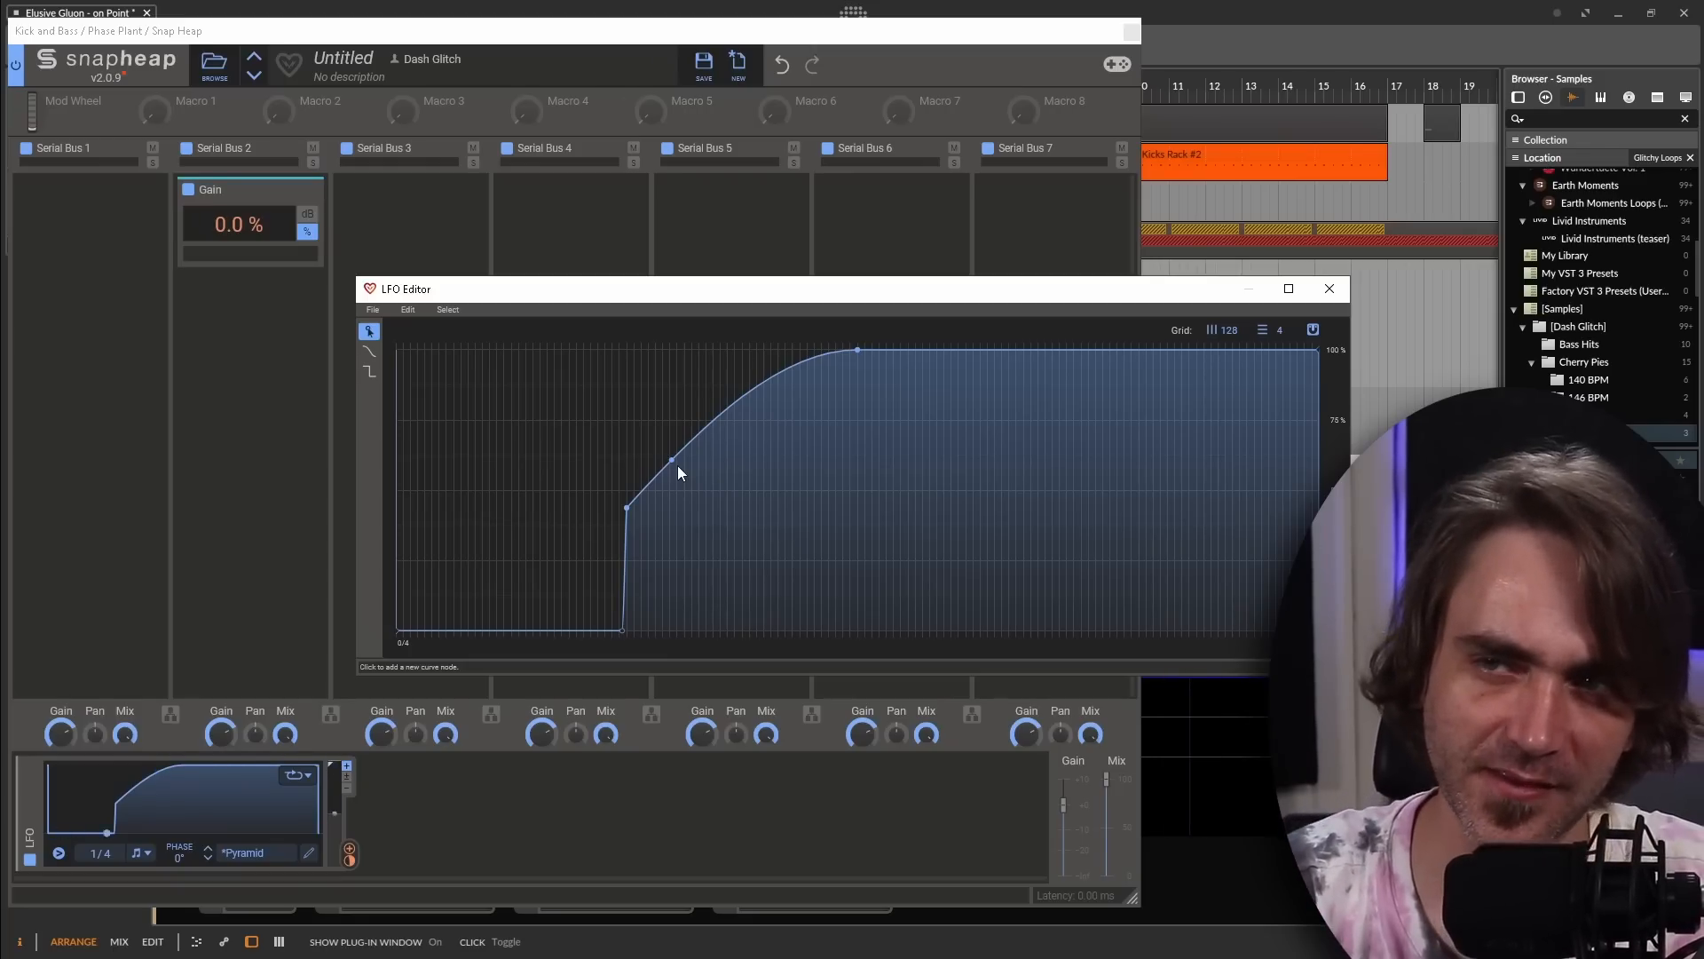
key("ctrl+z")
left_click_drag(531, 483, 1126, 577)
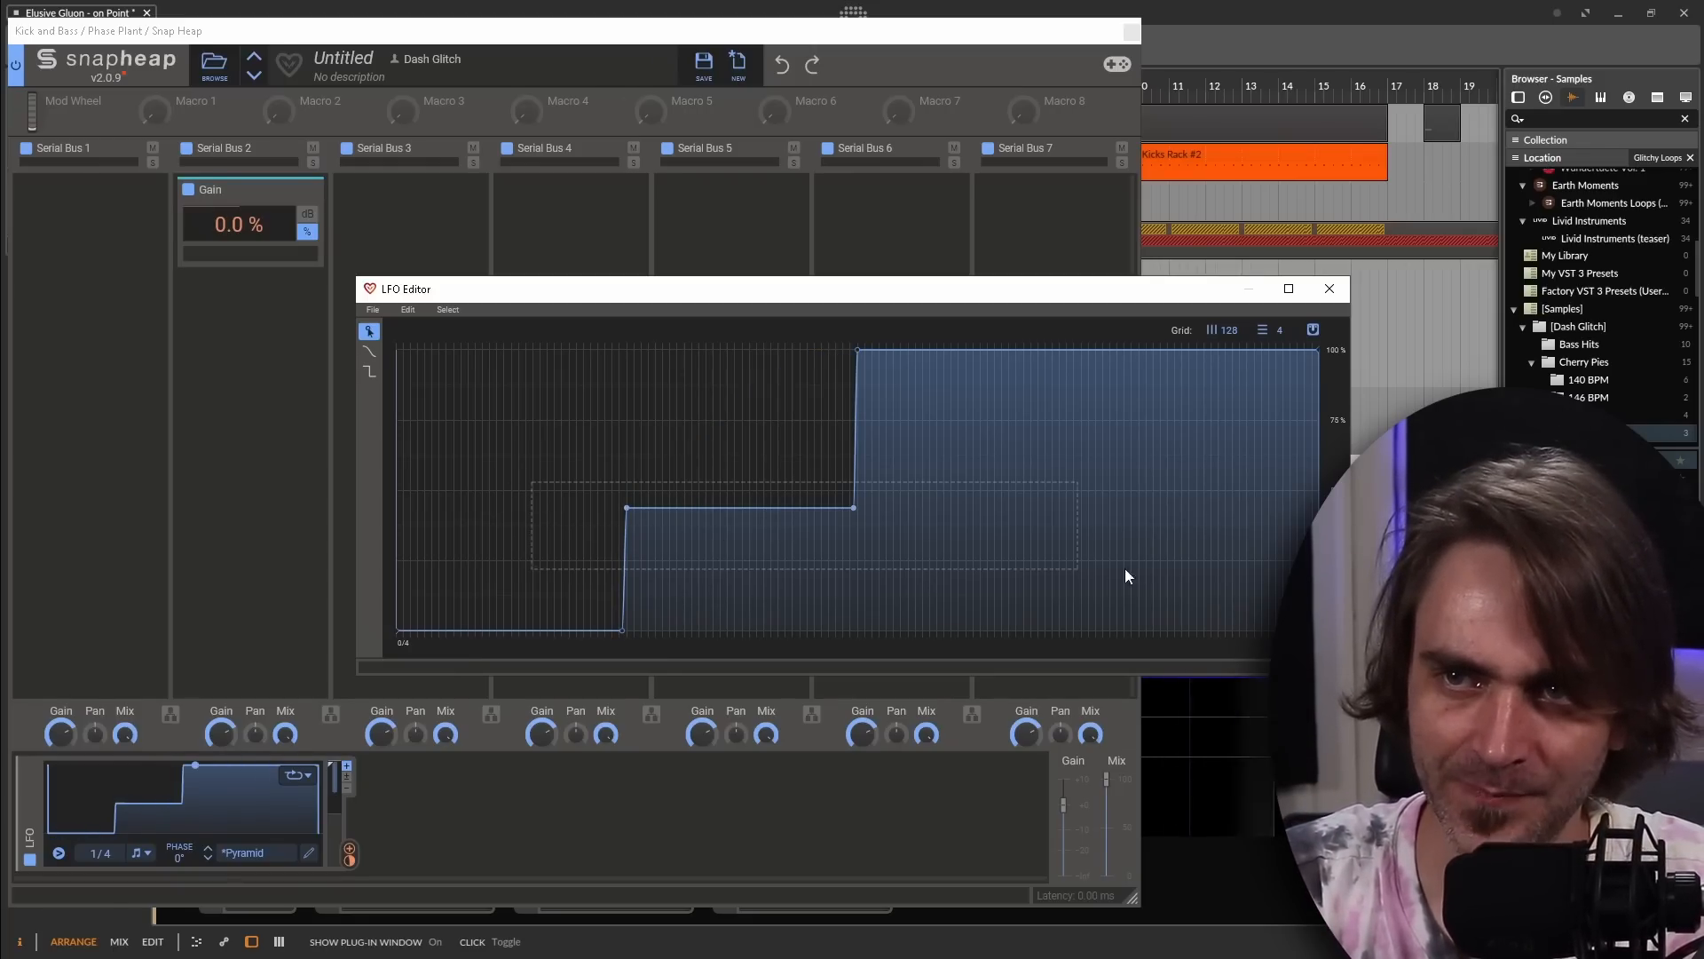
left_click_drag(627, 509, 646, 458)
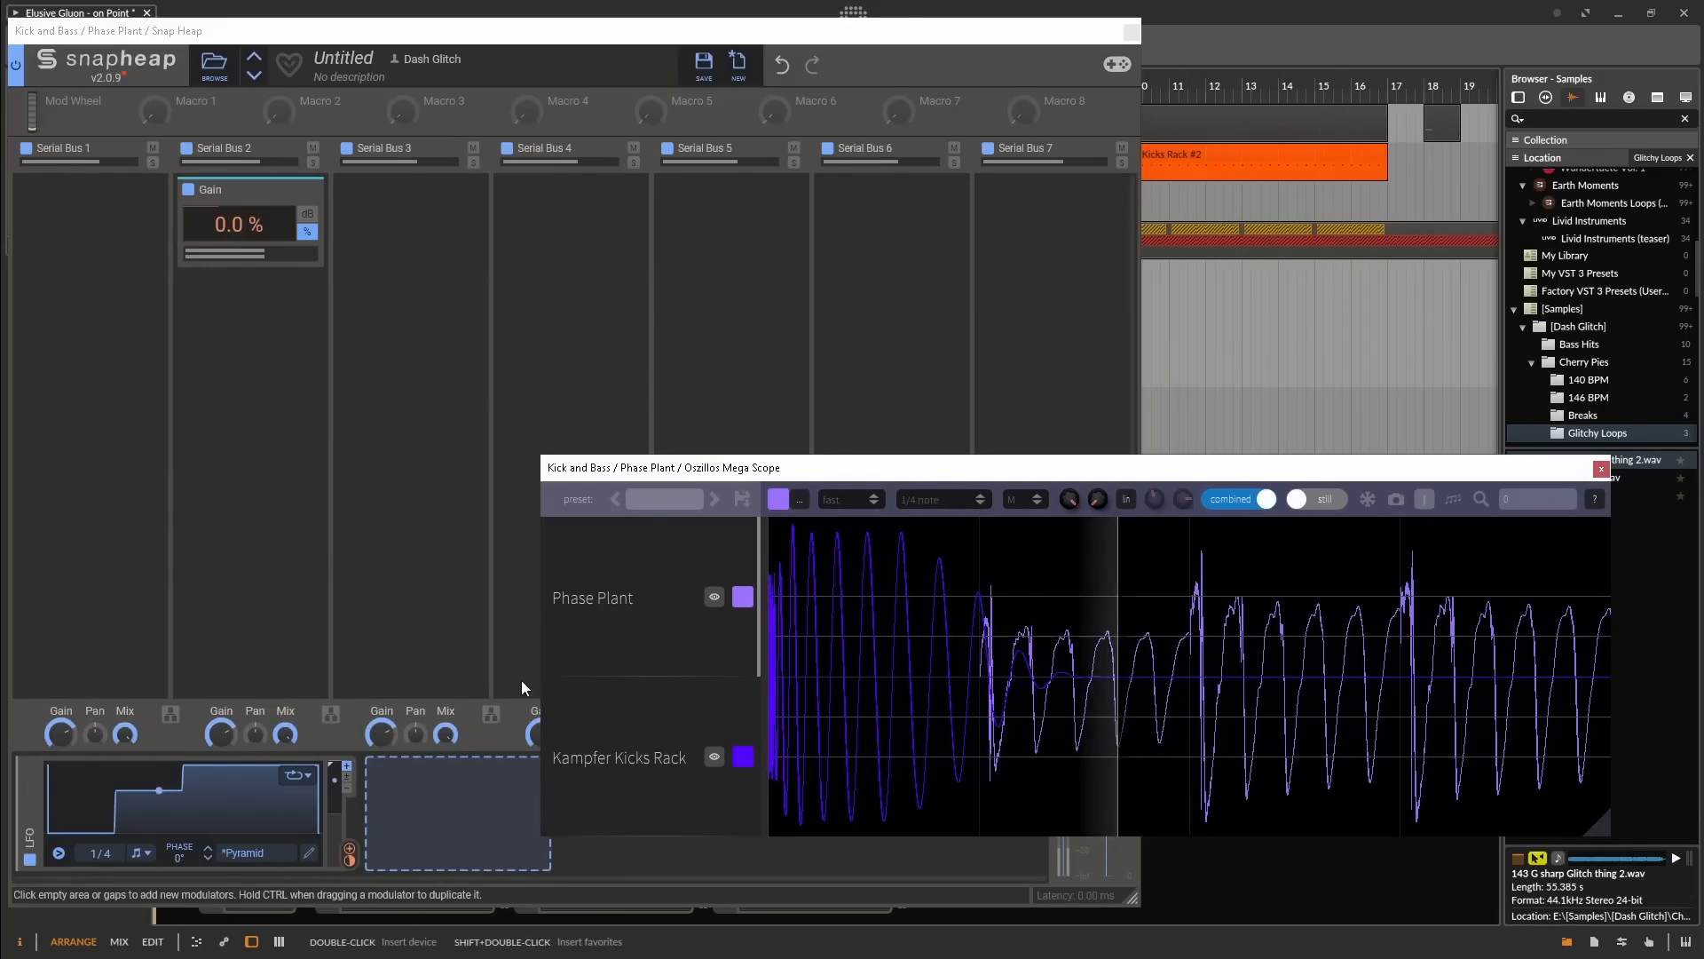
Play the kick and bass to compare the level of the first bass note with the others on the scope
left_click(956, 52)
key("space")
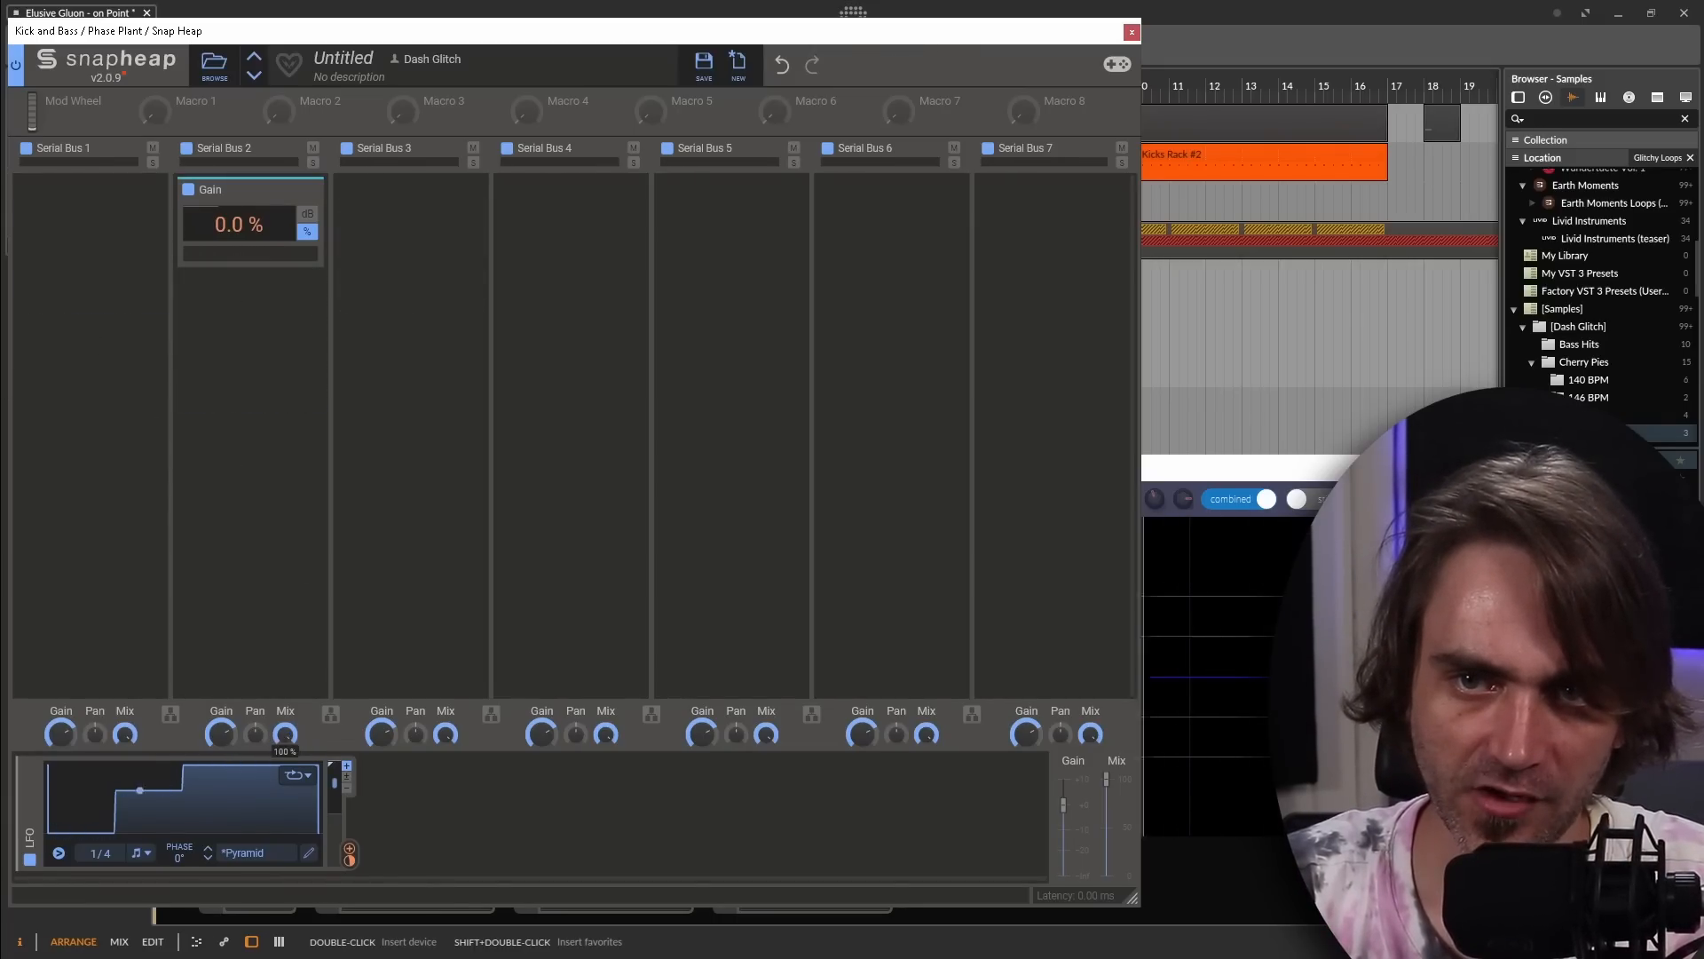
key("space")
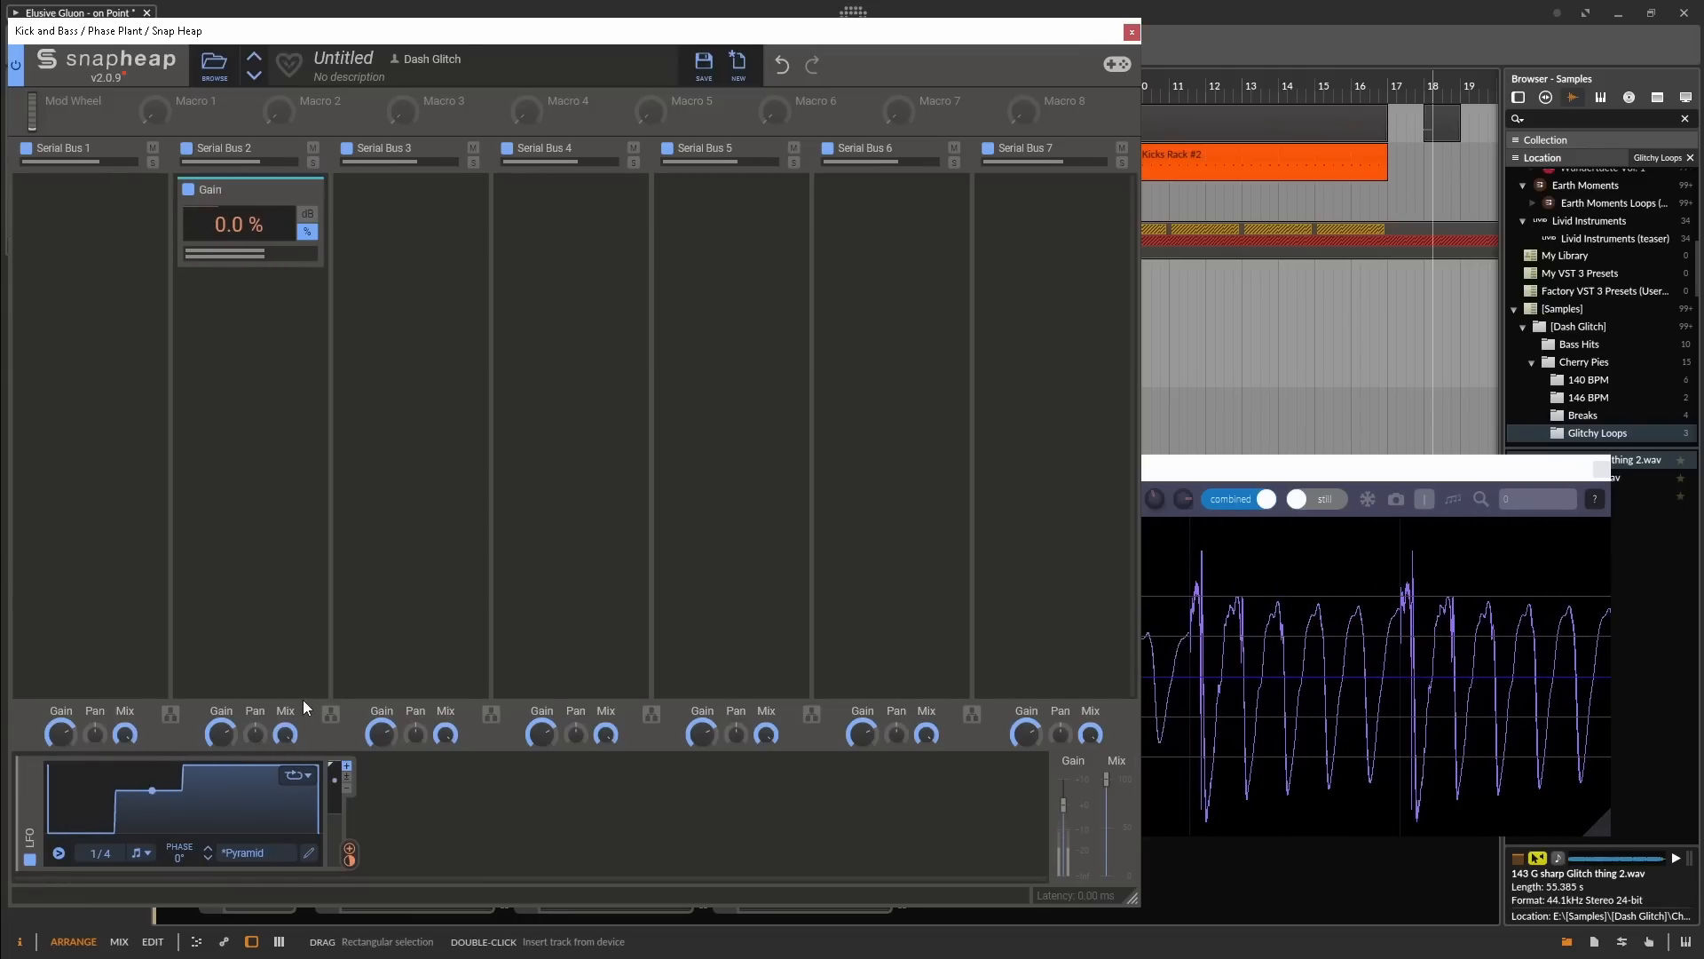
left_click(1270, 470)
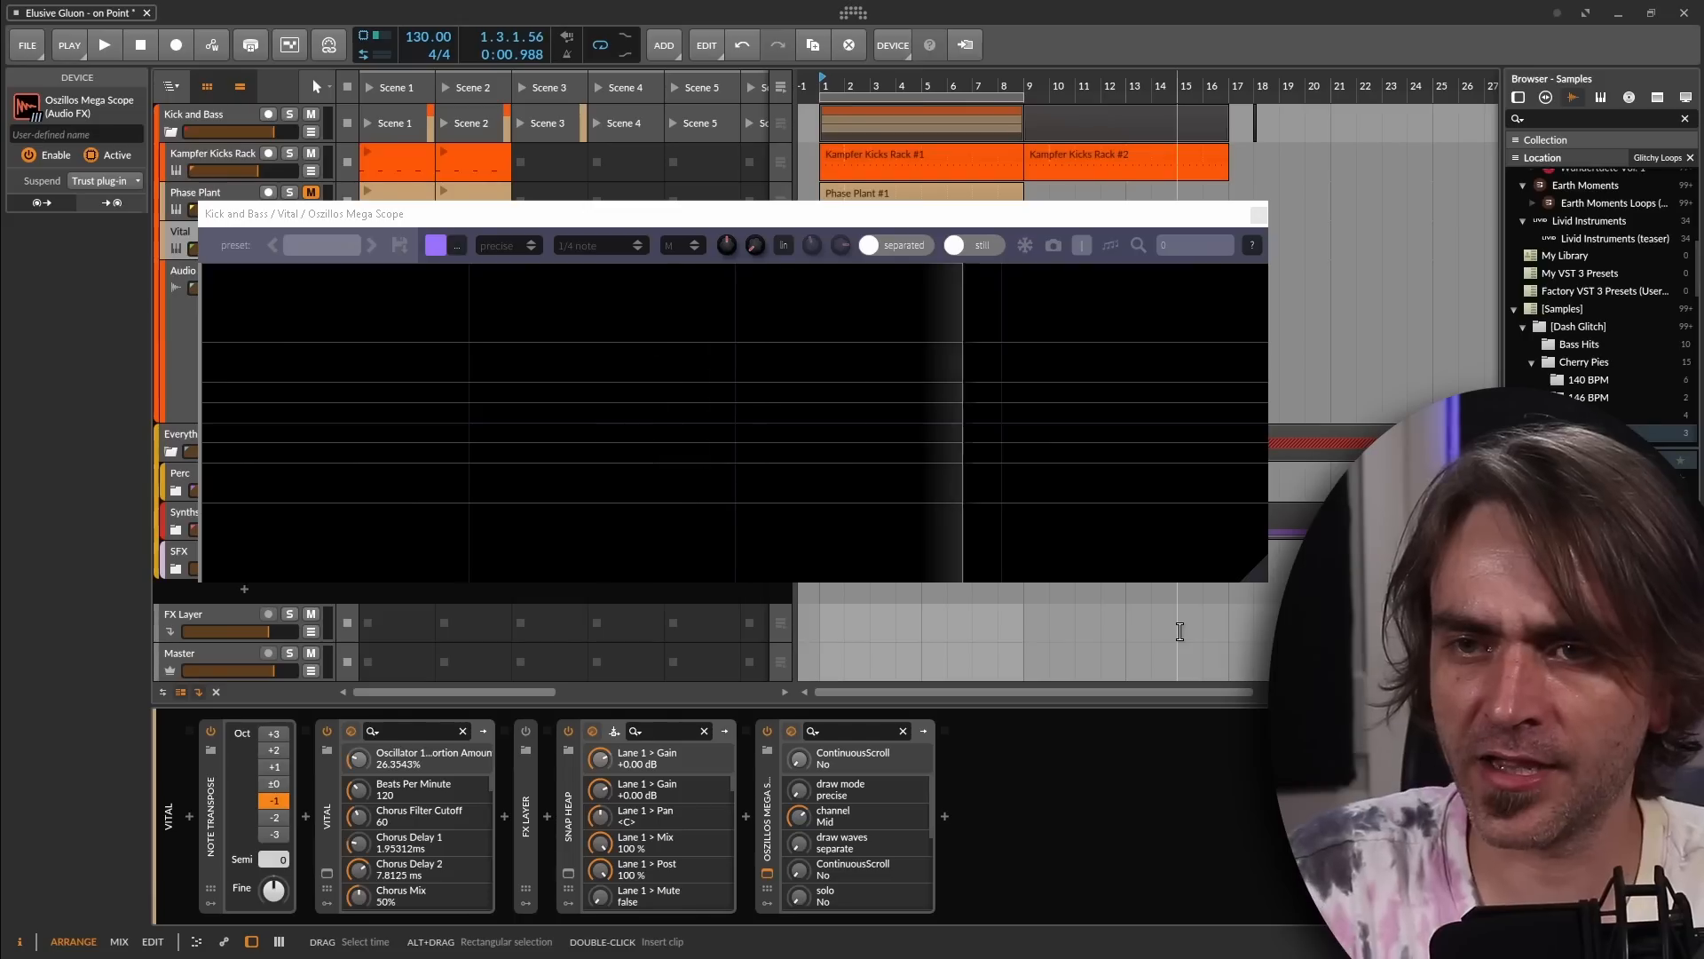
Insert Black Box Analog Design HG-2 at the end of the Vital track's device chain
double_click(945, 812)
type("hg")
double_click(1285, 412)
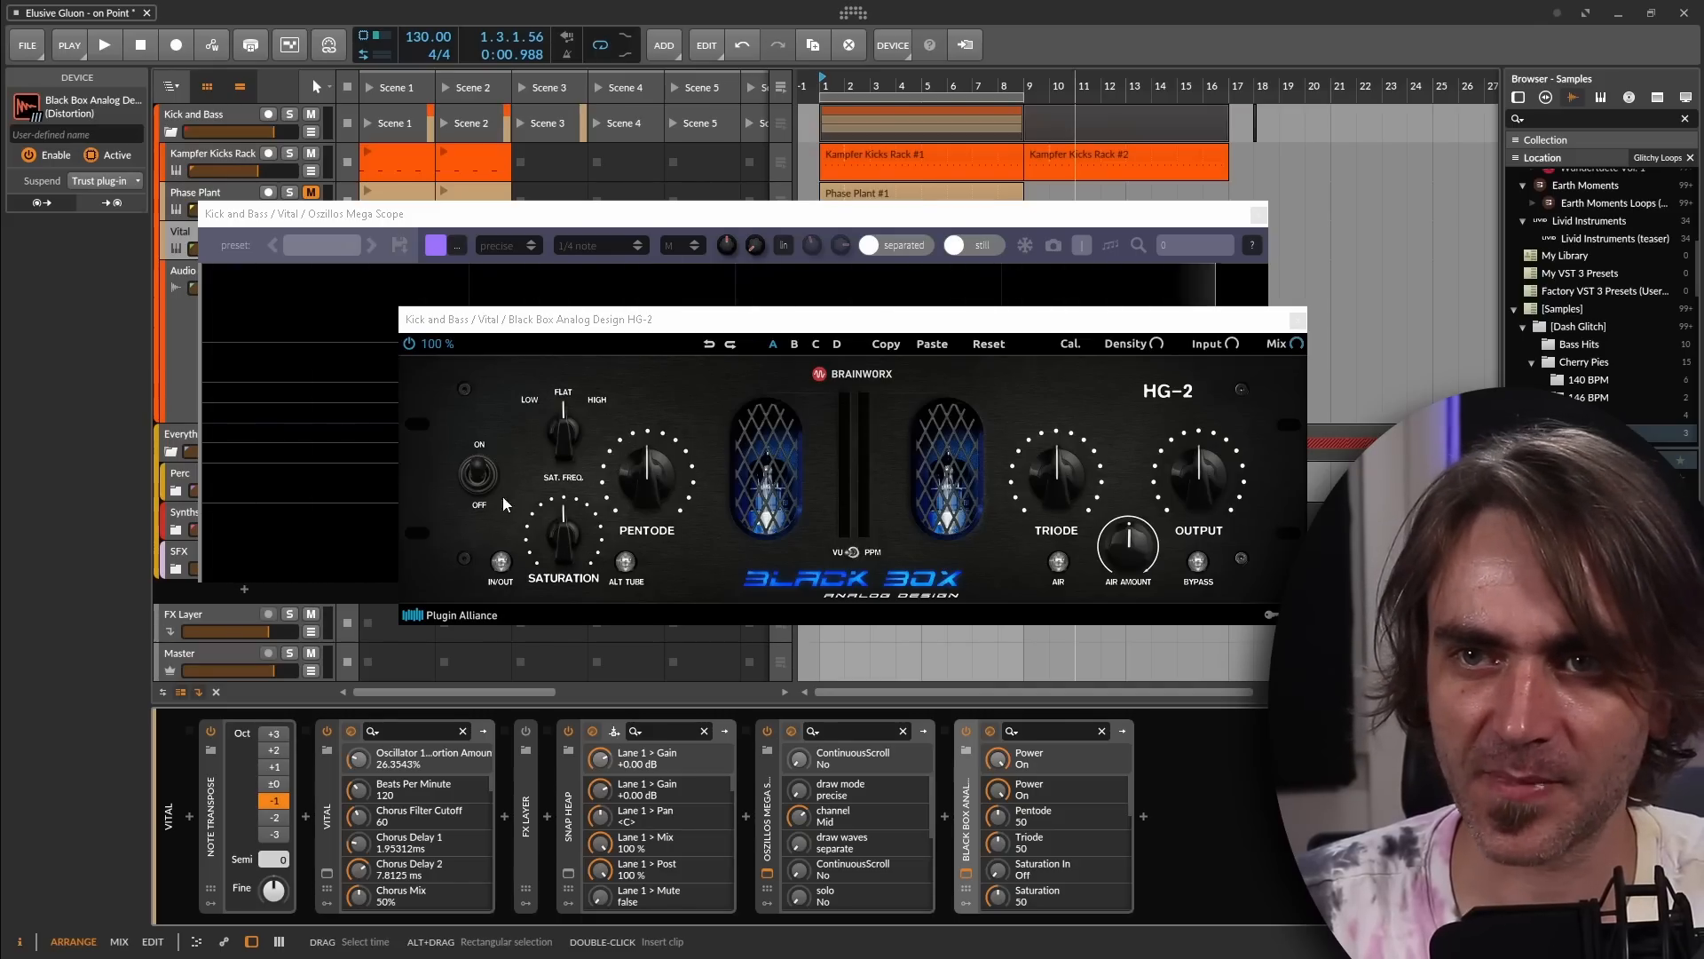
With HG-2 placed before the scope, engage its saturation and play the Vital bass to examine the waveform
left_click(671, 215)
key("space")
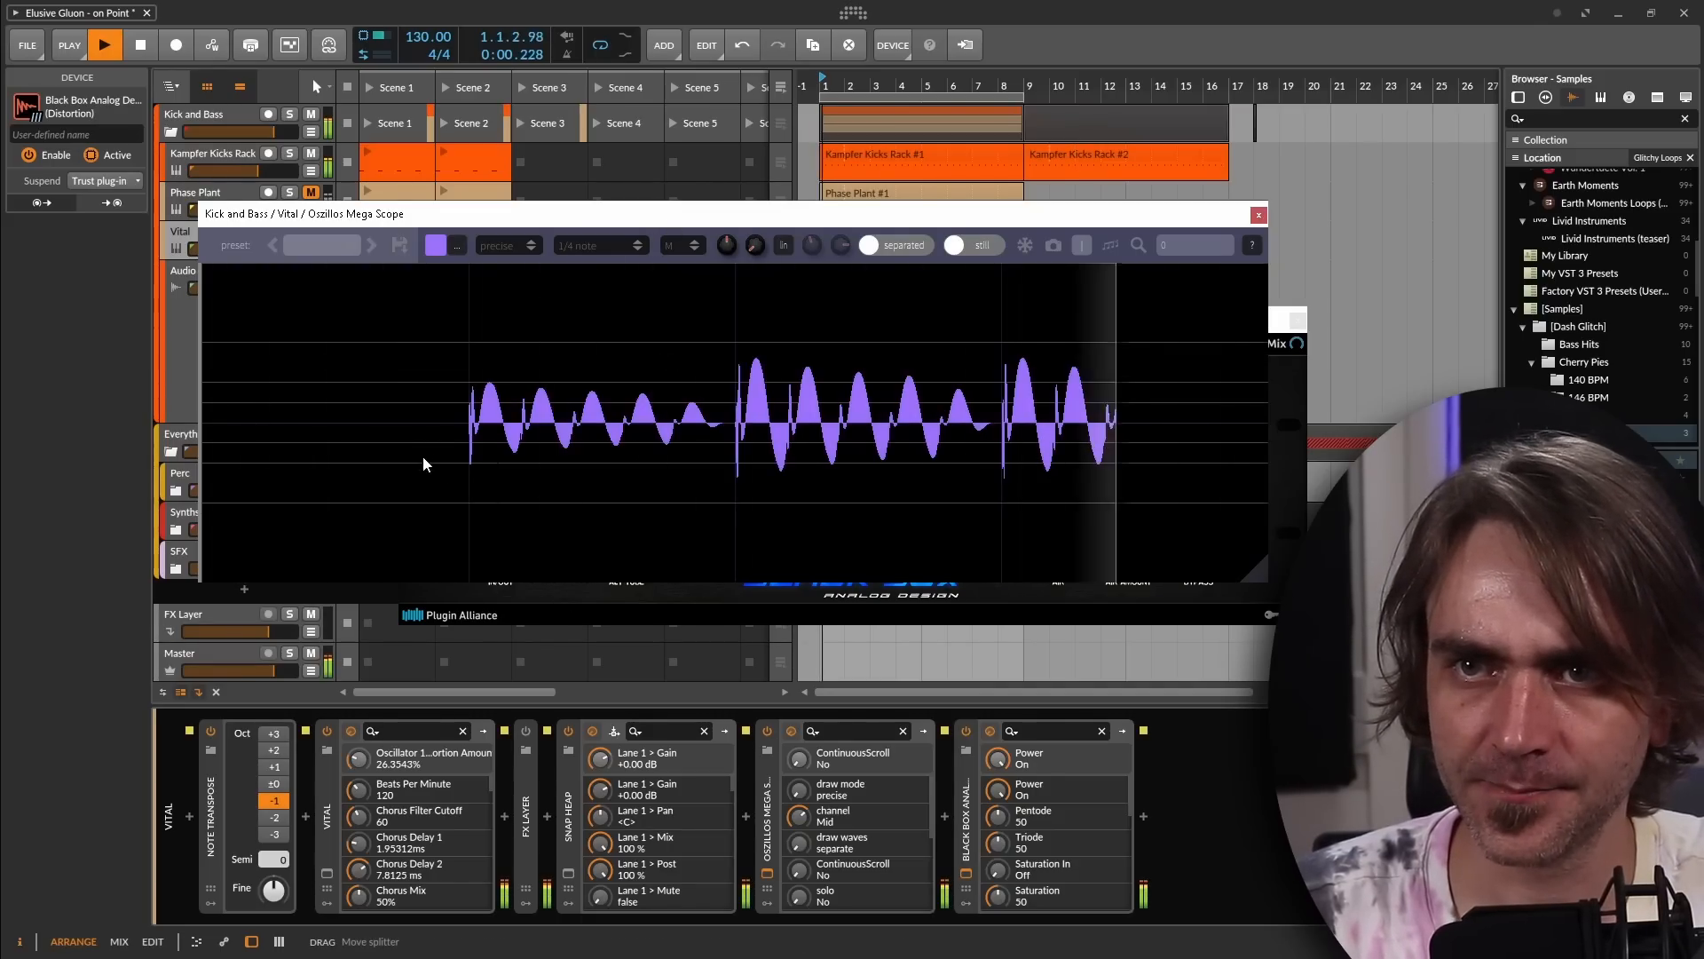
key("space")
left_click(1287, 396)
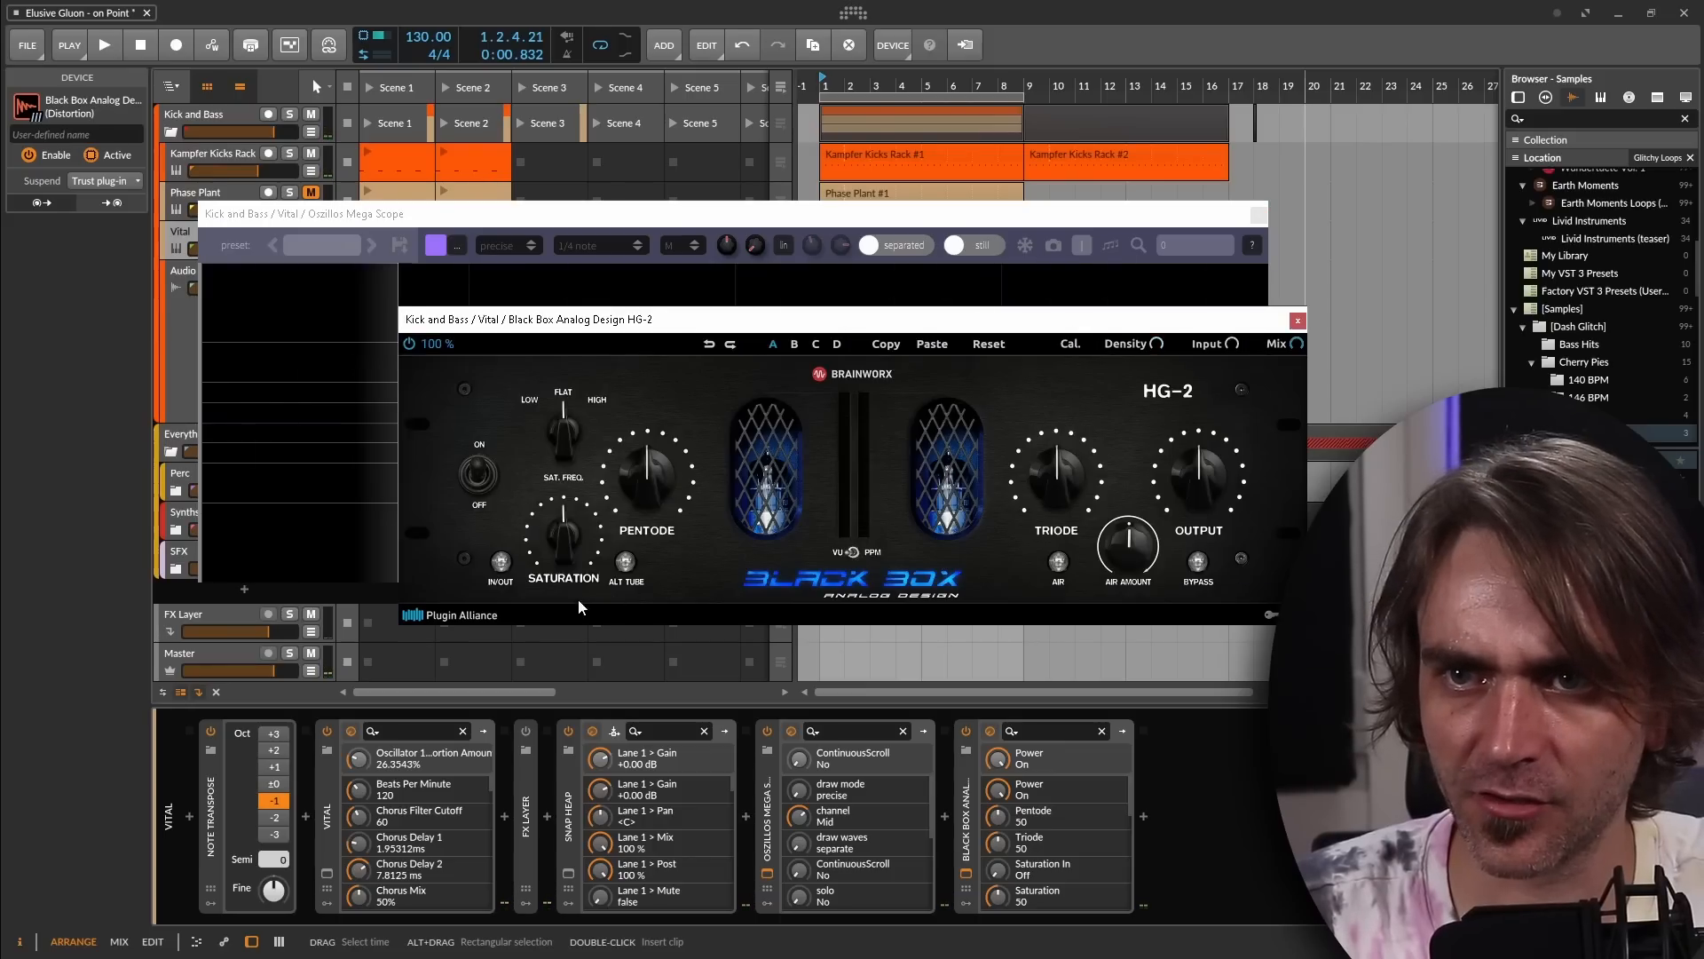
left_click(755, 225)
key("space")
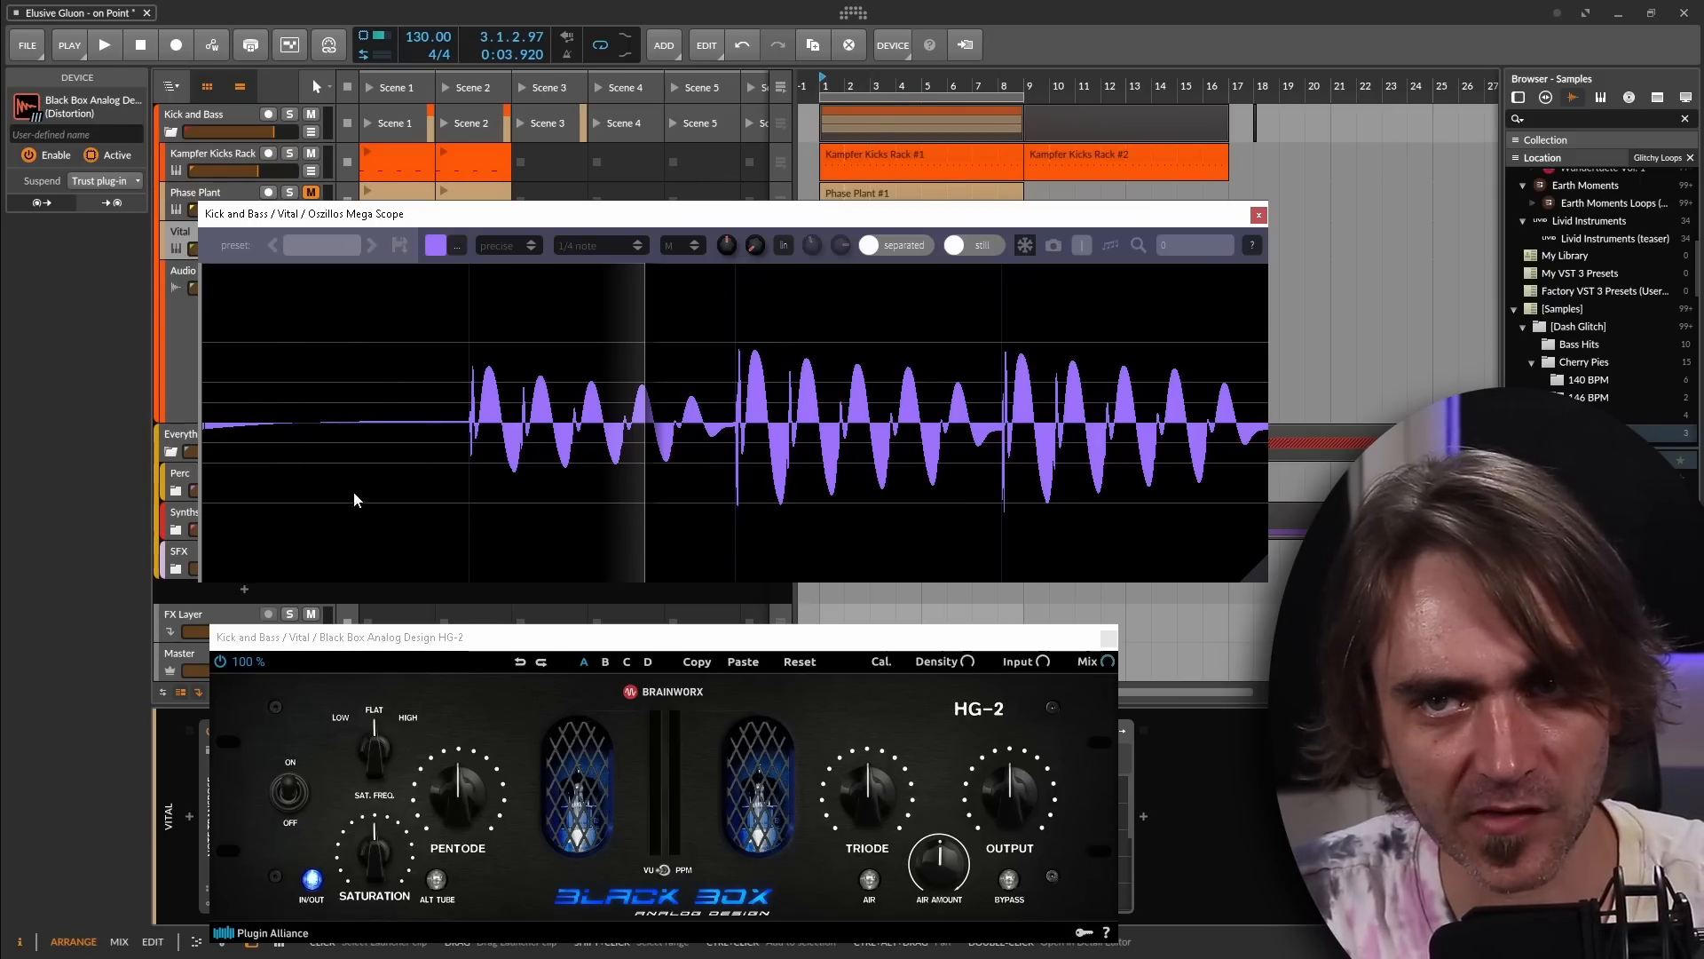
Close the HG-2 window and deactivate HG-2 on the Vital track
left_click(1108, 638)
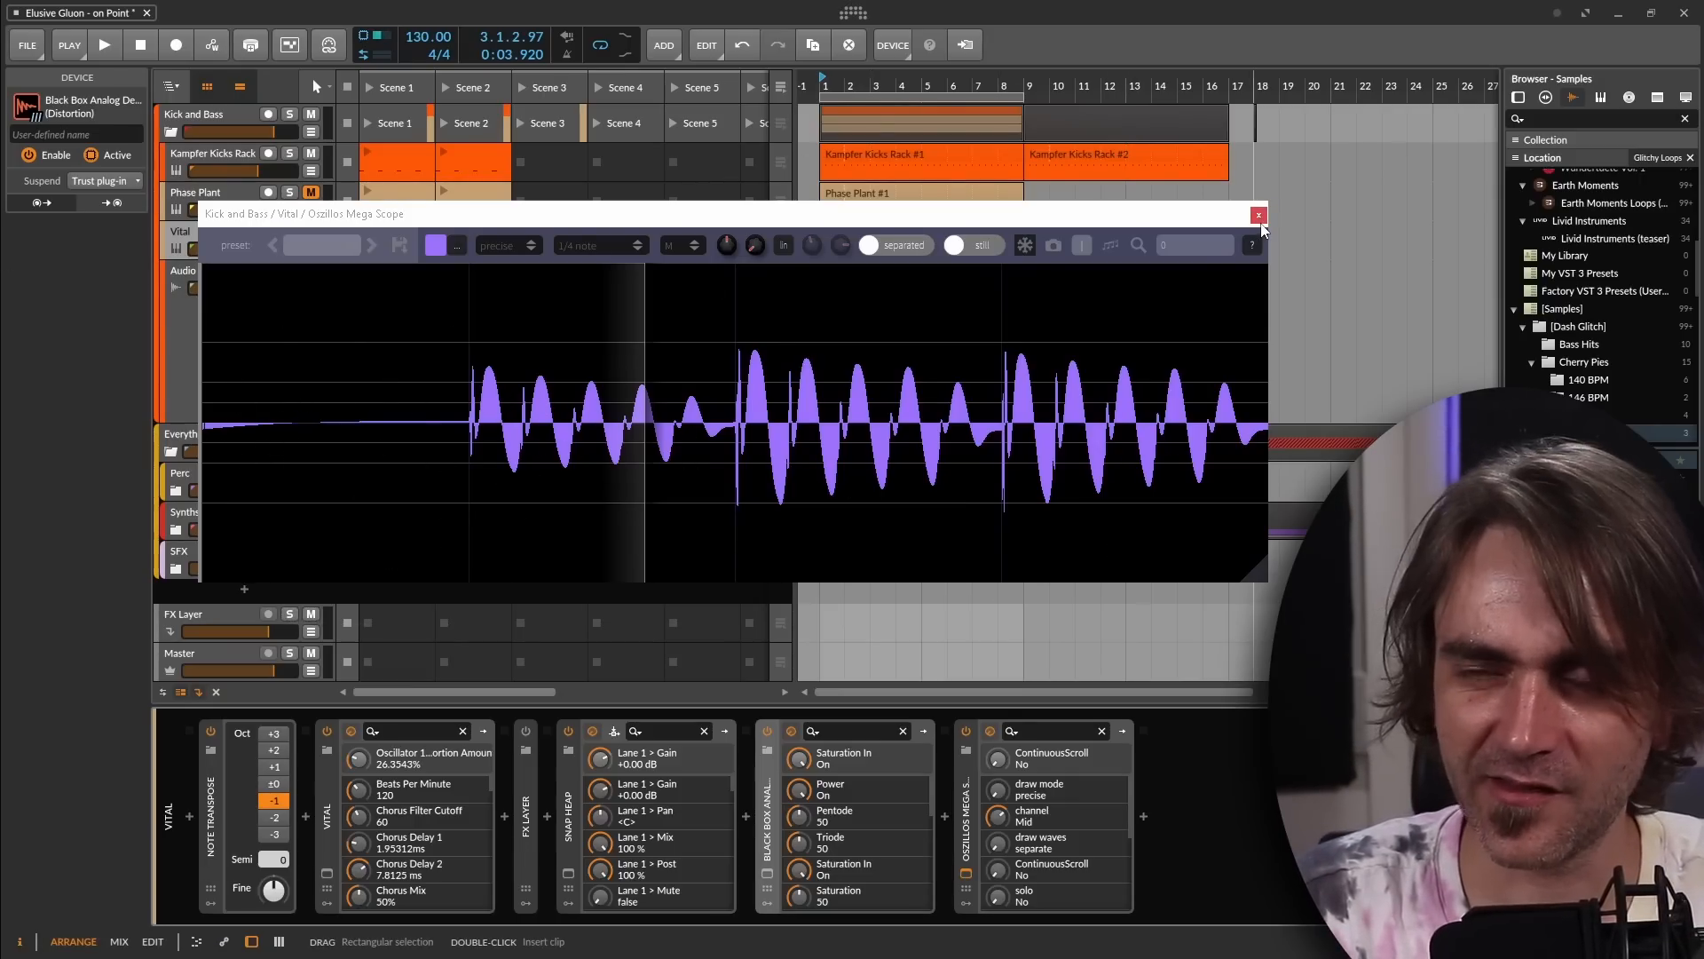
left_click(769, 731)
Try EQuilibrium after HG-2 with a 24 dB Butterworth low-cut filter at 35.6 Hz
left_click(944, 817)
type("eq")
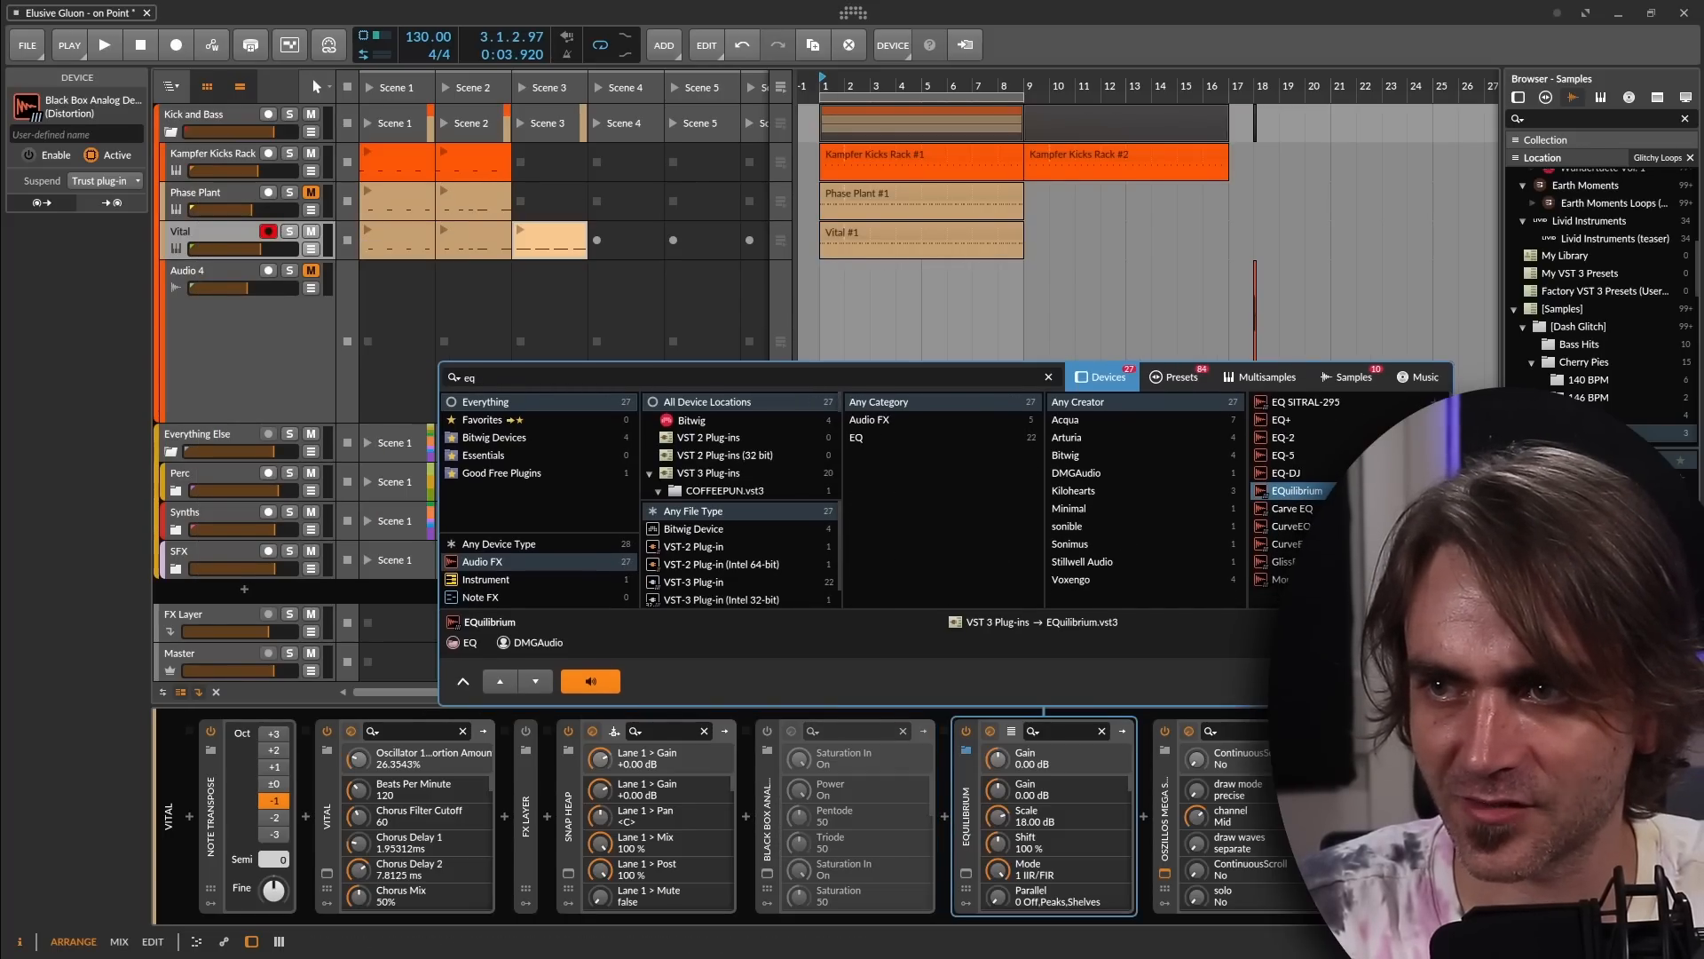
key("Return")
left_click(453, 632)
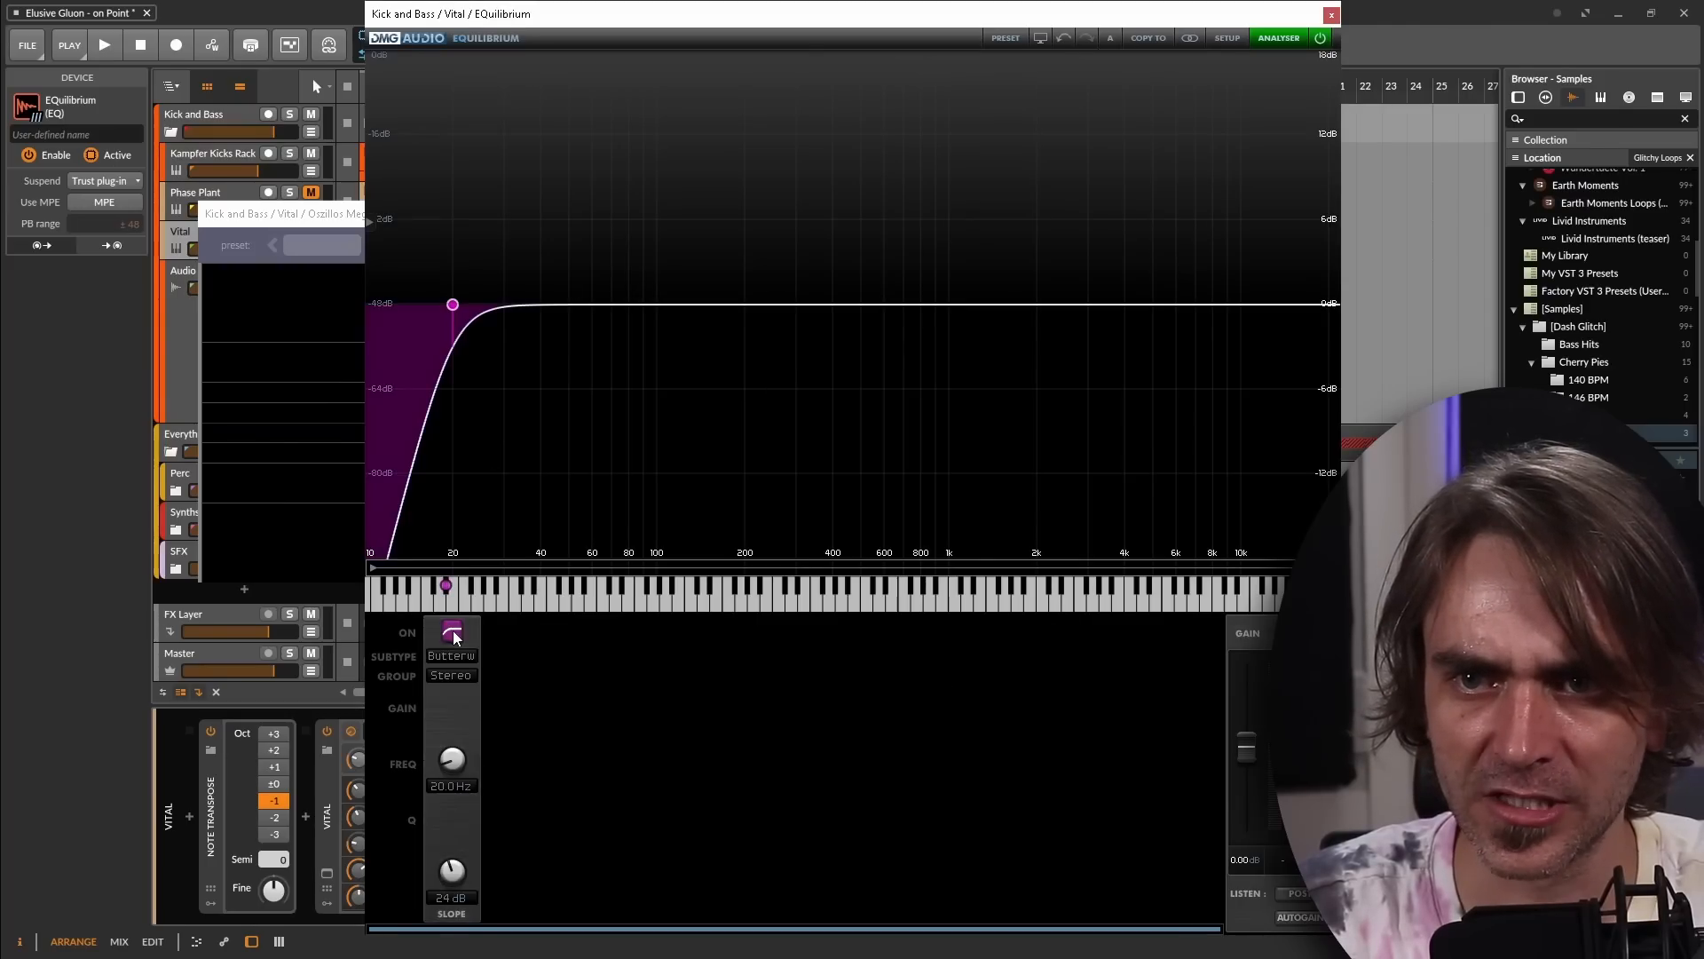
left_click_drag(460, 769, 467, 759)
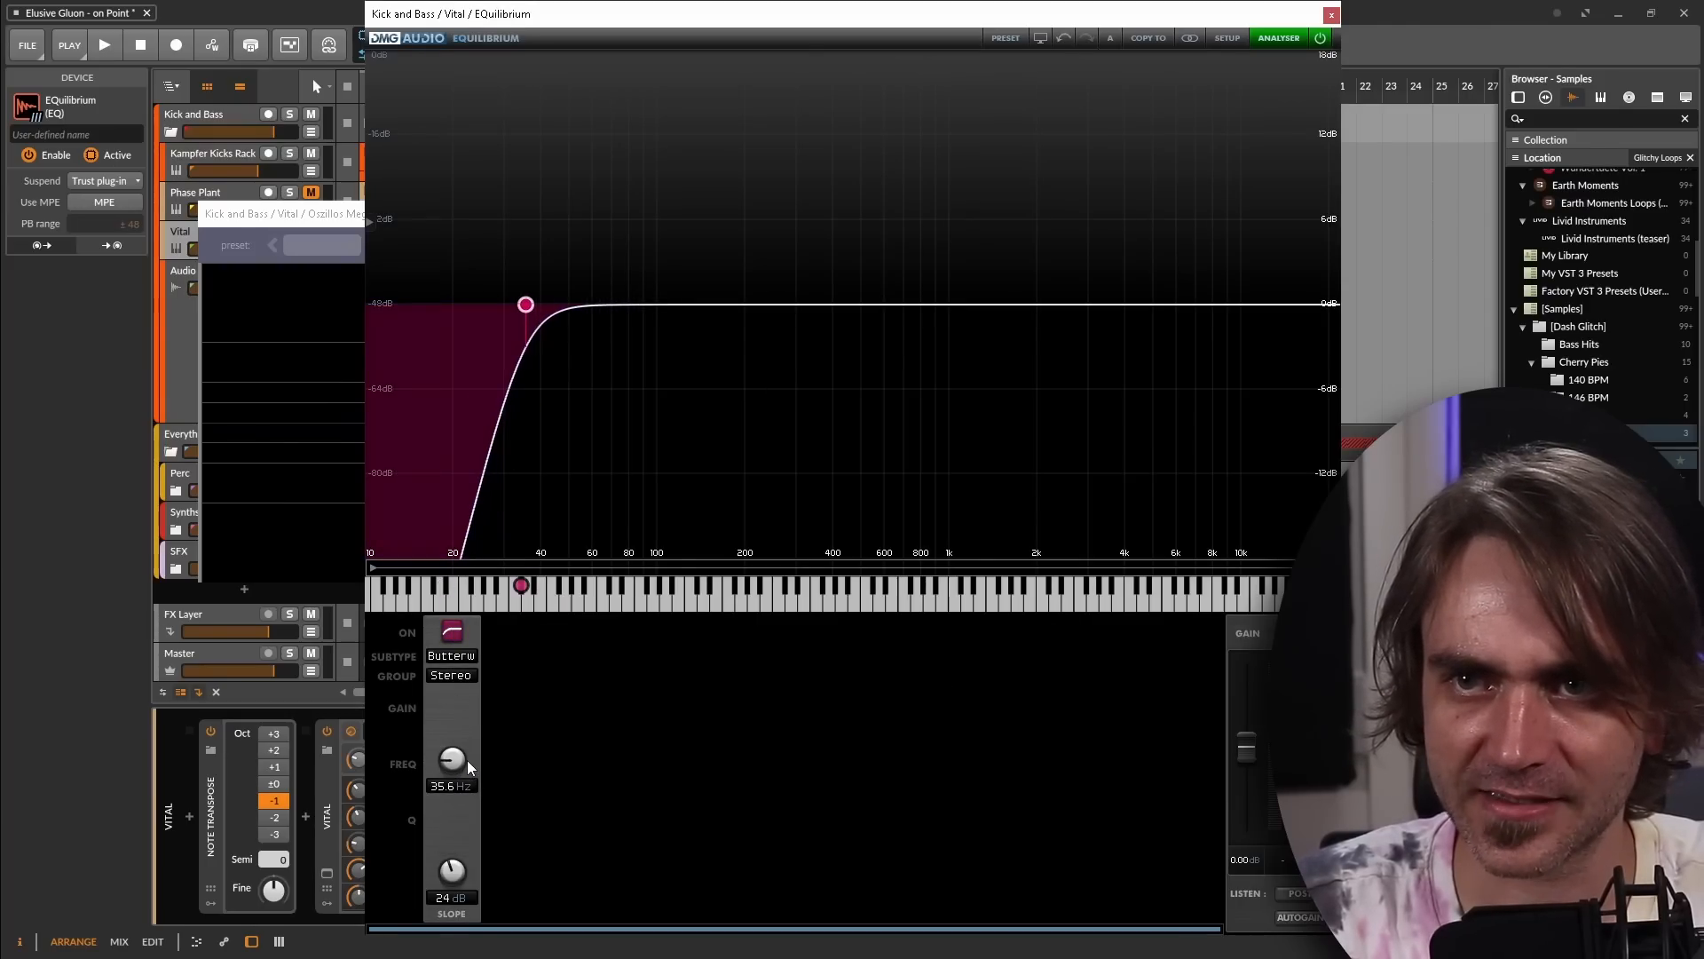
Close the EQuilibrium window and remove the EQ from the Vital track
left_click(1332, 15)
key("Delete")
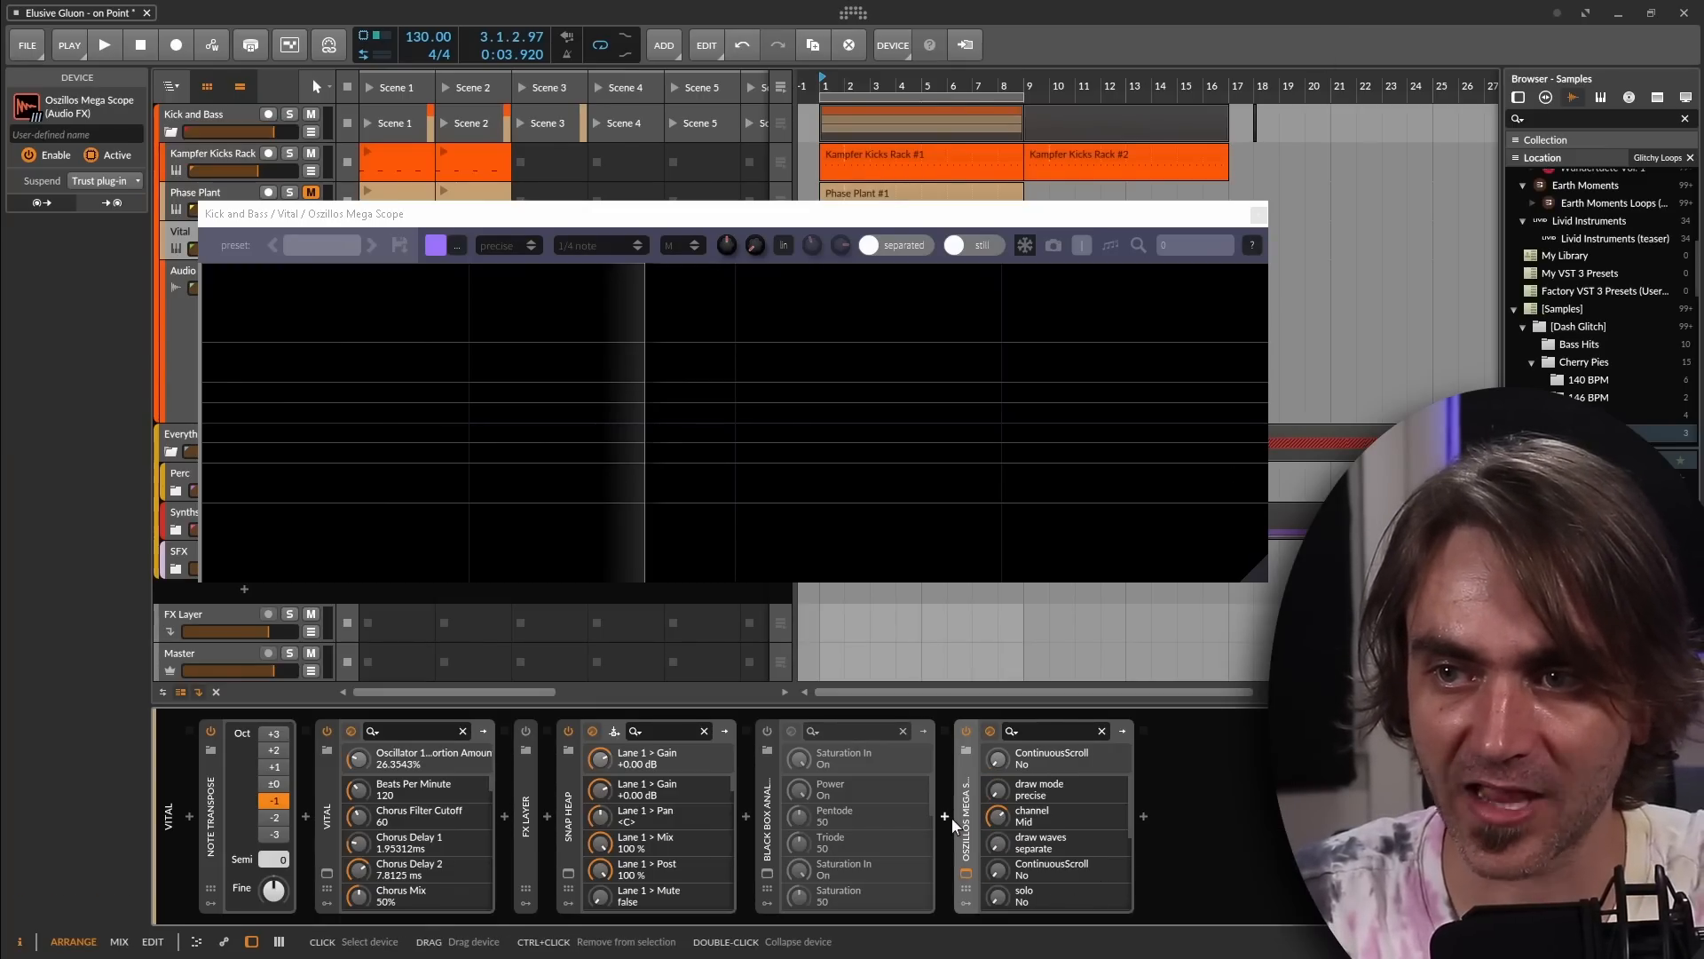
left_click(948, 816)
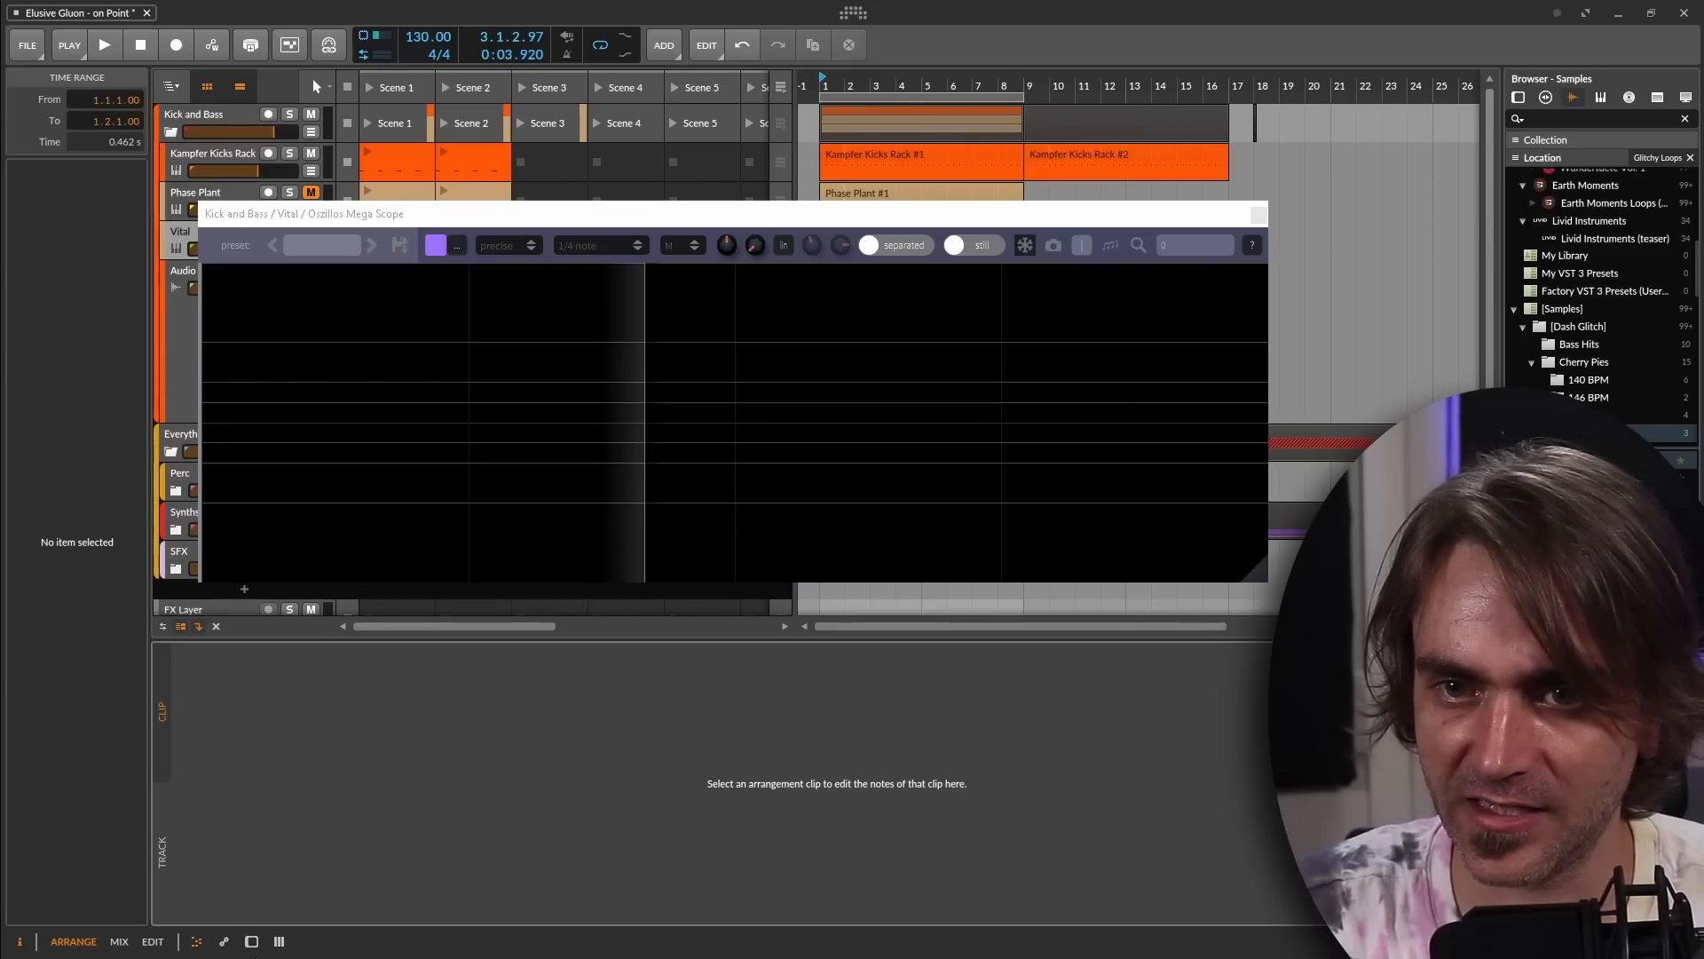
Insert EQ-2 after Snap Heap on the Vital track and set its low band to a high-pass filter
left_click(279, 944)
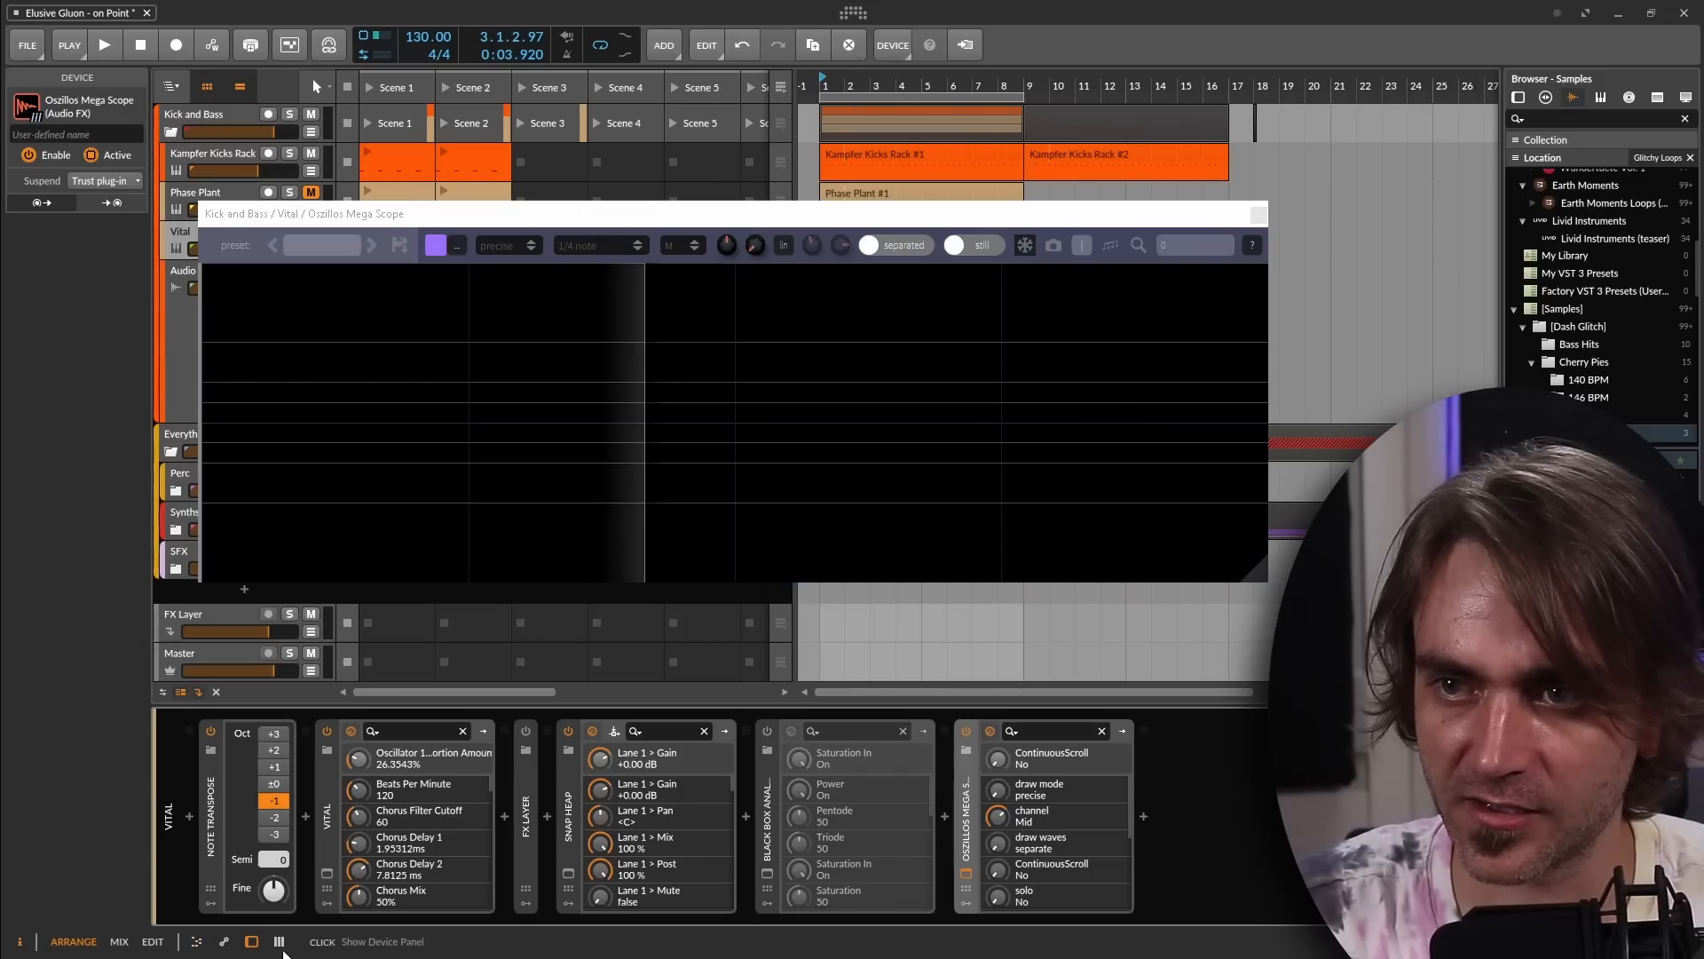
left_click(748, 816)
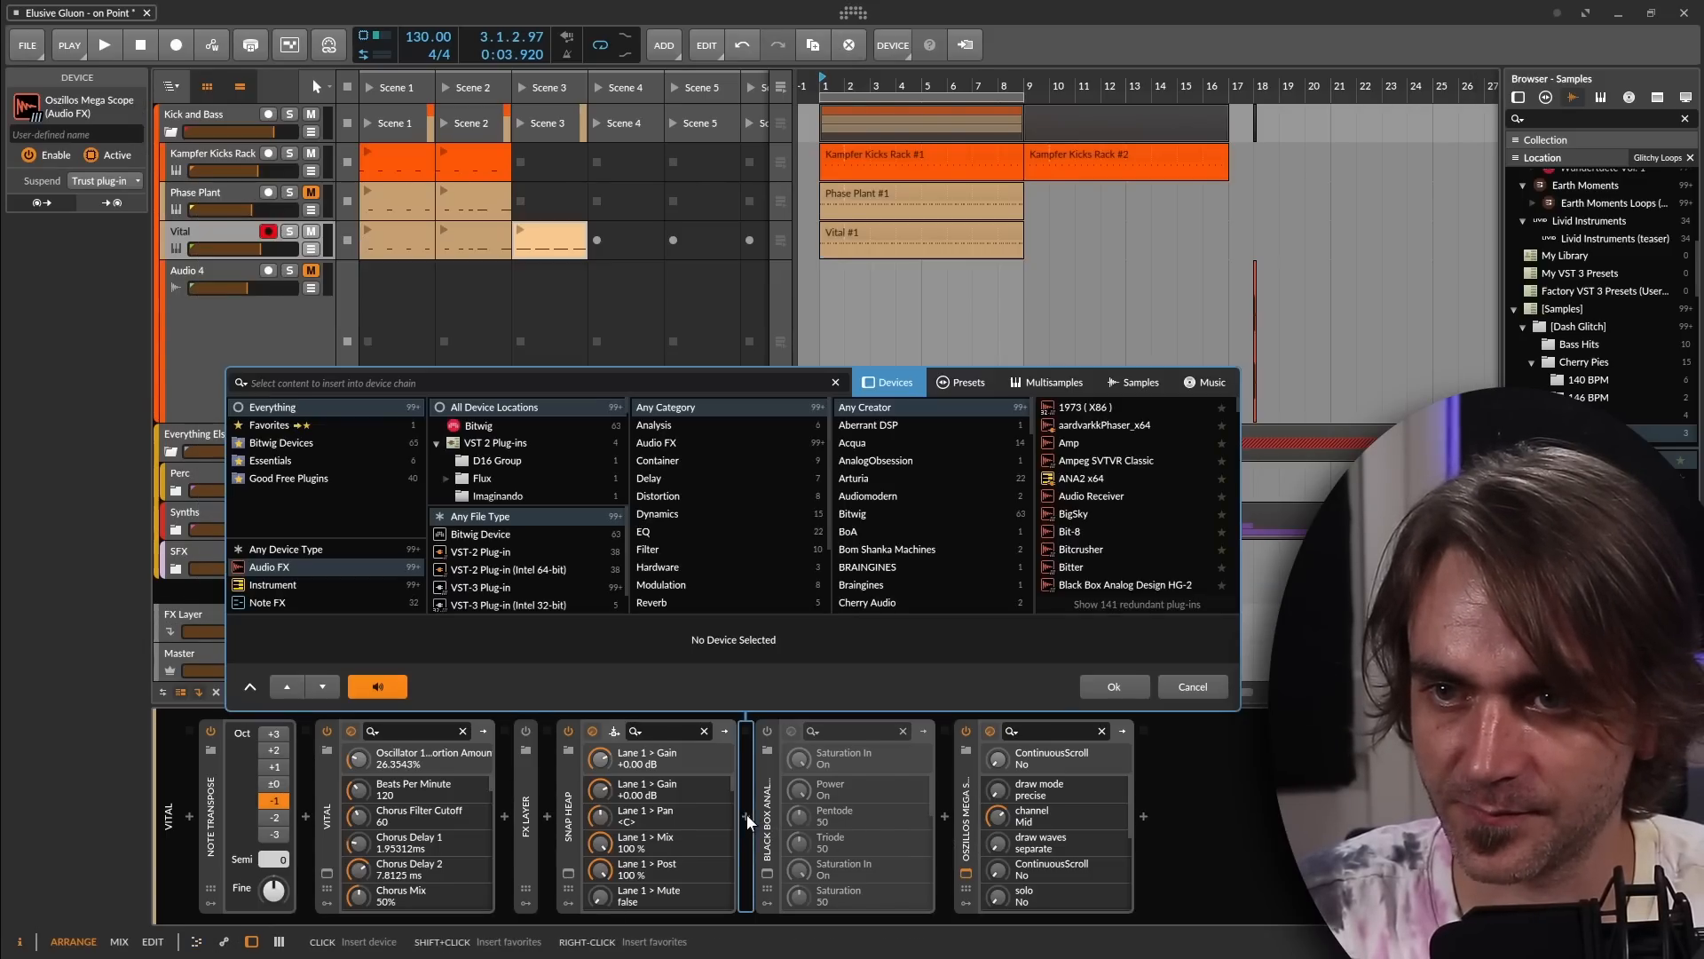
type("eq")
left_click(1110, 438)
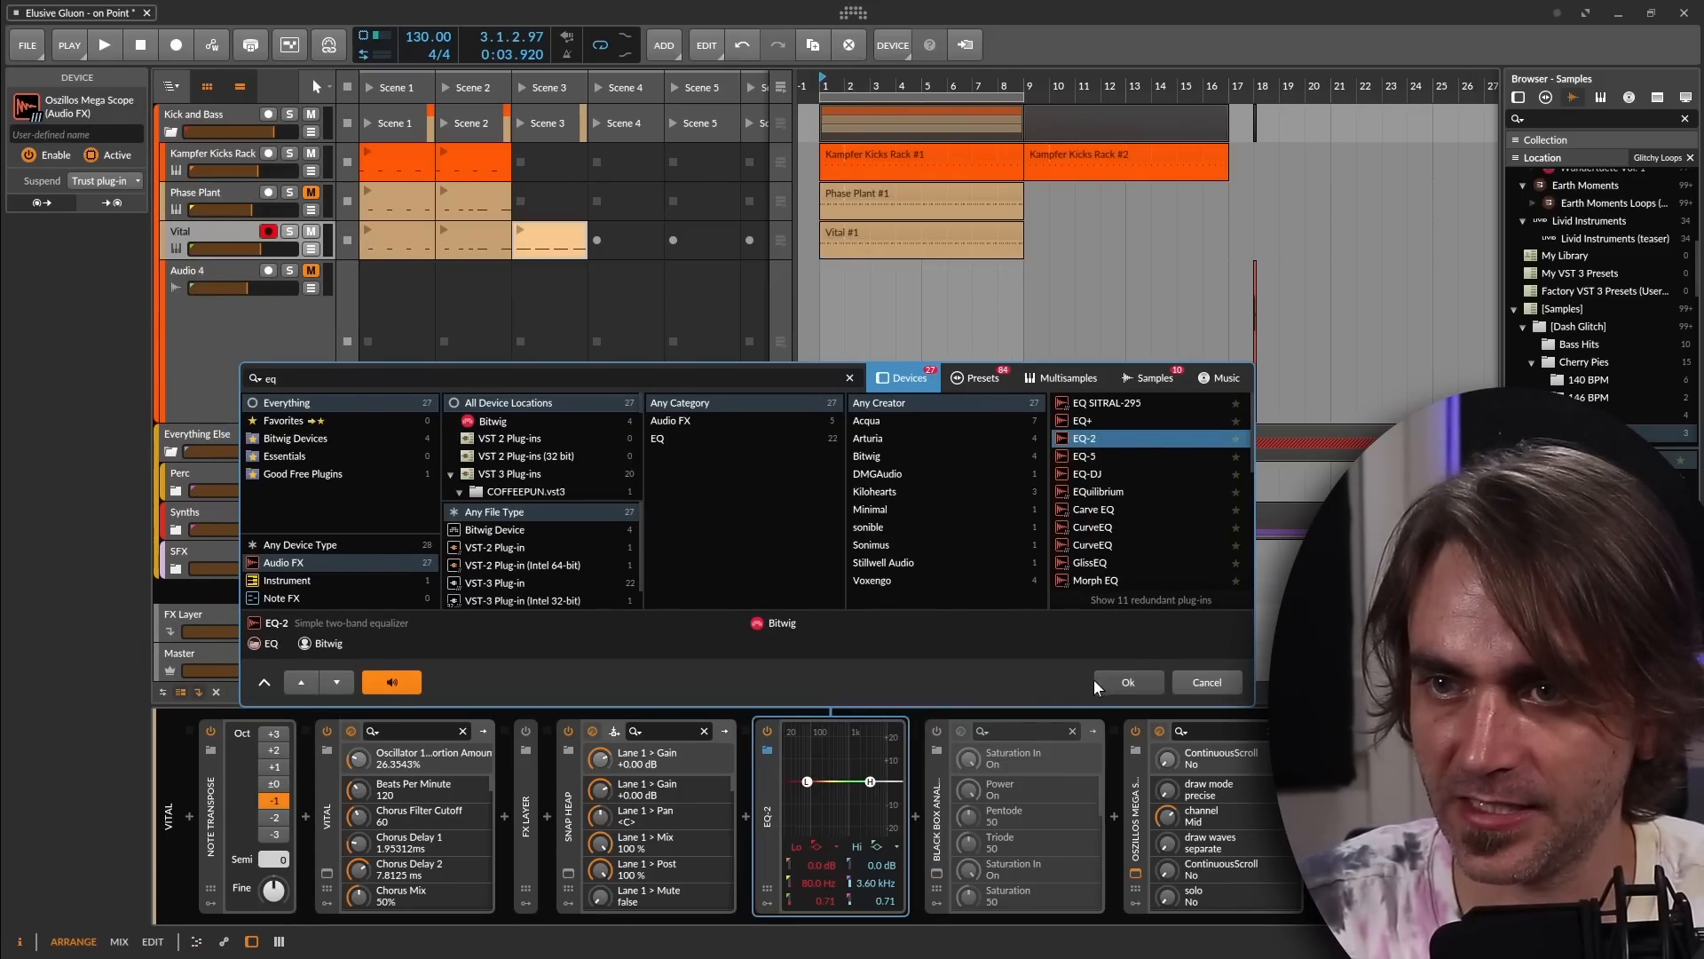
left_click(1102, 686)
left_click(817, 847)
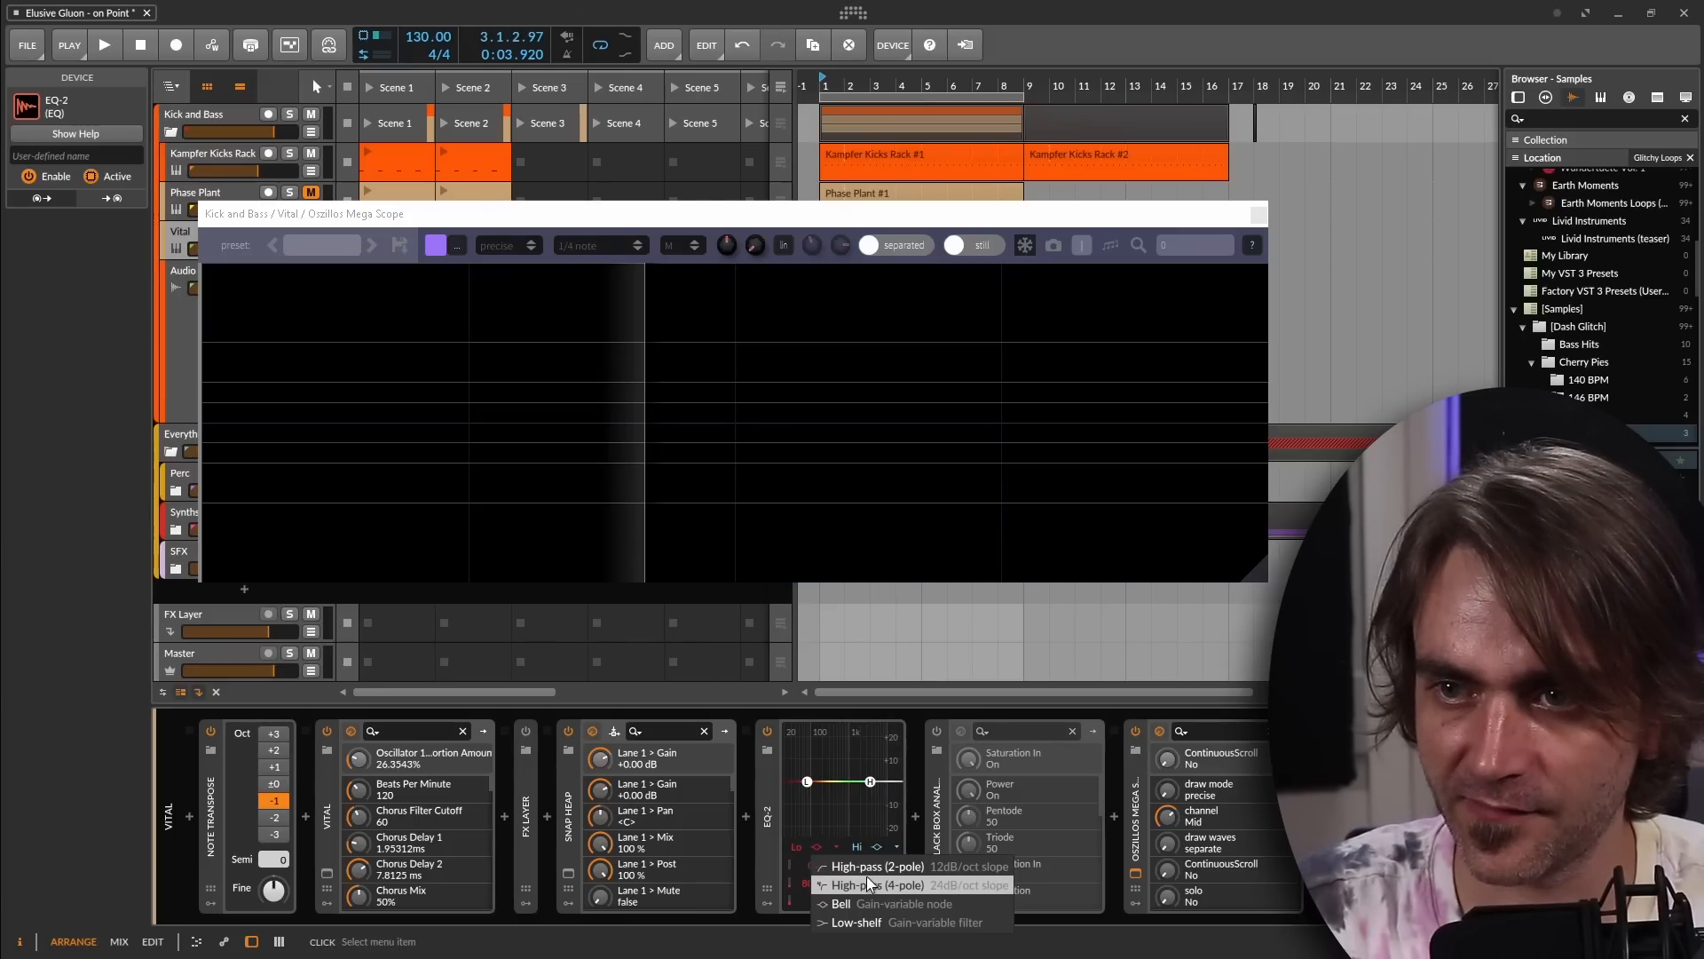
left_click(848, 865)
Play the bass while lowering EQ-2's high-pass frequency to about 33.2 Hz, and remove EQ-2 from the chain
key("space")
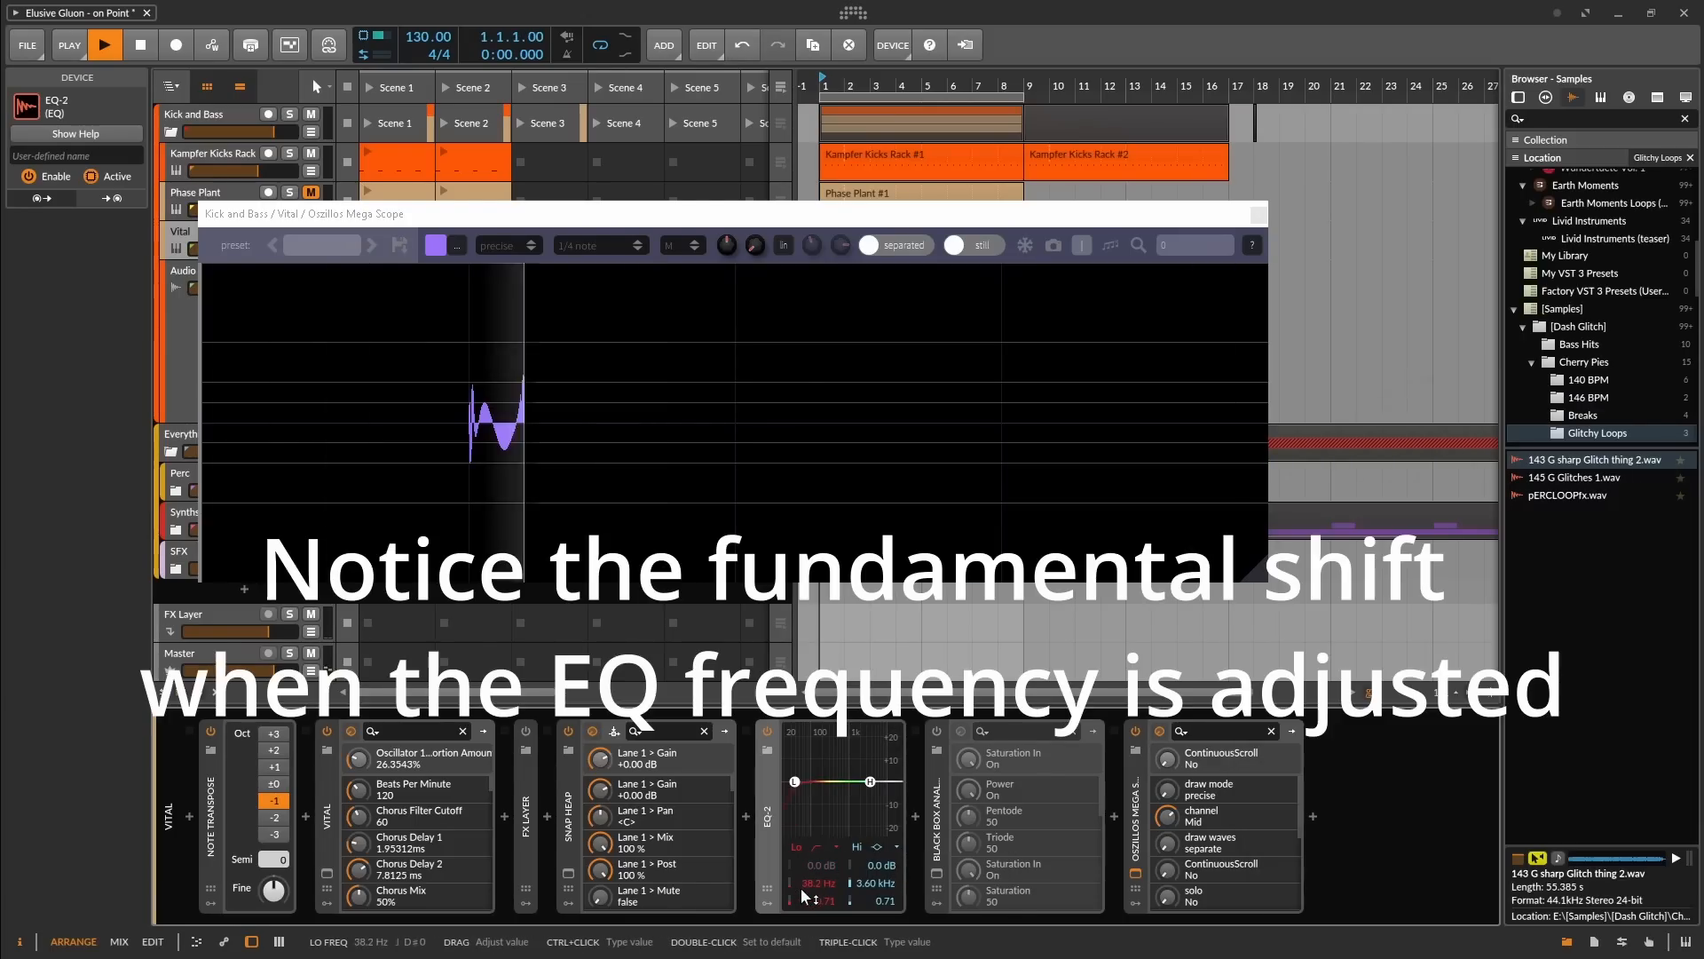
left_click_drag(816, 883, 817, 893)
key("space")
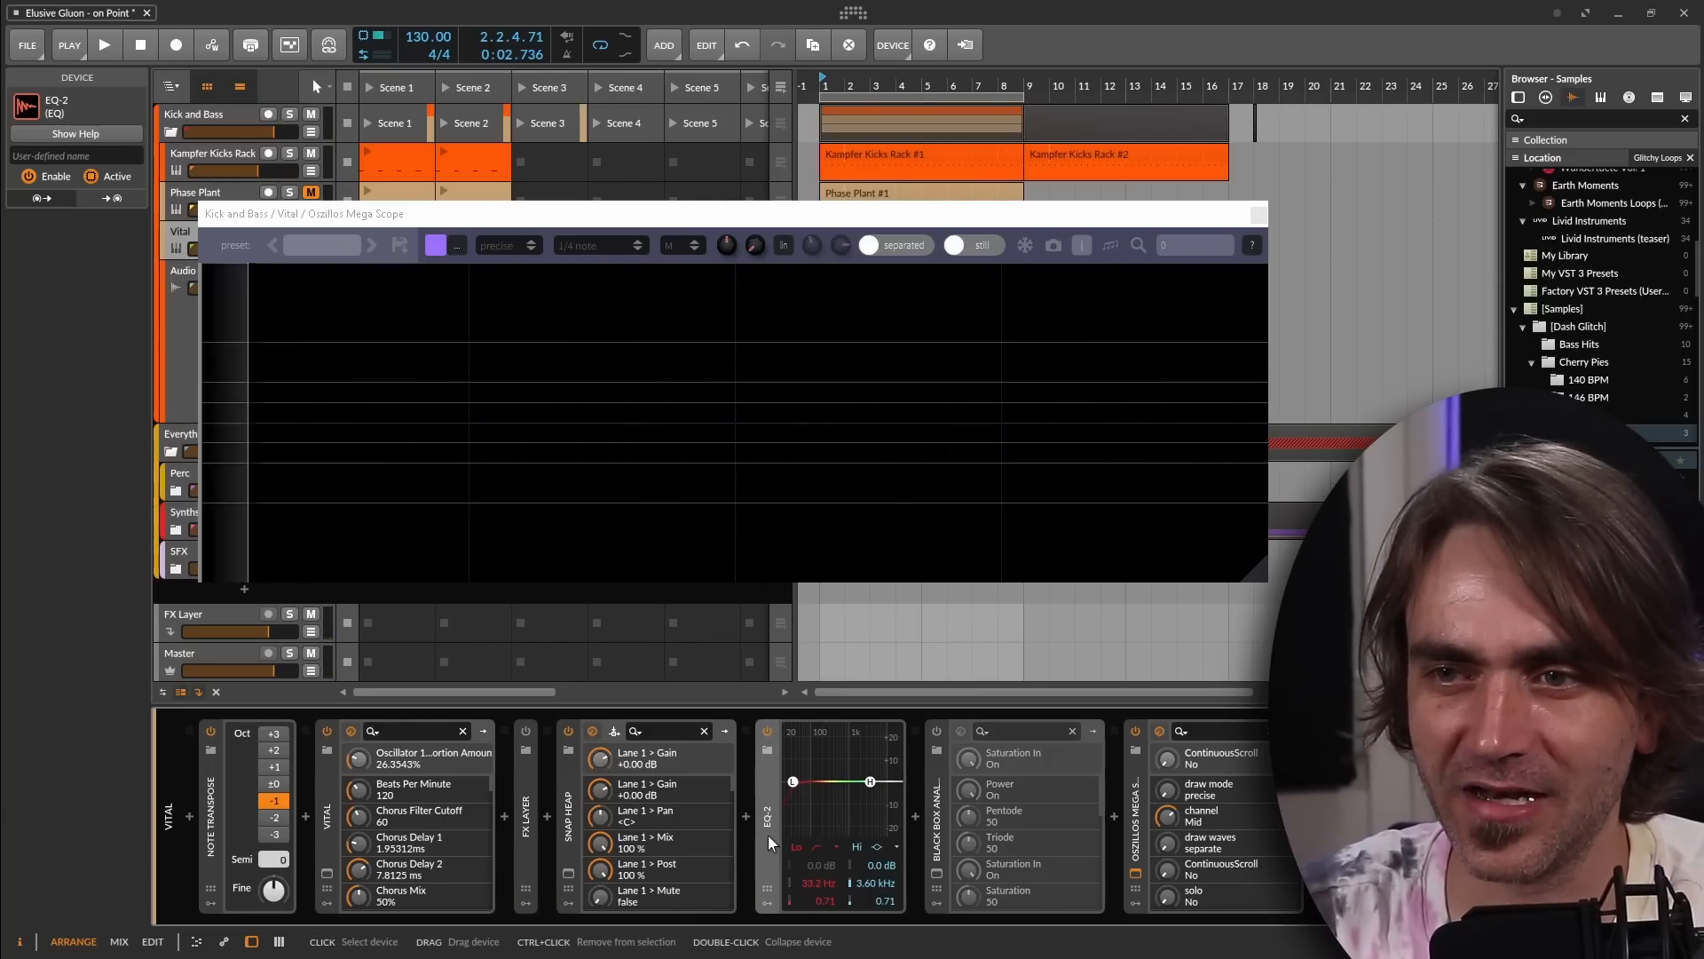
key("Delete")
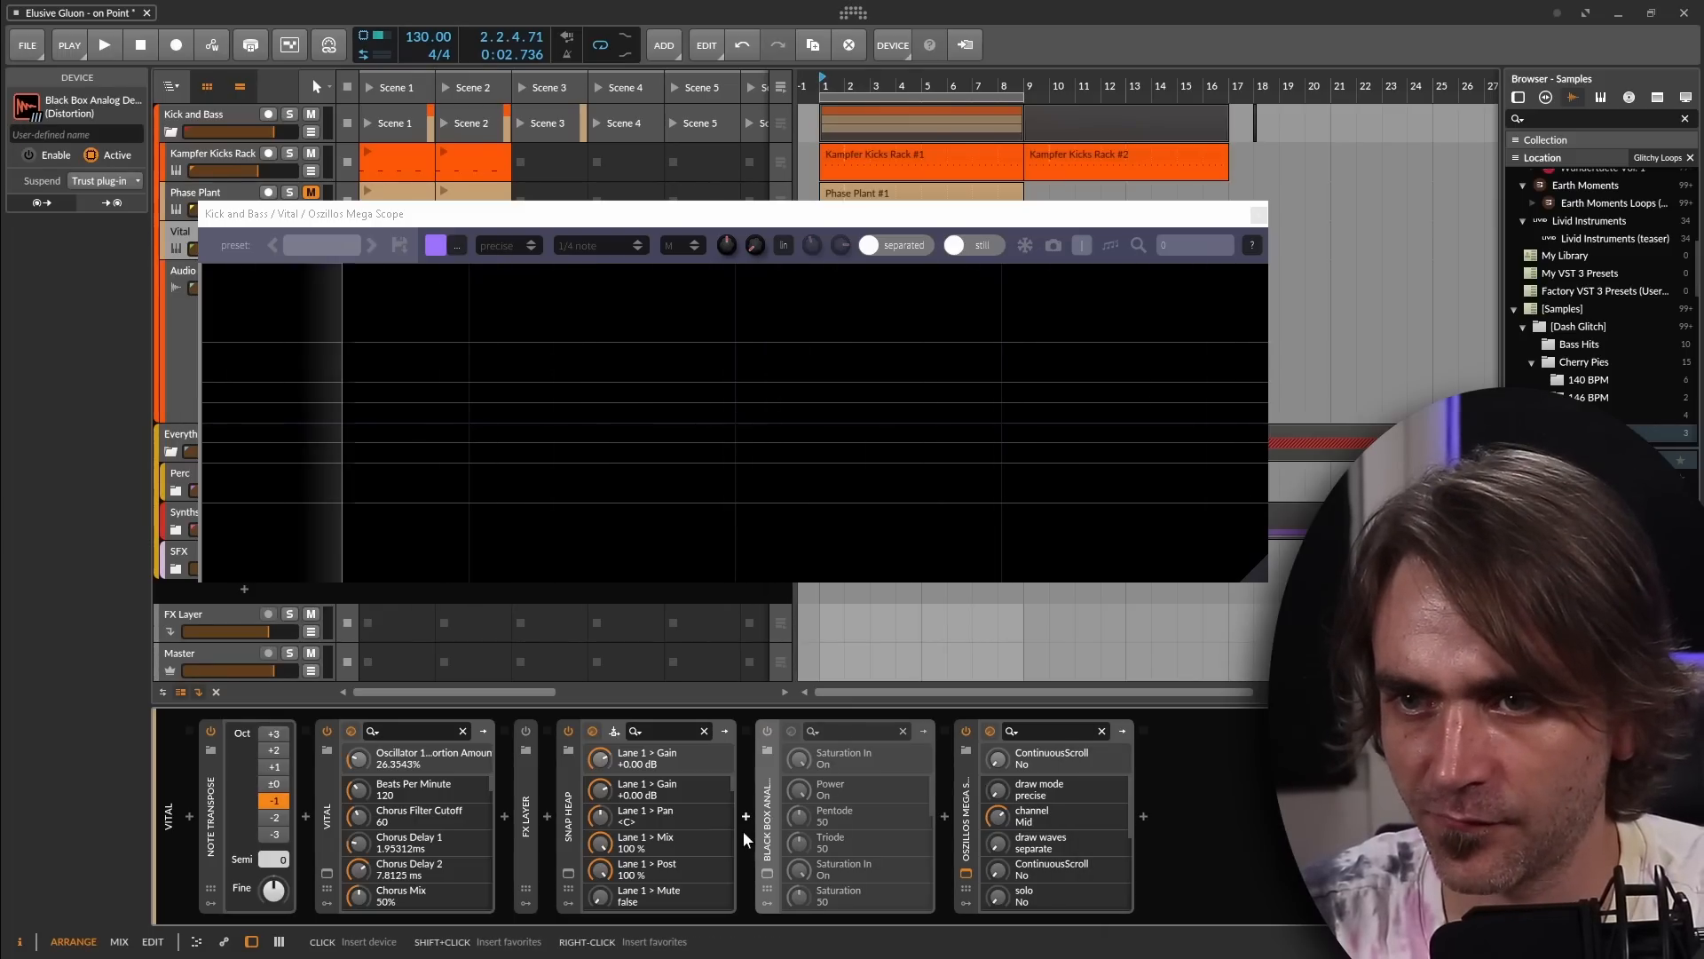
Insert EQuilibrium between Snap Heap and HG-2 on the Vital track
left_click(742, 829)
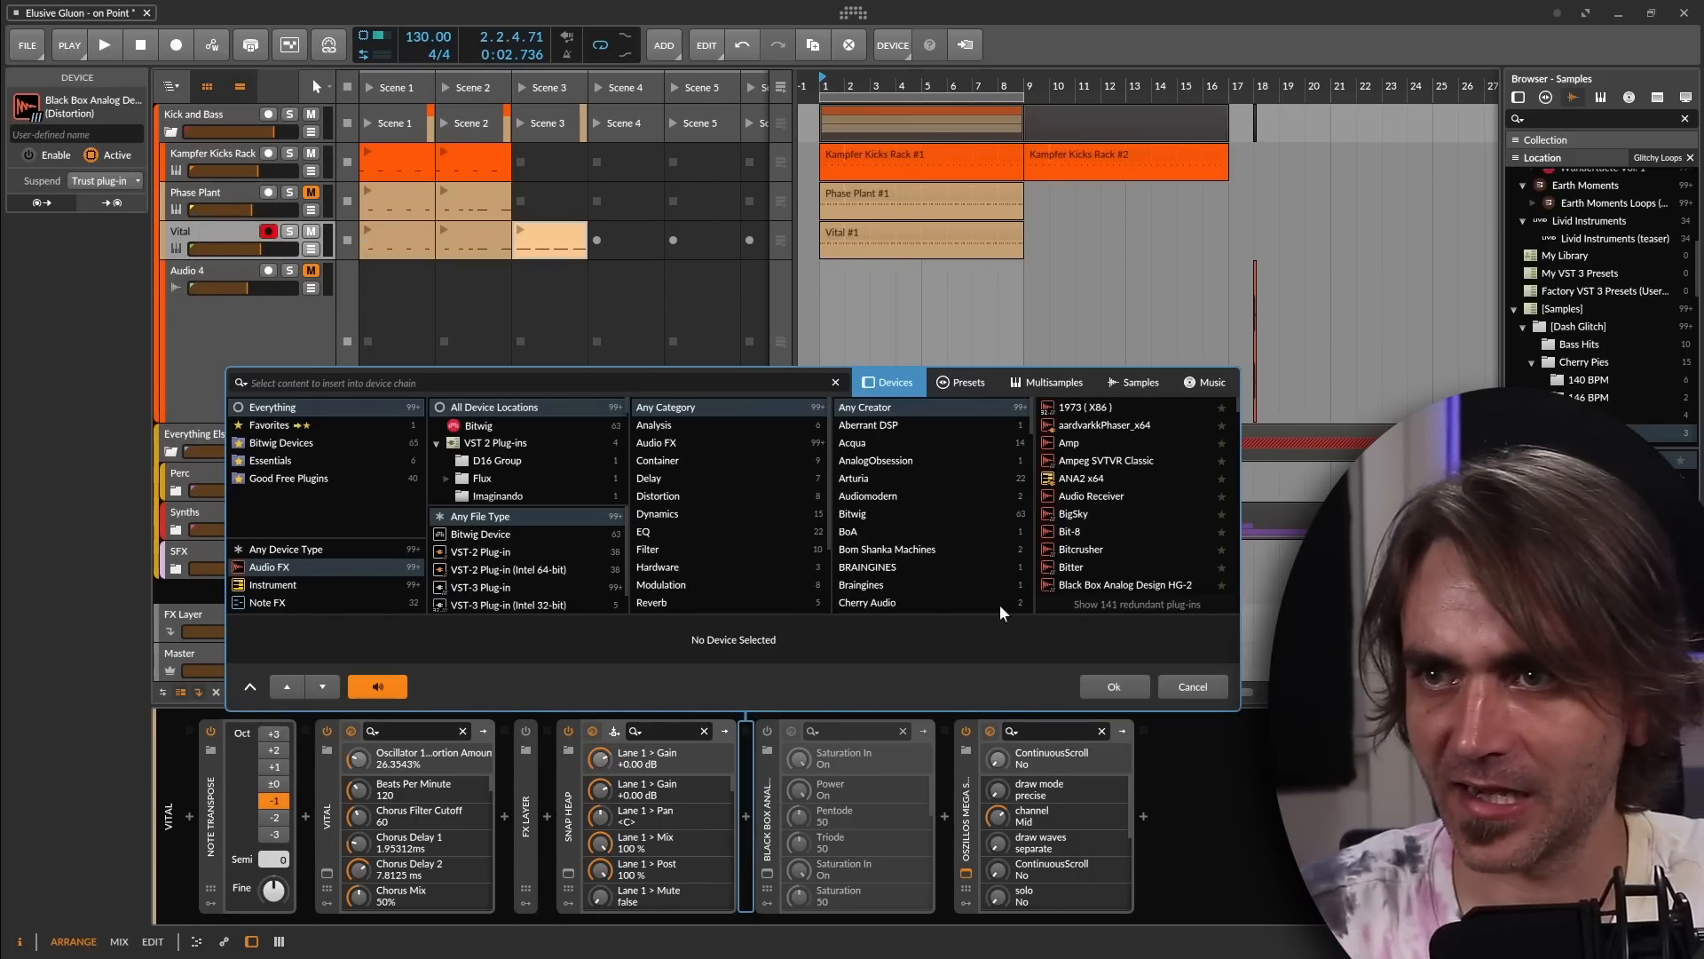
type("eq")
left_click(1084, 495)
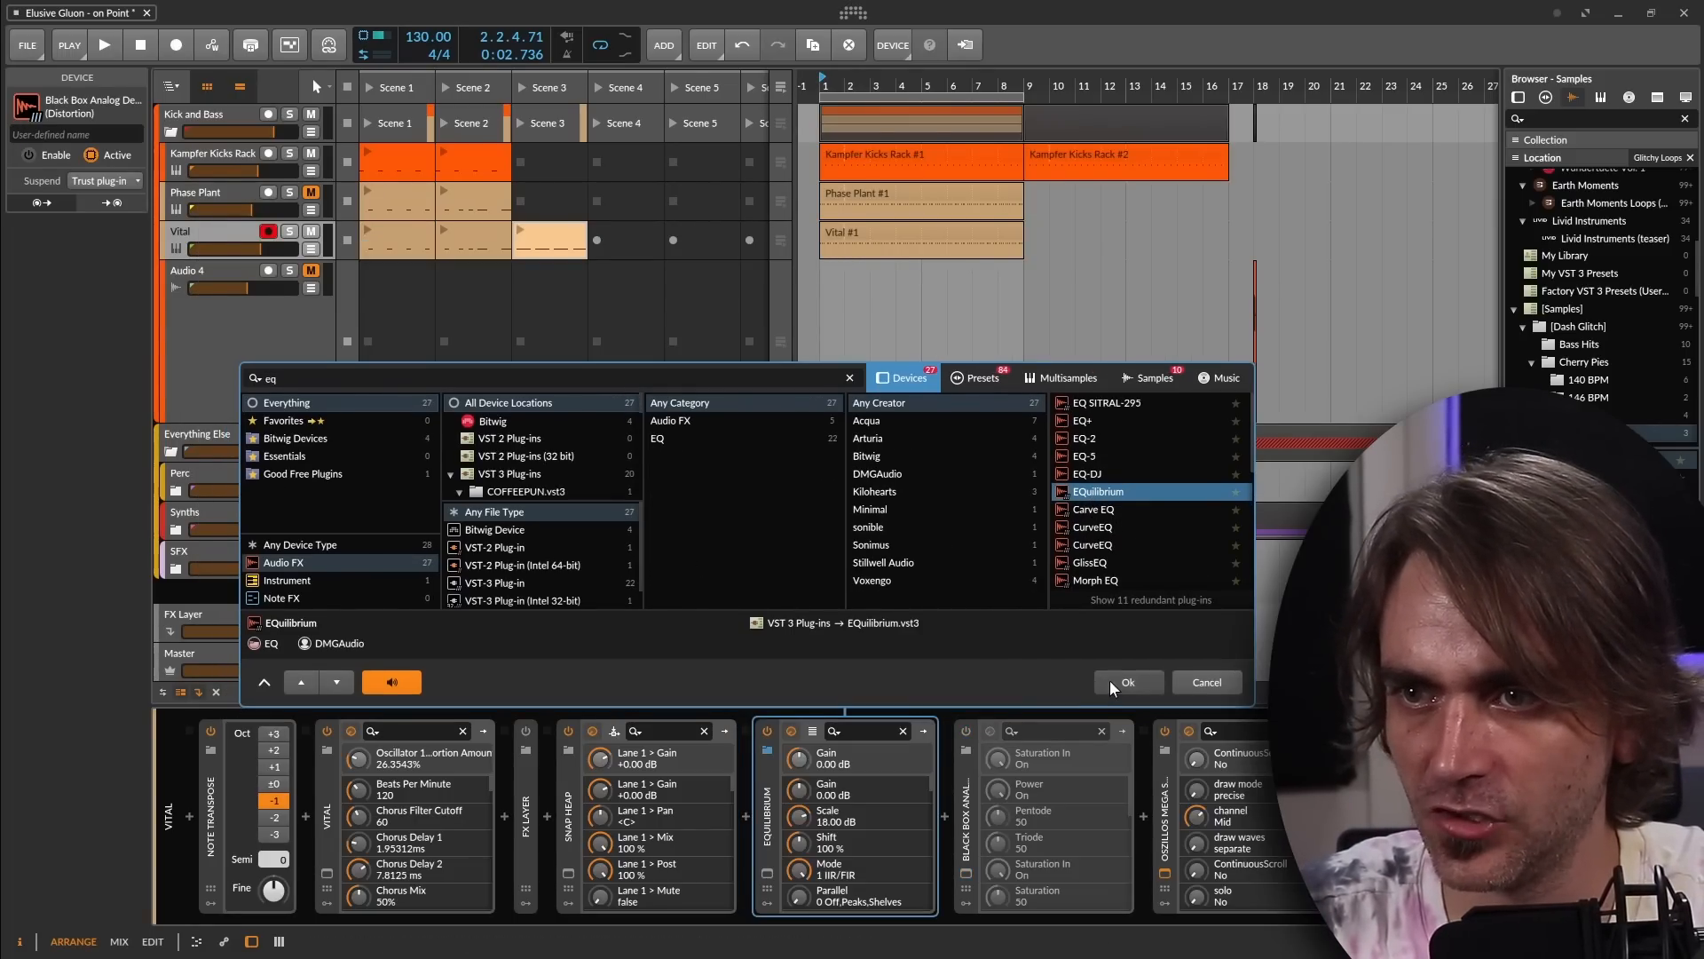
left_click(1113, 685)
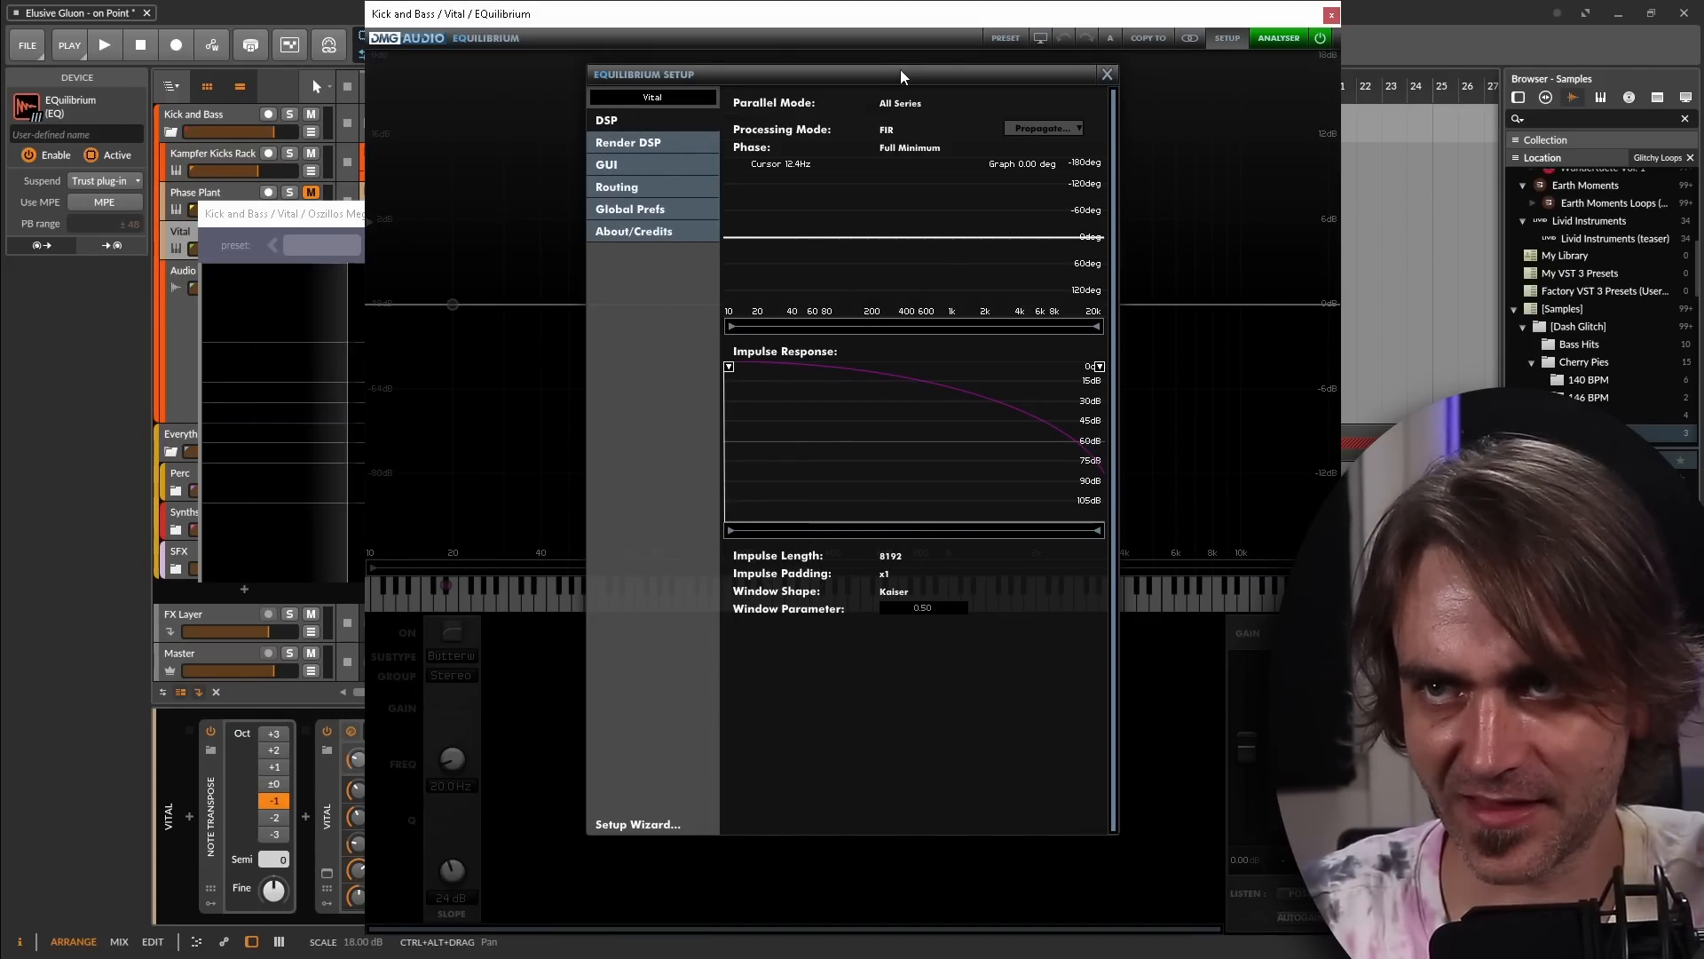
Set EQuilibrium's phase to Linear and add a Butterworth low-cut at 46.6 Hz
left_click(919, 151)
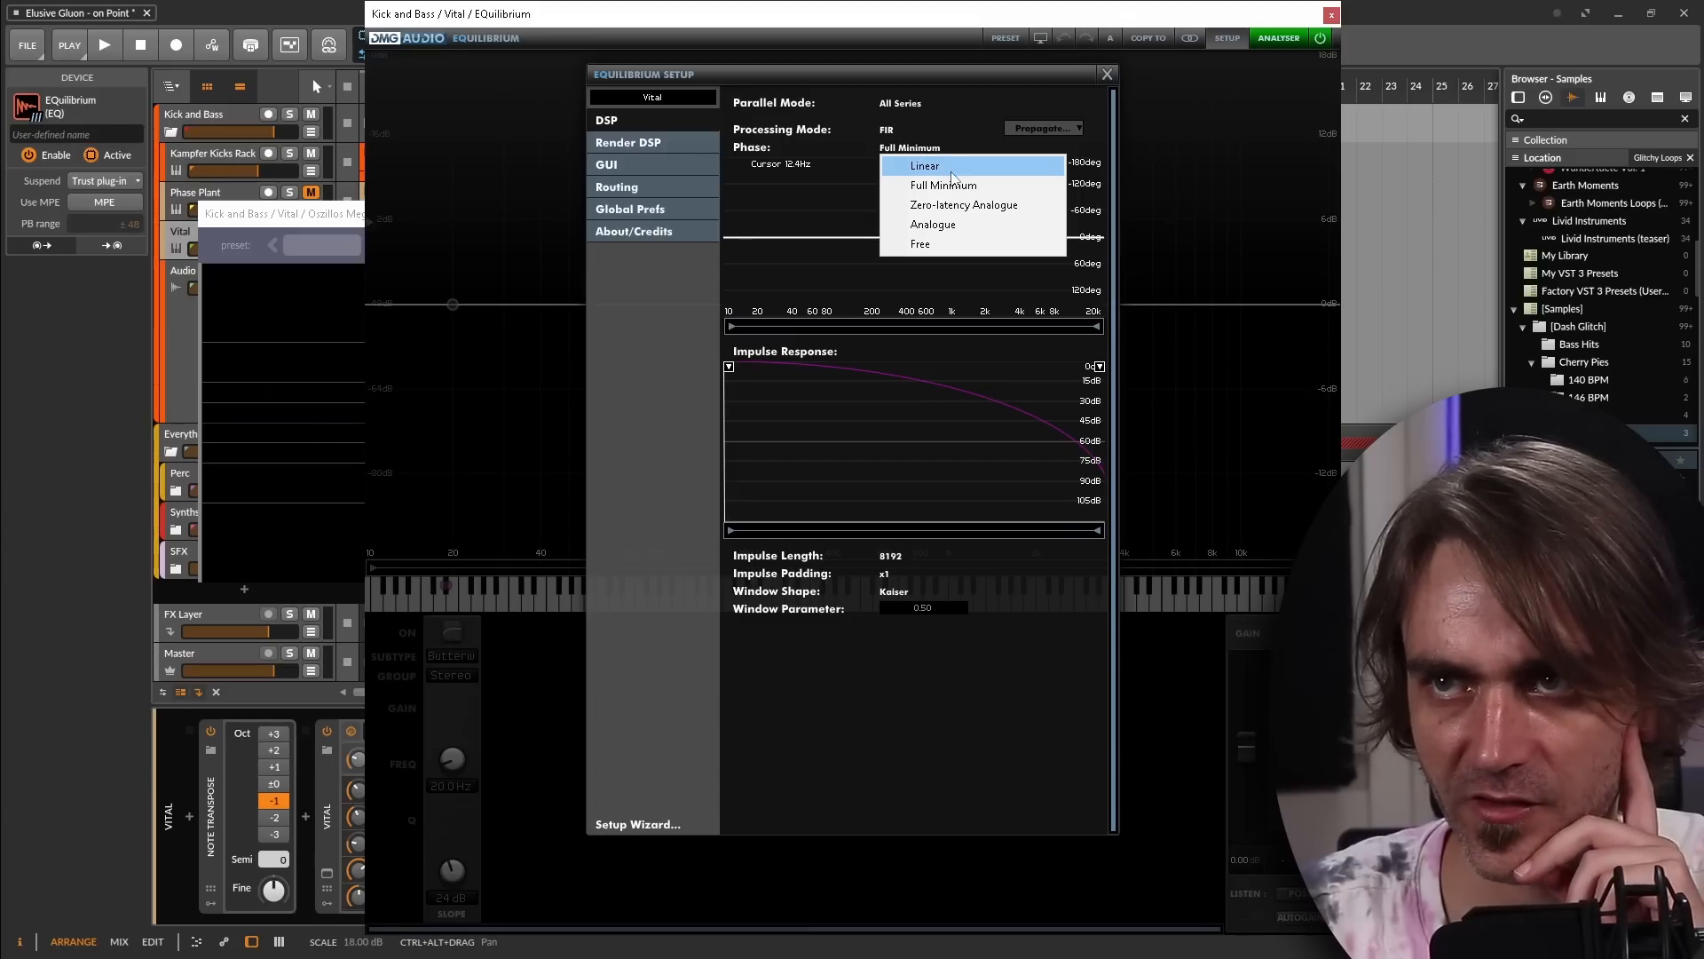
left_click(945, 165)
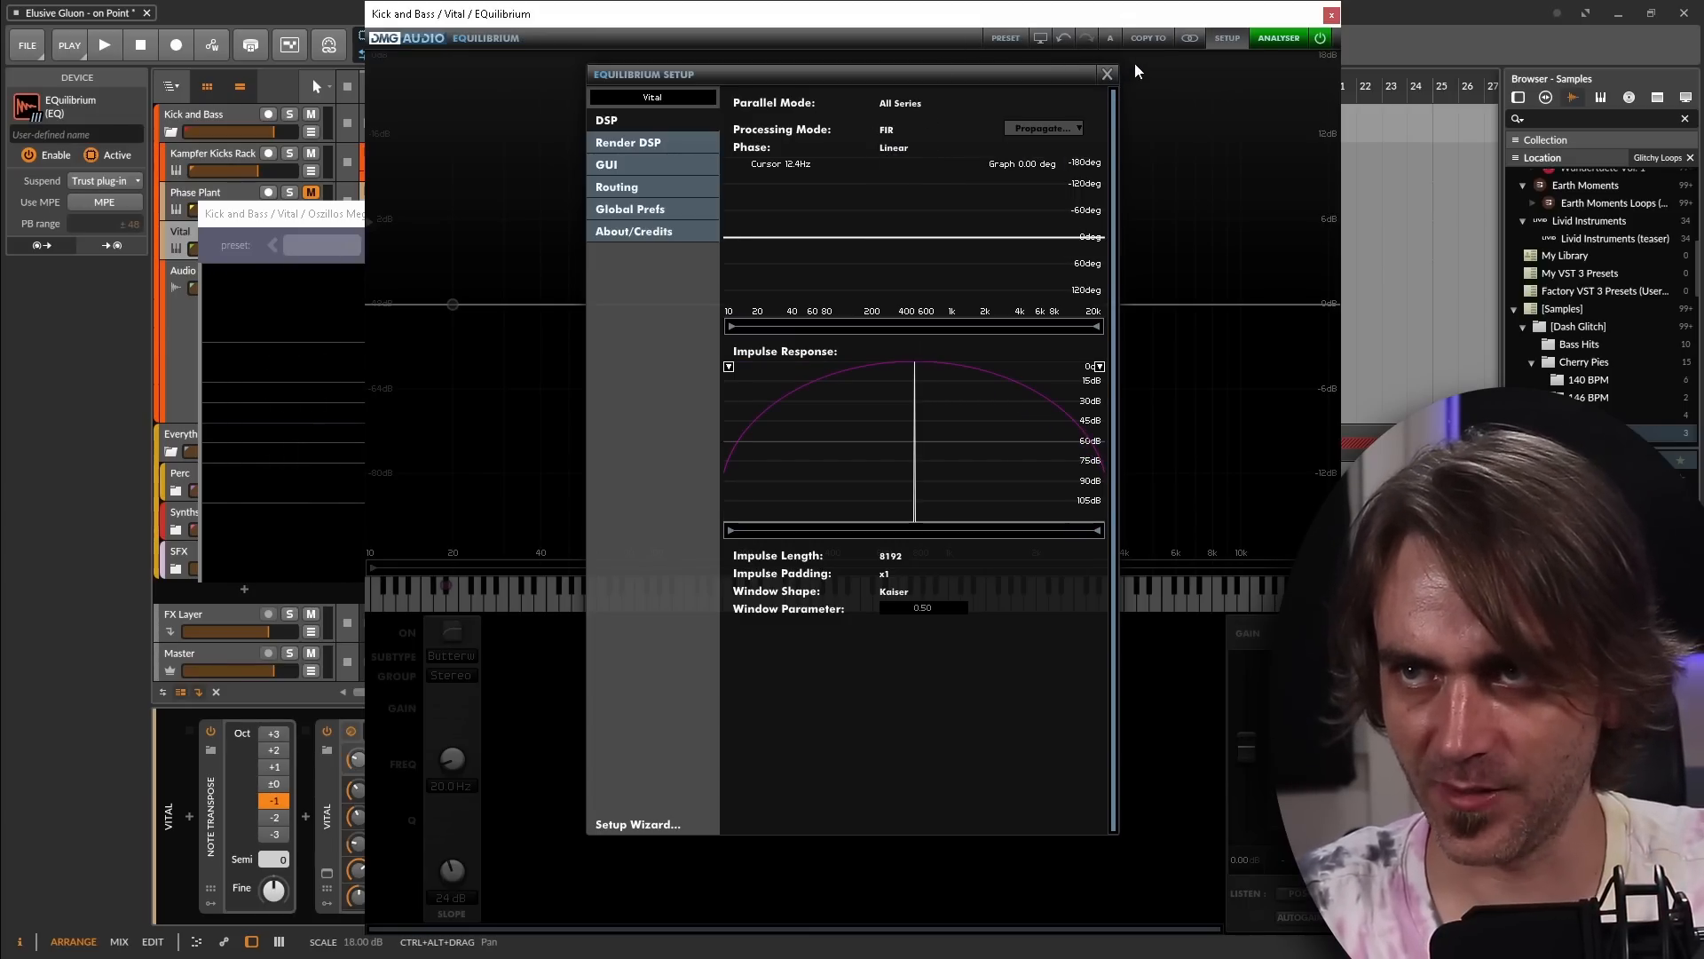
left_click(1107, 74)
left_click_drag(589, 13, 1200, 174)
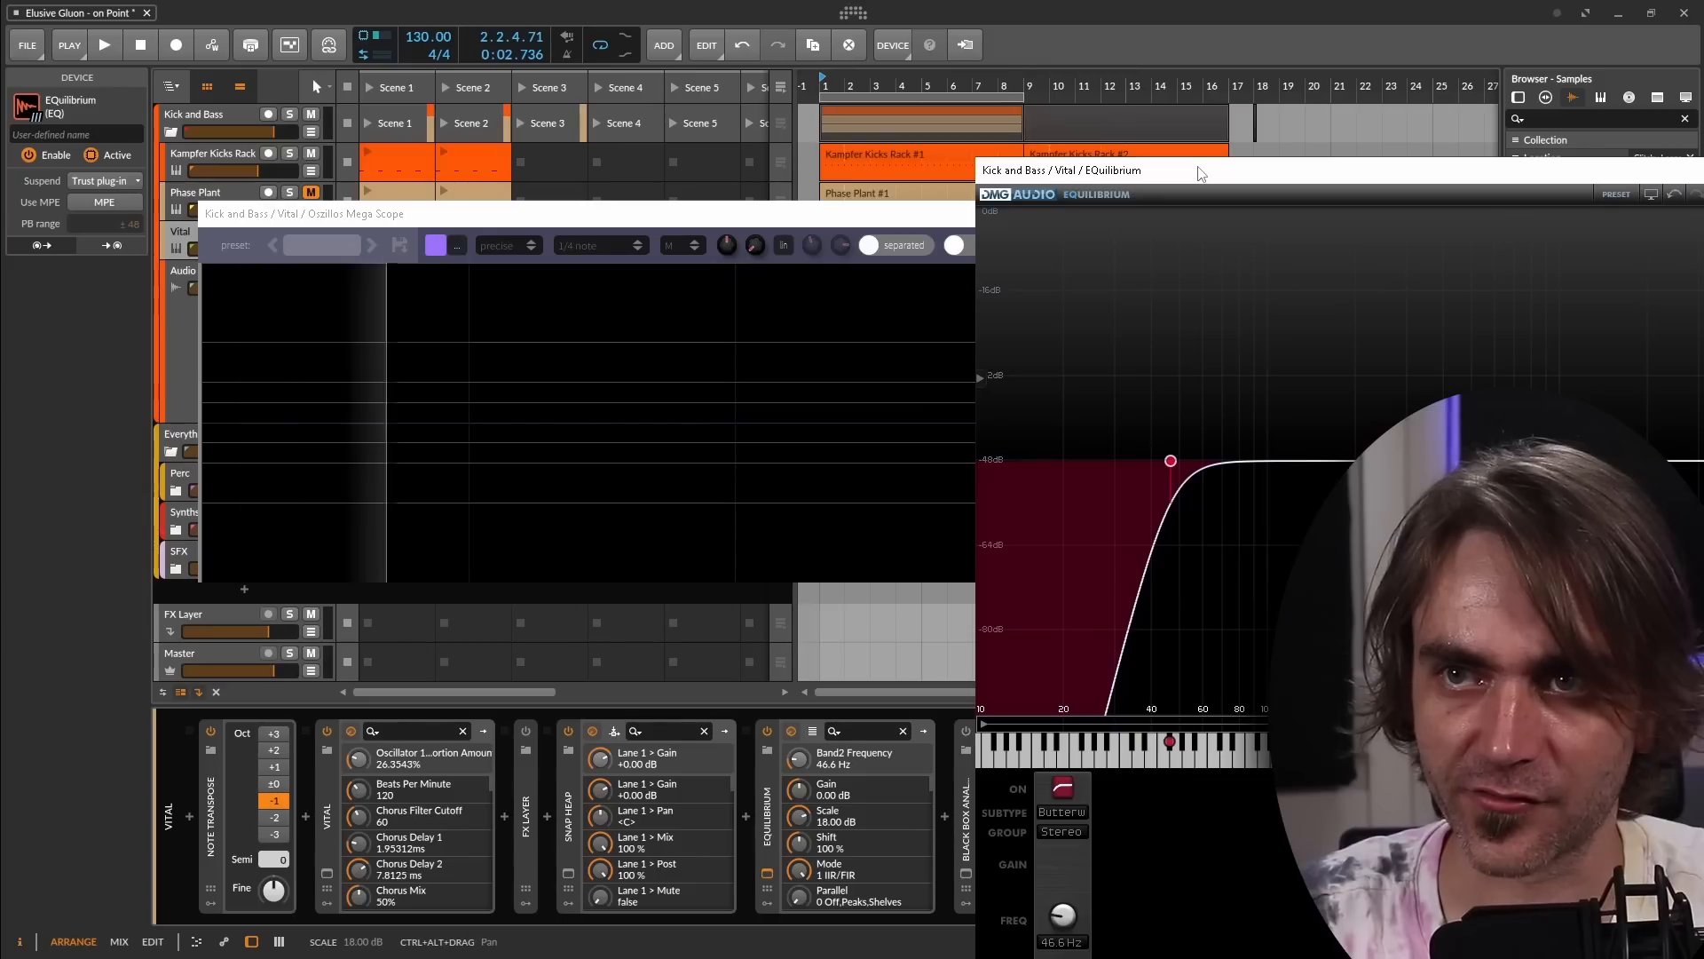
Play the bass through the linear-phase low-cut and examine the start of its waveform in the Oszillos scope
key("space")
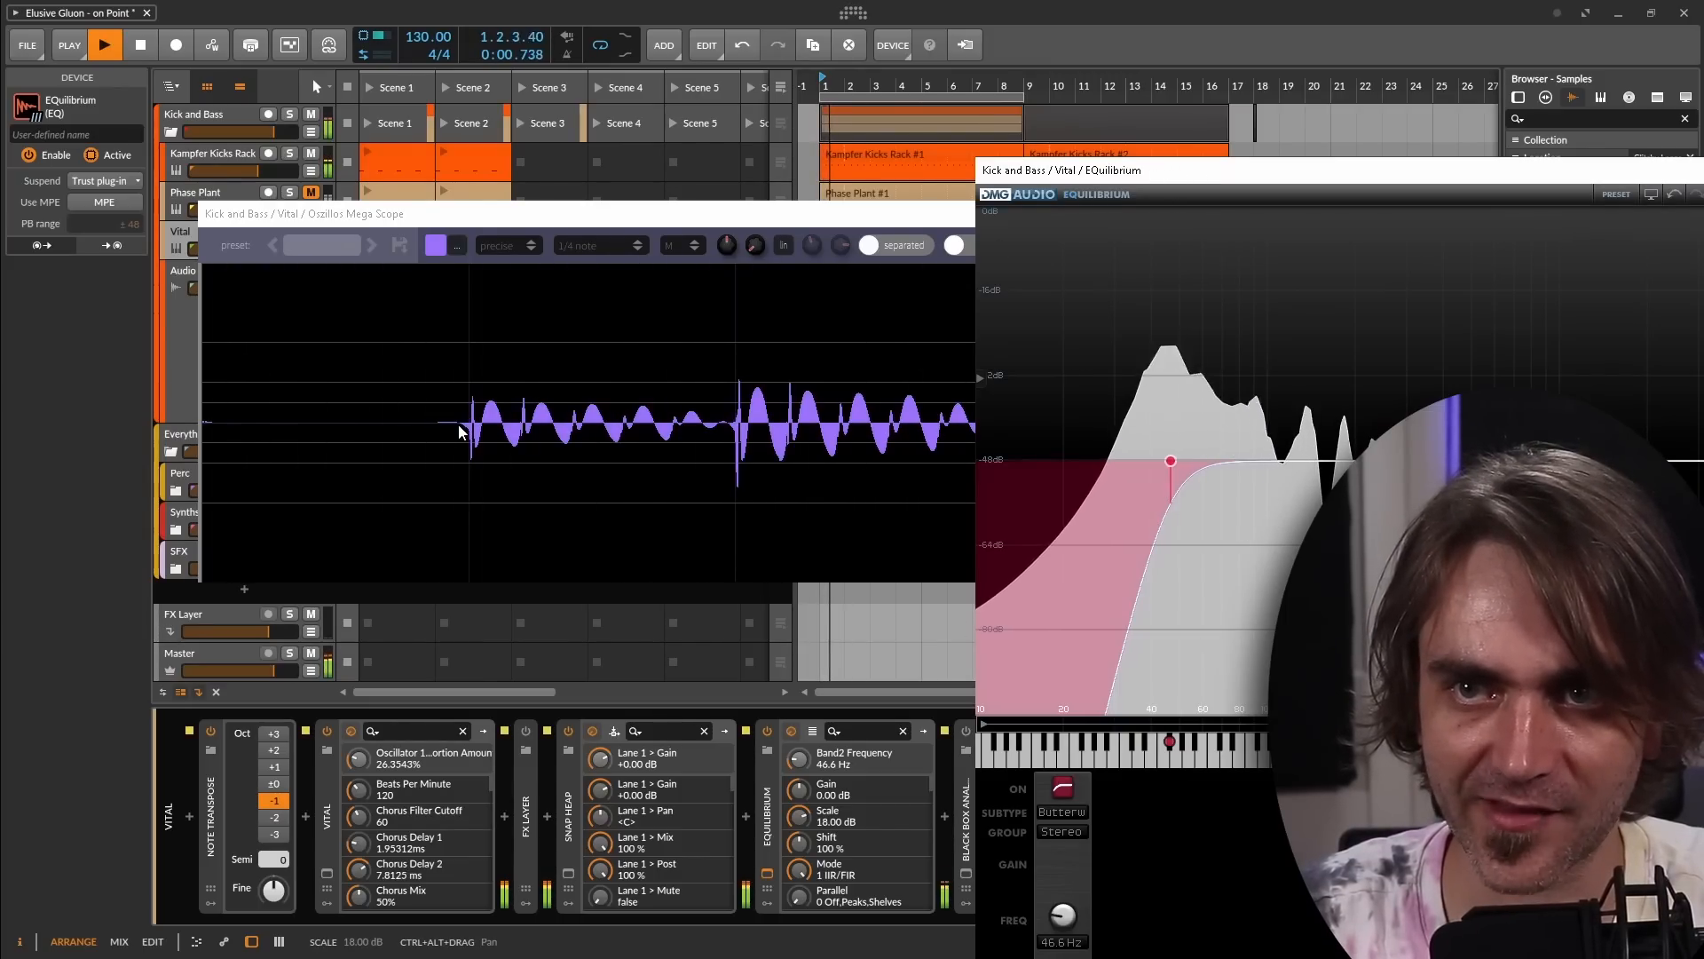
left_click_drag(563, 216, 388, 247)
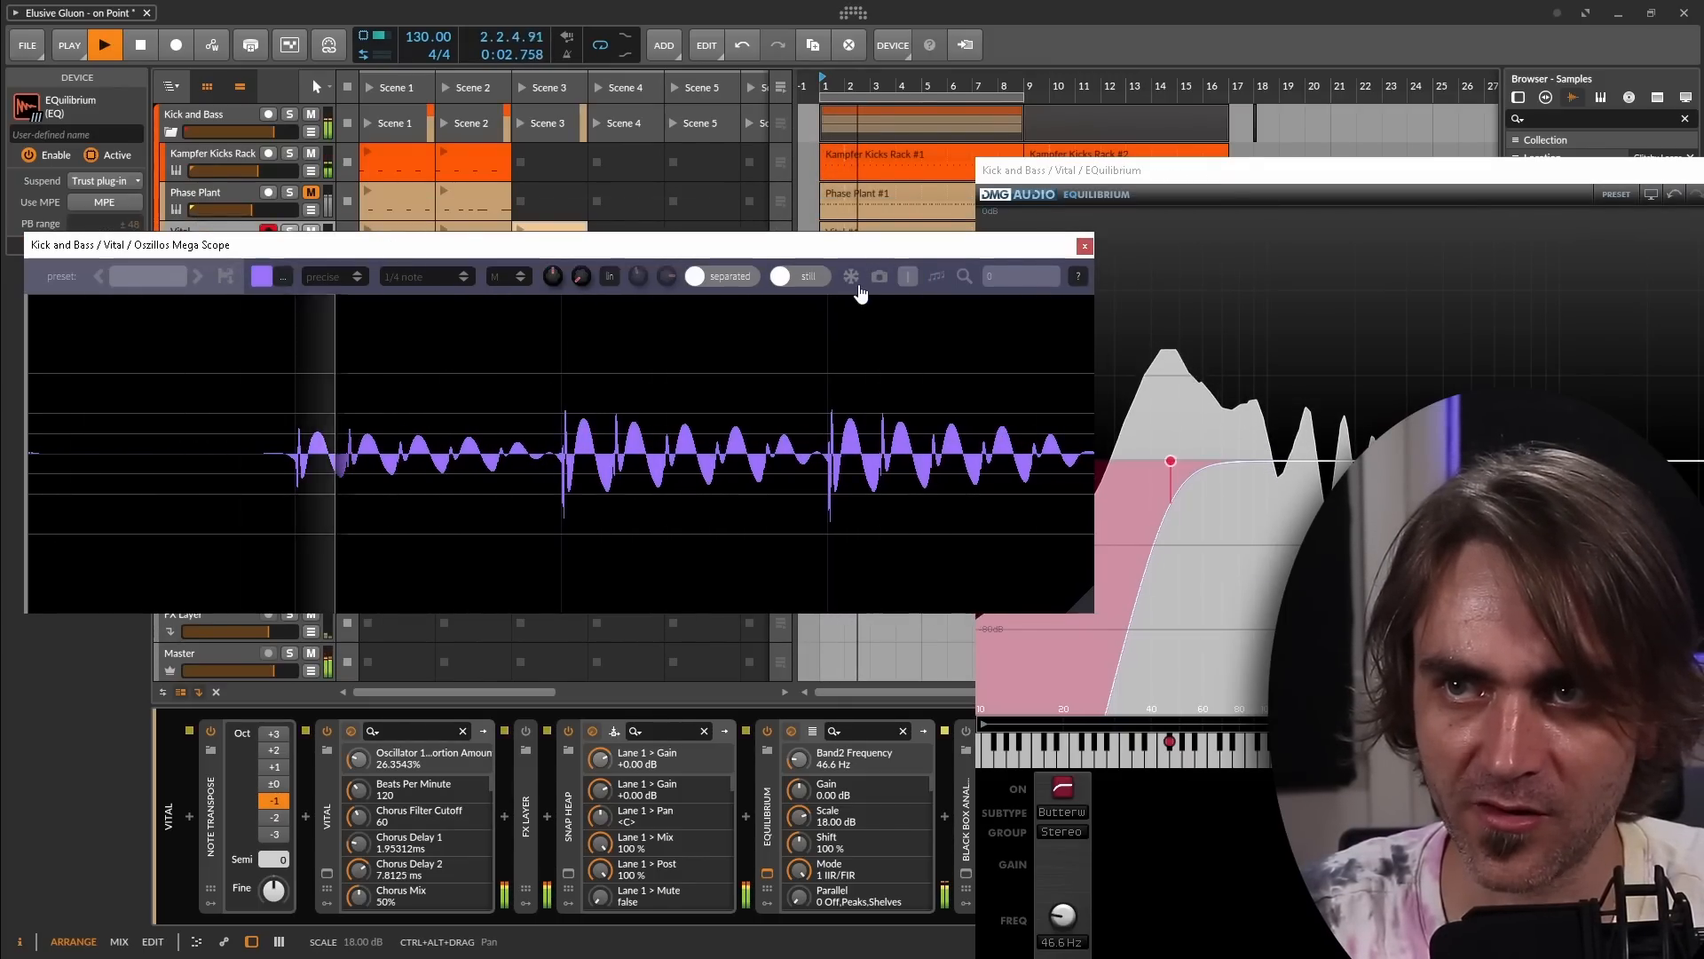
key("space")
key("space")
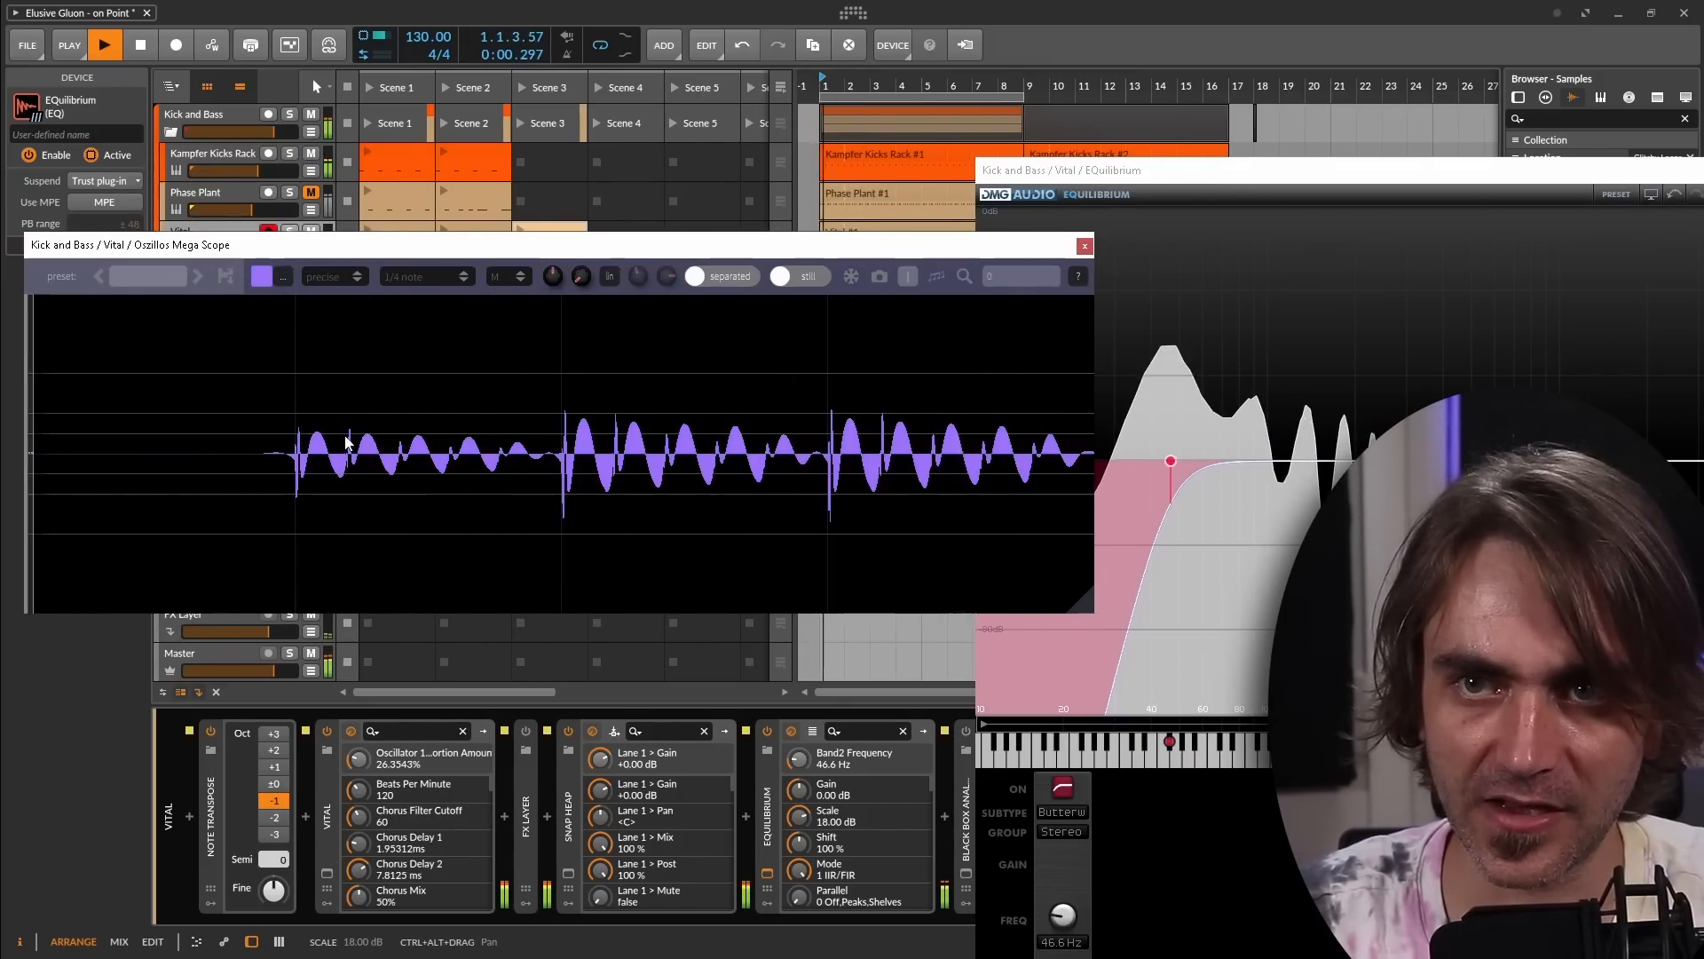
key("space")
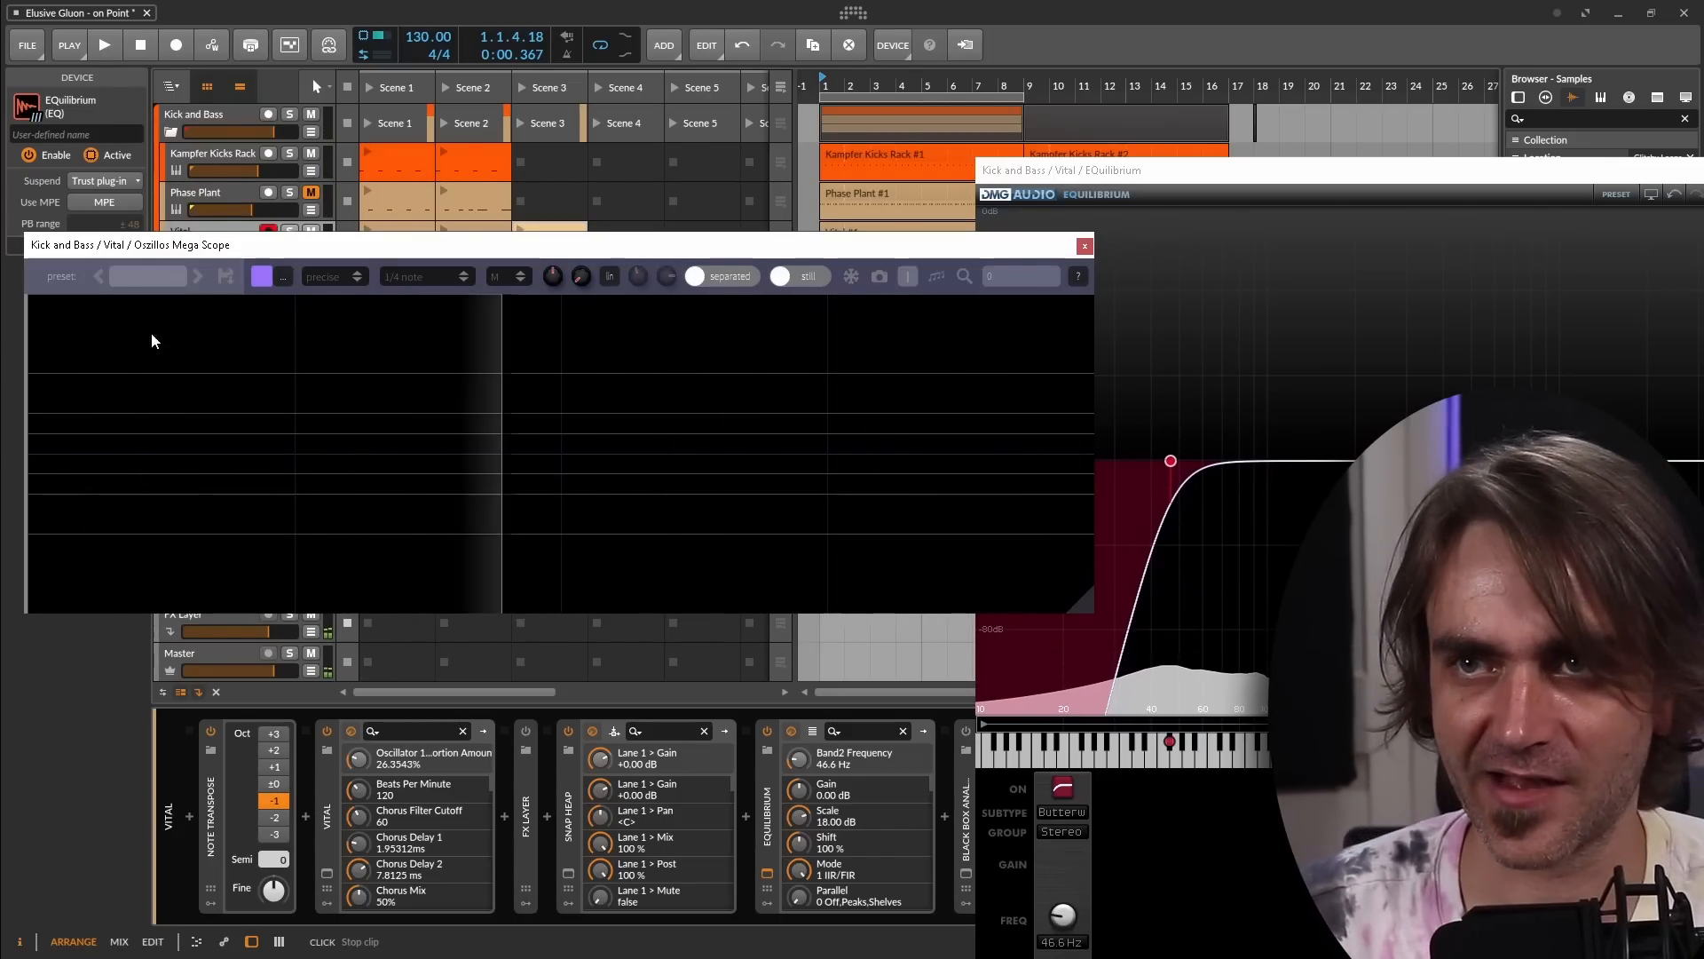
key("space")
key("space")
key("space")
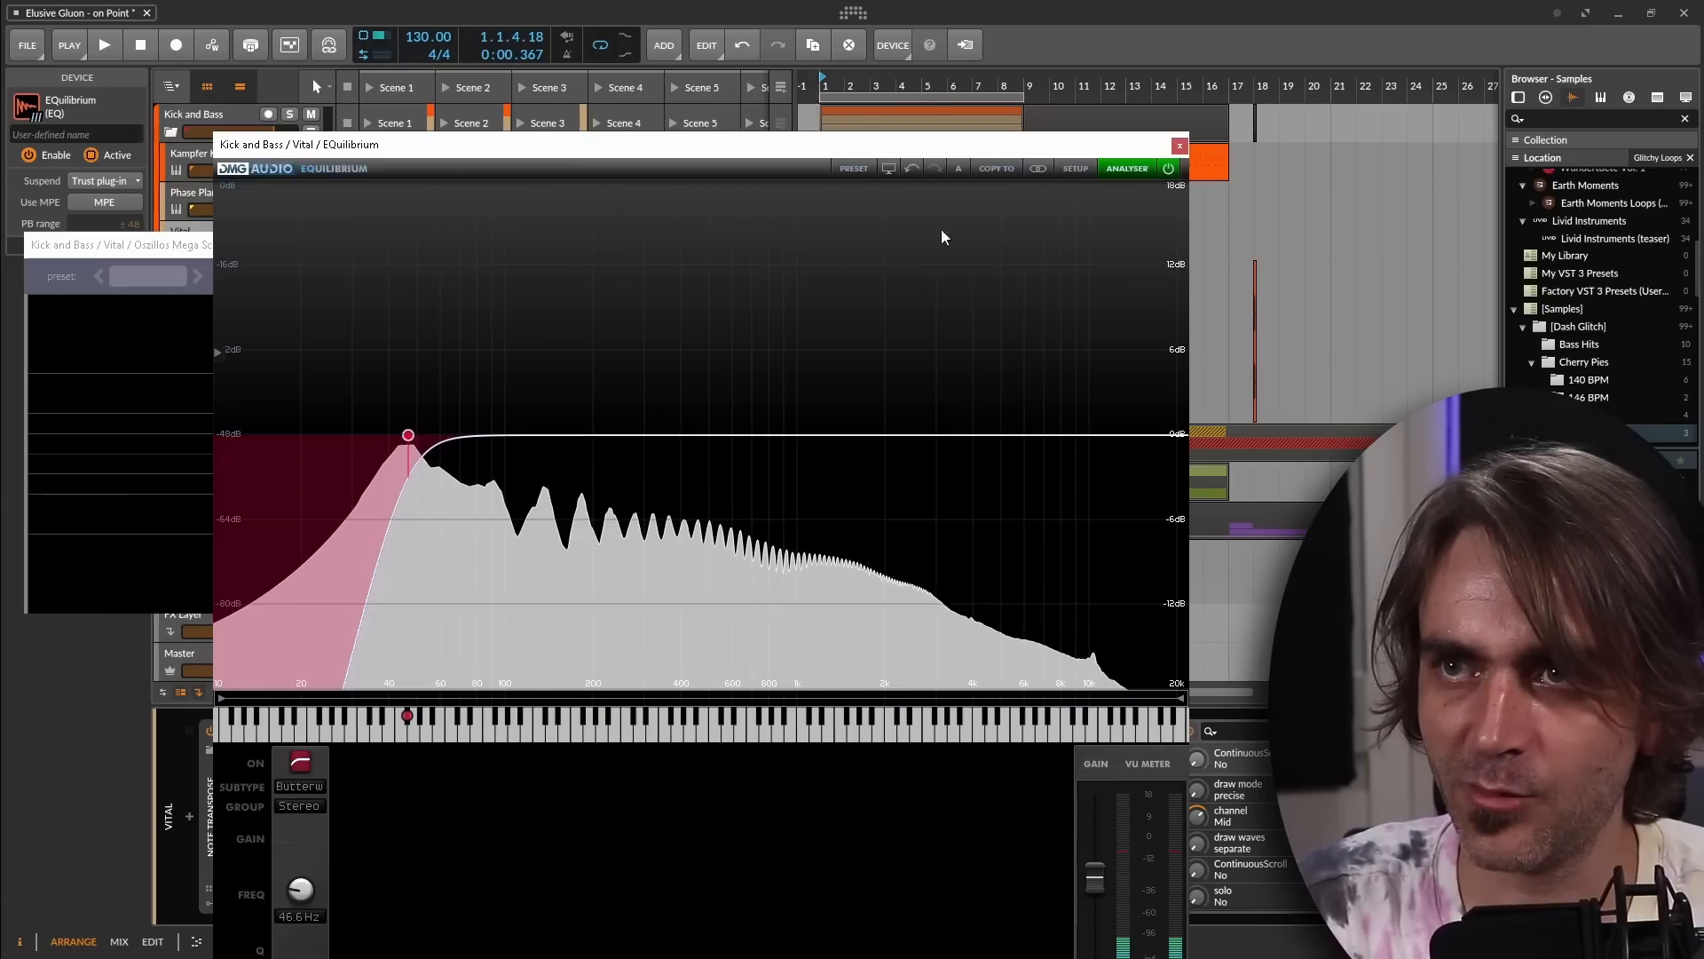
Set EQuilibrium's phase to Full Minimum and deactivate the EQ on the Vital track
left_click(1071, 168)
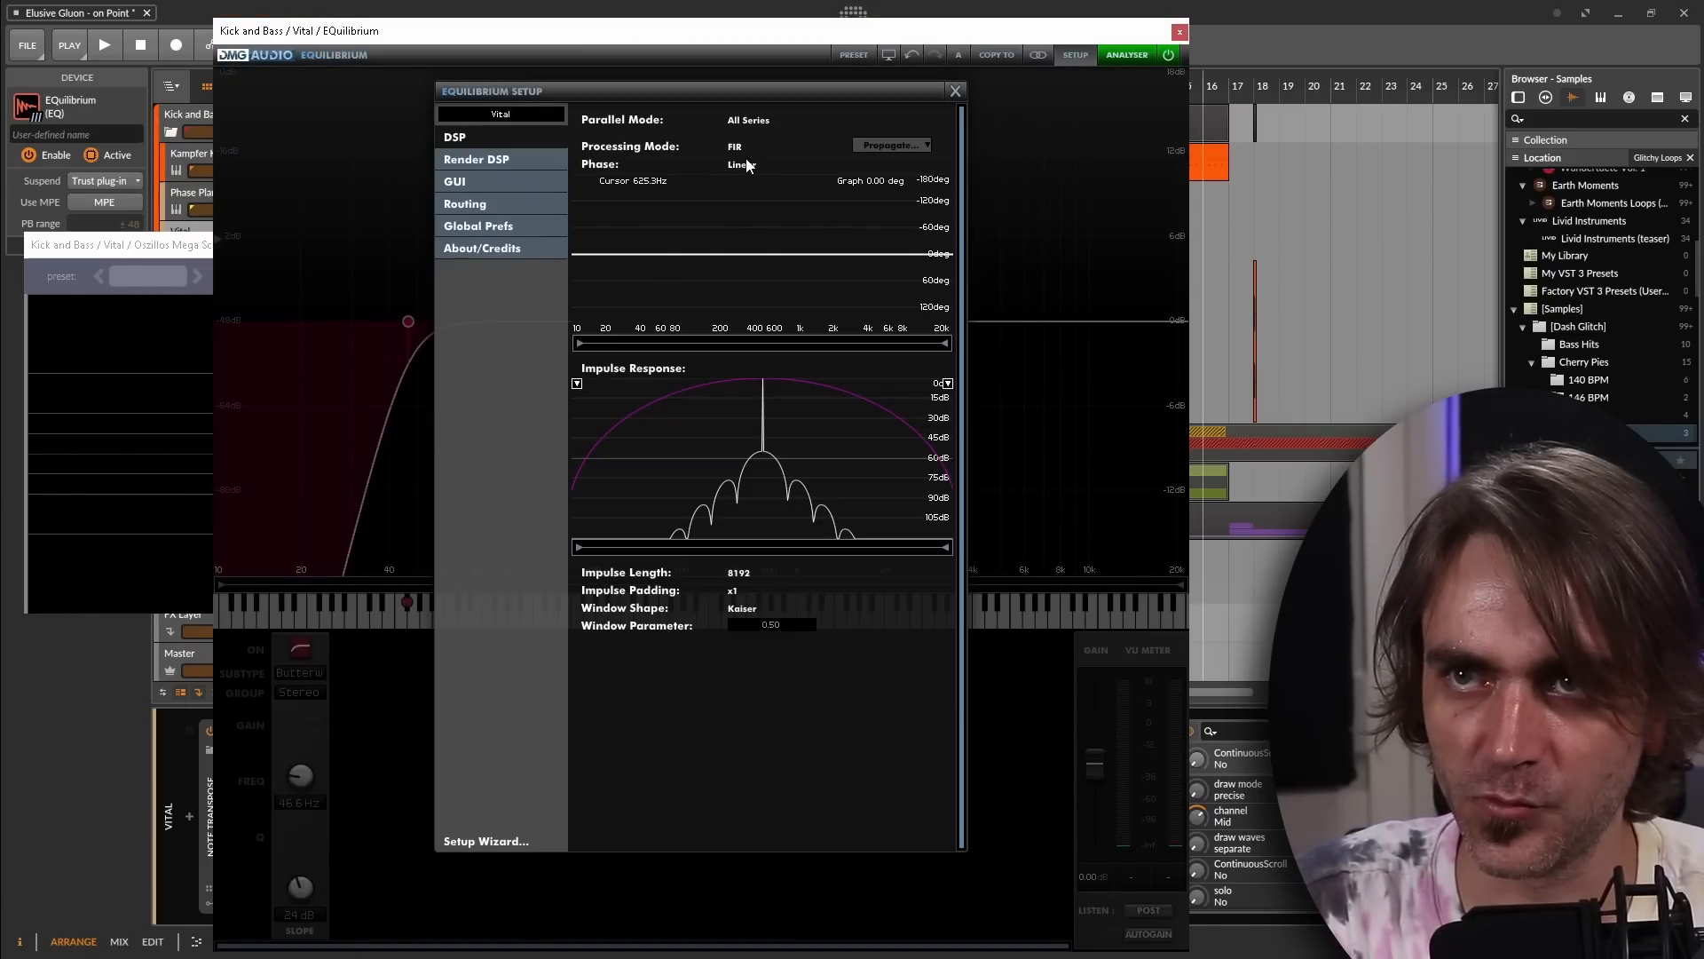
left_click(786, 202)
left_click(954, 91)
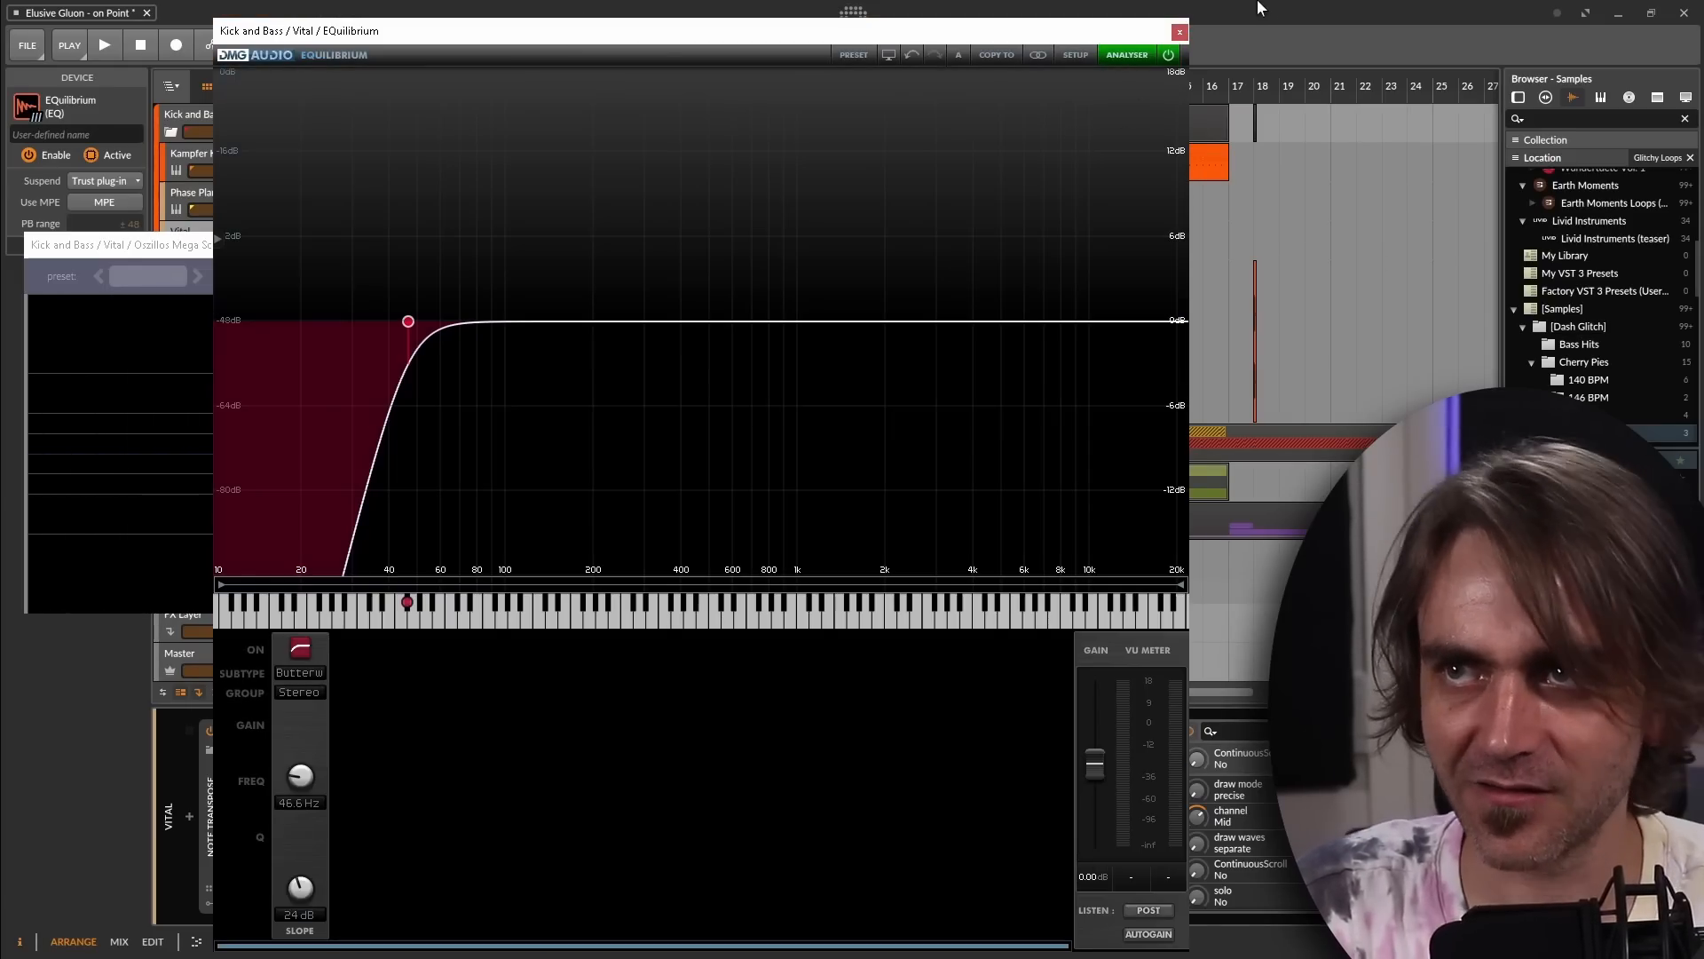
left_click(1179, 32)
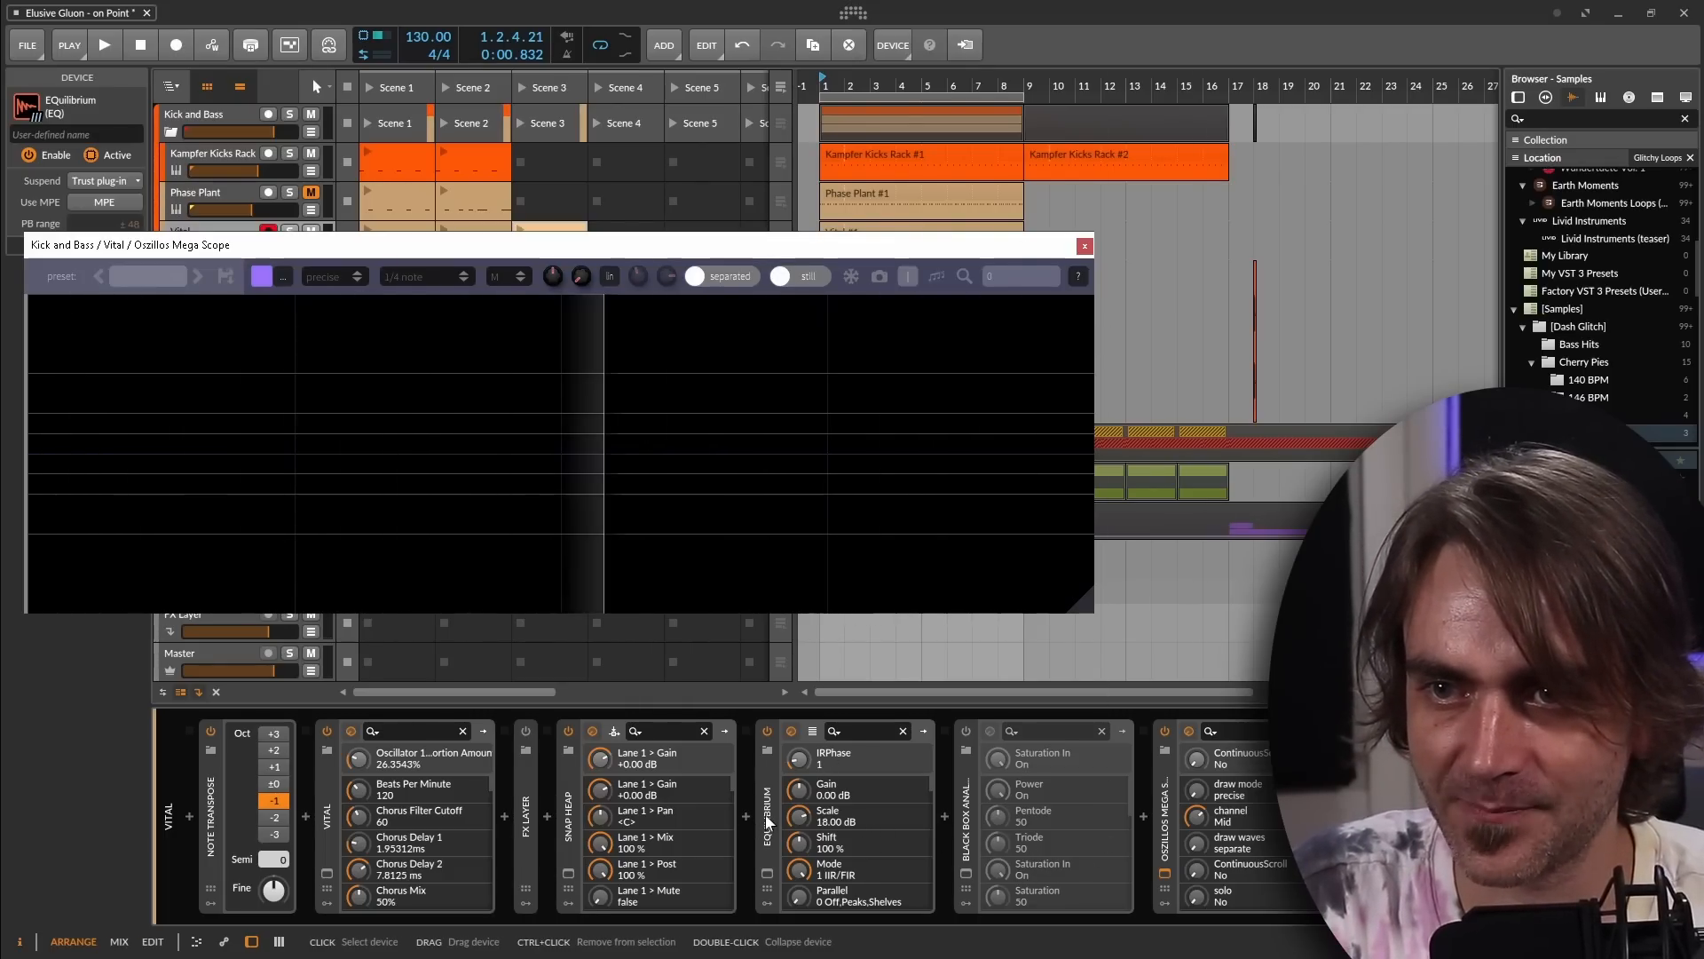
left_click(791, 730)
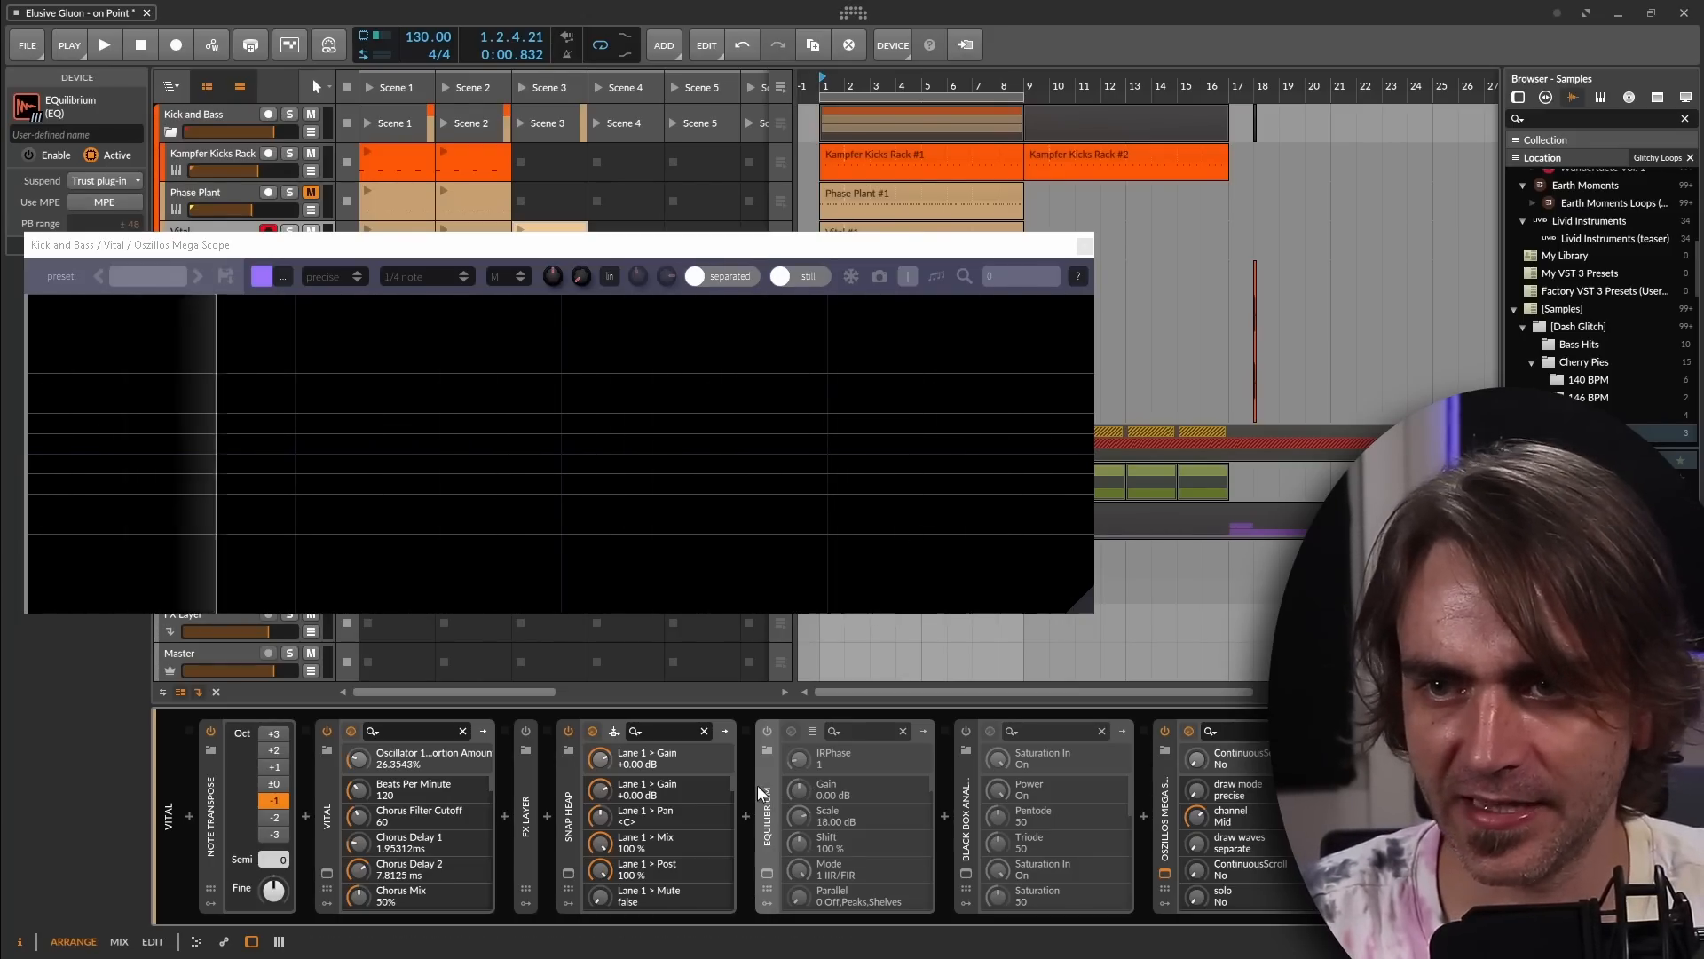
Reorder the Vital chain to HG-2, EQuilibrium, Oszillos Mega Scope and Snap Heap, and reactivate HG-2
left_click_drag(966, 803, 774, 742)
left_click(769, 731)
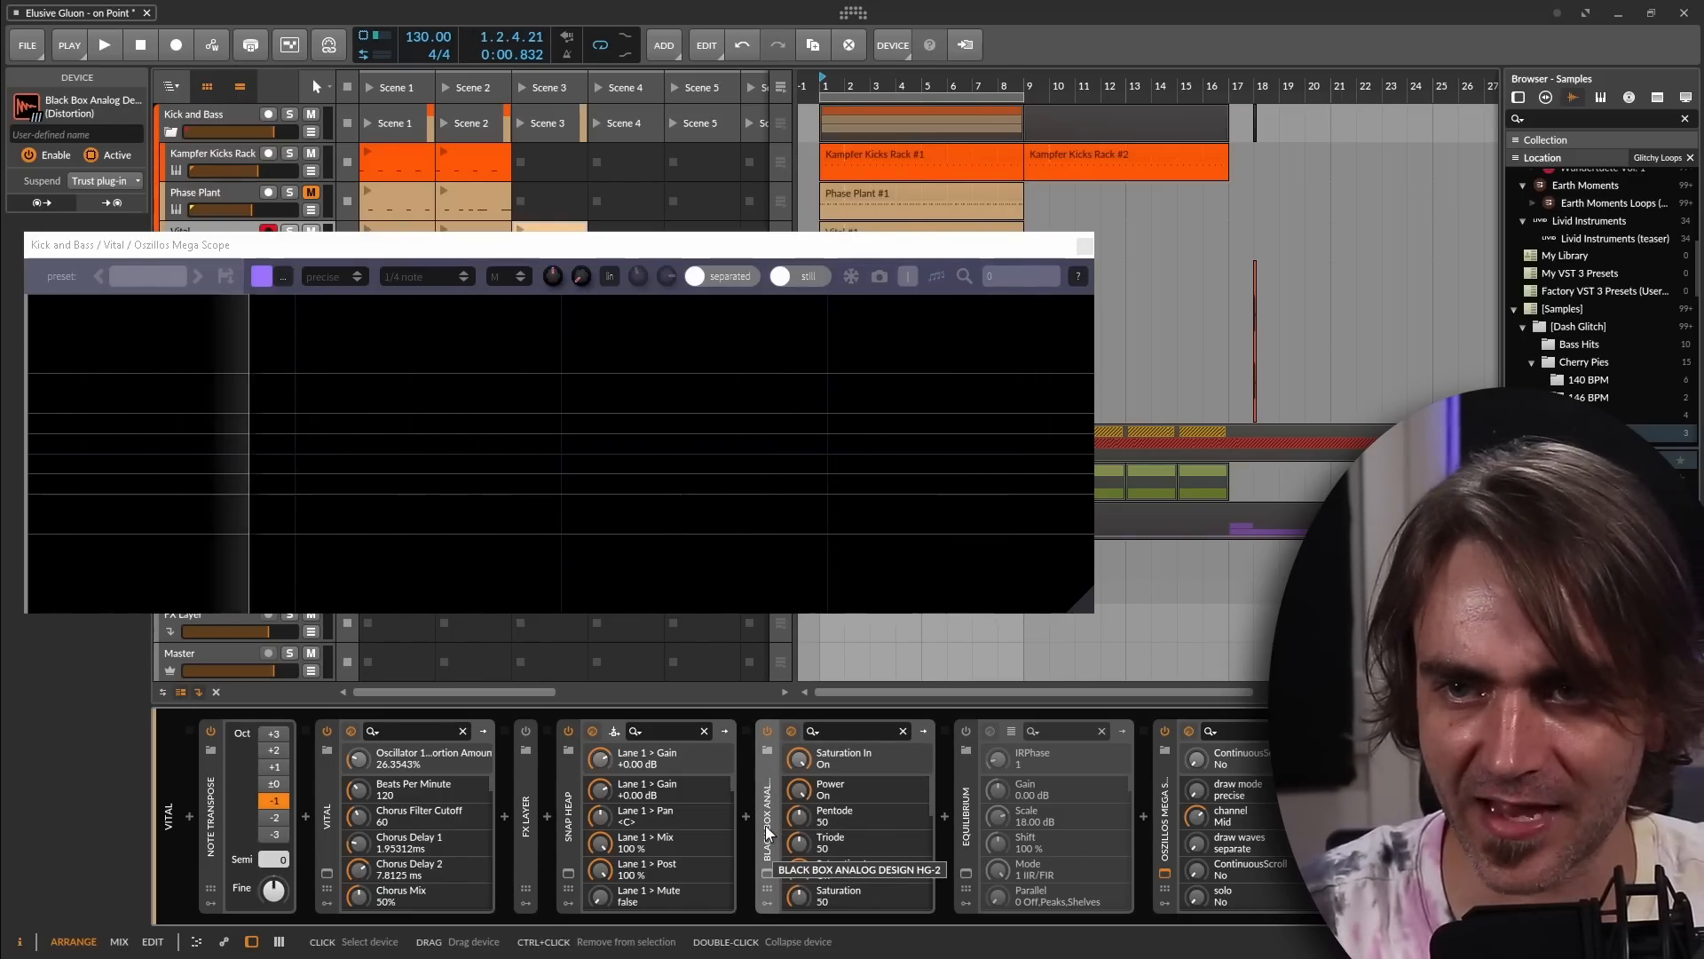
left_click_drag(565, 804, 1168, 866)
left_click(1169, 866)
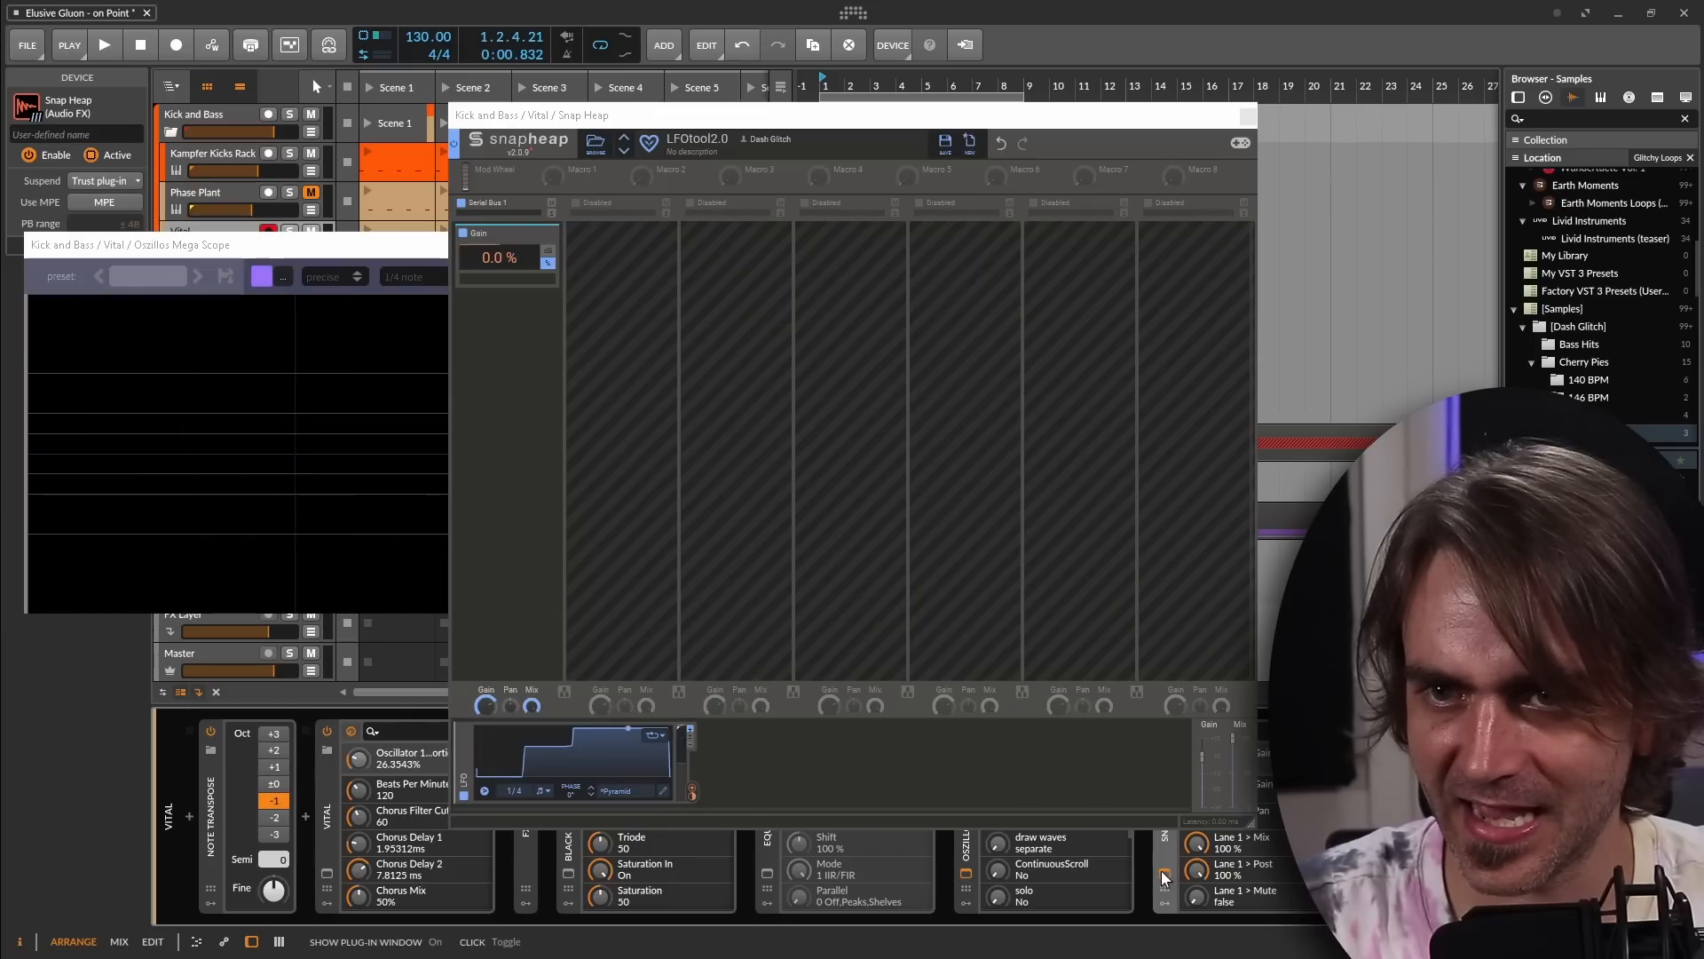
left_click(1161, 870)
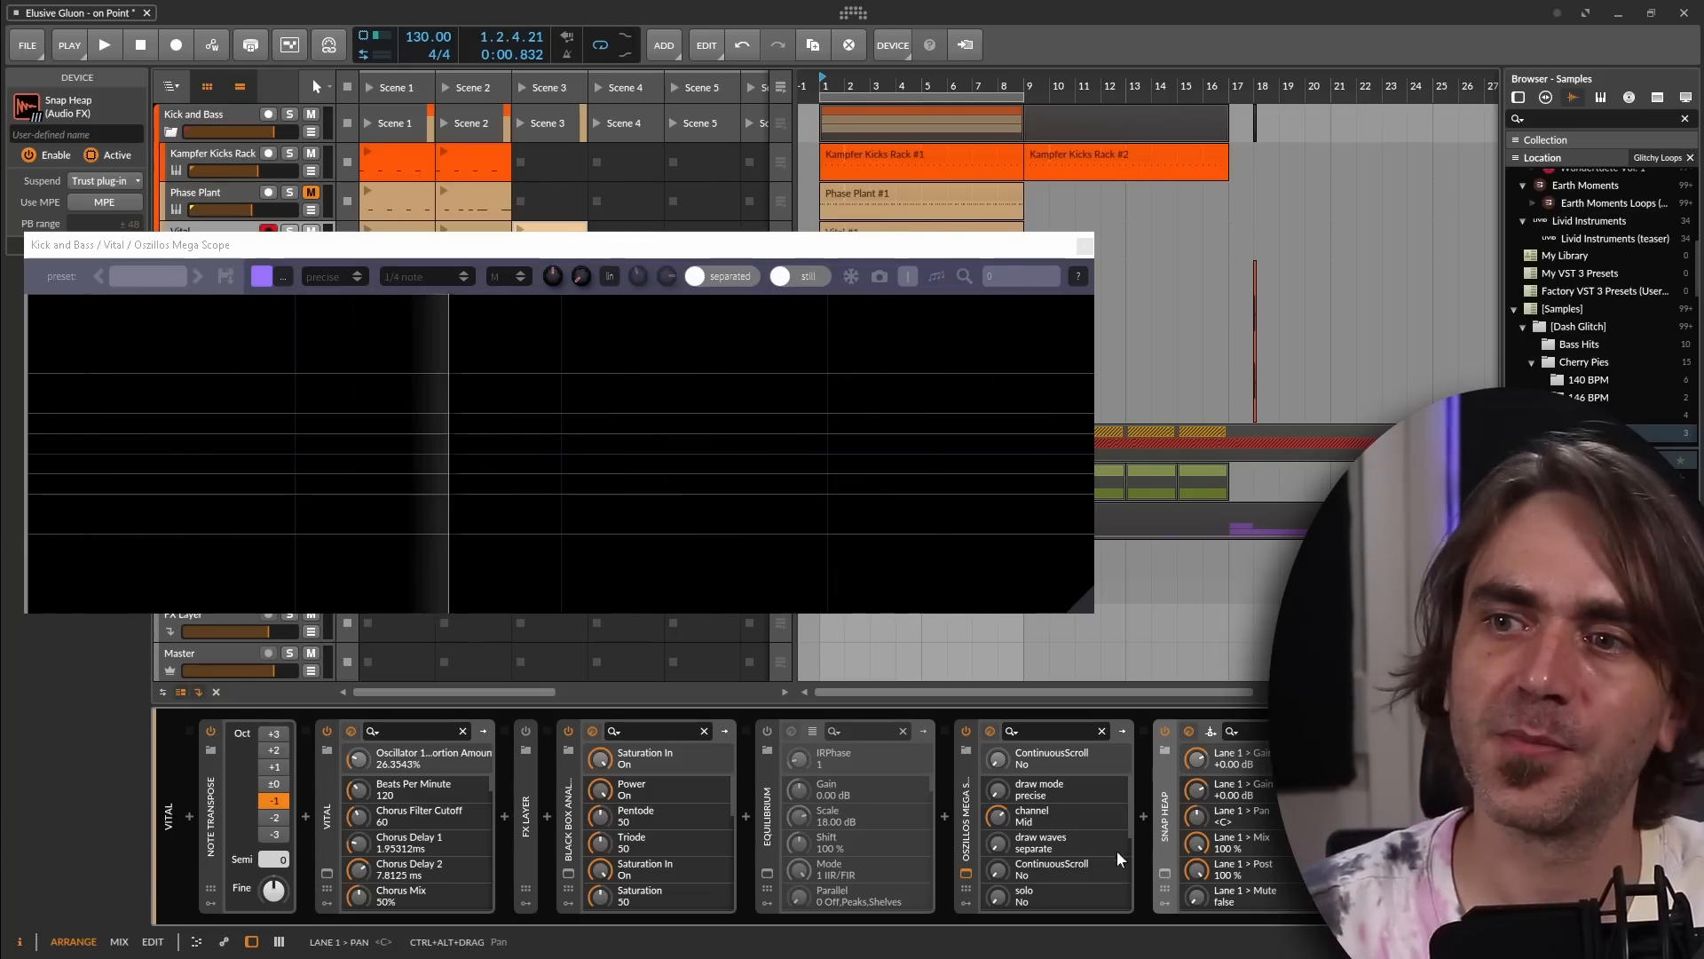
Reopen EQuilibrium, lower its Butterworth low-cut to 45.3 Hz and switch that band off
left_click(968, 803)
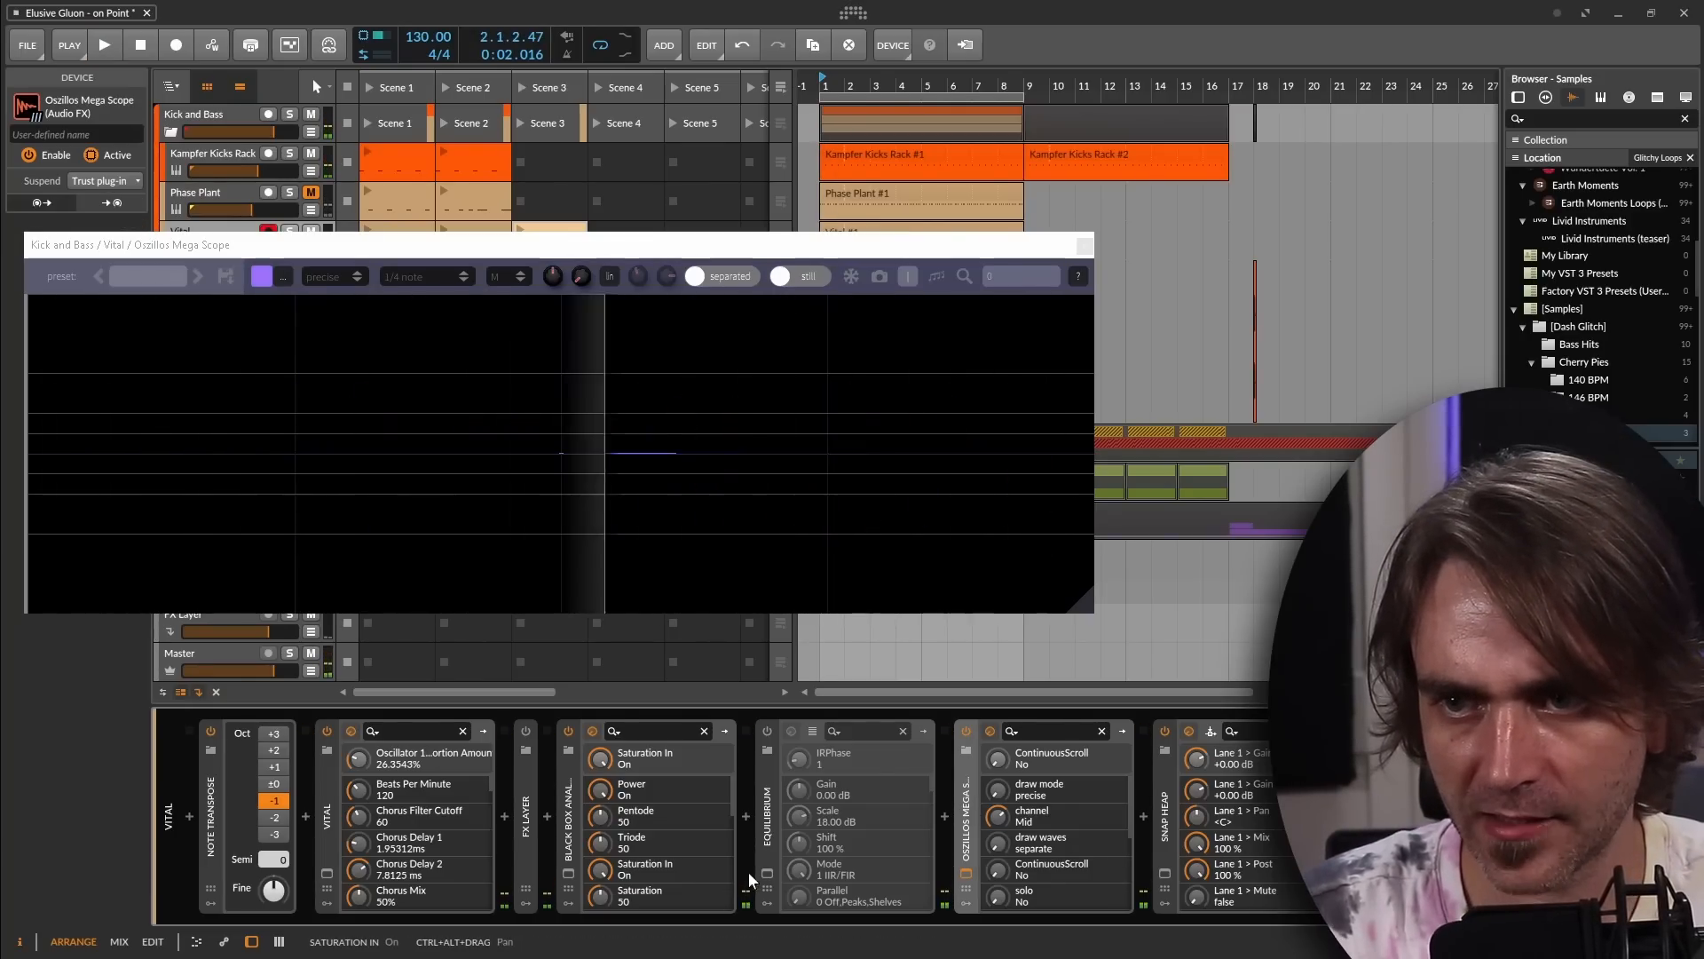
left_click(569, 834)
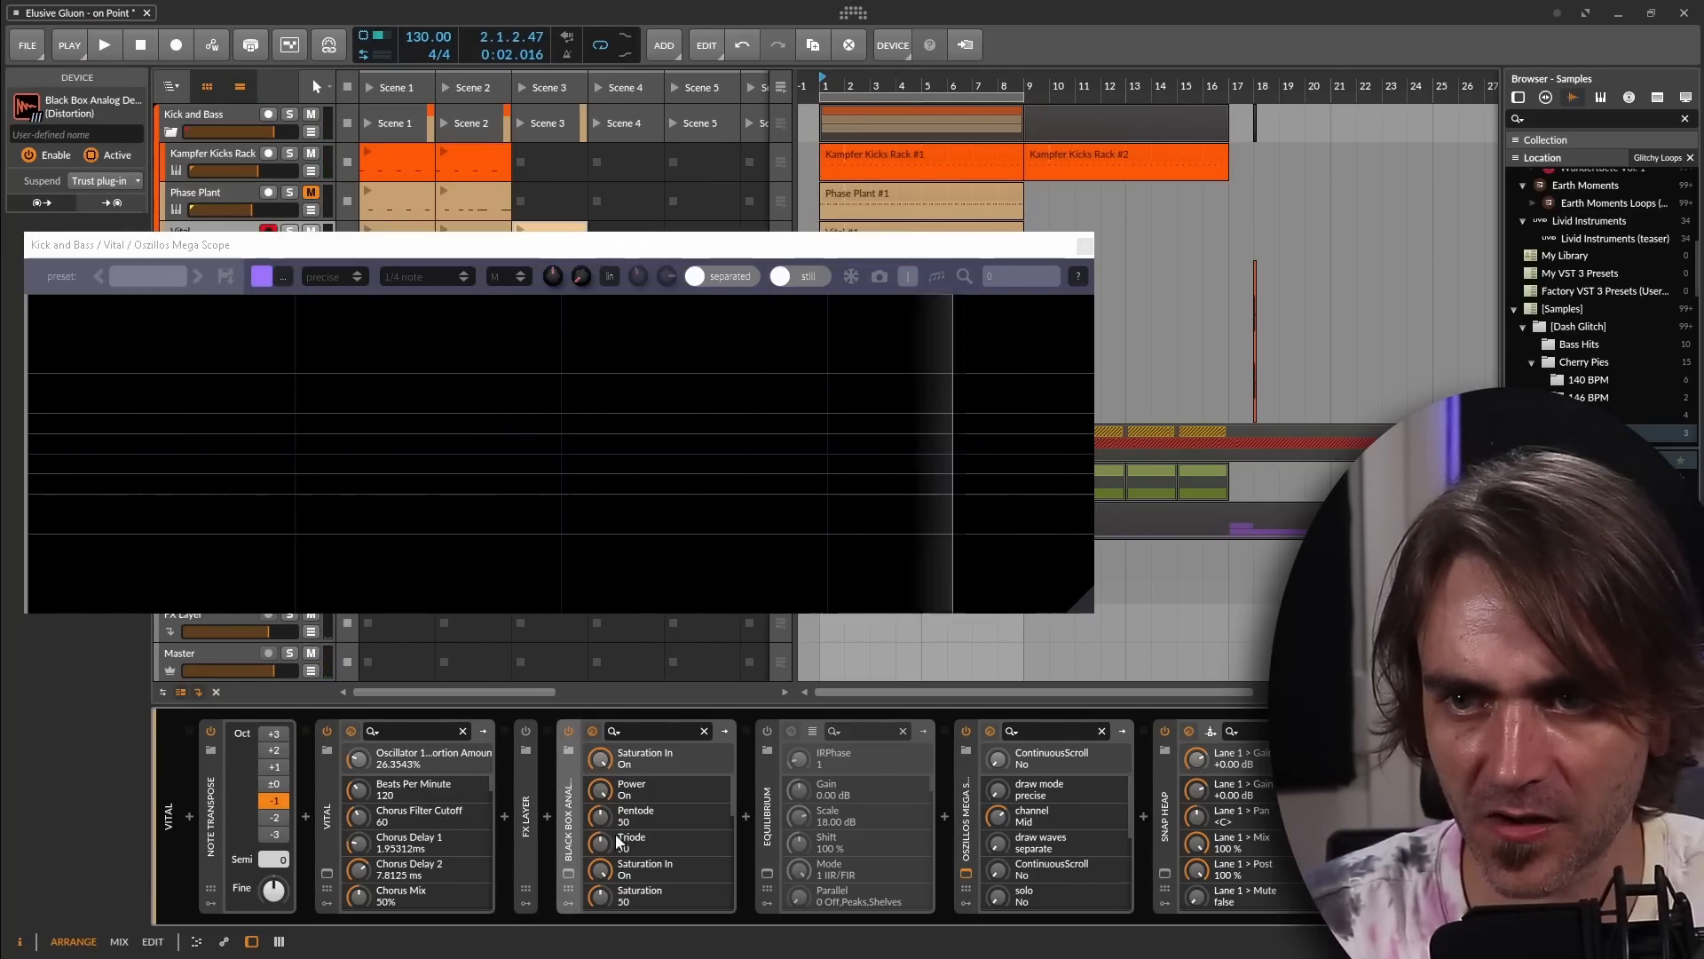
left_click(769, 874)
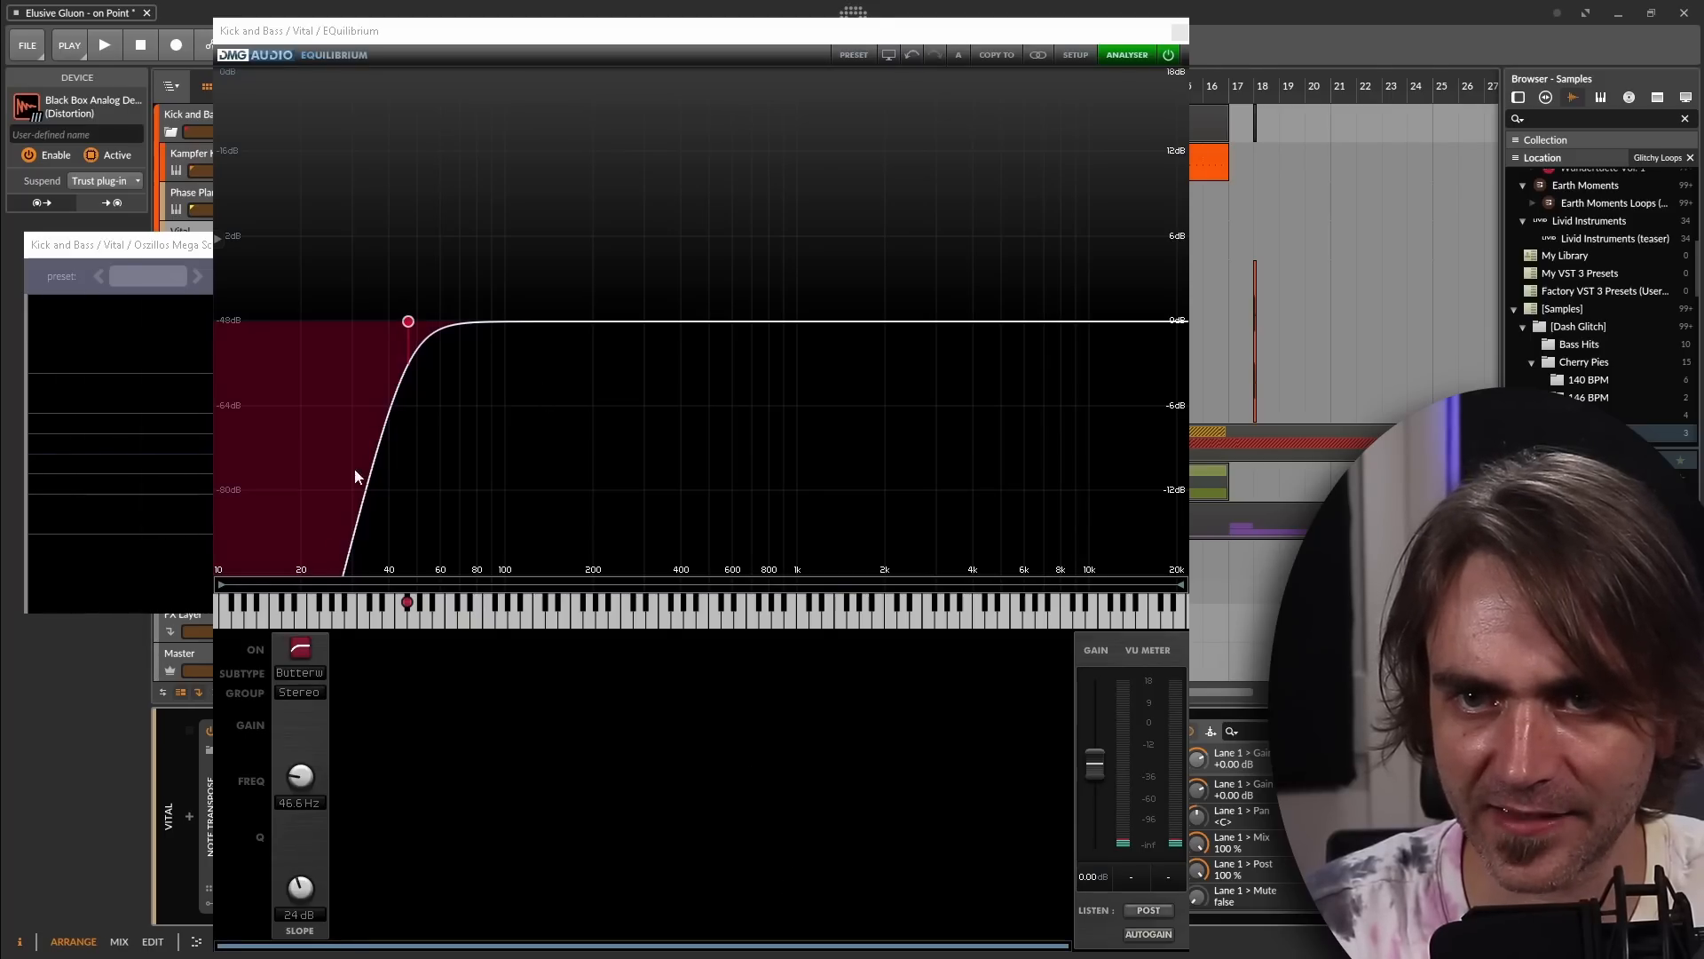
left_click_drag(407, 323, 404, 323)
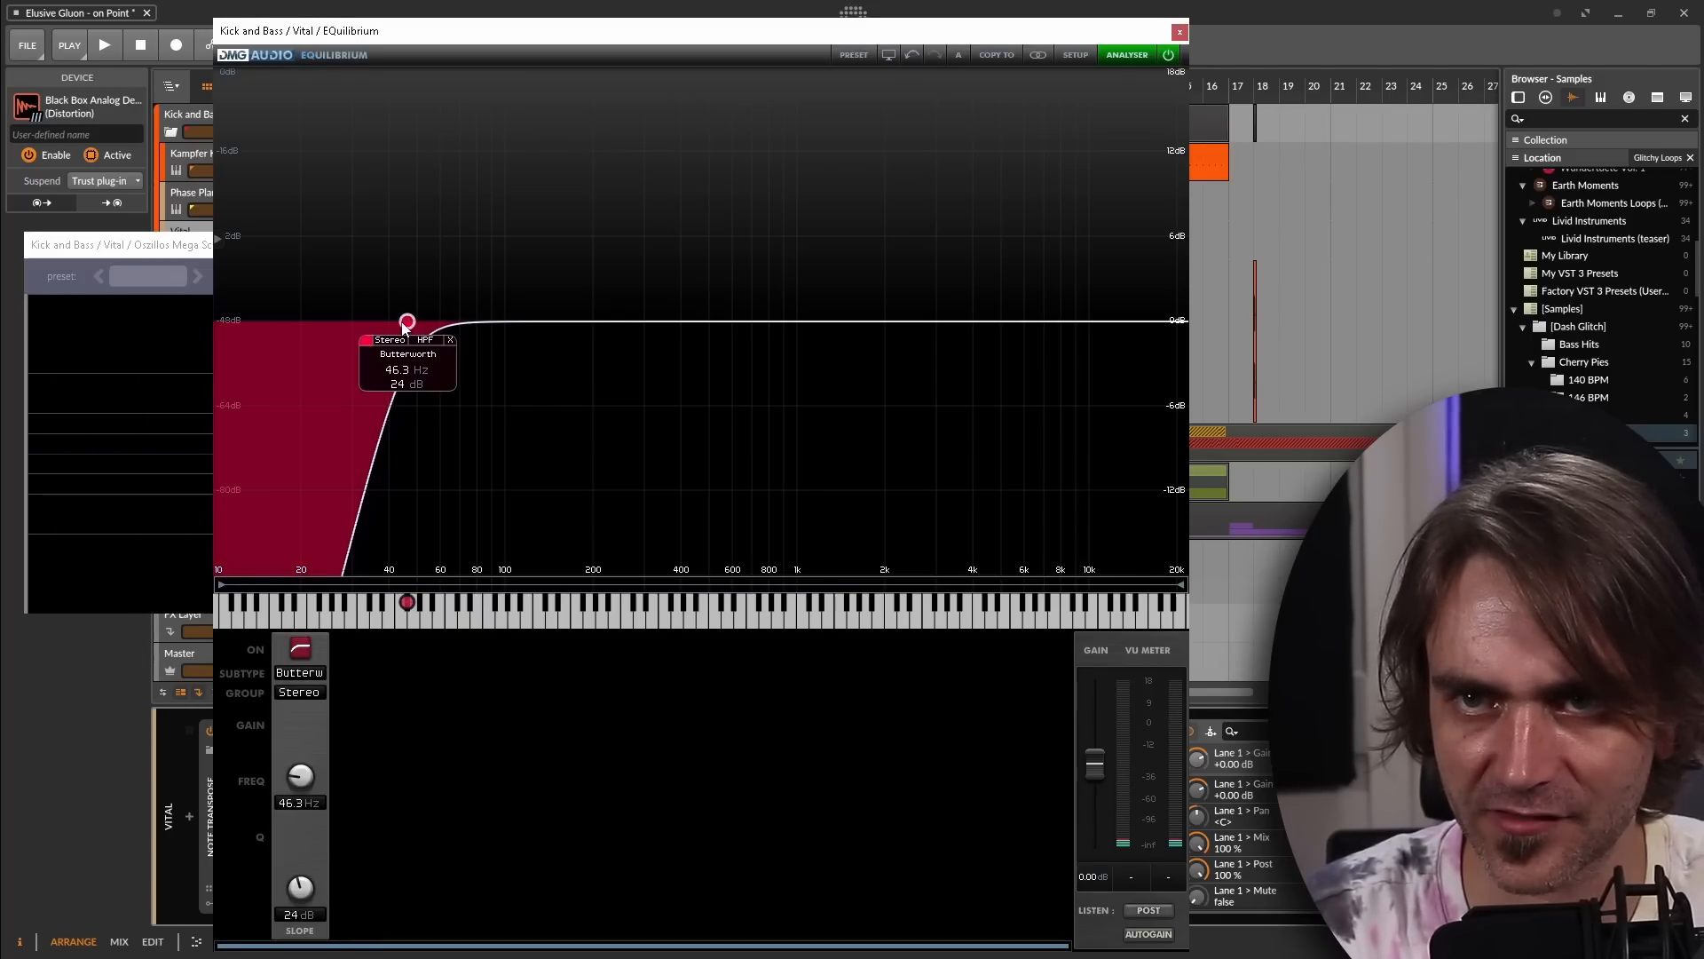
left_click(301, 652)
Shape the bass harmonics in EQuilibrium with cuts of -2.25 dB at 133.2 Hz and -3.69 dB at 181.3 Hz, plus a higher -2.45 dB cut
left_click_drag(621, 342, 588, 359)
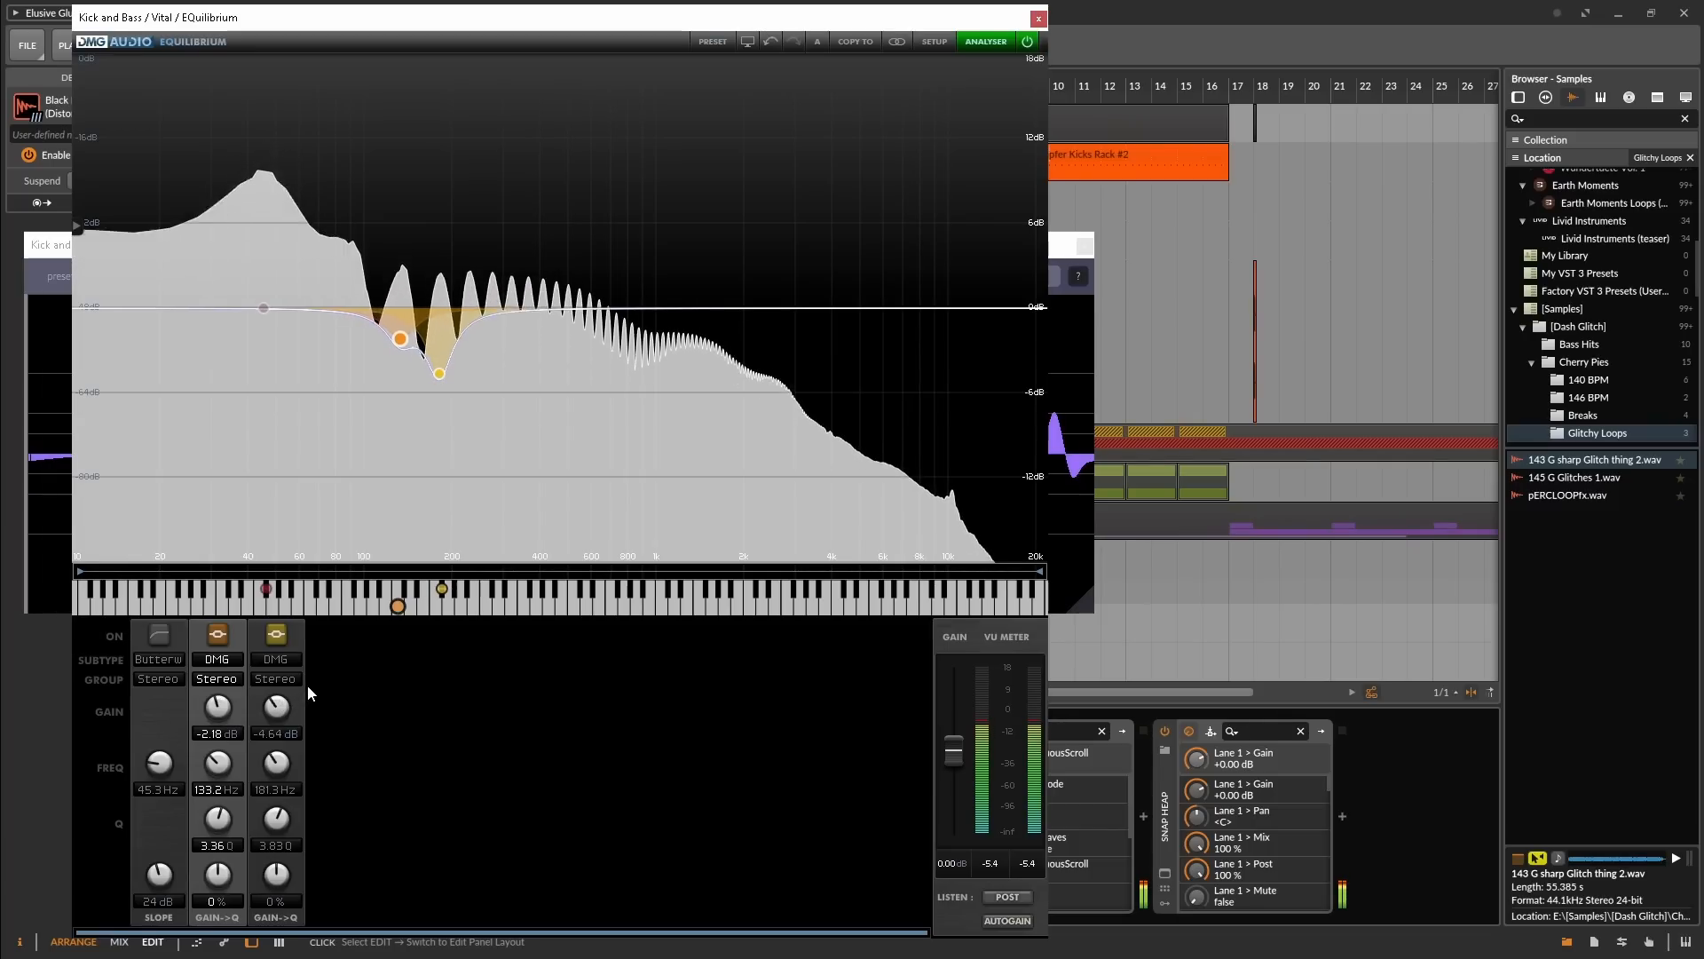
left_click(266, 728)
left_click(227, 707)
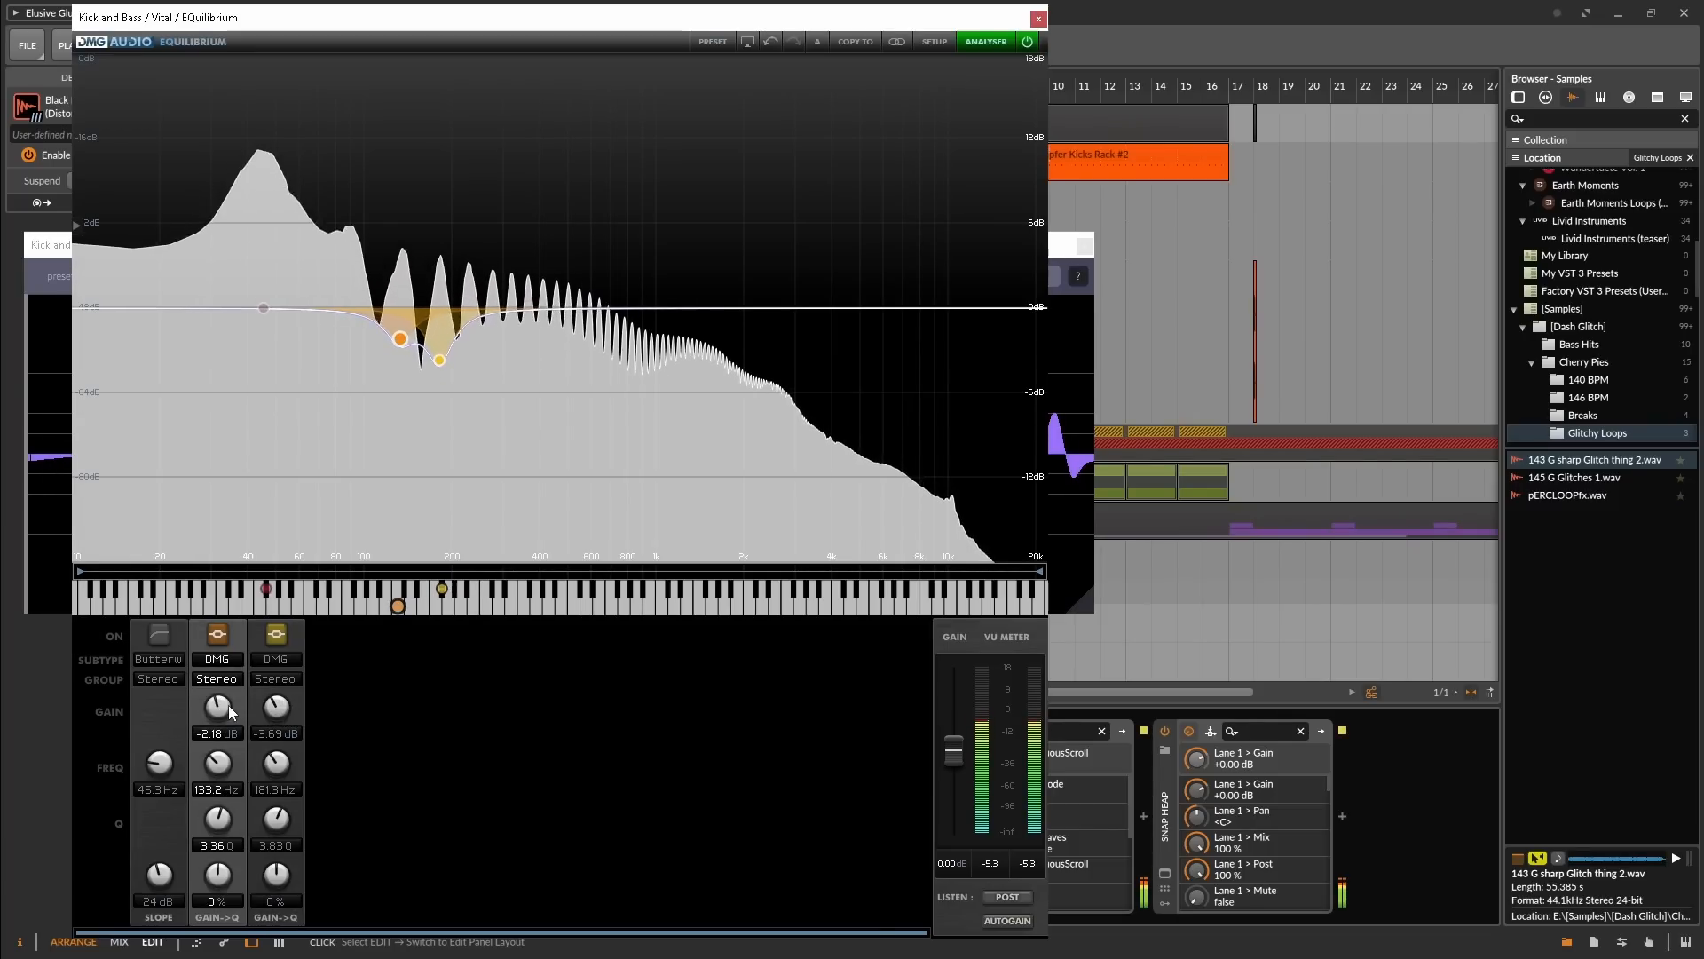
left_click_drag(228, 706, 227, 708)
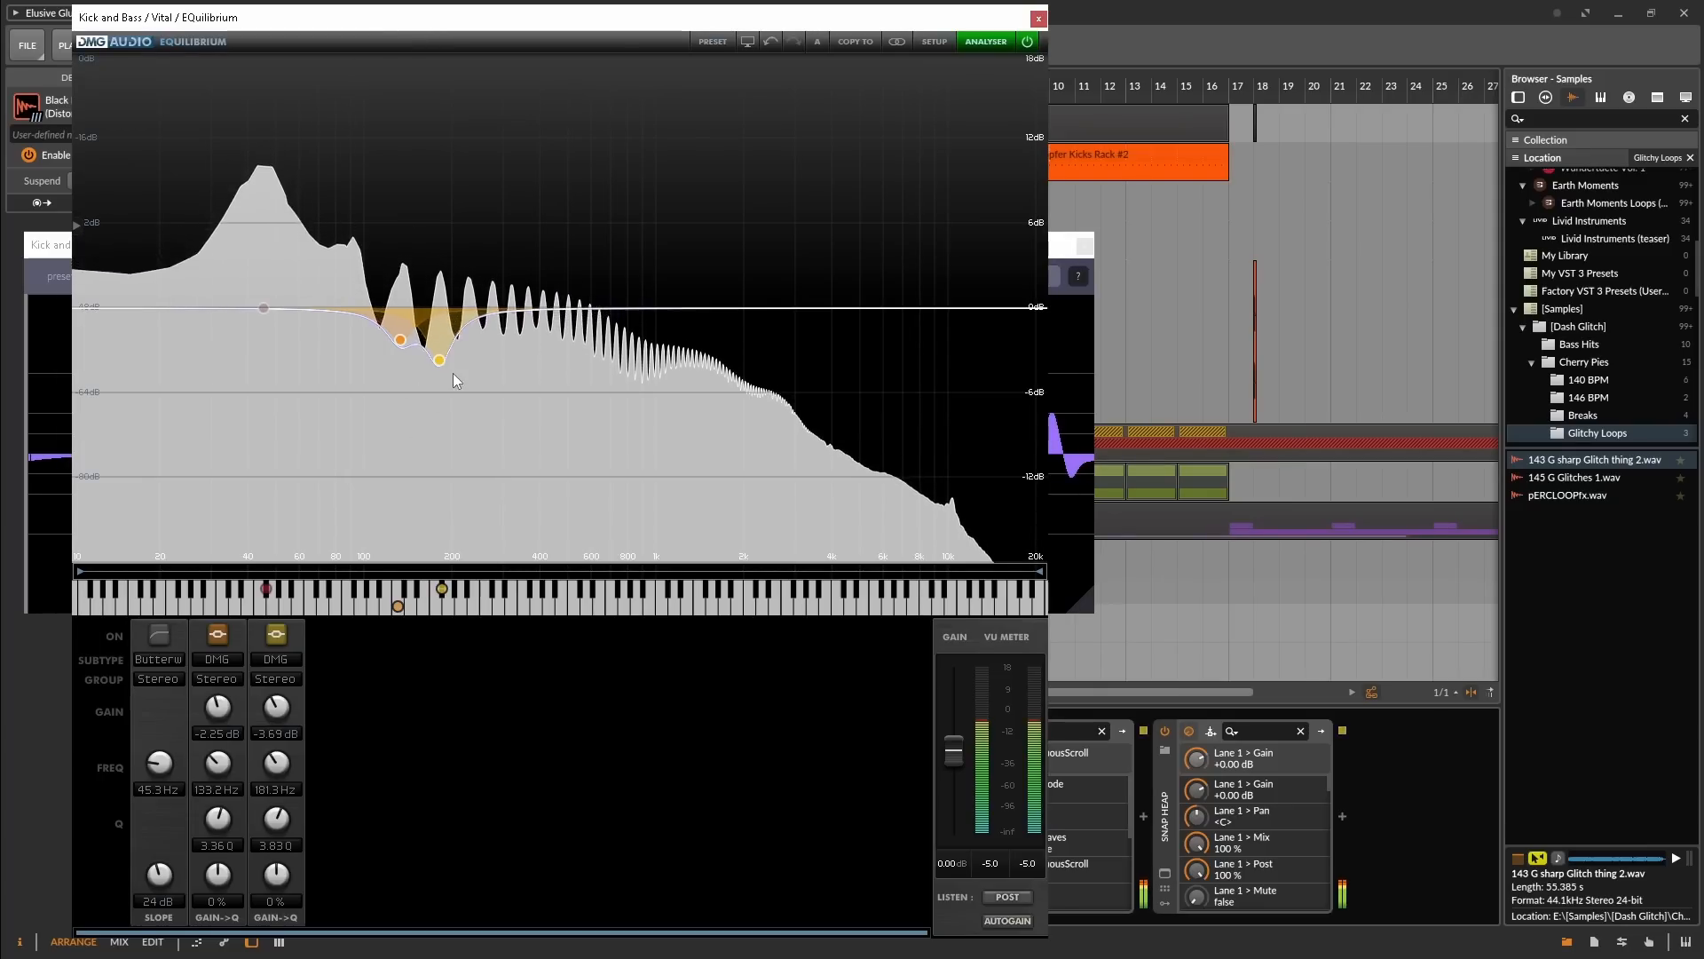
double_click(485, 325)
left_click_drag(486, 324, 528, 343)
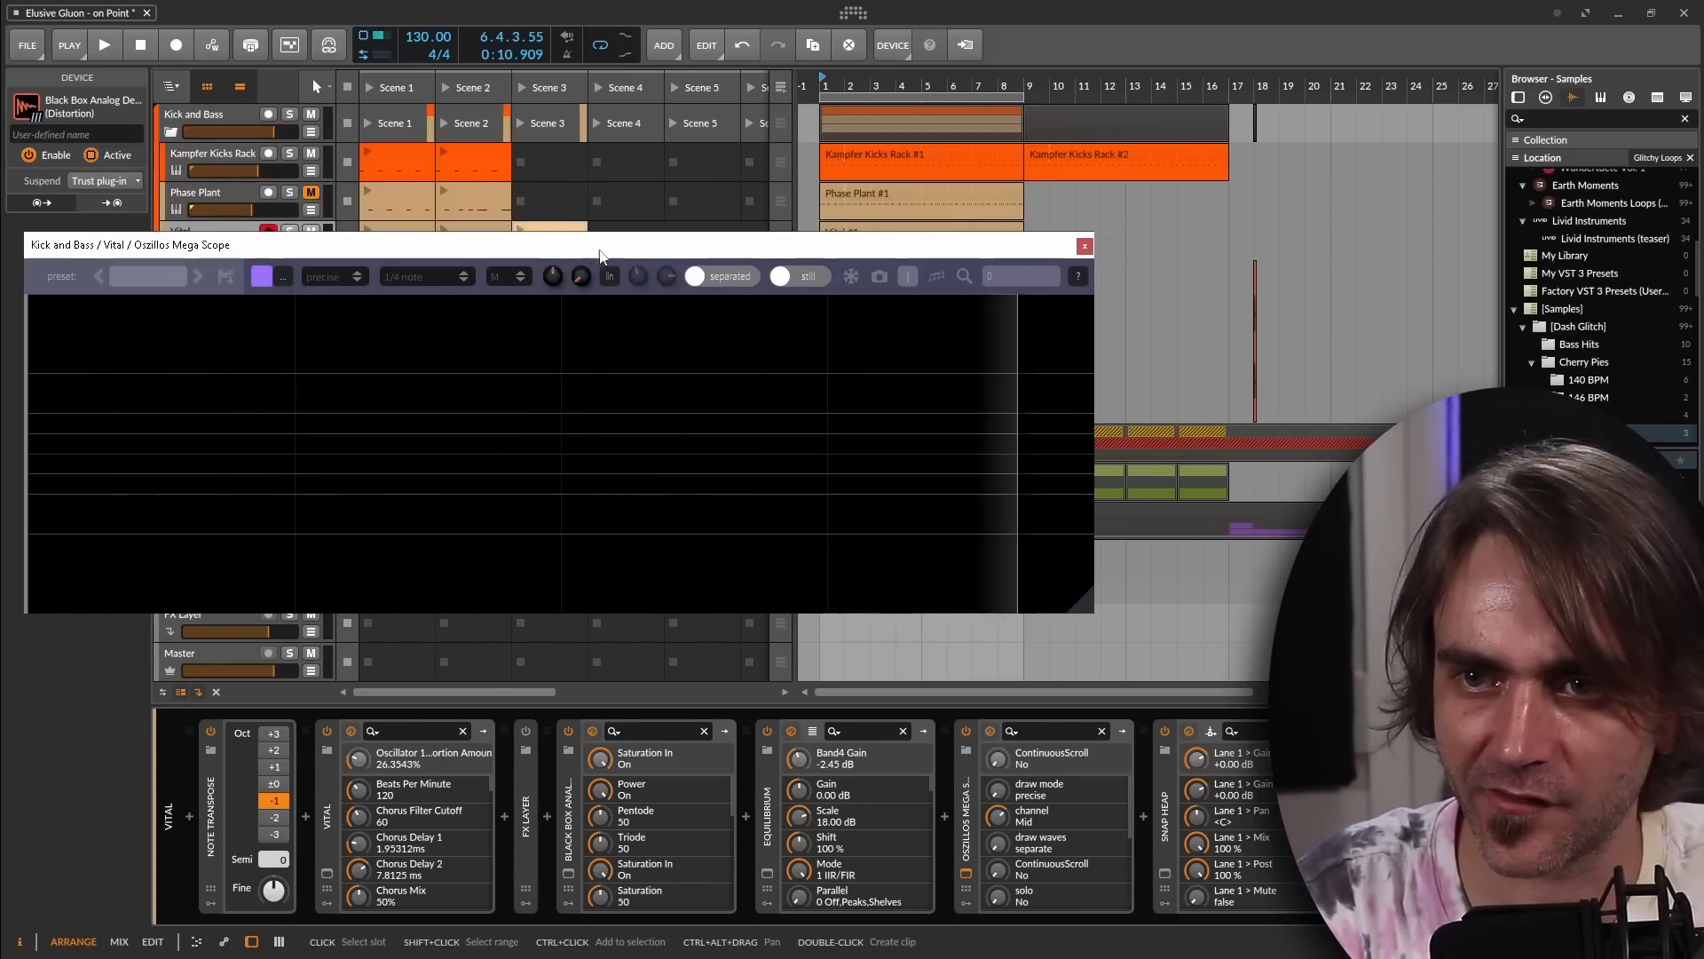
Deactivate HG-2 and EQuilibrium, and play the bass to examine its unprocessed waveform in the scope
left_click_drag(597, 246, 1086, 470)
left_click_drag(724, 453, 542, 237)
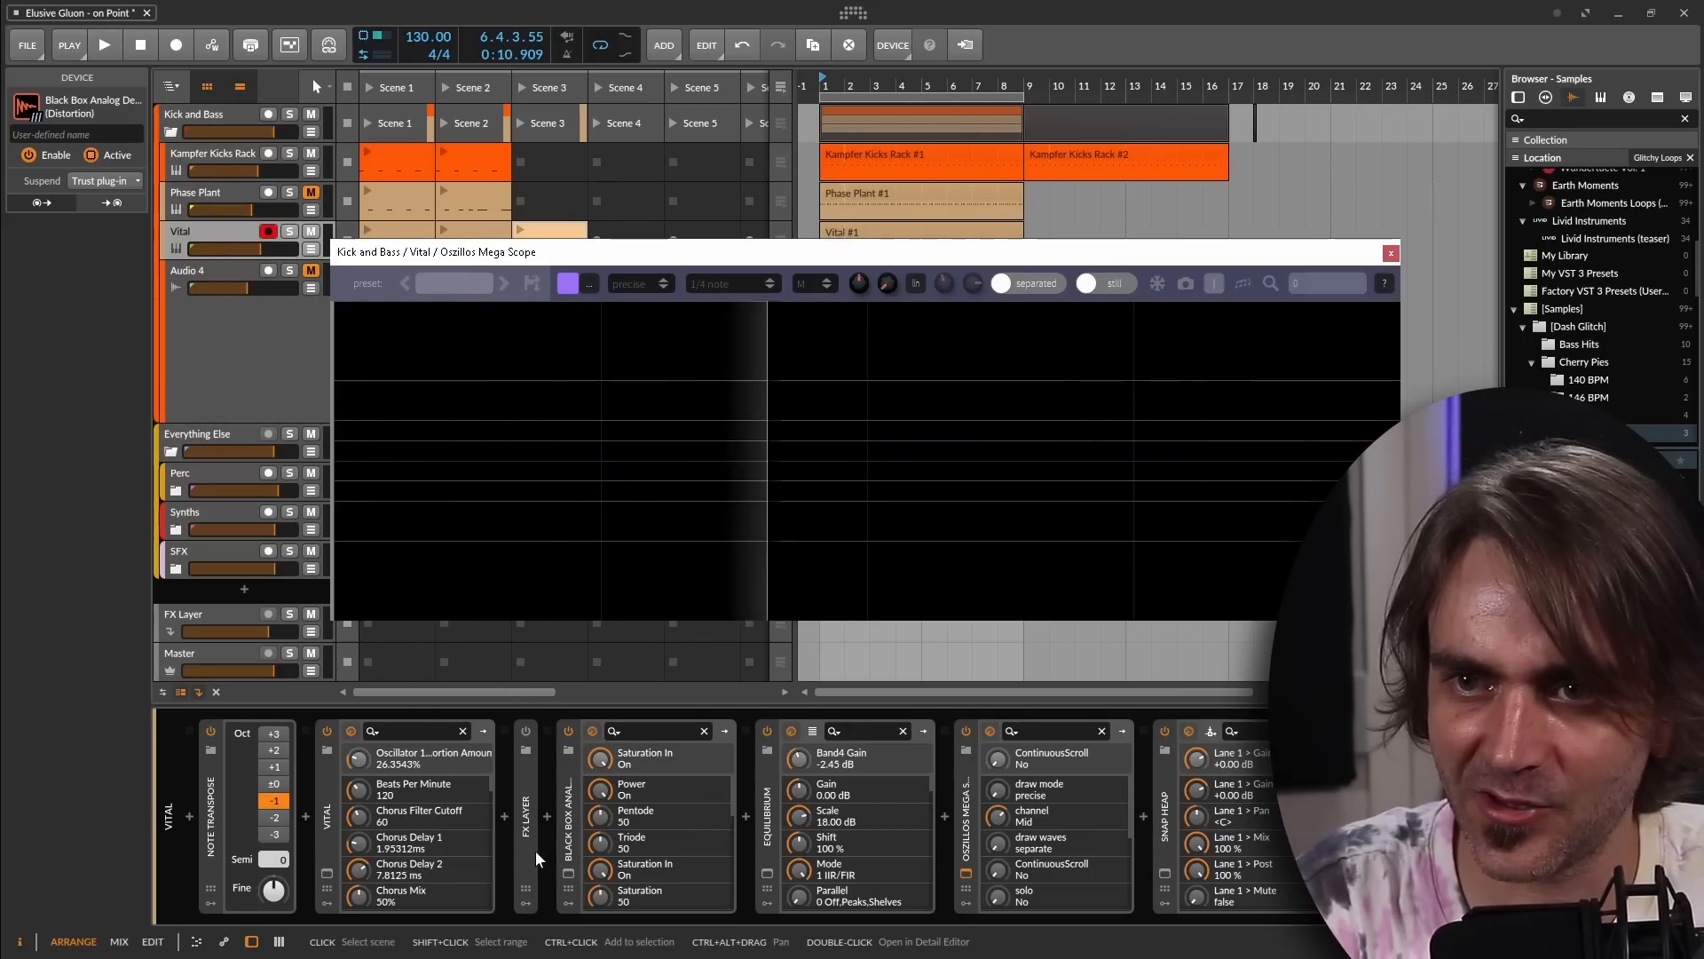
left_click(769, 734)
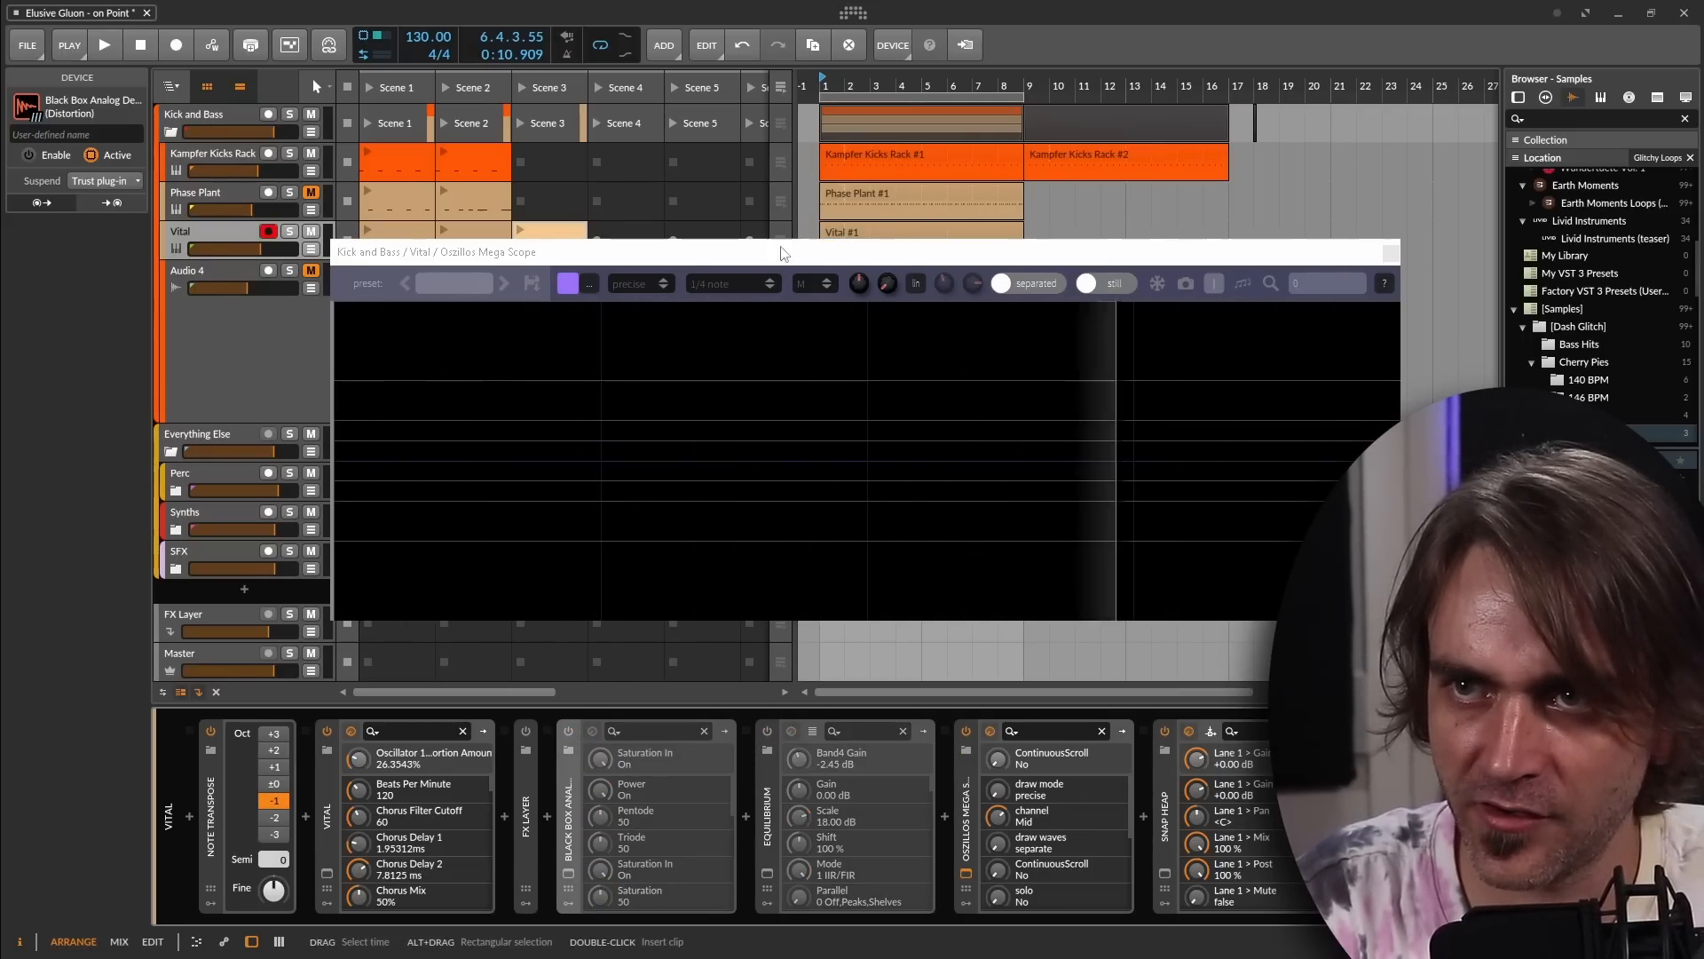
left_click_drag(802, 260, 680, 226)
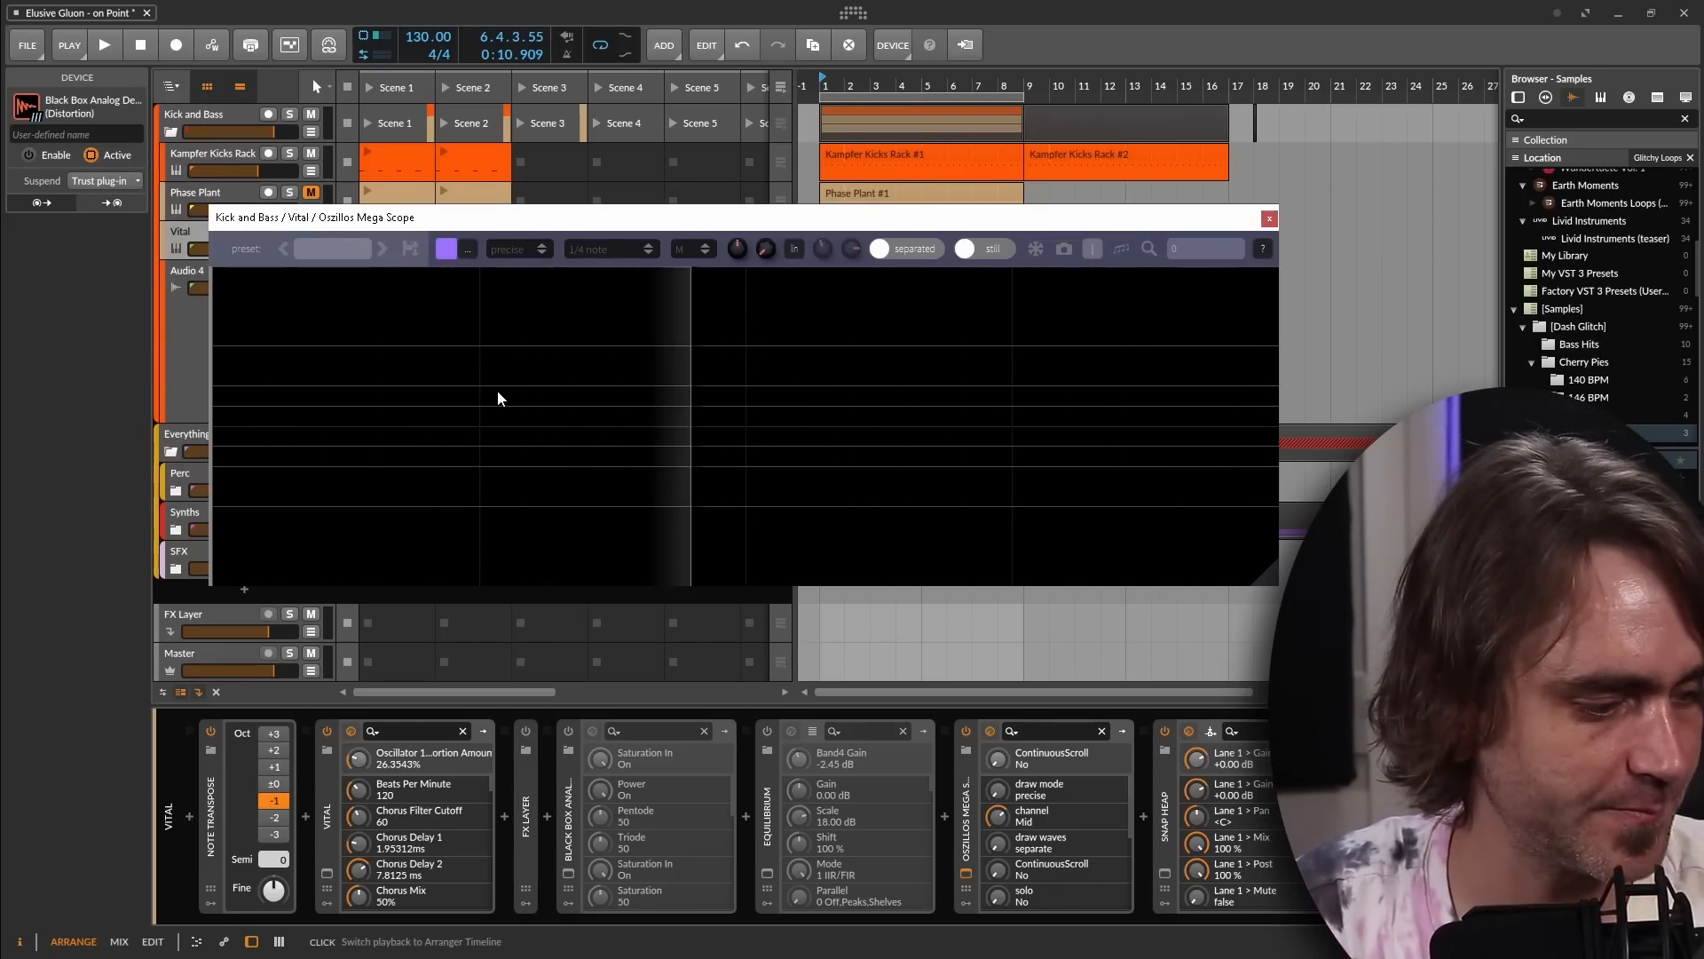
key("space")
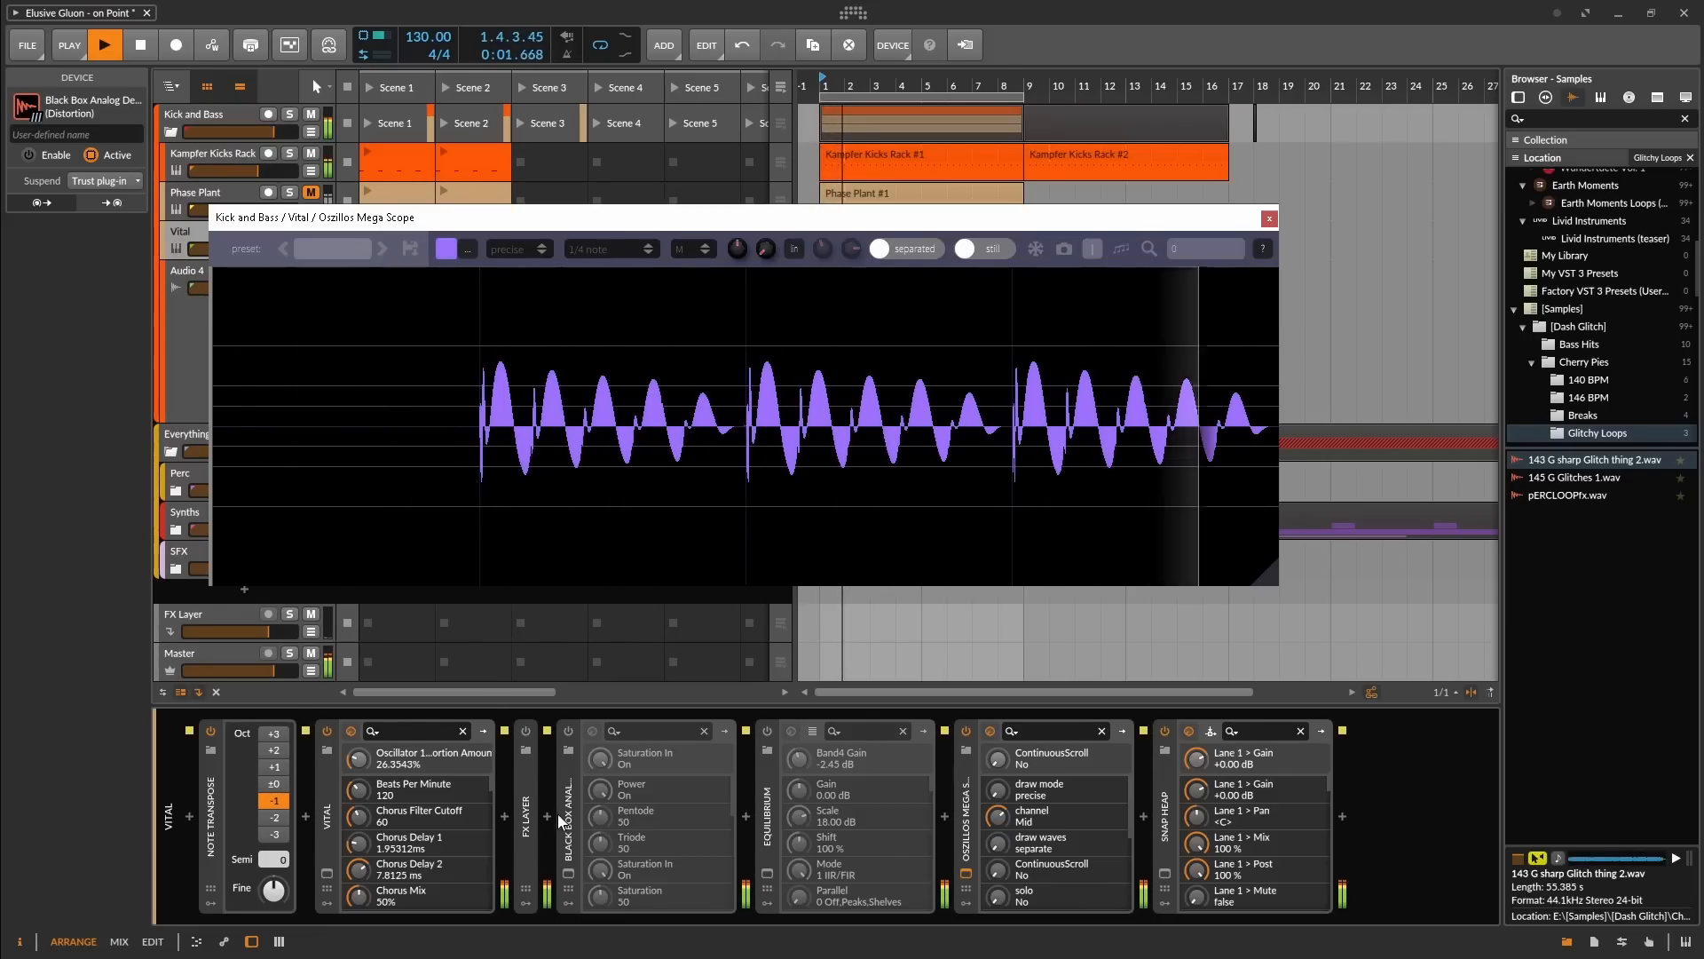
Collapse the Black Box Analog and Equilibrium devices on the Vital track and close the Oszillos Mega Scope window
left_click(569, 731)
left_click(767, 731)
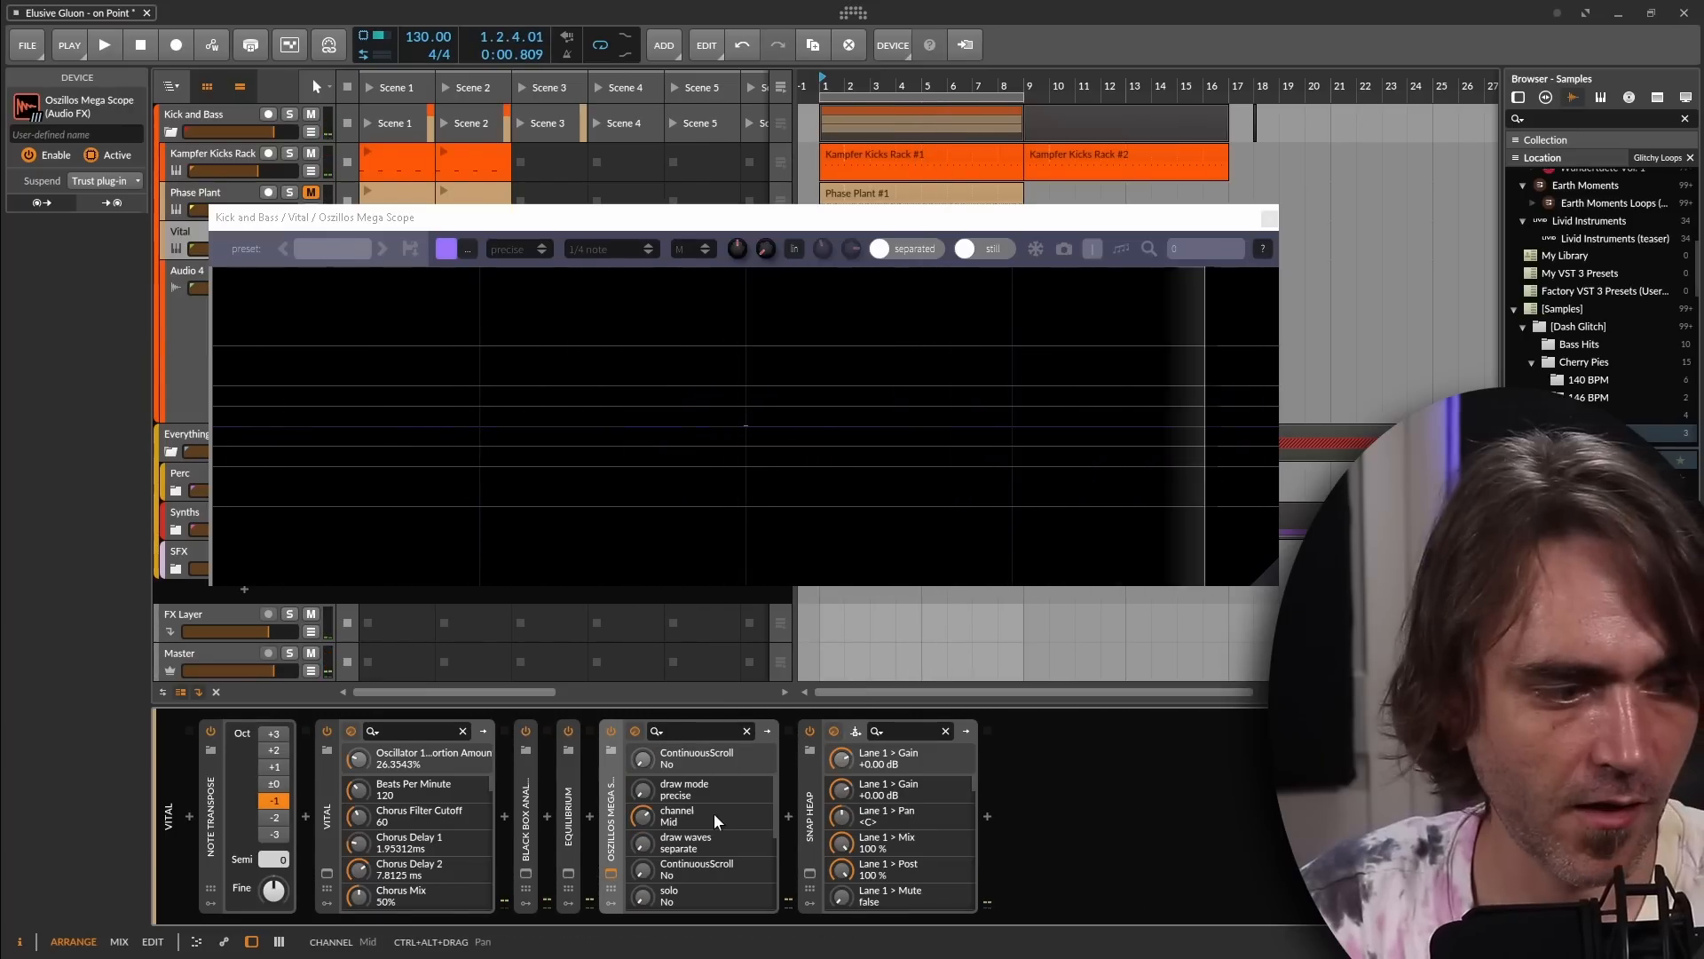
left_click(326, 874)
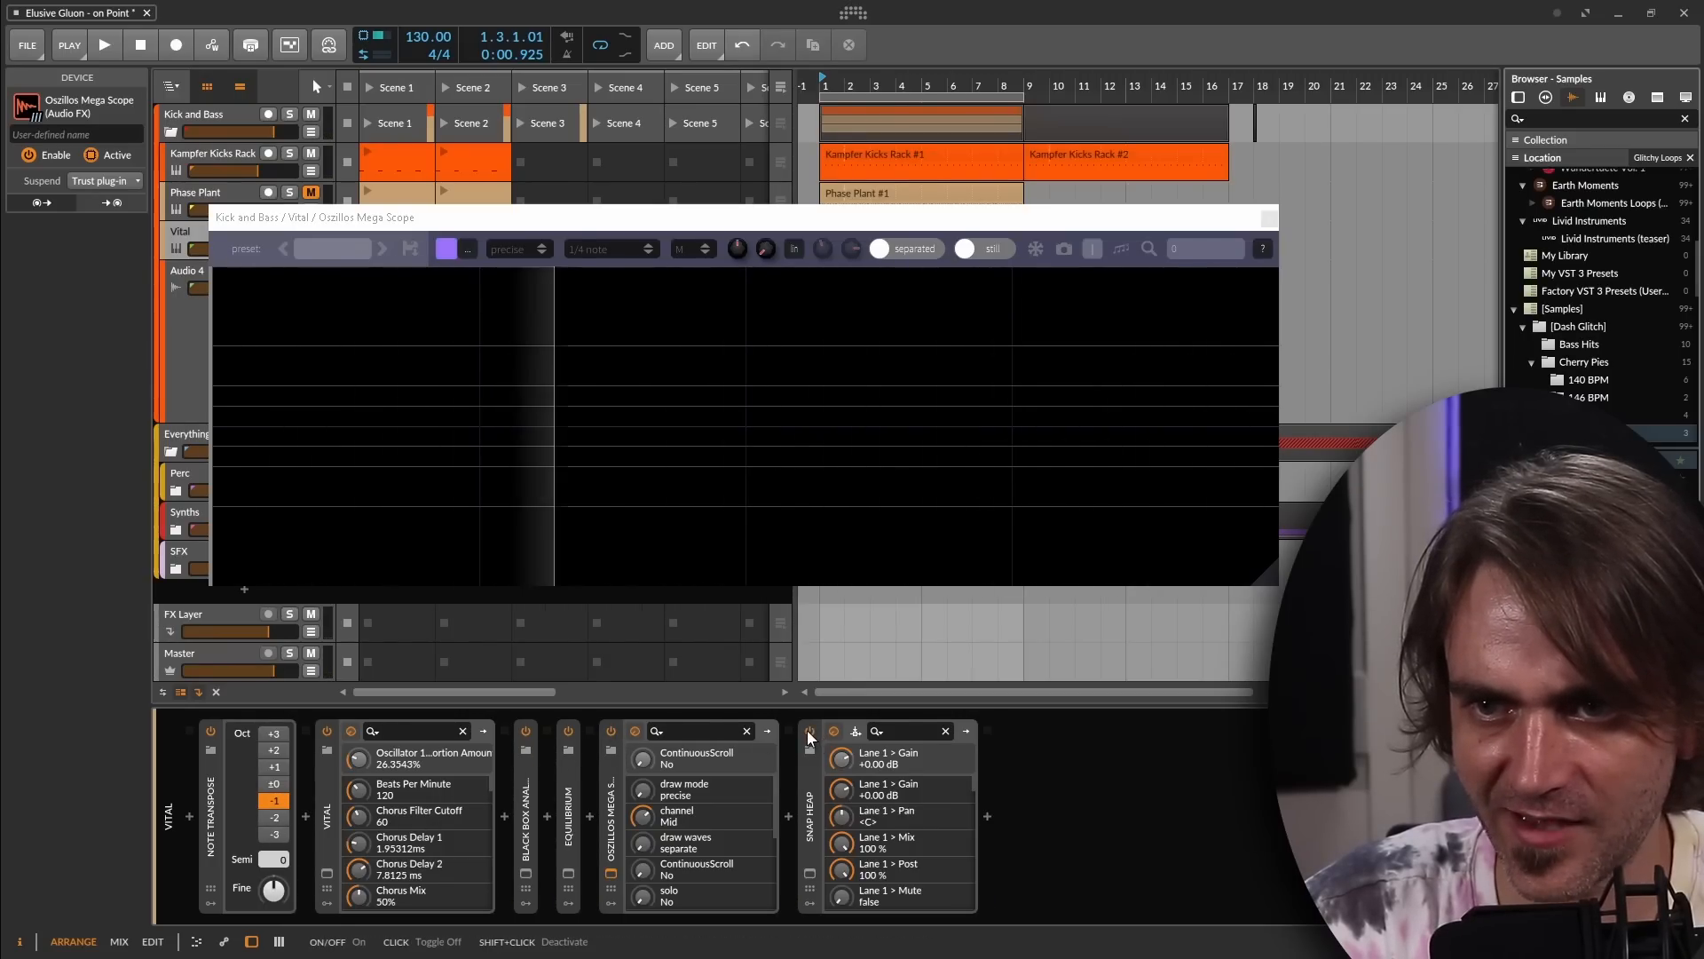
left_click(1269, 217)
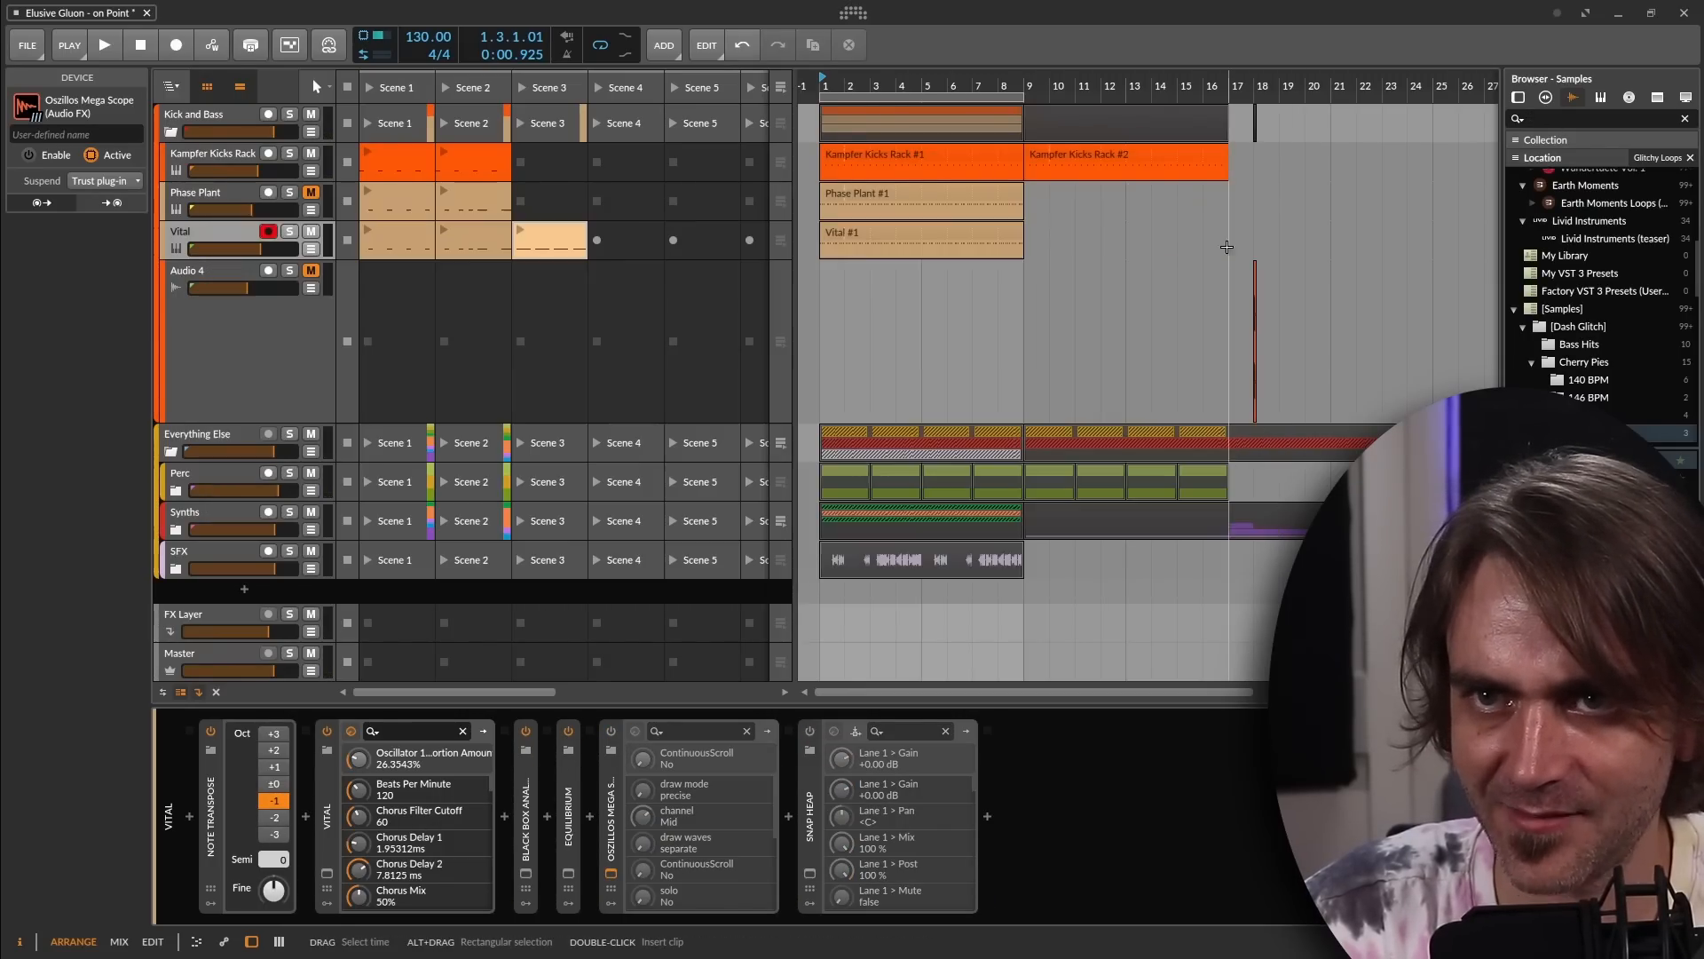
Examine the bounced Vital-bounce-2 audio clip at bar 18 on the Audio 4 track
left_click(312, 379)
key("space")
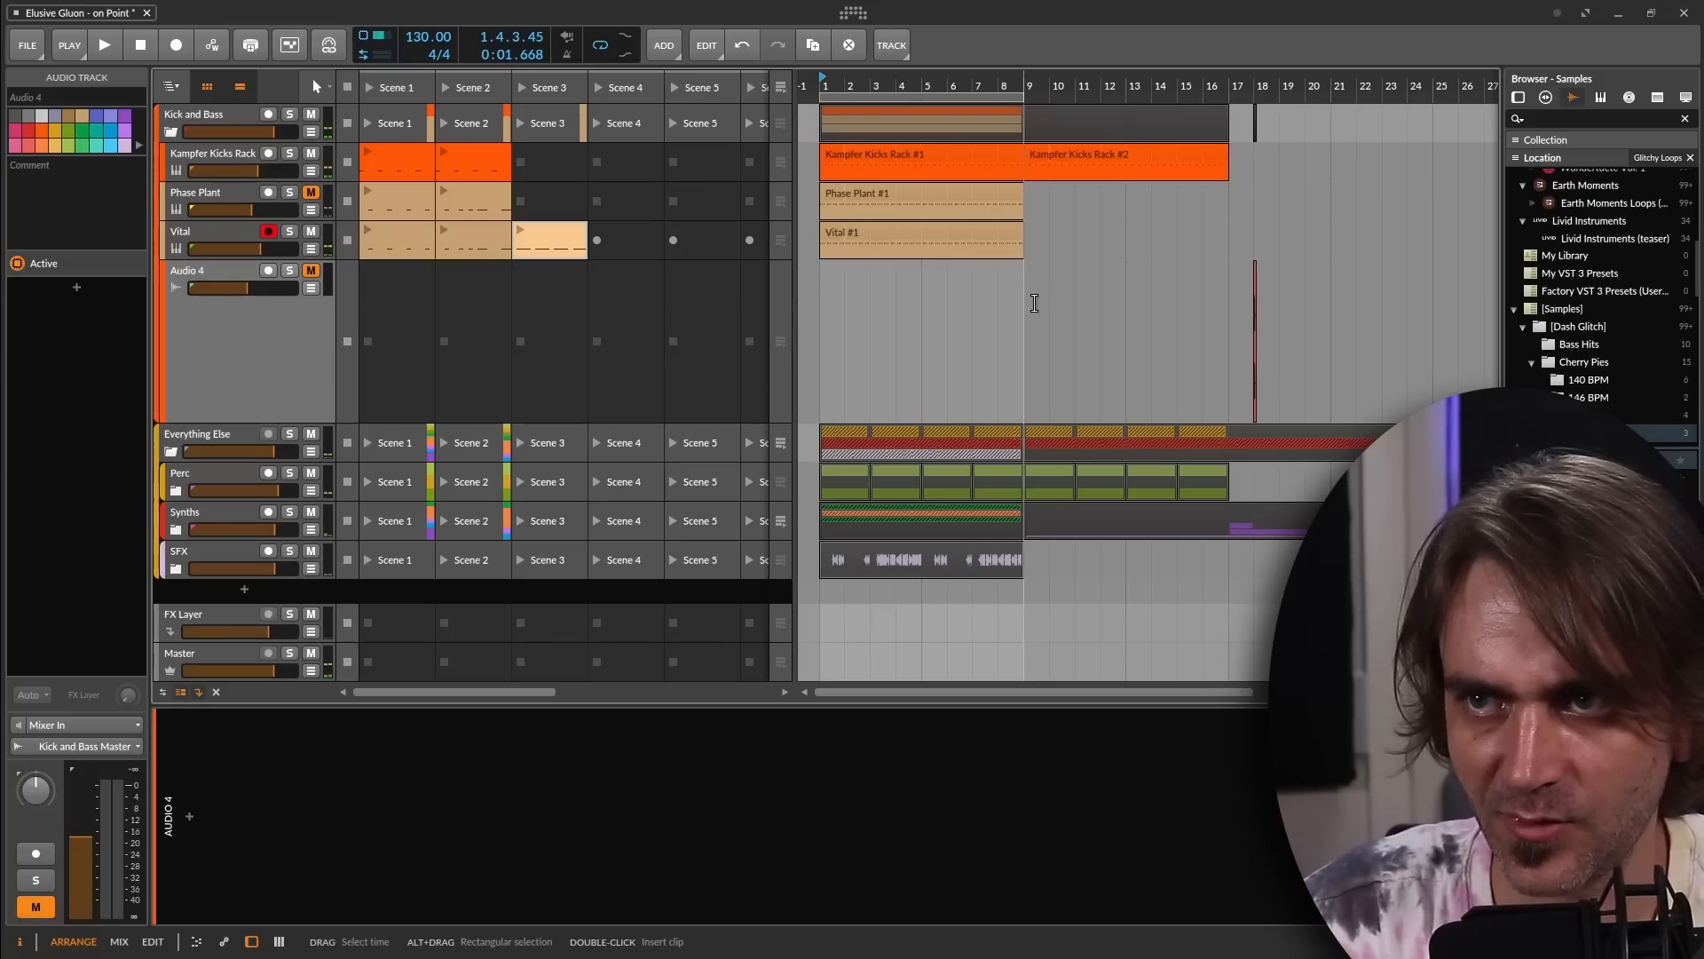
scroll(1007, 335, "up", 3)
scroll(896, 339, "left", 4)
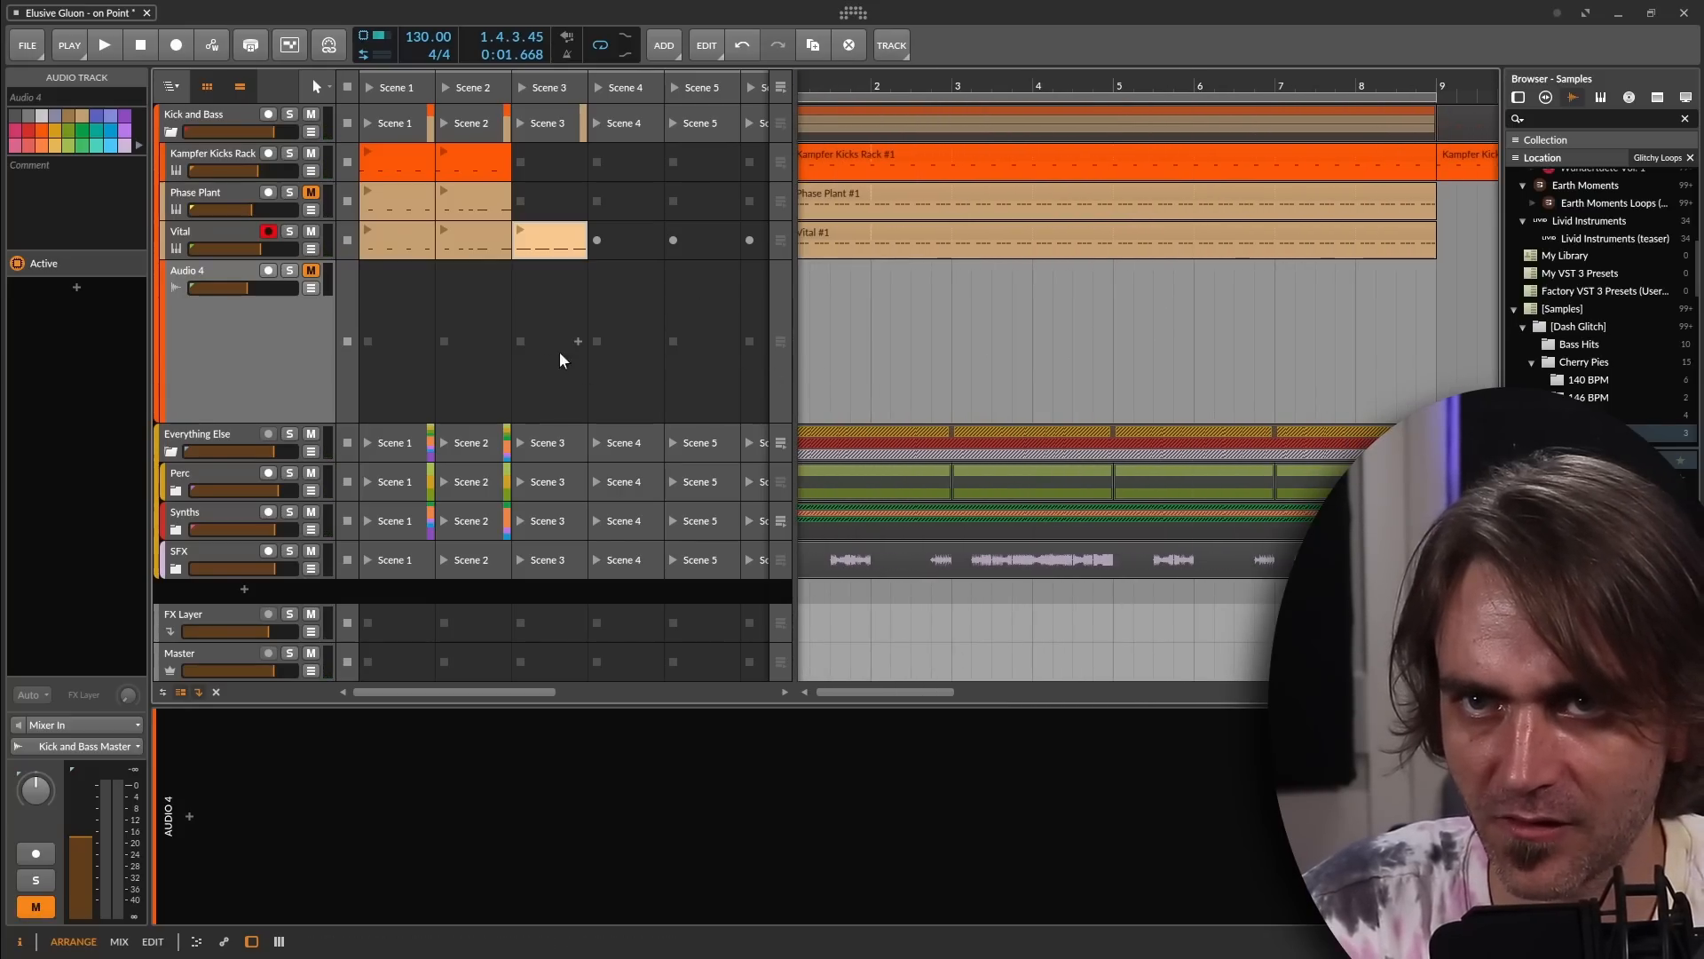
scroll(1027, 182, "down", 4)
scroll(1181, 213, "up", 2)
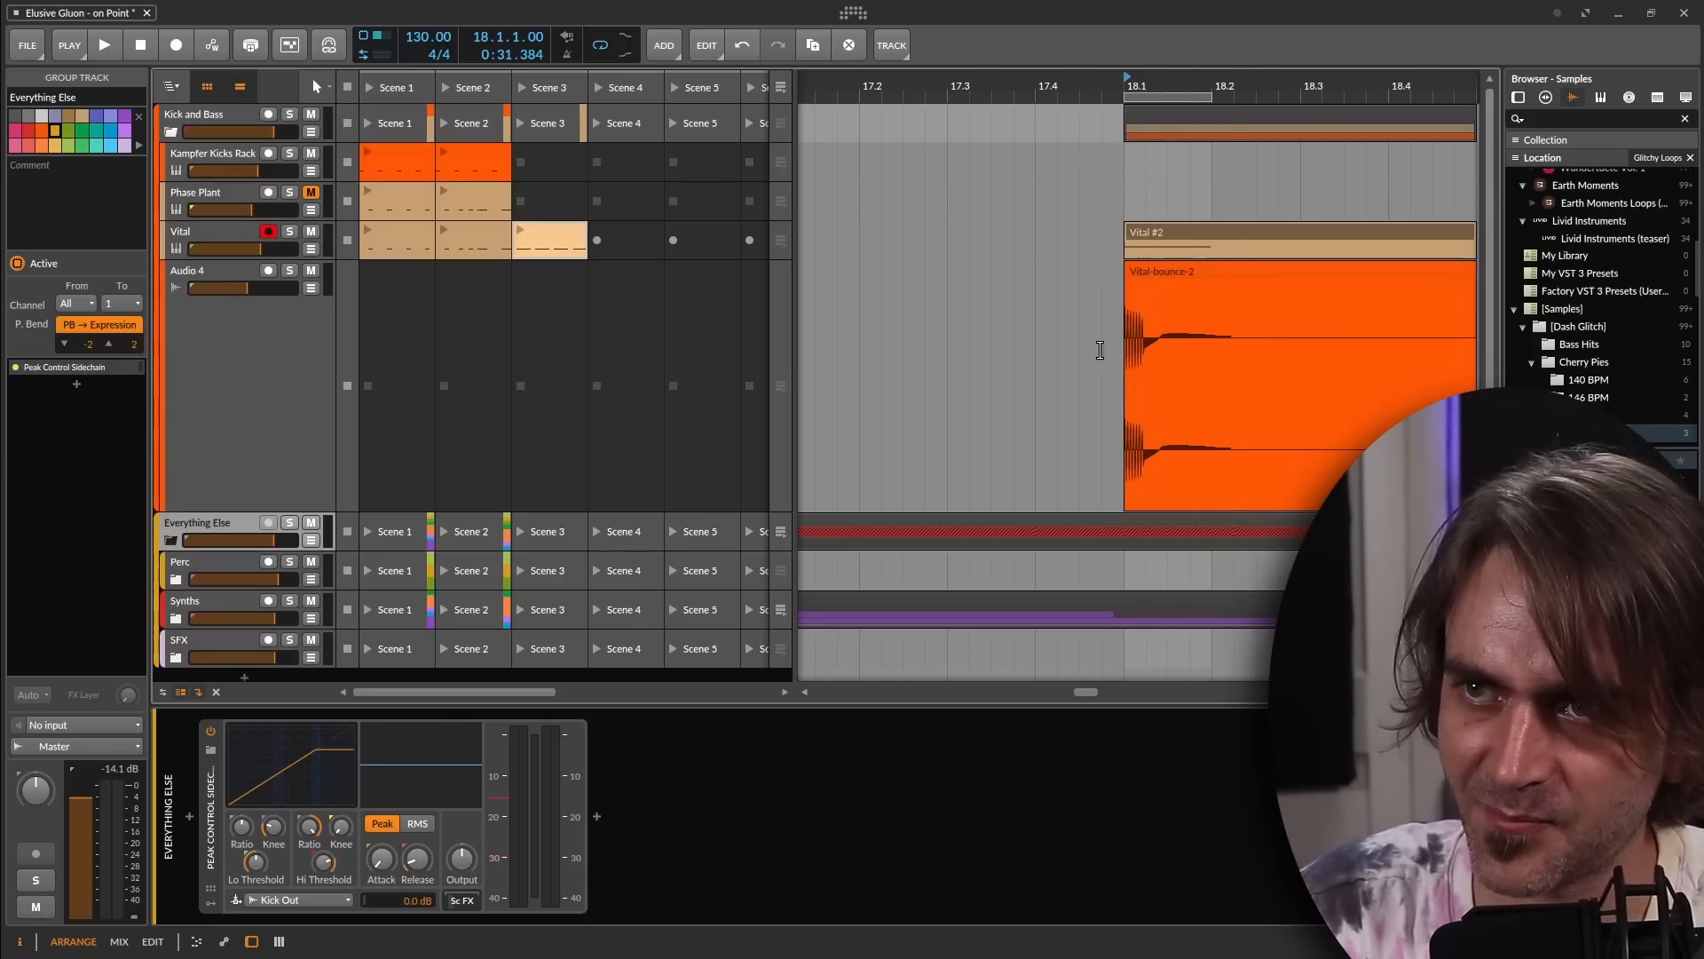
scroll(1143, 371, "up", 5)
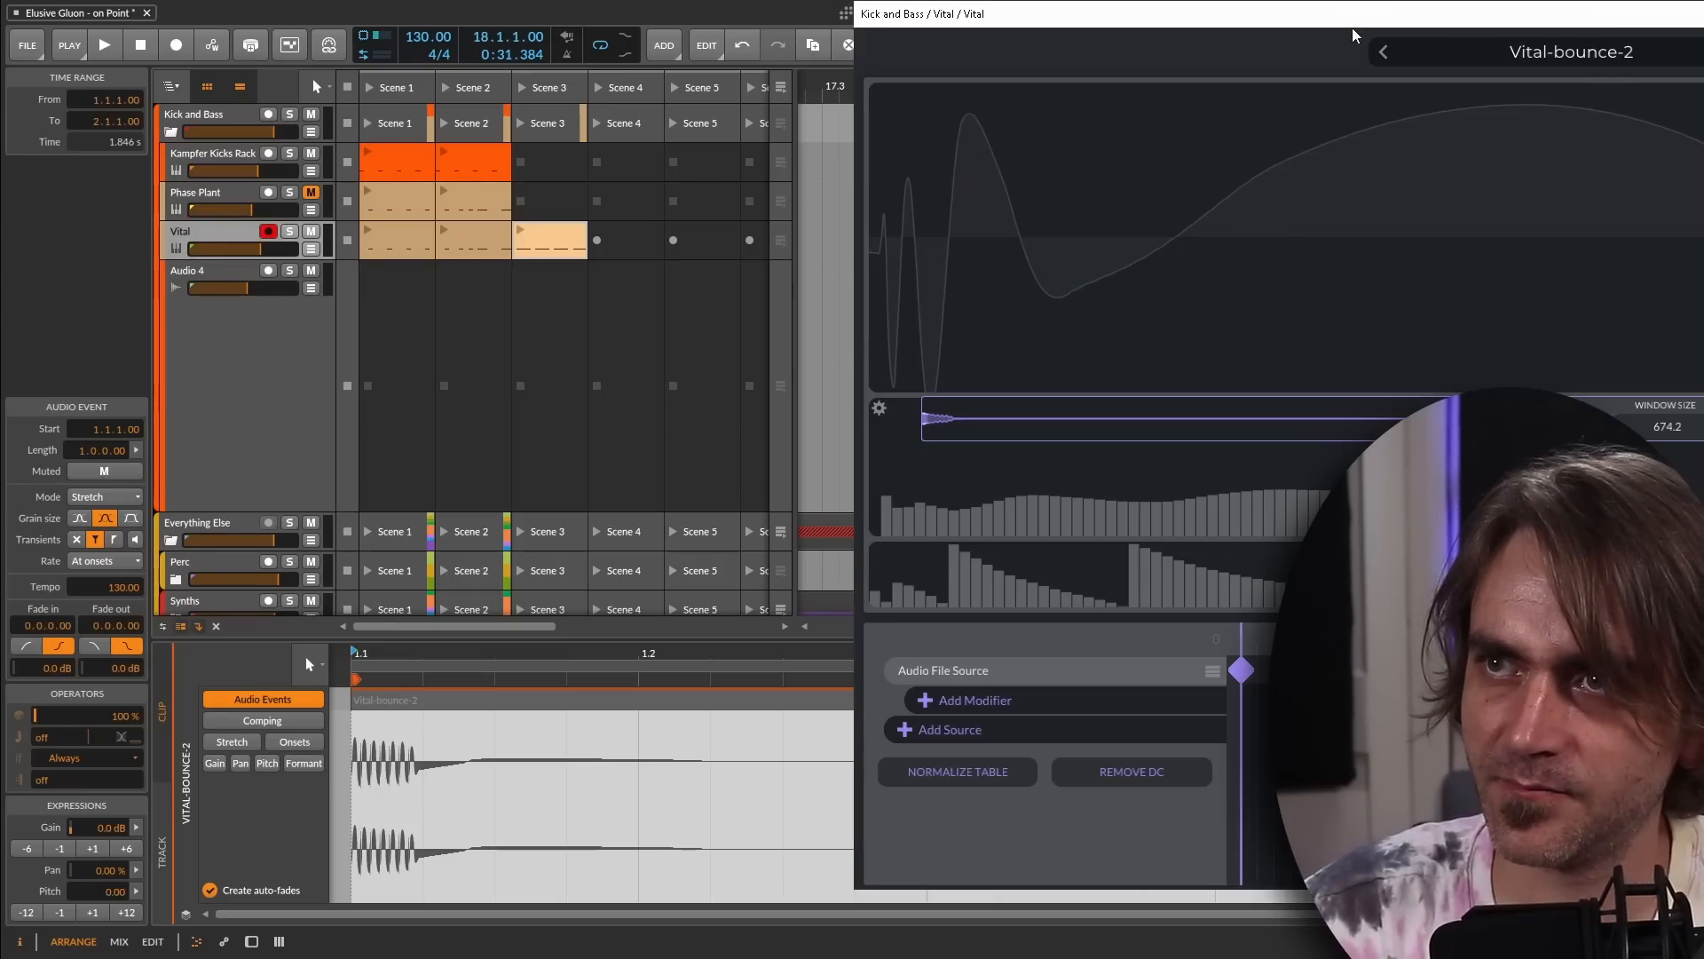
Set the Audio File Source position to about 3780 in Vital's wavetable editor for Vital-bounce-2, and close the editor
left_click_drag(975, 21, 224, 61)
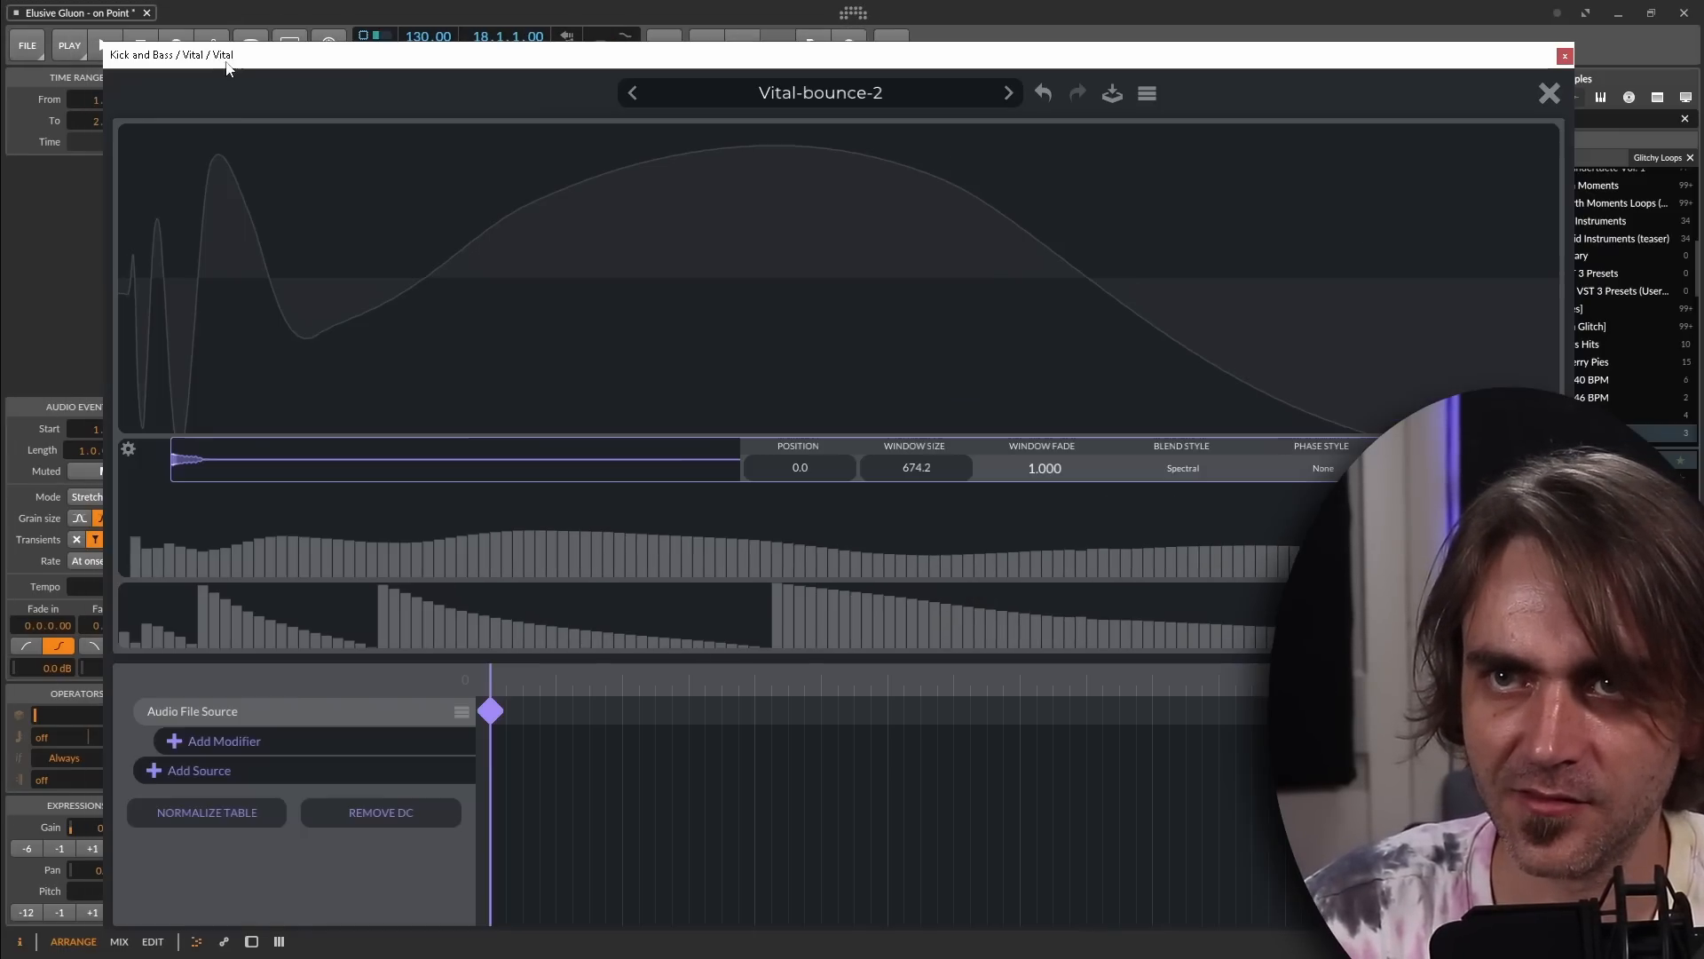
mouse_move(173, 458)
left_mouse_down()
mouse_move(116, 459)
mouse_move(748, 478)
mouse_move(626, 466)
left_mouse_up()
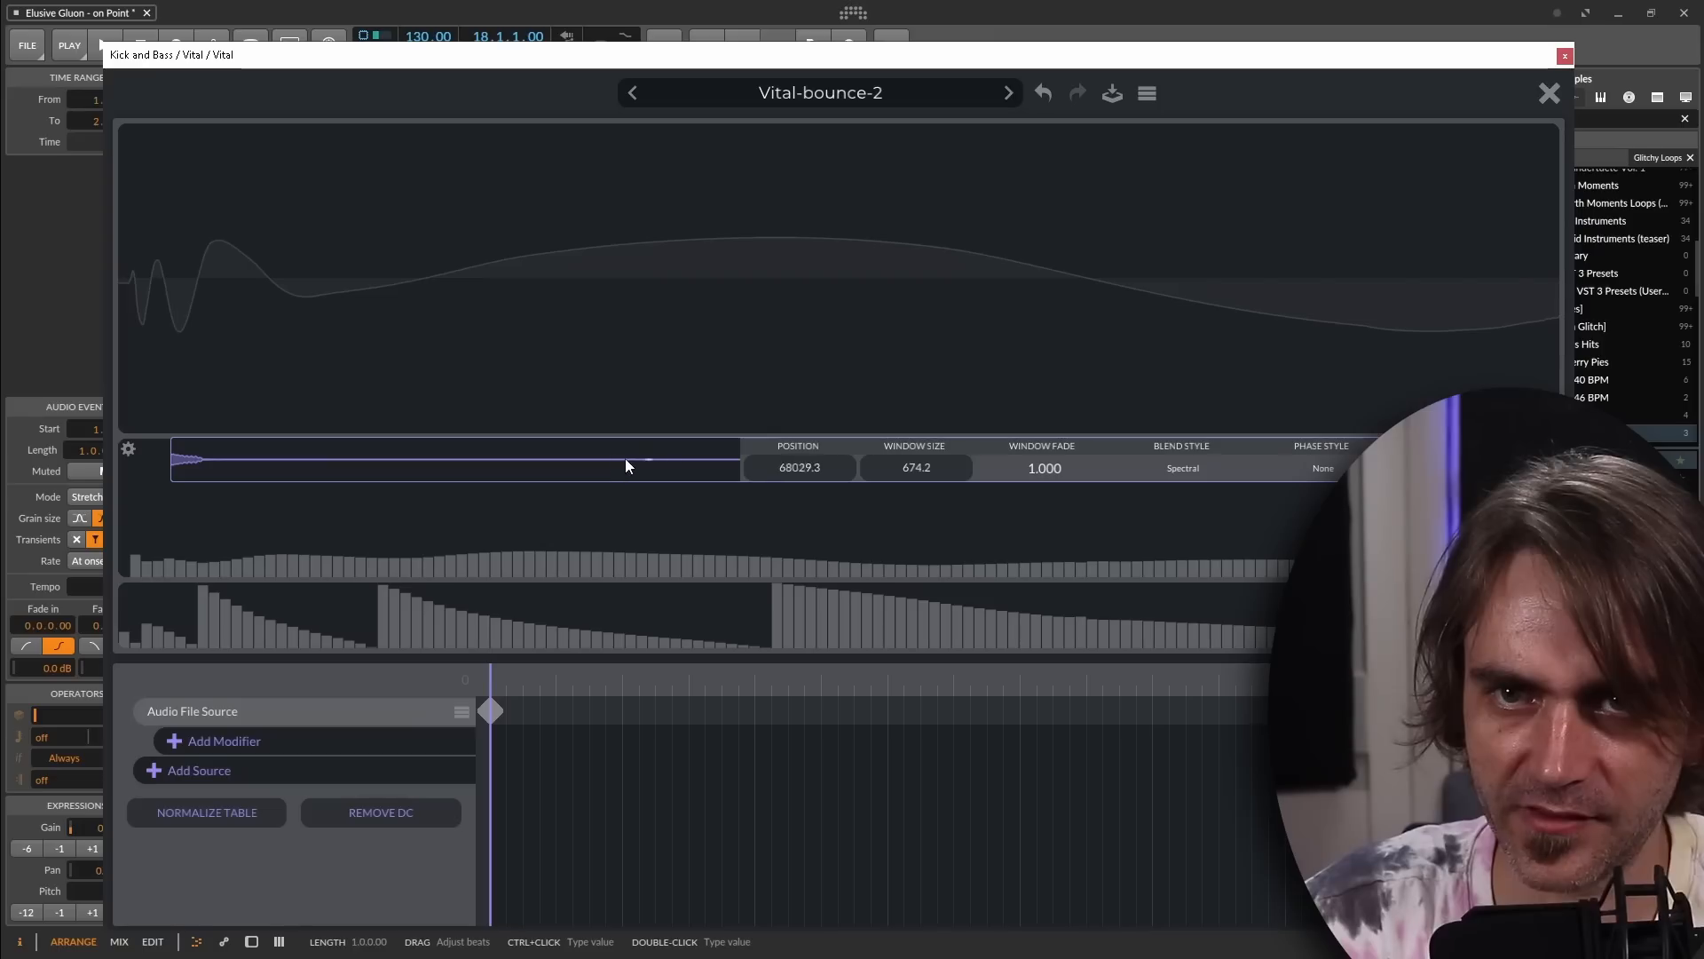
left_click_drag(194, 465, 199, 465)
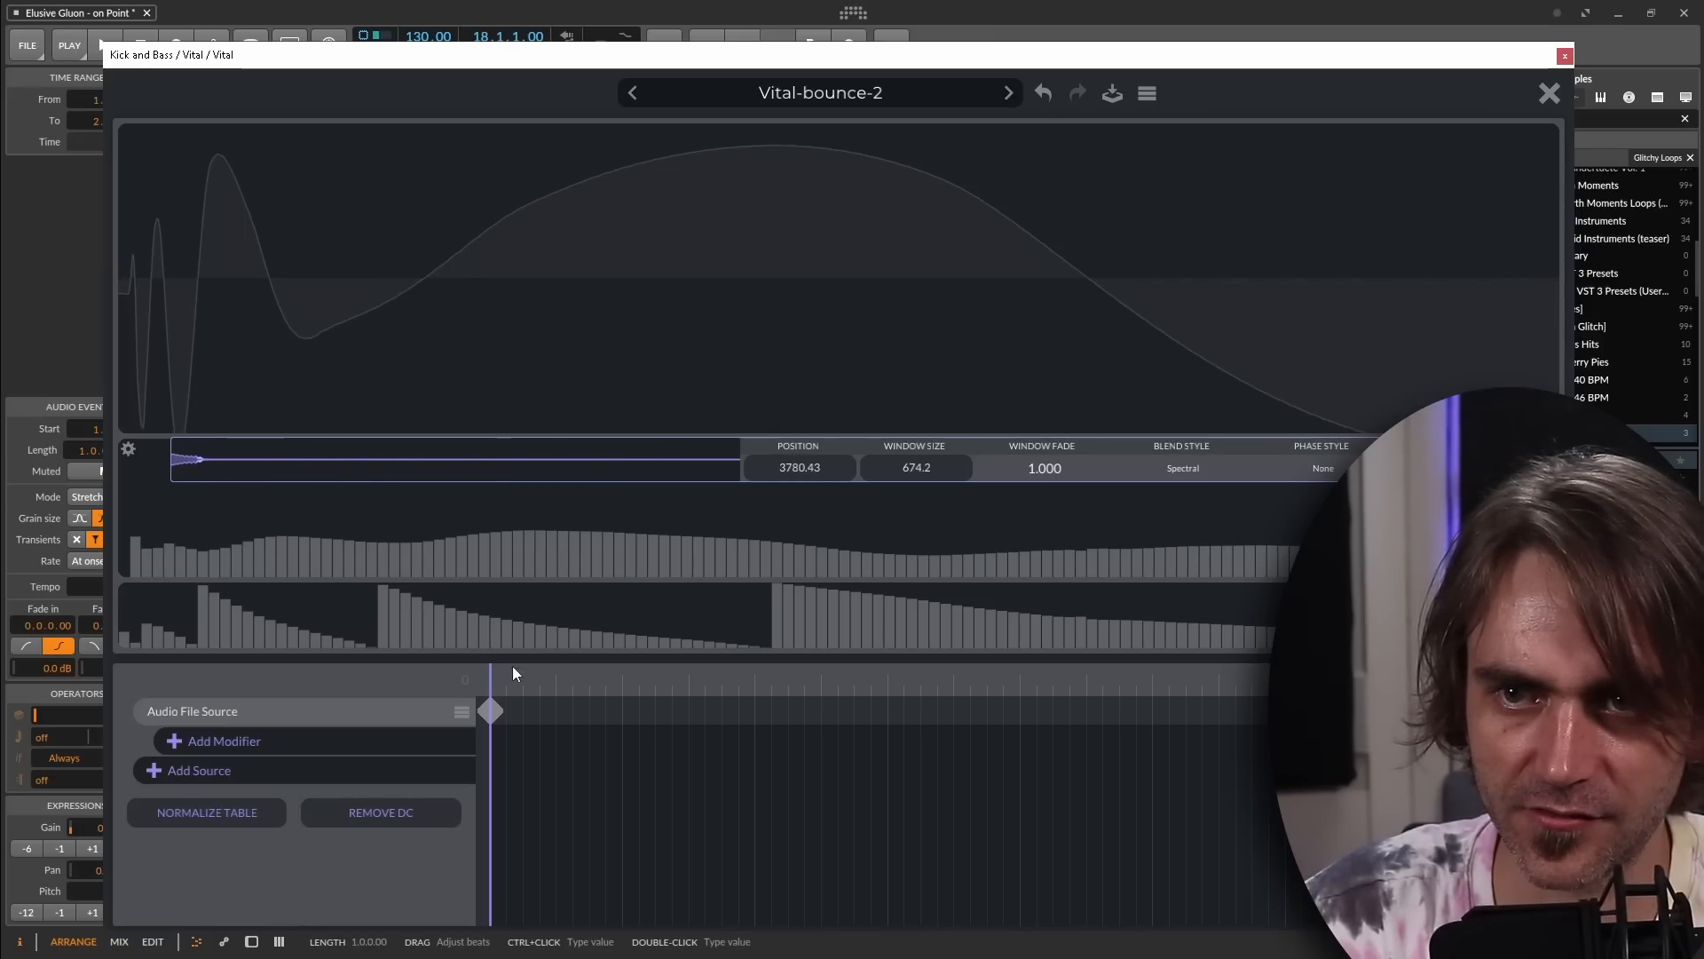
left_click(1546, 95)
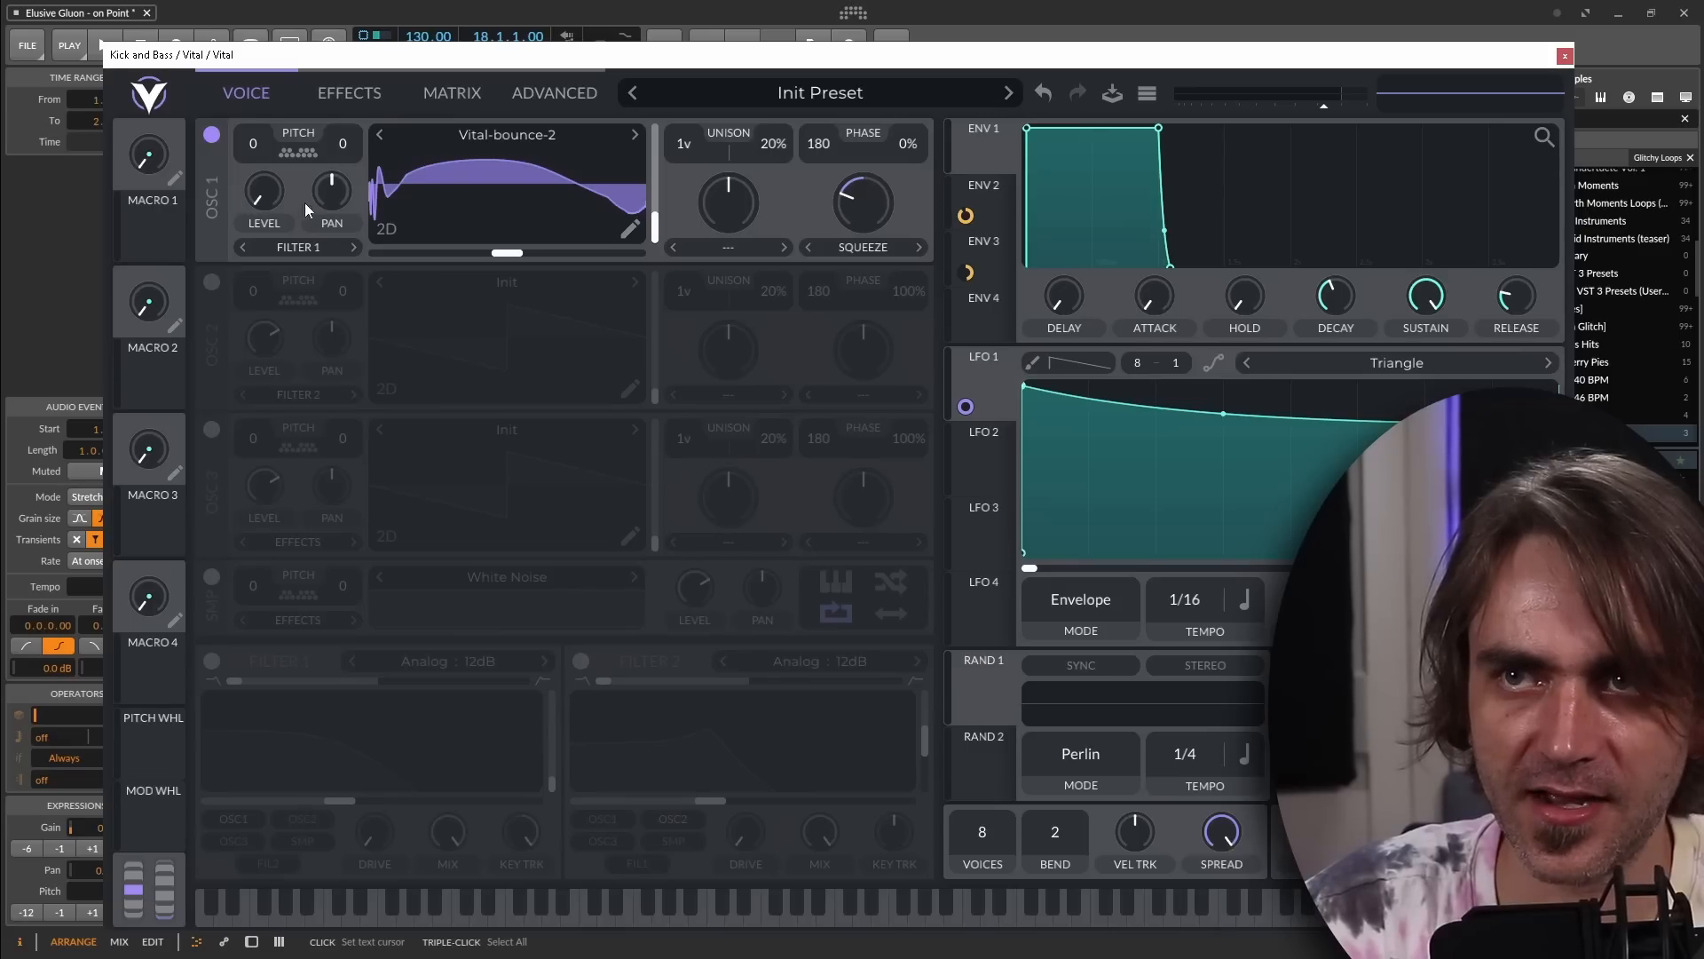
Set Vital's oscillator 1 Squeeze amount to about 50%, enable Filter 1 for it, and close the synth window
left_click_drag(863, 200, 865, 196)
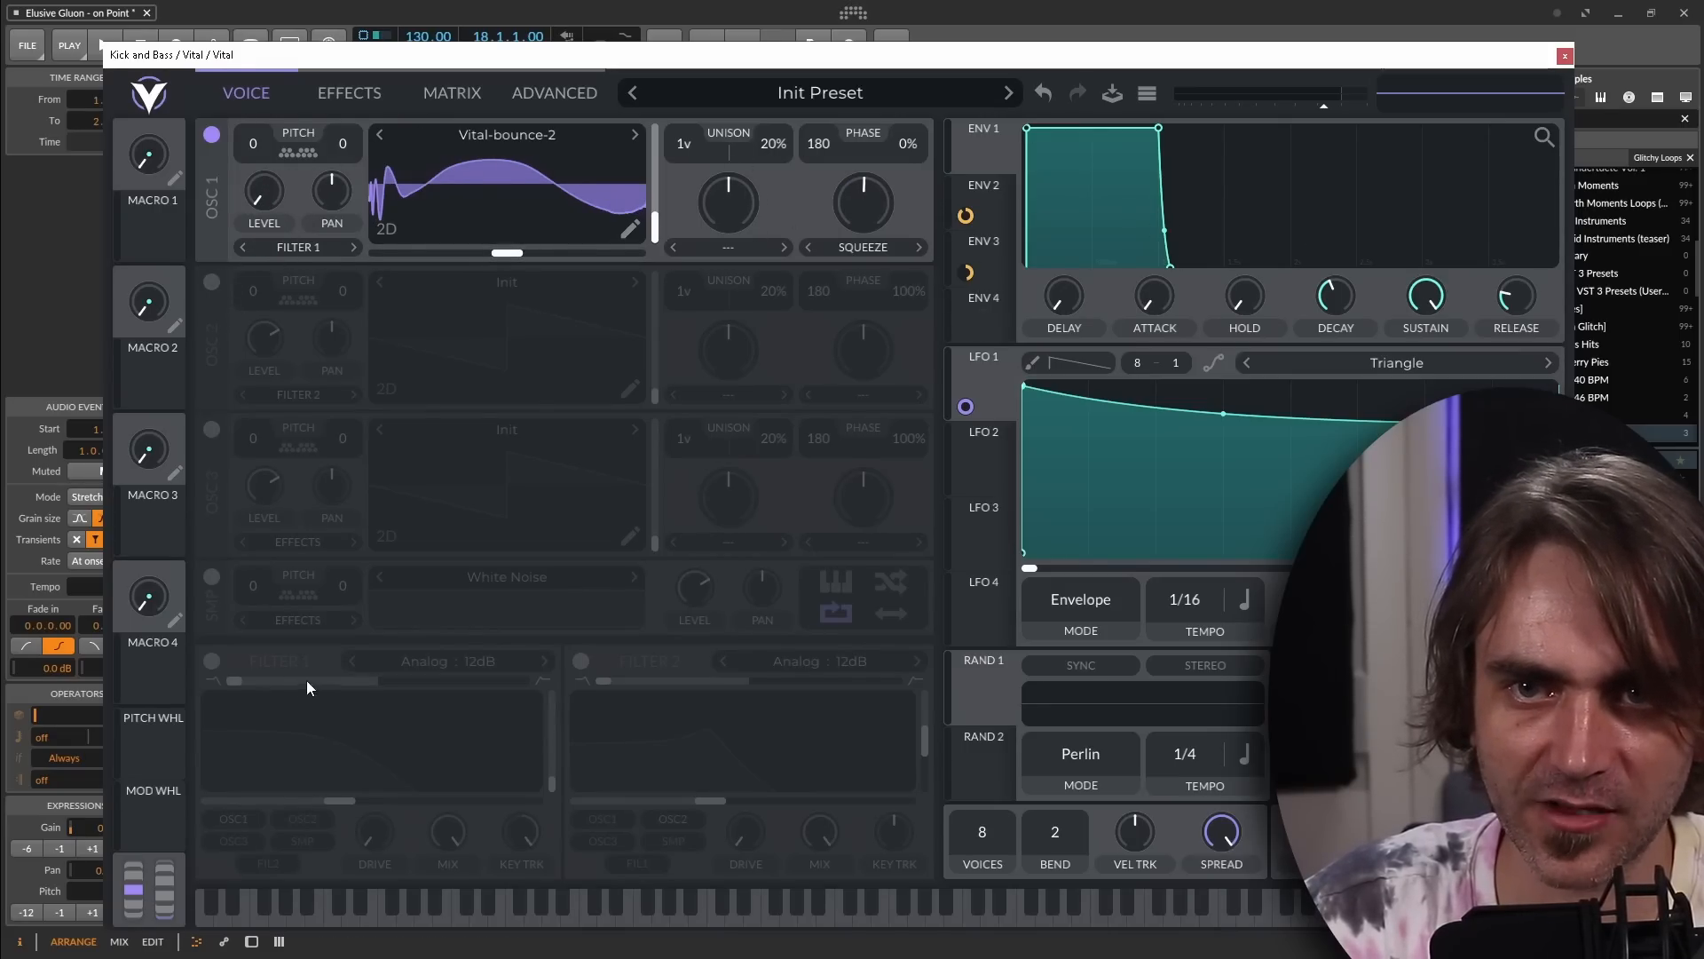
left_click(215, 664)
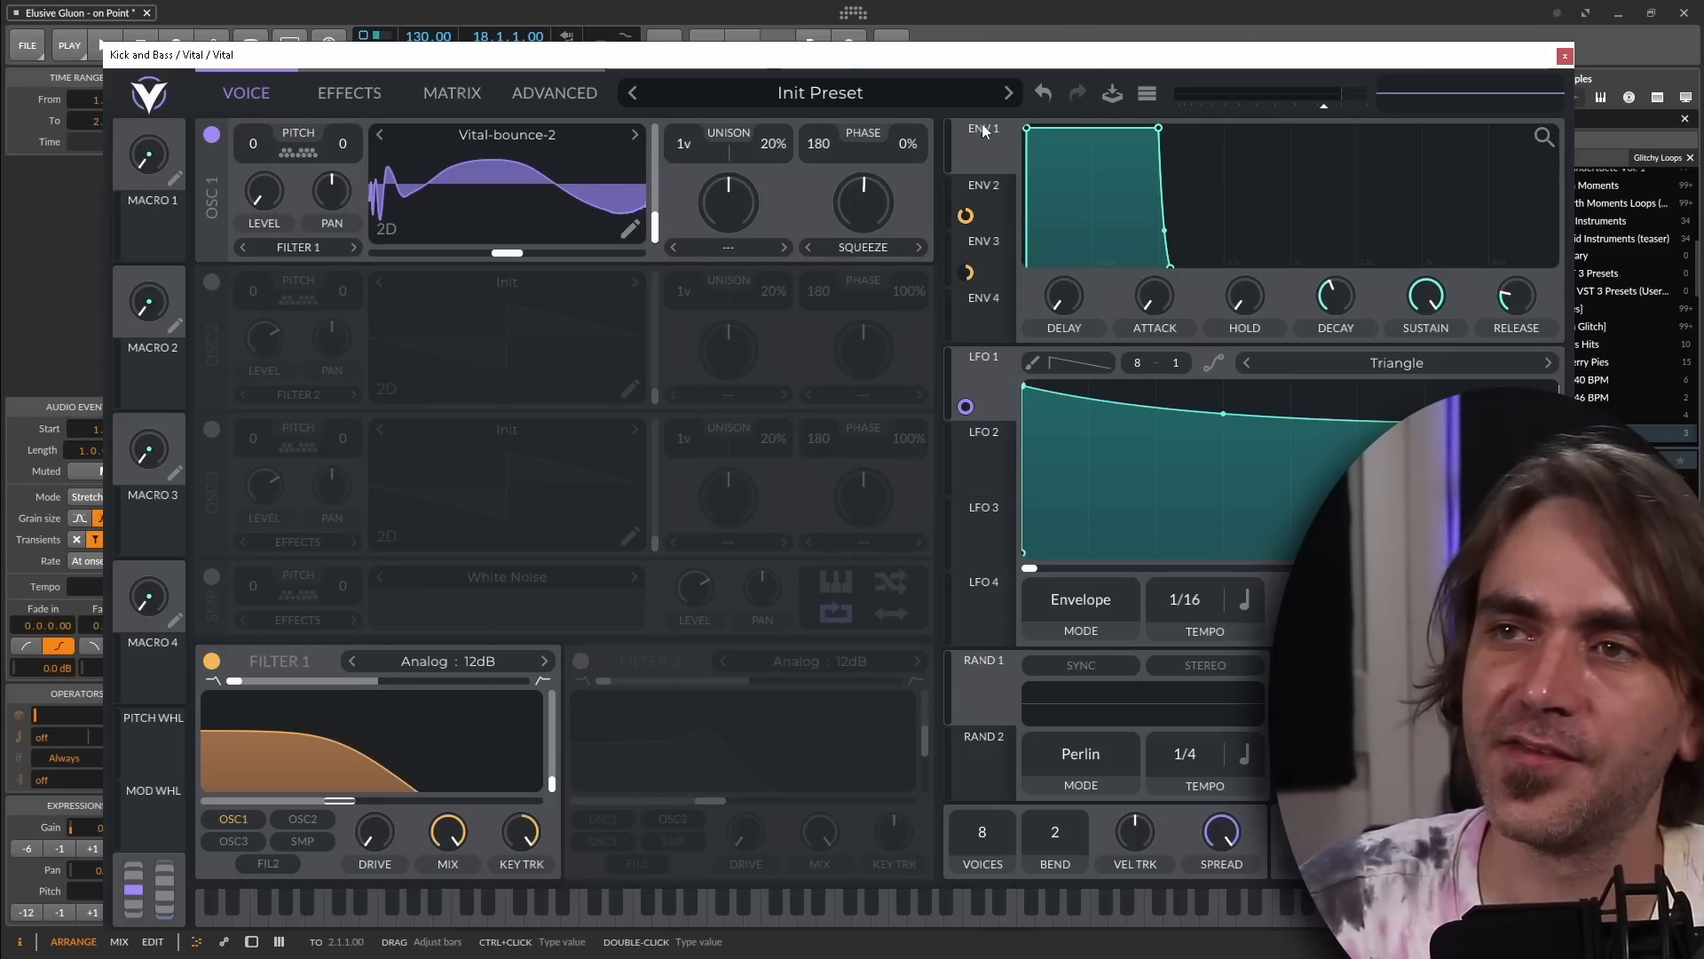
left_click(1565, 55)
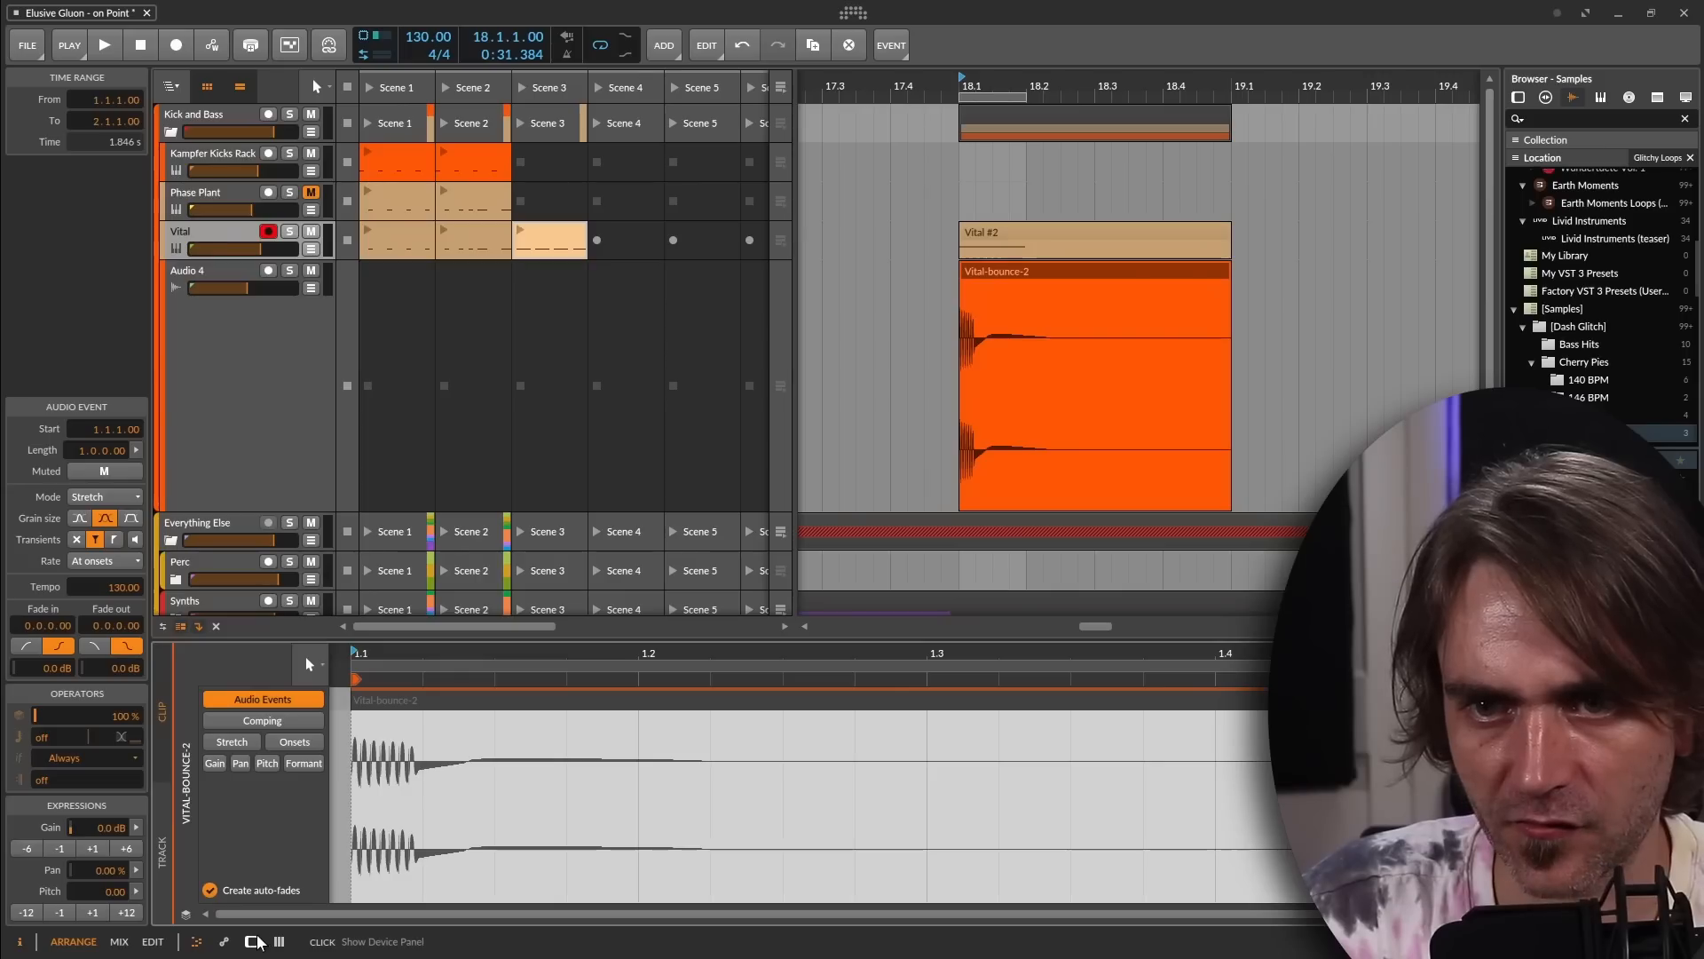
Show the Vital track's device chain and play the arrangement from the start to audition the bass
left_click(255, 941)
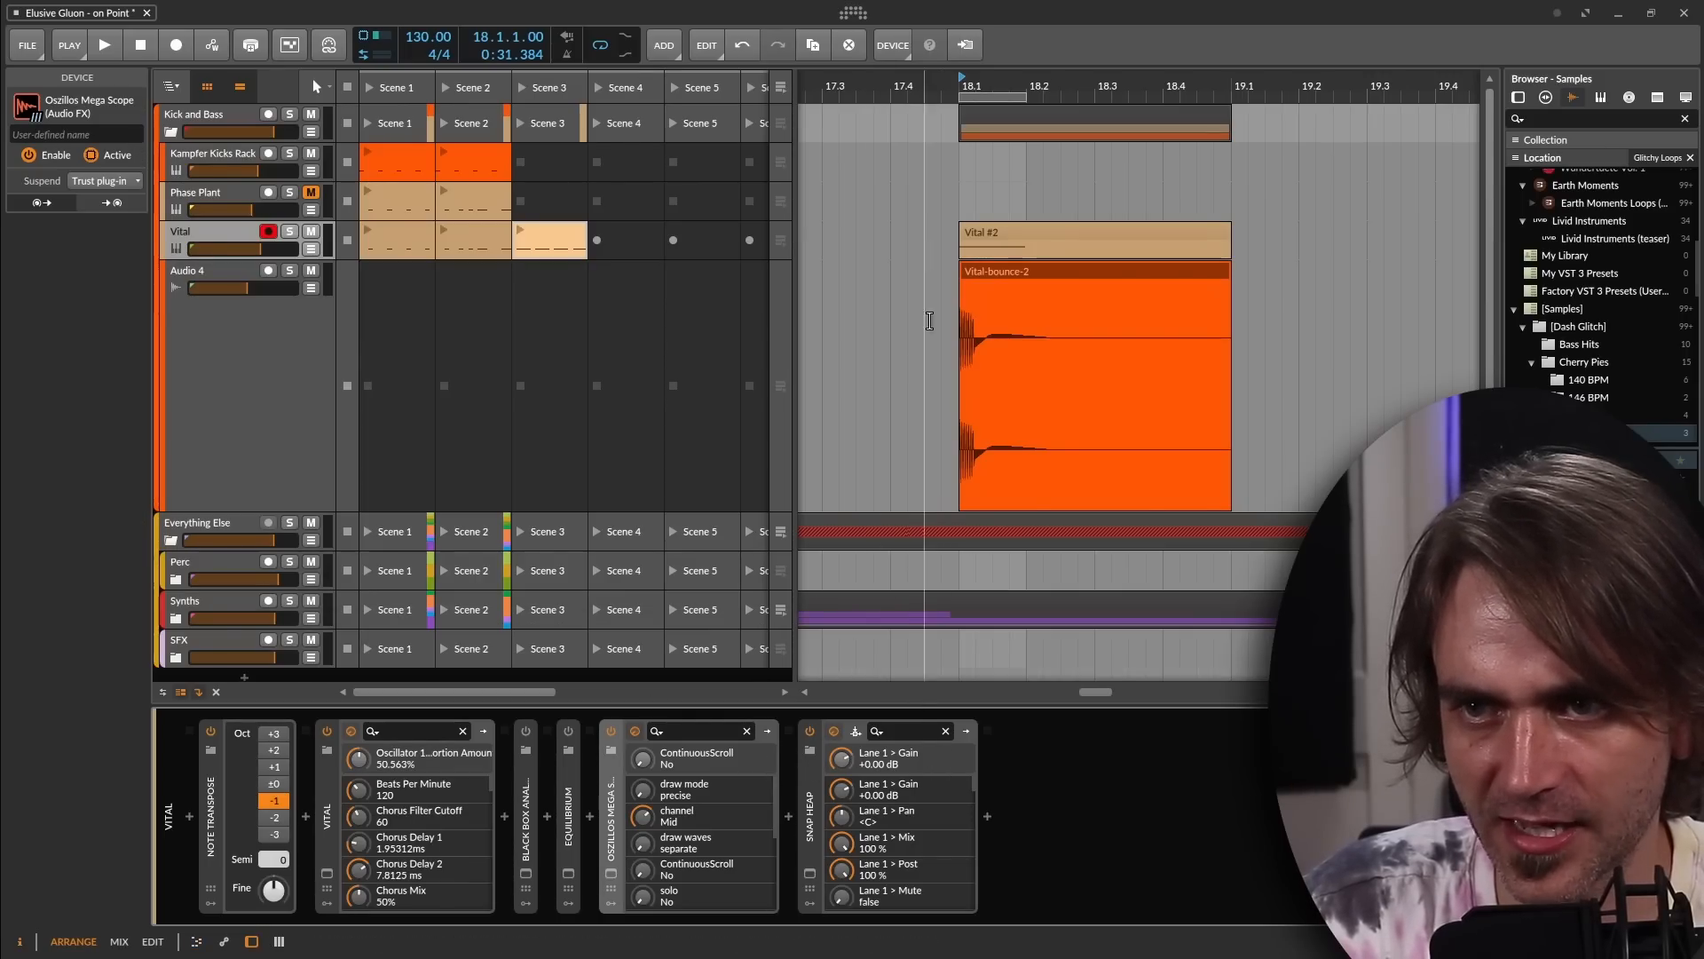
left_click_drag(930, 320, 1341, 209)
left_click_drag(984, 270, 1229, 222)
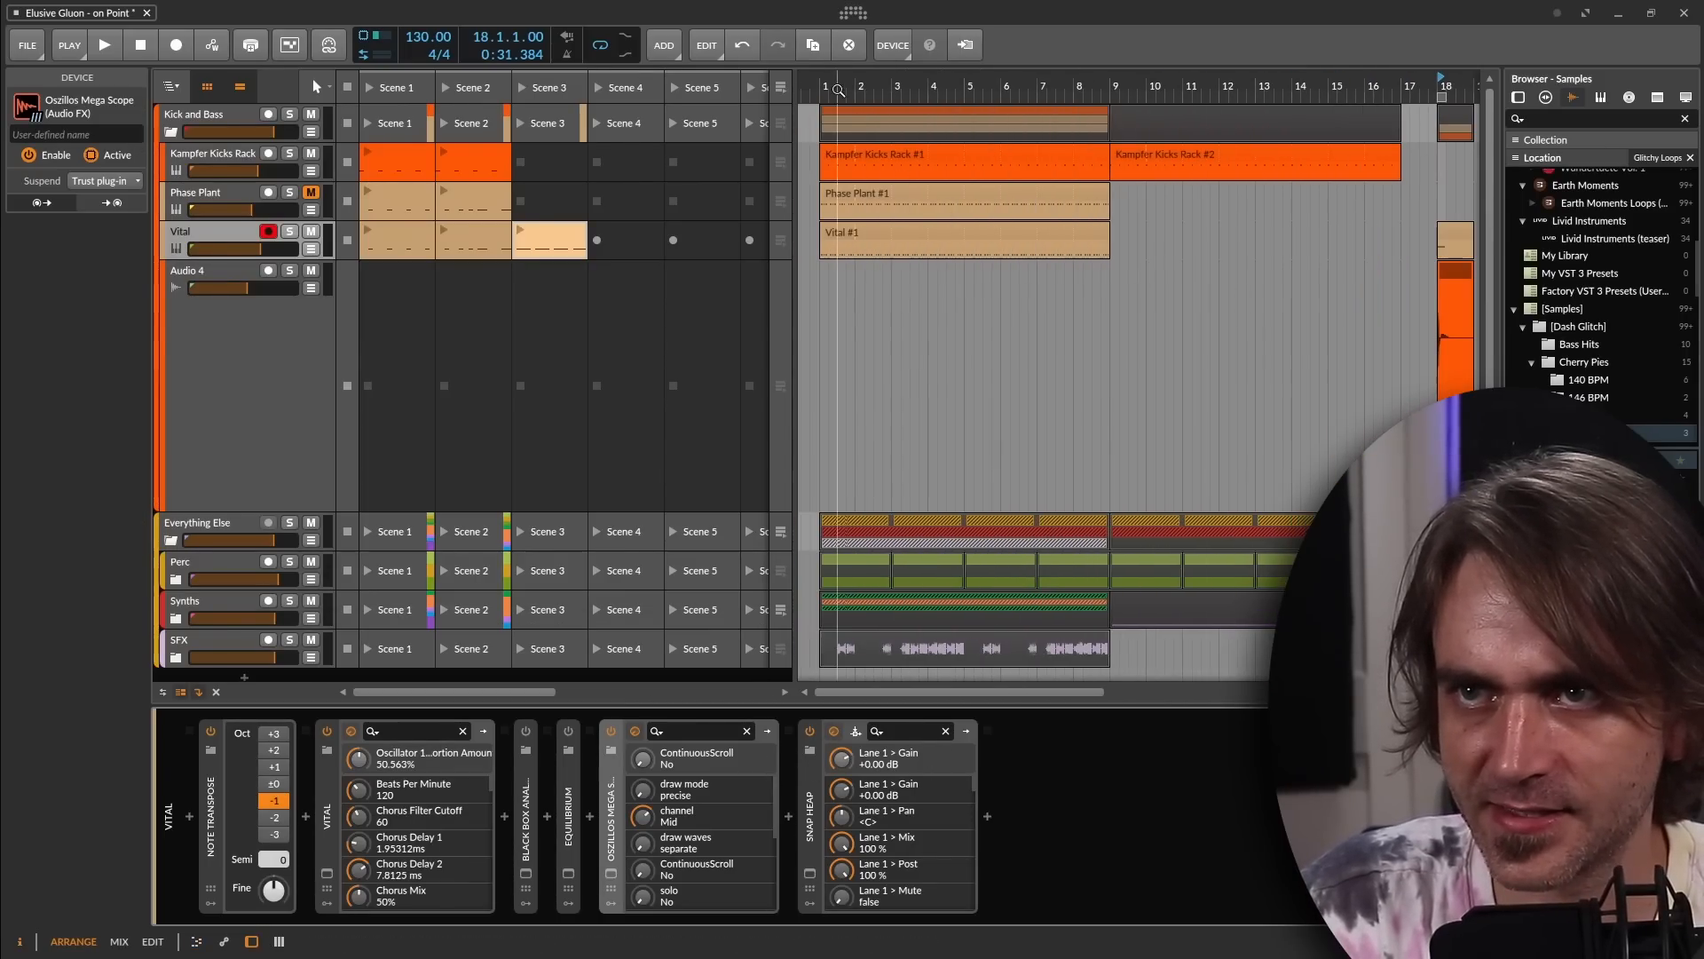
left_click(289, 231)
key("space")
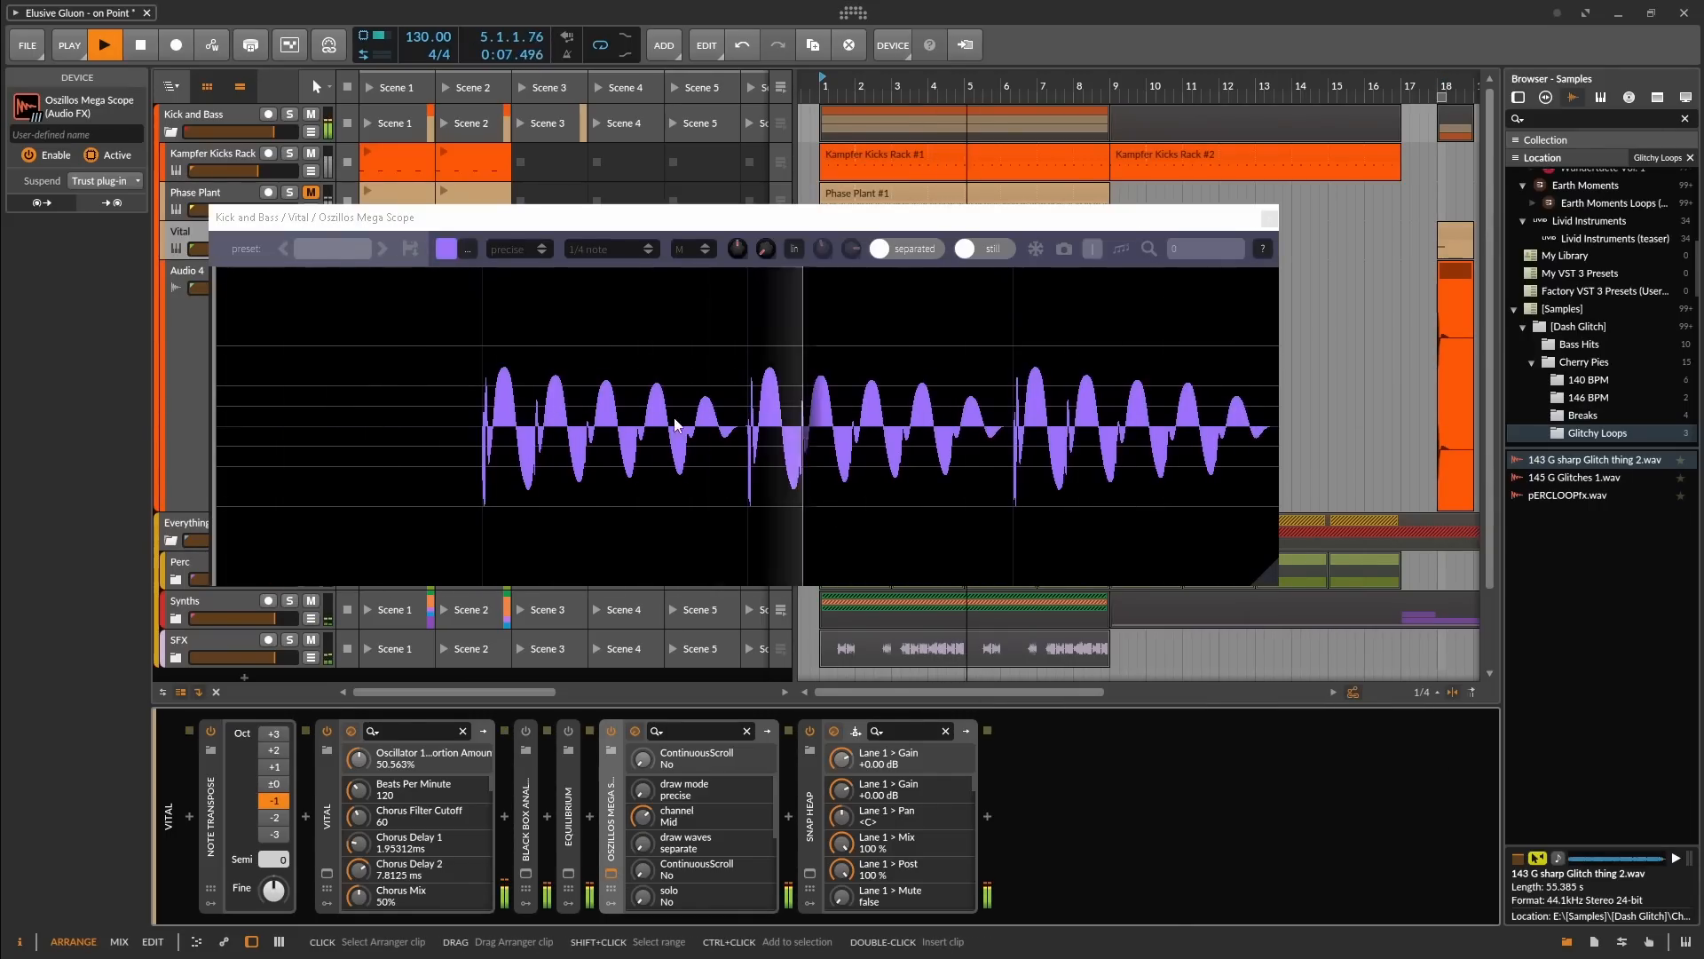
key("space")
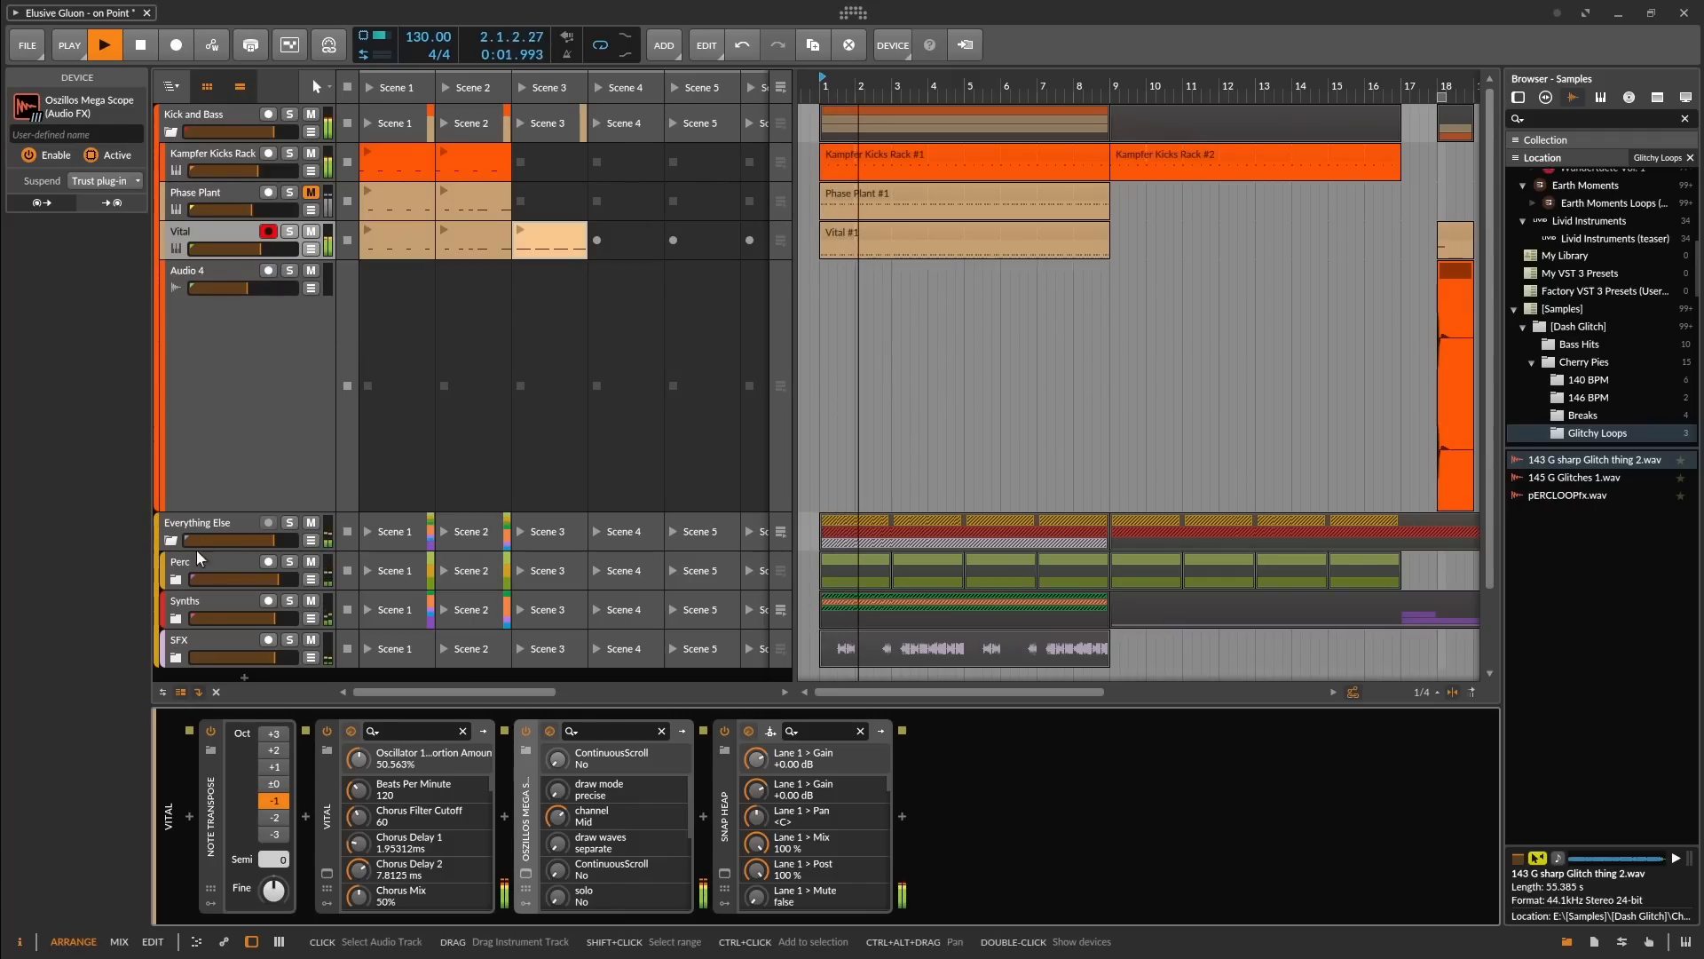
Delete the Audio 4 track that holds the bounced Vital clip
right_click(245, 503)
left_click(424, 593)
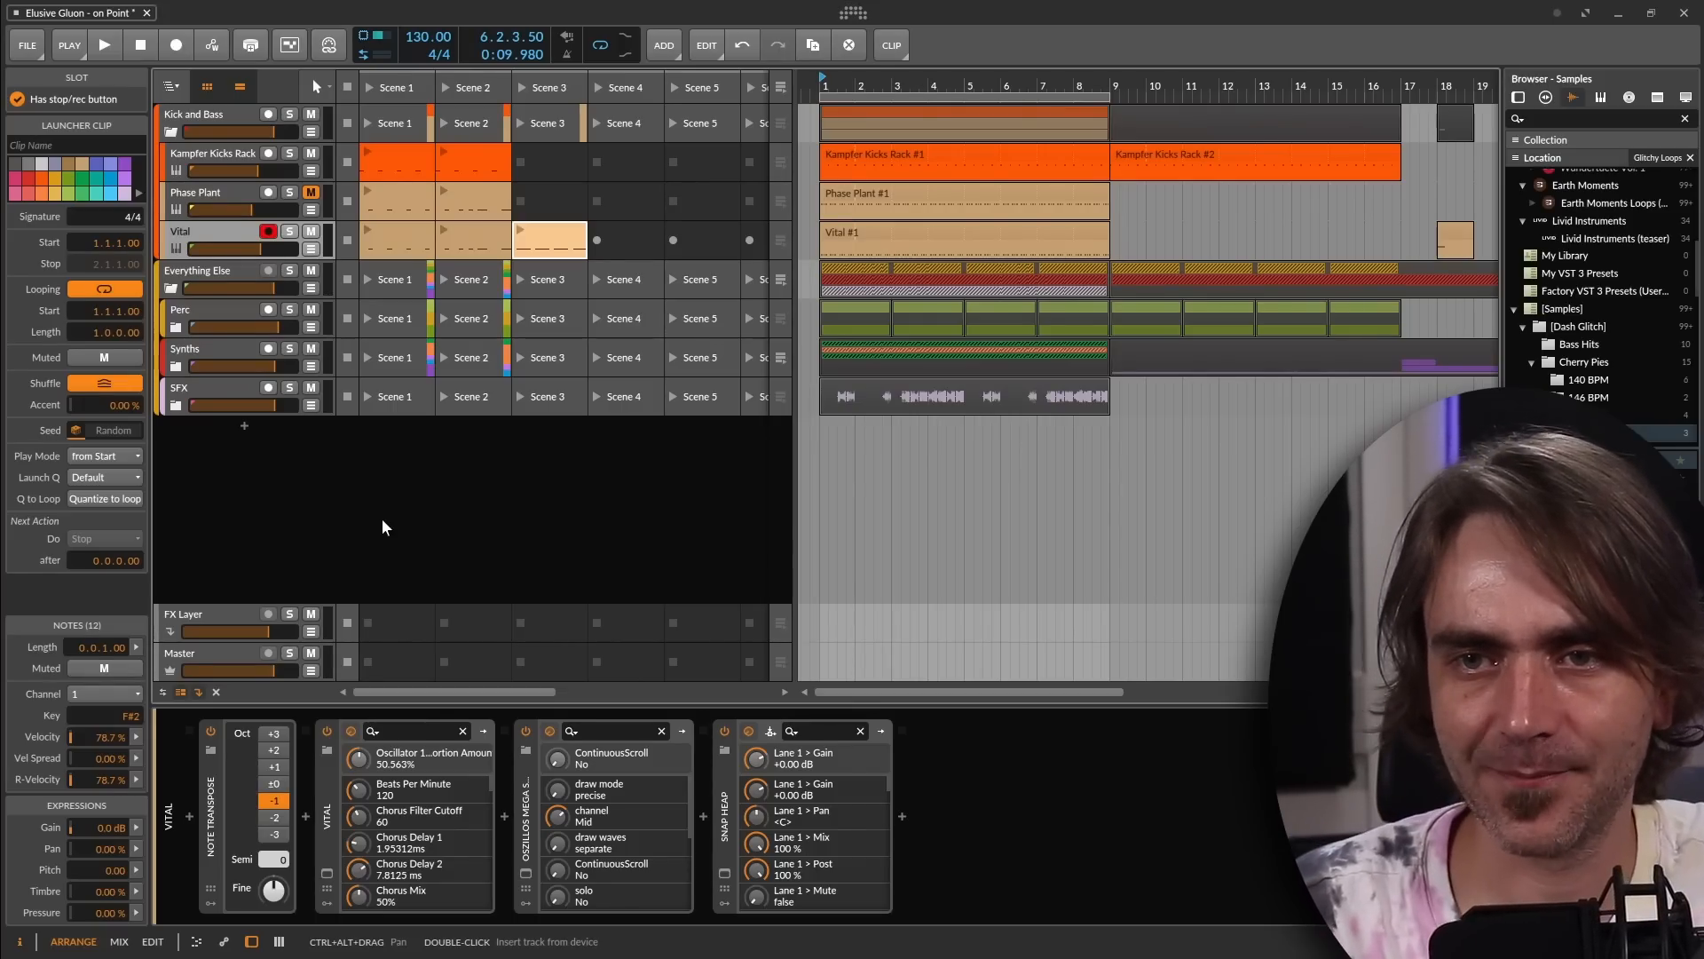
Review the Vital-bounce-2 wavetable and its display options in Vital's wavetable editor, and close the synth window
left_click(327, 874)
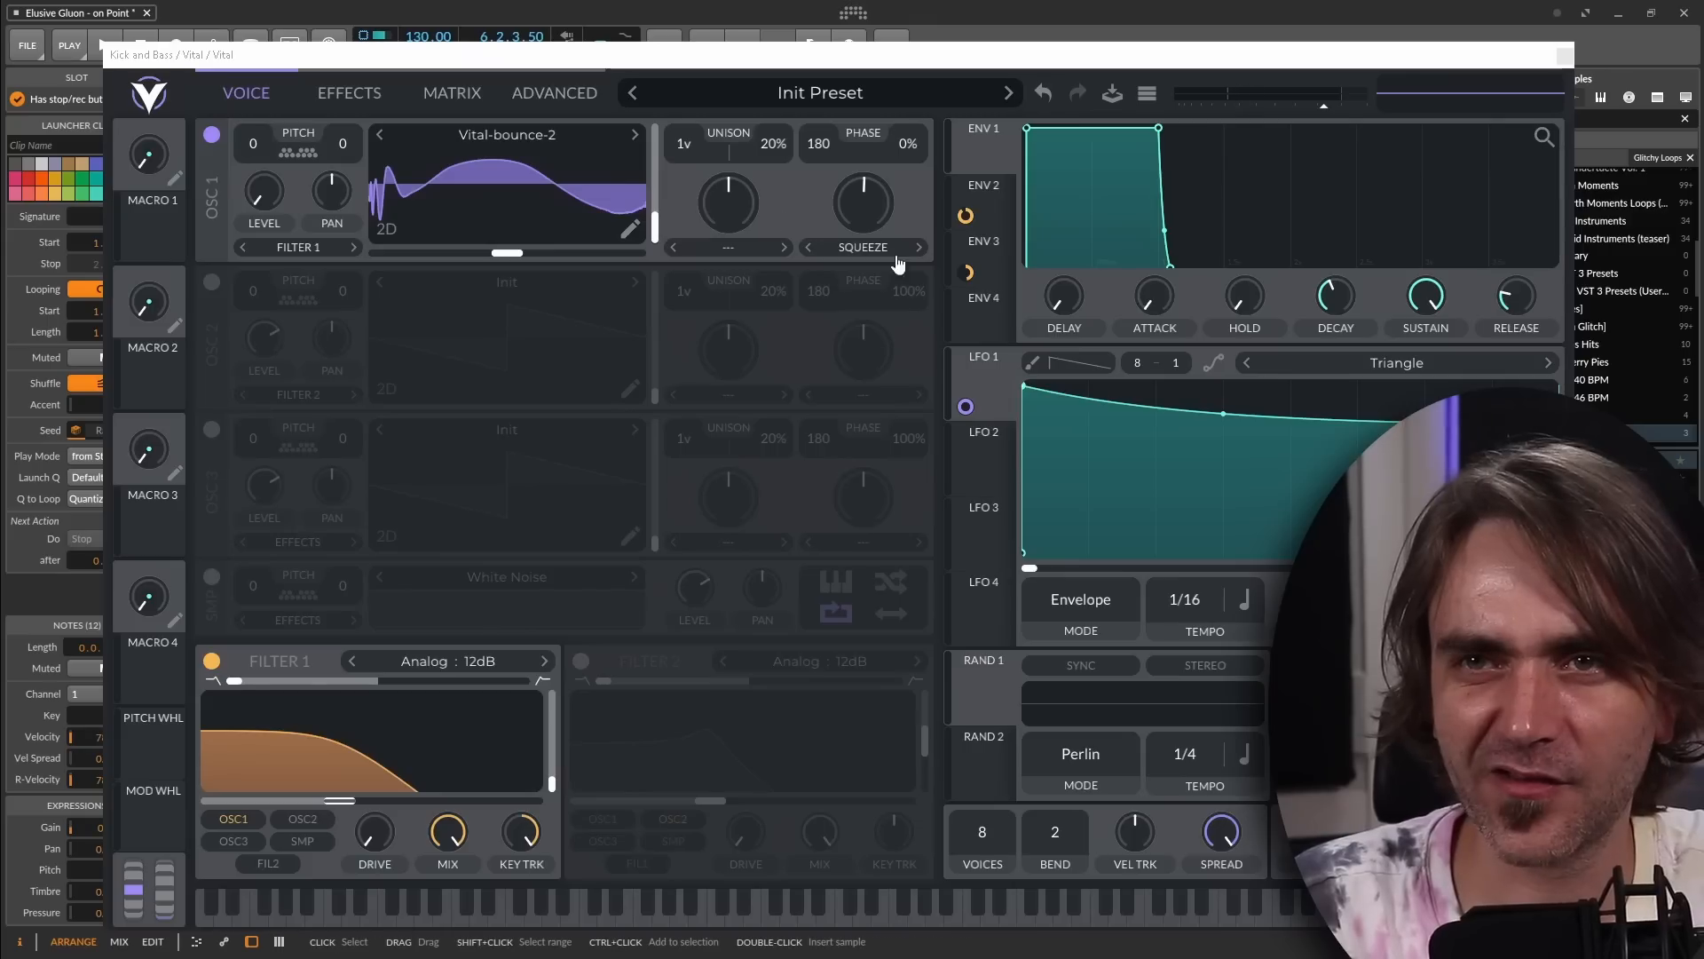
left_click(629, 231)
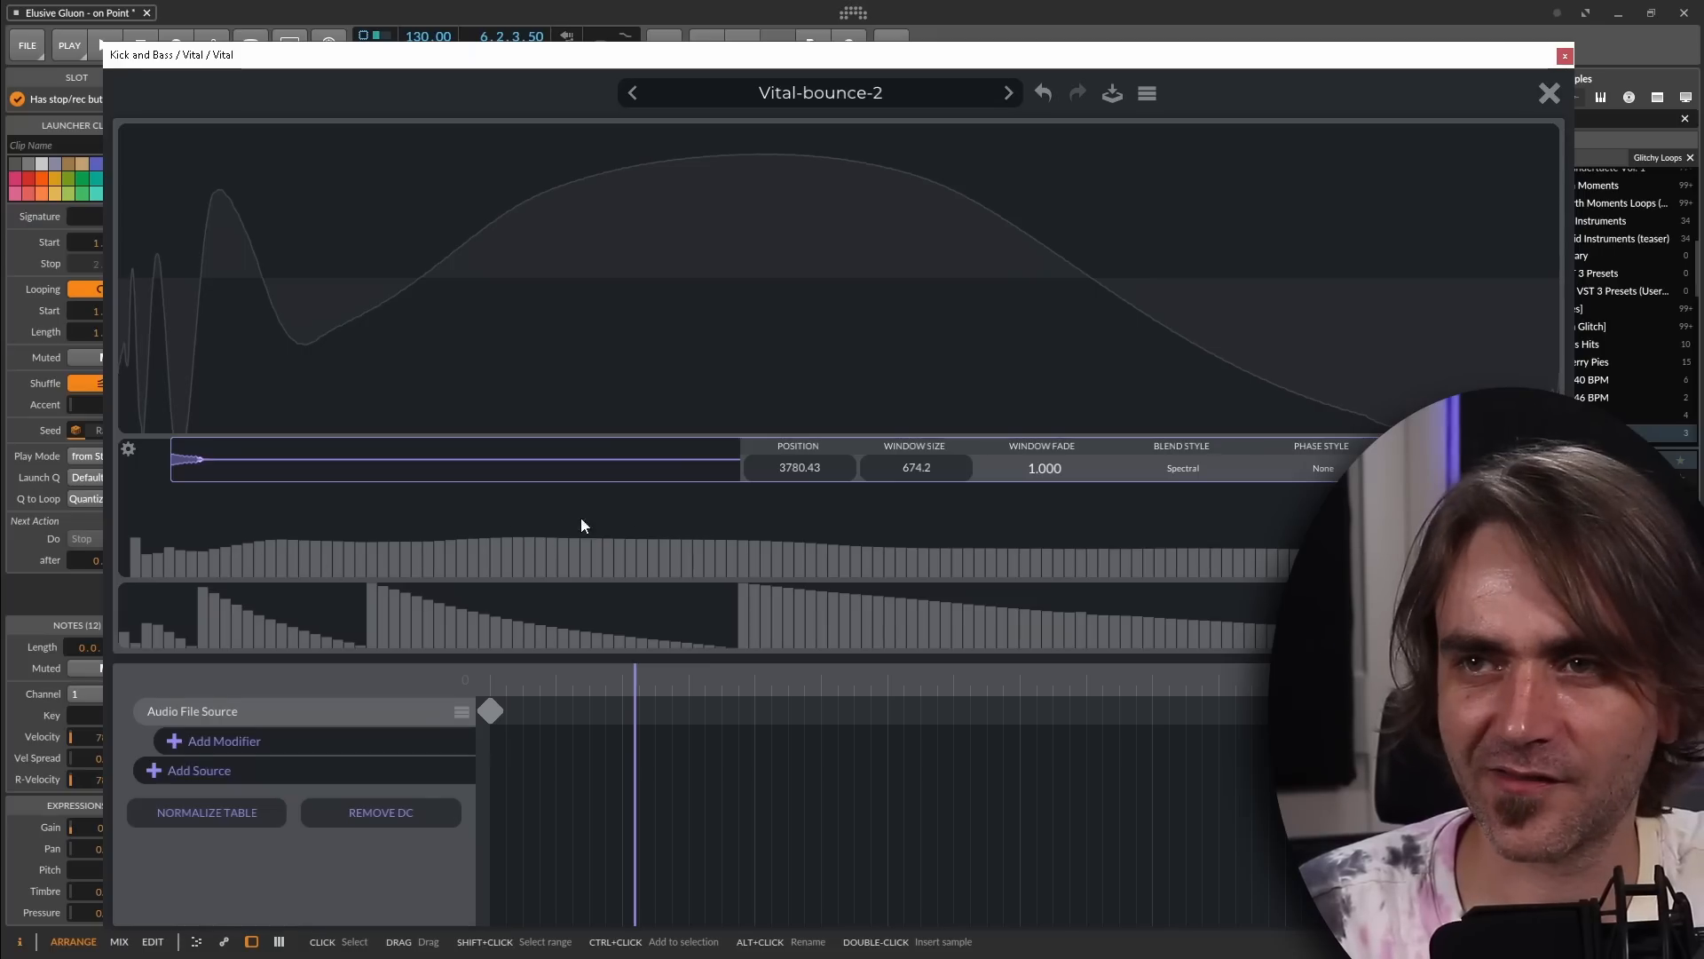
left_click(129, 449)
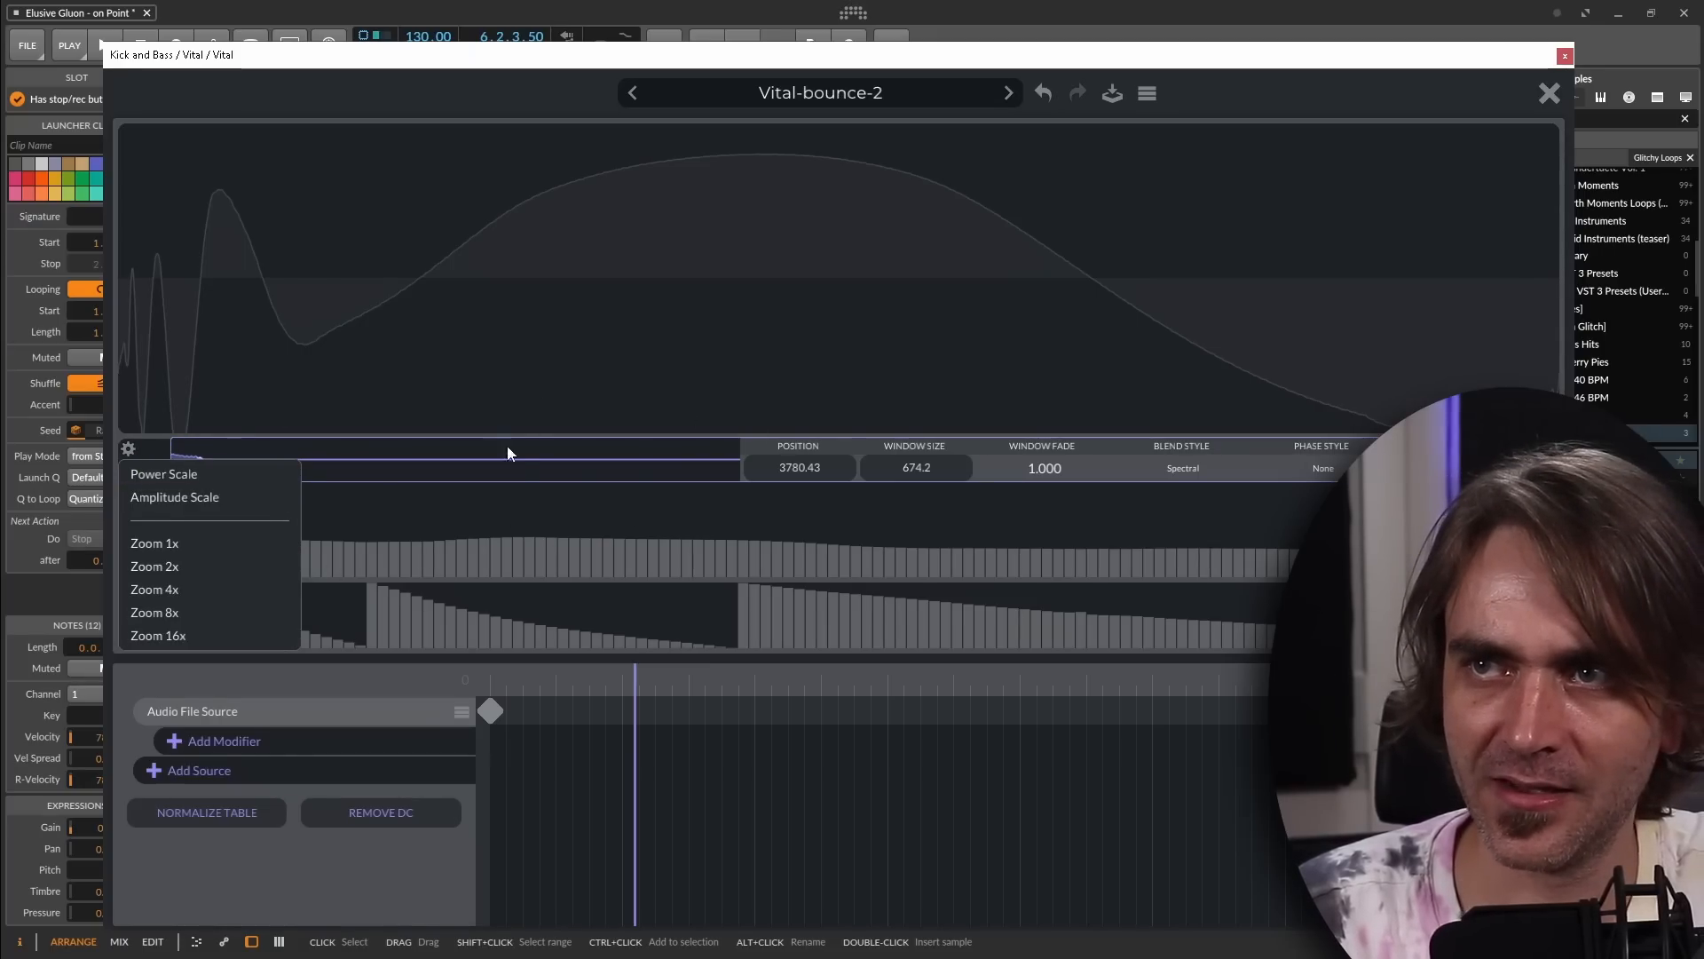
left_click(233, 918)
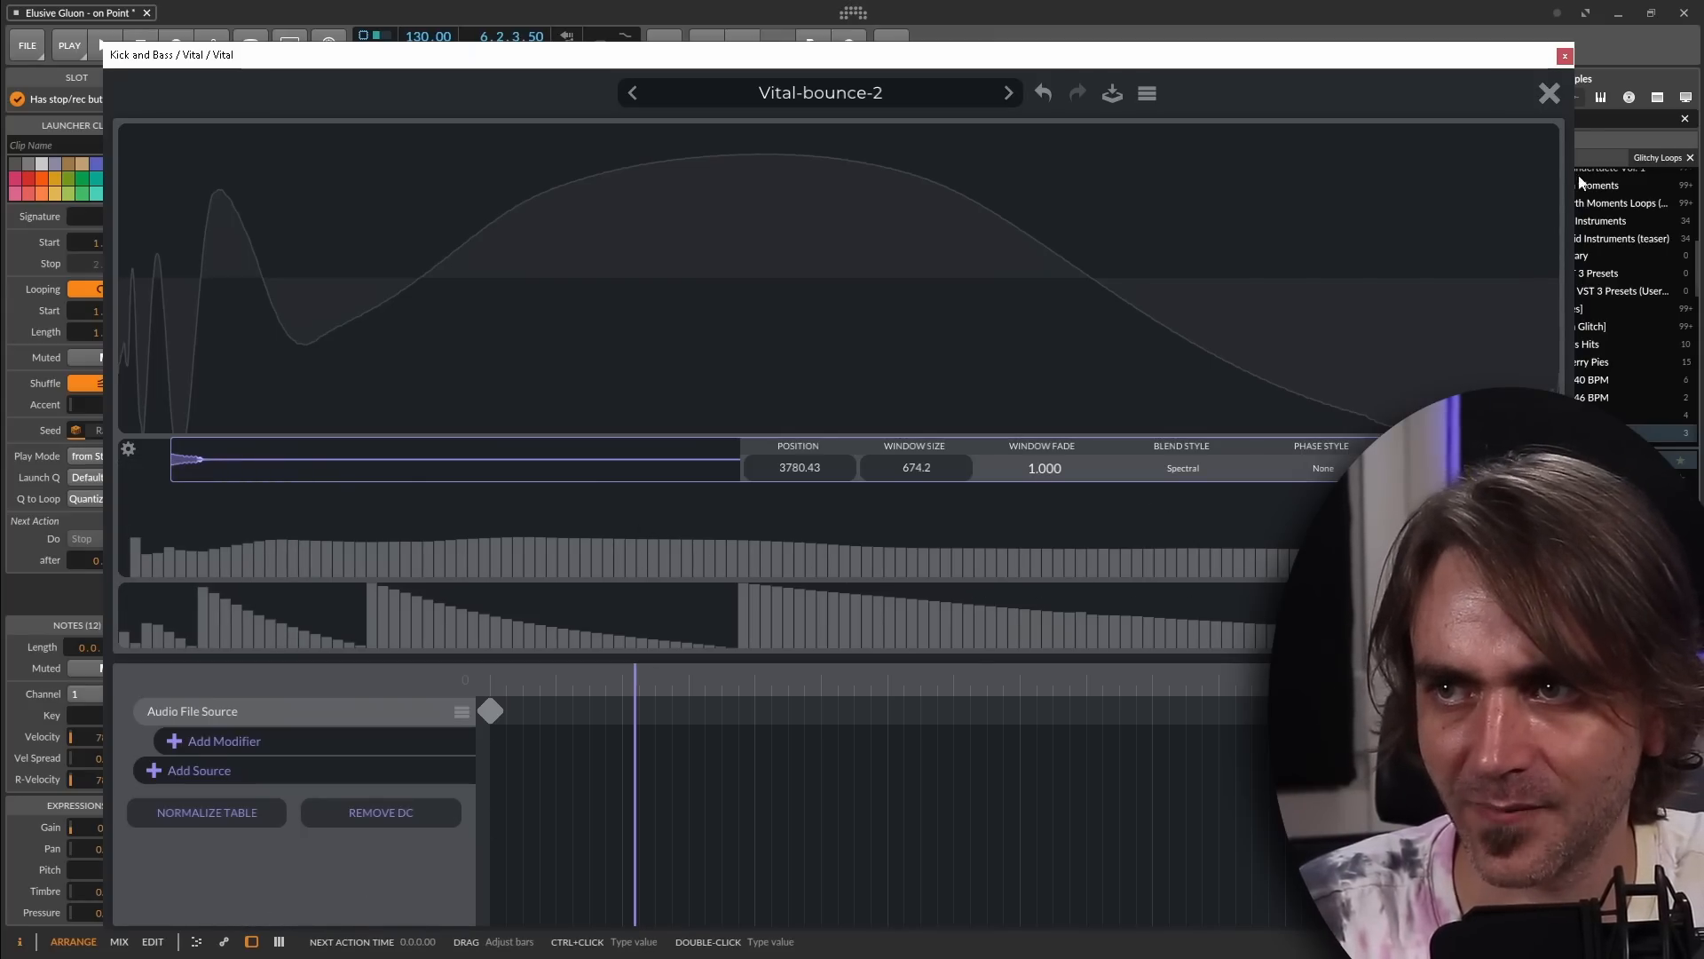
left_click(1549, 92)
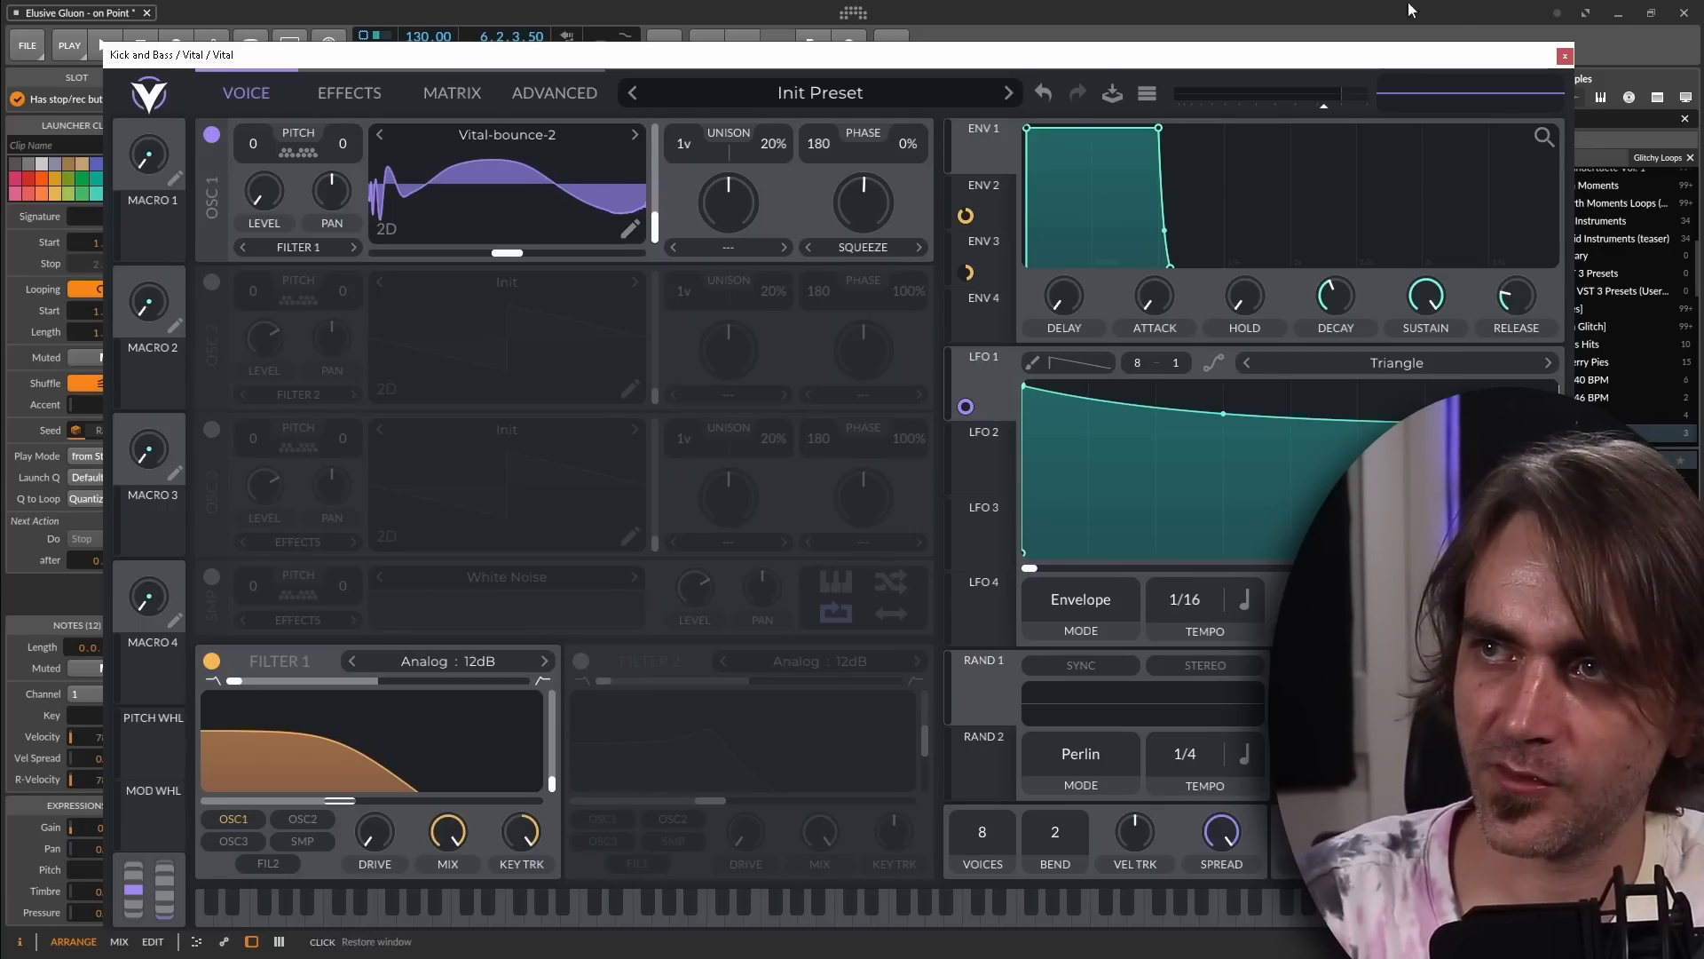
left_click(1565, 56)
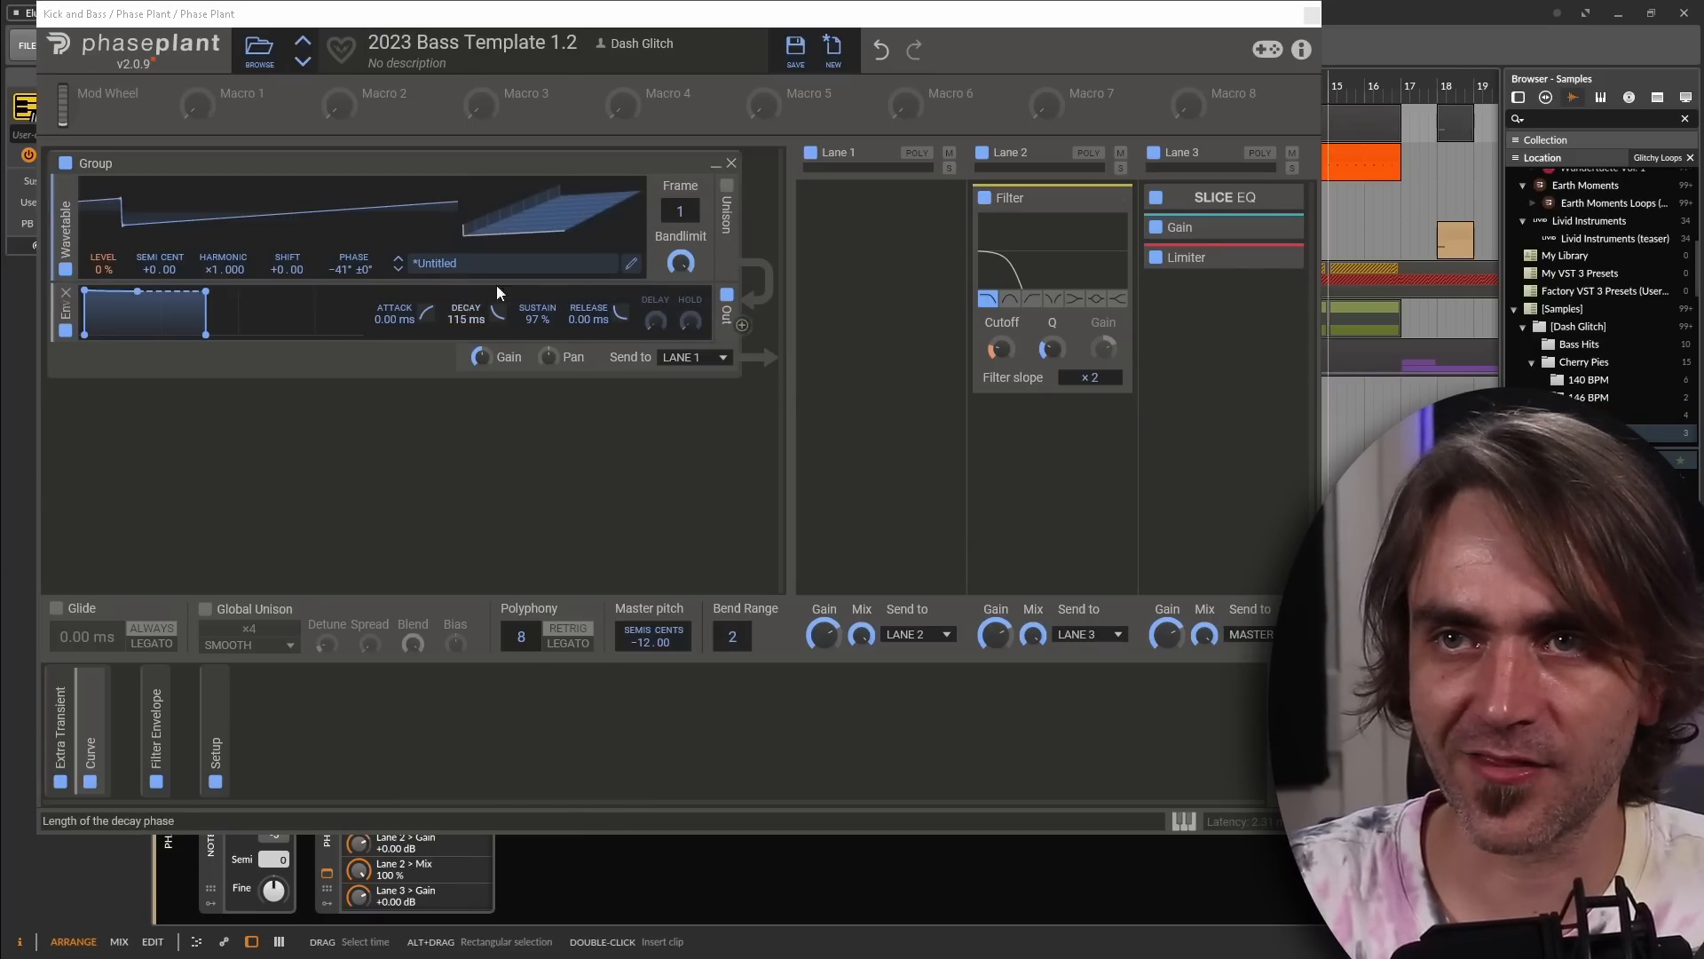
Open Phase Plant's saw wavetable in the Wavetable Editor and add the Disperse effect to it
left_click(630, 266)
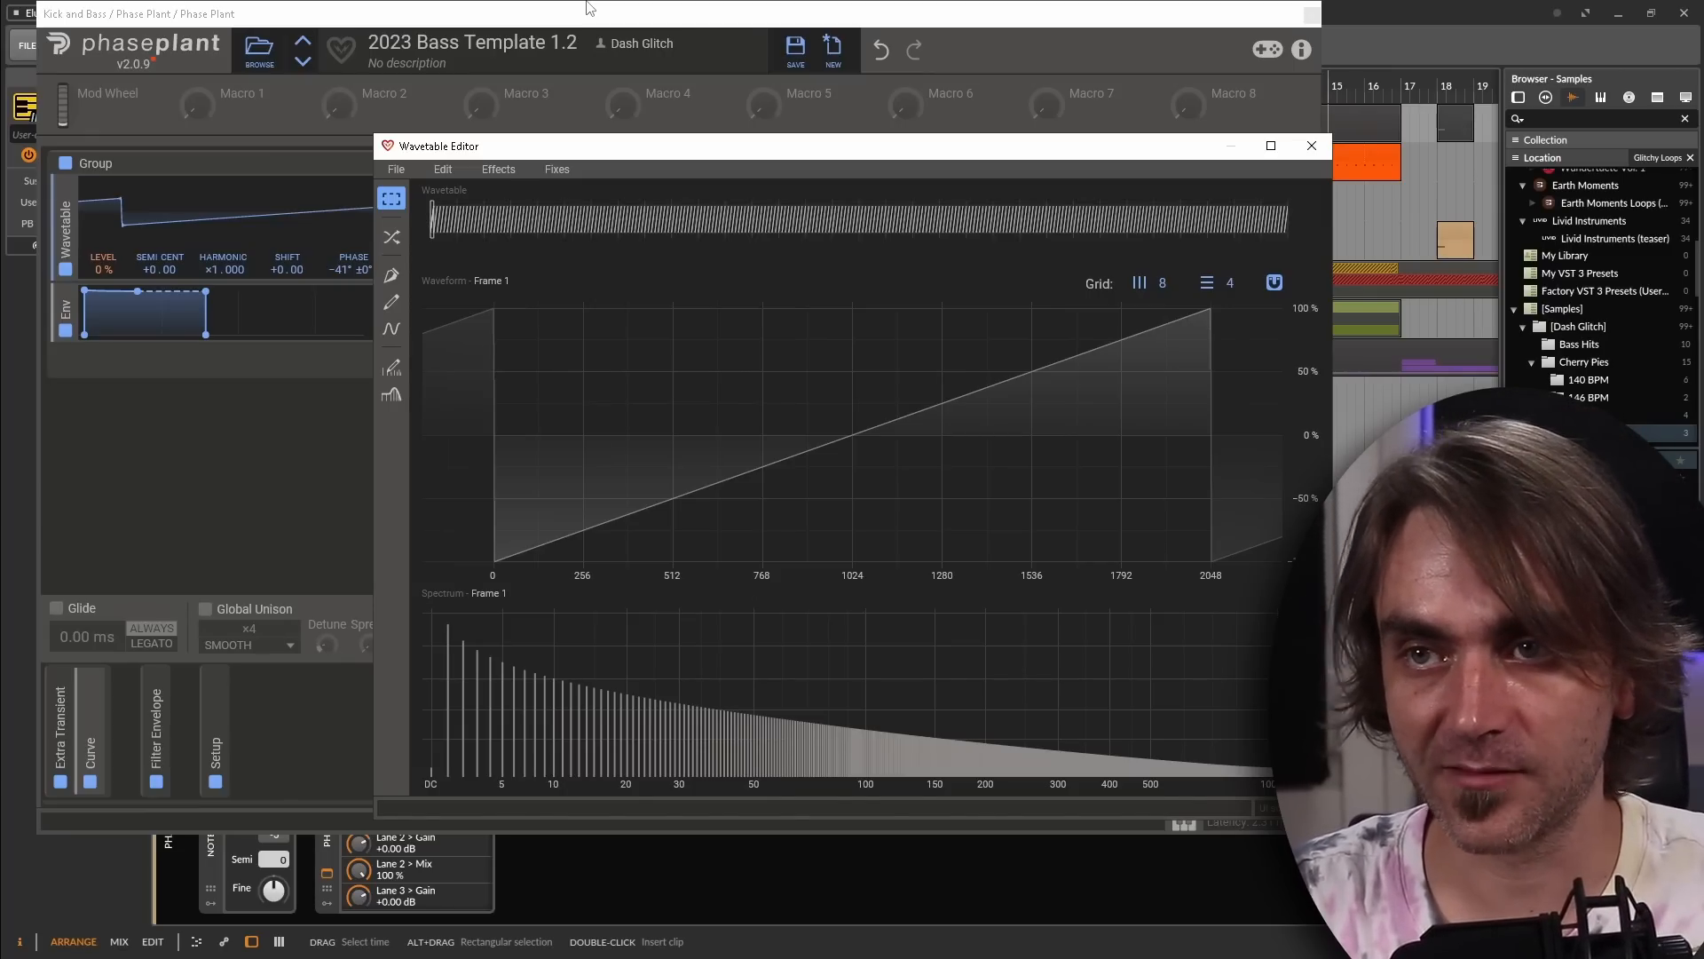
left_click(498, 169)
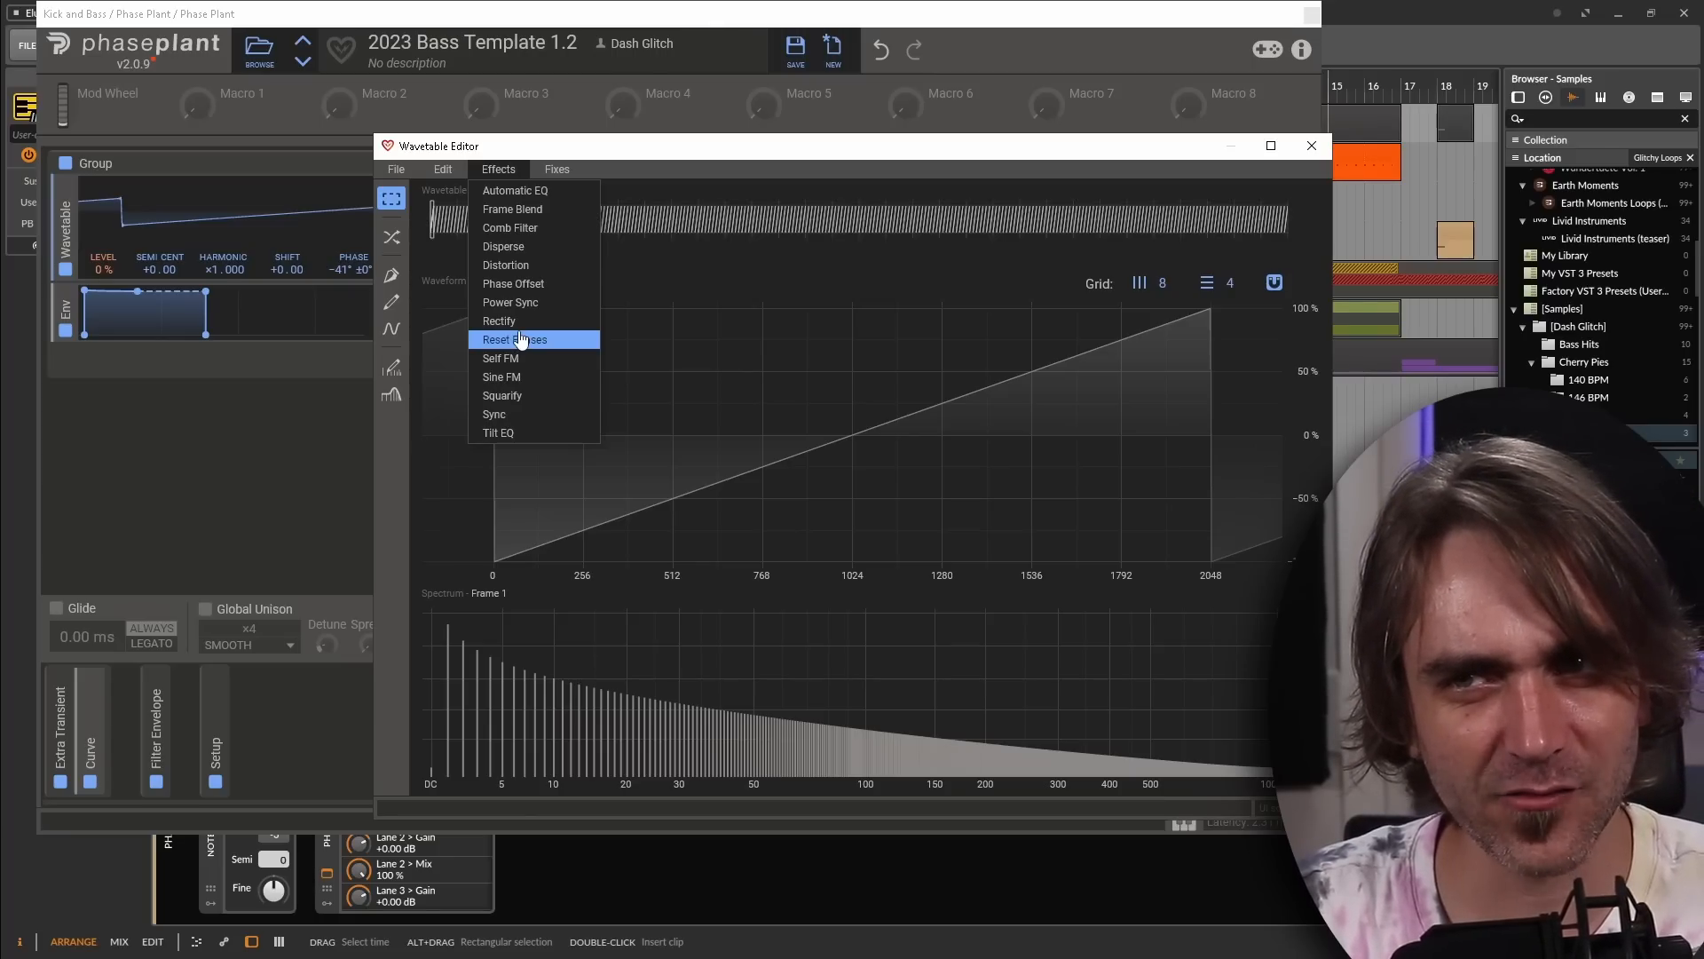
left_click(498, 248)
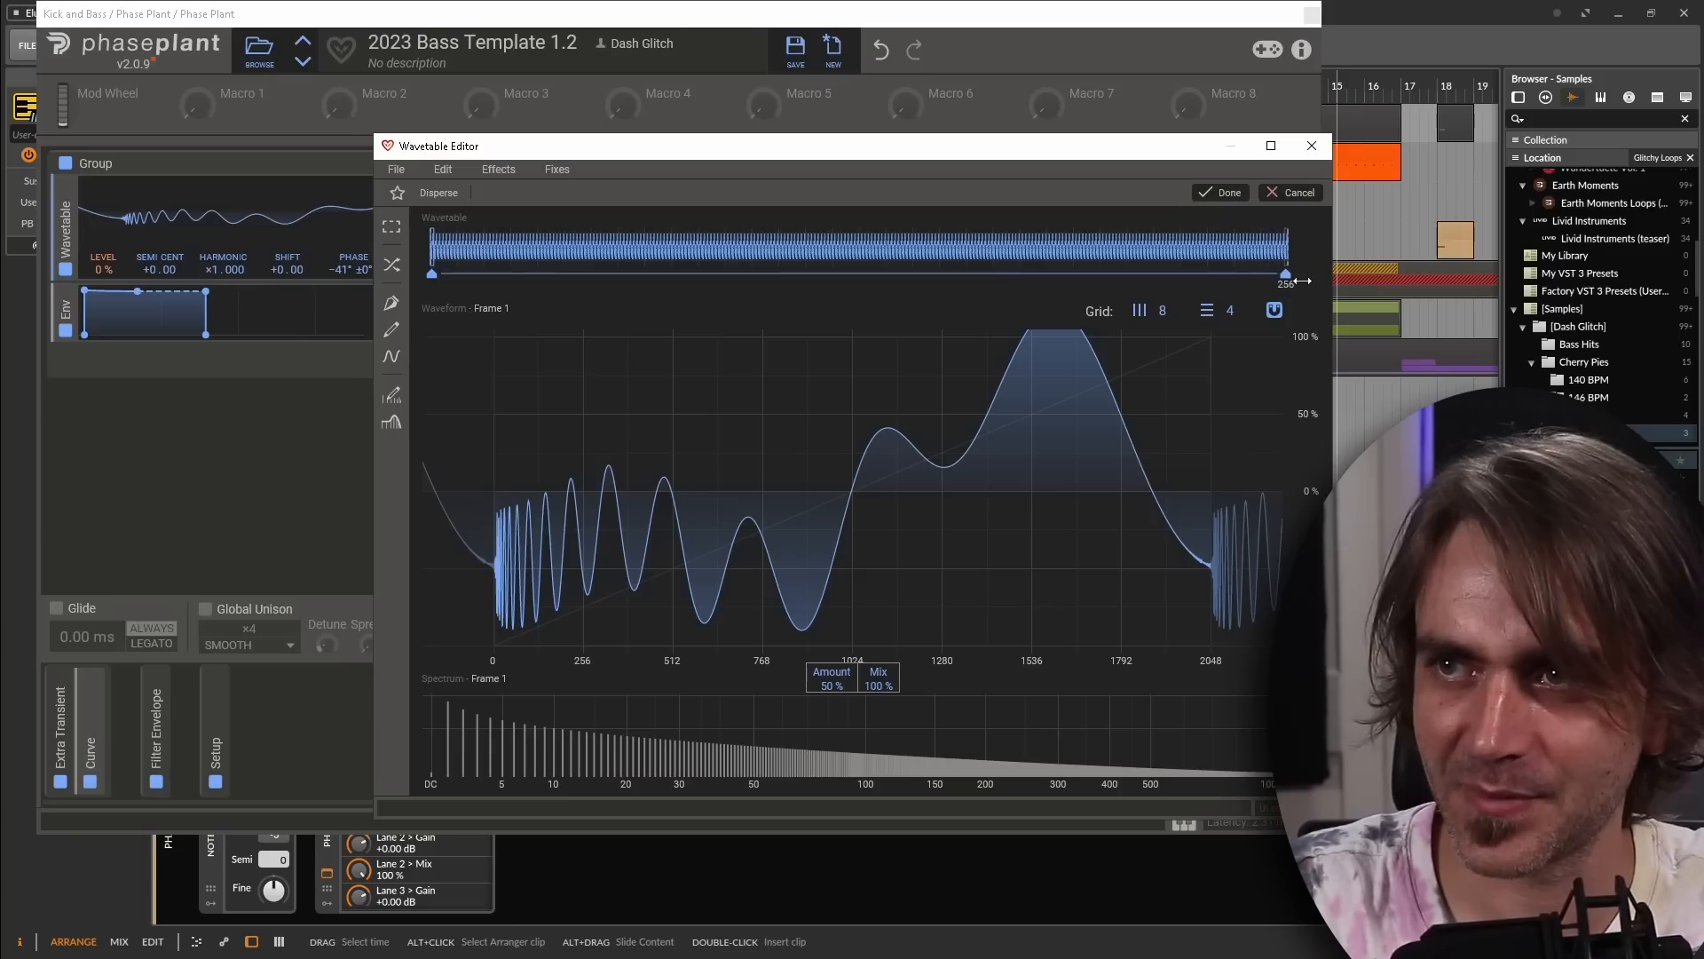
Set the Disperse amount to 16% at frame 1 and 100% at frame 256 of the wavetable
left_click(1284, 258)
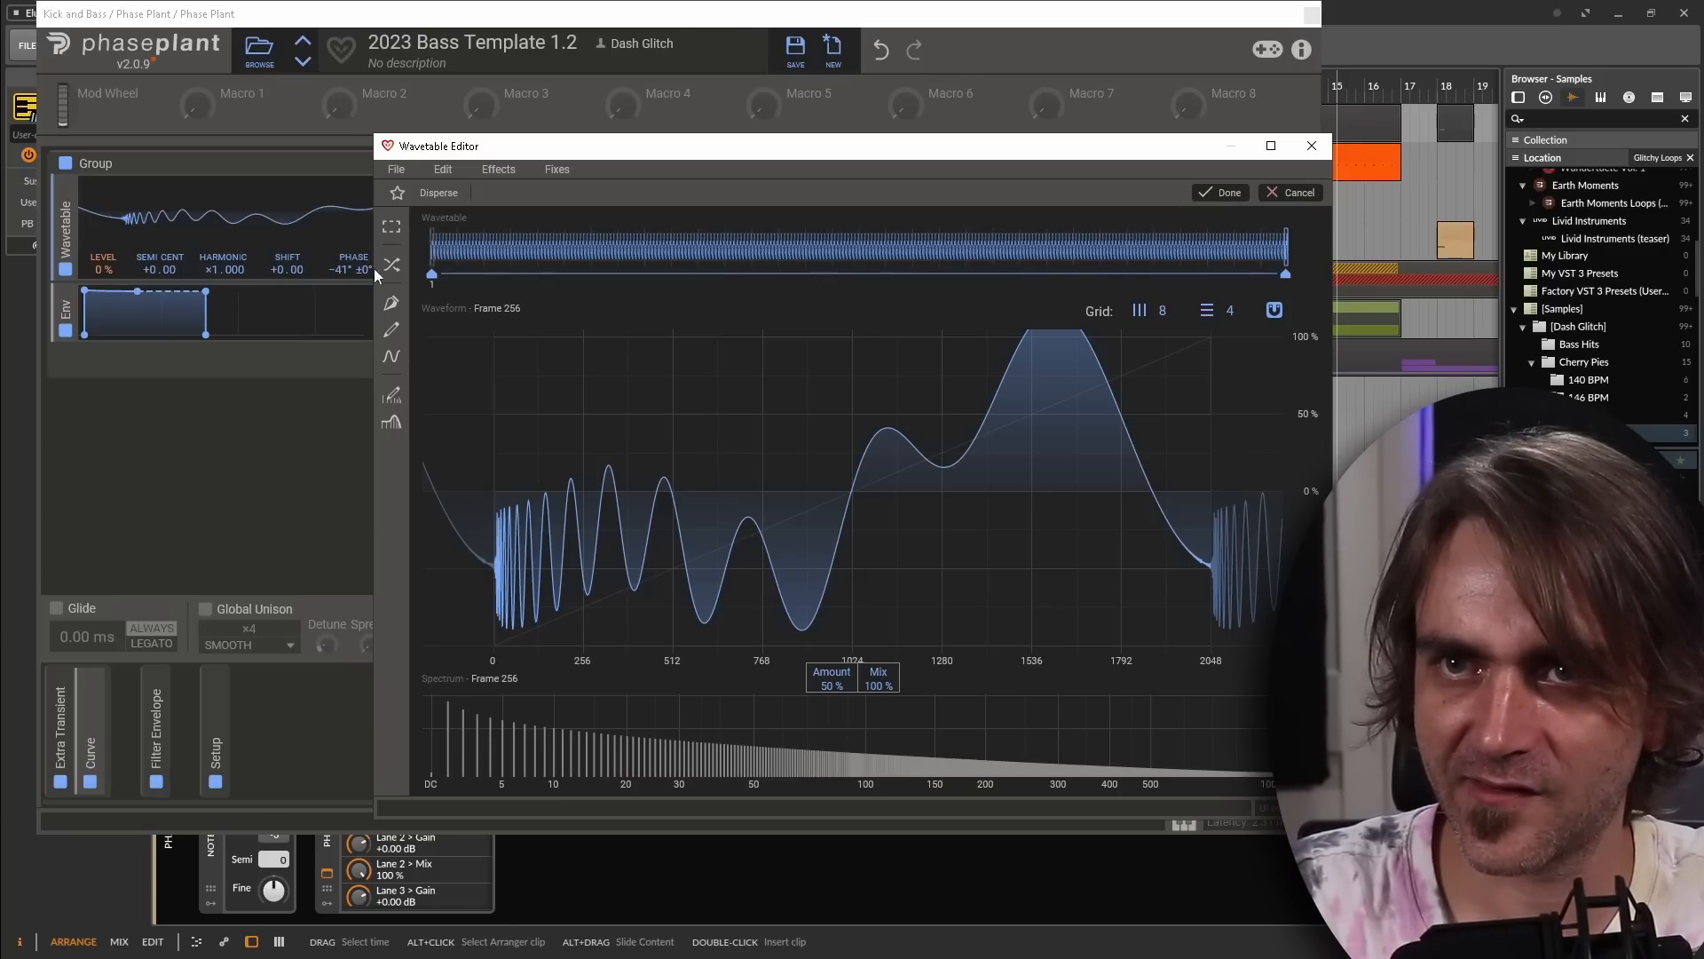
left_click(432, 260)
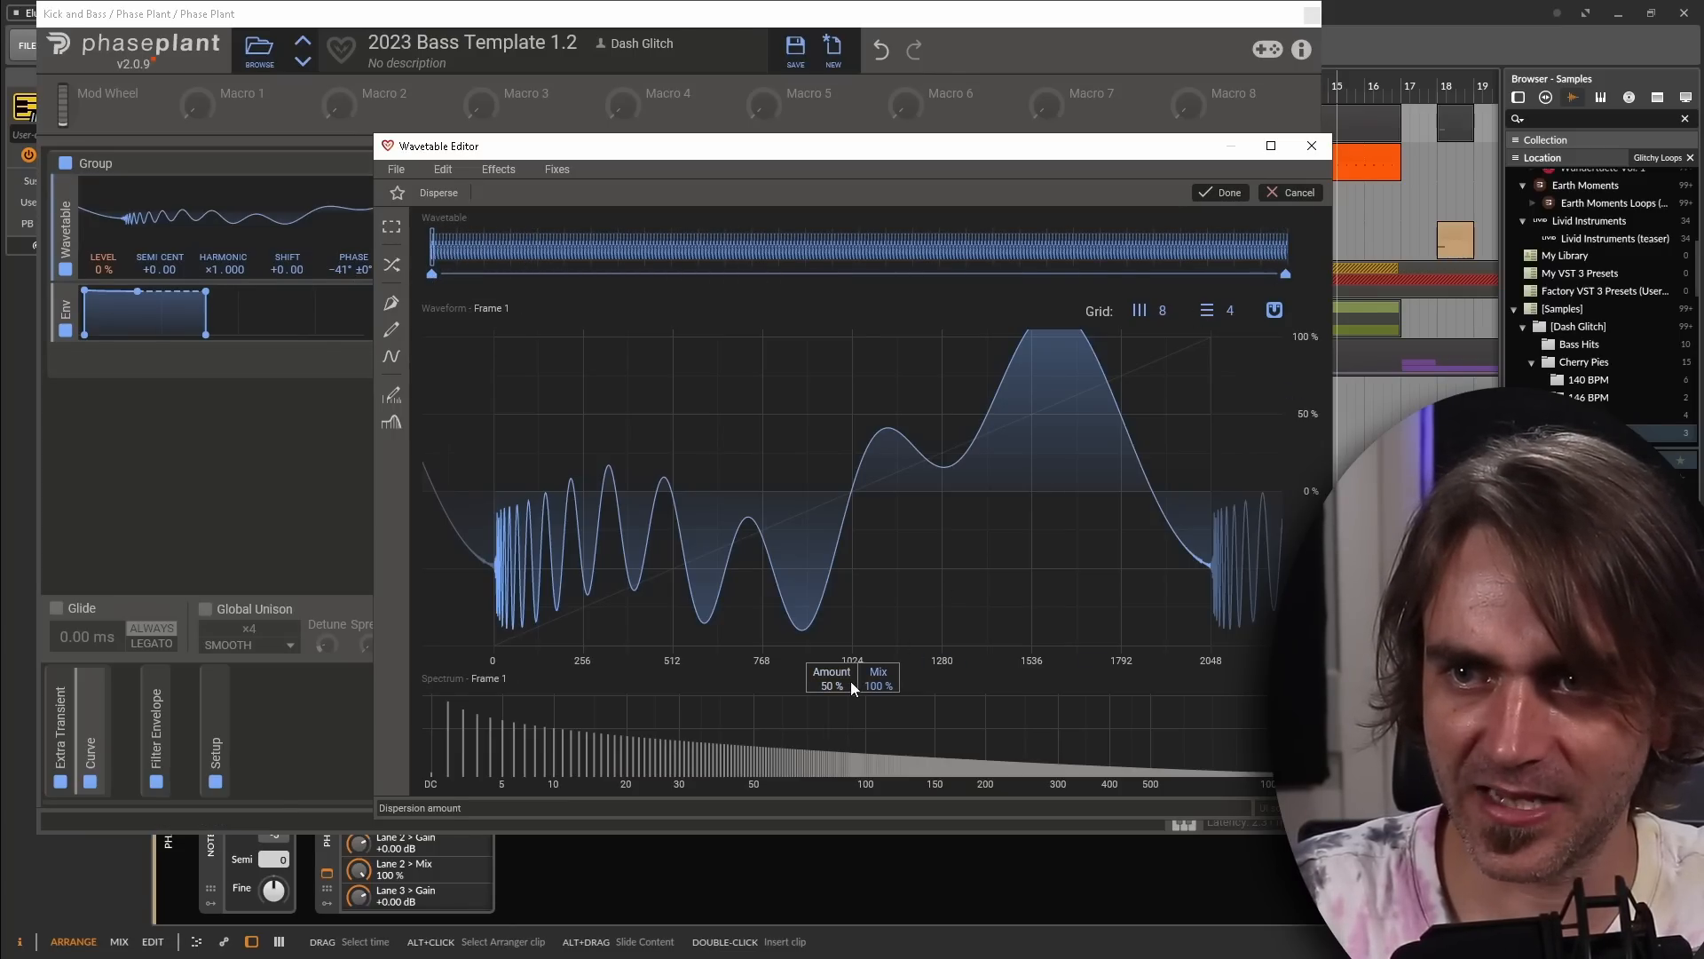
left_click_drag(852, 684, 852, 741)
left_click(1285, 244)
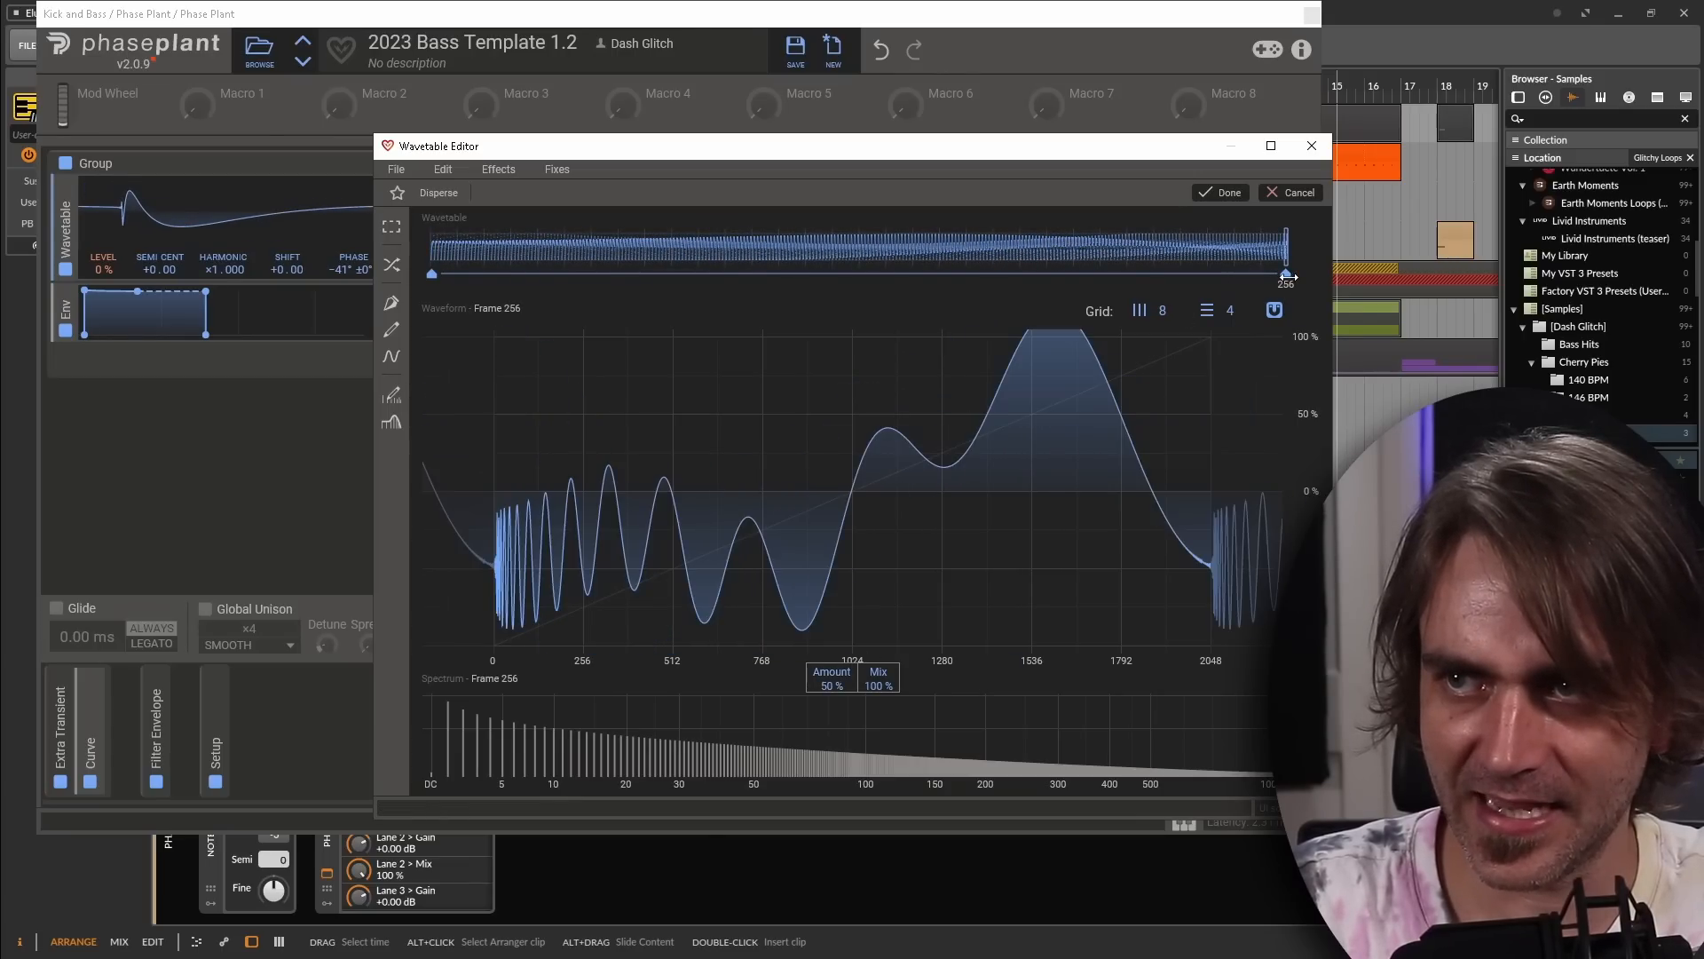
left_click_drag(834, 679, 835, 525)
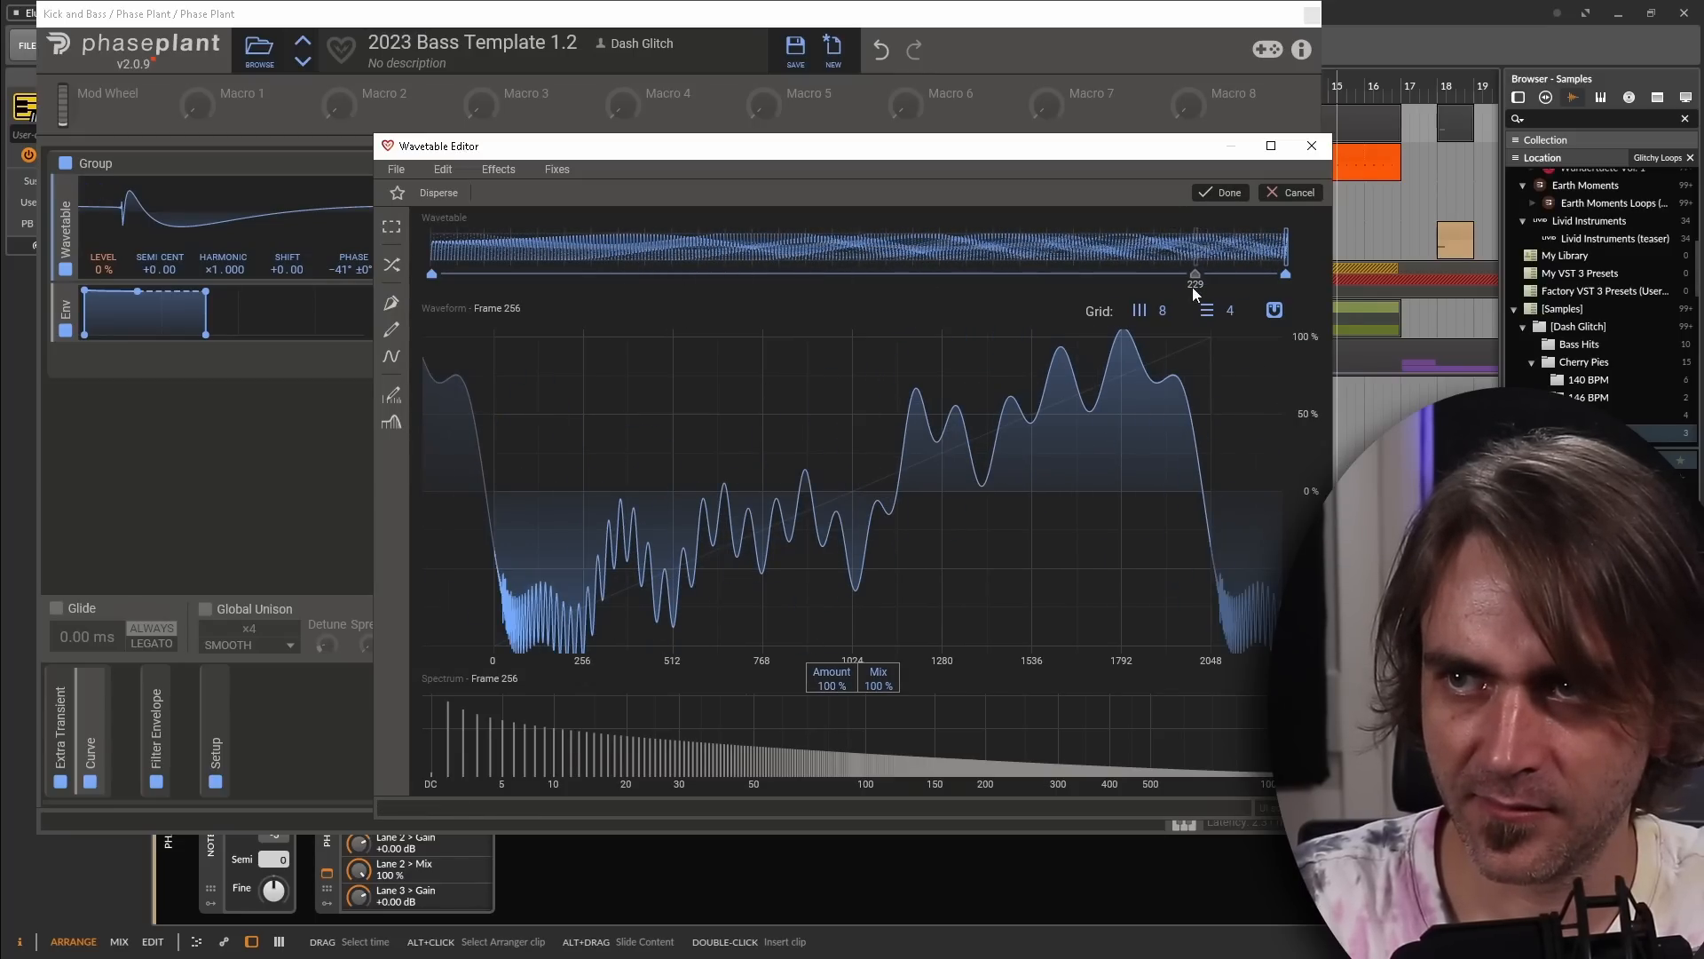
mouse_move(681, 264)
left_mouse_down()
mouse_move(414, 264)
mouse_move(1286, 280)
mouse_move(710, 305)
mouse_move(514, 304)
mouse_move(520, 278)
mouse_move(852, 293)
mouse_move(415, 284)
left_mouse_up()
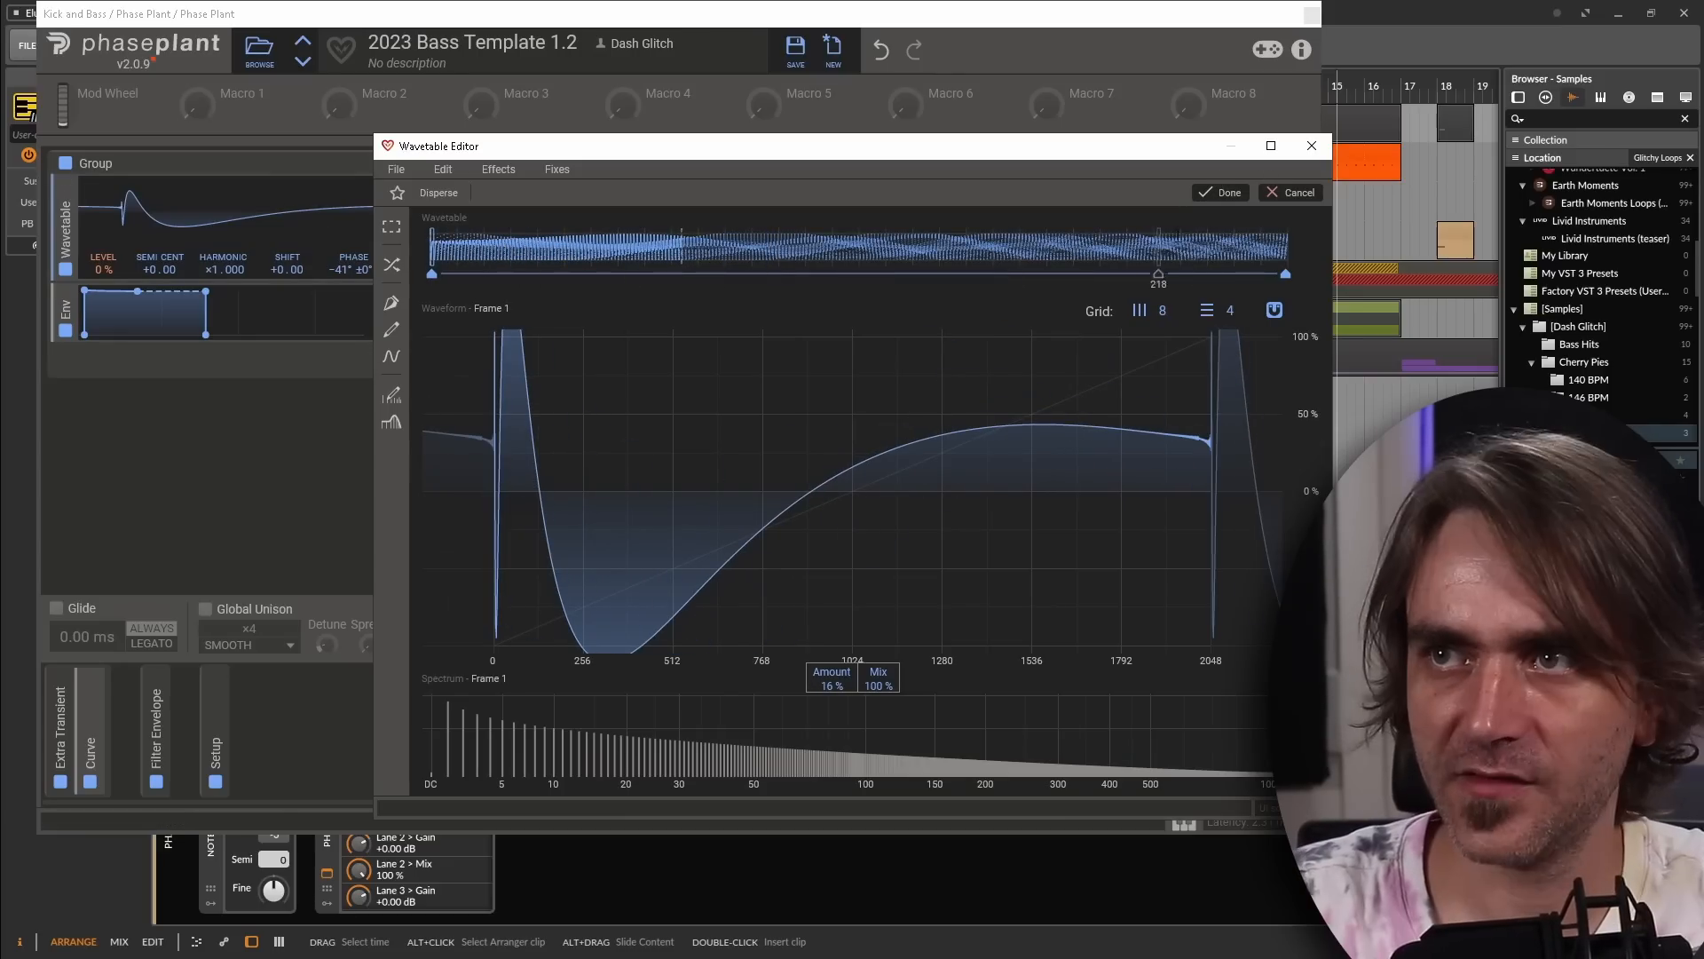
Apply the Disperse effect to the wavetable and close the Wavetable Editor
left_click(1209, 193)
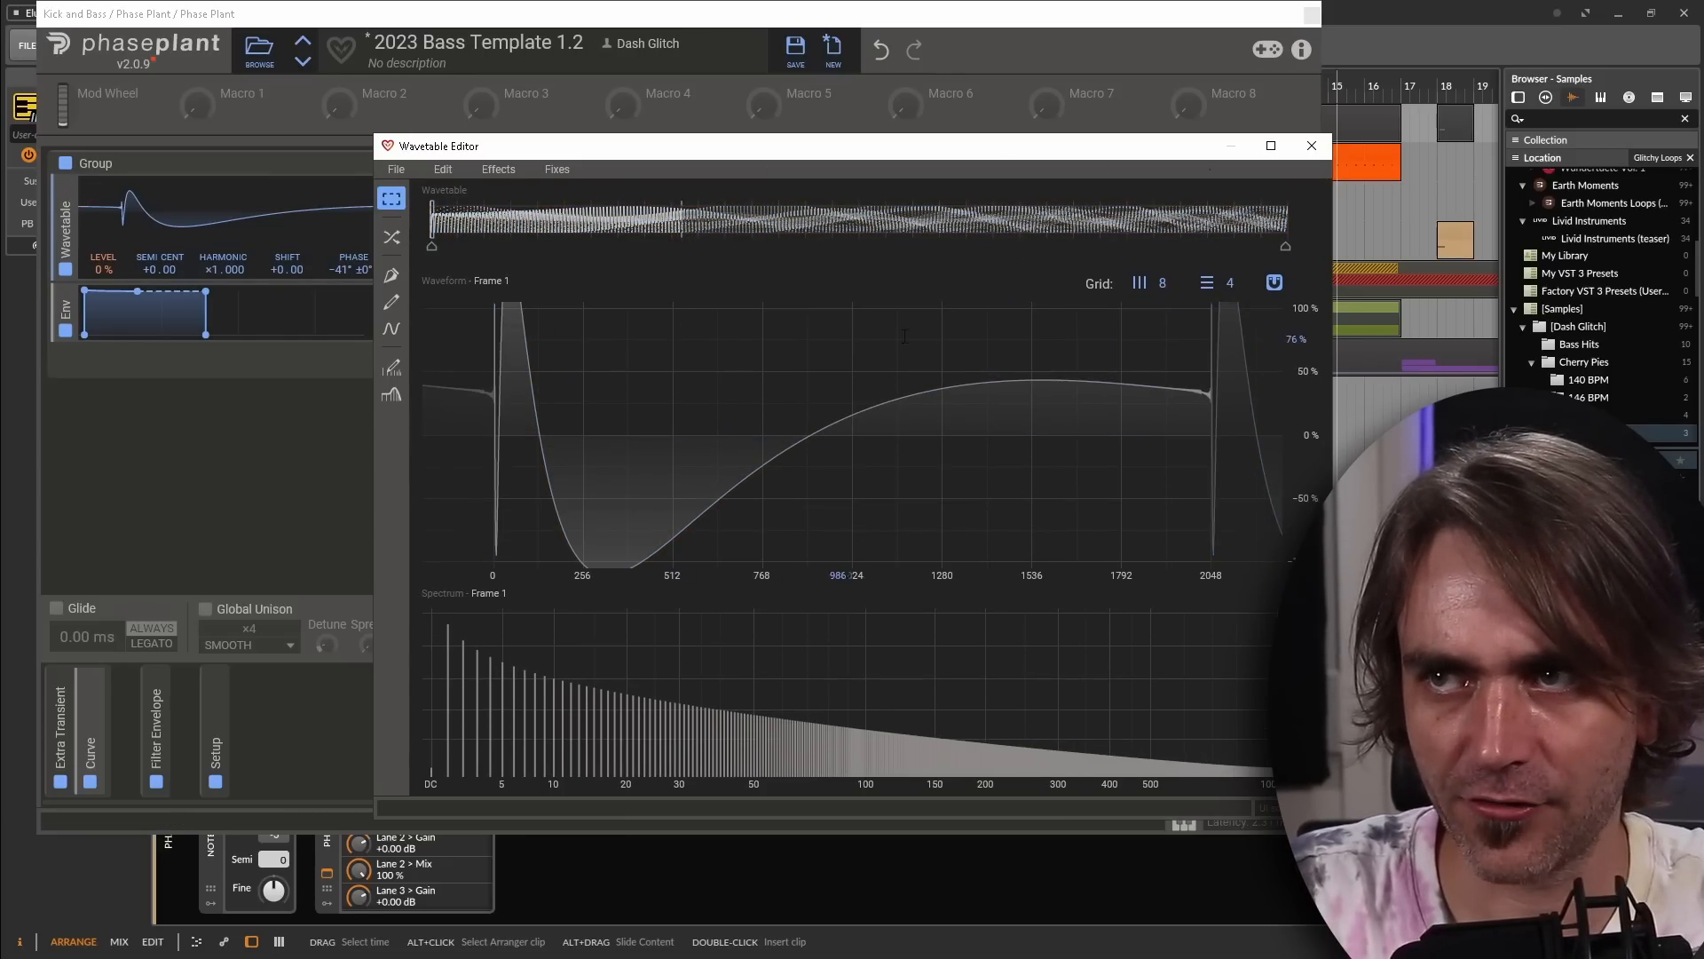
left_click(1312, 145)
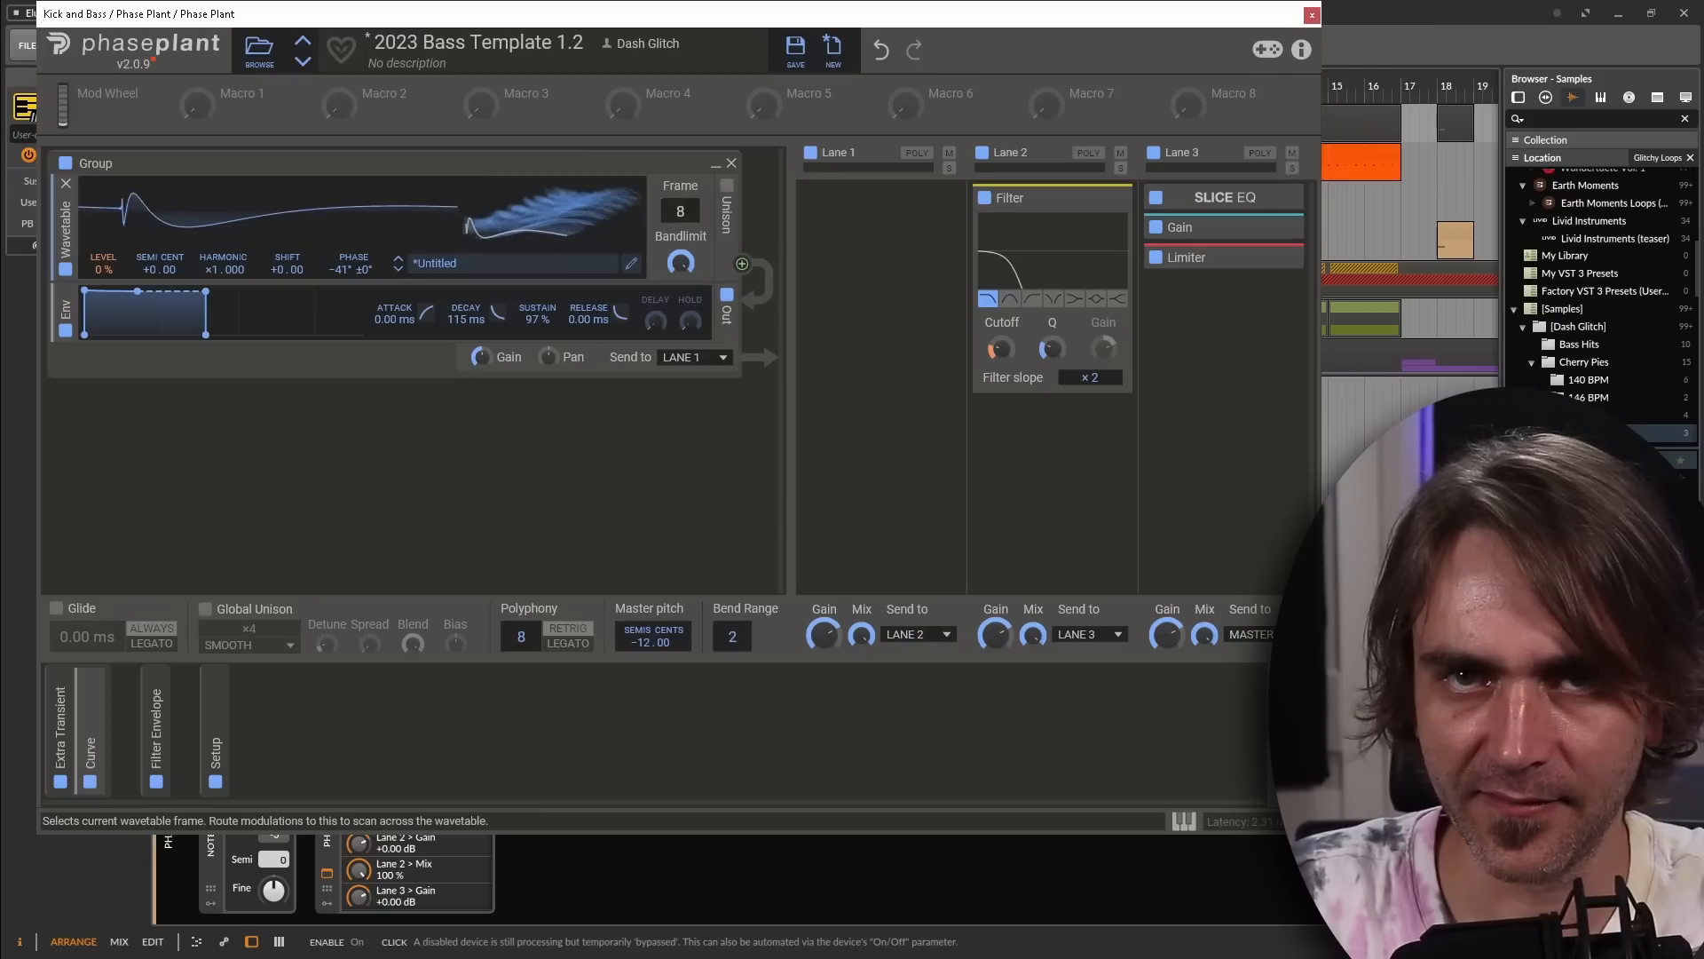
Scan Phase Plant's wavetable up to frame 110 during playback and reset the oscillator's phase to 0°
mouse_move(685, 207)
left_mouse_down()
mouse_move(685, 169)
mouse_move(685, 207)
left_mouse_up()
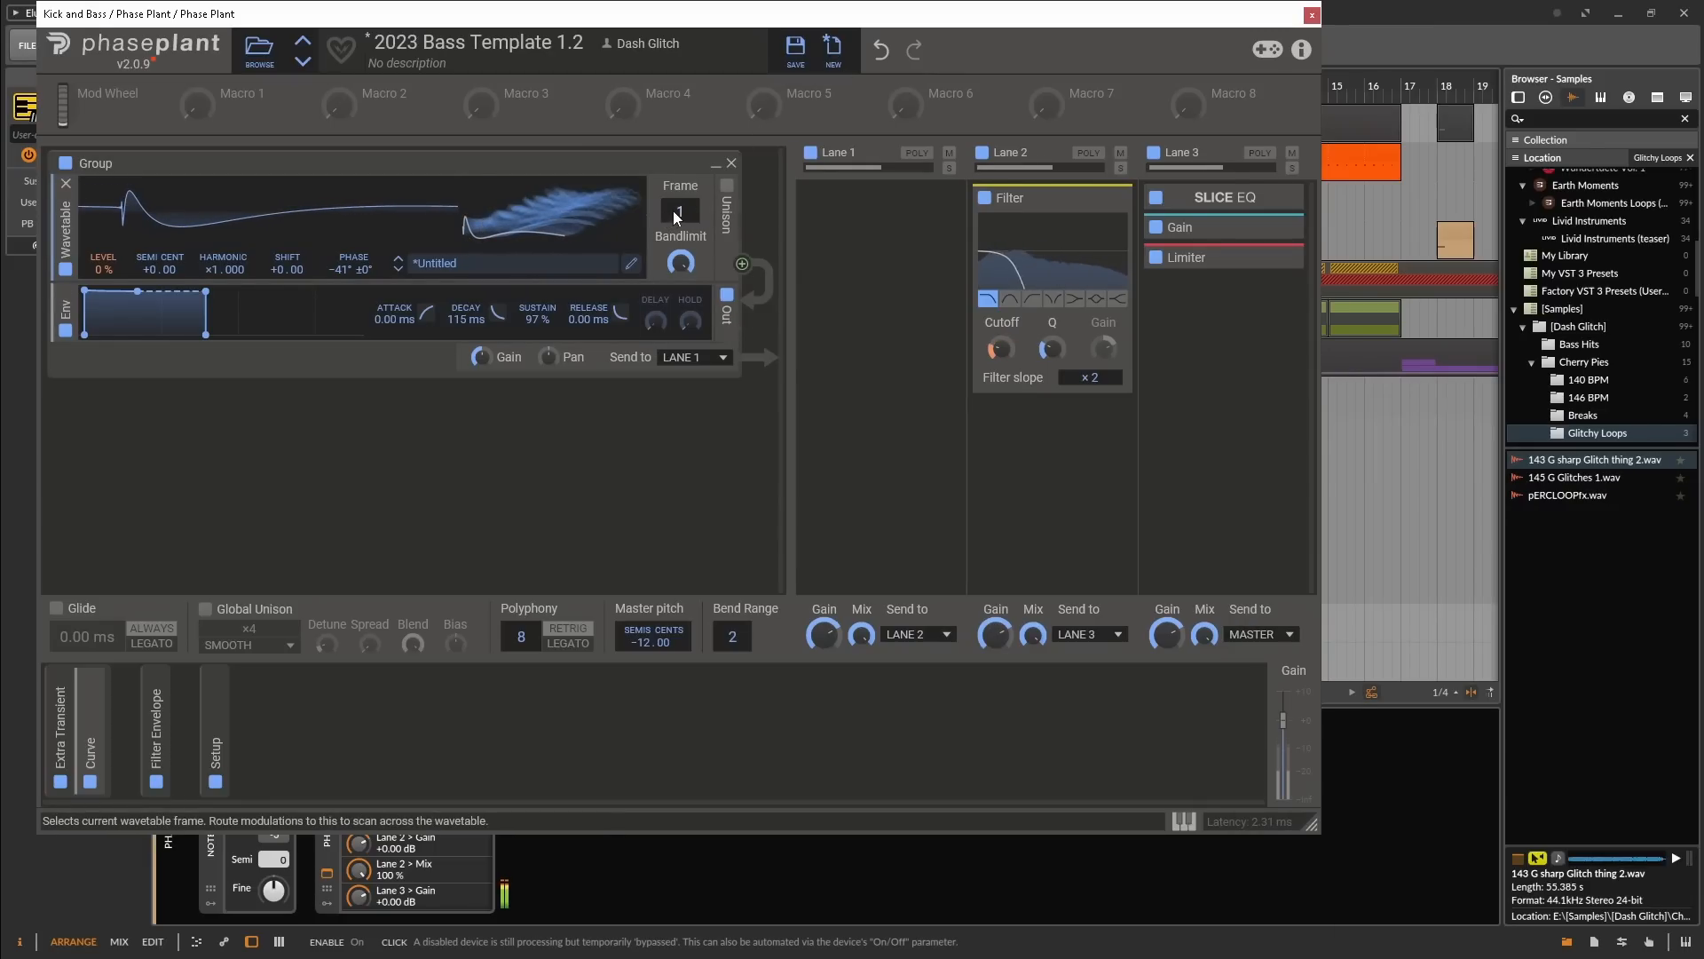
mouse_move(674, 212)
left_mouse_down()
mouse_move(675, 165)
mouse_move(674, 245)
mouse_move(671, 188)
left_mouse_up()
double_click(348, 269)
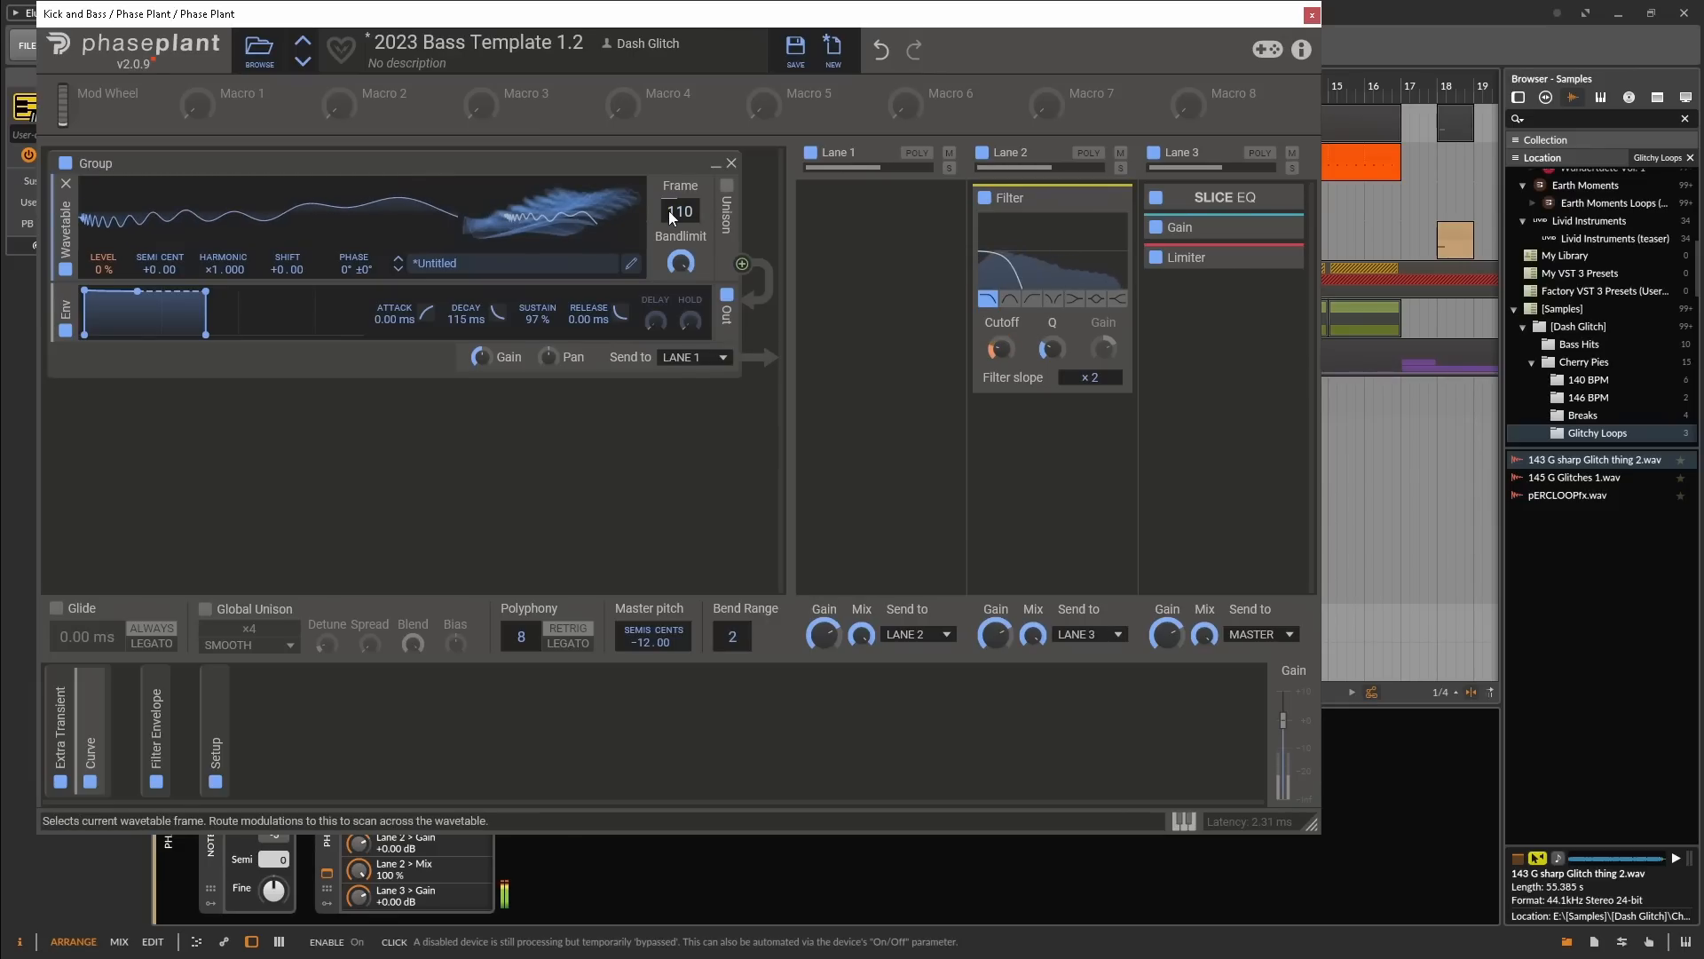
Select the Phase Plant track and add a Snap Heap with the LFOtool2.0 preset after the Limiter in Lane 3
left_click_drag(513, 16, 728, 68)
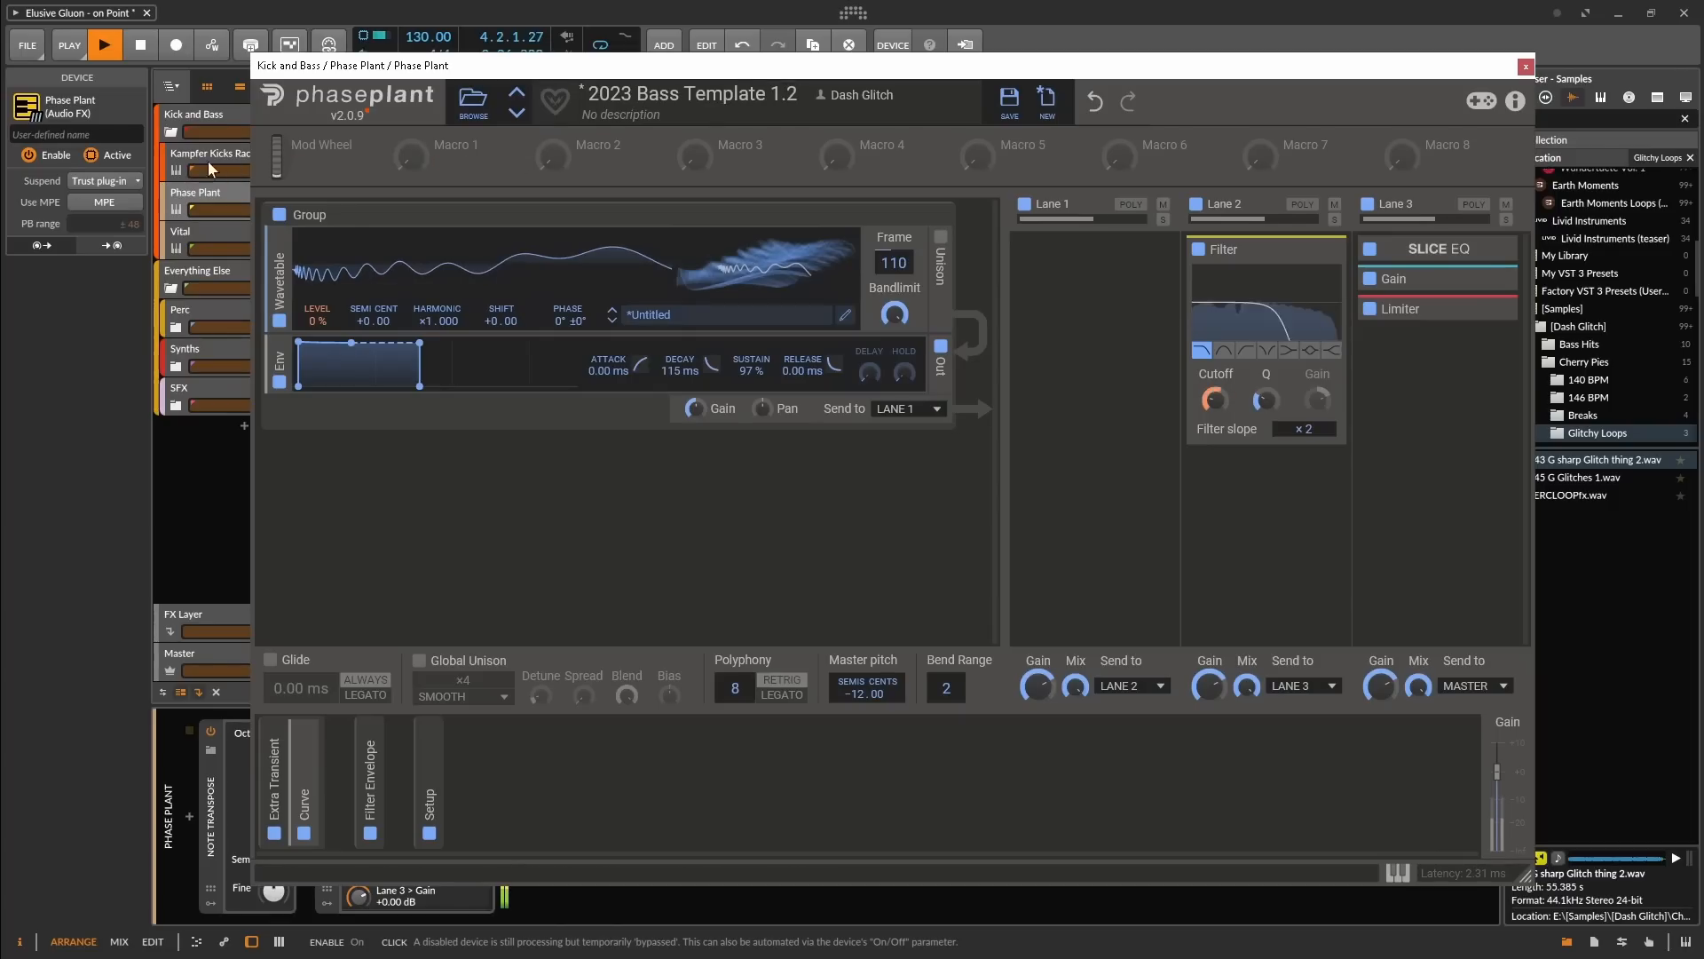
left_click(196, 192)
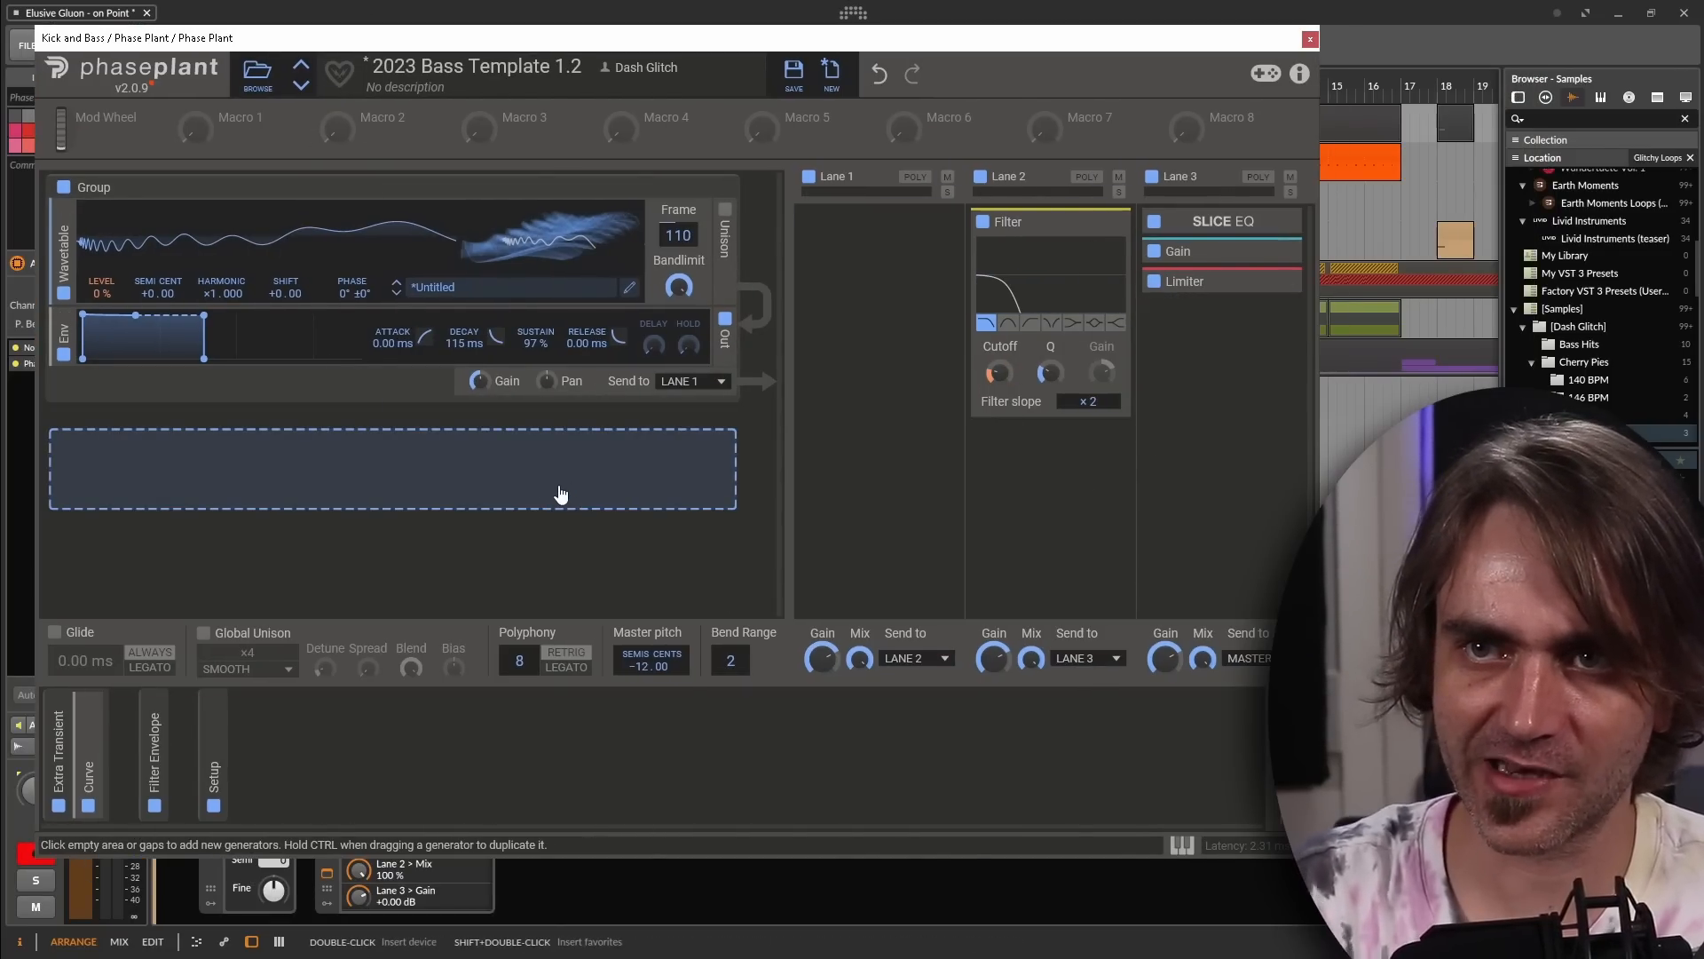
left_click(1209, 389)
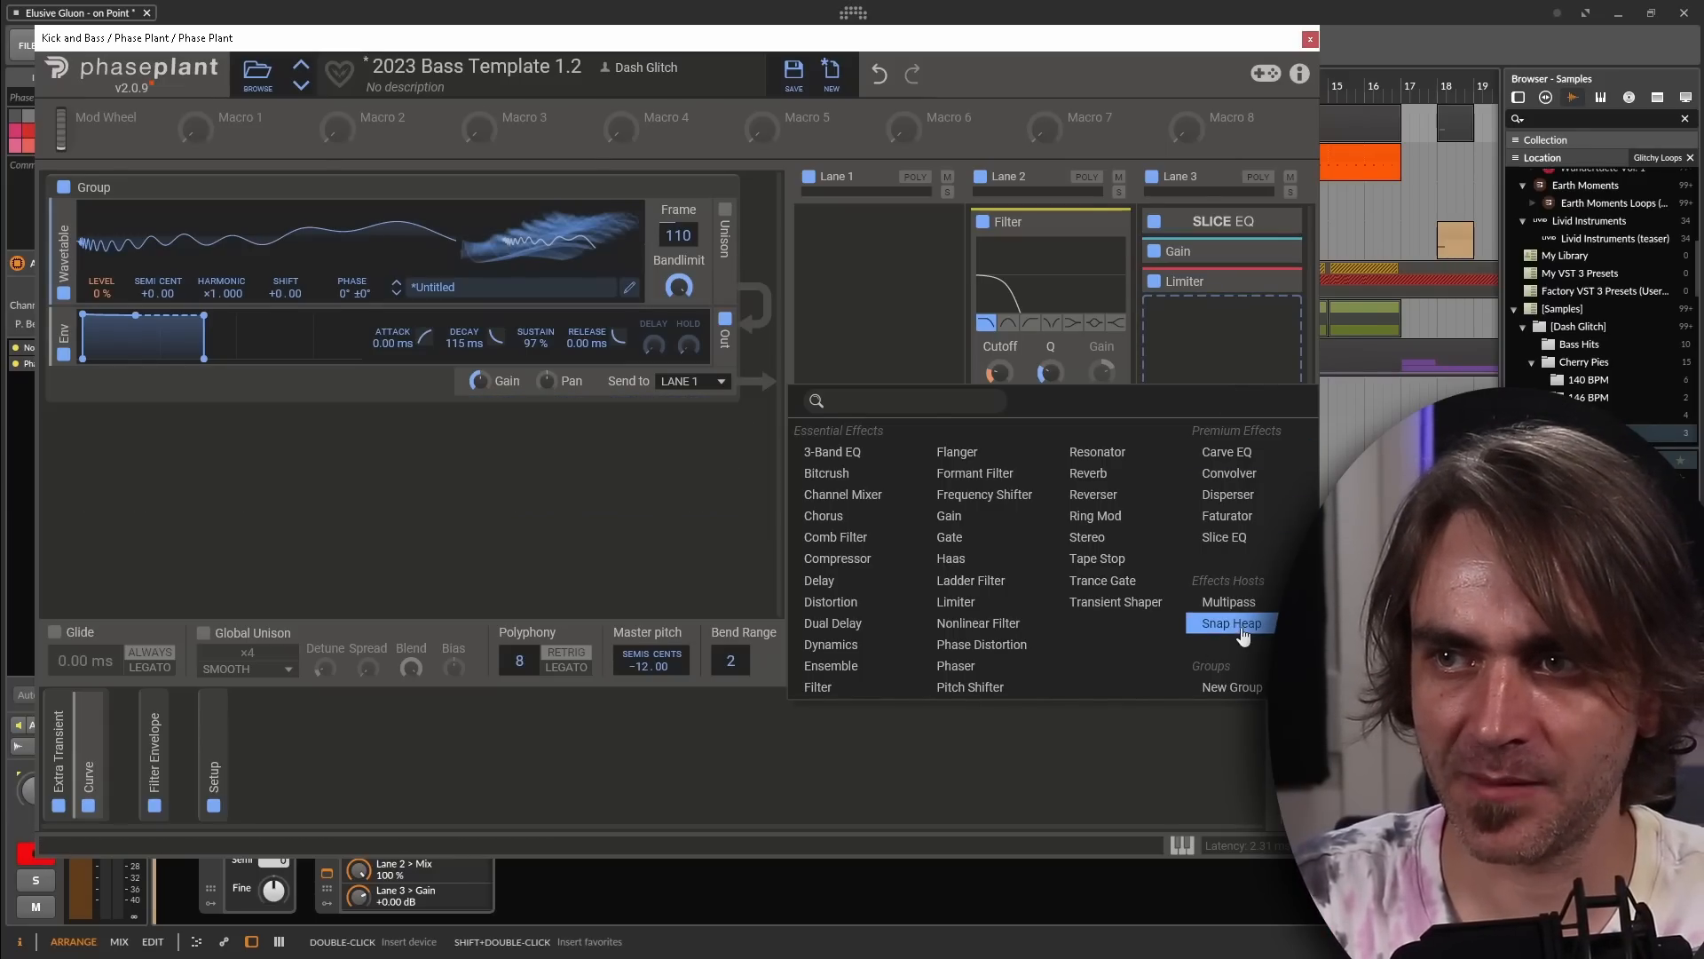
left_click(1233, 622)
left_click(1217, 346)
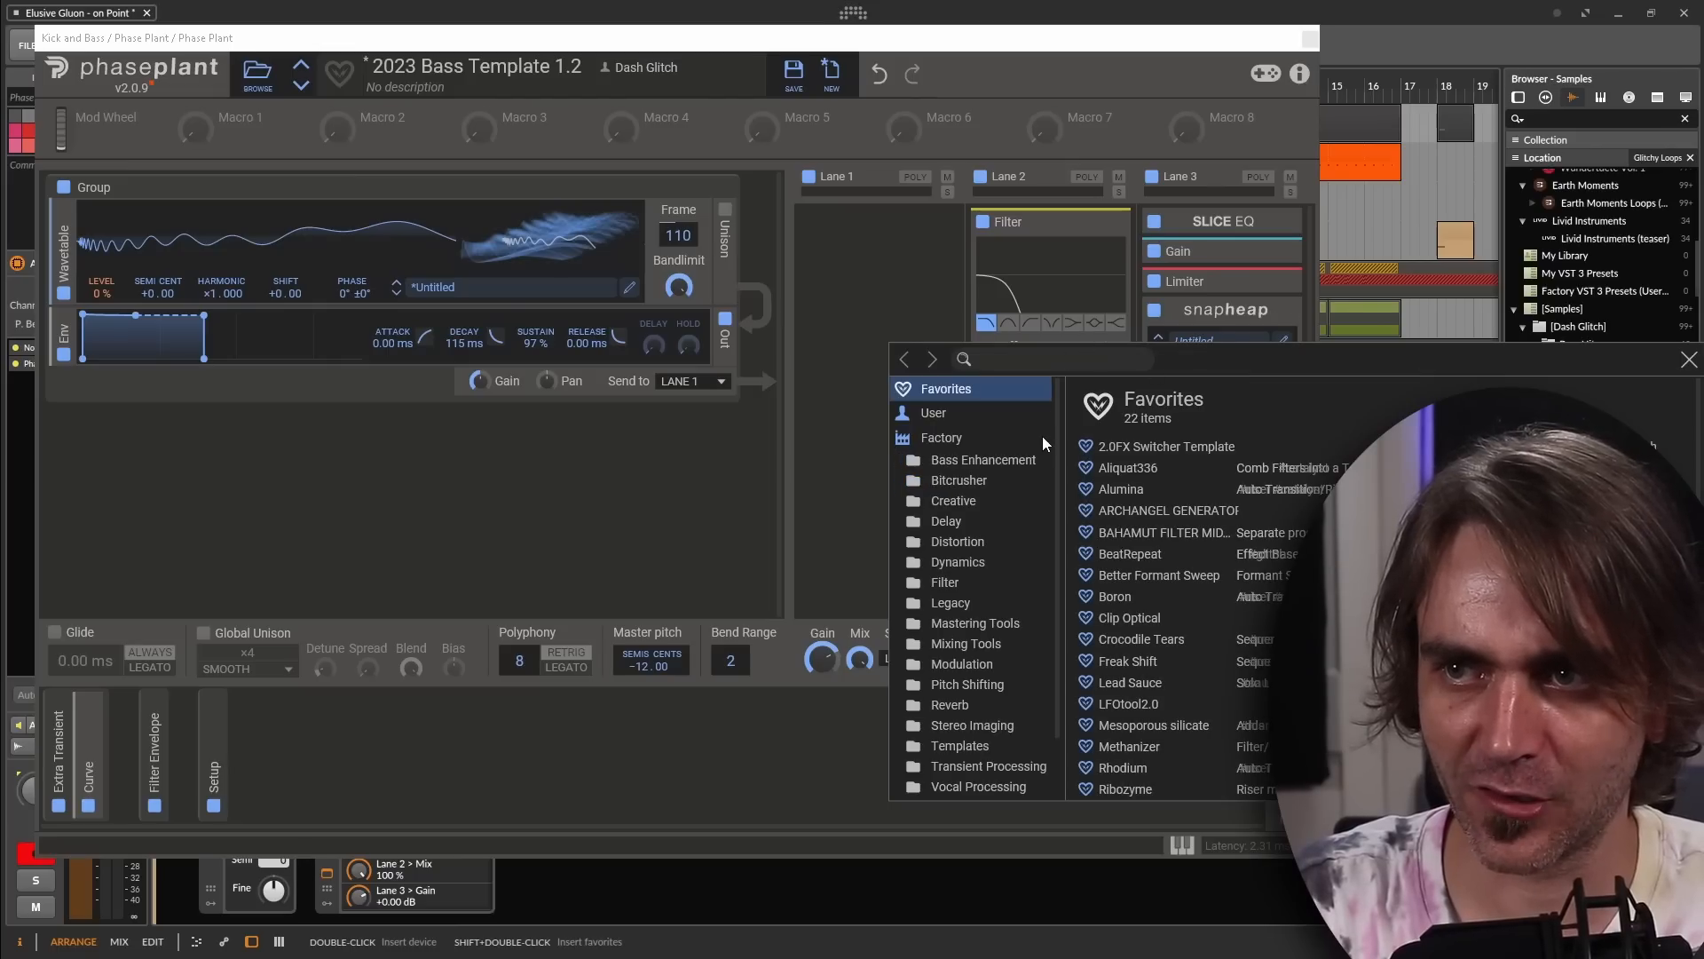
double_click(1131, 696)
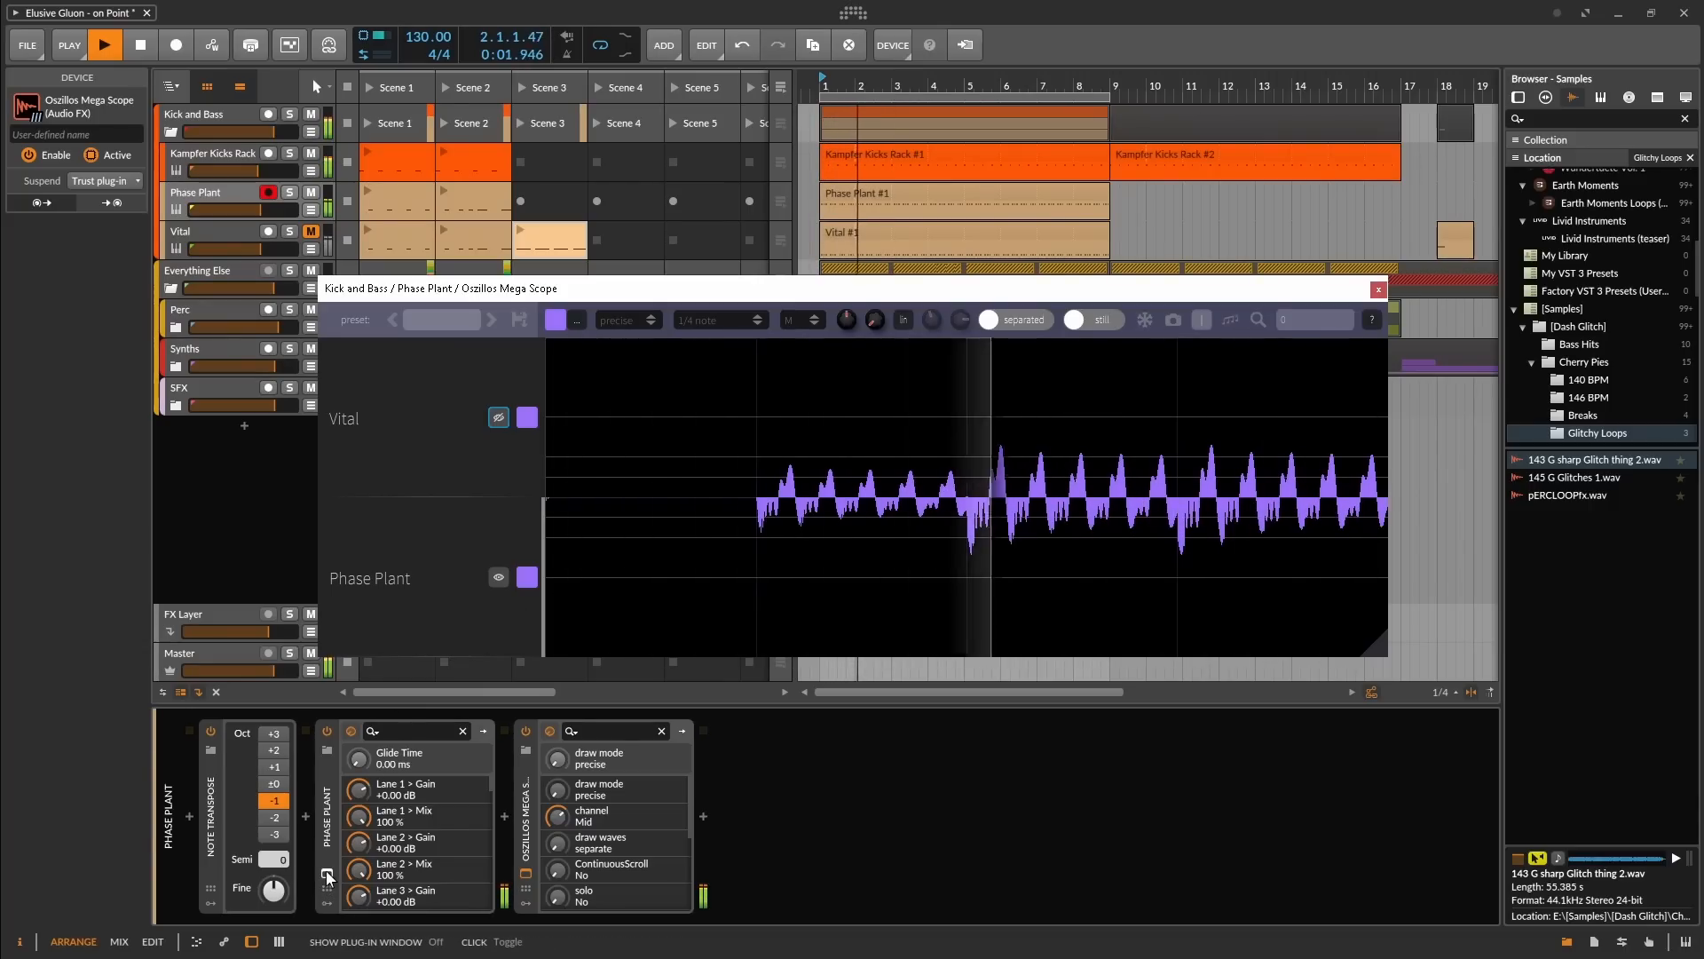
Reopen Phase Plant, try wavetable frames 150, 39 and 112 during playback, set the frame to 157 and stop playback
left_click(328, 875)
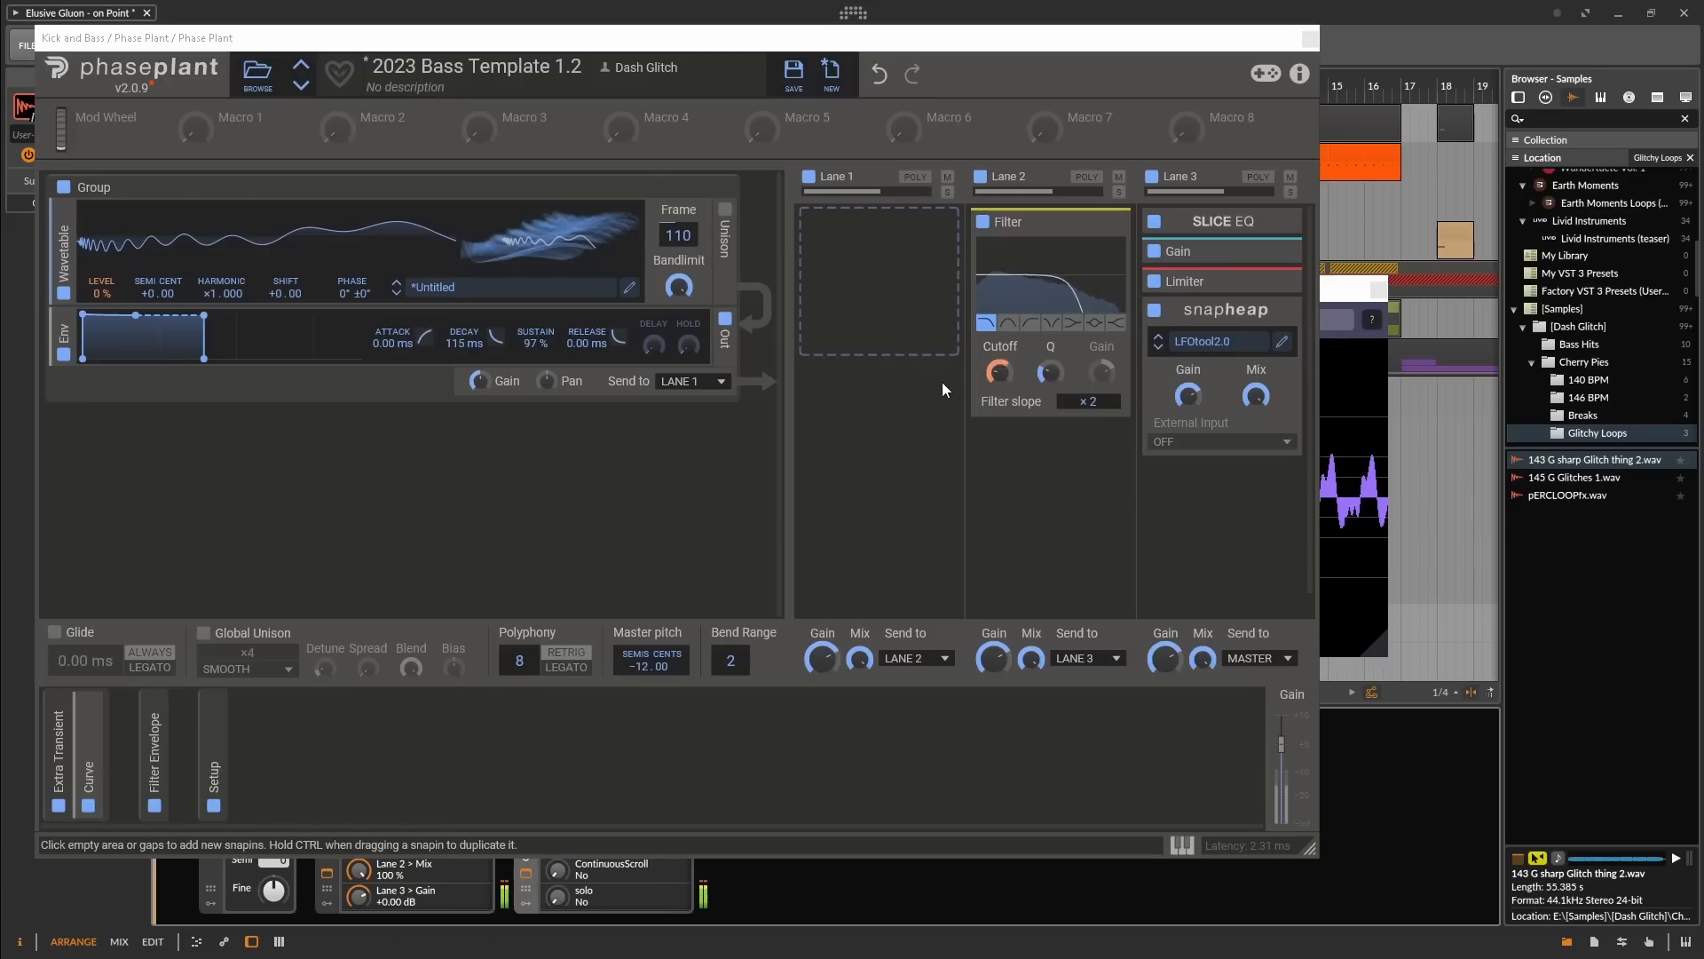
mouse_move(682, 238)
left_mouse_down()
mouse_move(683, 211)
mouse_move(688, 247)
left_mouse_up()
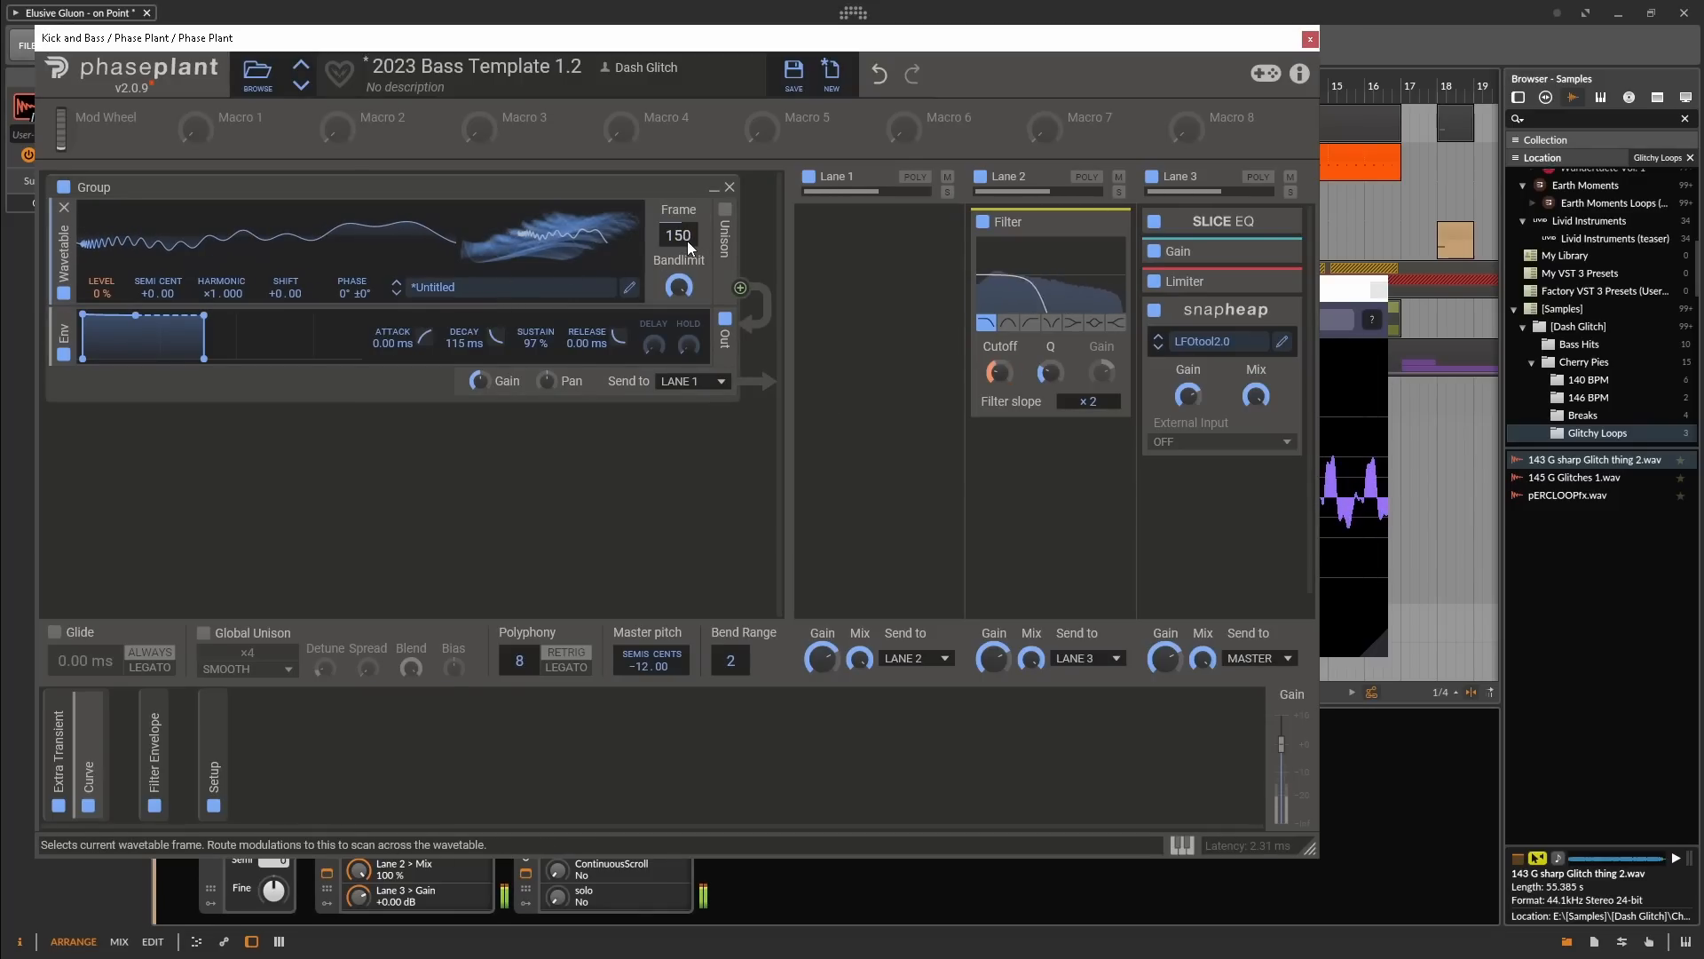
left_click(1338, 289)
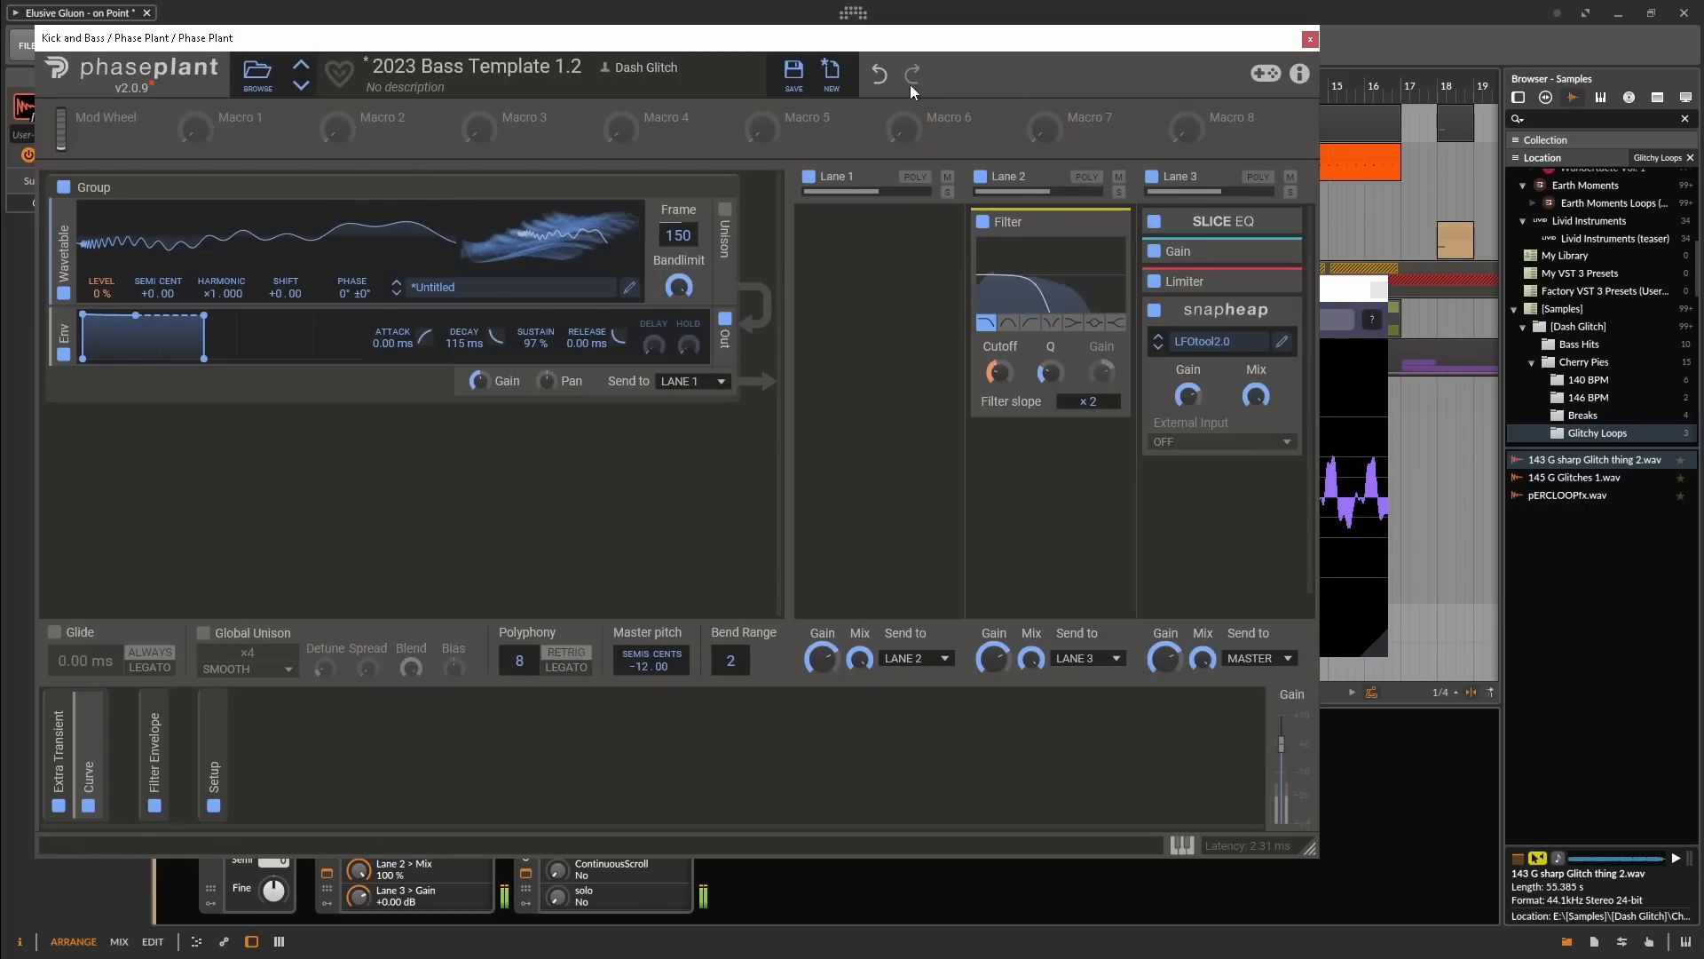
left_click_drag(679, 236, 679, 334)
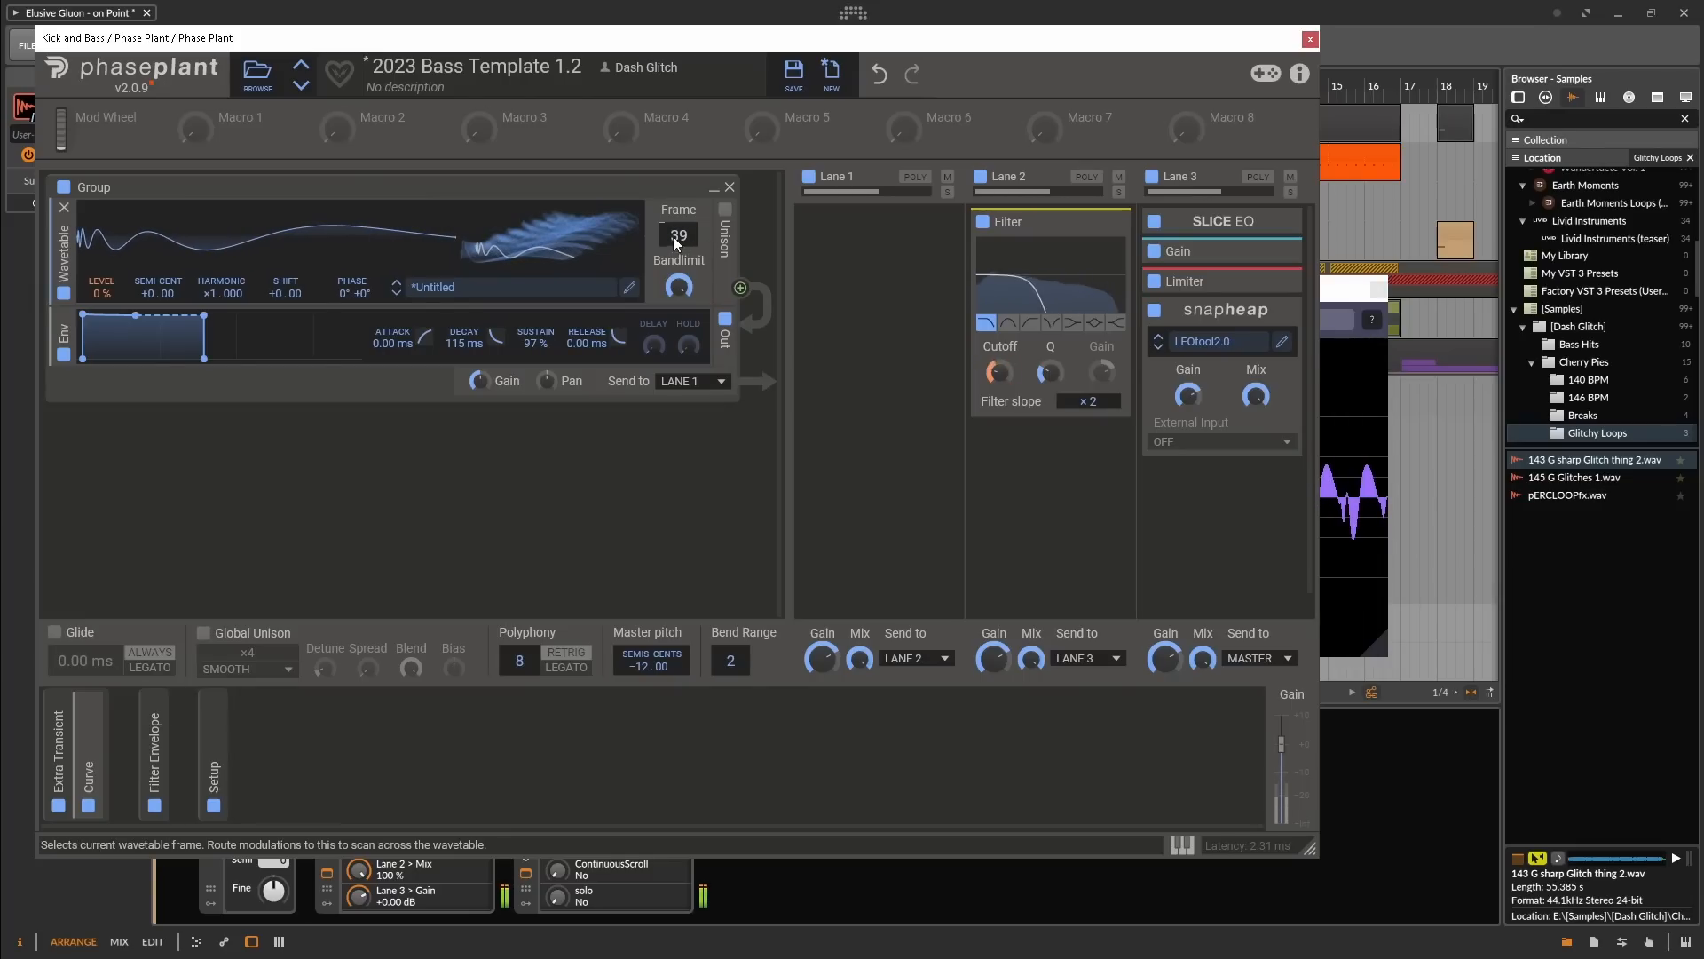
left_click_drag(674, 239, 673, 196)
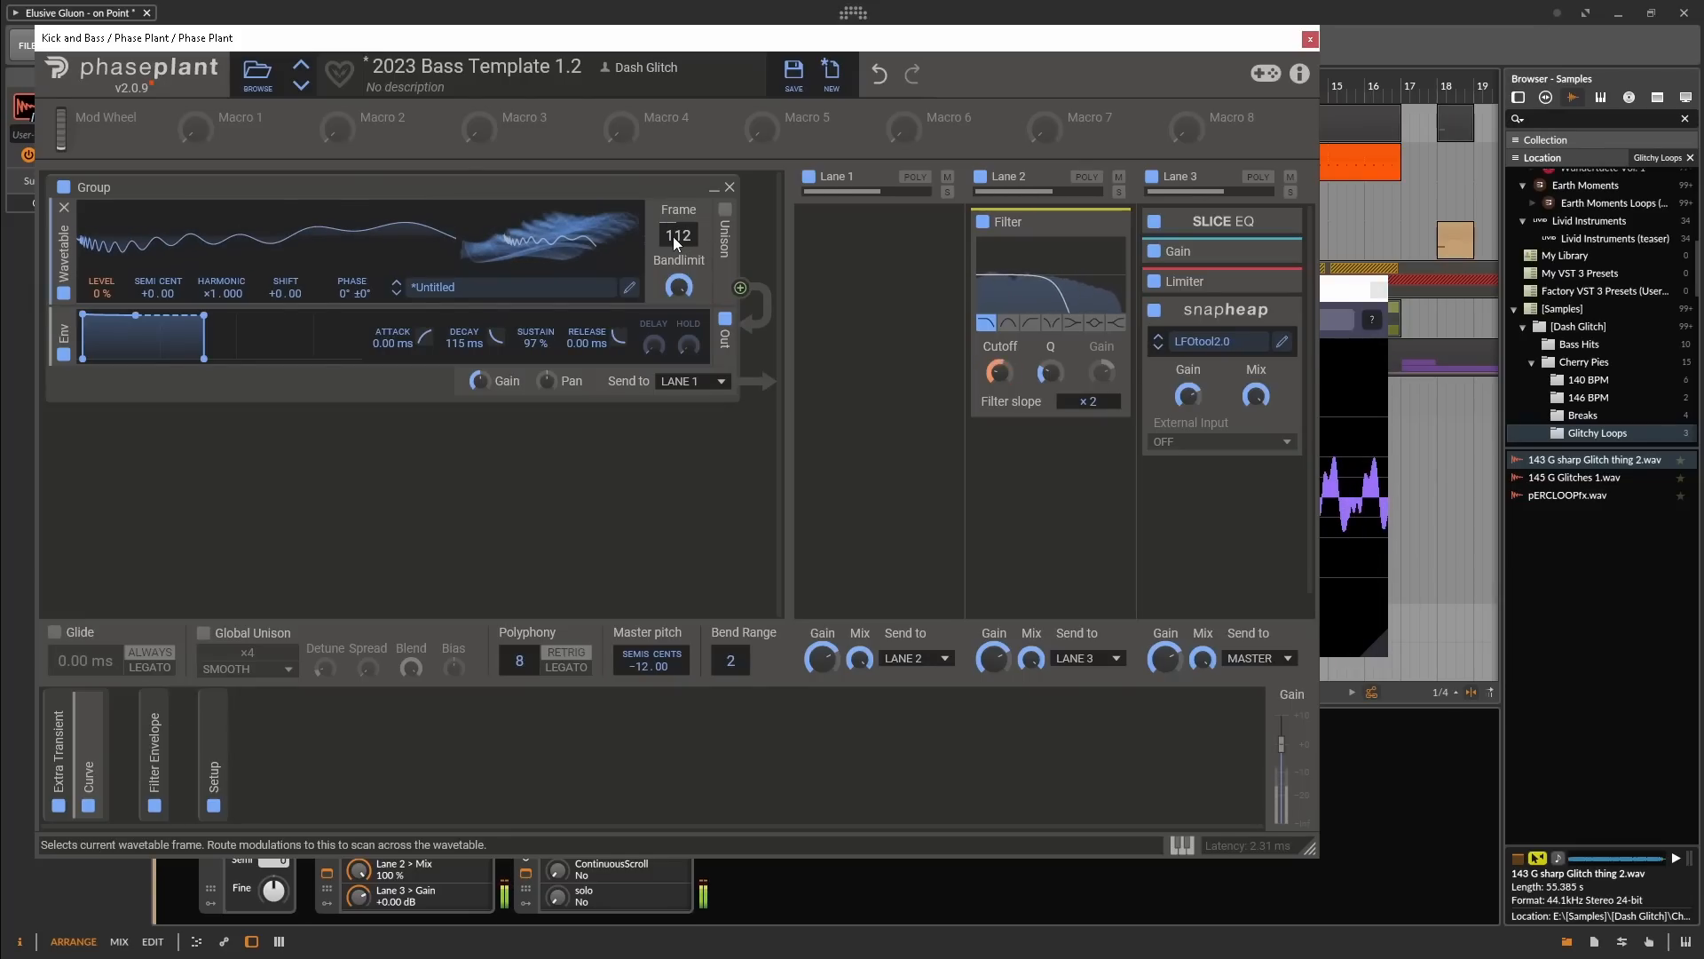
scroll(671, 237, "up", 5)
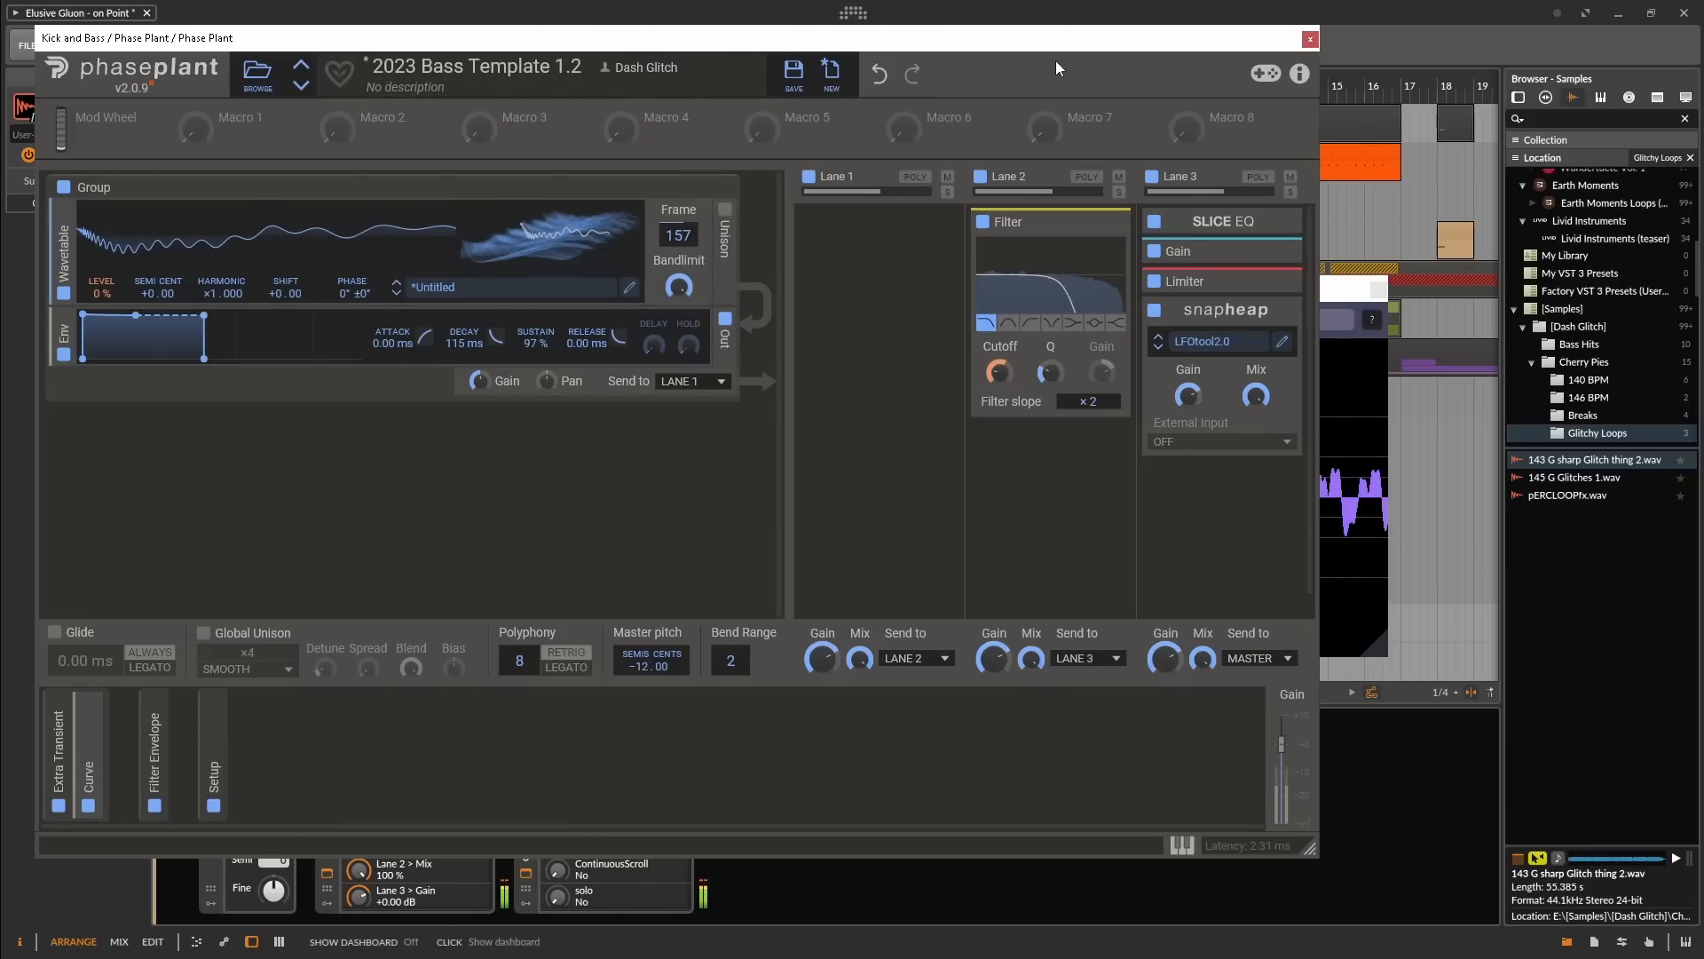
key("space")
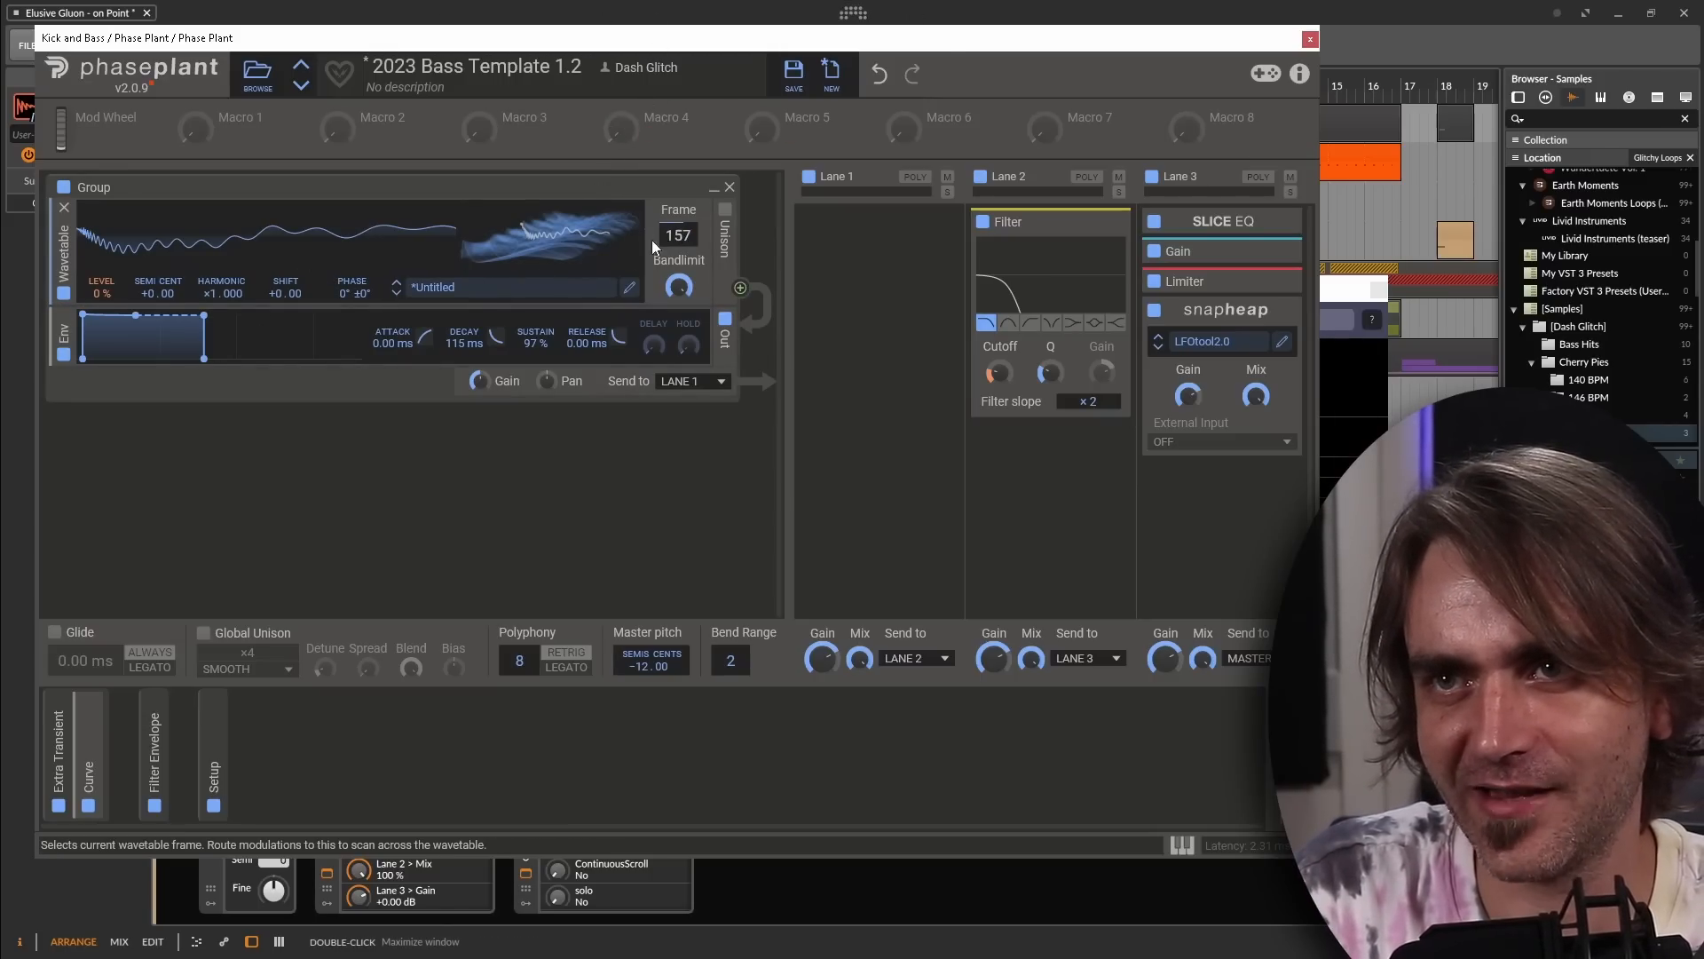
Examine the dispersed wavetable's first frame and its harmonics in the Wavetable Editor and the Harmonic Edit Tool, and close the editor
left_click(631, 292)
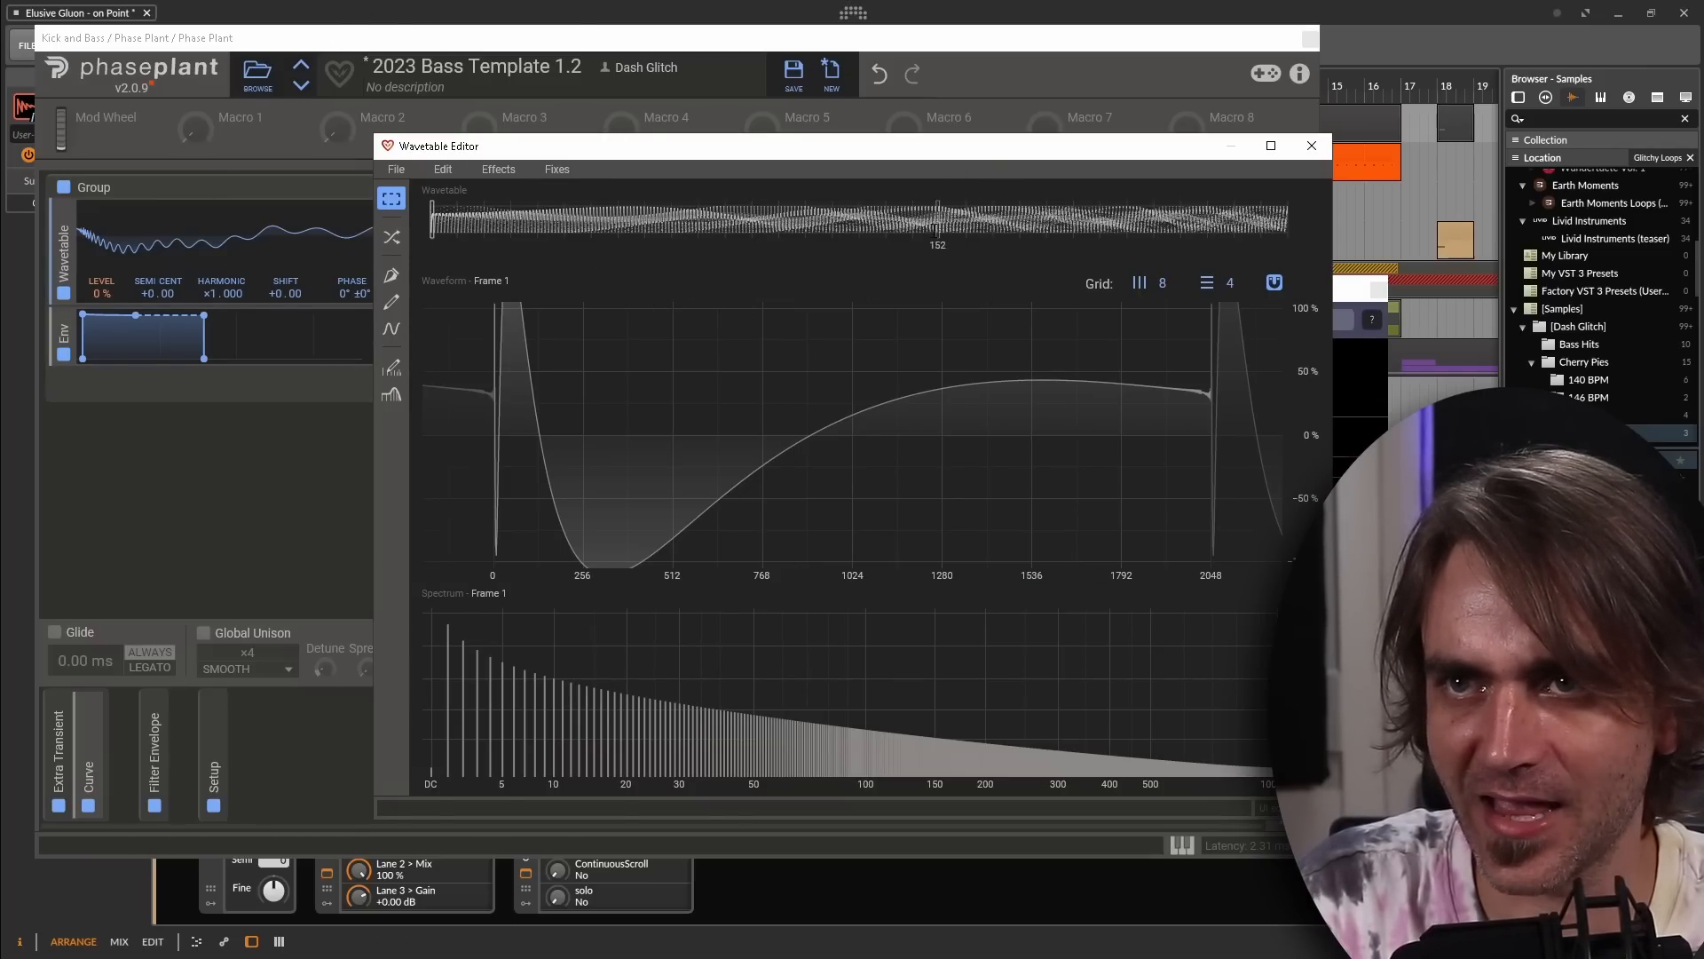
mouse_move(432, 222)
left_mouse_down()
mouse_move(1213, 249)
mouse_move(461, 233)
mouse_move(868, 229)
mouse_move(1163, 193)
mouse_move(1260, 217)
mouse_move(575, 202)
mouse_move(462, 221)
mouse_move(1325, 232)
mouse_move(429, 222)
mouse_move(367, 176)
left_mouse_up()
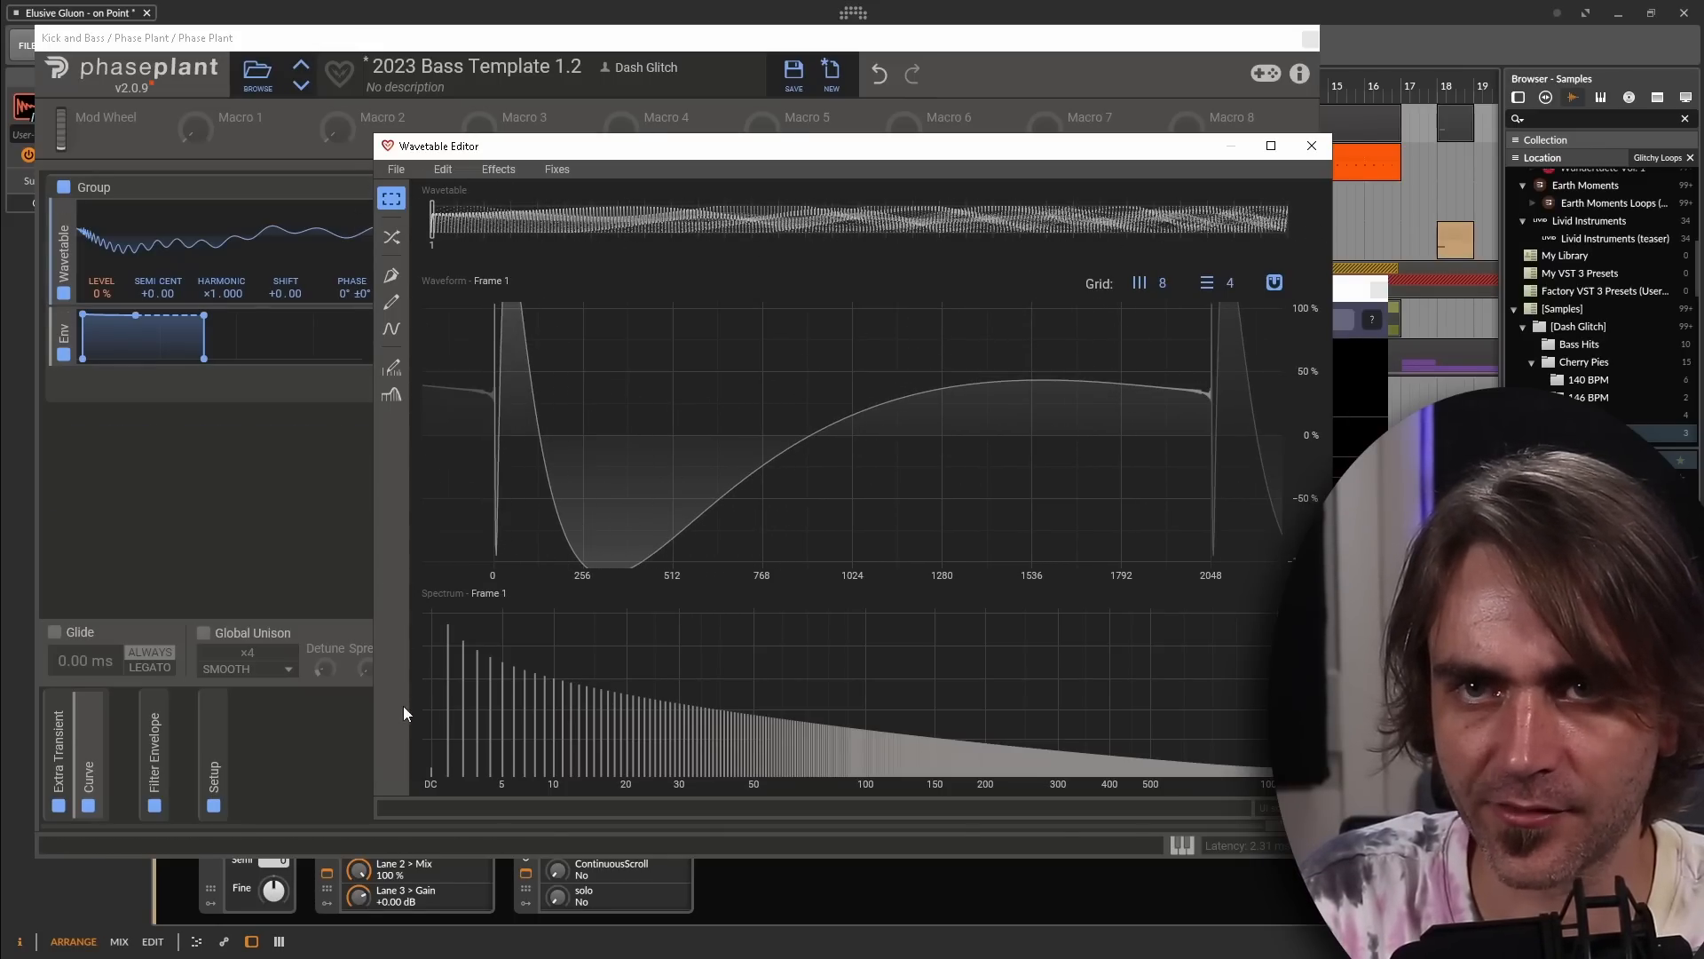
left_click(1312, 148)
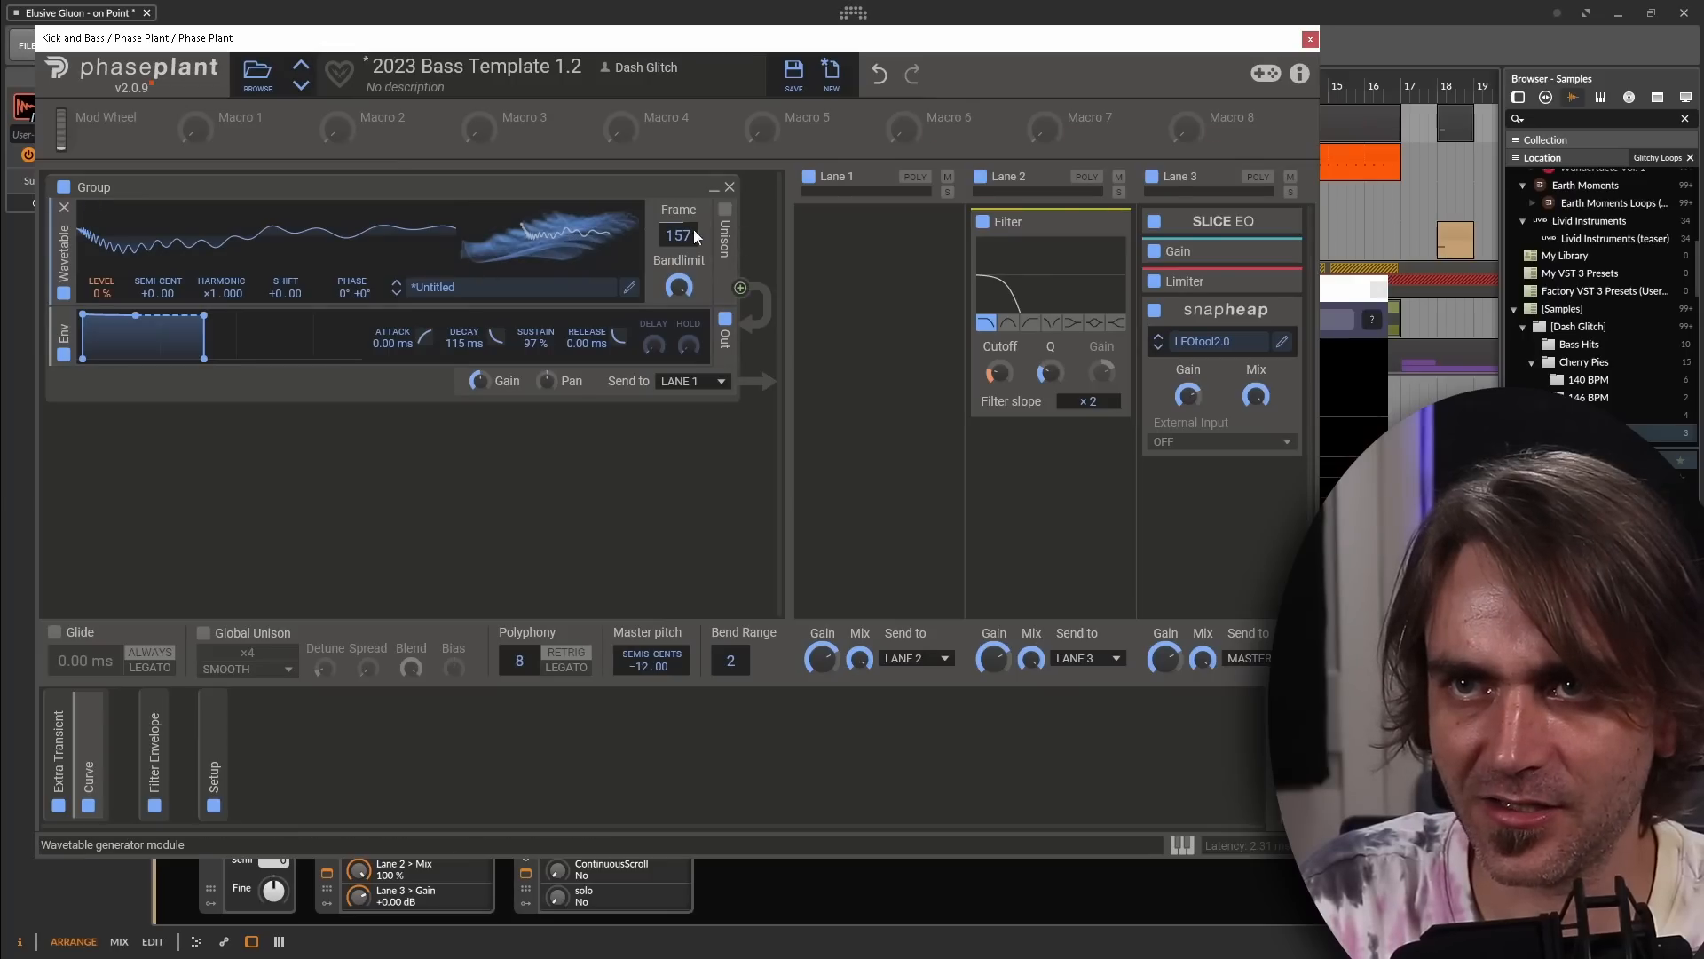
left_click(629, 287)
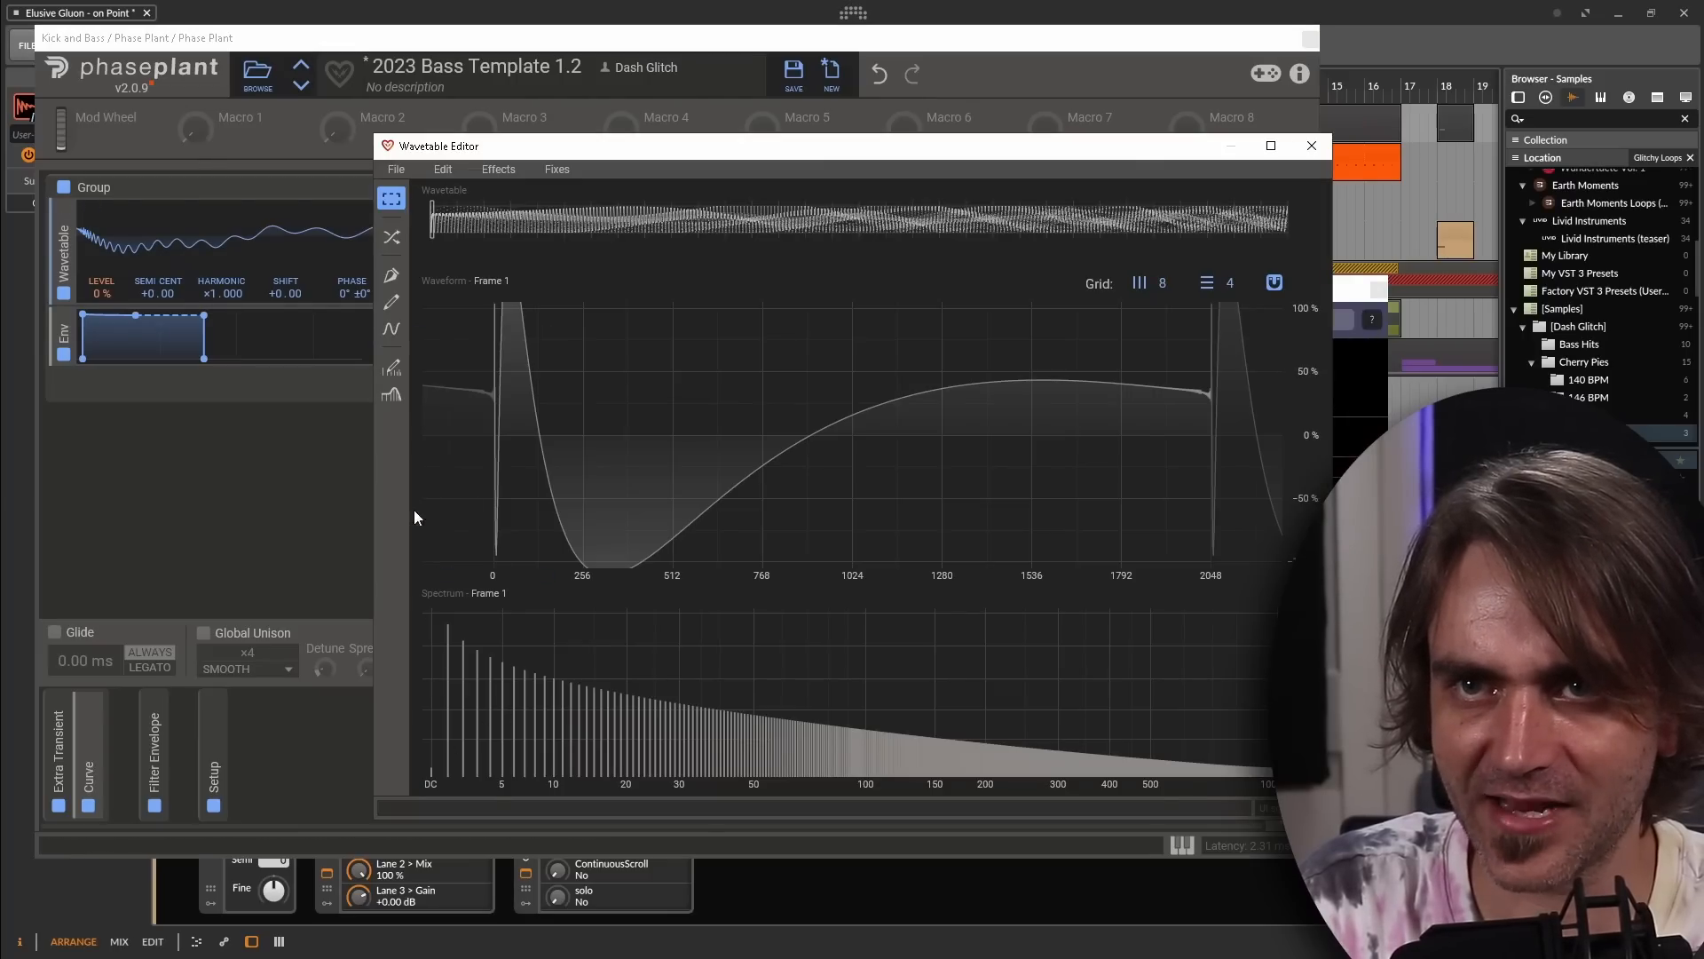
left_click(390, 366)
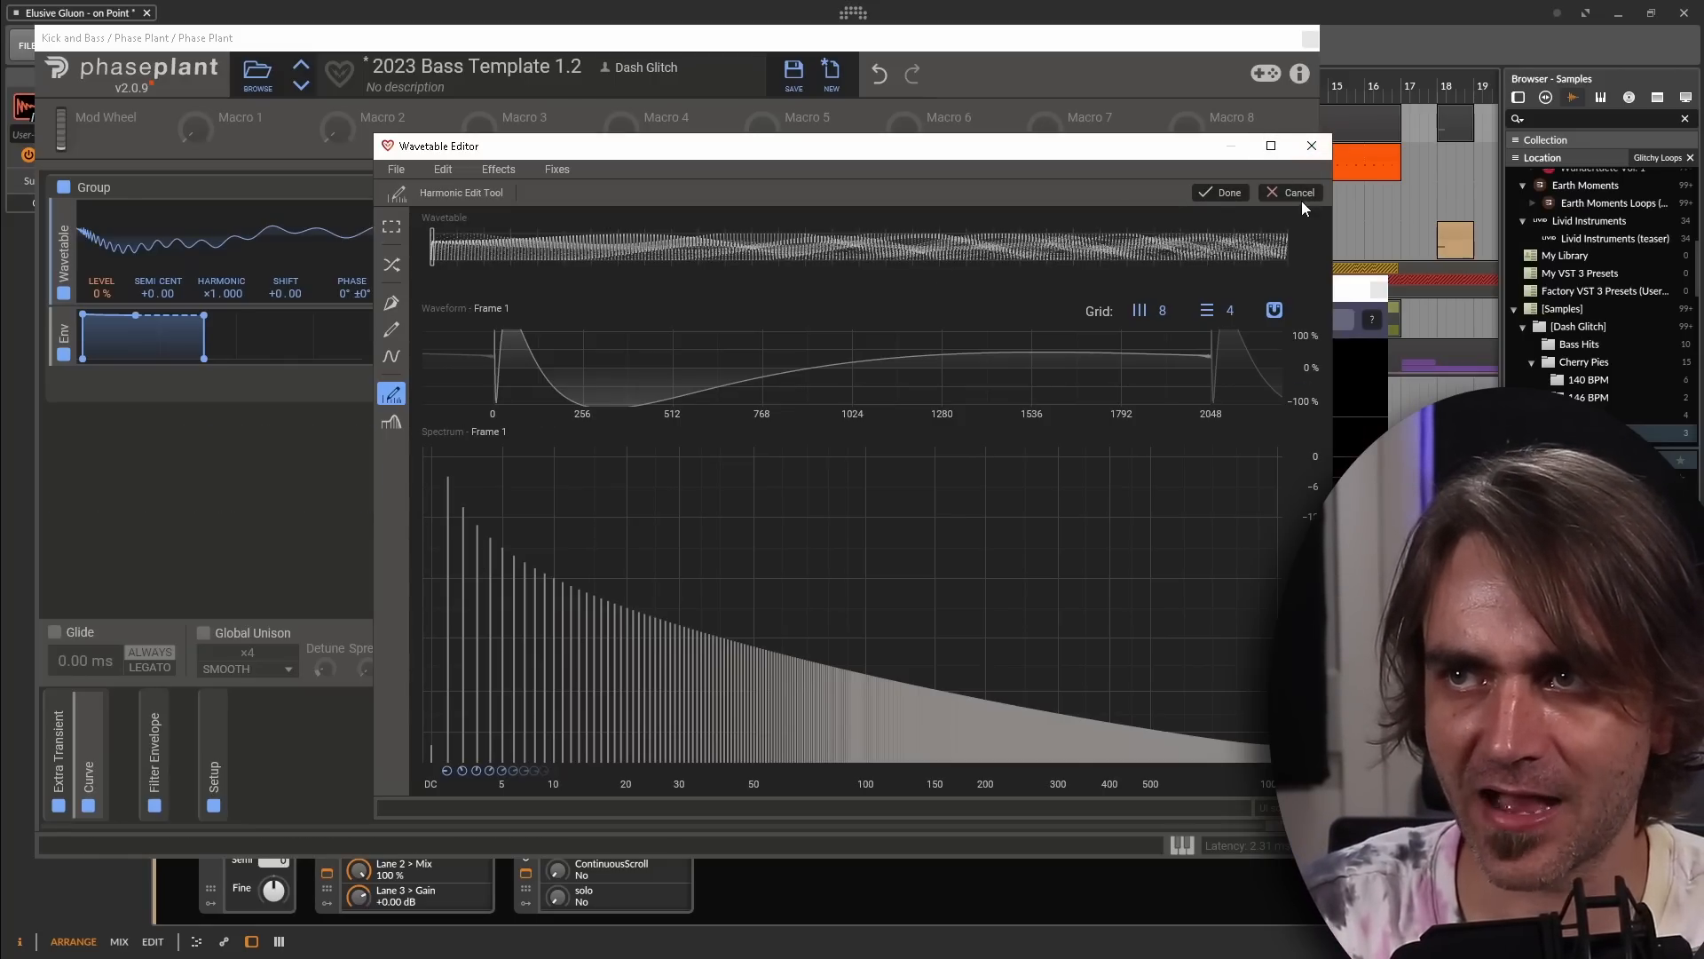
left_click(1312, 145)
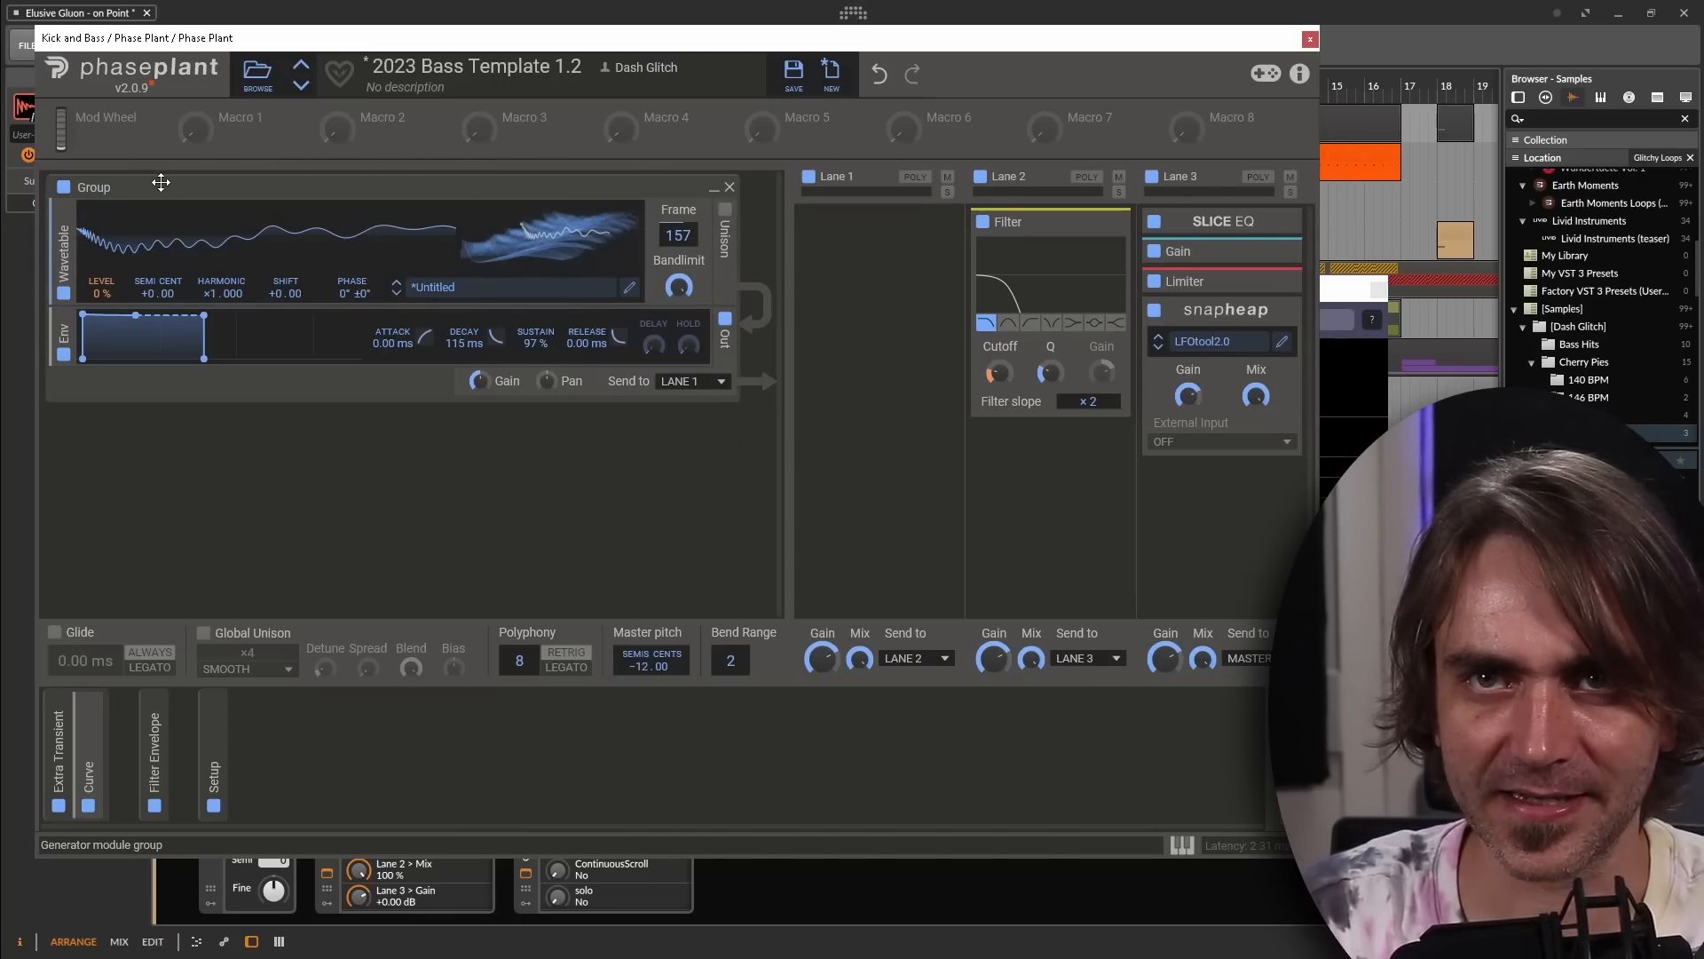
Rename the generator group as Sub and place a duplicate of it below
double_click(108, 189)
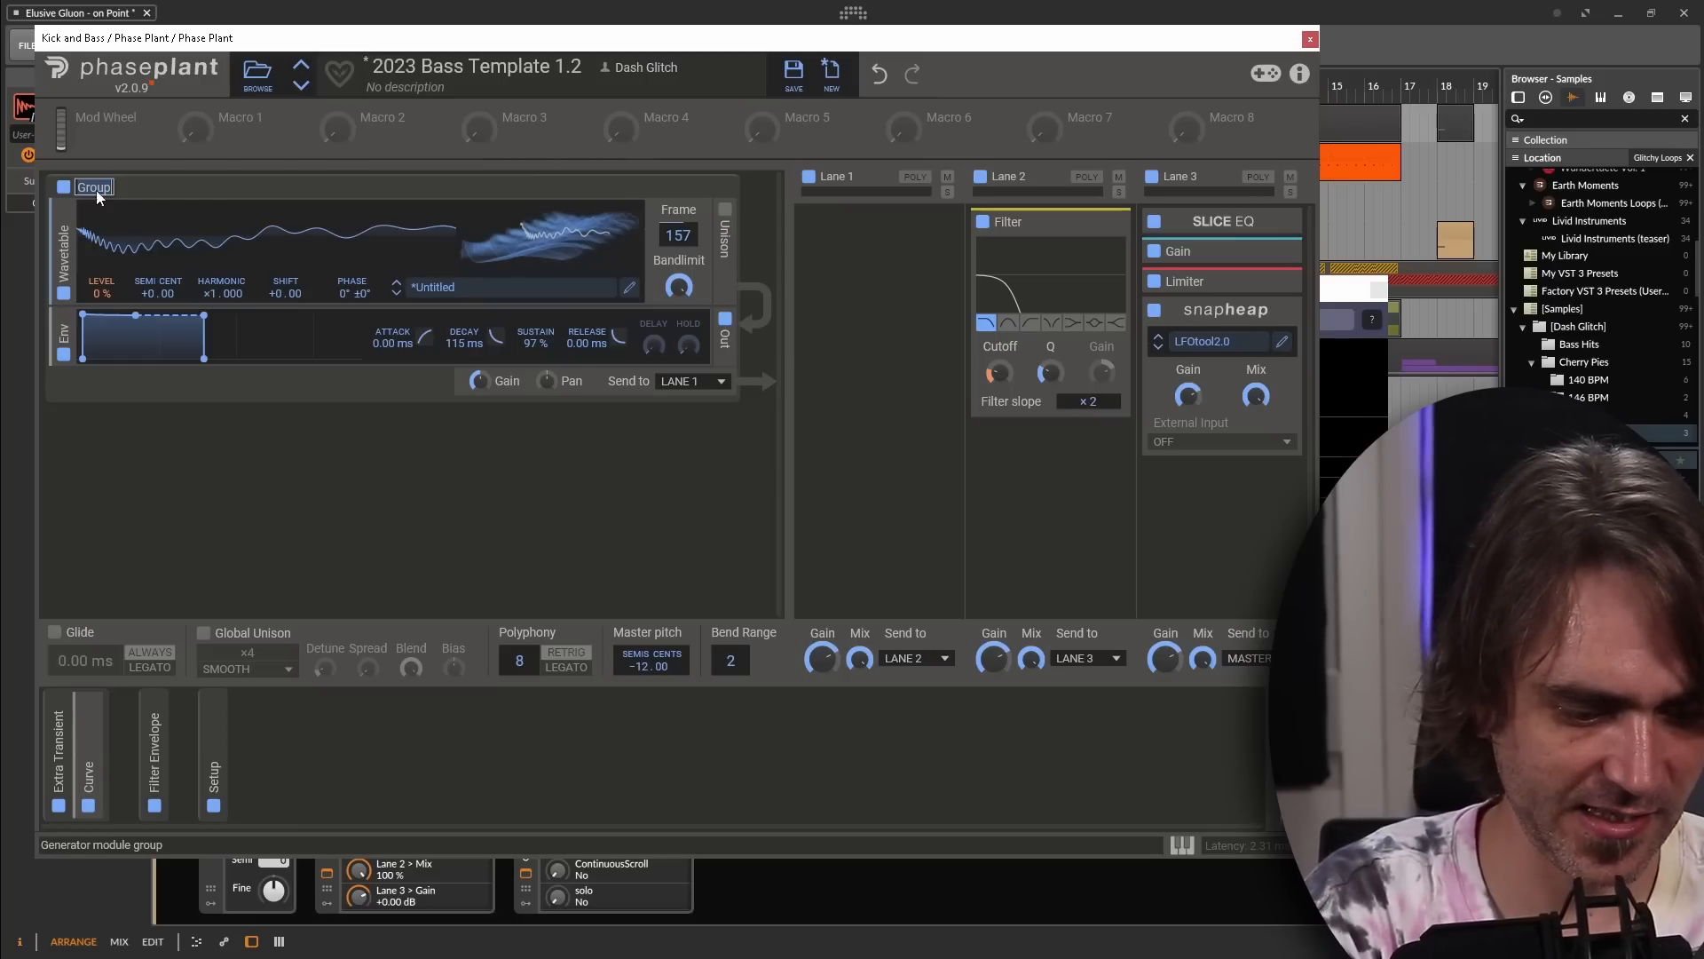
type("Sub")
key("Return")
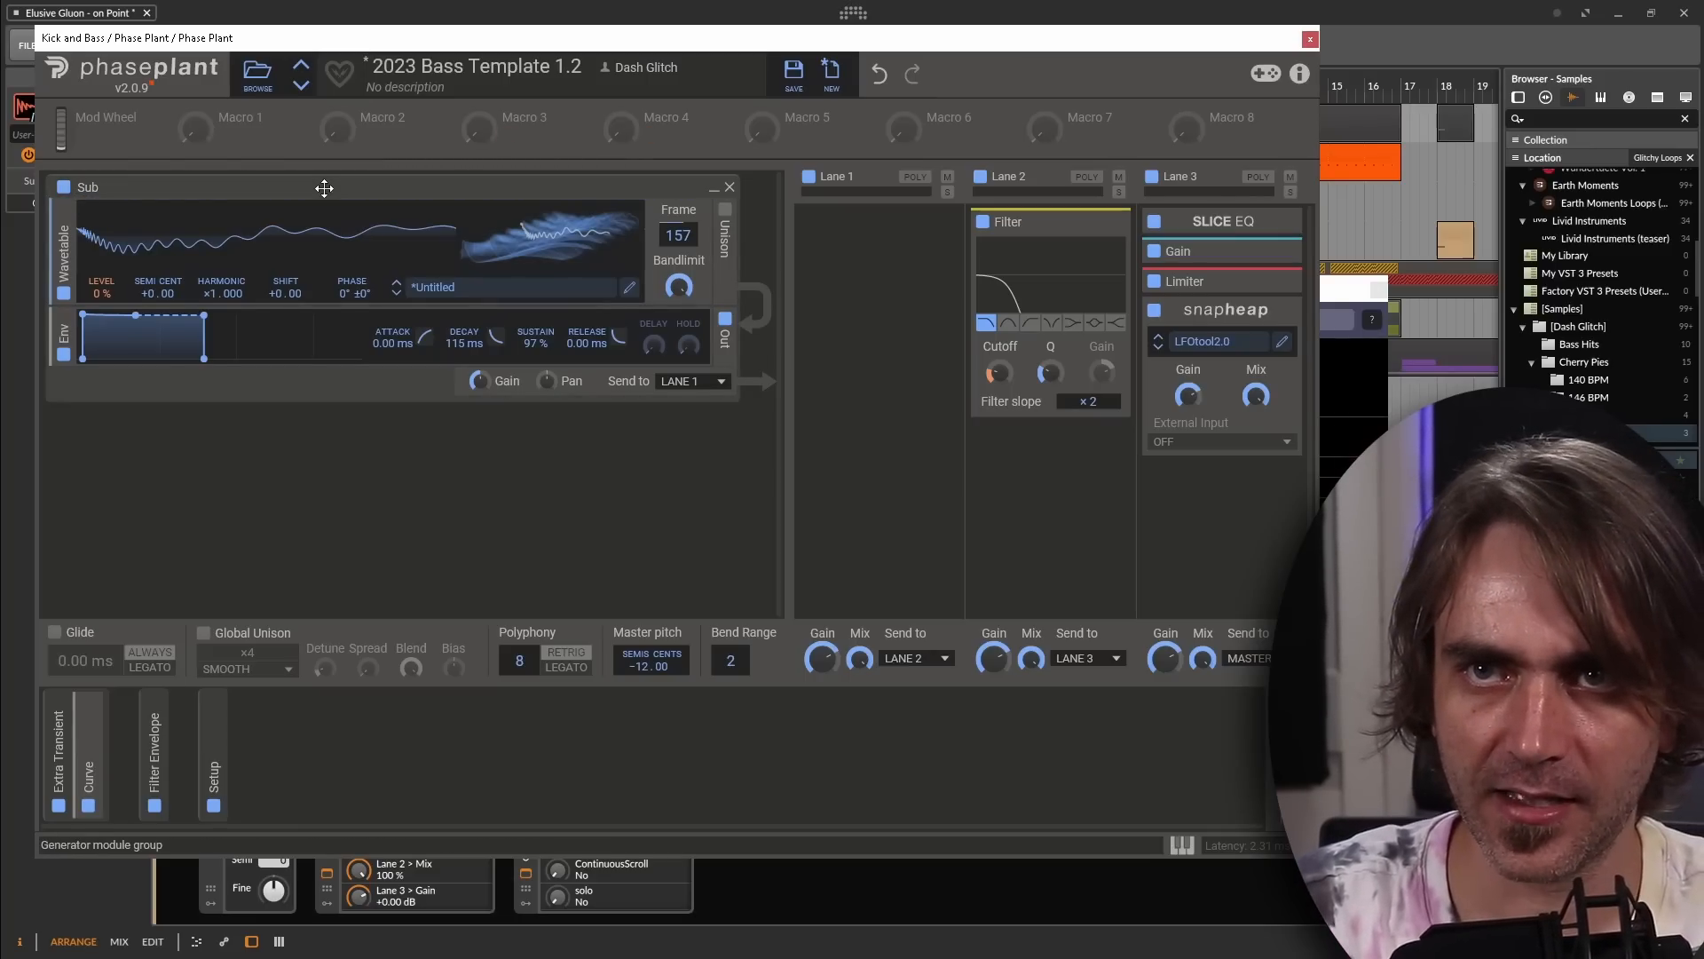
left_click_drag(323, 186, 323, 445)
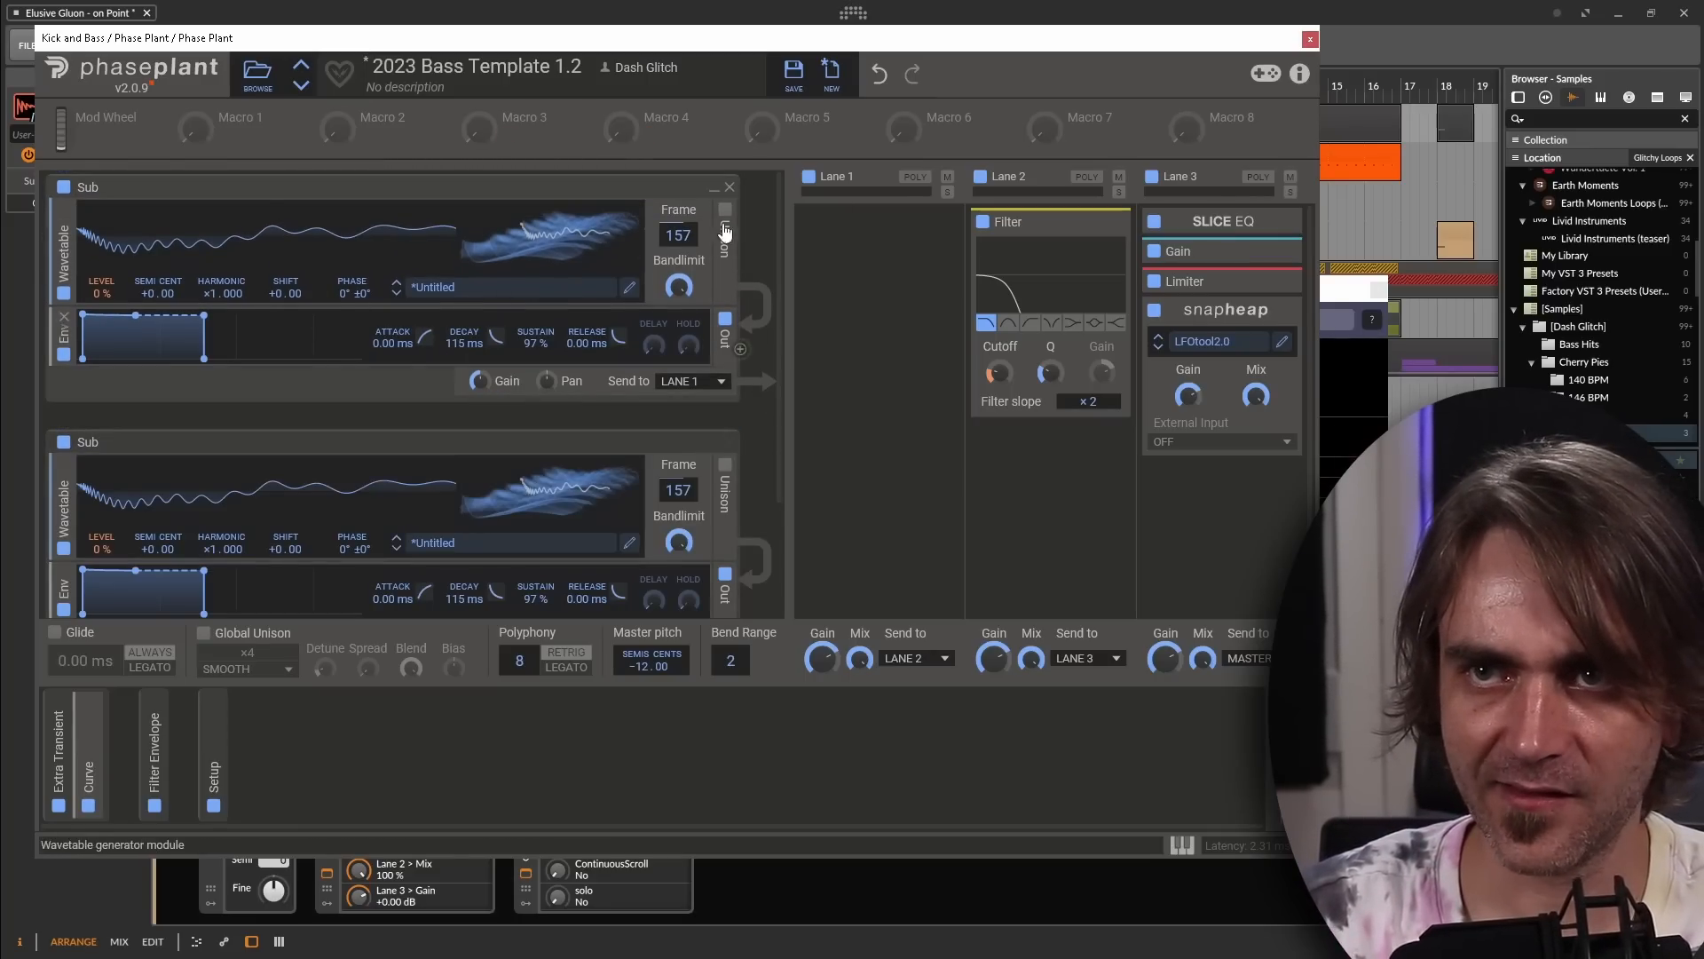
Remove all harmonics above the fundamental at frames 1 and 256 with the Harmonic Edit Tool, apply the edit and close the Wavetable Editor
left_click(628, 287)
left_click(391, 367)
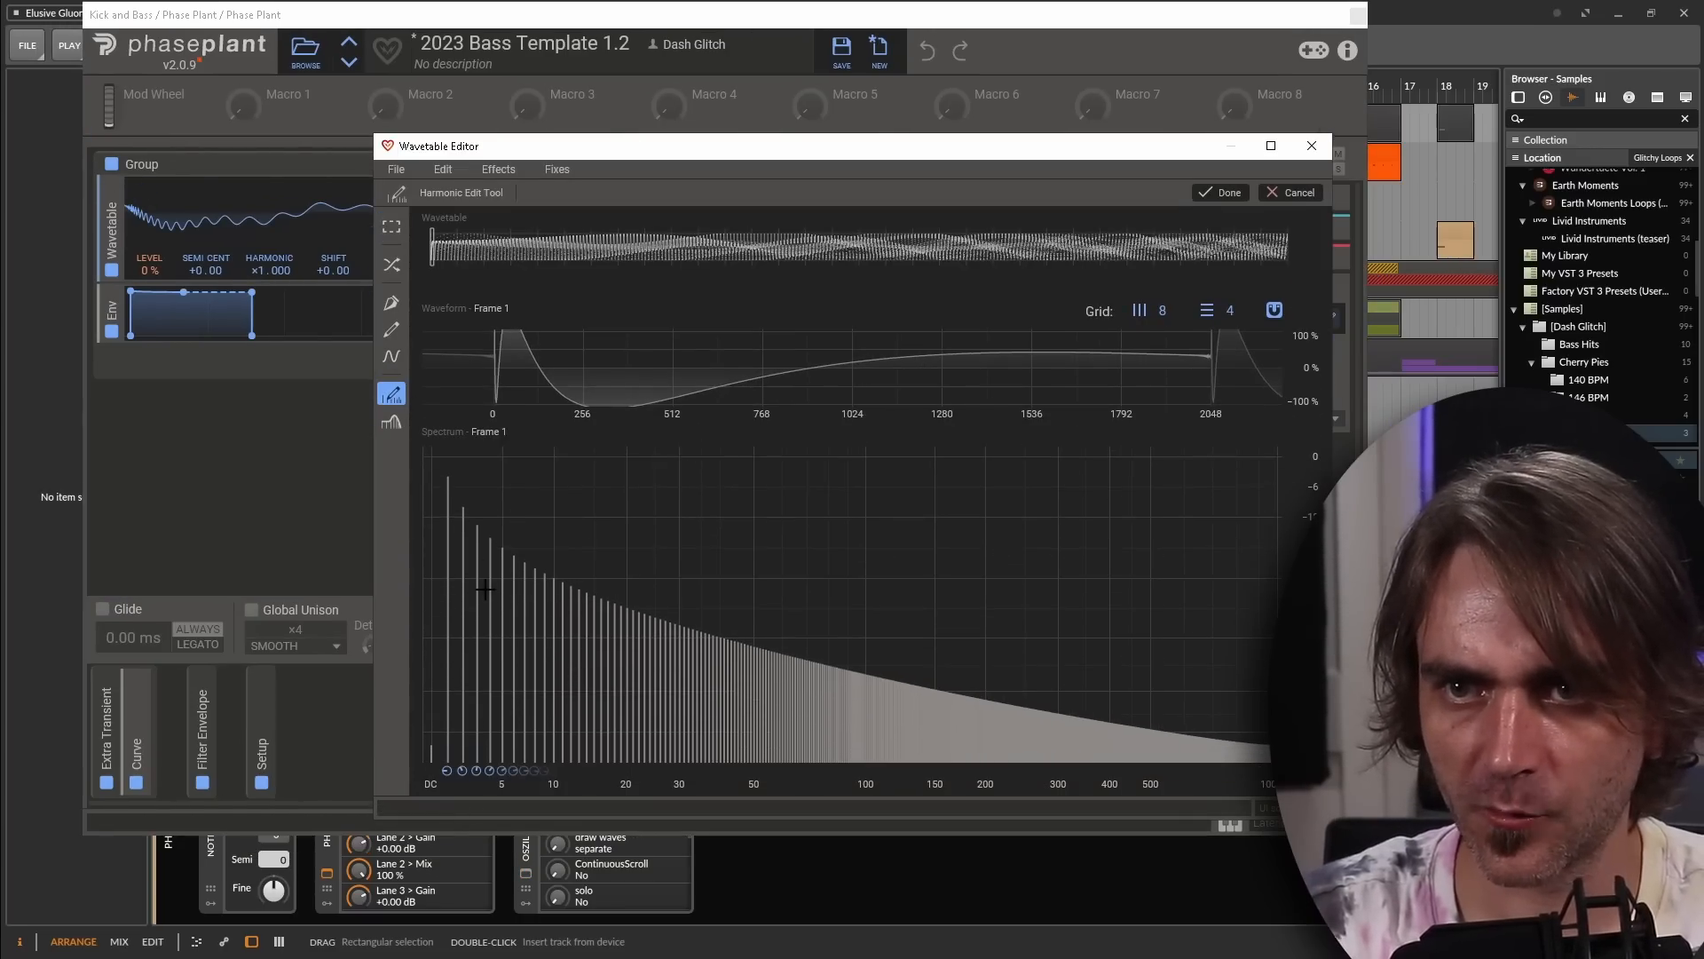
mouse_move(463, 754)
left_mouse_down()
mouse_move(488, 802)
mouse_move(1175, 947)
mouse_move(1309, 943)
left_mouse_up()
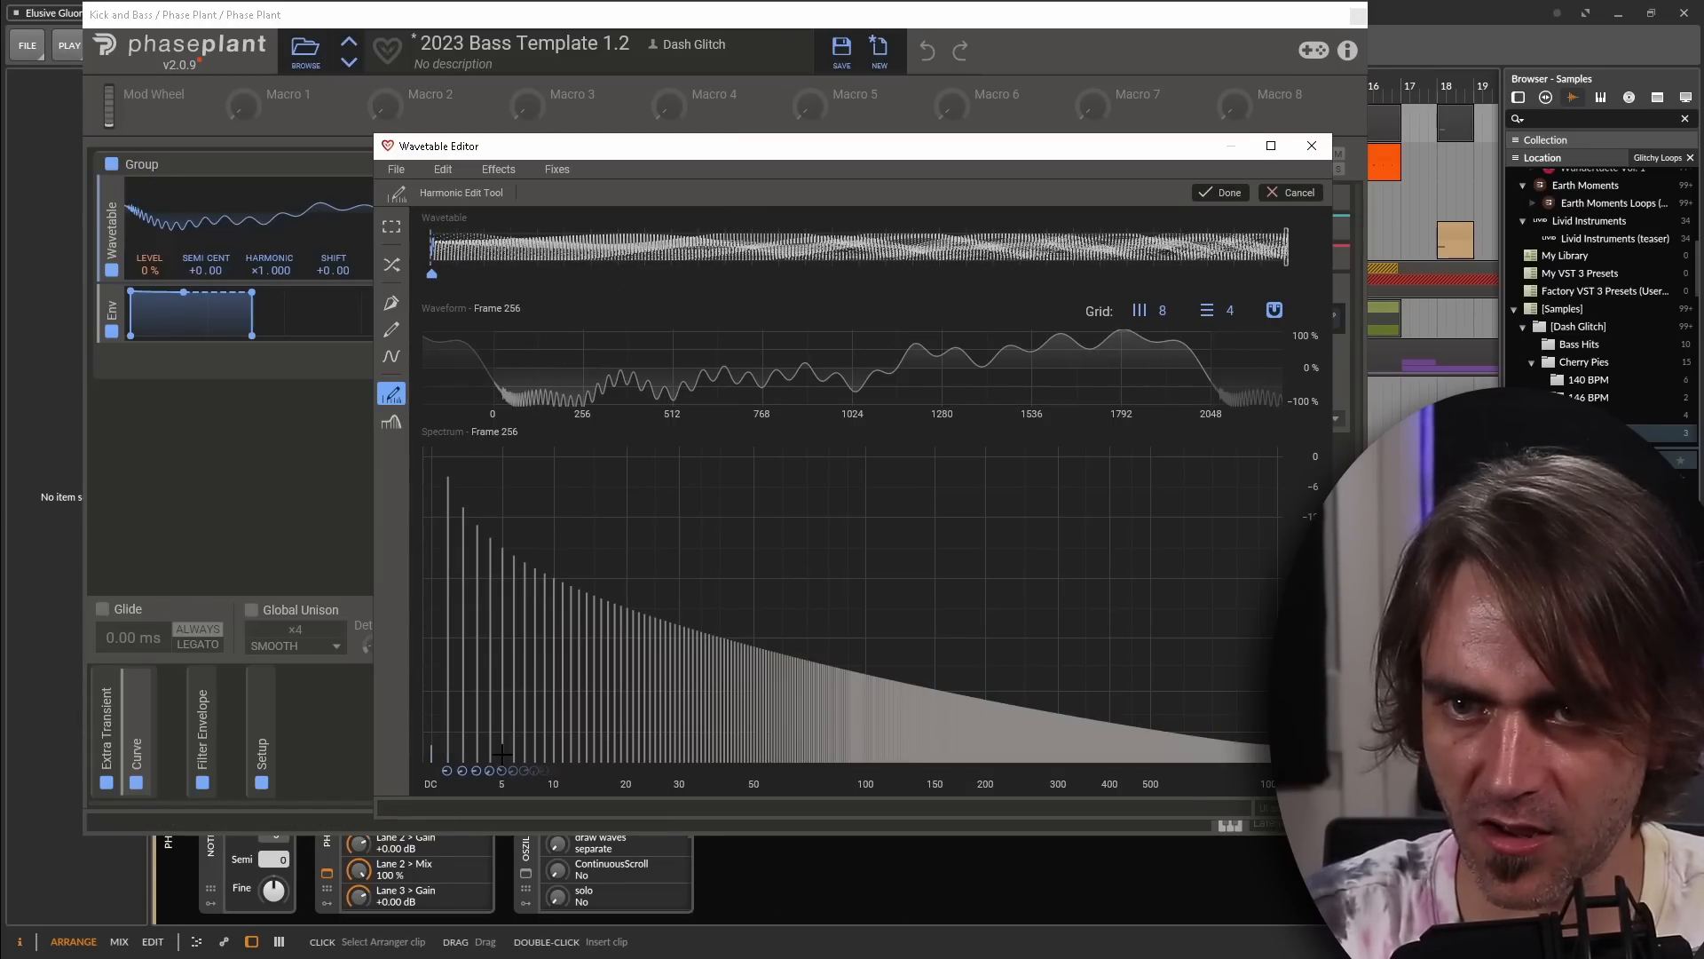
mouse_move(457, 757)
left_mouse_down()
mouse_move(773, 799)
mouse_move(1304, 821)
left_mouse_up()
left_click(1224, 193)
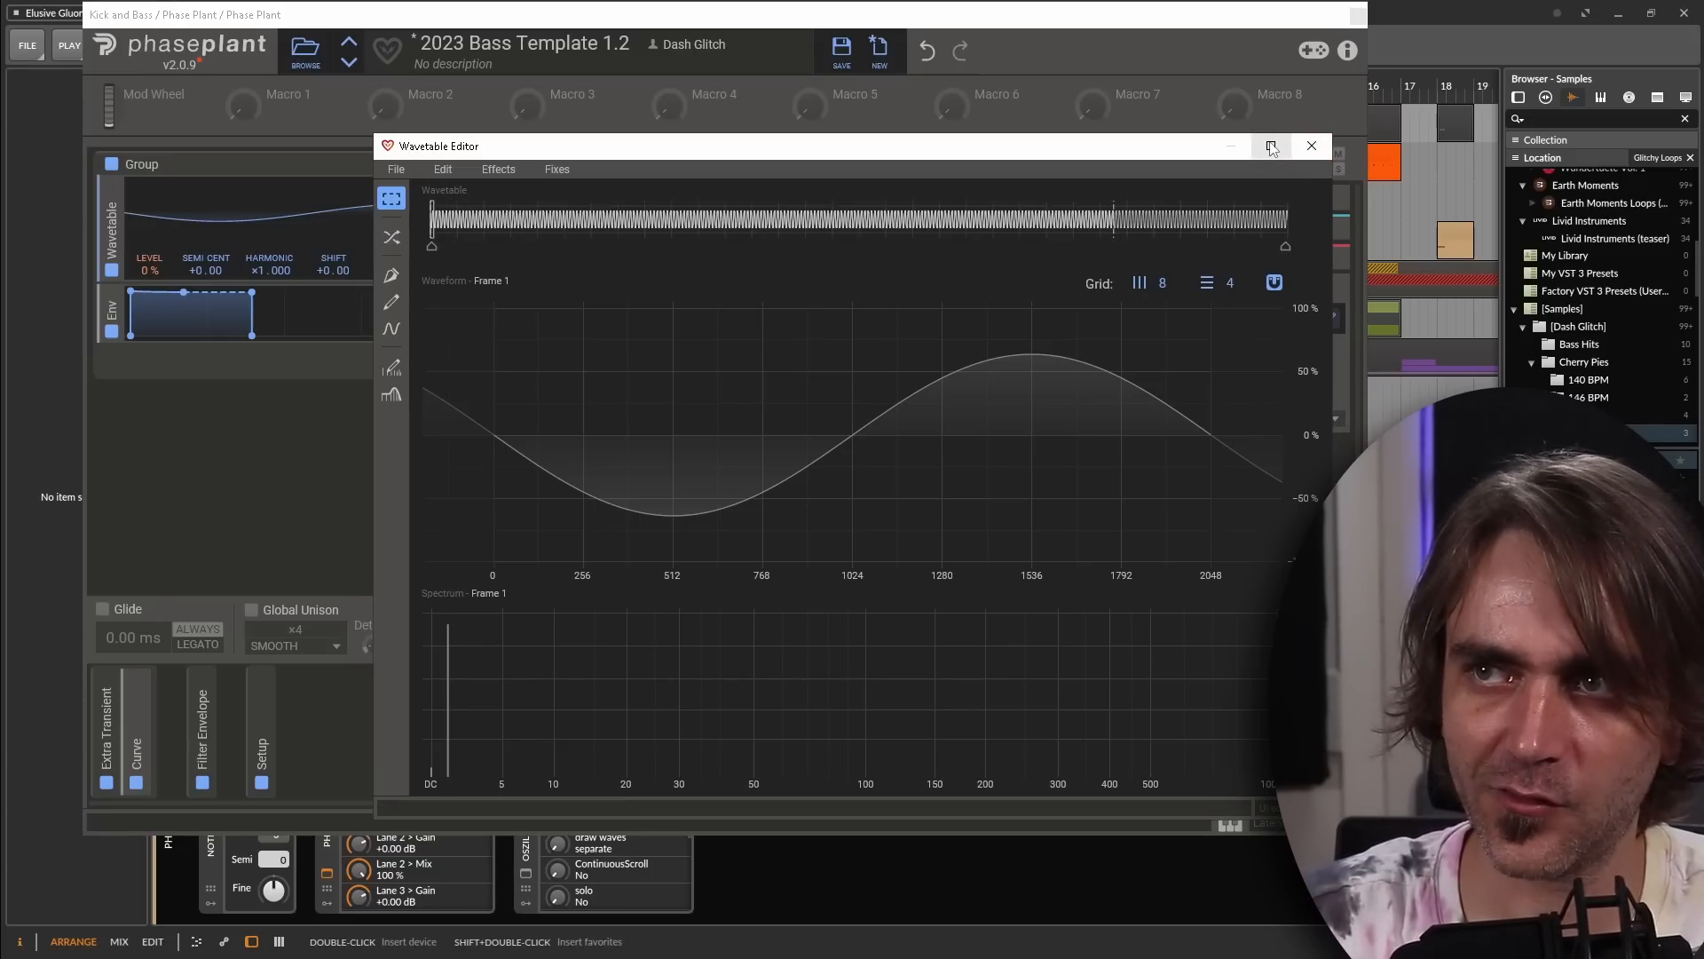
left_click(1313, 151)
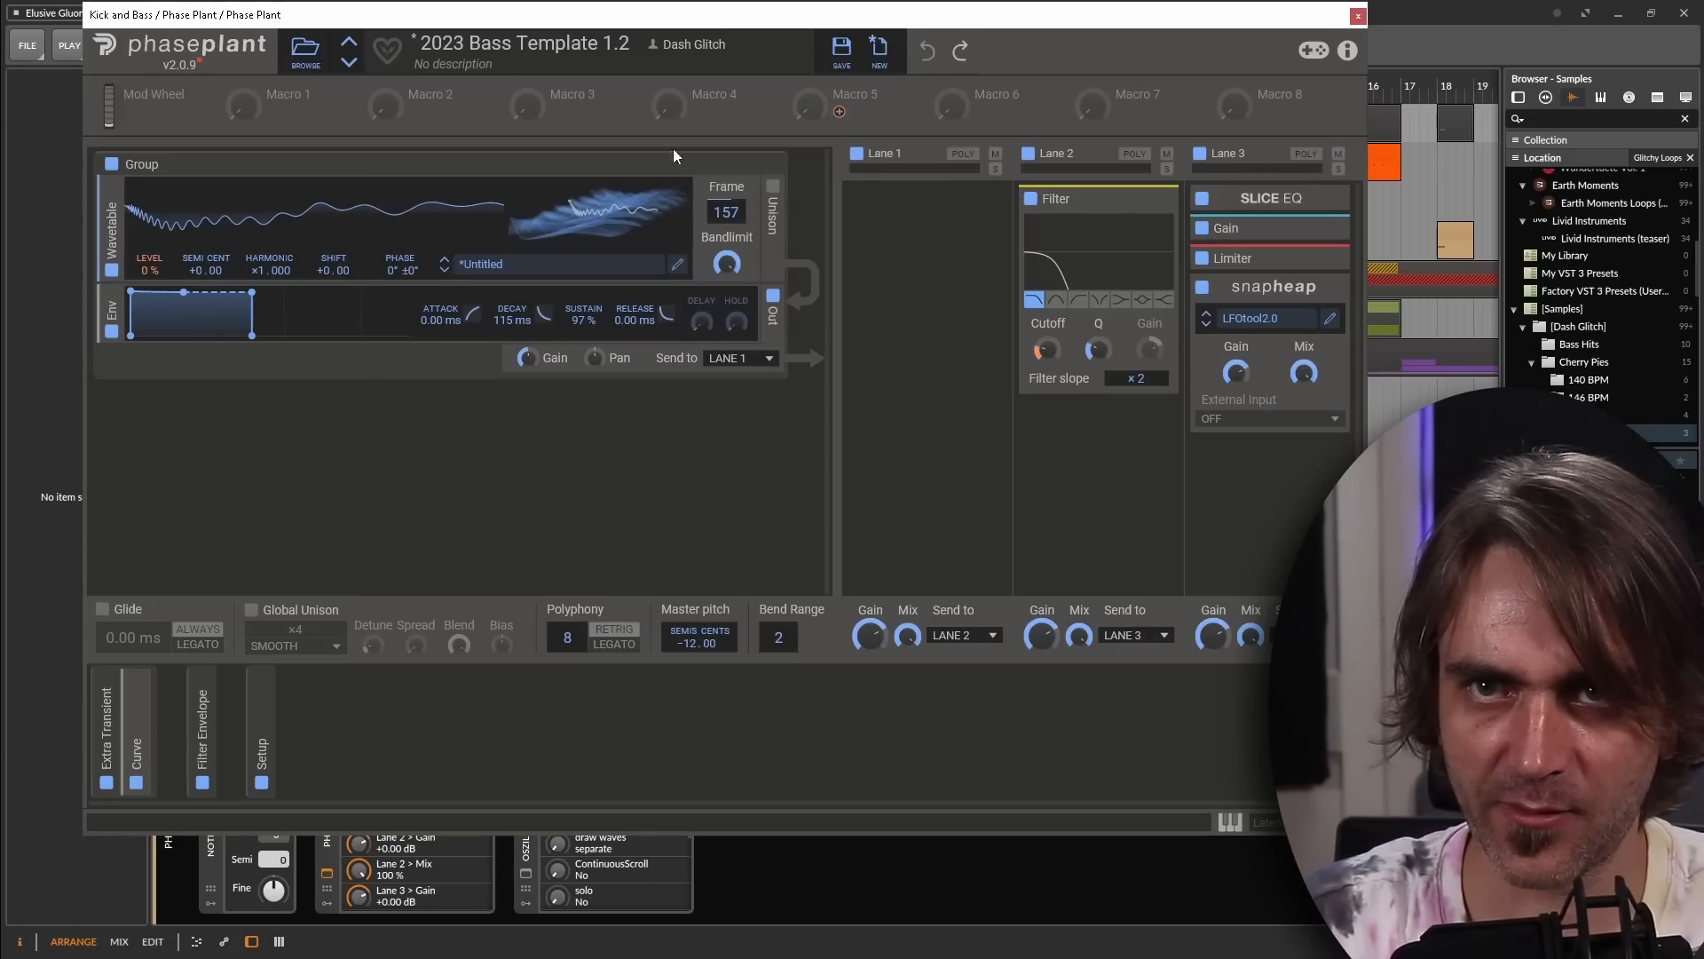
Duplicate the generator group, name the upper one Sub and open its wavetable in the Harmonic Edit Tool
left_click_drag(441, 168, 439, 506)
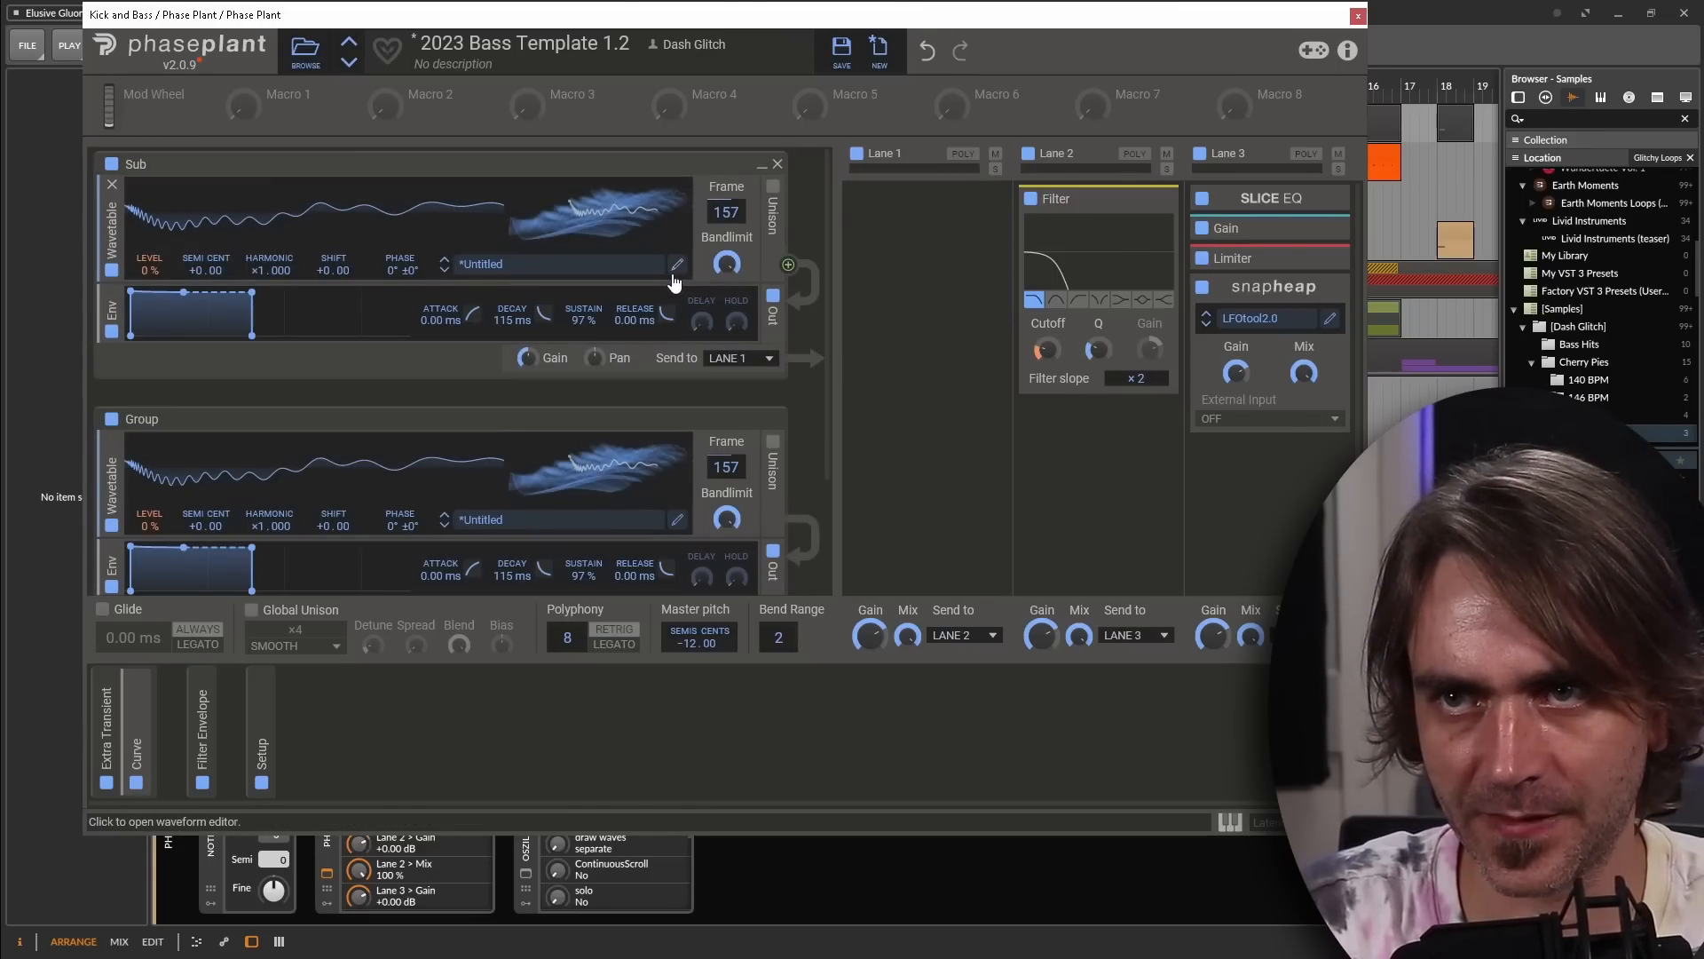
left_click(676, 264)
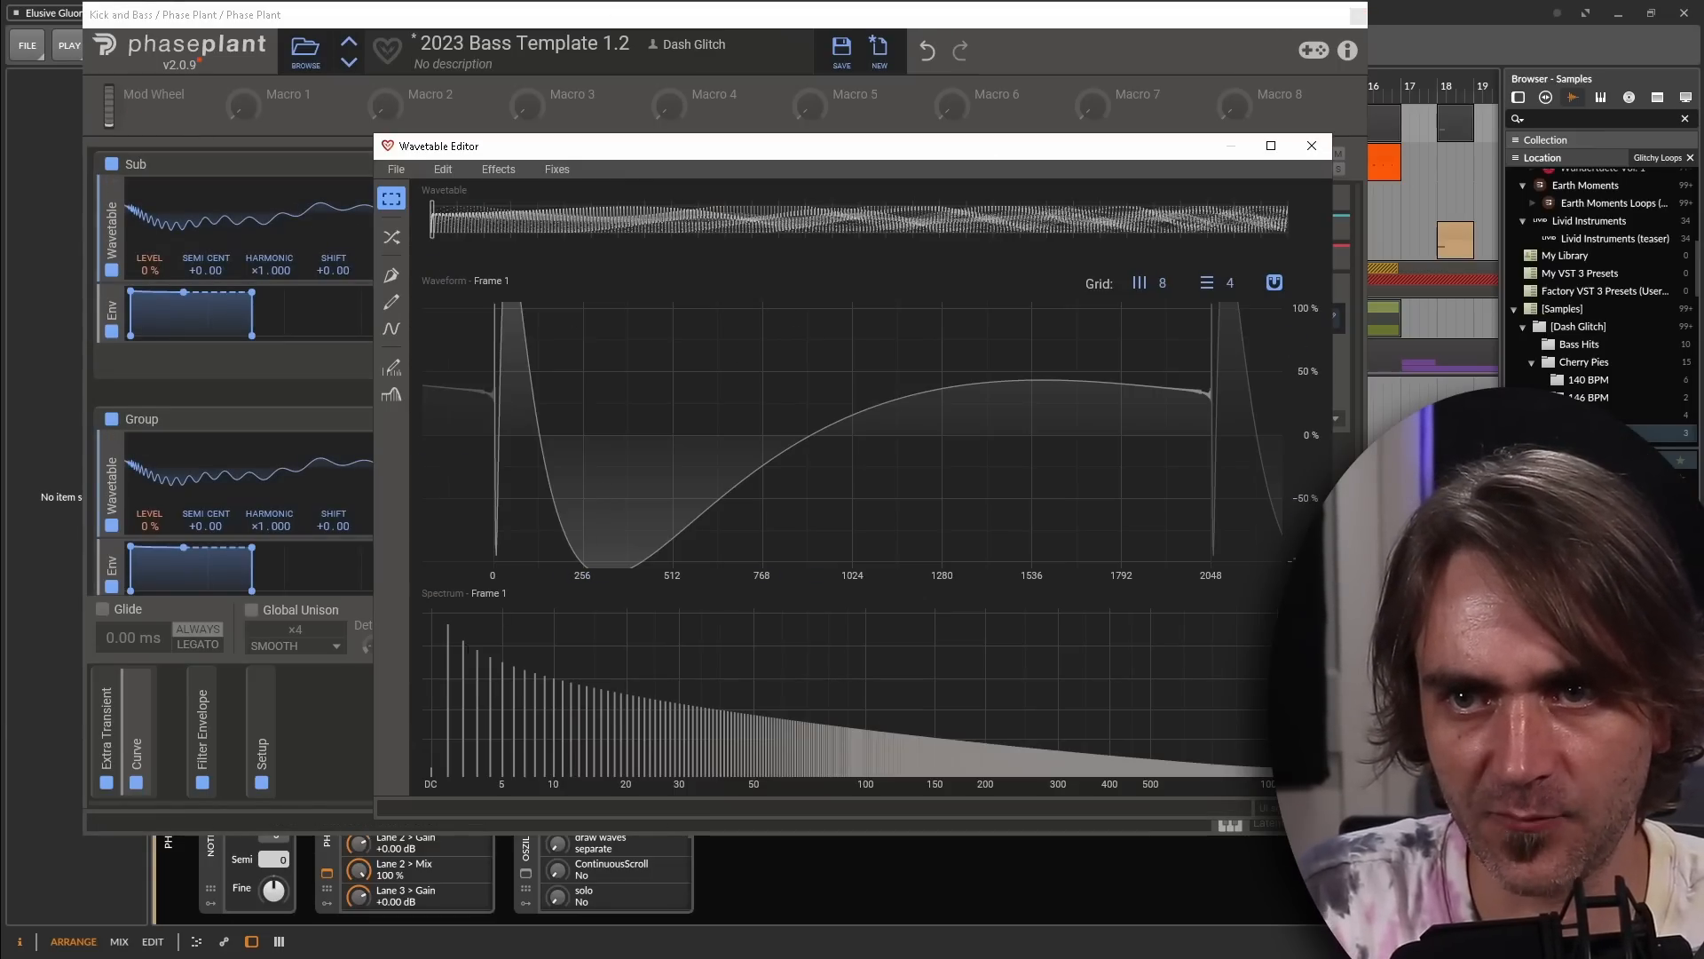
left_click(392, 366)
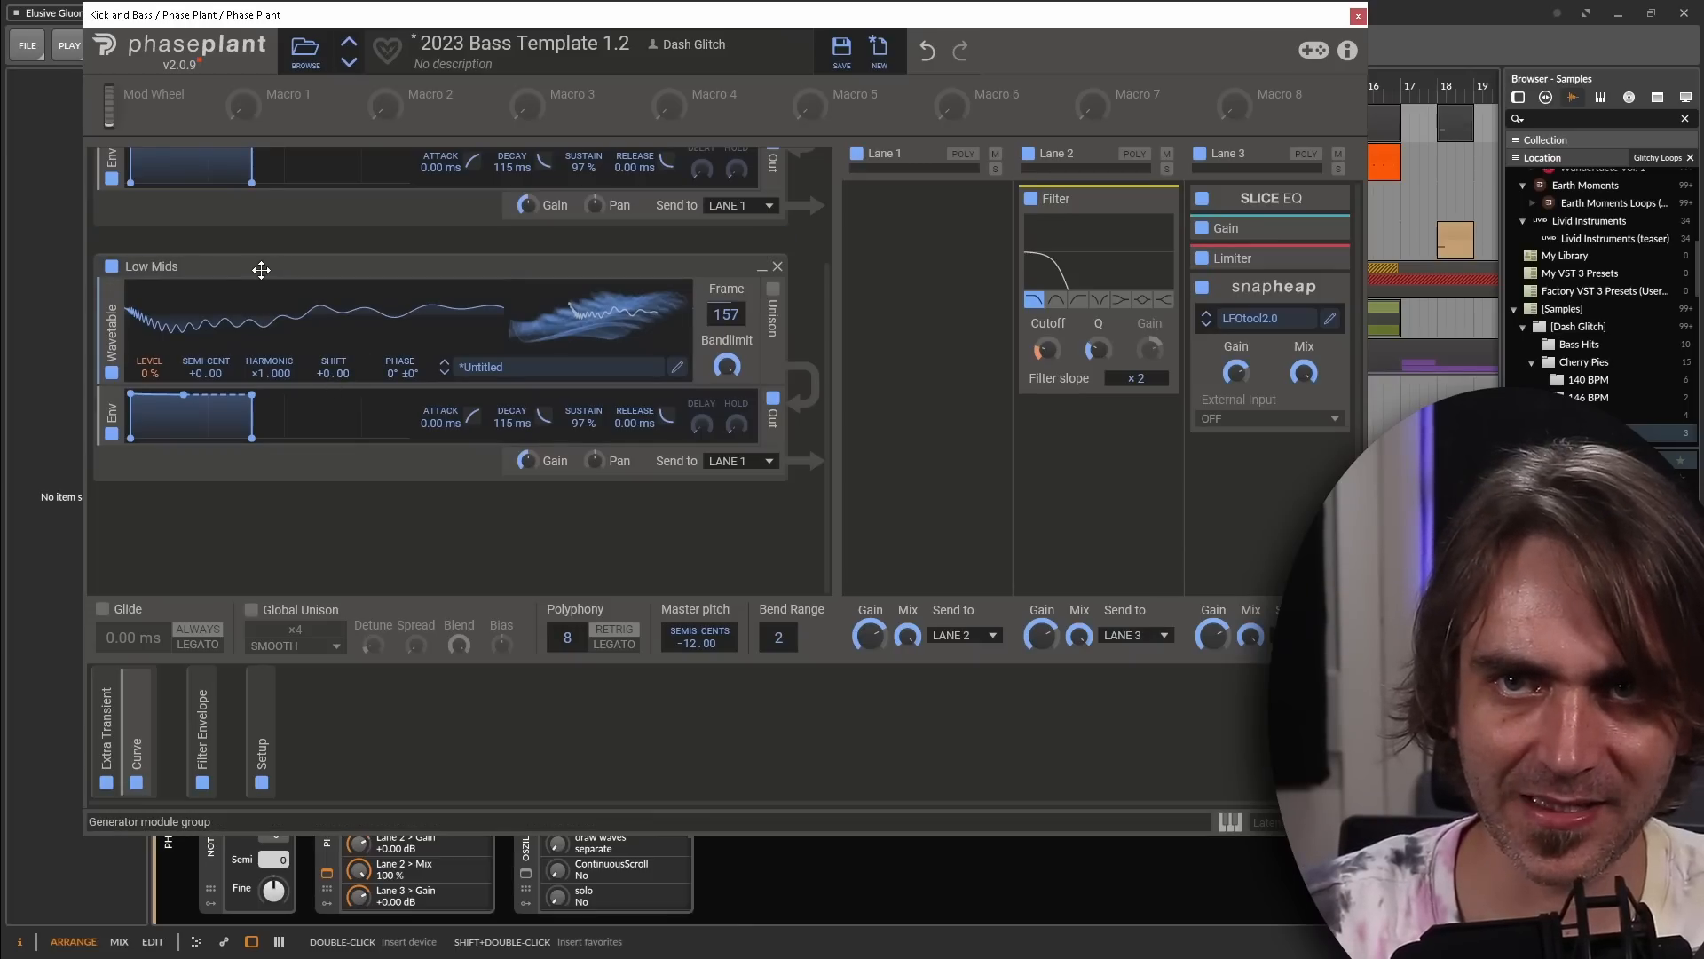
Duplicate the Low Mids generator group below itself and rename the copy as Aux Bins
left_click_drag(260, 258, 263, 550)
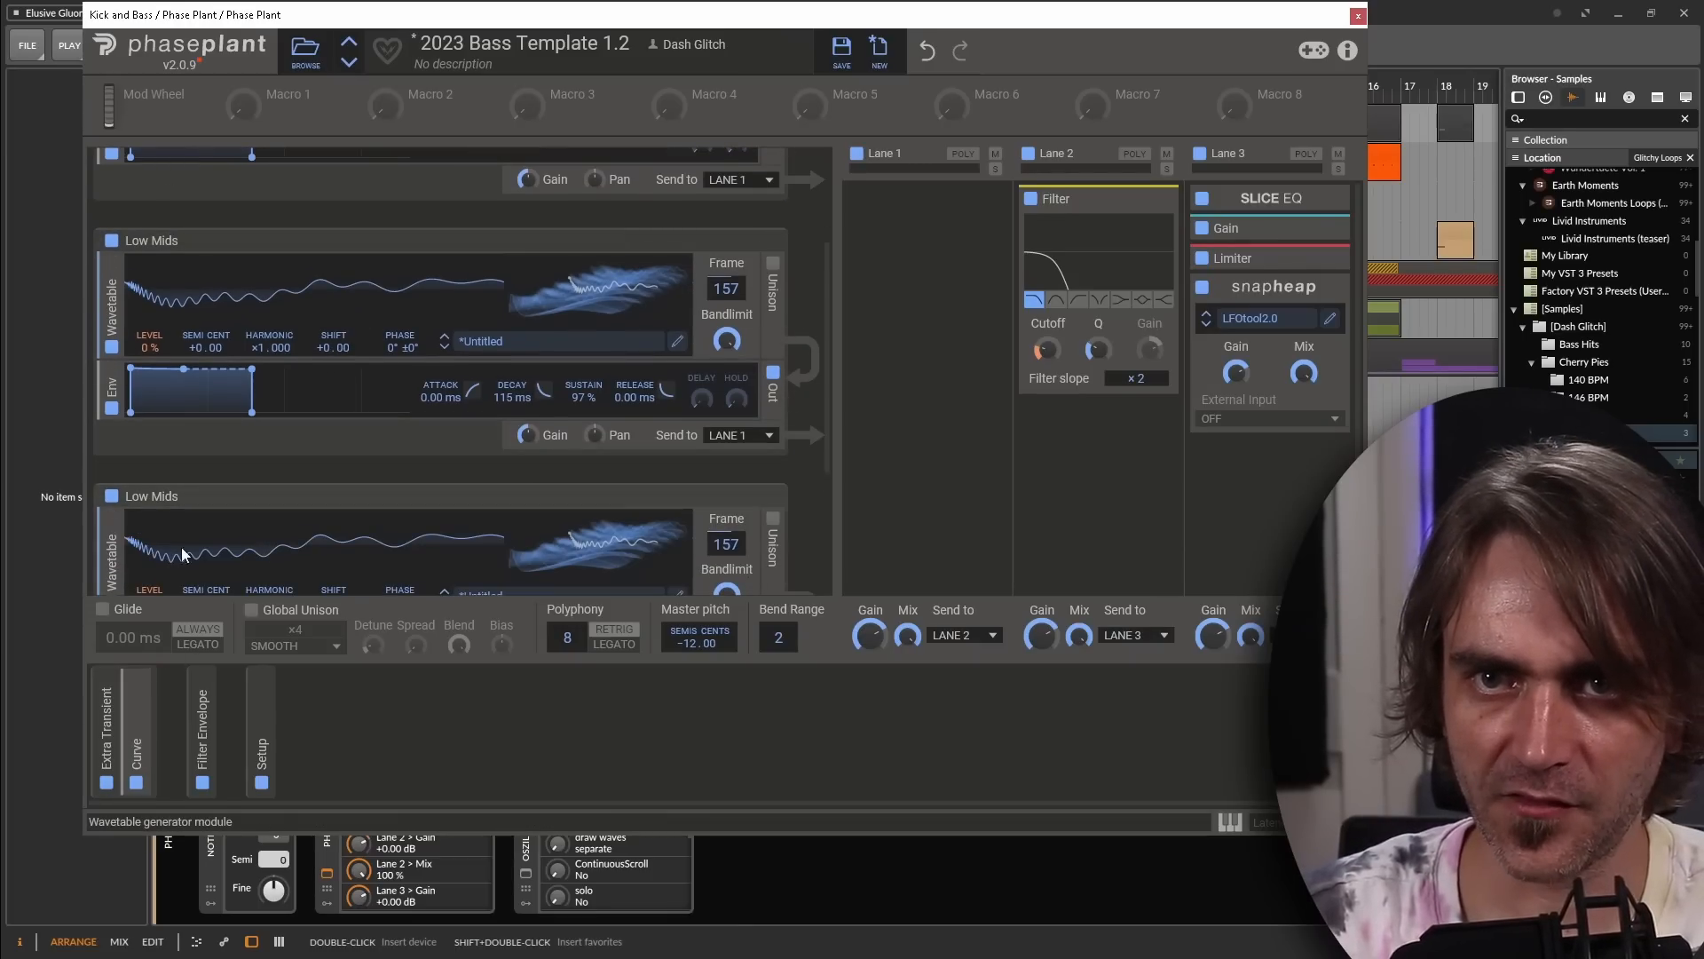
double_click(152, 497)
type("Aux Bins")
key("Return")
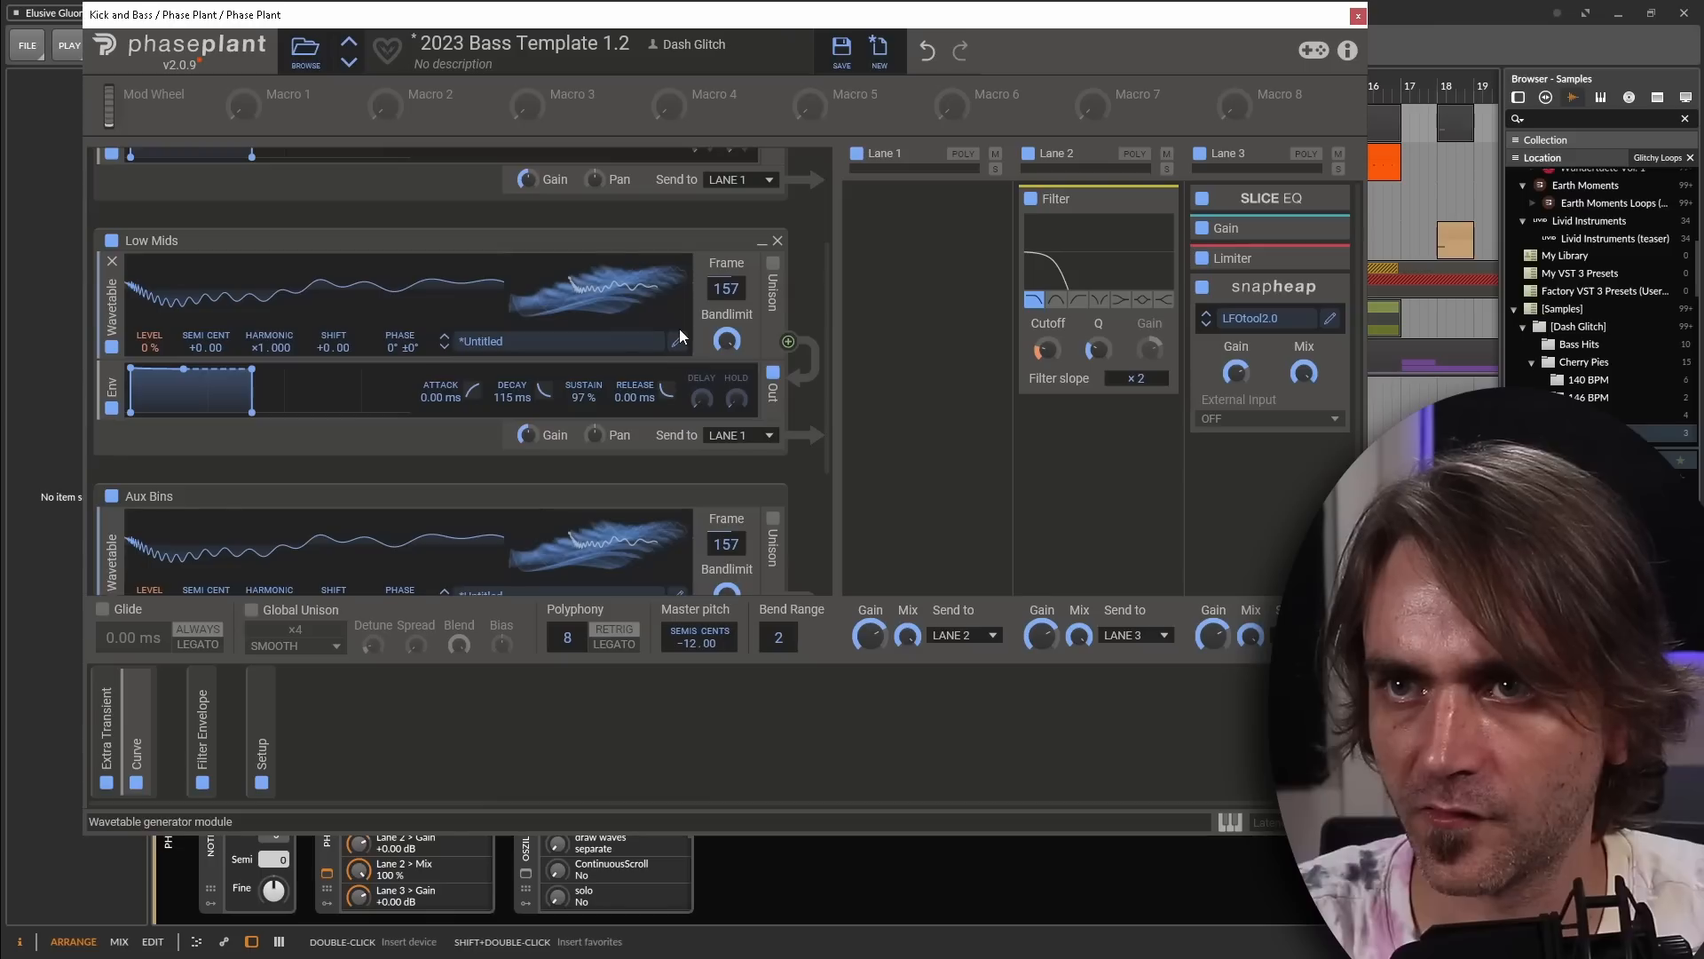
Reduce the Low Mids wavetable to its second and third harmonics with the Harmonic Edit Tool, apply the edit and close the Wavetable Editor
left_click(677, 341)
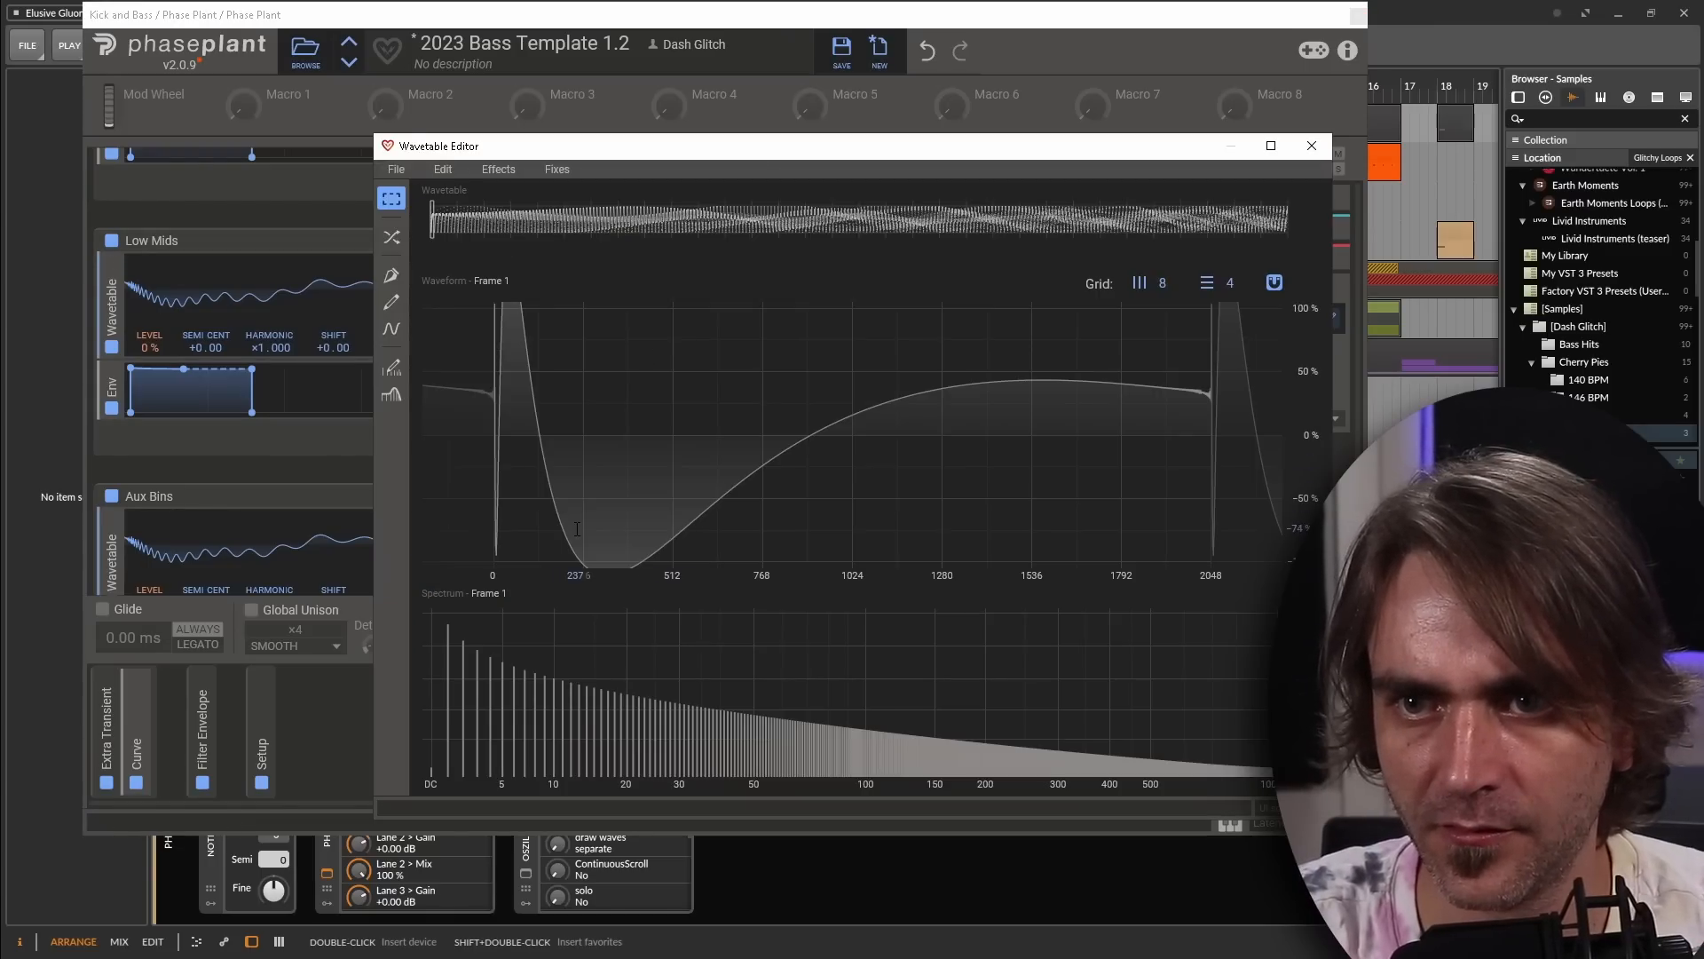
left_click(393, 365)
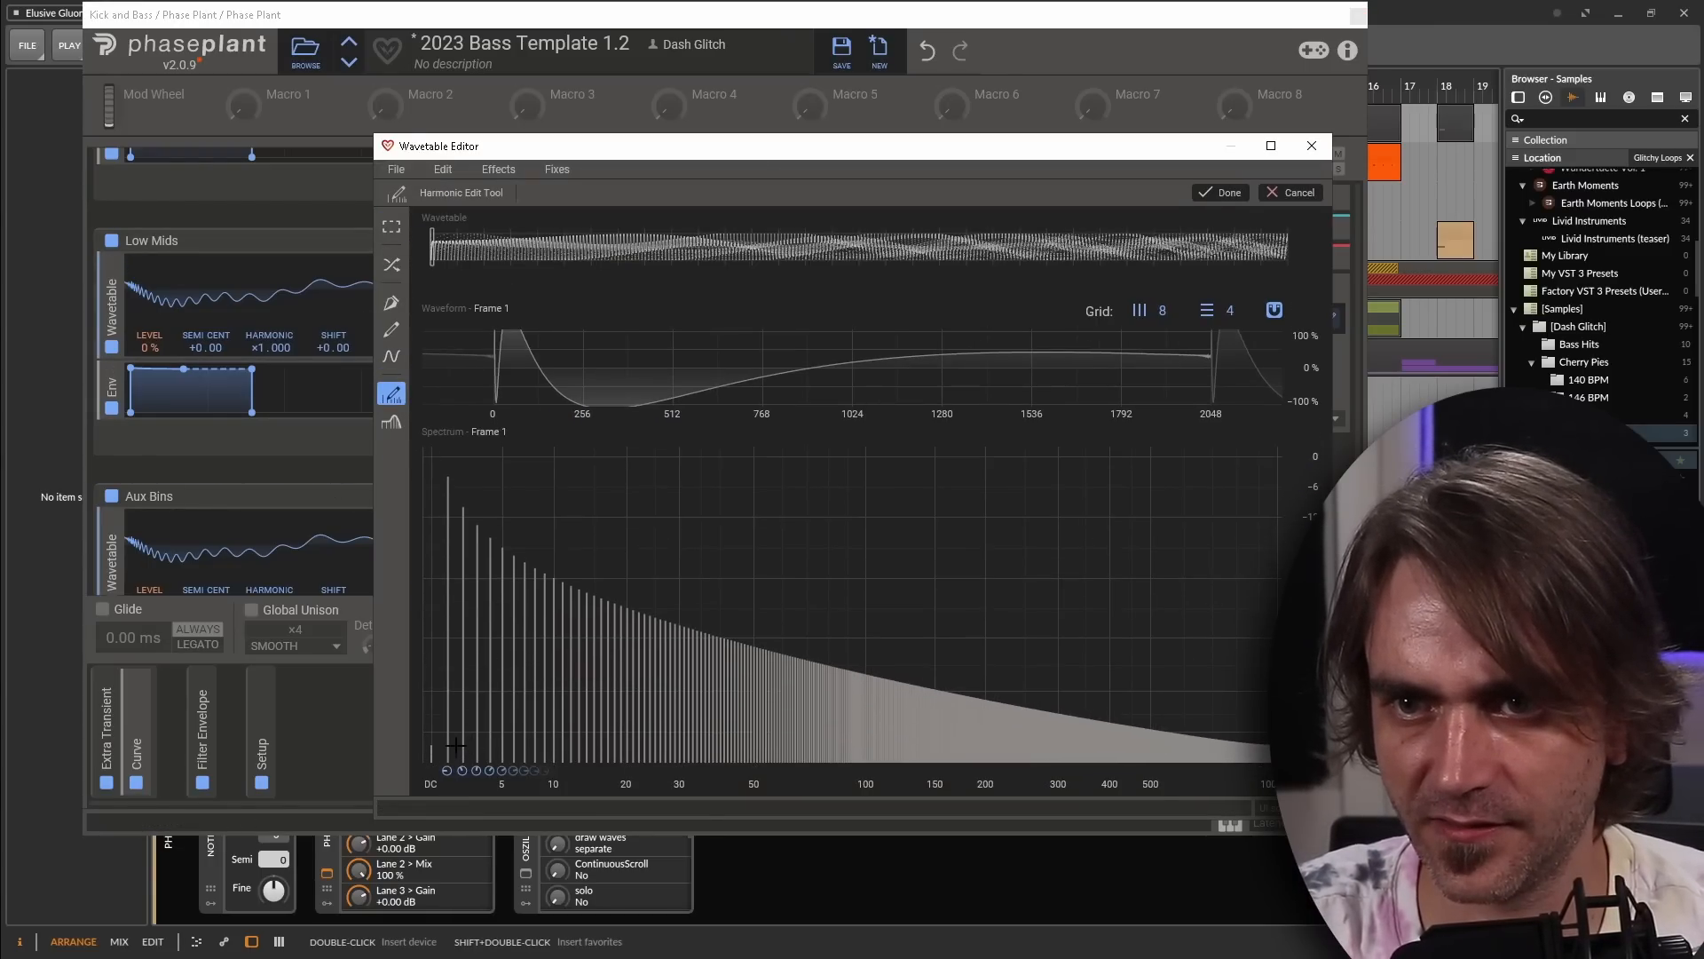
left_click_drag(448, 748, 451, 757)
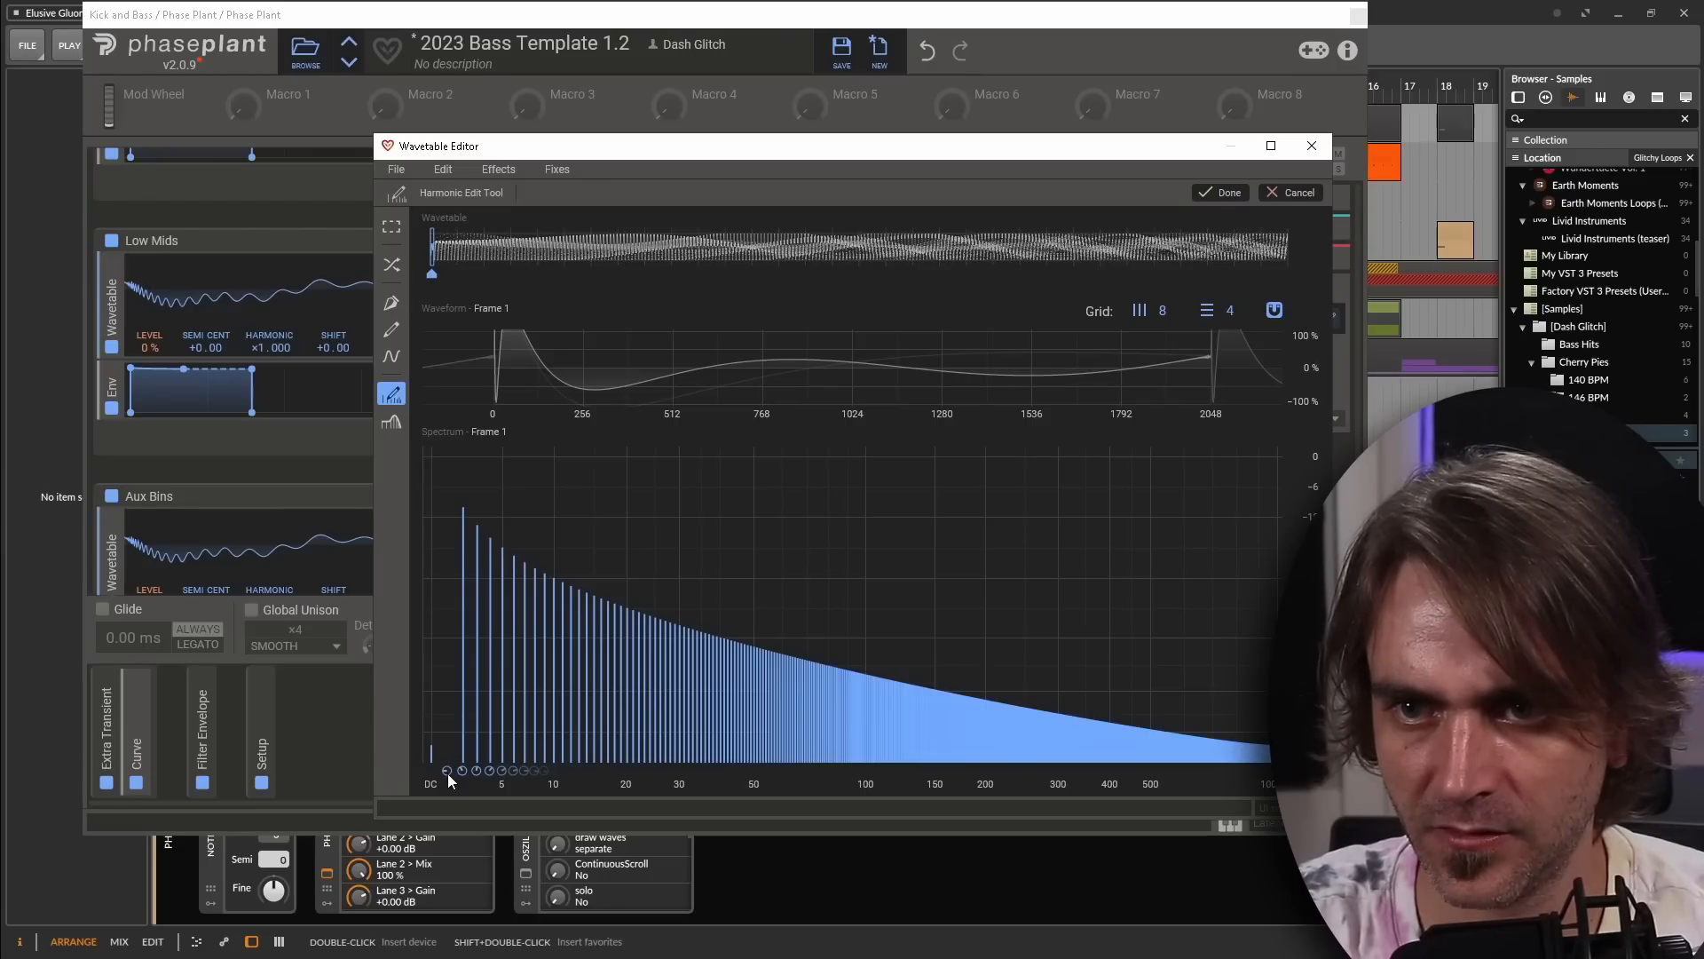
mouse_move(489, 733)
left_mouse_down()
mouse_move(501, 761)
mouse_move(1273, 761)
left_mouse_up()
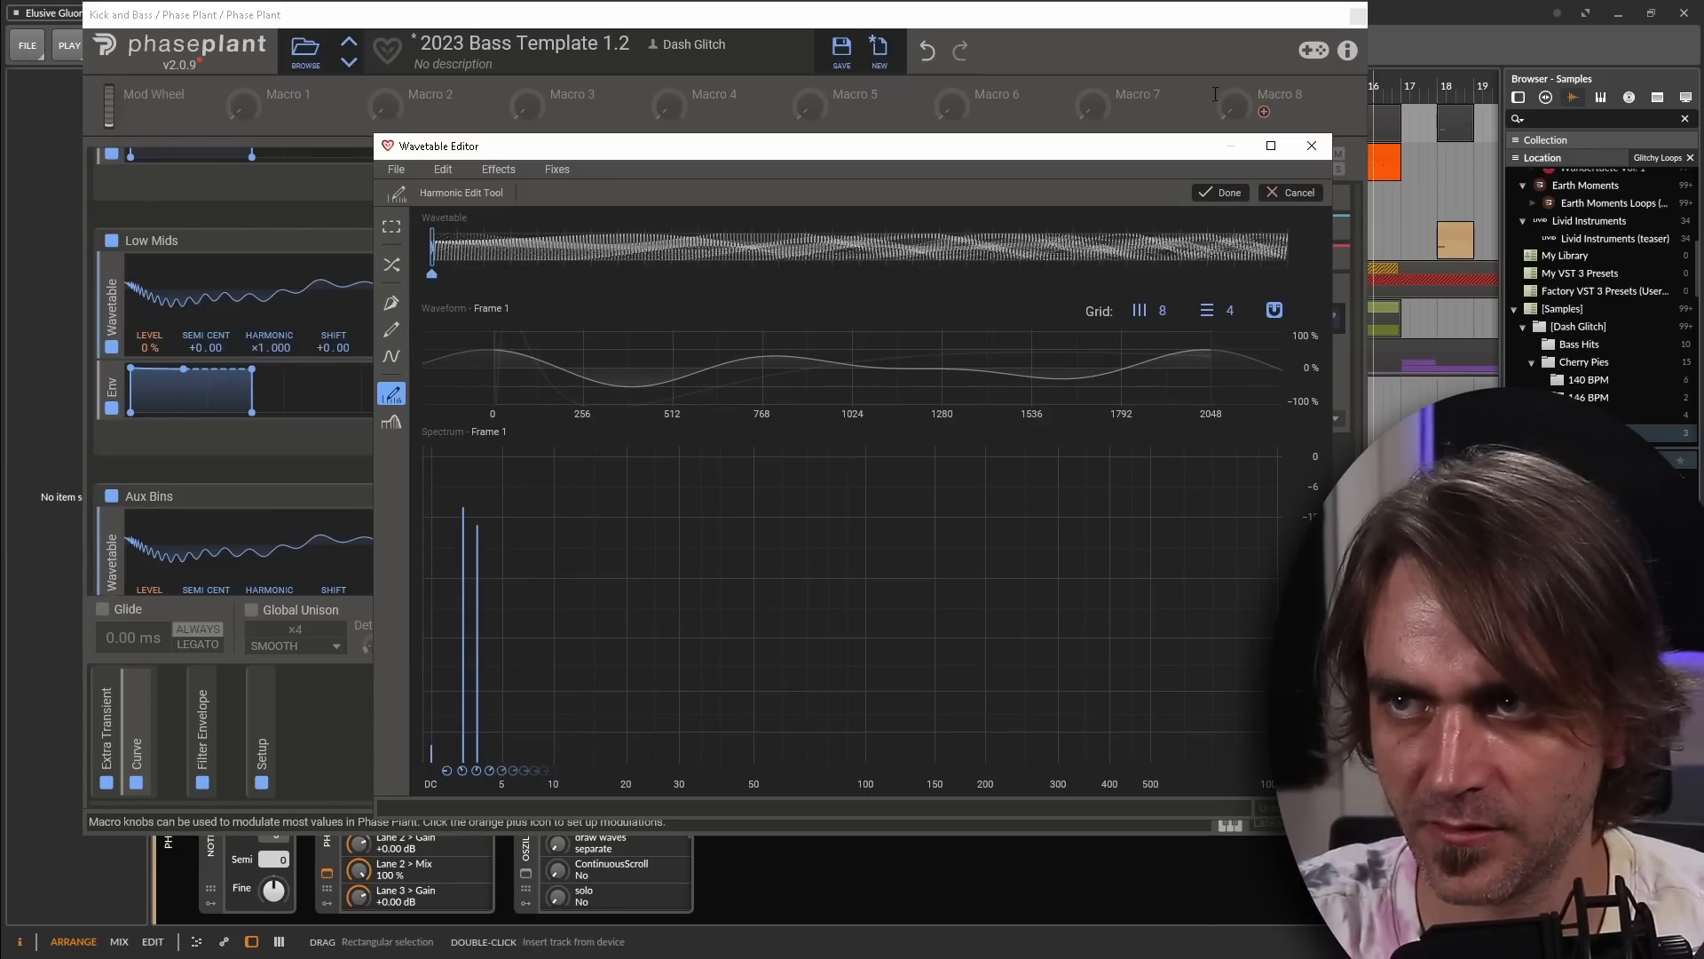
left_click(1225, 193)
mouse_move(865, 258)
left_mouse_down()
mouse_move(1388, 299)
mouse_move(1011, 254)
mouse_move(428, 252)
mouse_move(1011, 290)
mouse_move(1375, 350)
mouse_move(851, 314)
mouse_move(518, 359)
mouse_move(401, 352)
left_mouse_up()
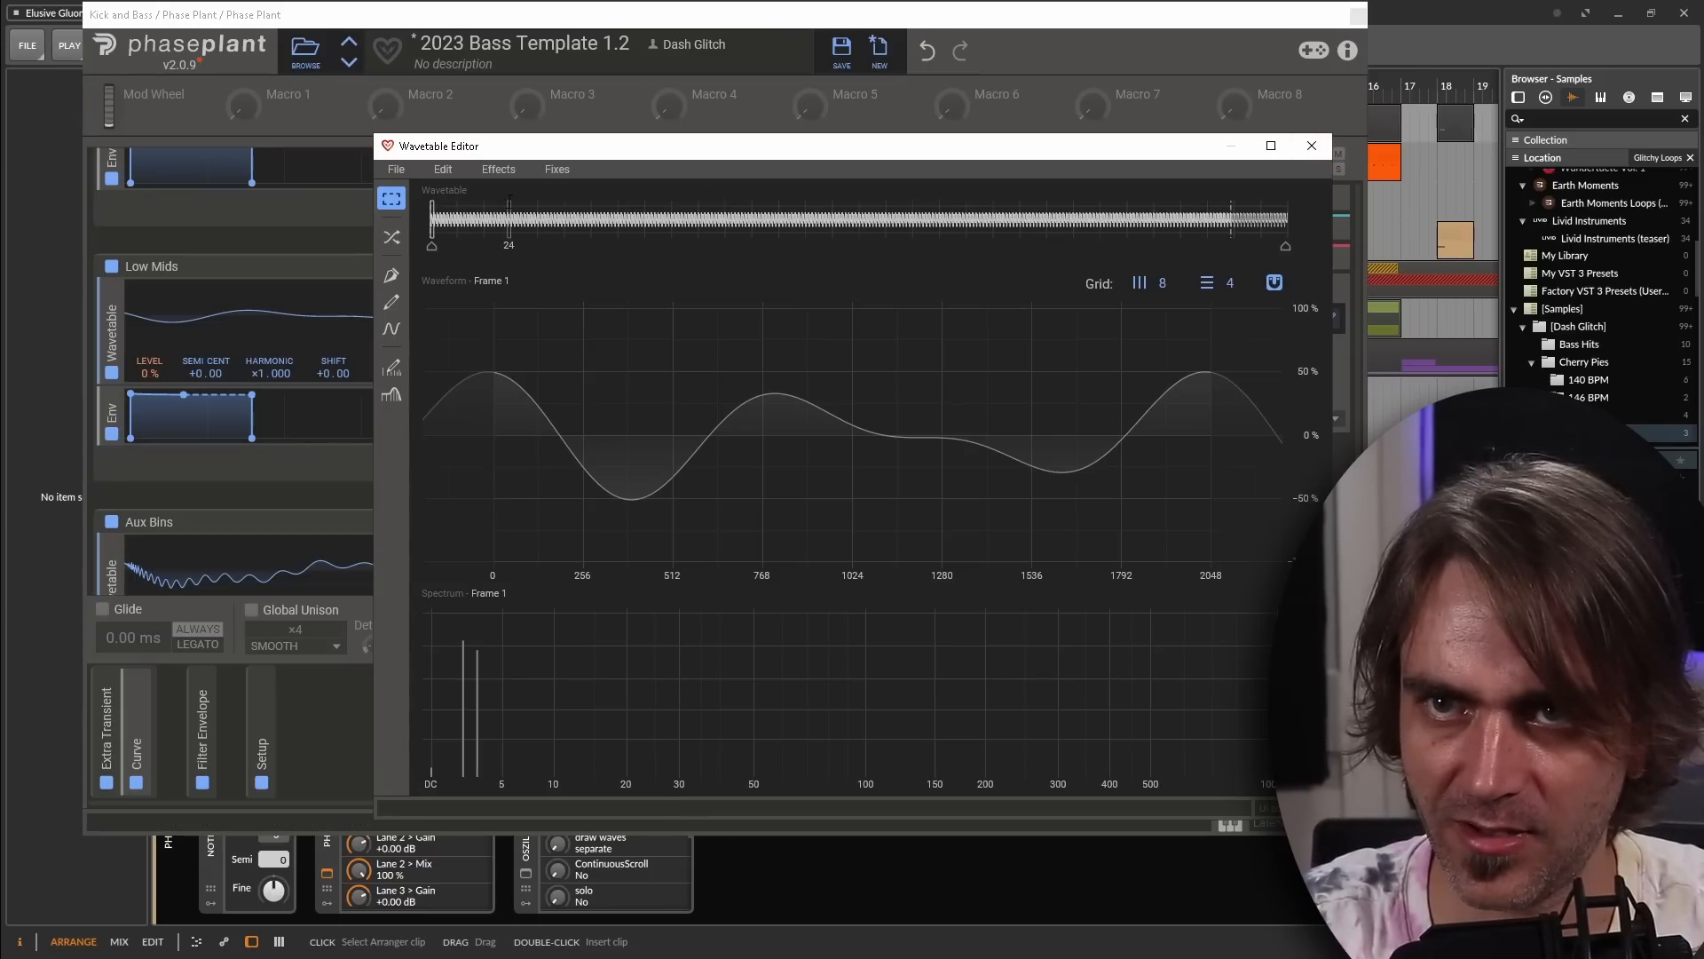
left_click(1312, 145)
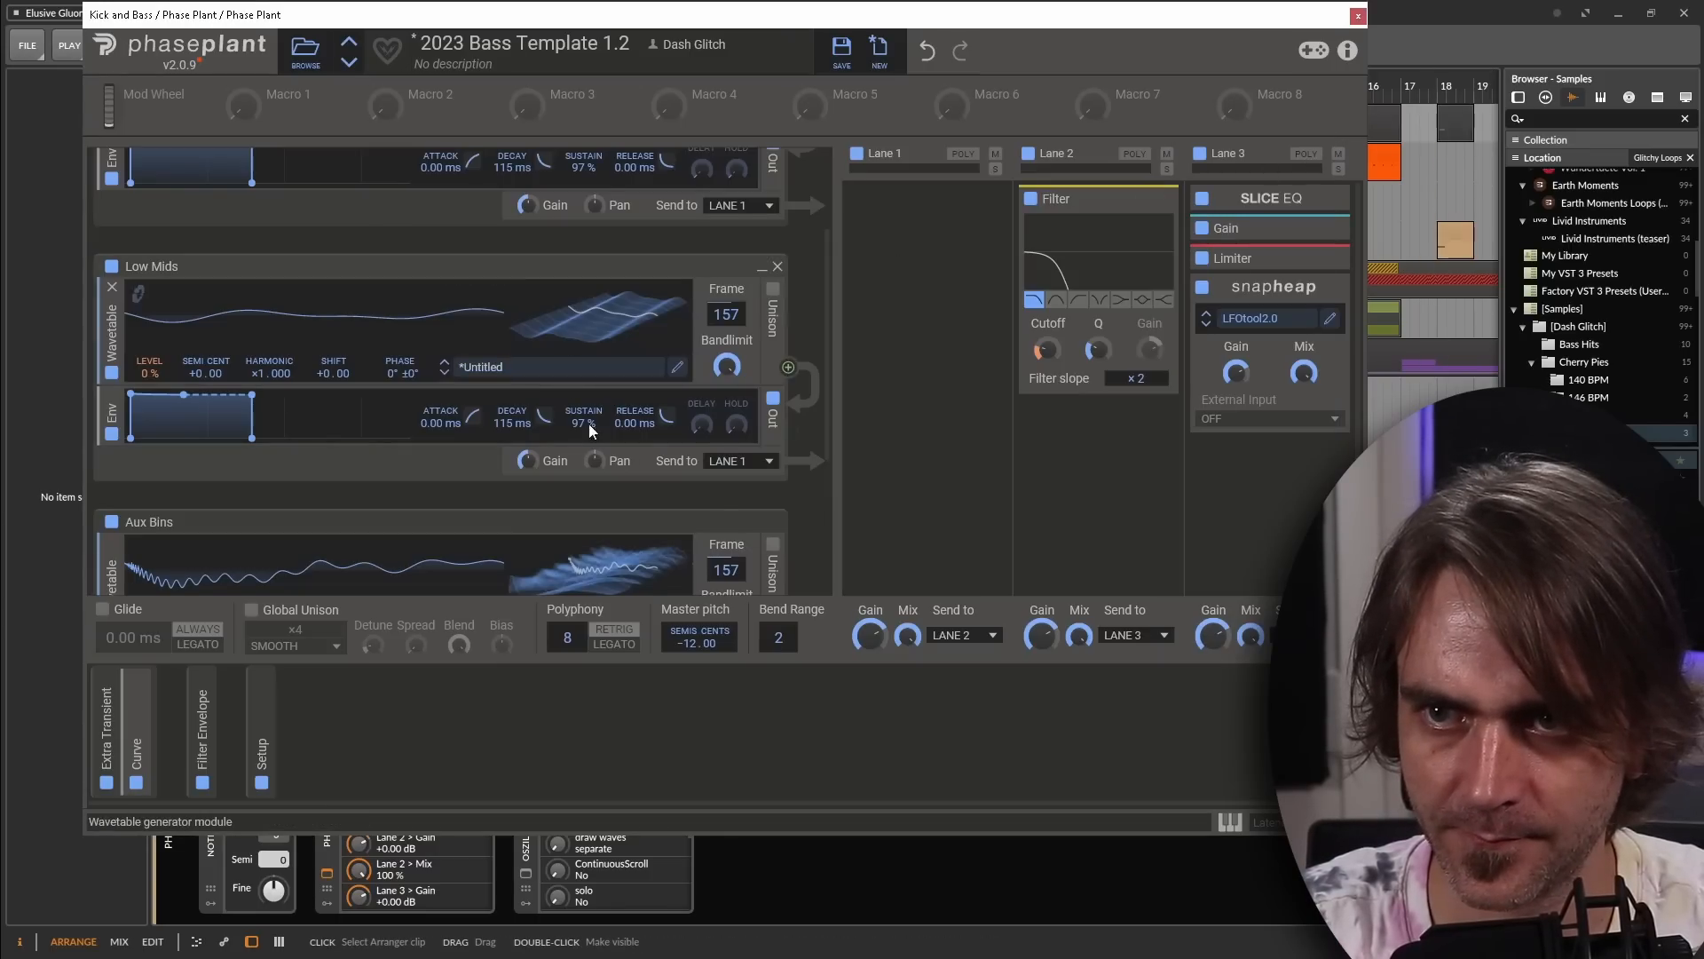
Remove the first three harmonics from the Aux Bins wavetable at frames 1 and 256 with the Harmonic Edit Tool
scroll(568, 476, "down", 2)
left_click(678, 521)
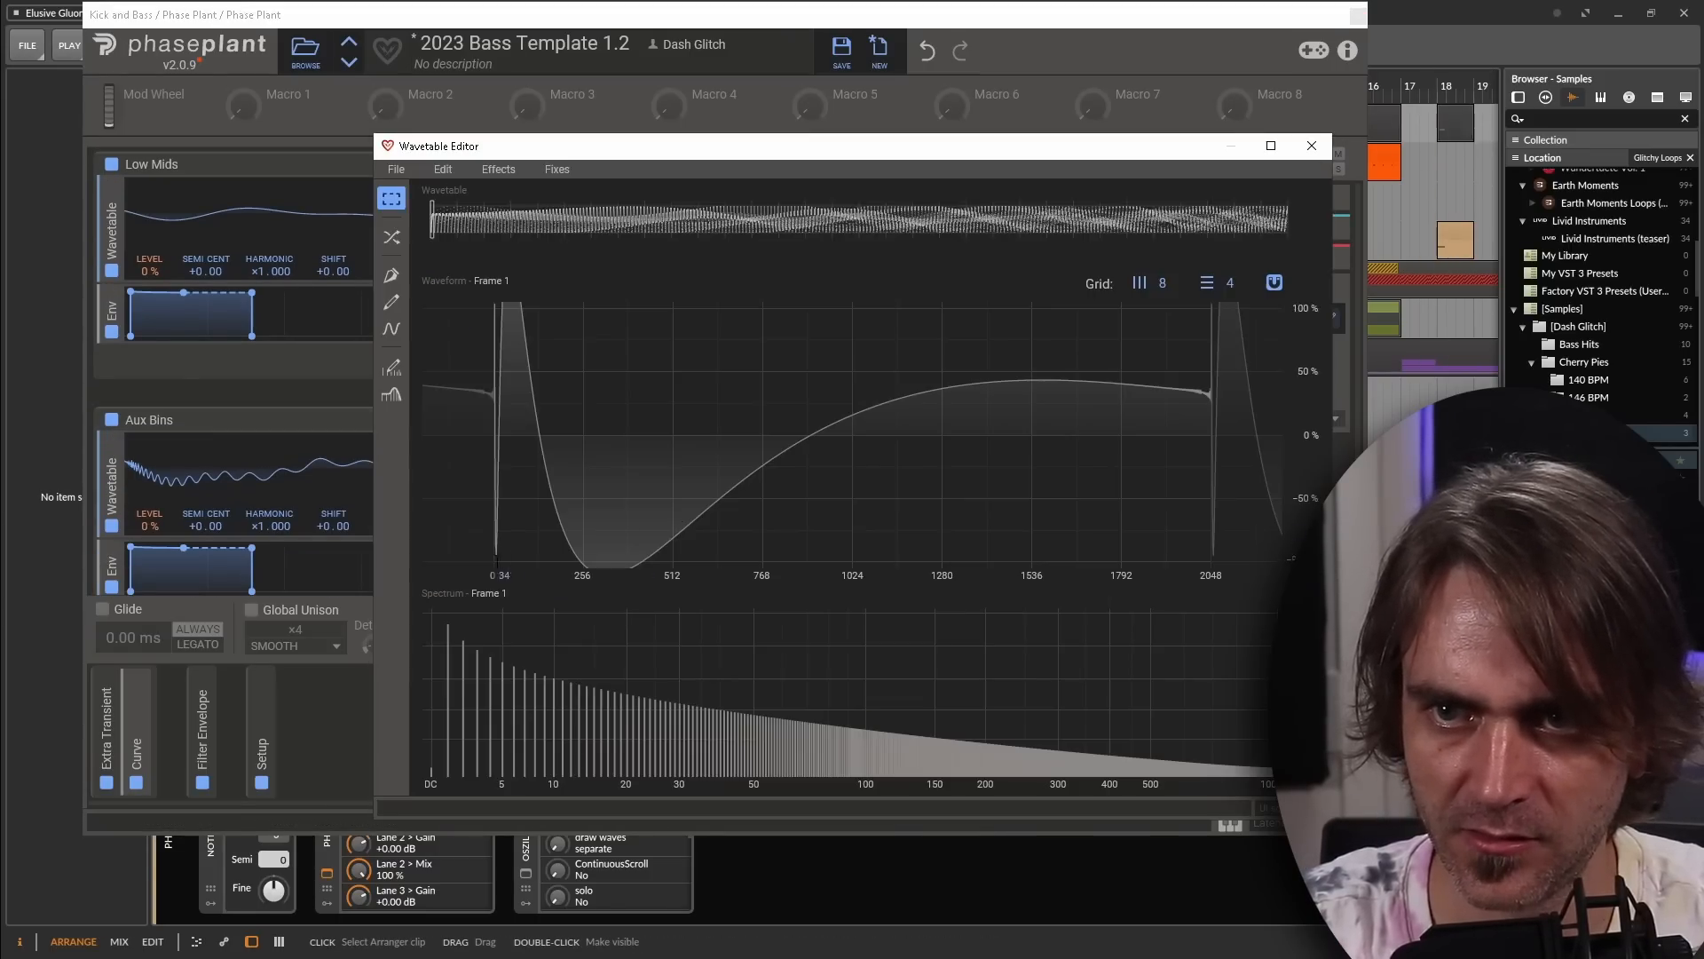
left_click(392, 367)
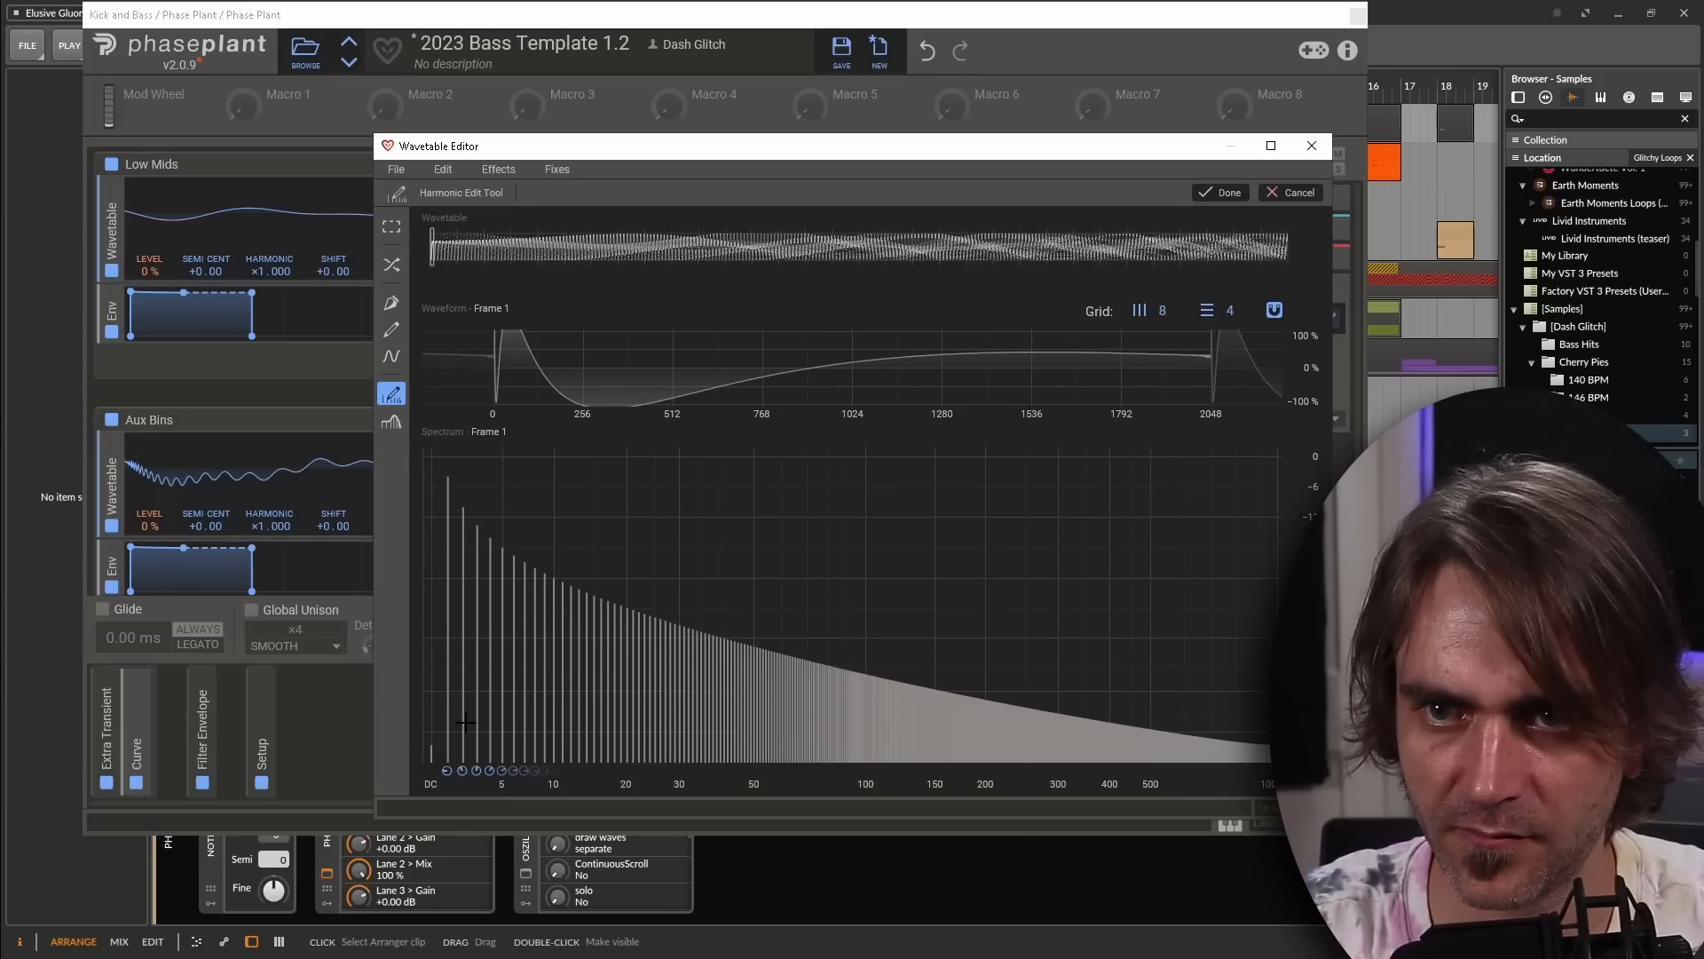
mouse_move(442, 734)
left_mouse_down()
mouse_move(464, 779)
mouse_move(474, 751)
mouse_move(472, 787)
left_mouse_up()
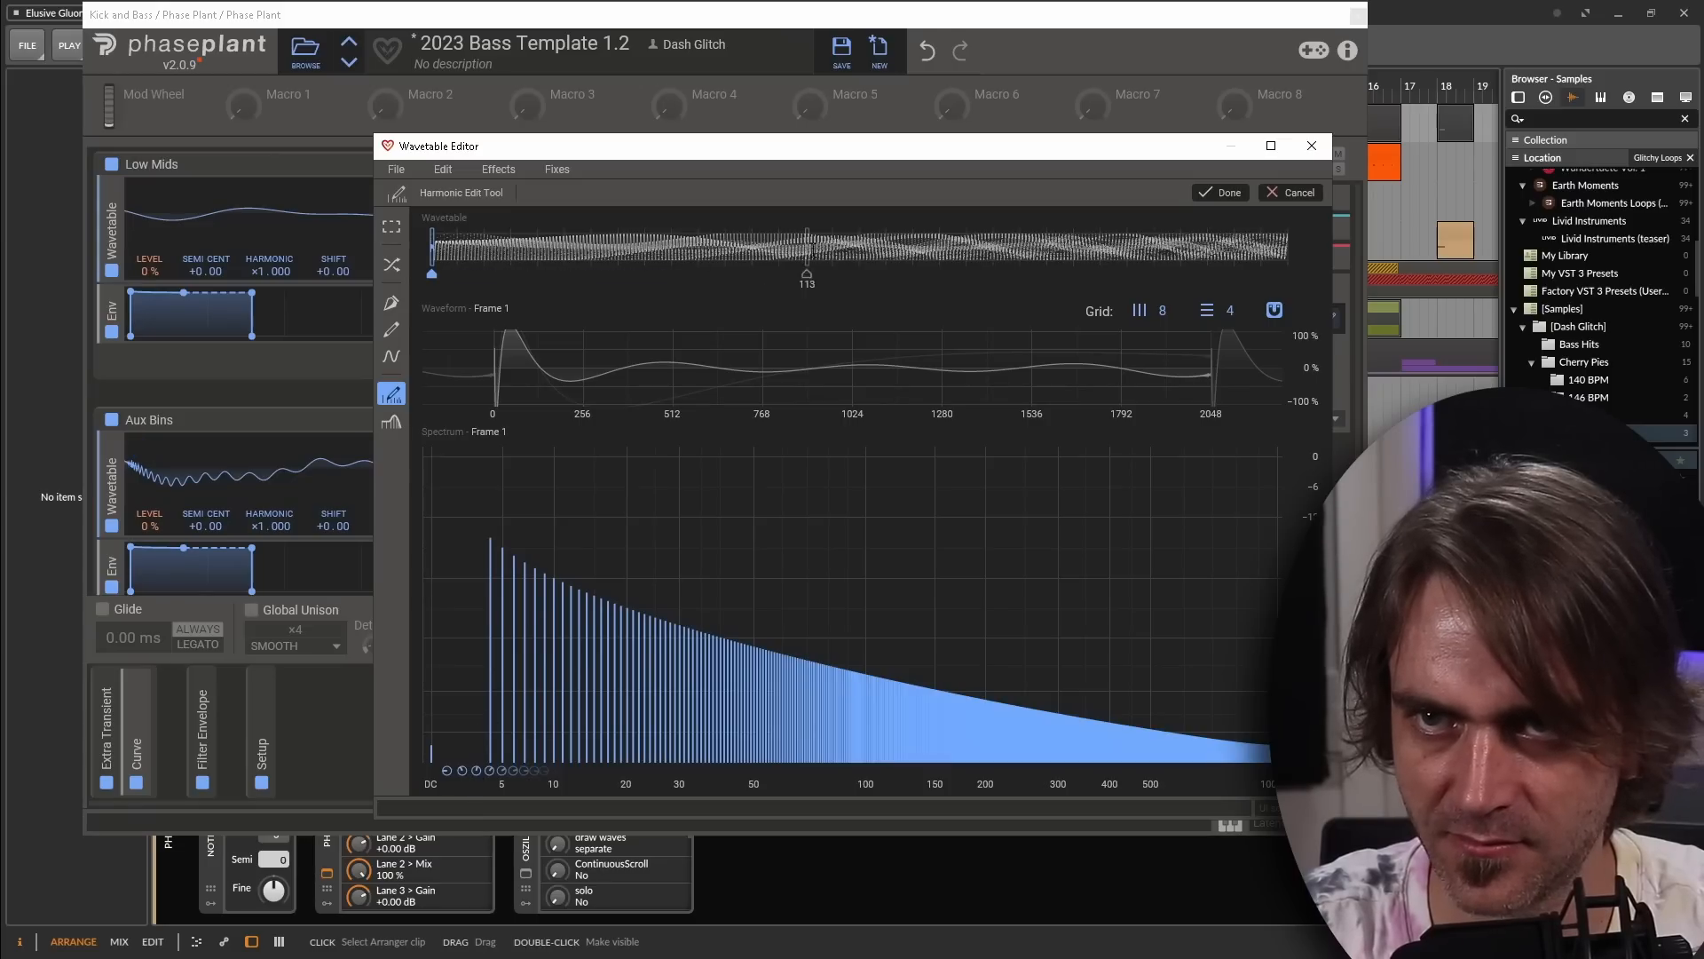
left_click(1287, 275)
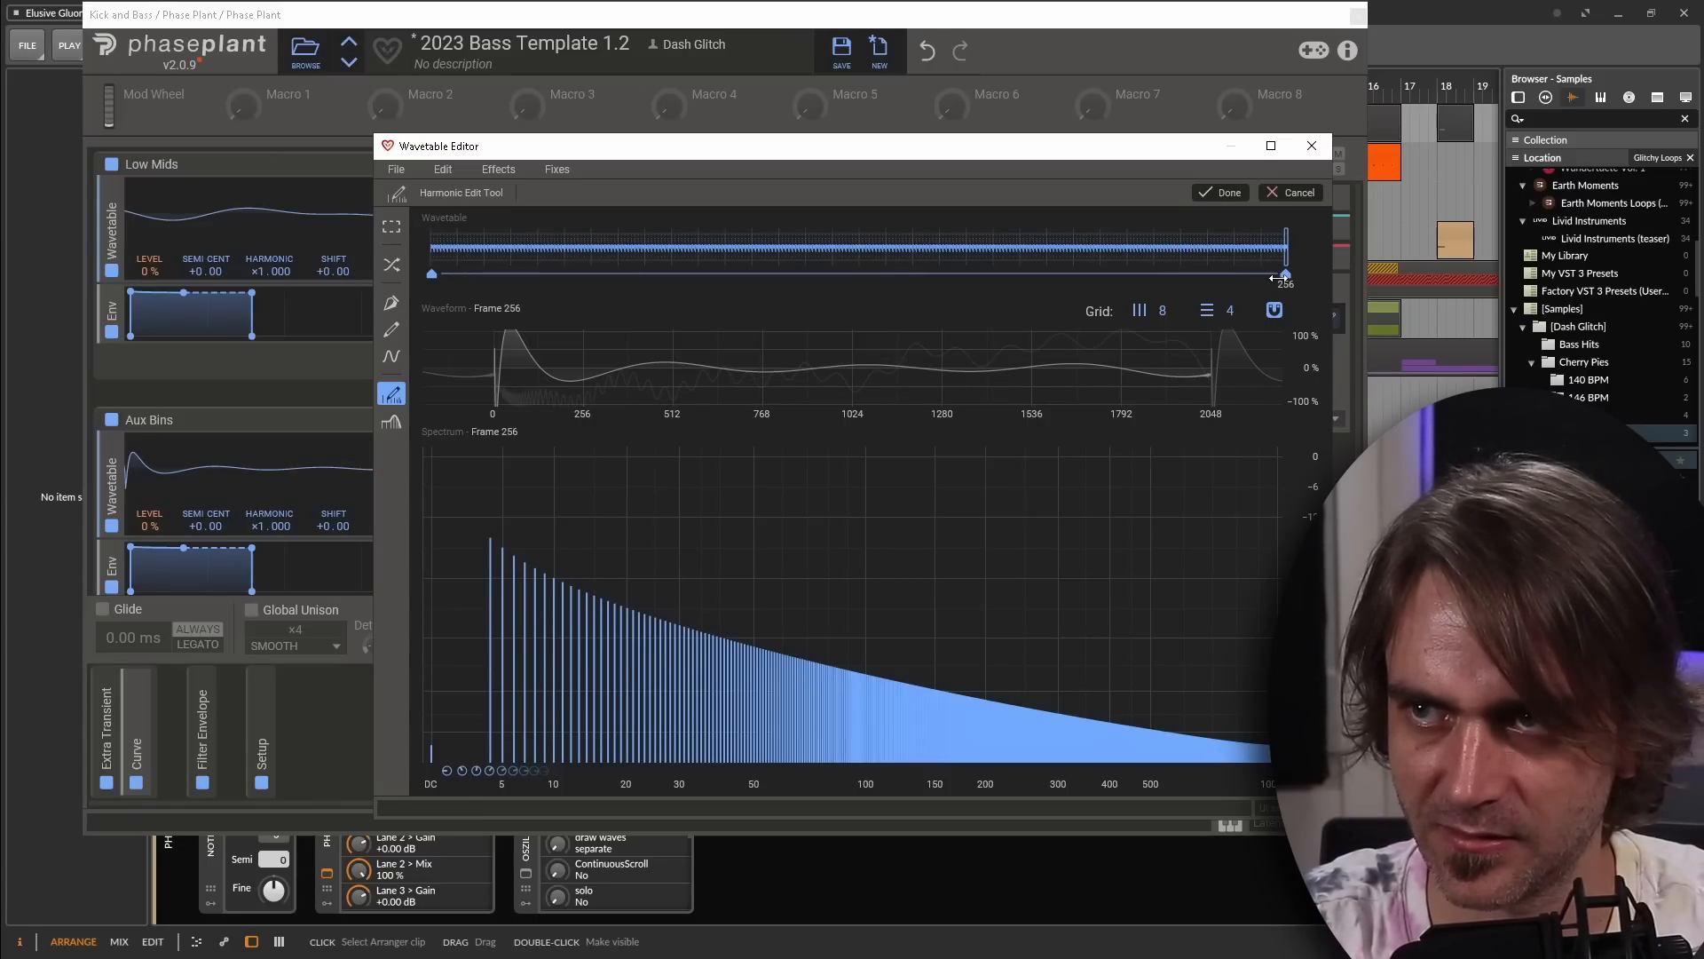
left_click(1290, 193)
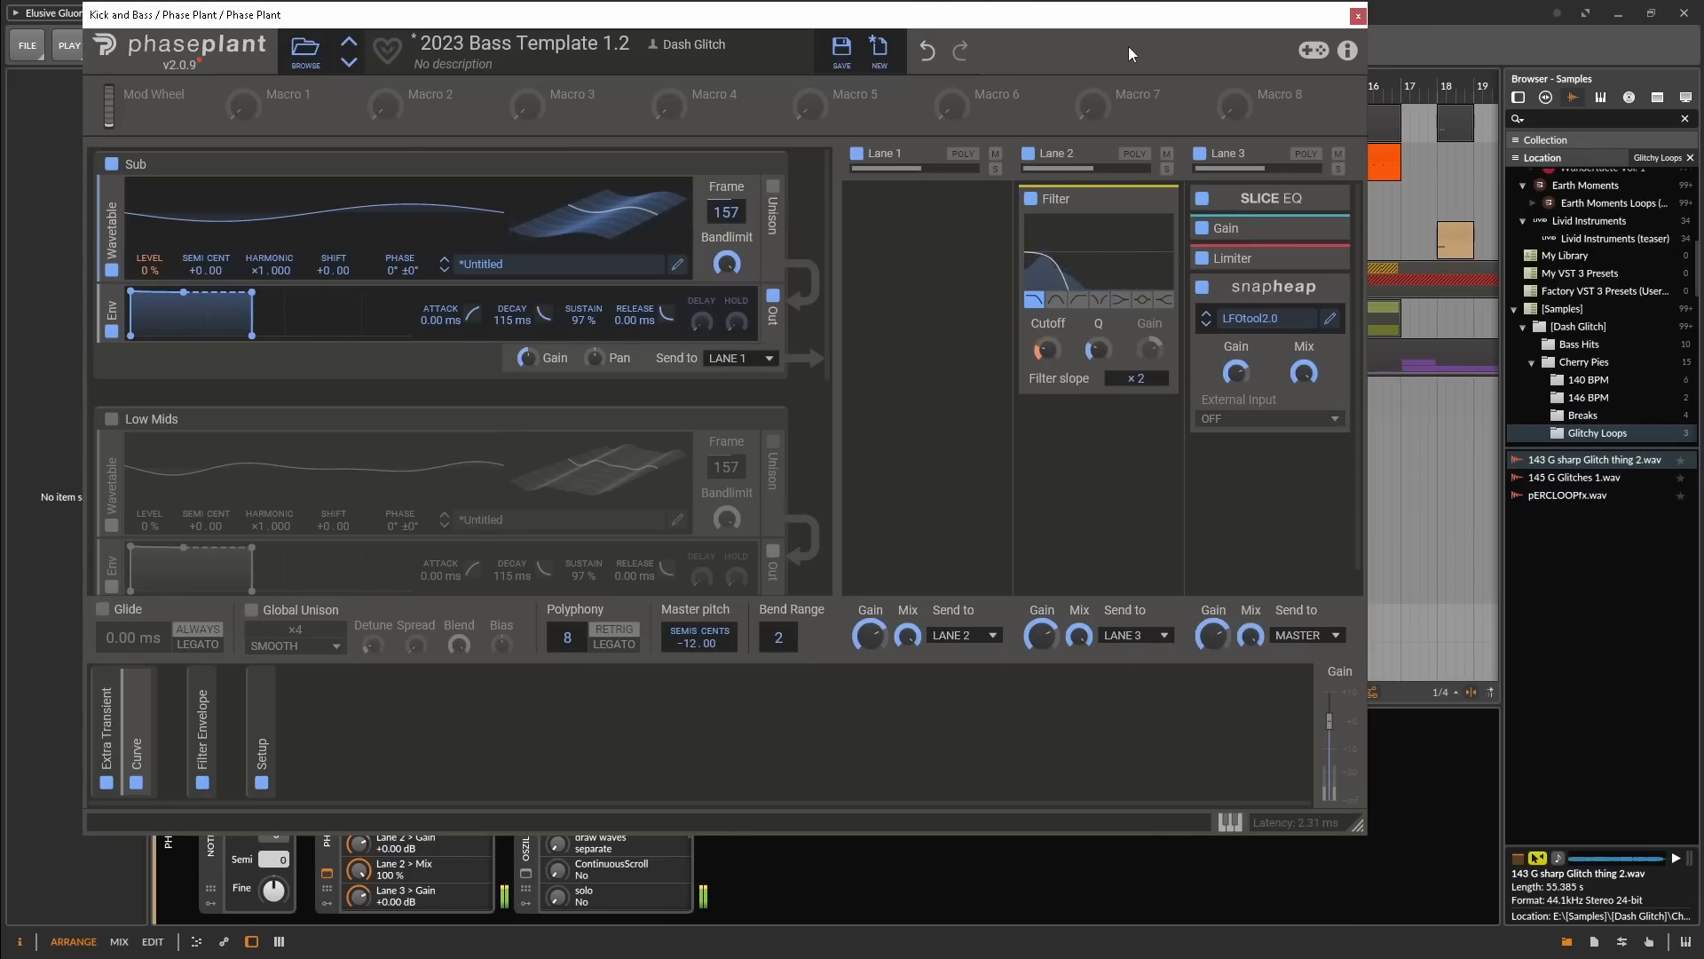
Hide the Vital waveform in the Phase Plant track's Oszillos Mega Scope and select the Kampfer Kicks Rack track
left_click(1358, 15)
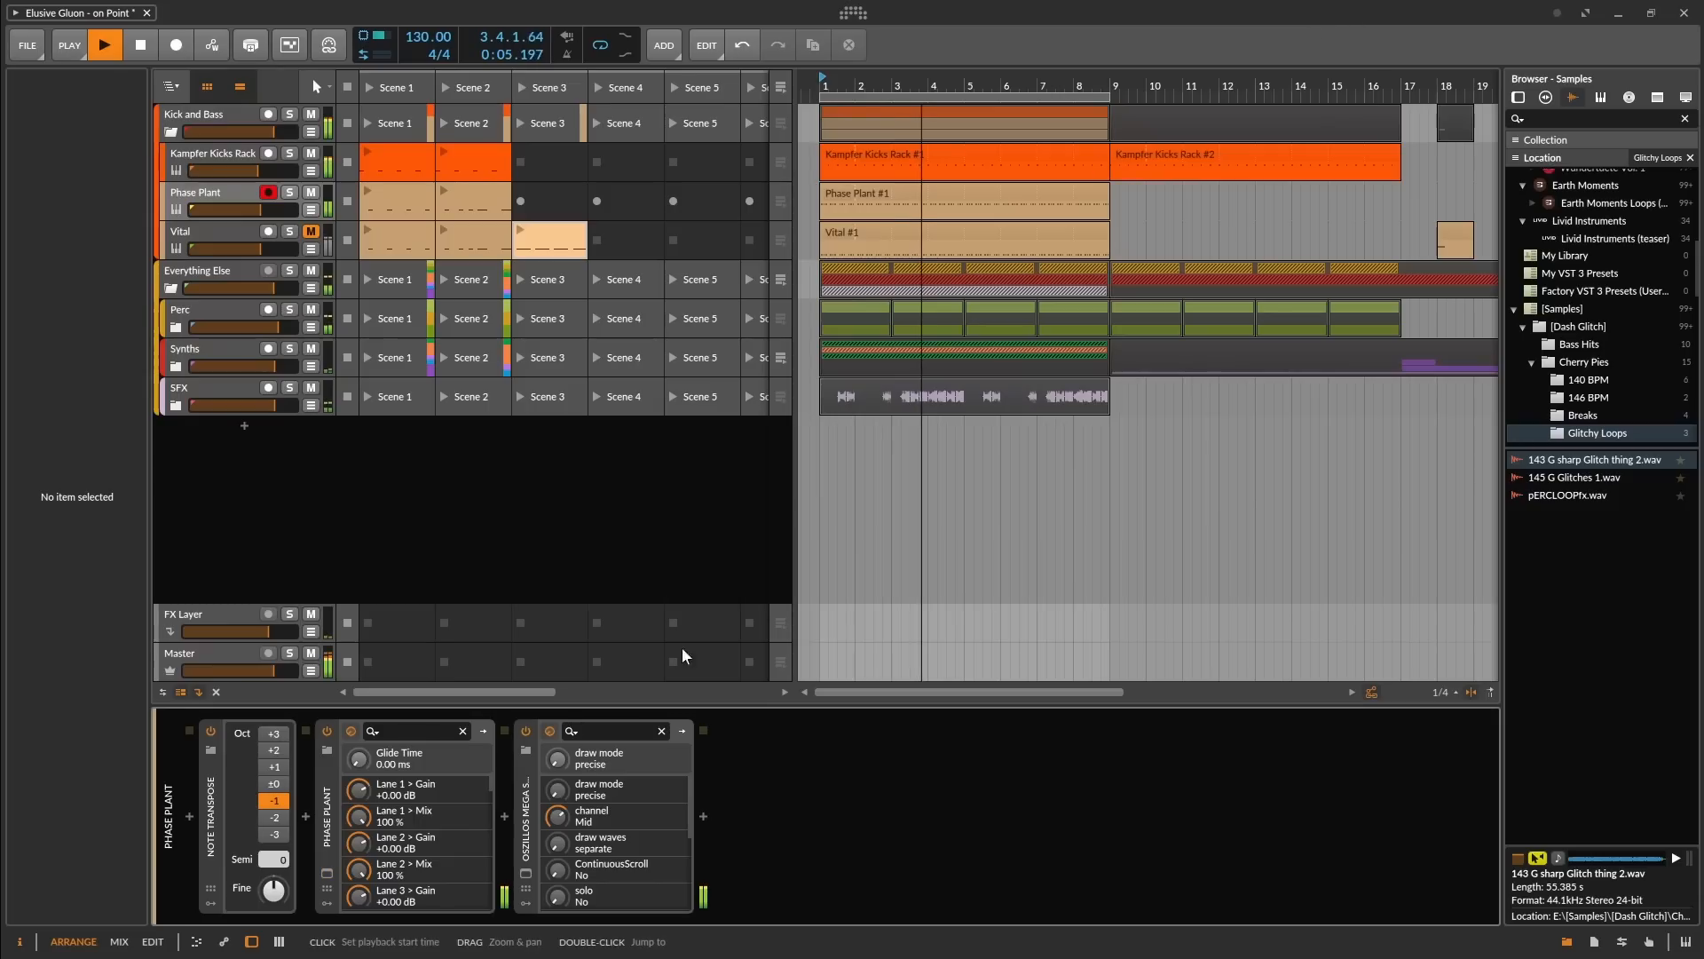
left_click(525, 874)
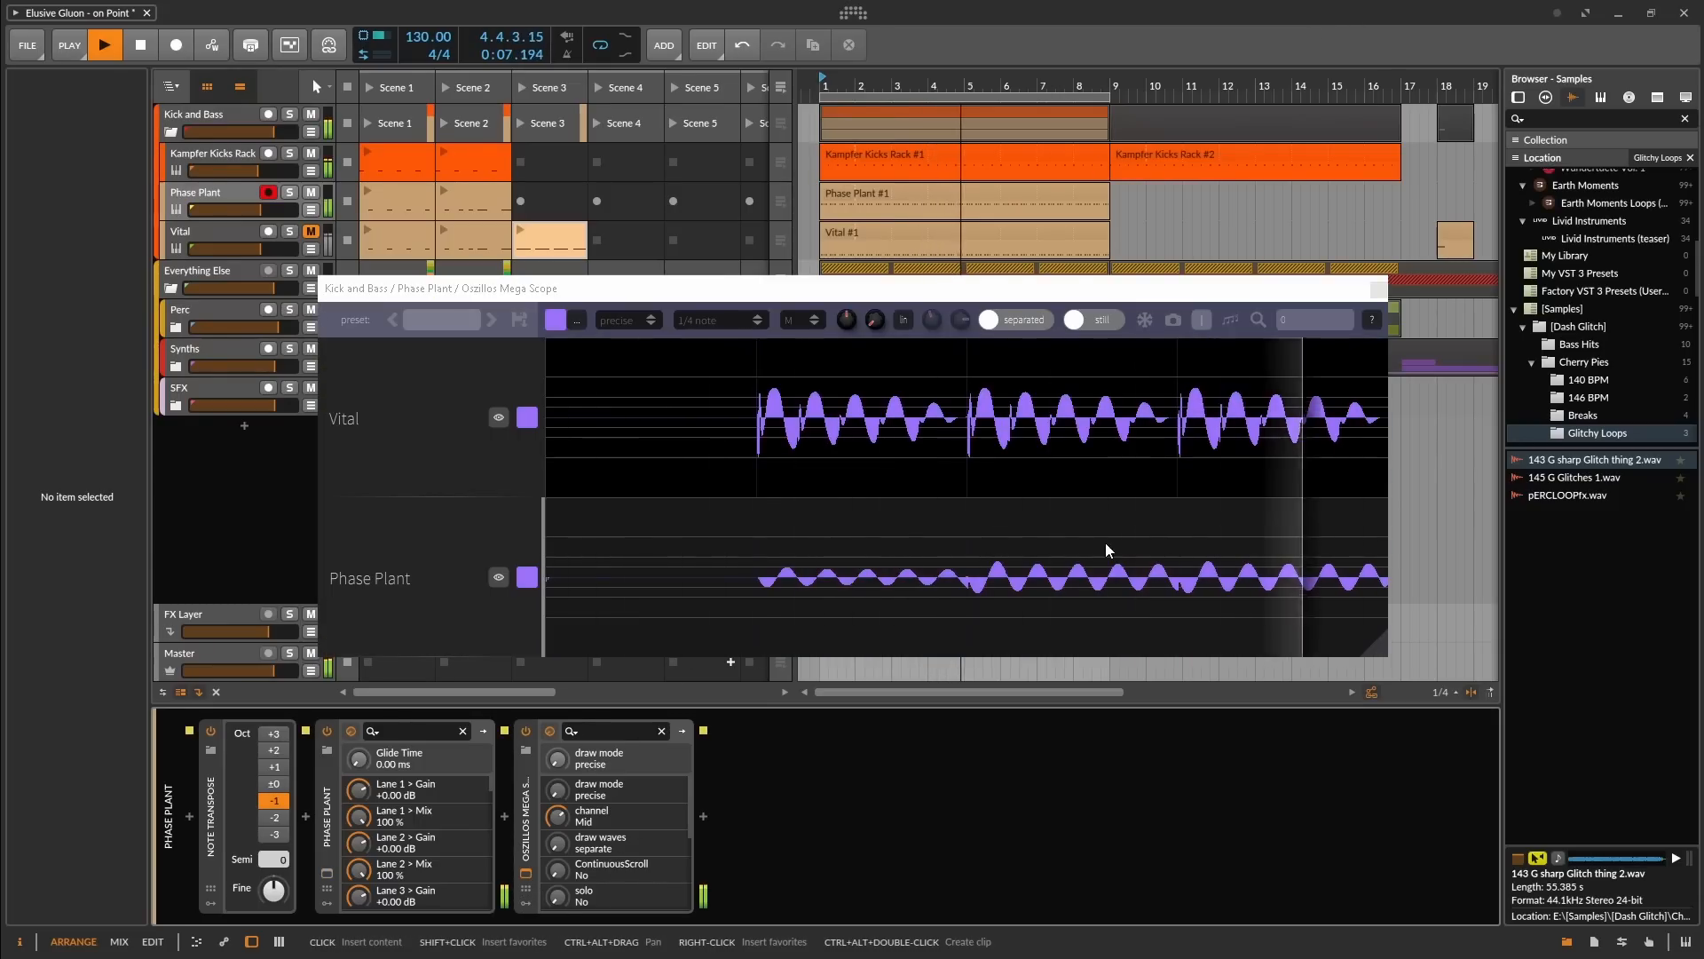
left_click(498, 417)
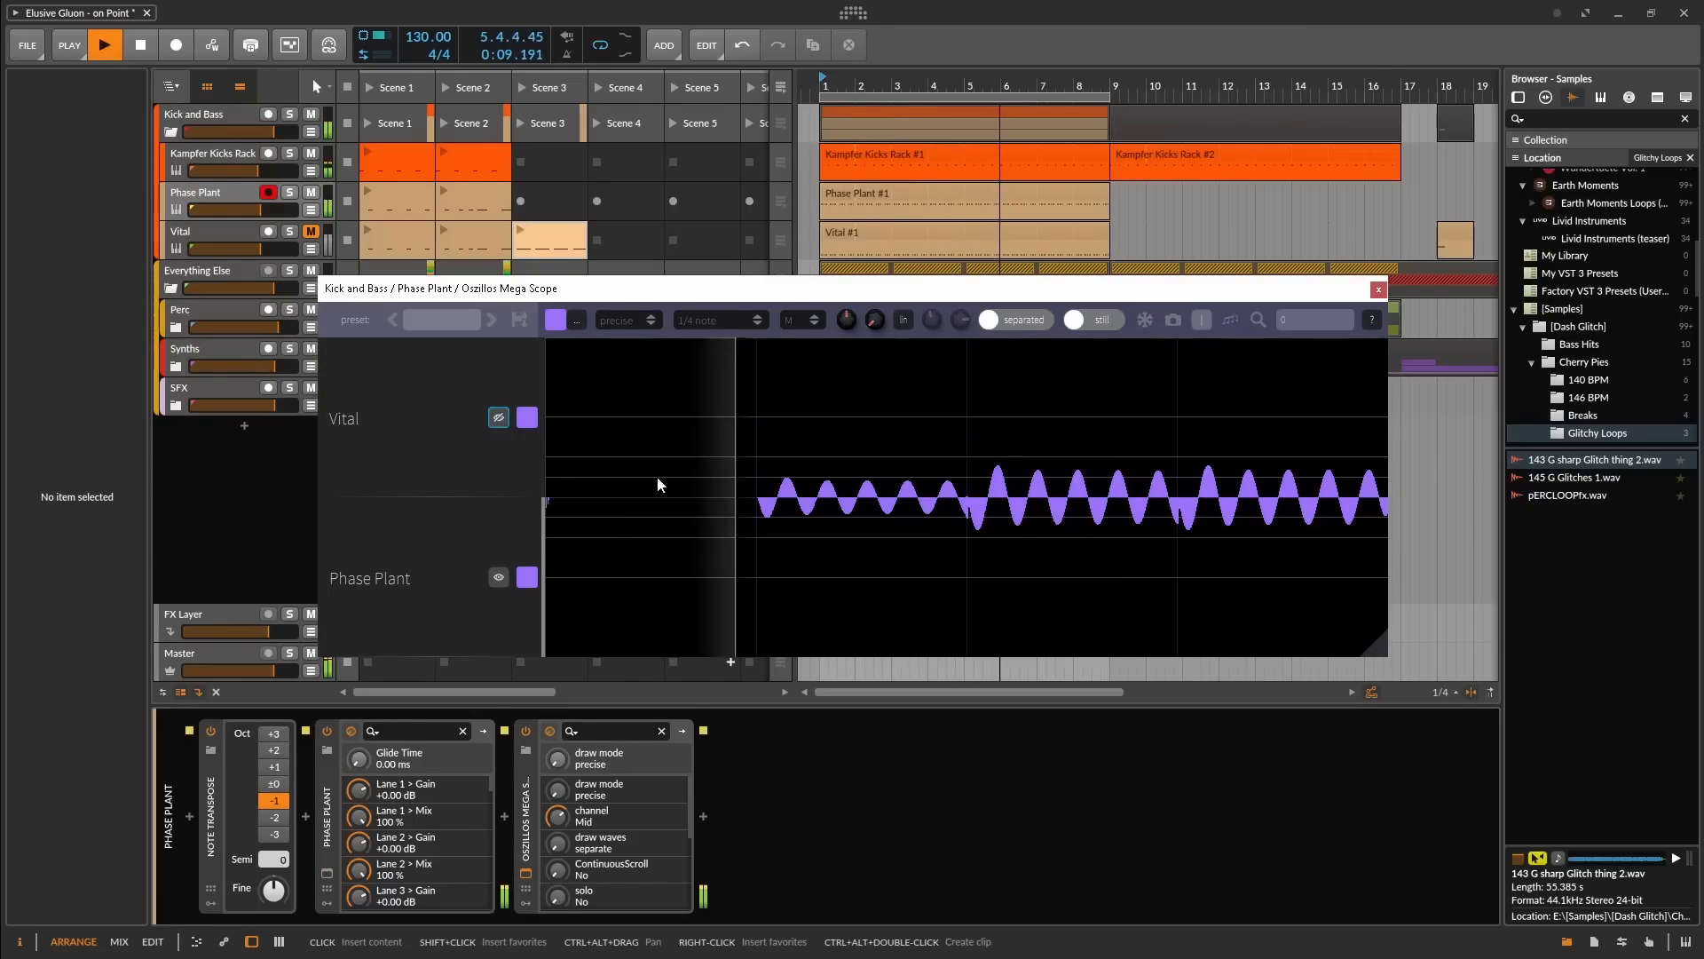
left_click(206, 153)
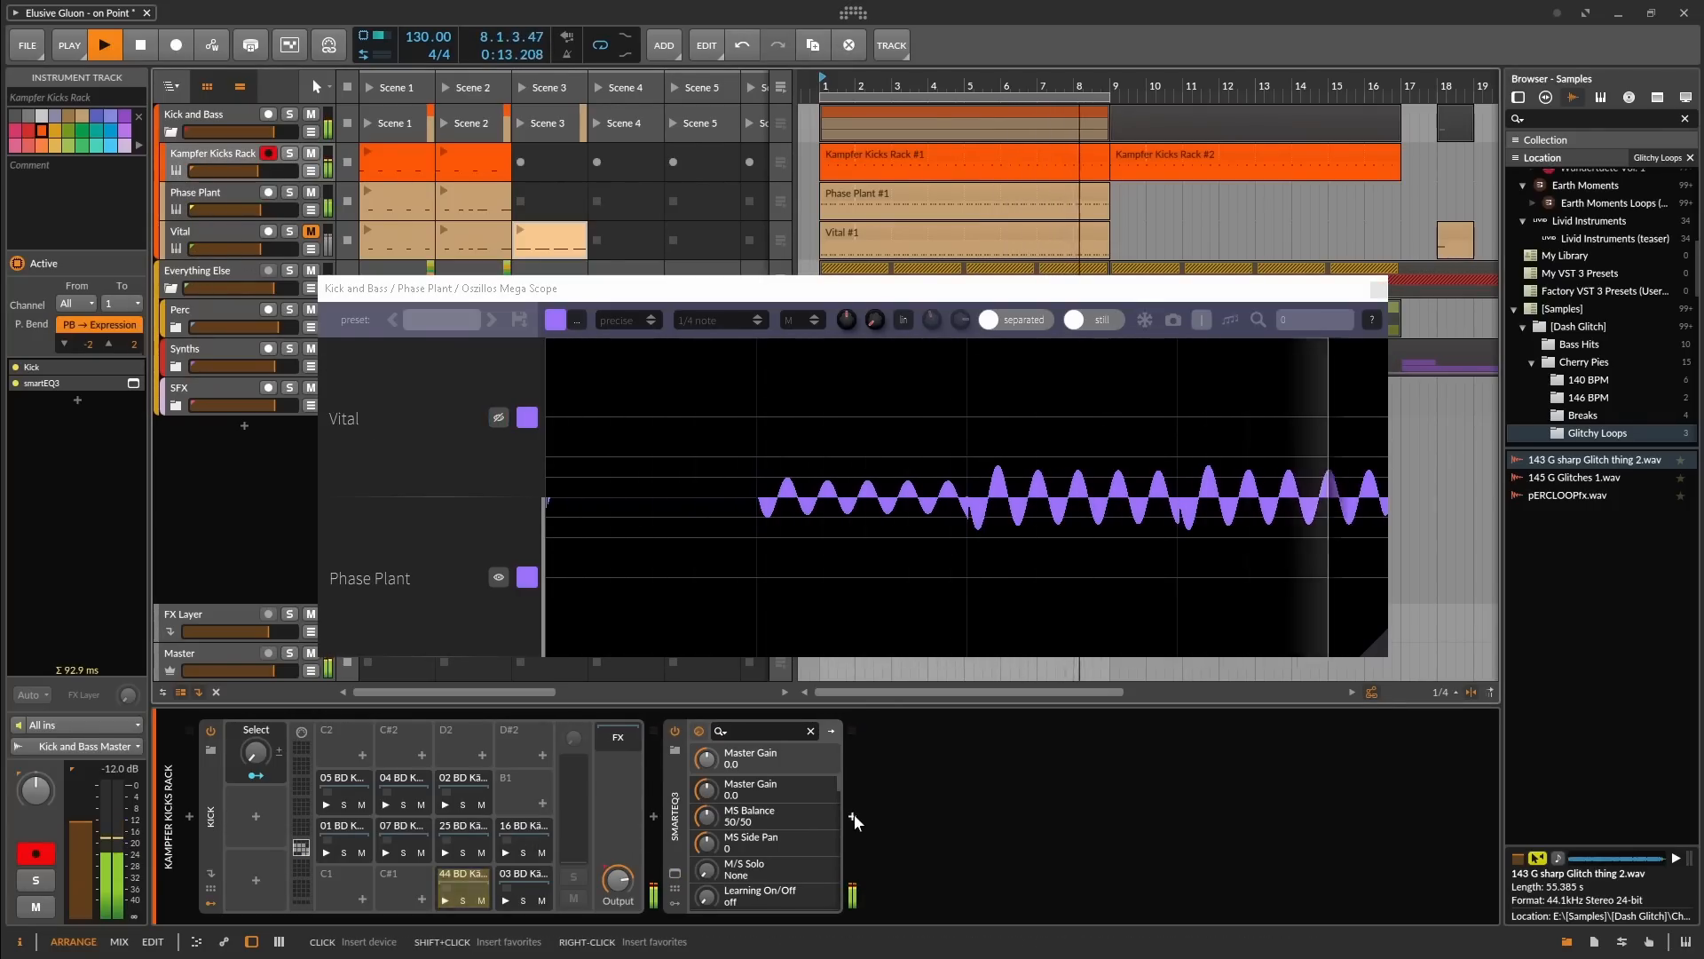
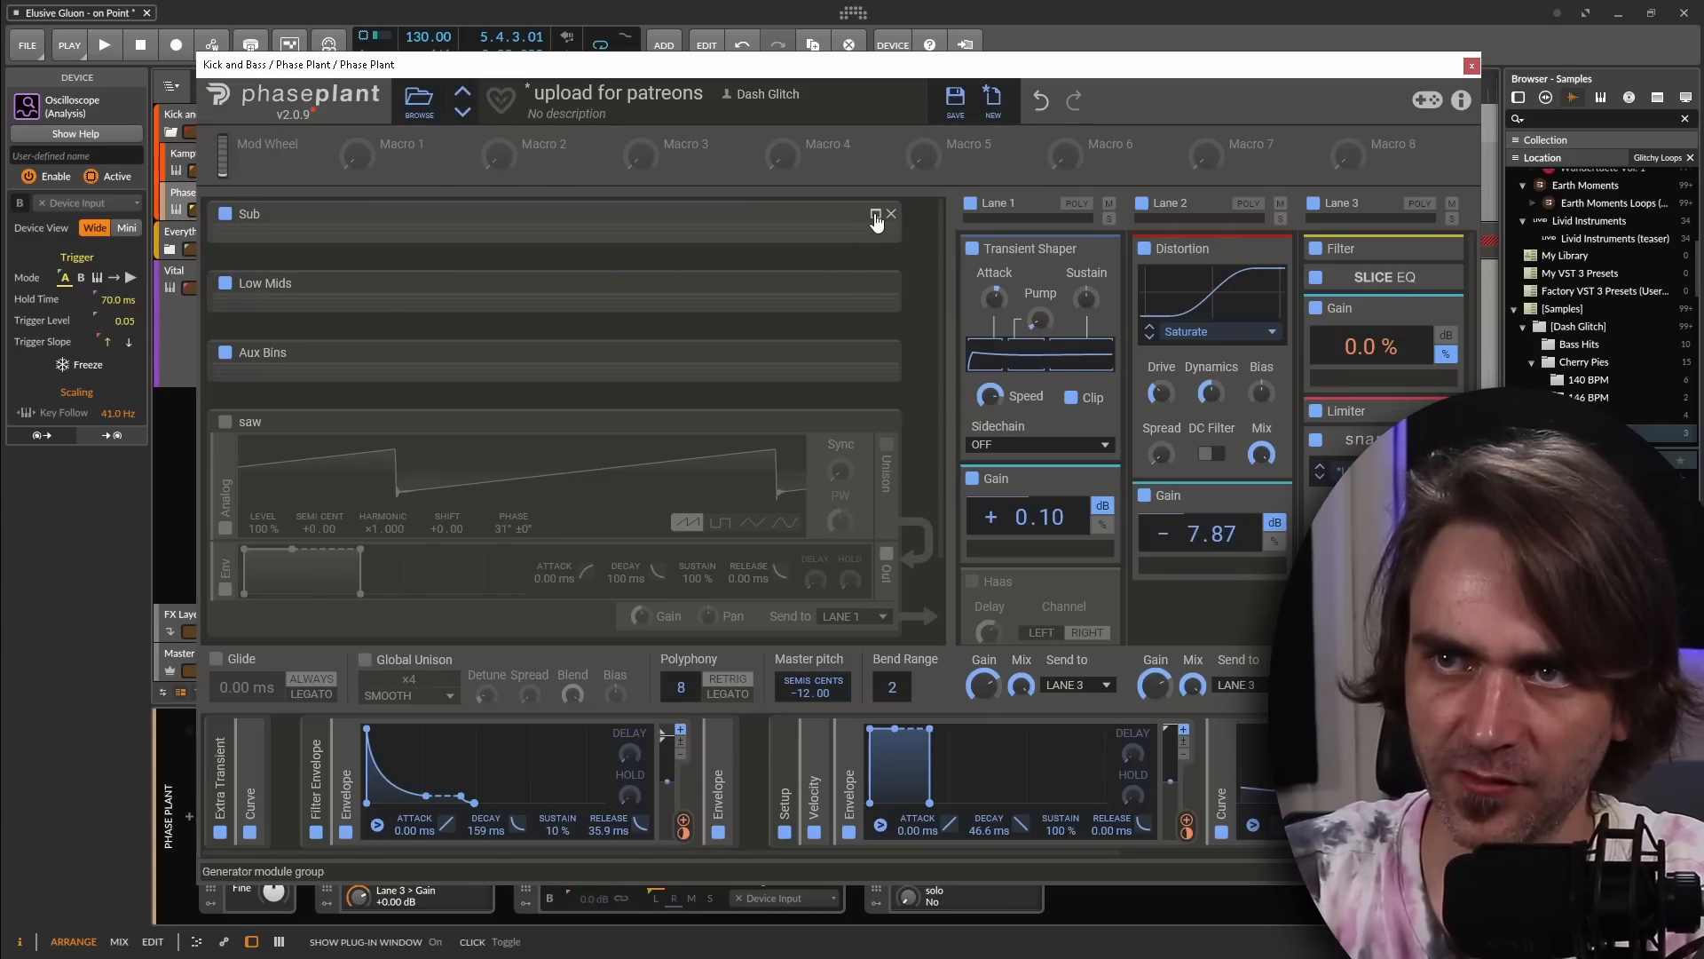
Expand the Sub generator group and switch from the Phase Plant window to the Oszillos Mega Scope
left_click(875, 216)
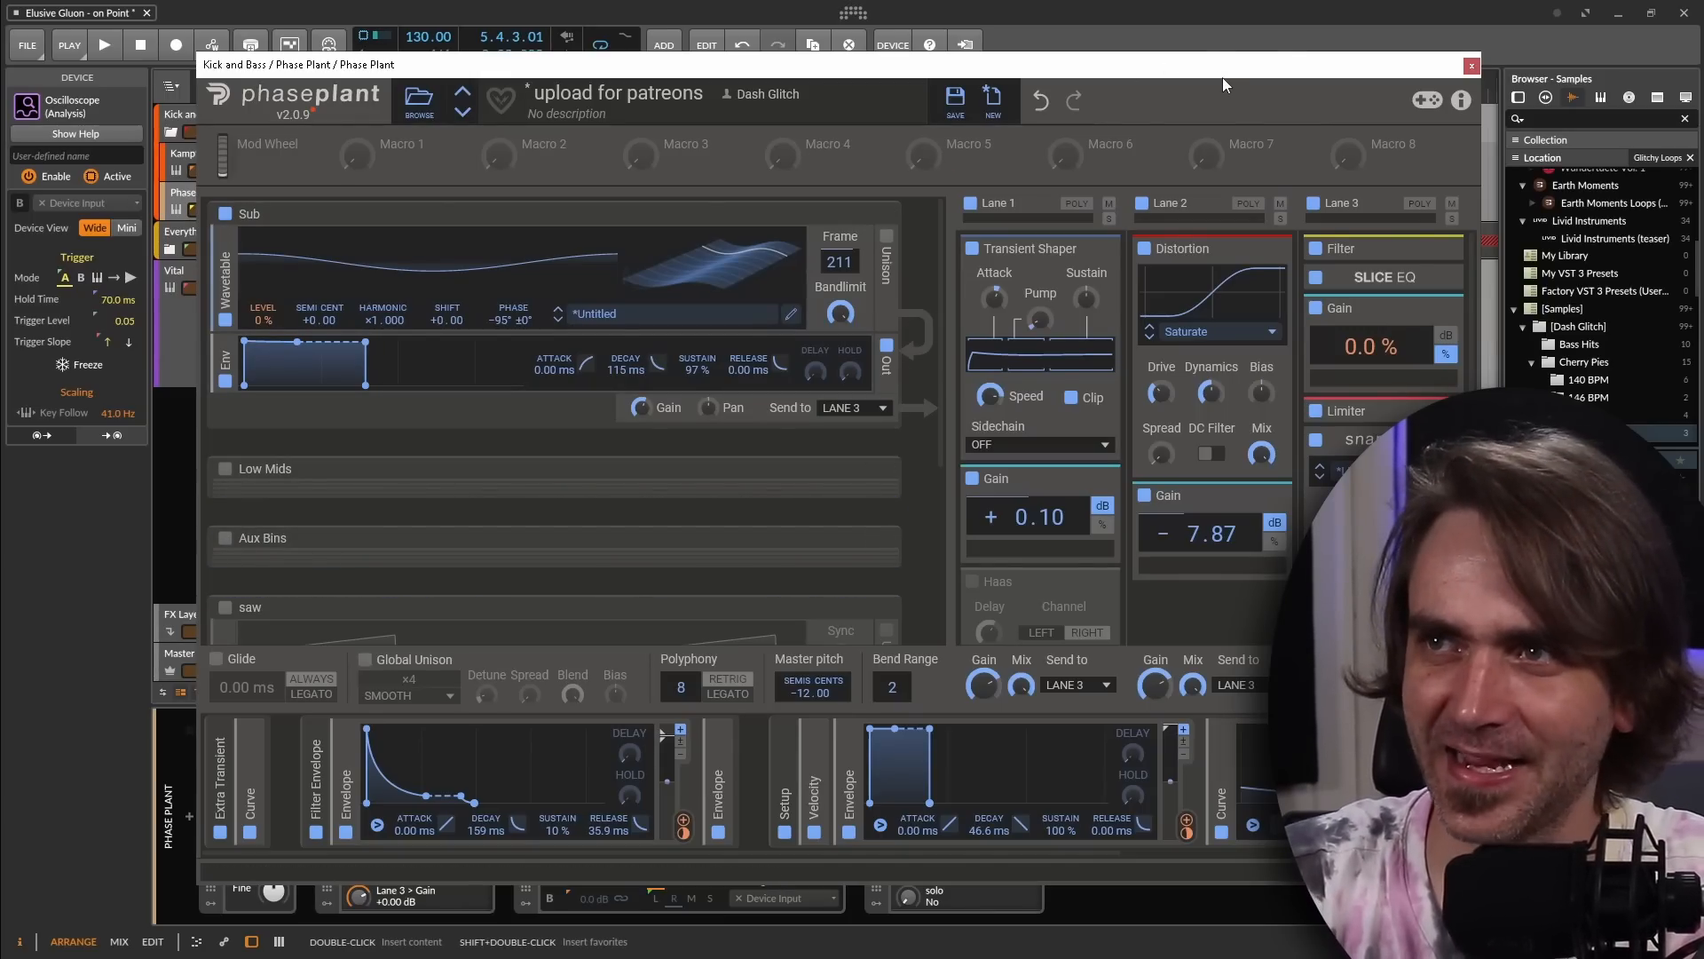
left_click(1472, 66)
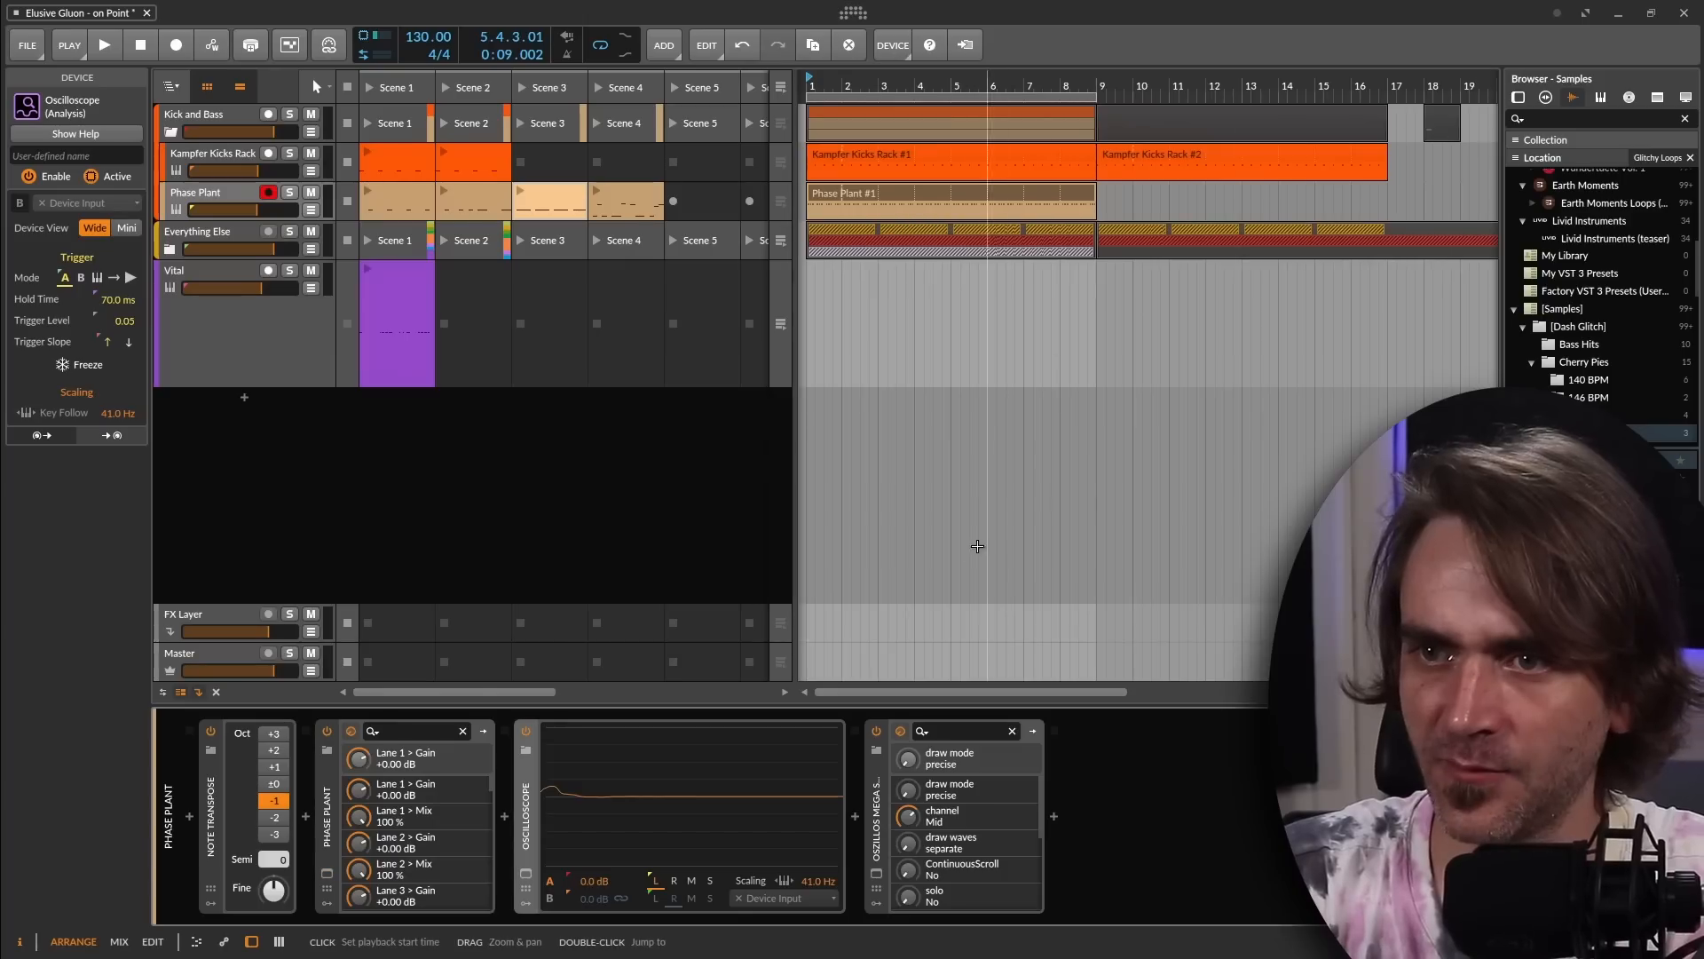
left_click(877, 875)
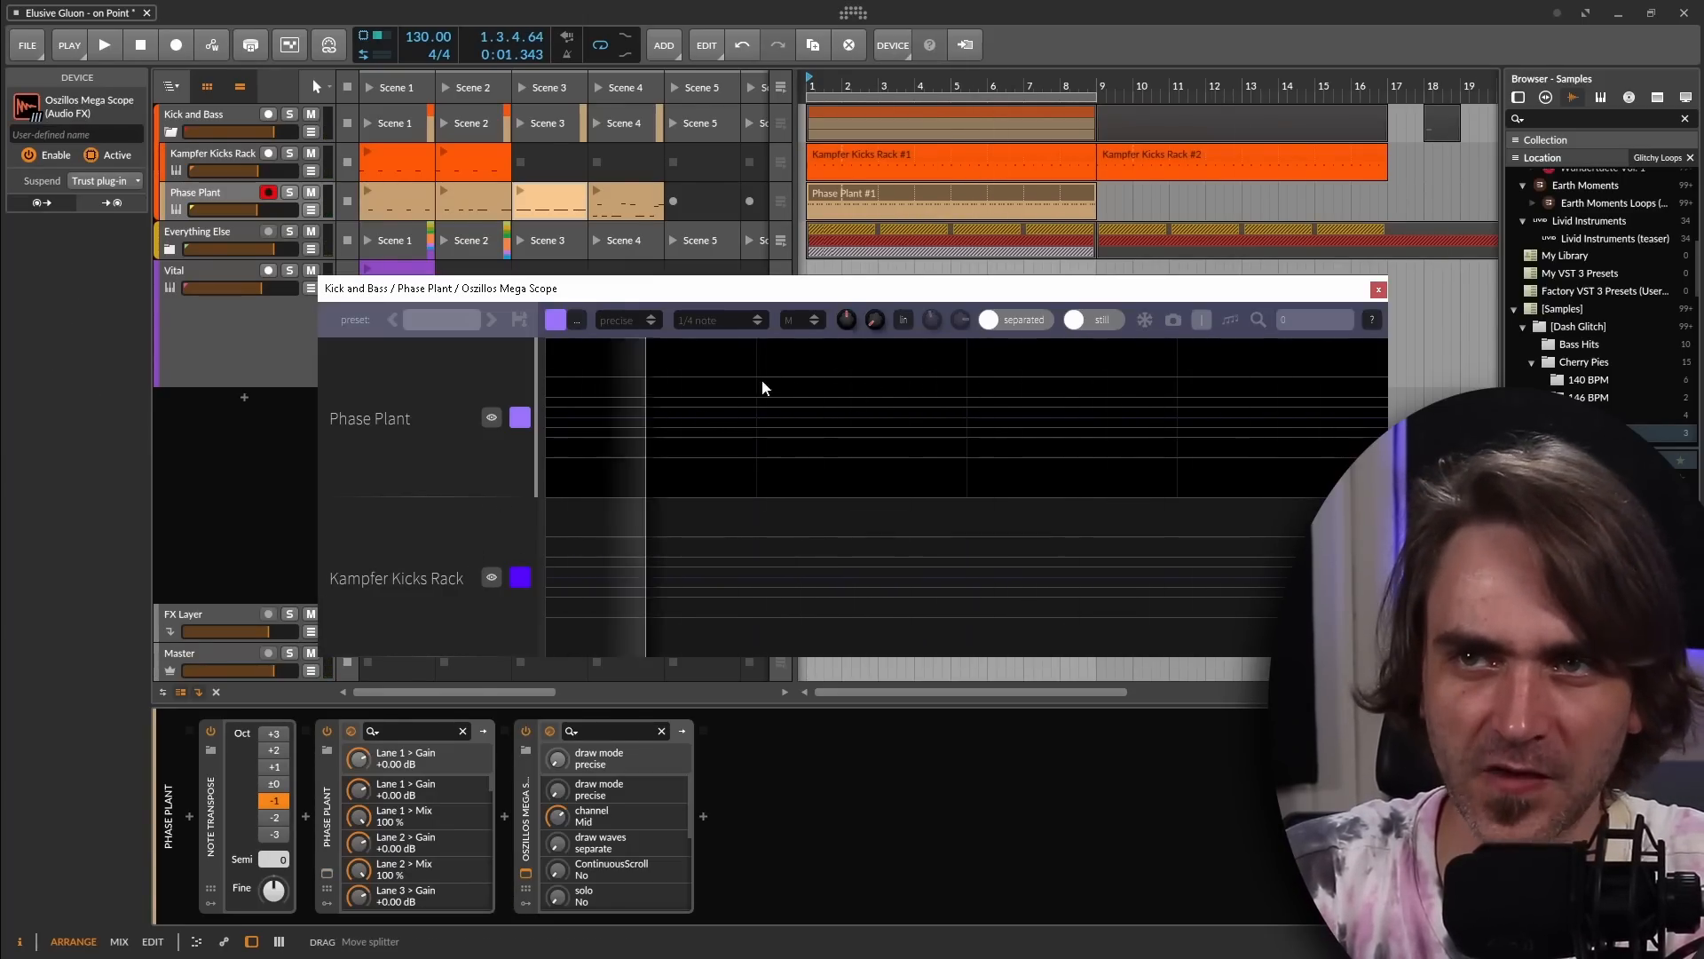
Set the scope's draw mode to fast and draw the track waves combined
left_click(612, 319)
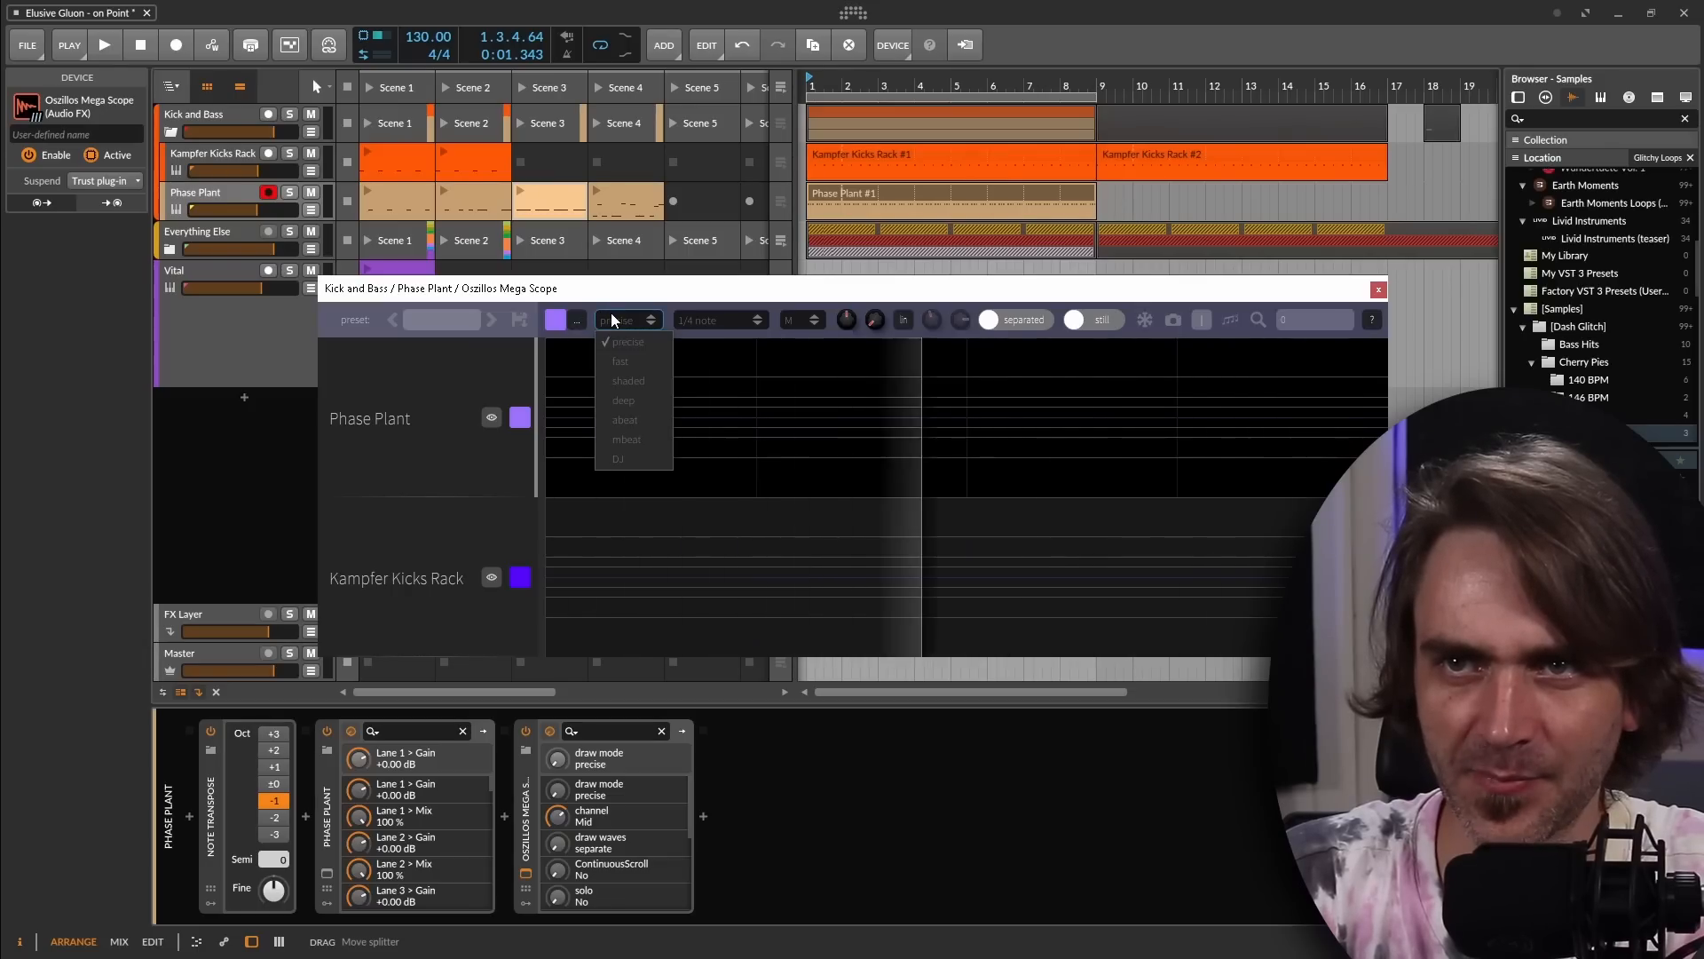
left_click(620, 362)
left_click(1017, 322)
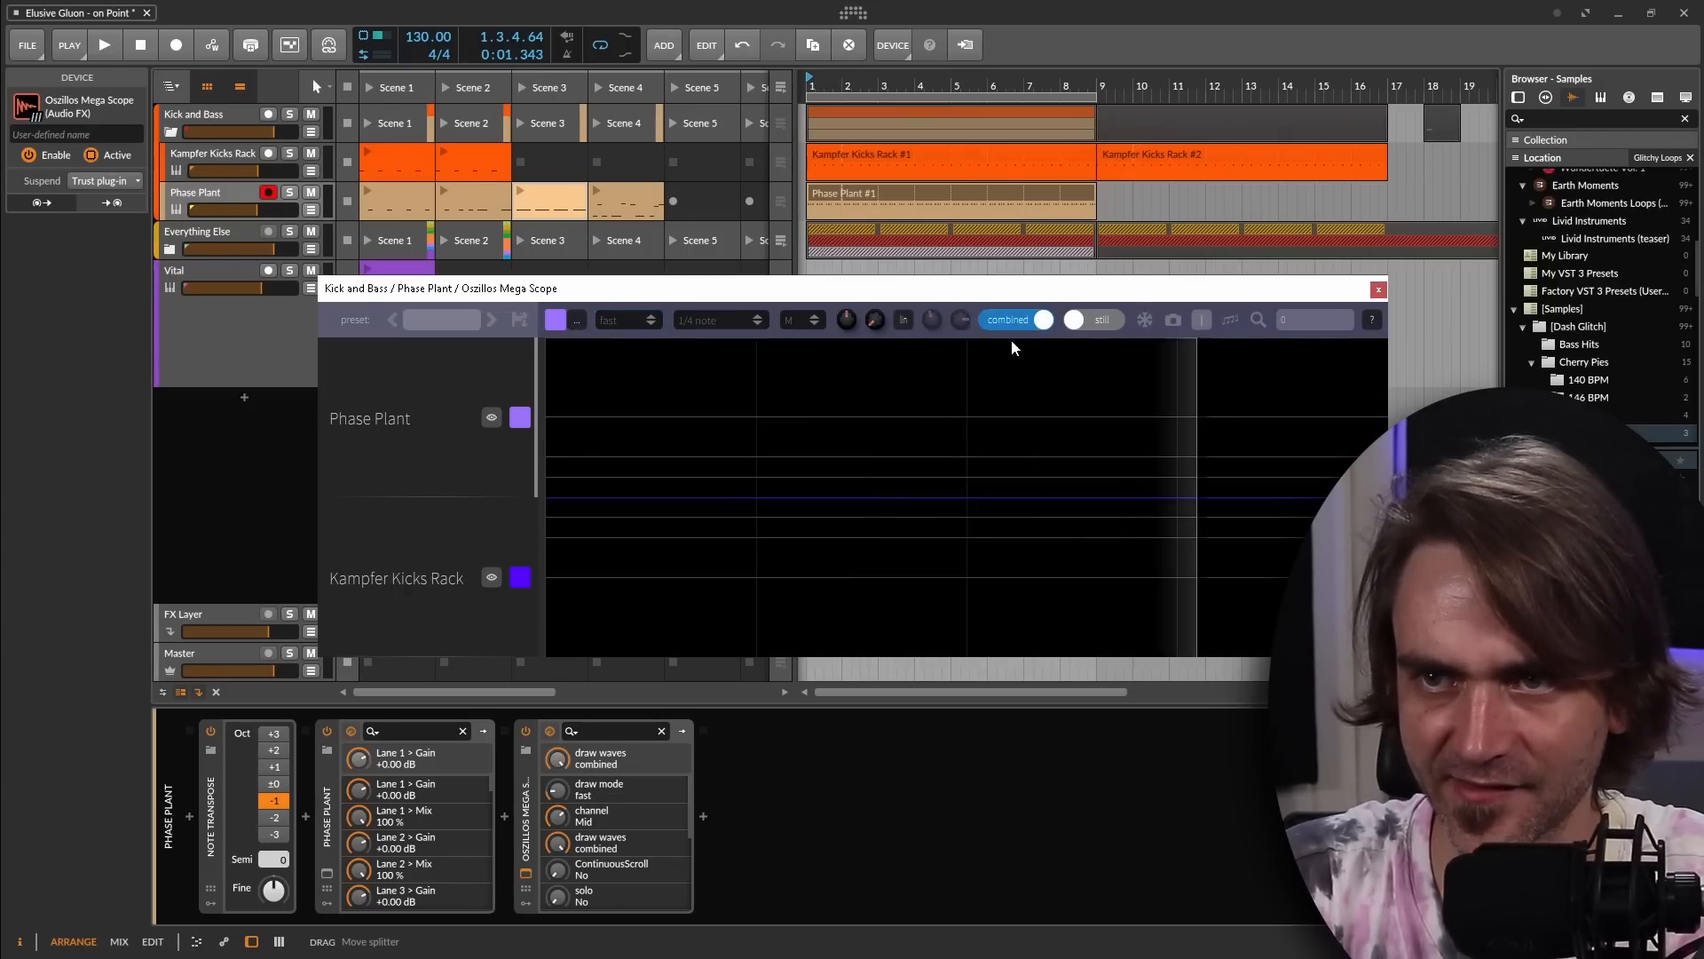
Play the loop repeatedly to compare the kick and Sub bass waveforms in the combined scope
key("space")
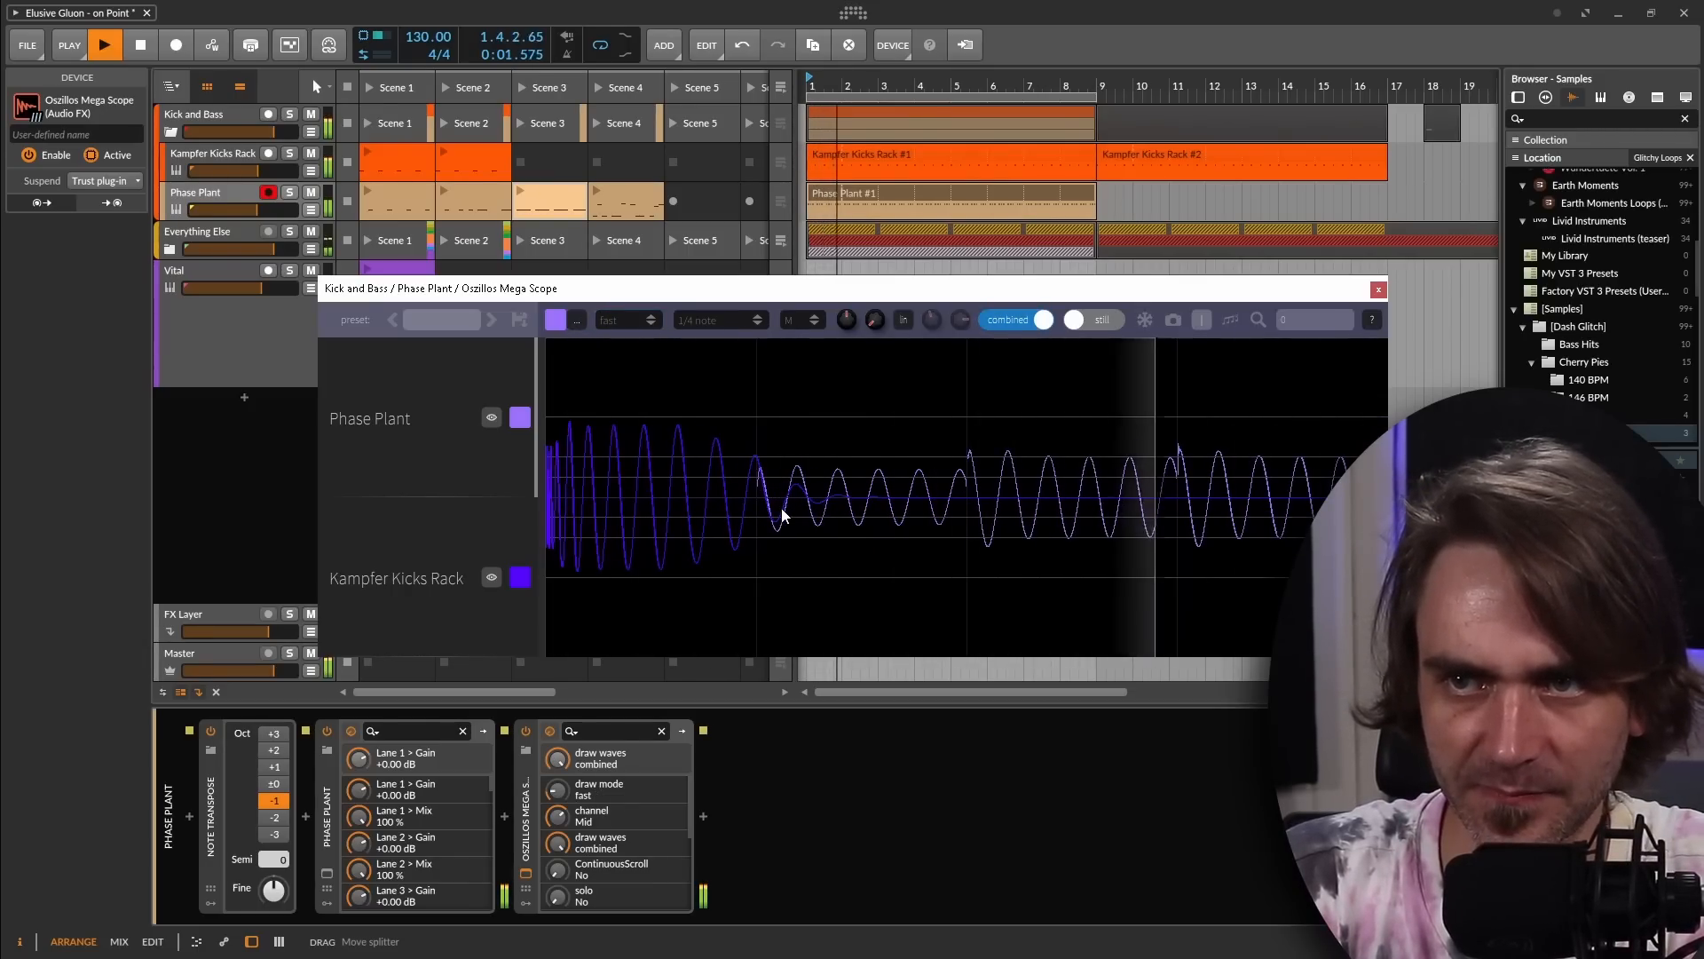
key("space")
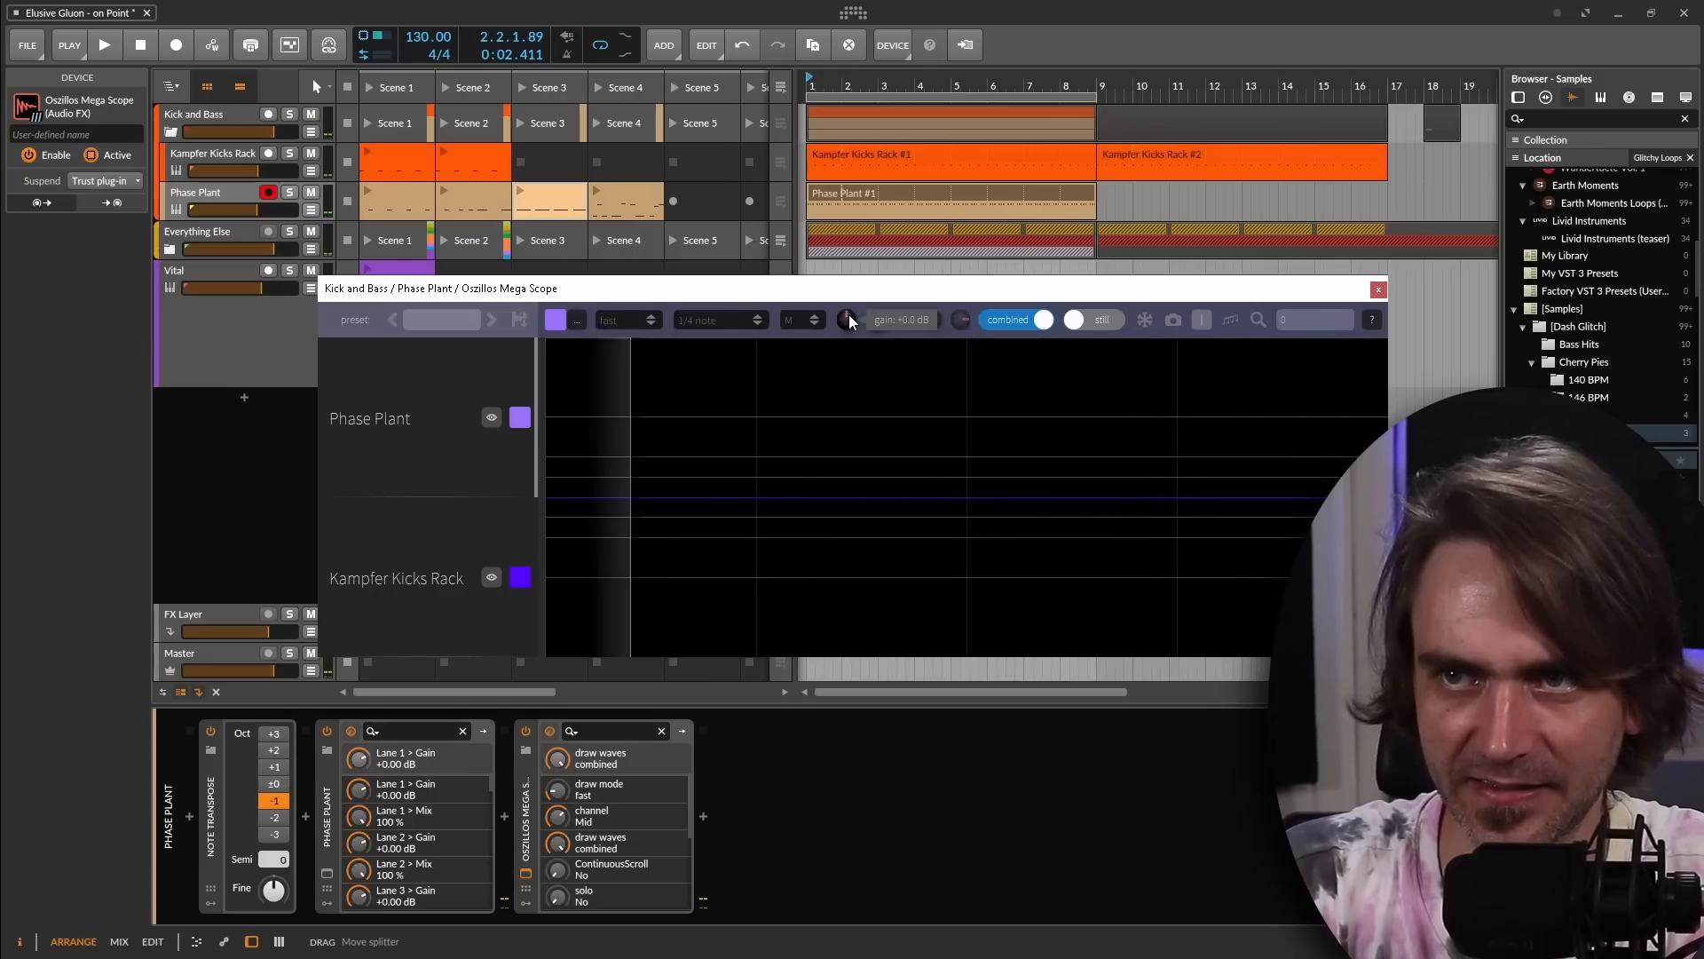
key("space")
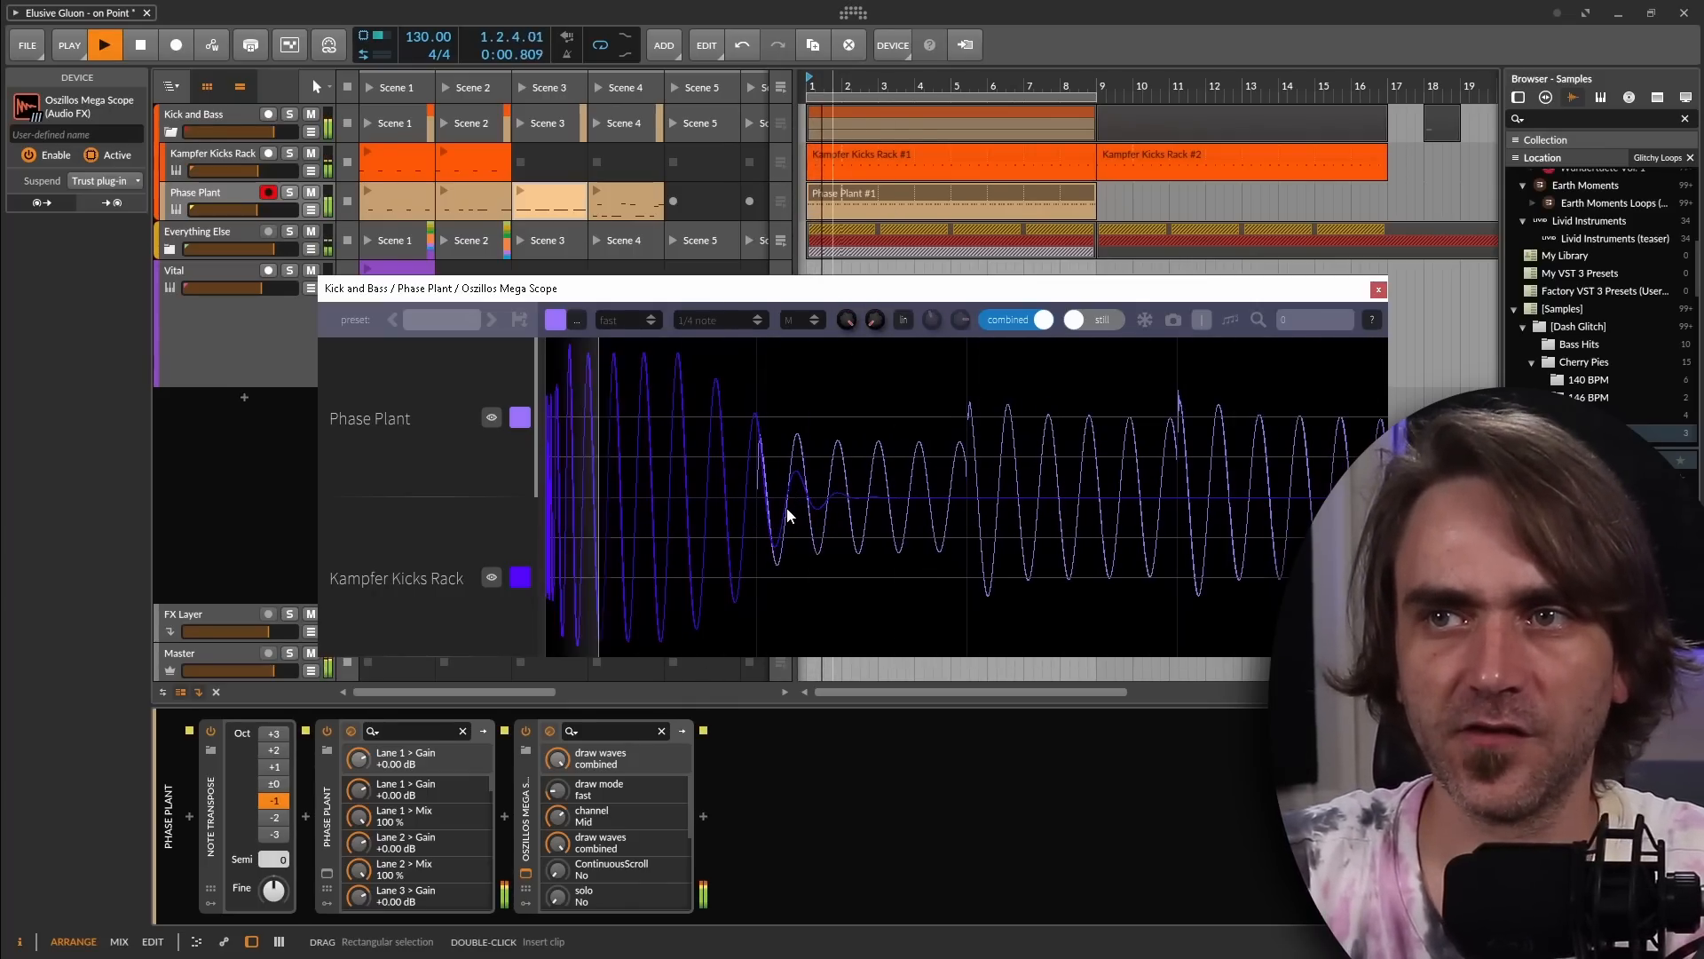
key("space")
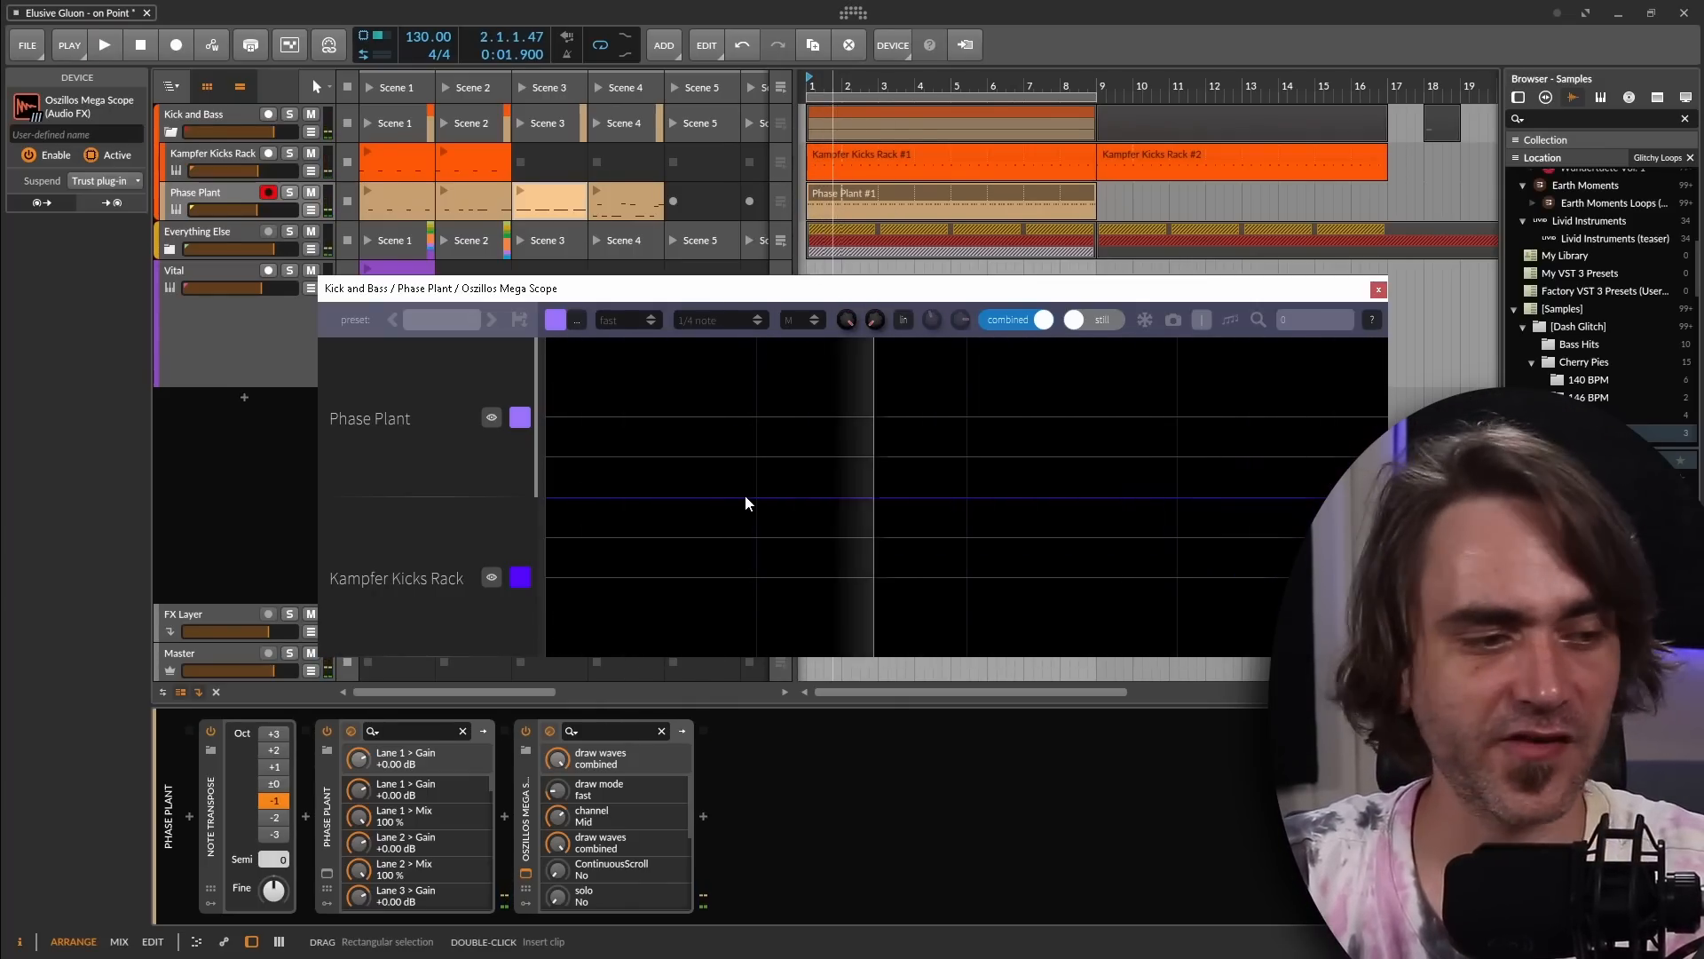
key("space")
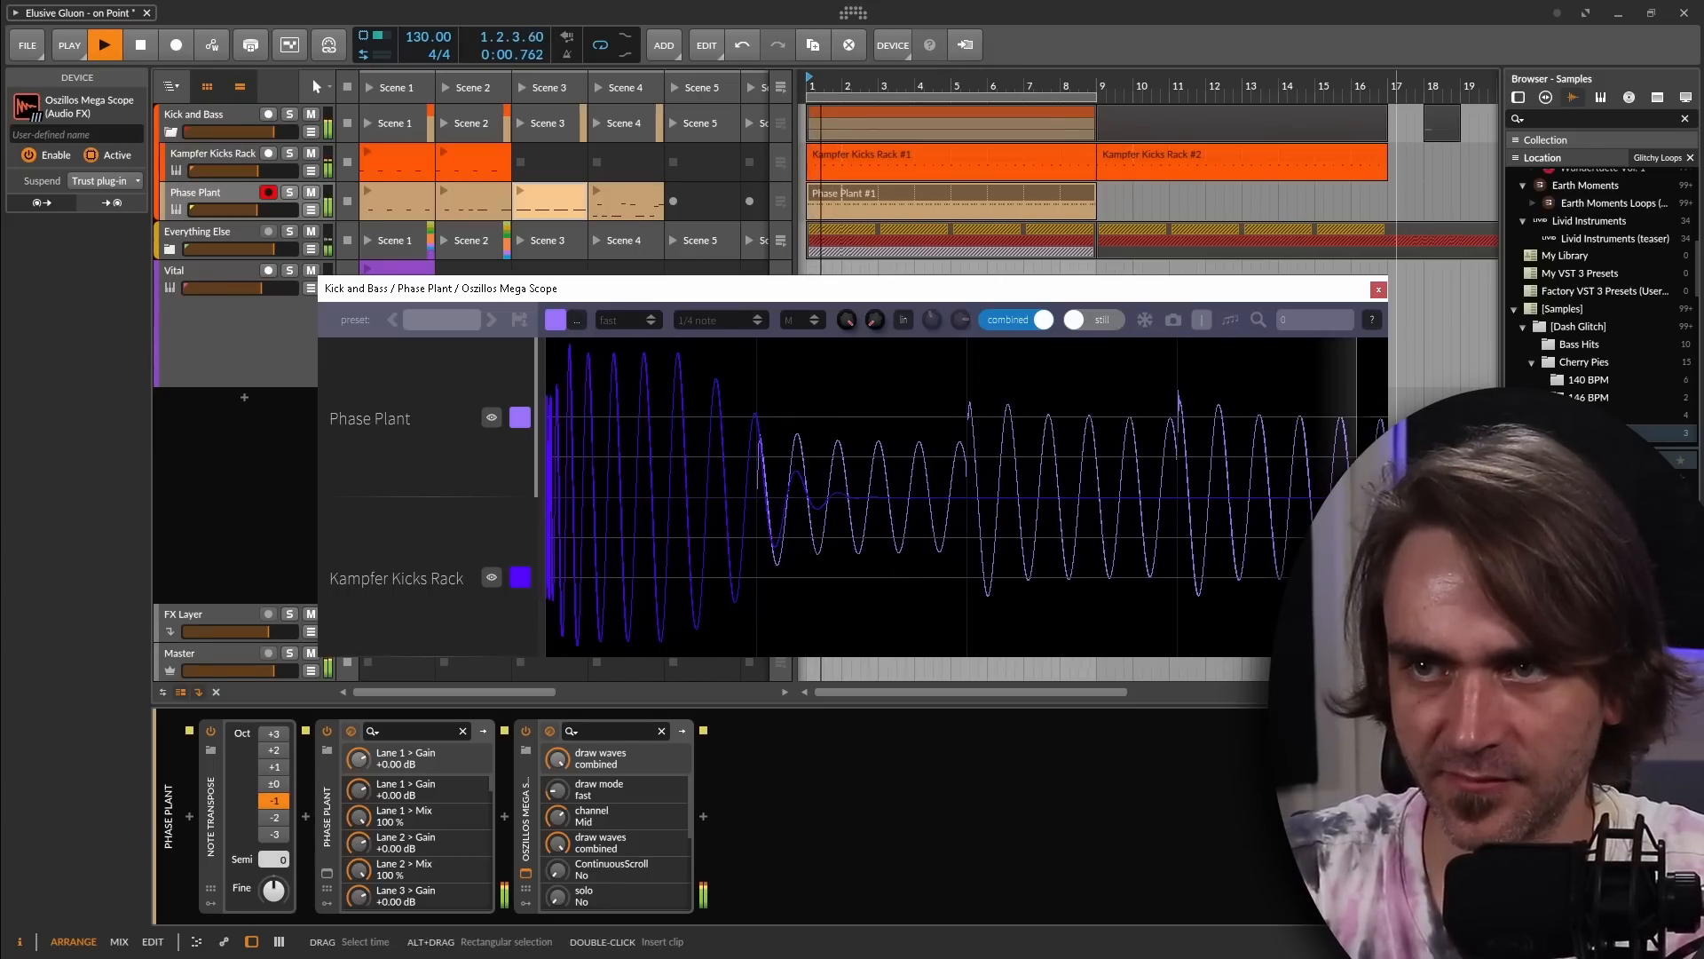
key("space")
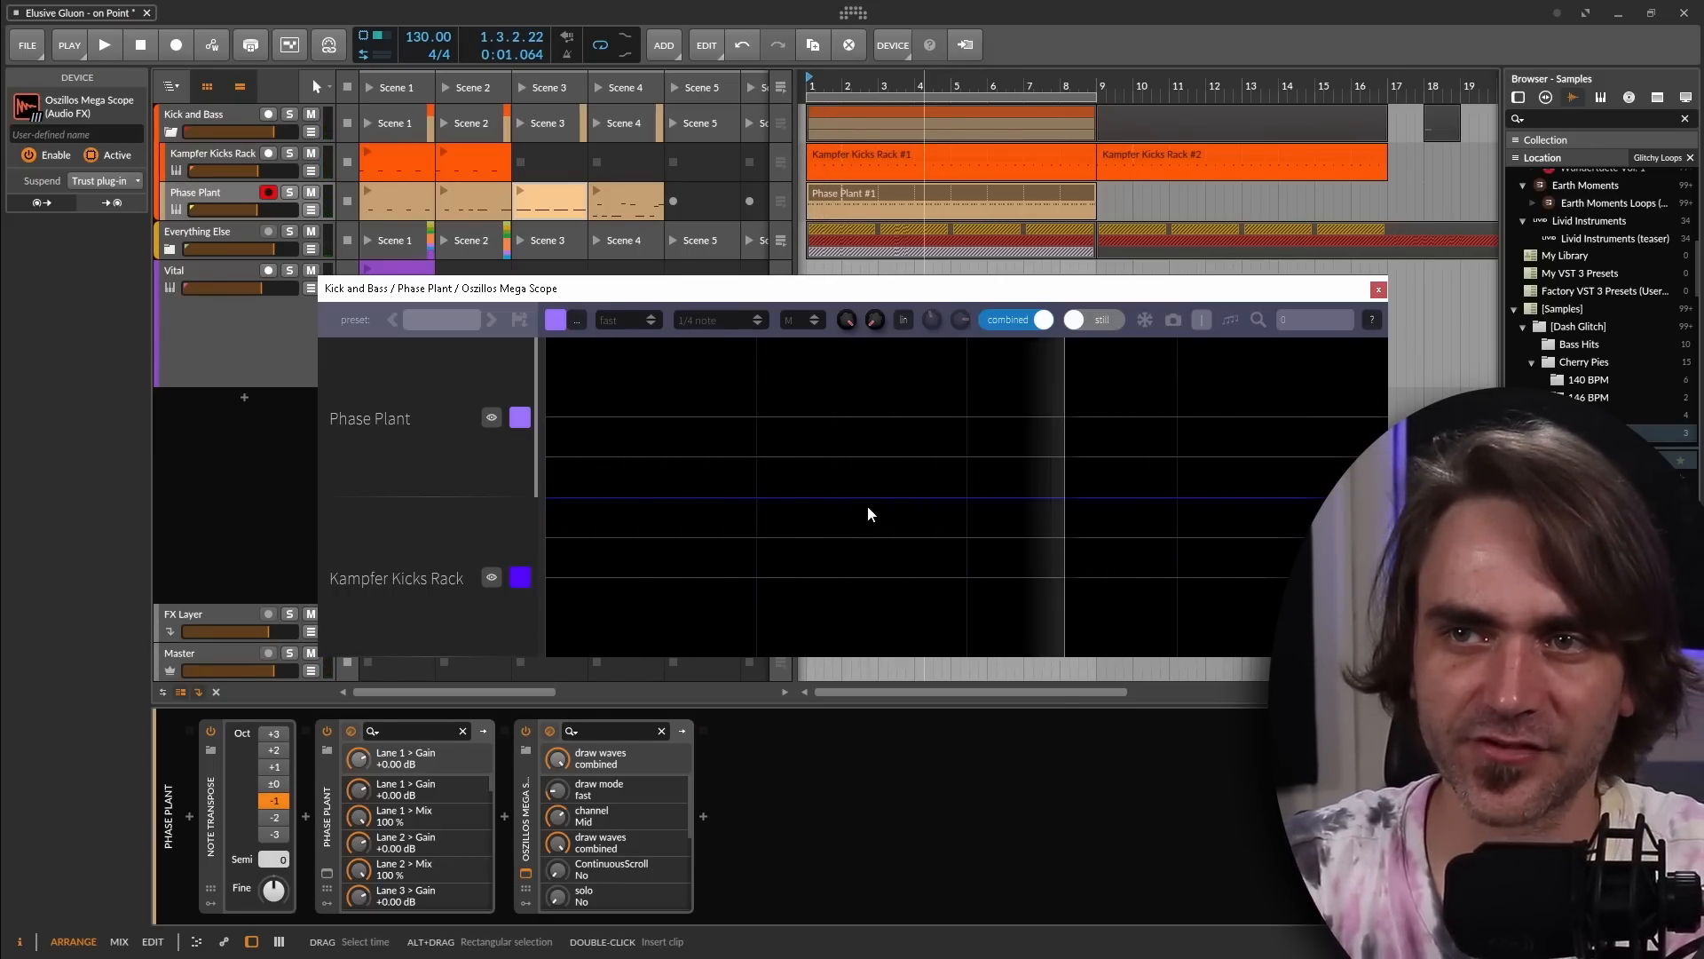
key("space")
key("space")
Enable the Low Mids and Aux Bins generator groups in Phase Plant and expand both
left_click(333, 870)
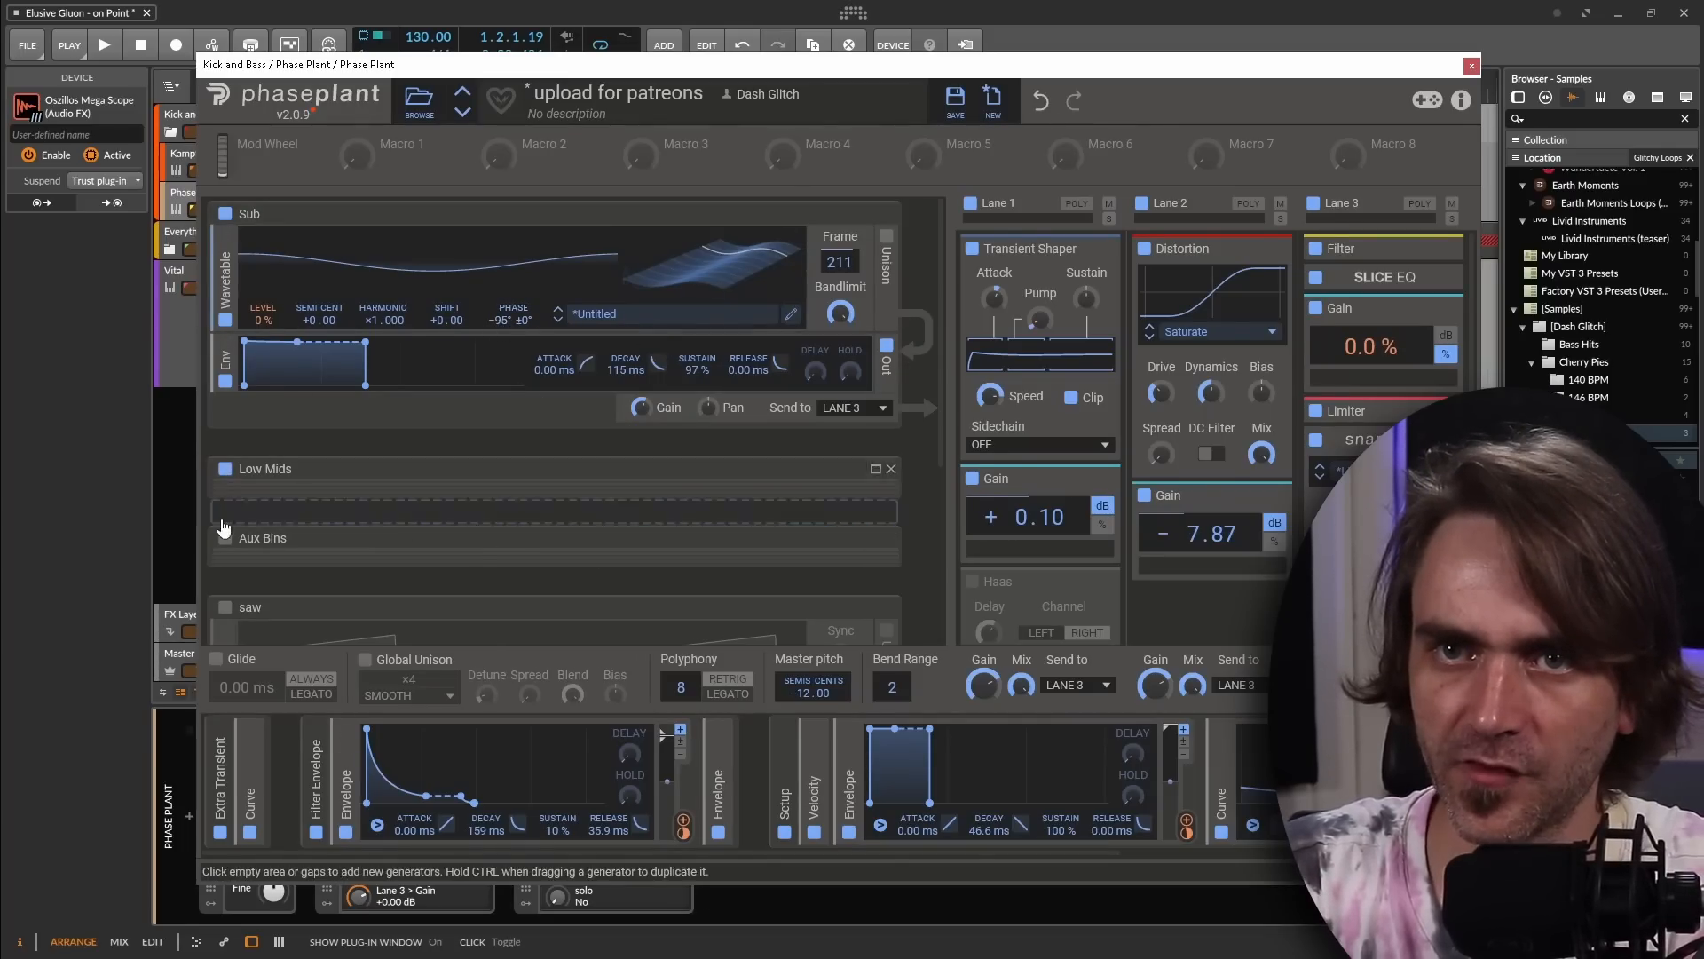
left_click(875, 469)
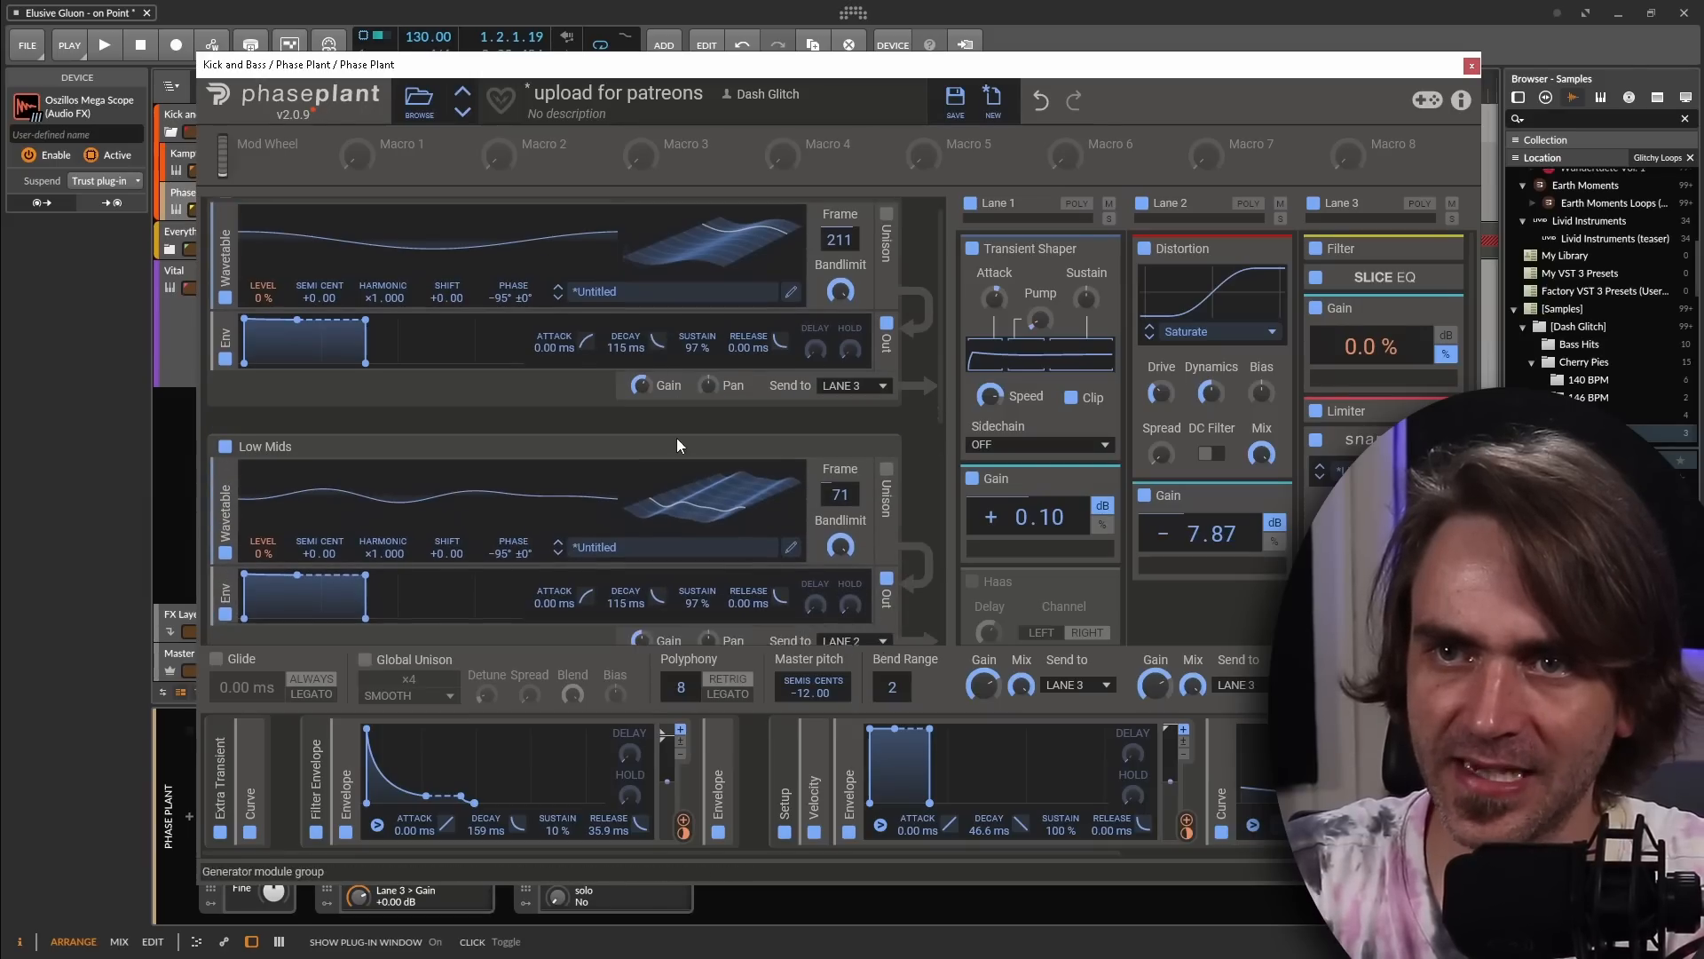
scroll(657, 448, "down", 2)
scroll(879, 591, "down", 2)
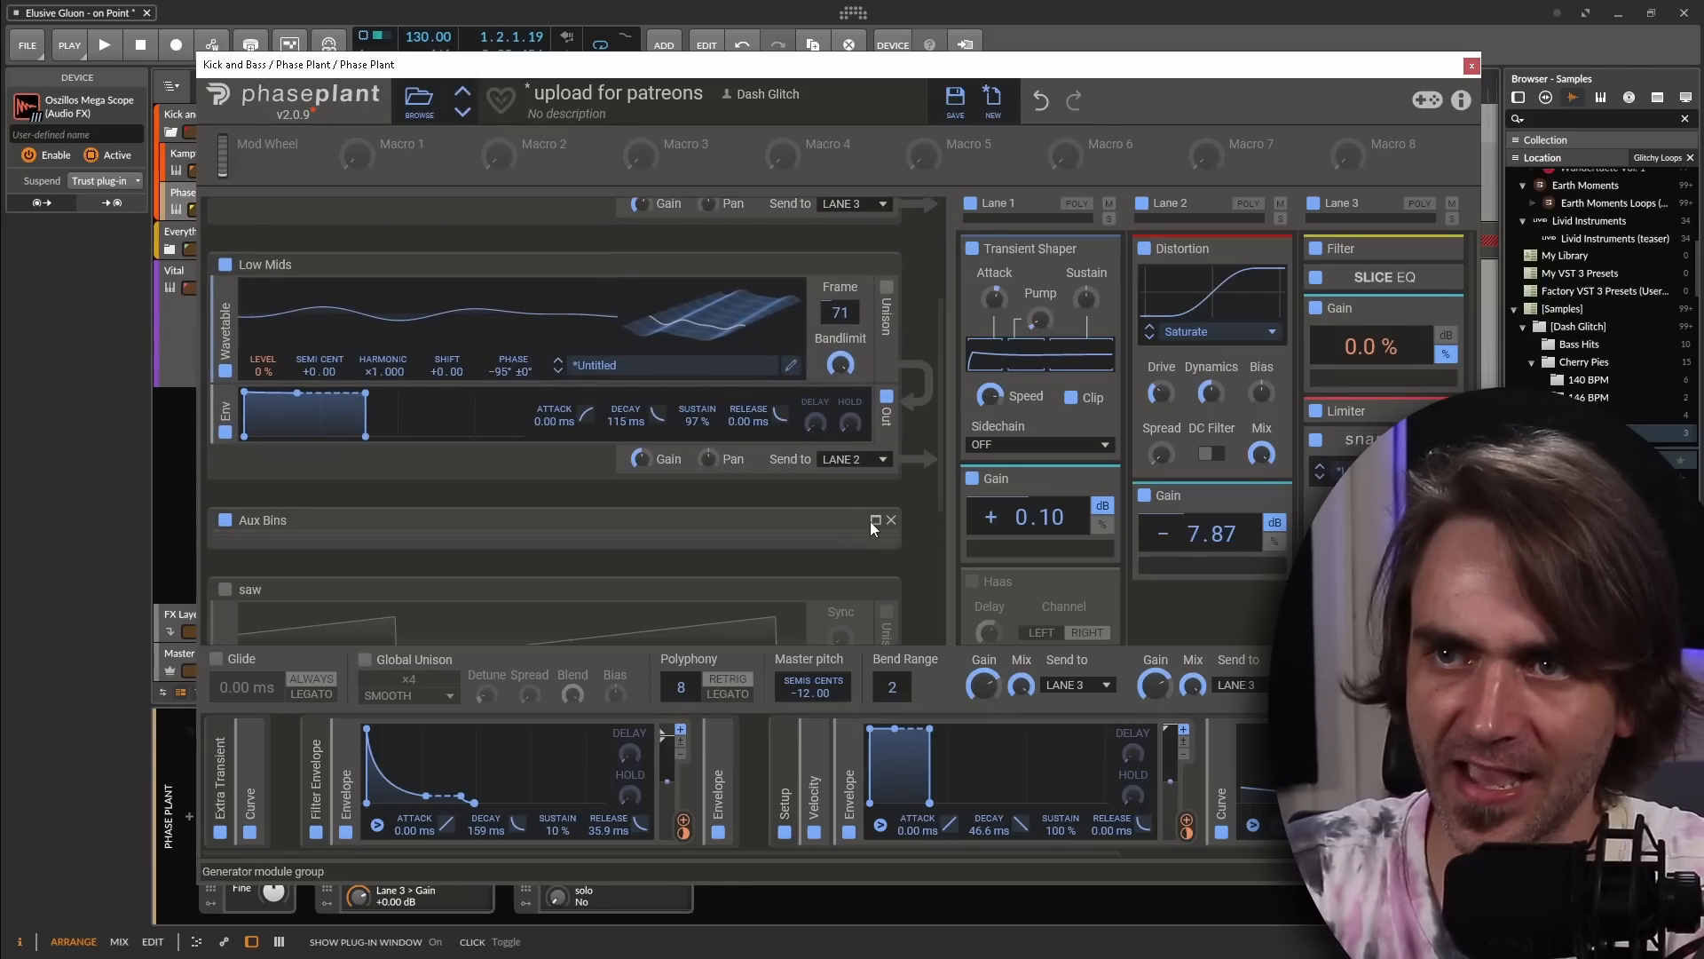
left_click(876, 522)
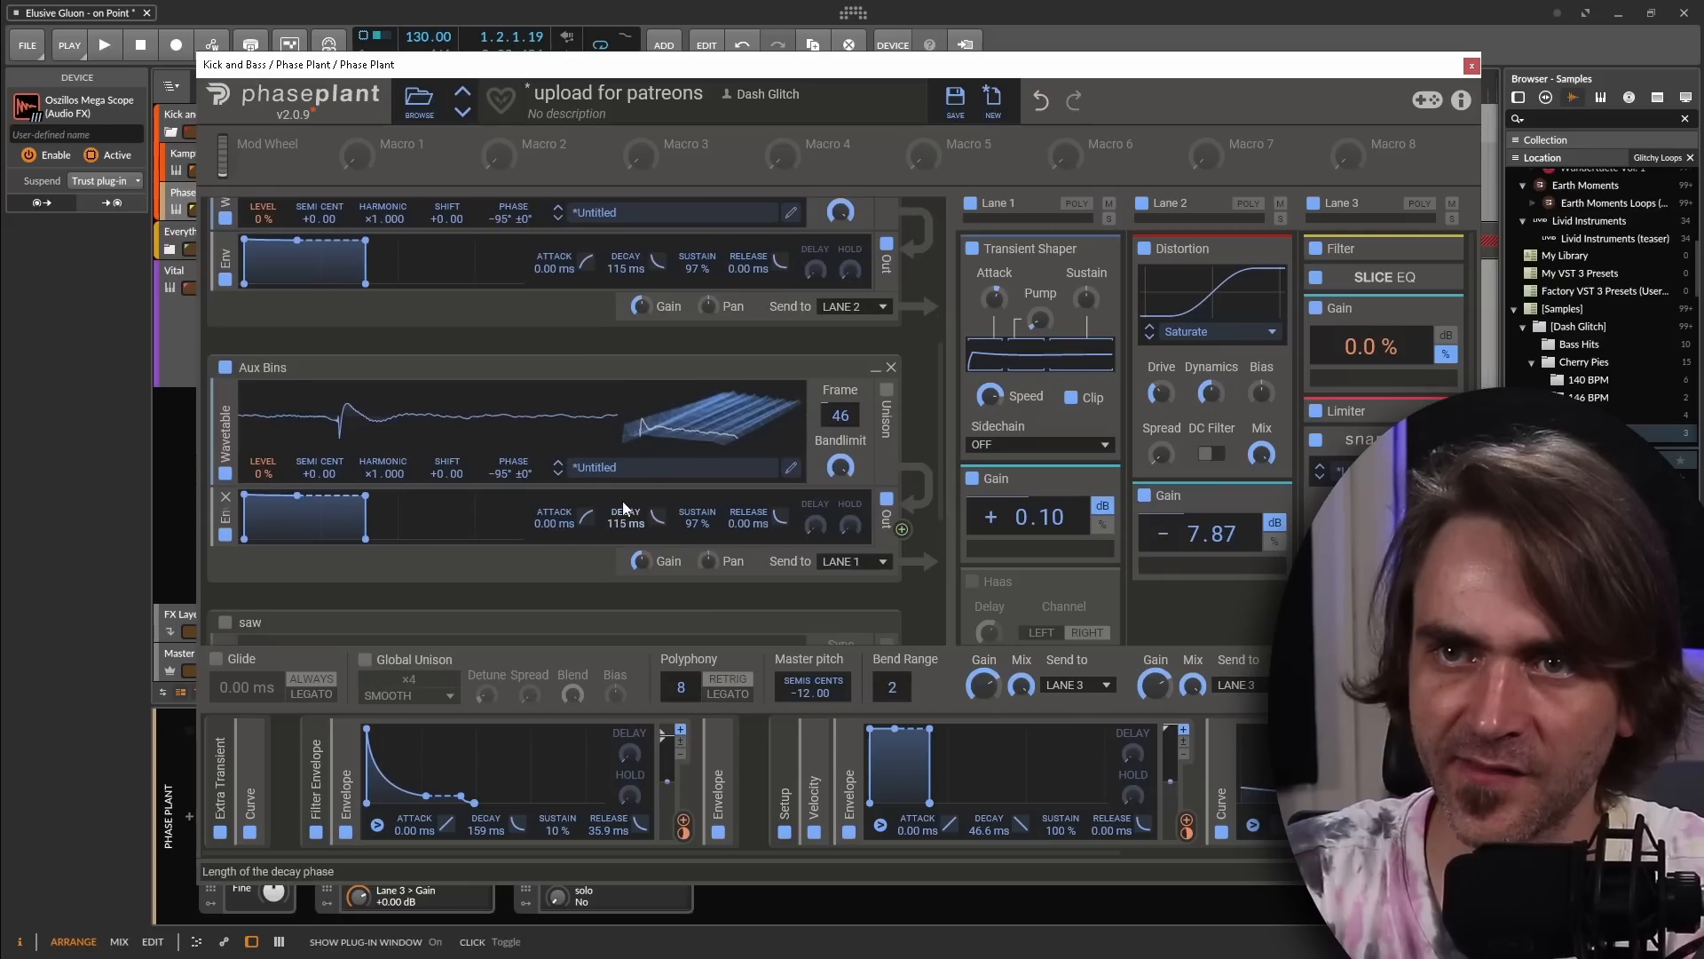
scroll(552, 390, "up", 6)
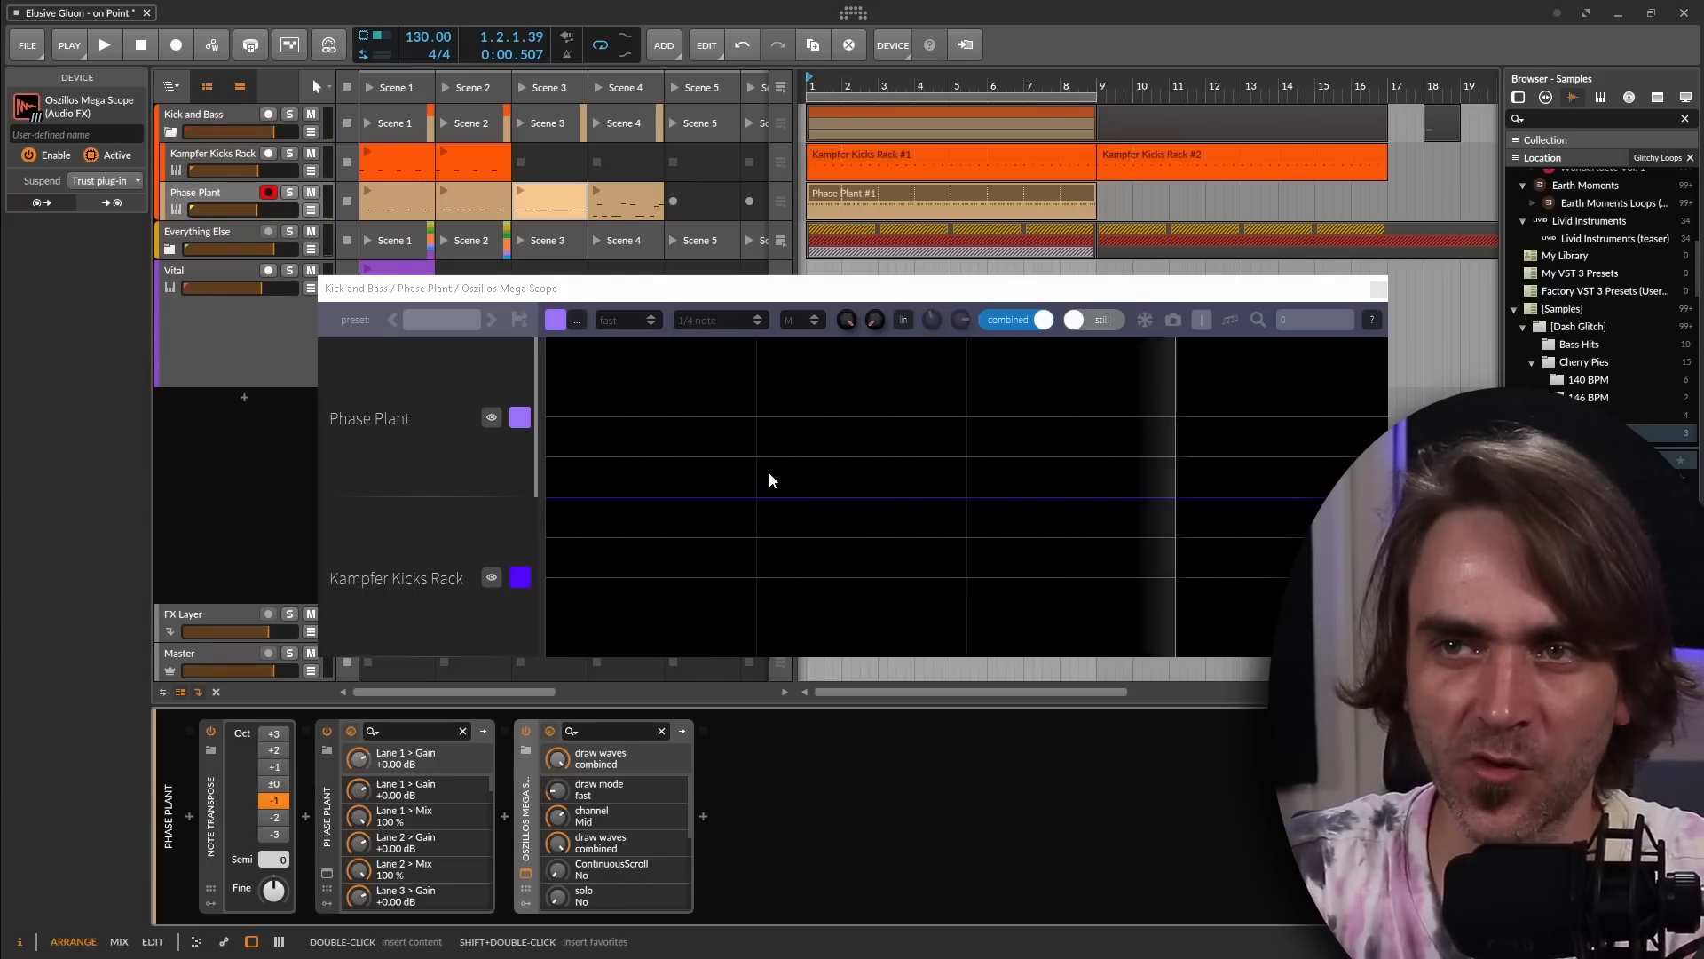
Play back the full bass and the Sub layer against the kick to check their alignment in the combined scope
key("space")
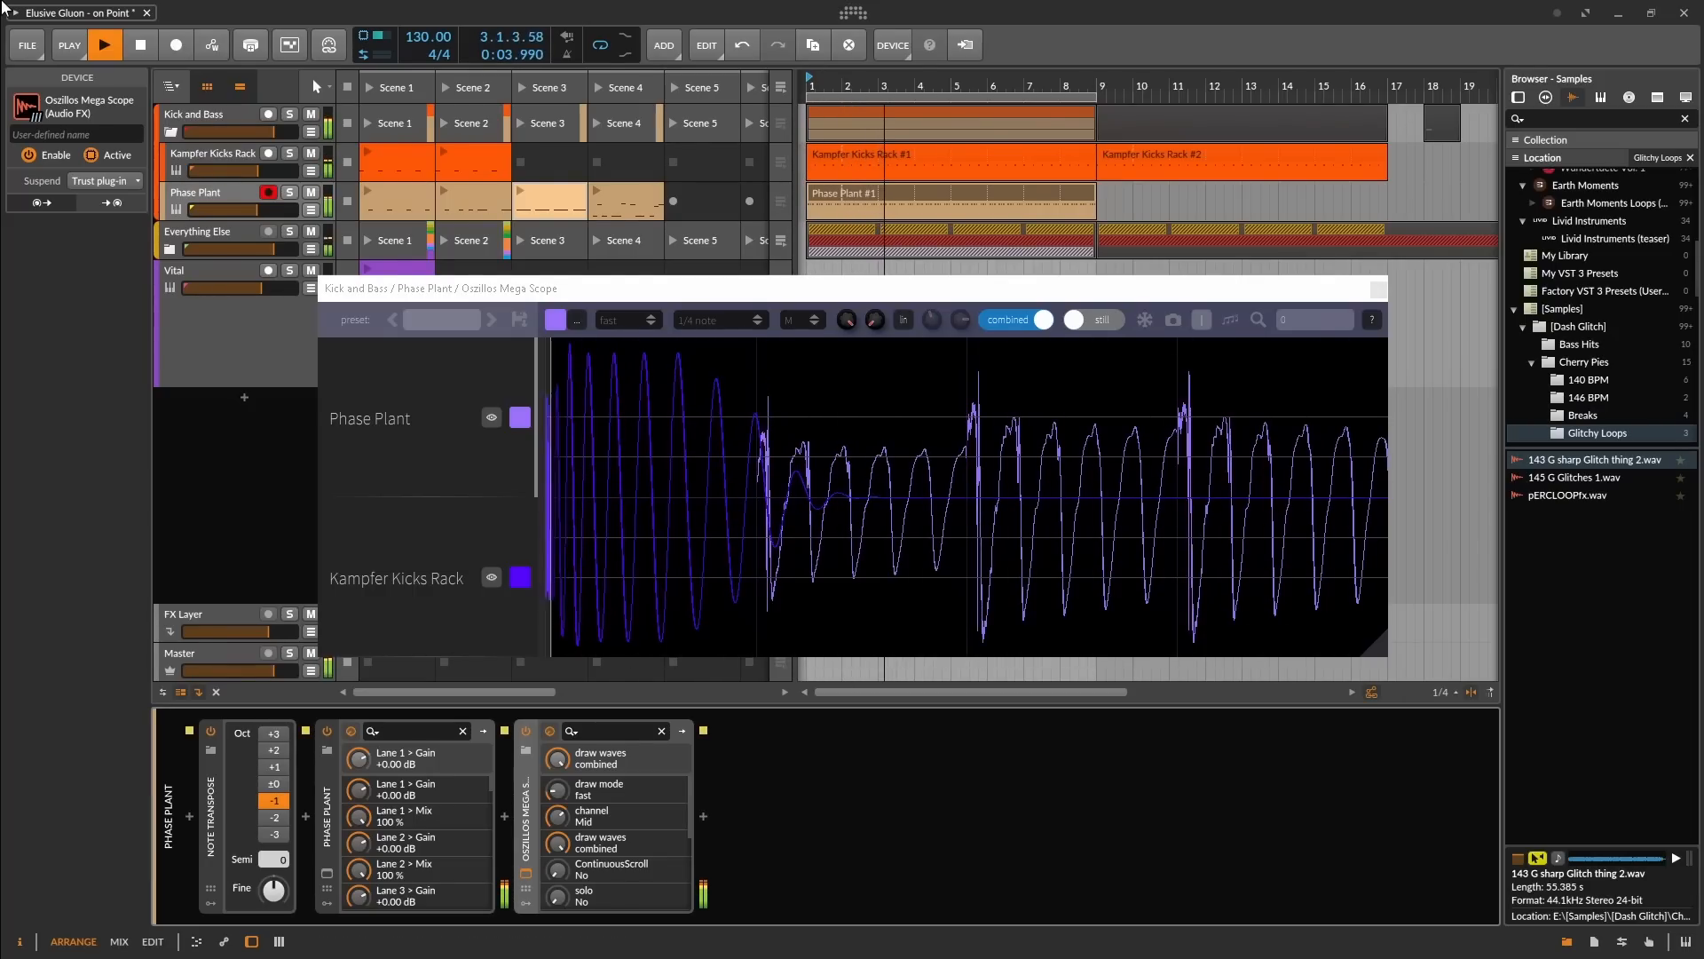
key("space")
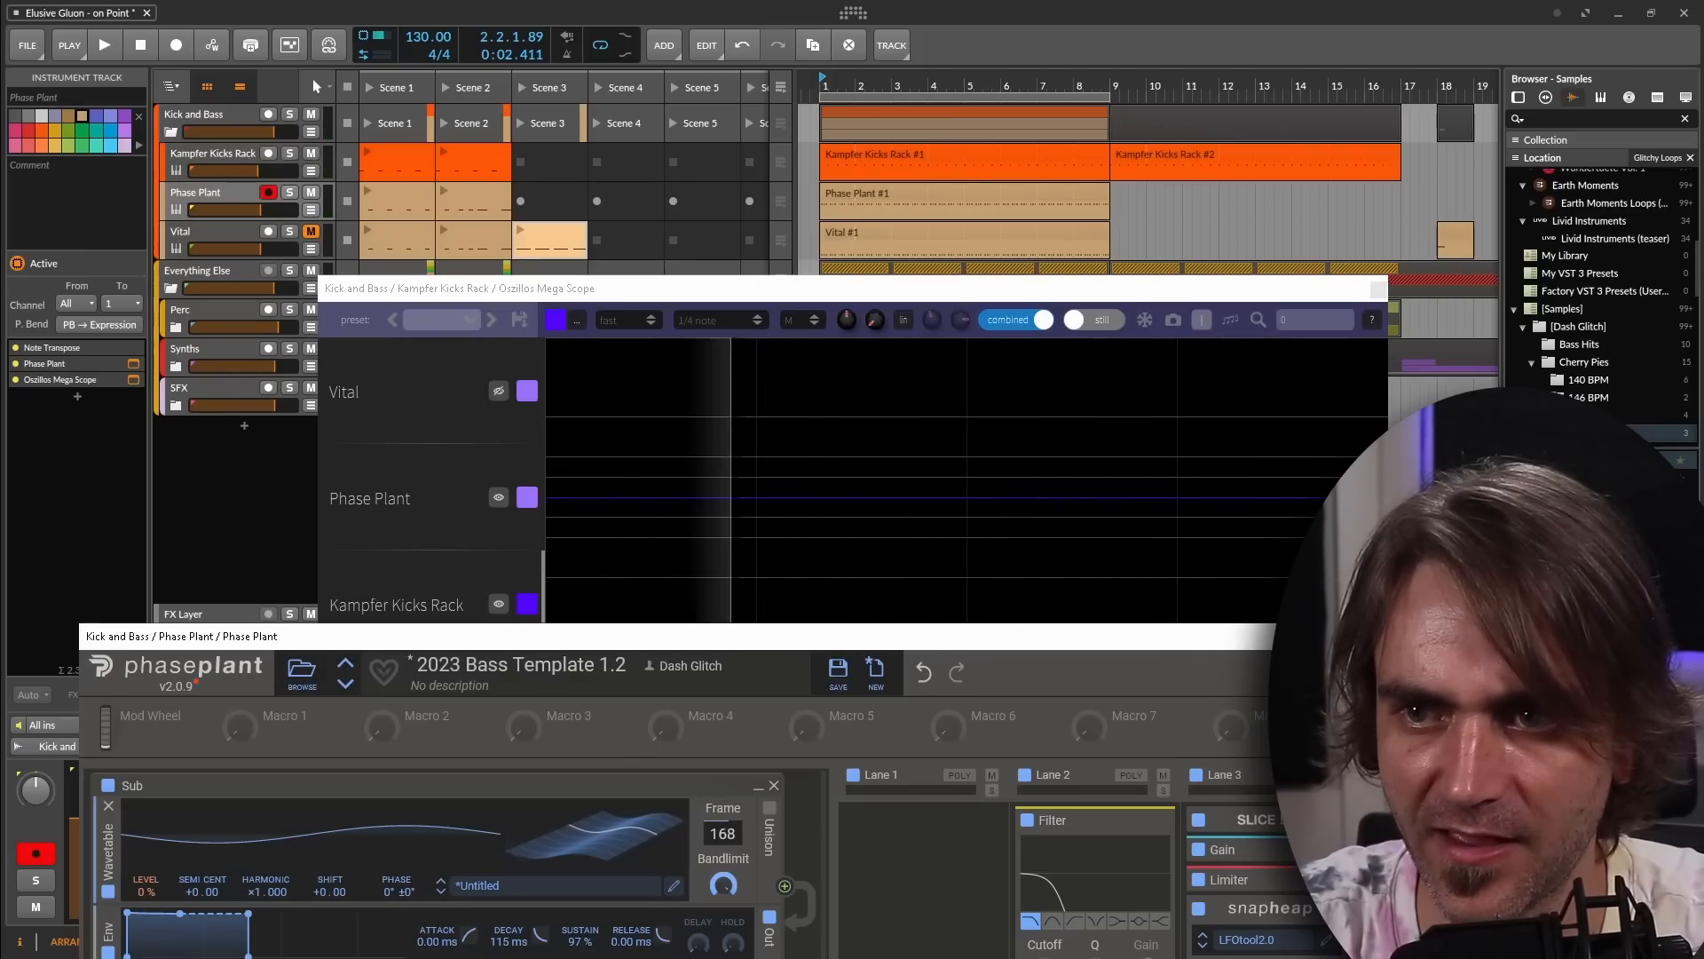
key("space")
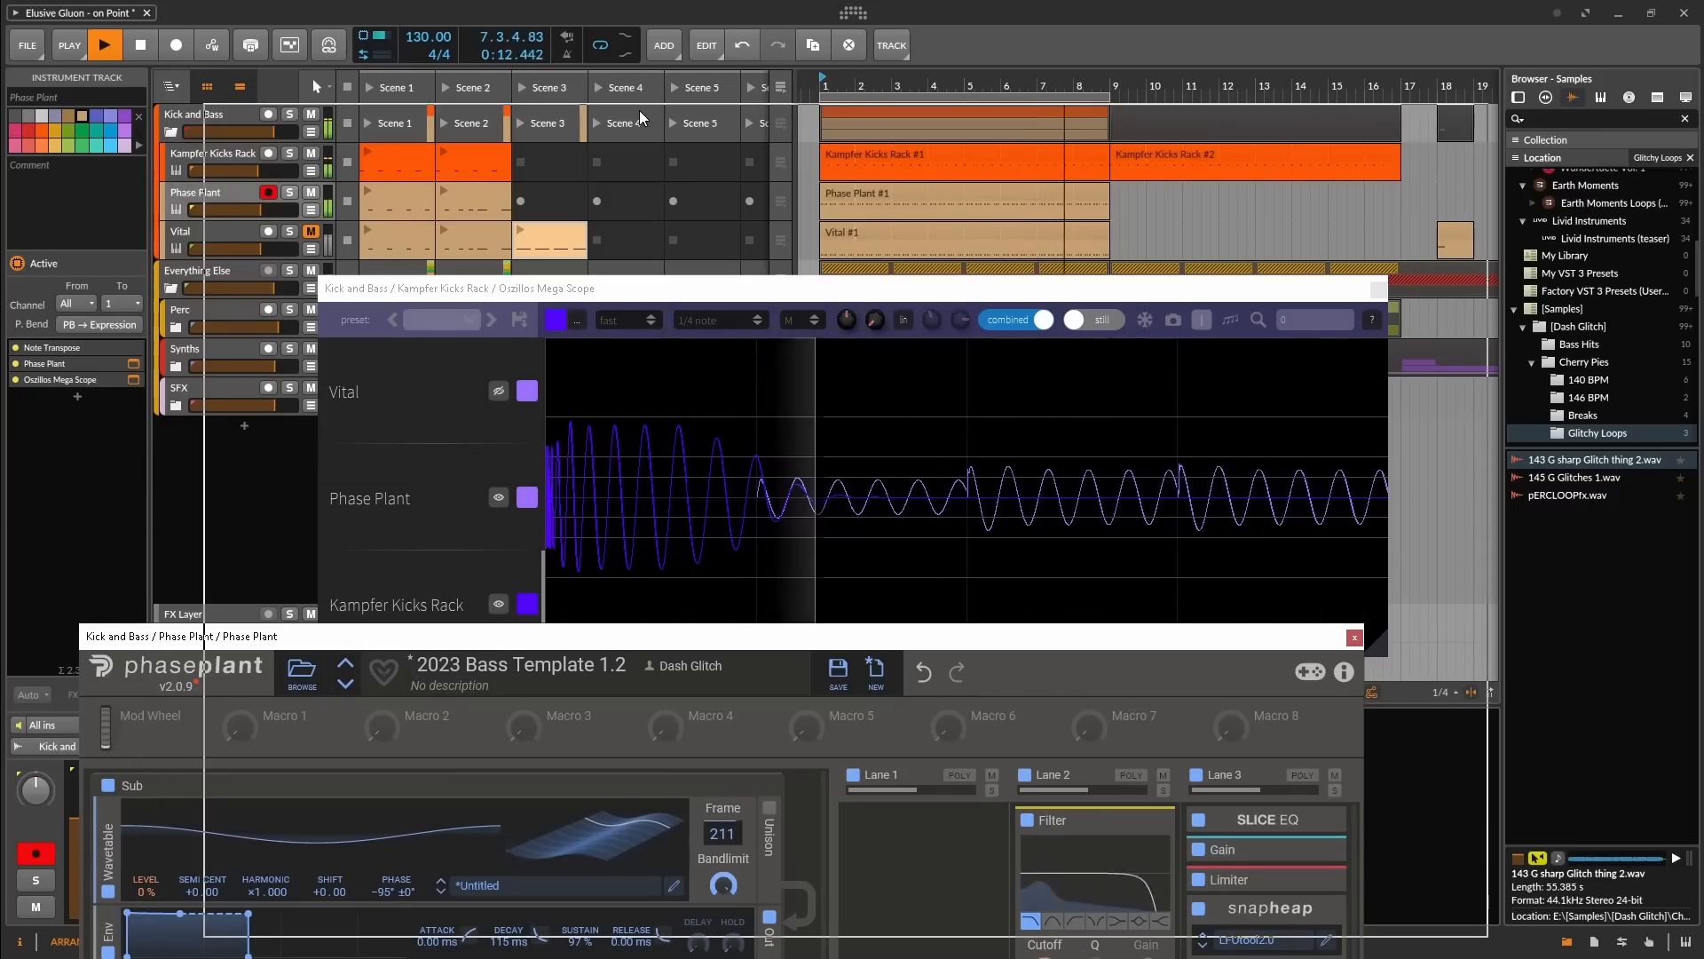
Enable the Low Mids group in Phase Plant and compare its waveform with the kick in the scope during playback
left_click_drag(519, 640, 601, 120)
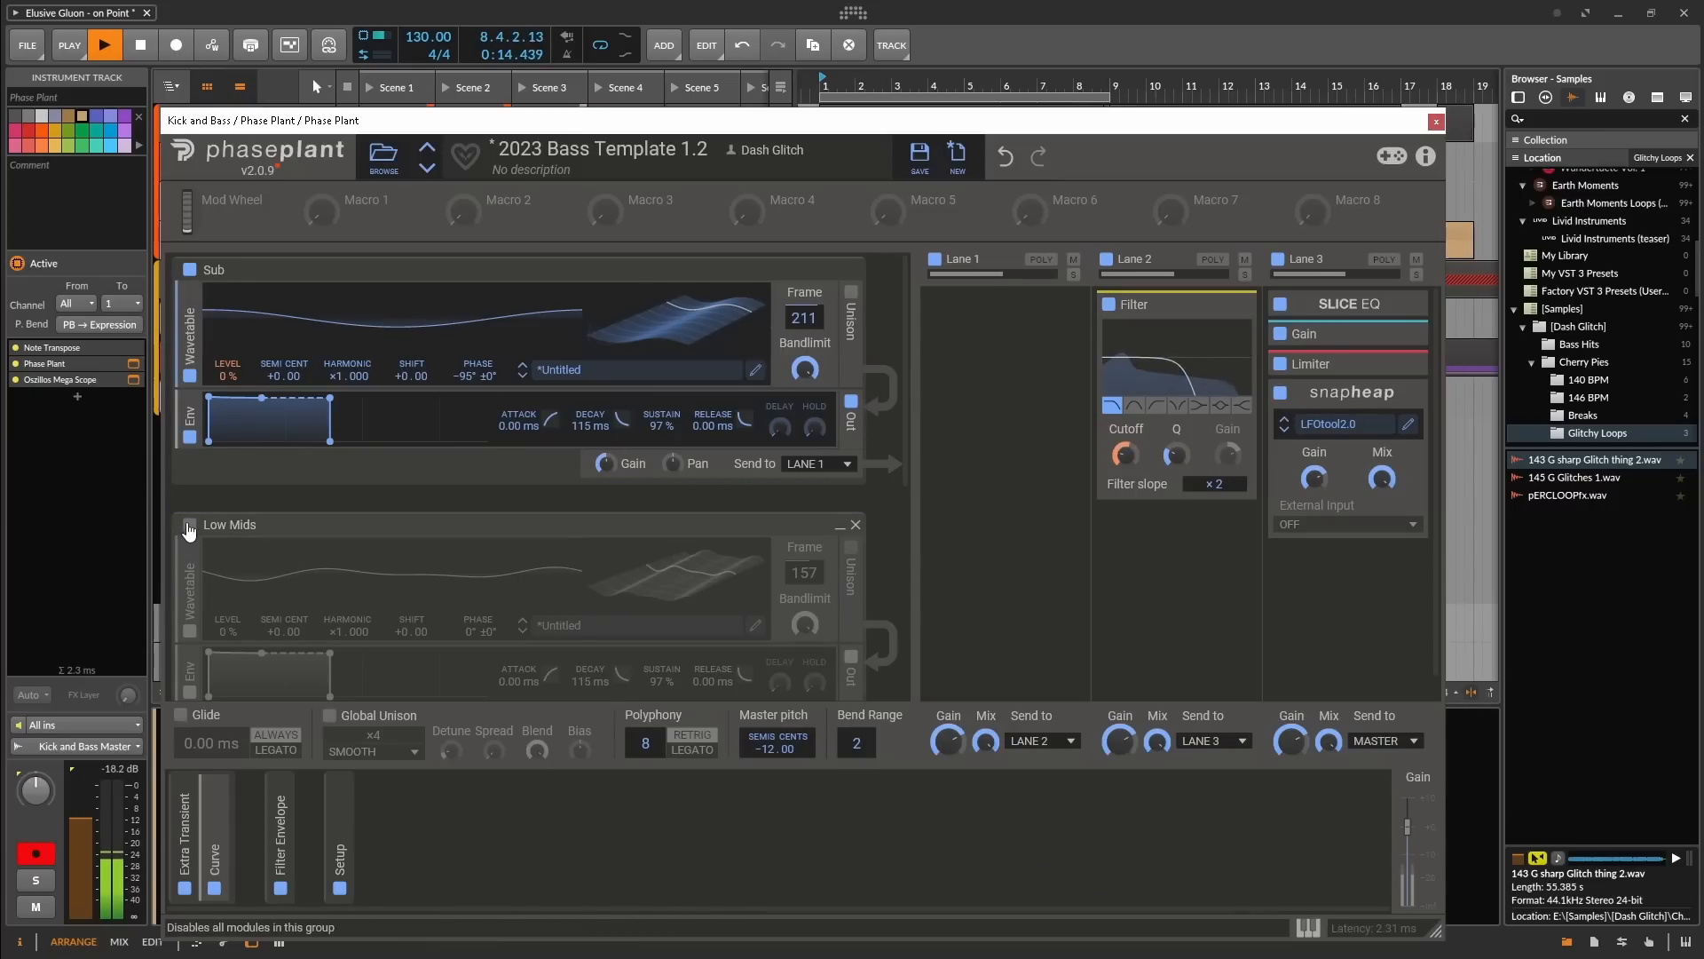
left_click(189, 527)
left_click_drag(546, 125, 477, 517)
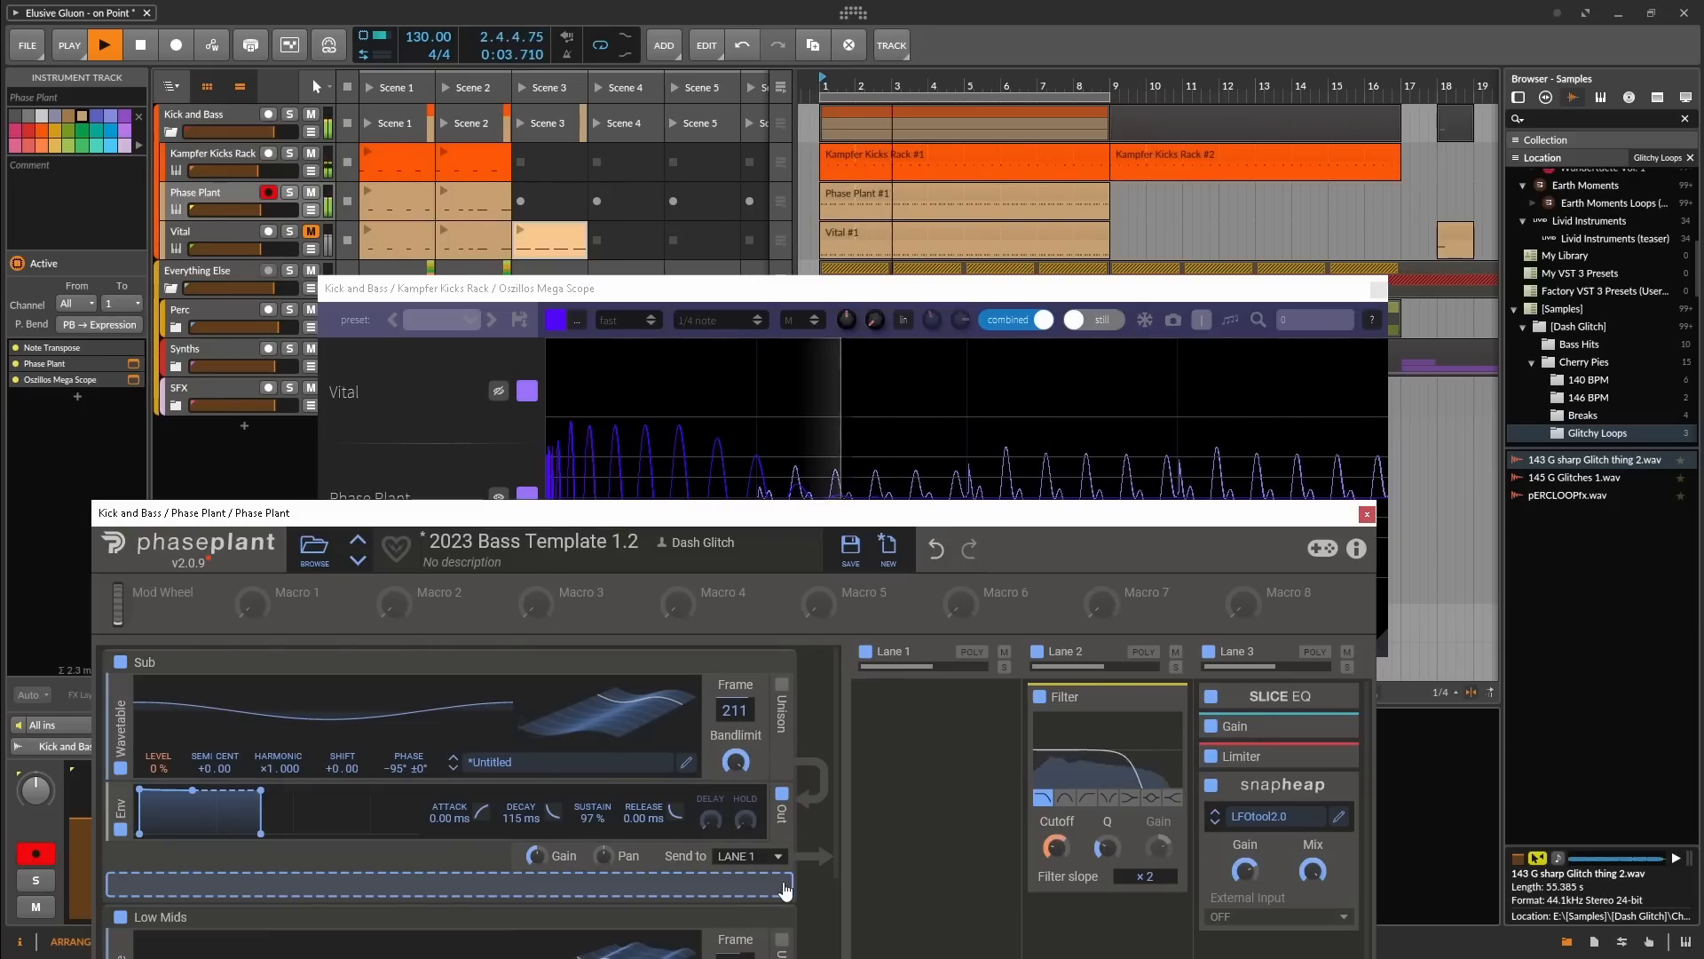
scroll(830, 896, "down", 2)
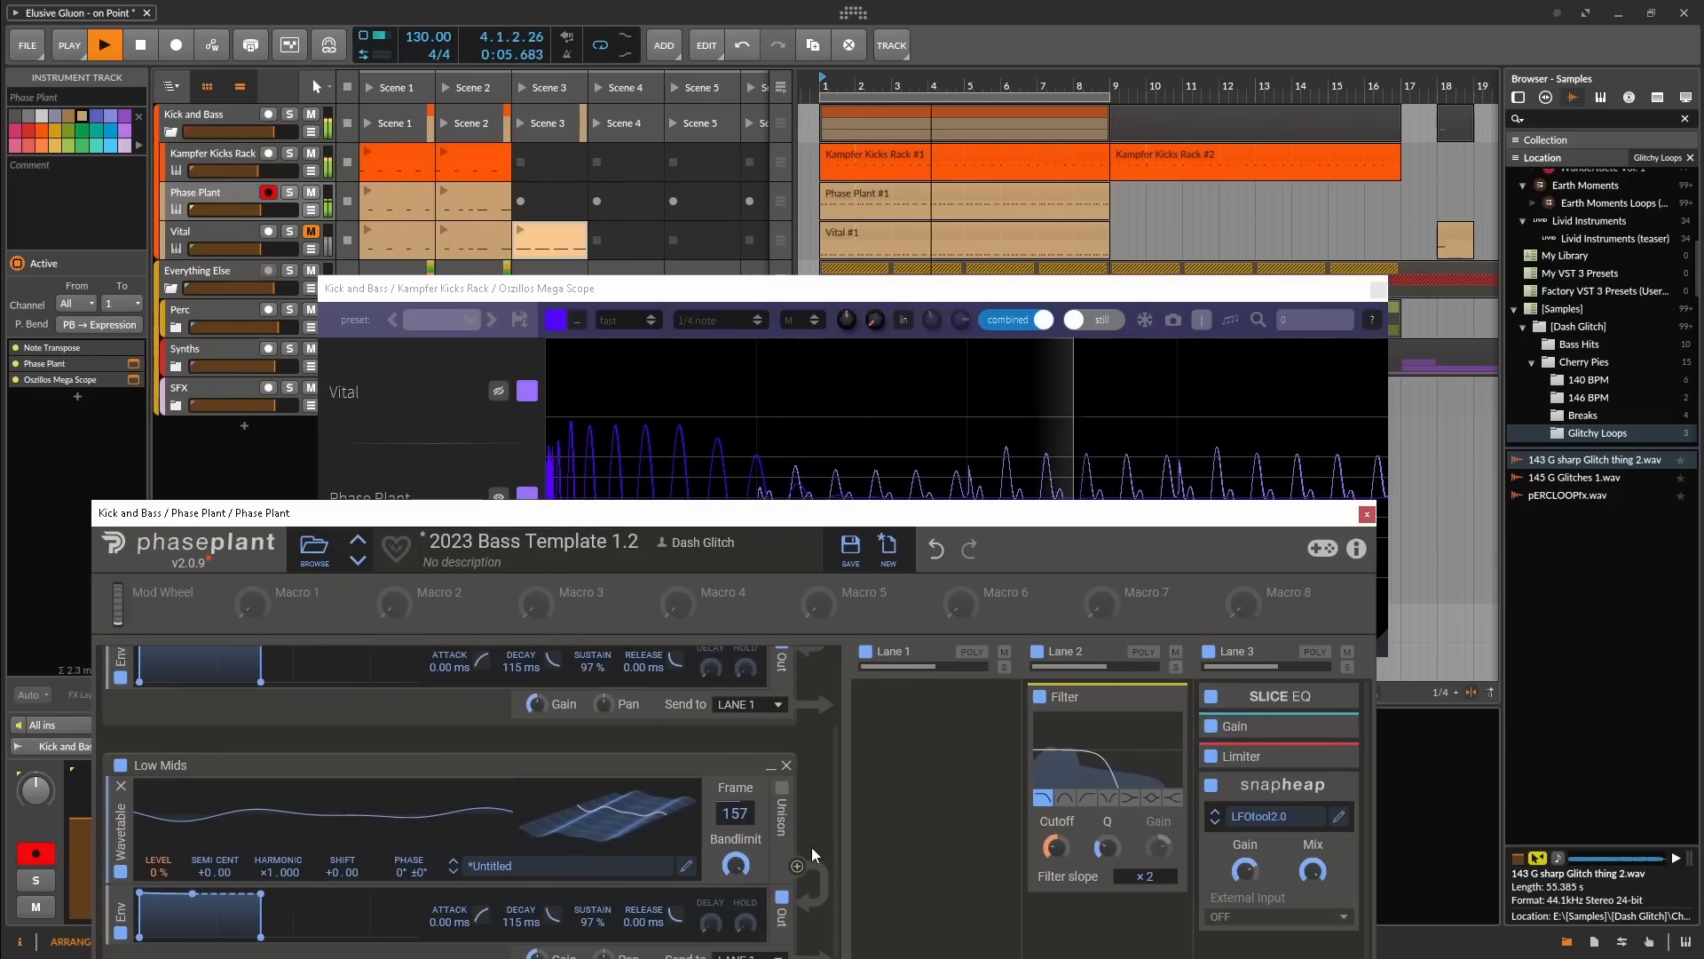
scroll(839, 881, "down", 1)
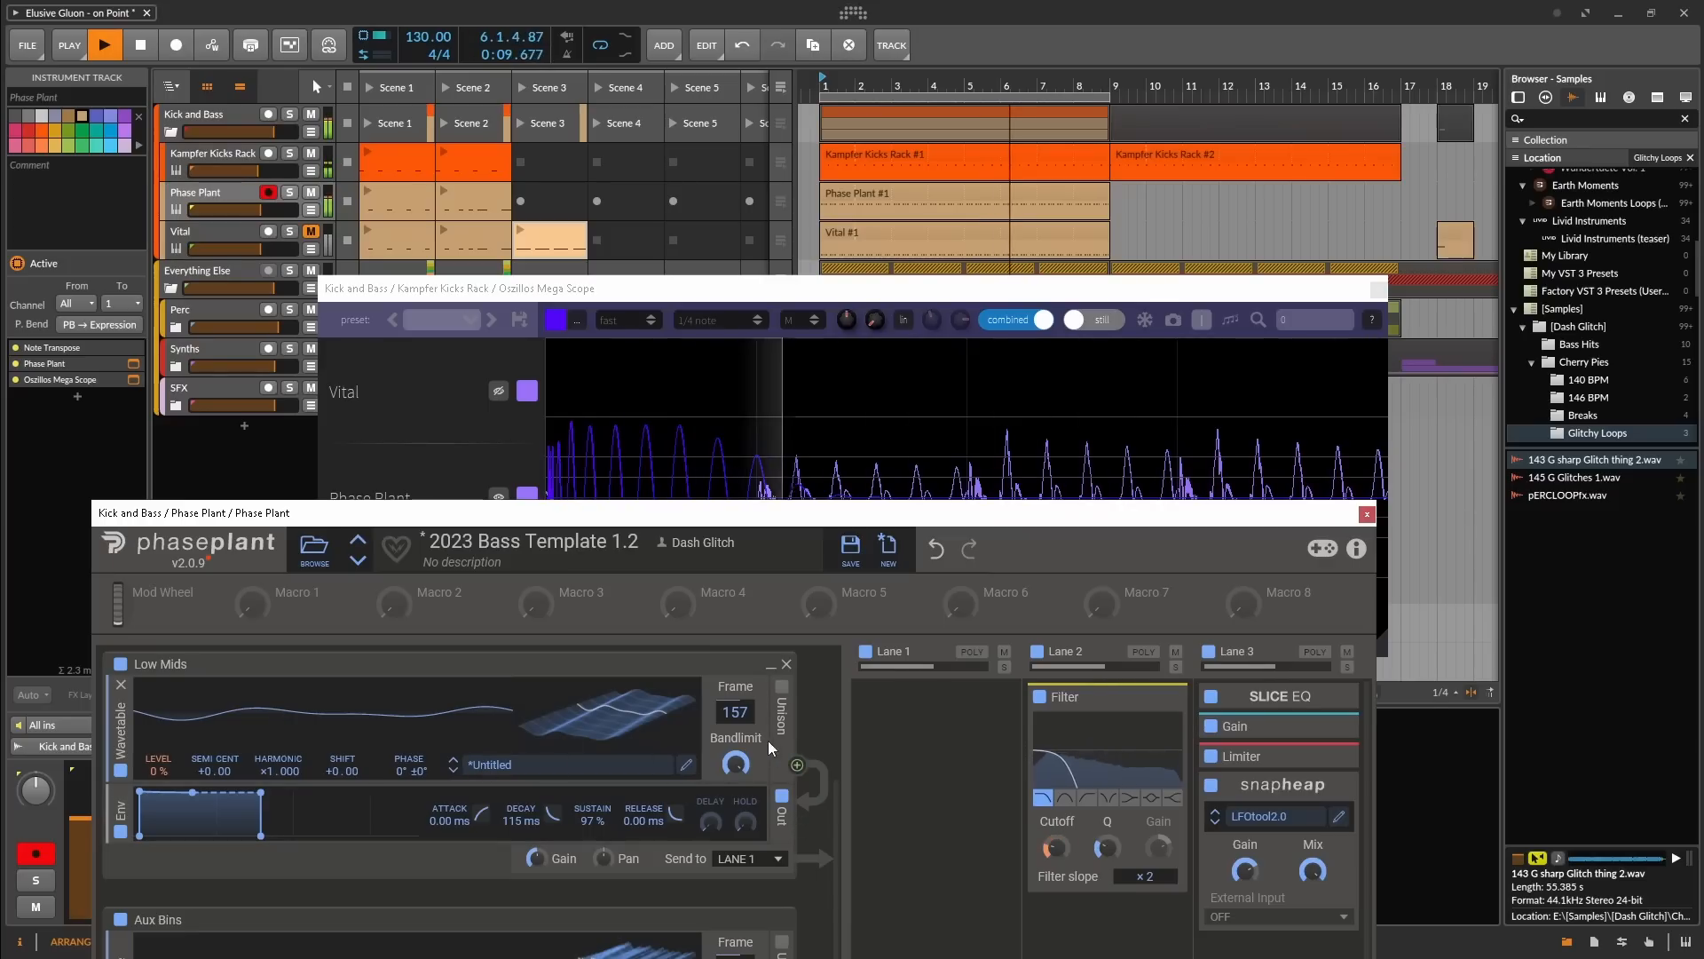
Set the Low Mids wavetable phase to -95° and check the resulting bass waveform against the kick in the scope
scroll(834, 755, "up", 3)
scroll(859, 754, "down", 1)
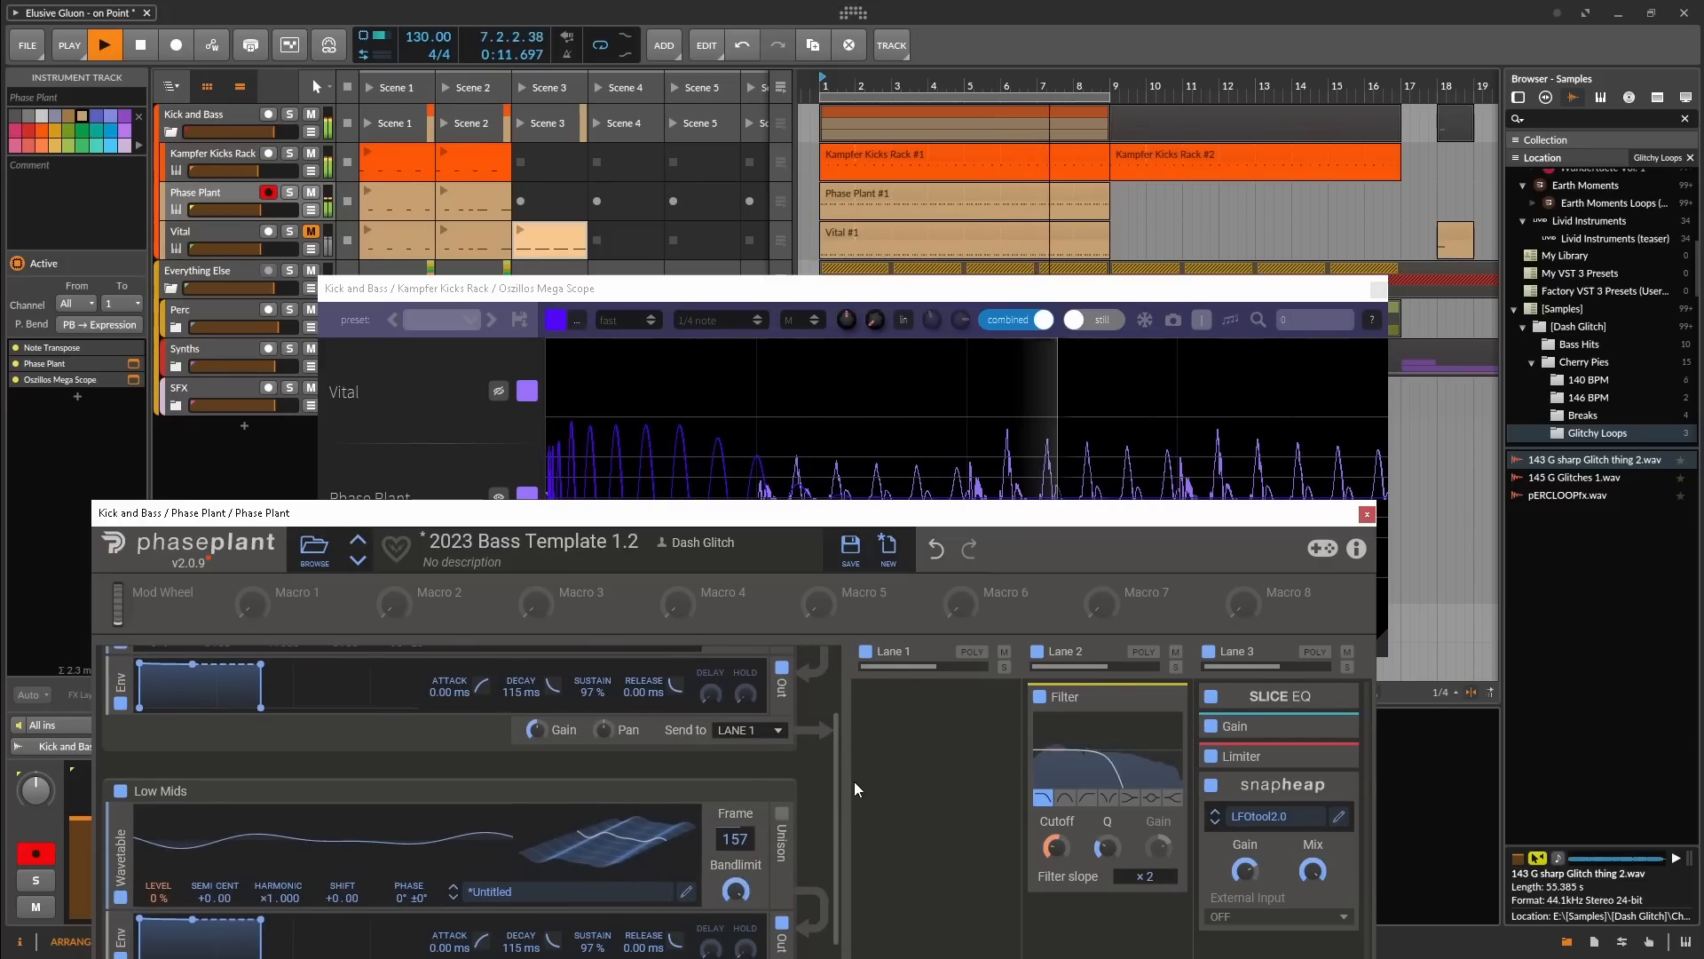
mouse_move(402, 903)
left_mouse_down()
mouse_move(402, 842)
mouse_move(399, 929)
left_mouse_up()
scroll(399, 881, "down", 1)
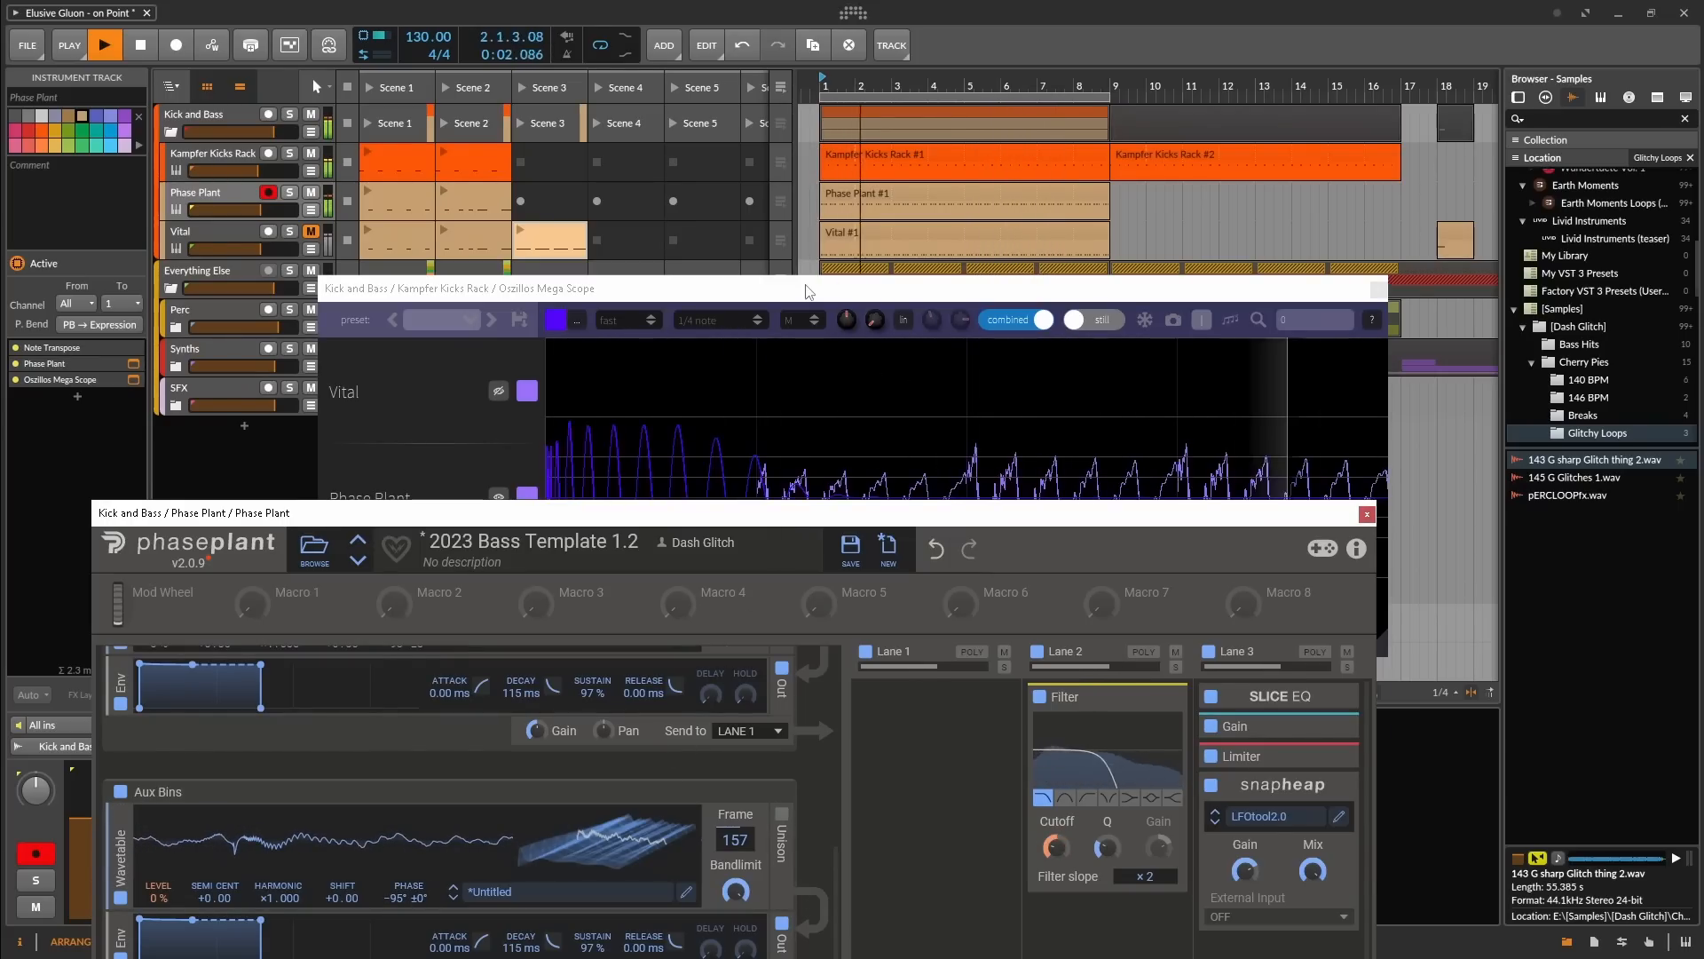
scroll(839, 893, "up", 2)
scroll(797, 950, "down", 1)
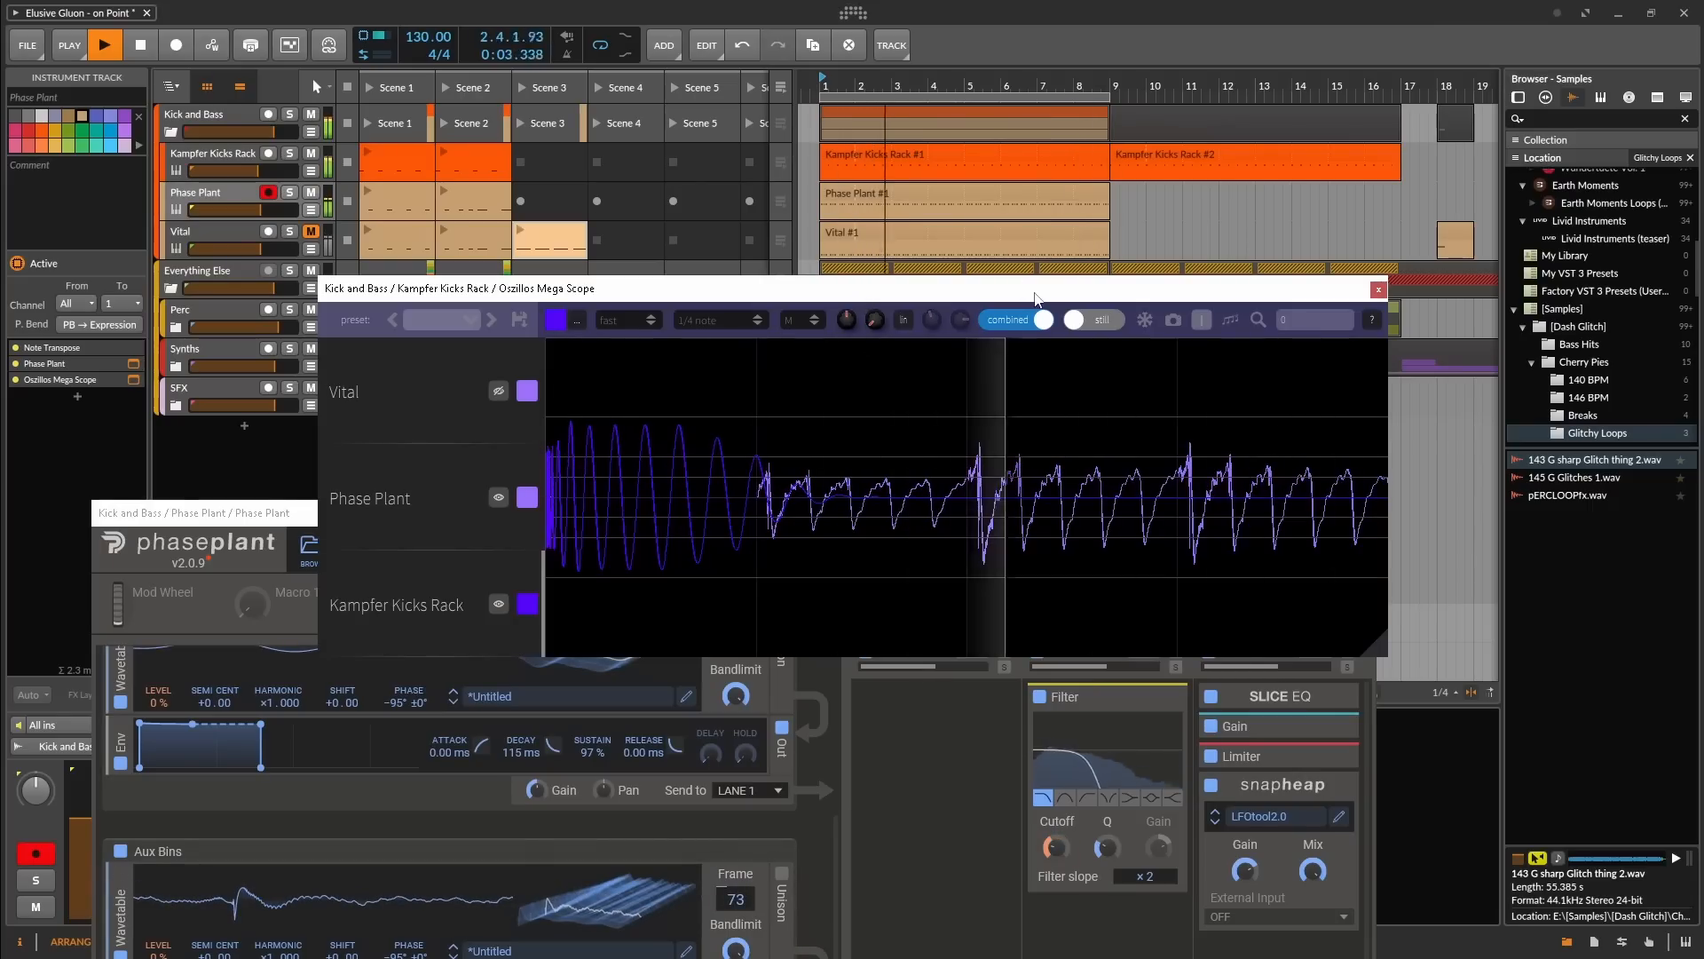
Inspect the Slice EQ with the dgbass1 curve in Lane 3 and the first Envelope modulator in the Filter Envelope group
left_click(1280, 696)
left_click_drag(1326, 836, 1326, 755)
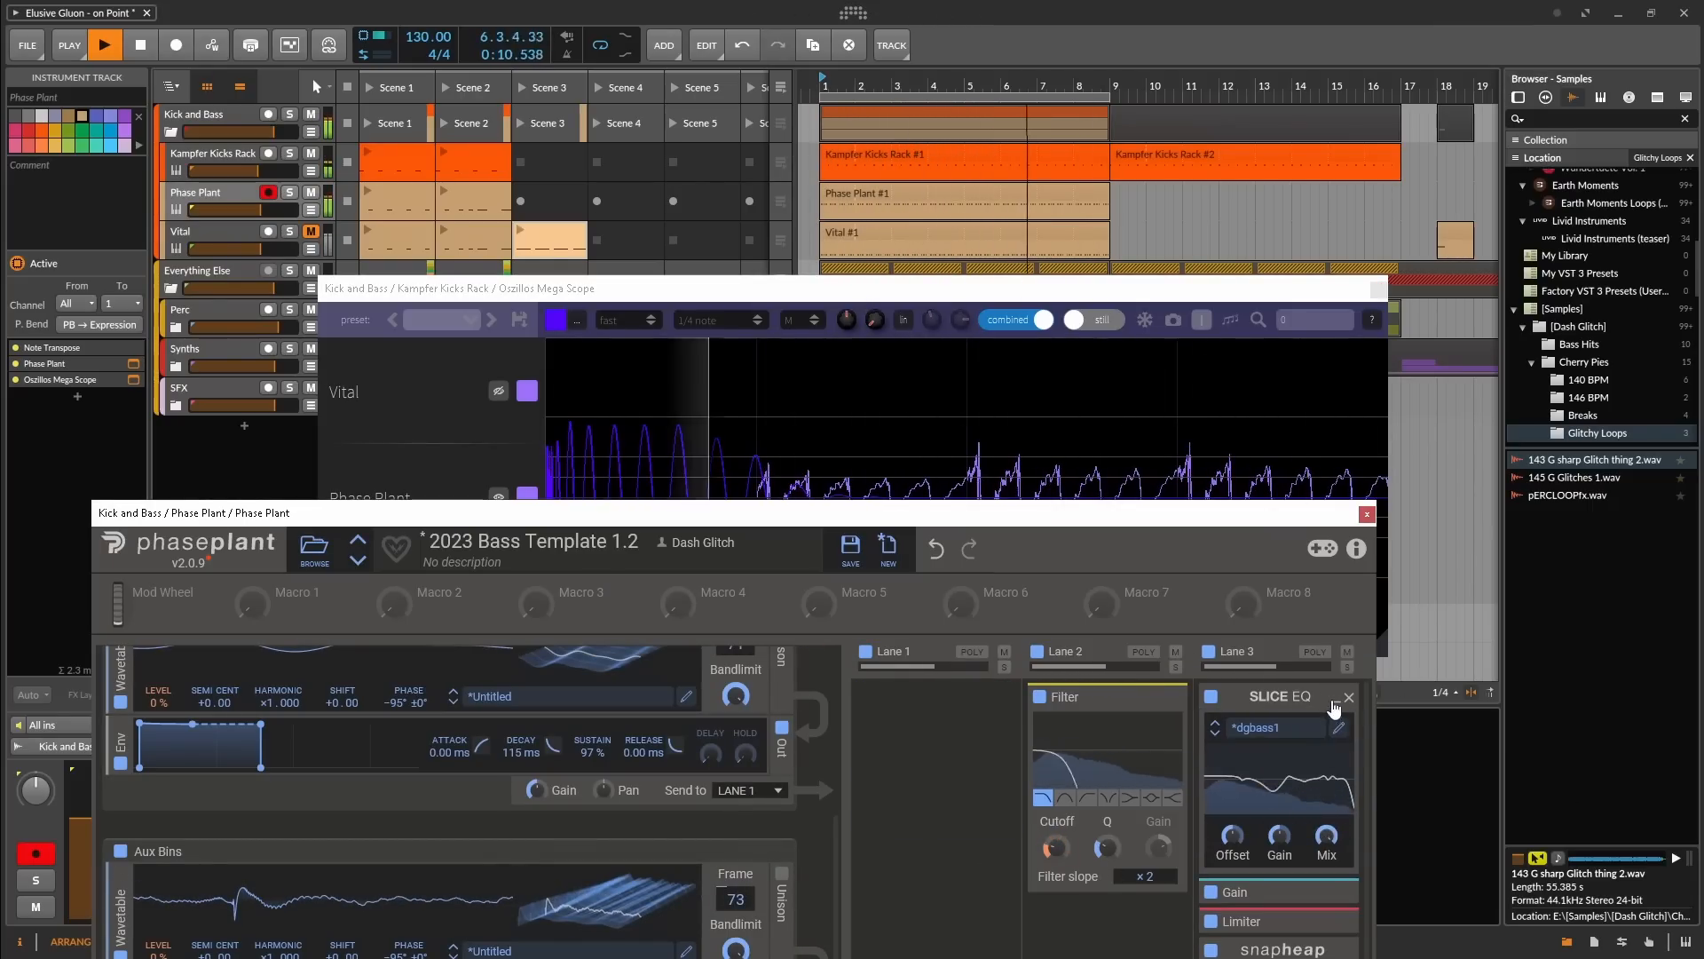
left_click(1335, 700)
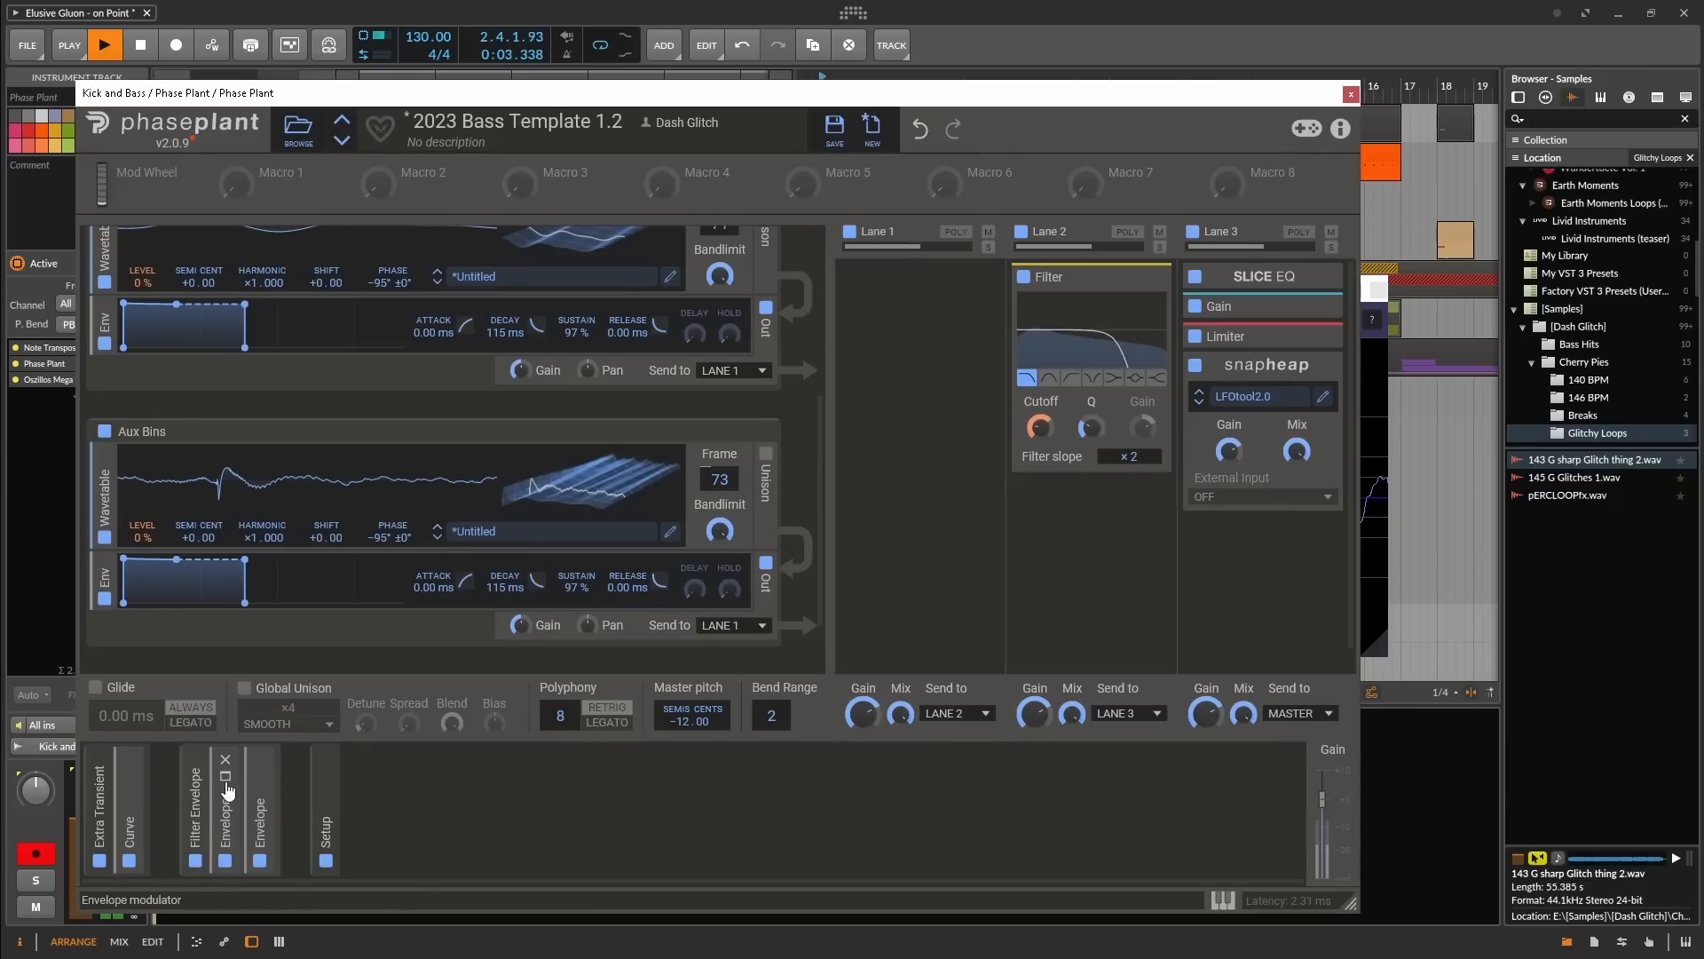
left_click(227, 780)
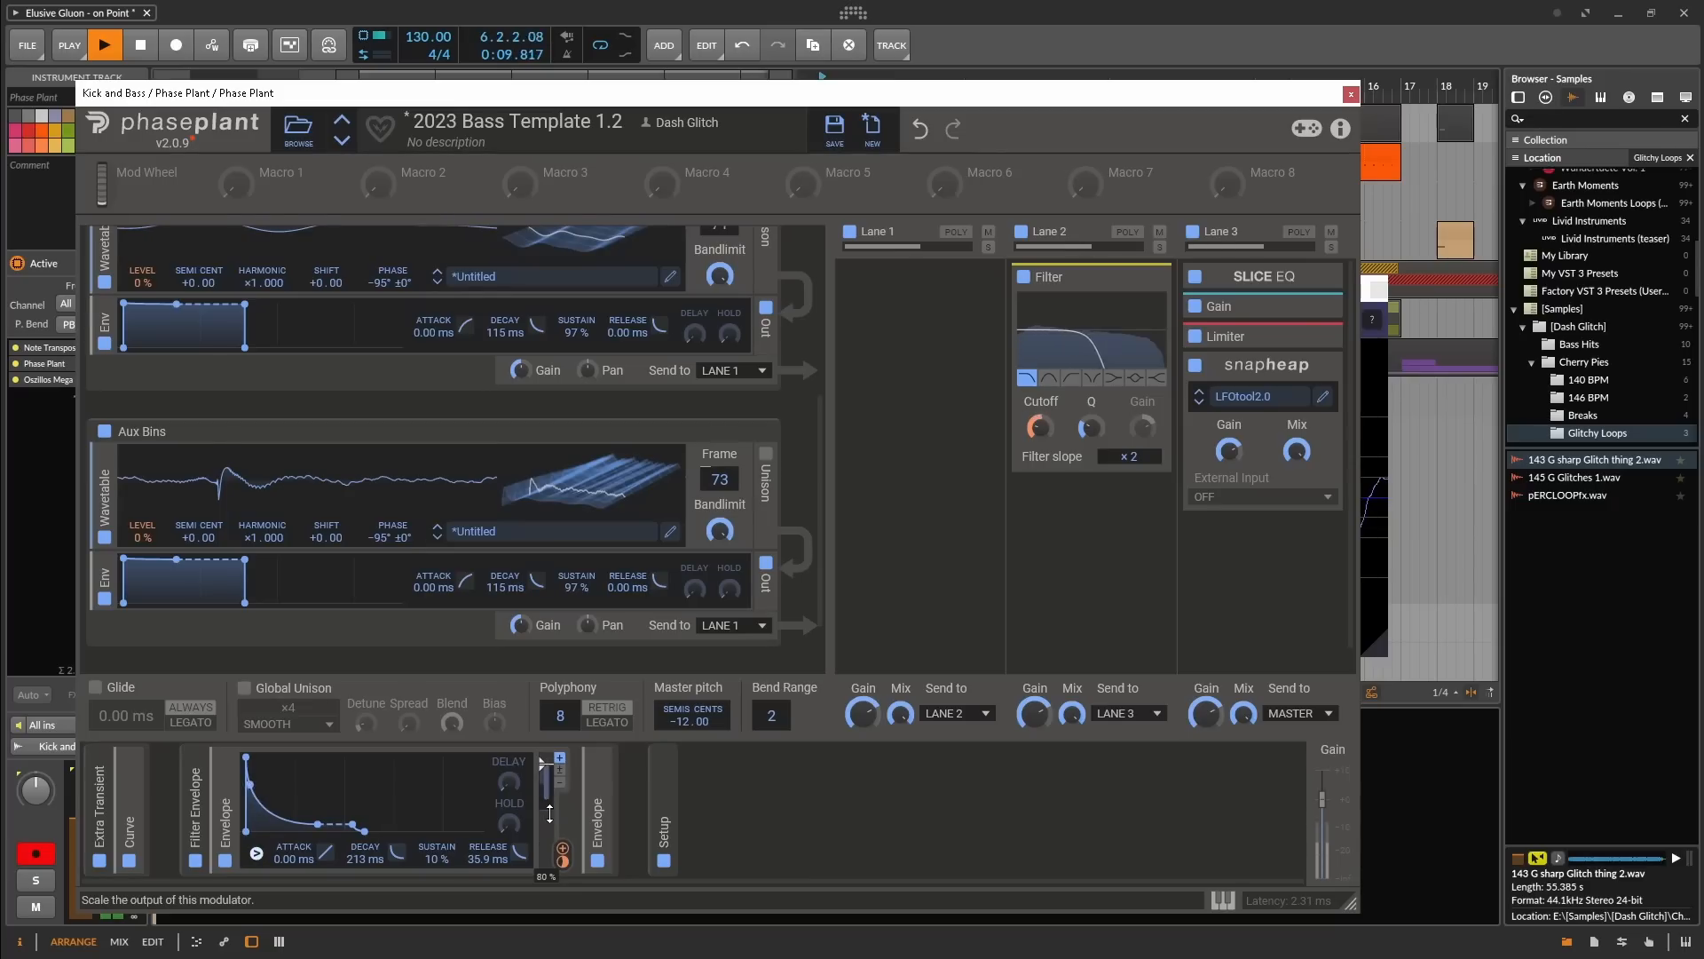
left_click(228, 783)
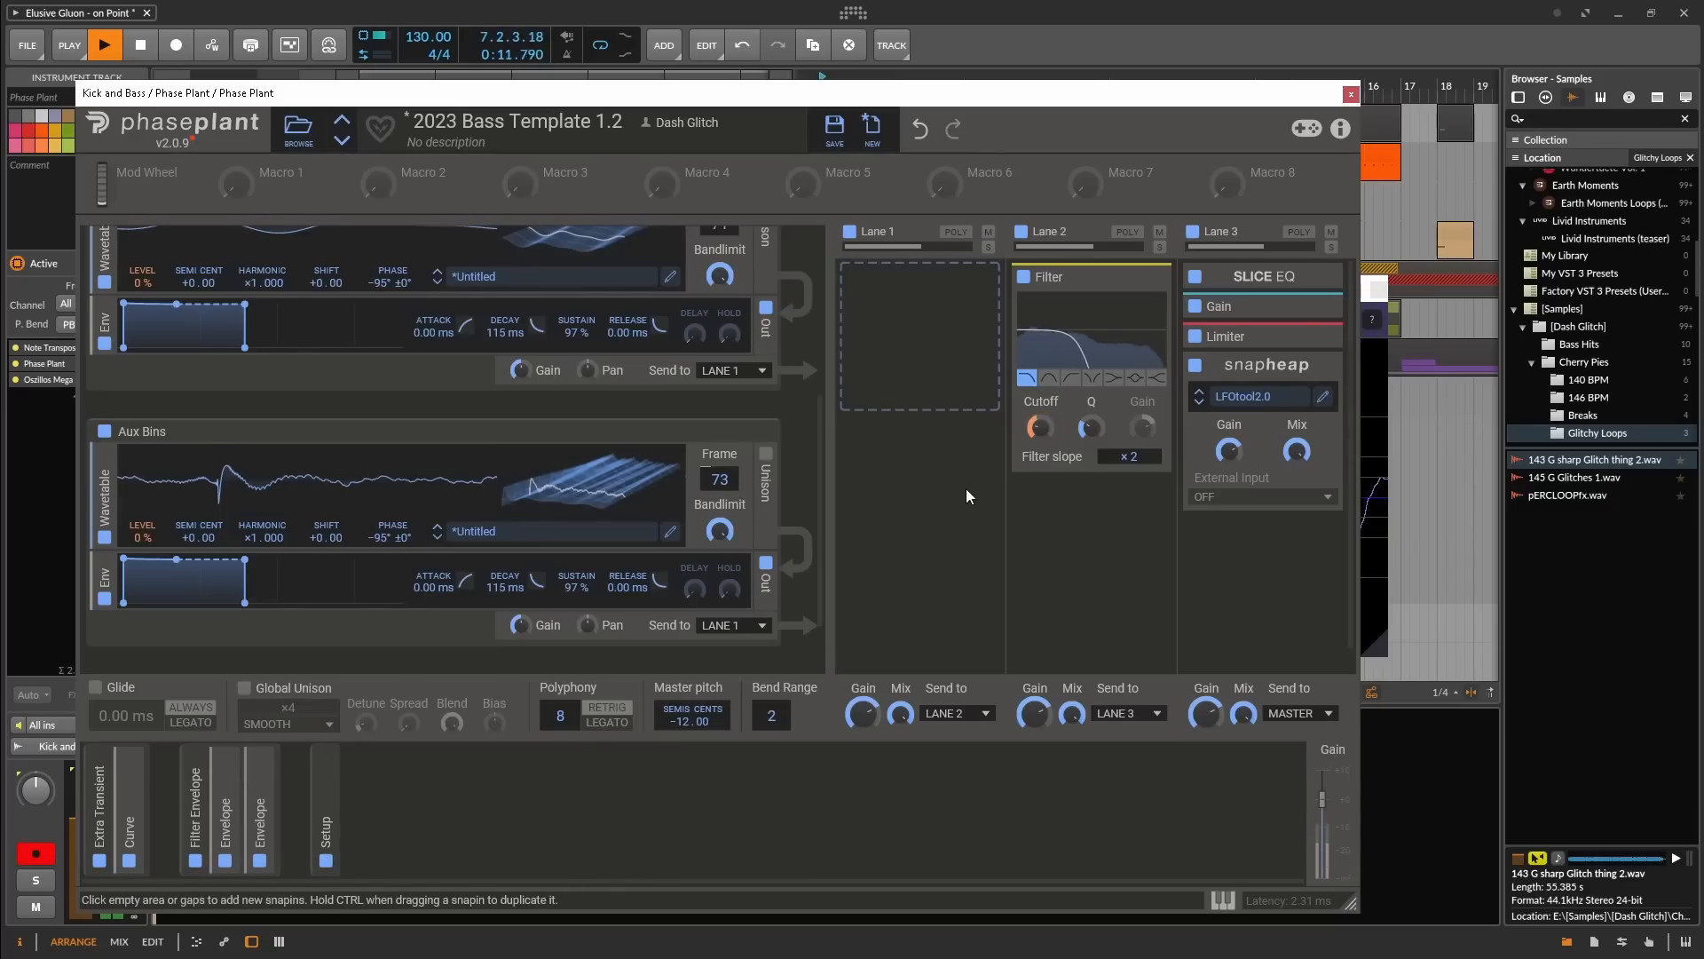
left_click_drag(821, 485, 821, 483)
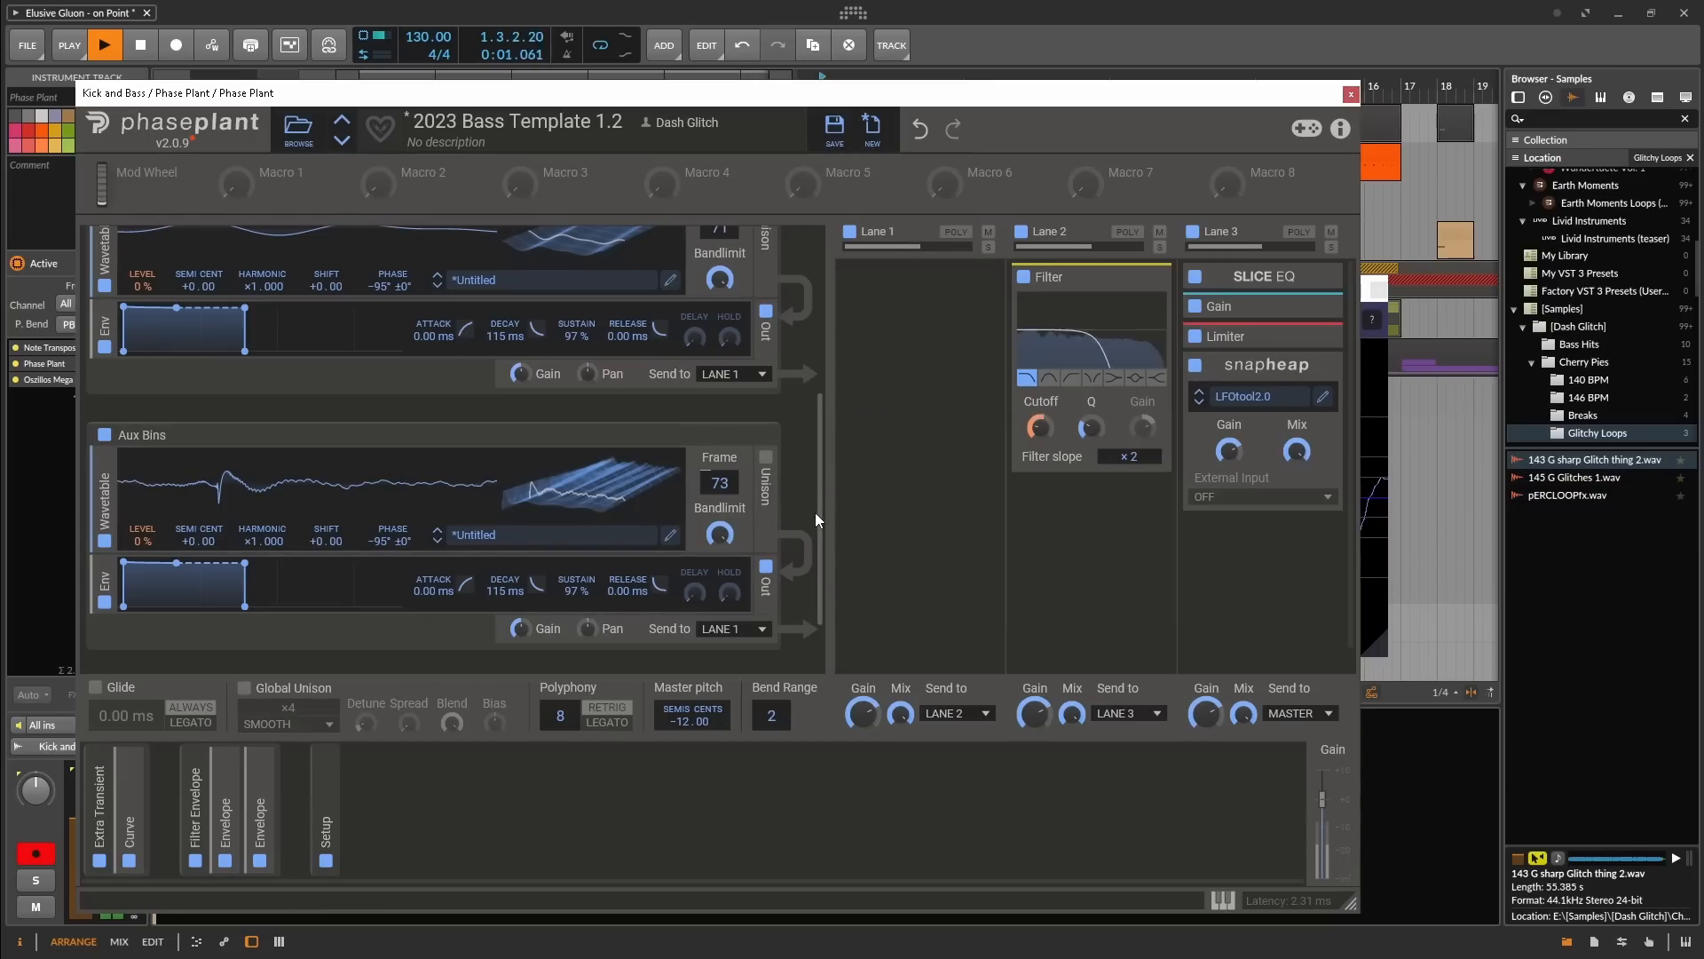
left_click_drag(820, 514, 824, 575)
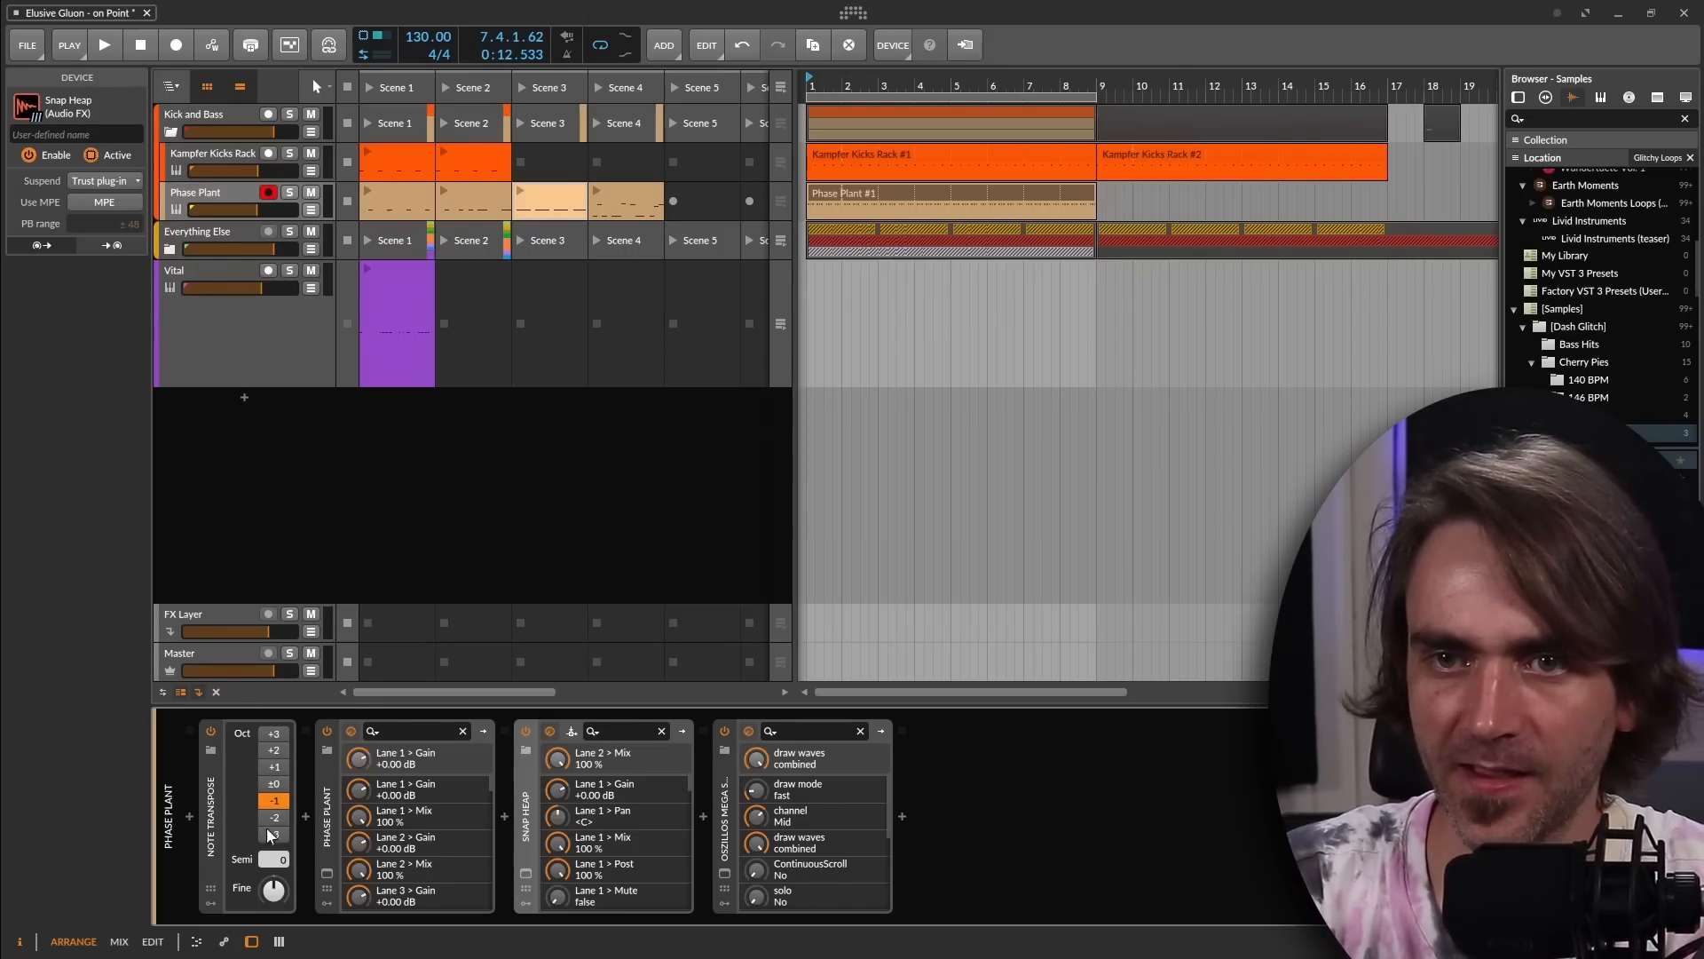
Disable the Aux Bins and Low Mids groups in the "upload for patreons" Phase Plant preset, leaving only the Sub layer
left_click(327, 879)
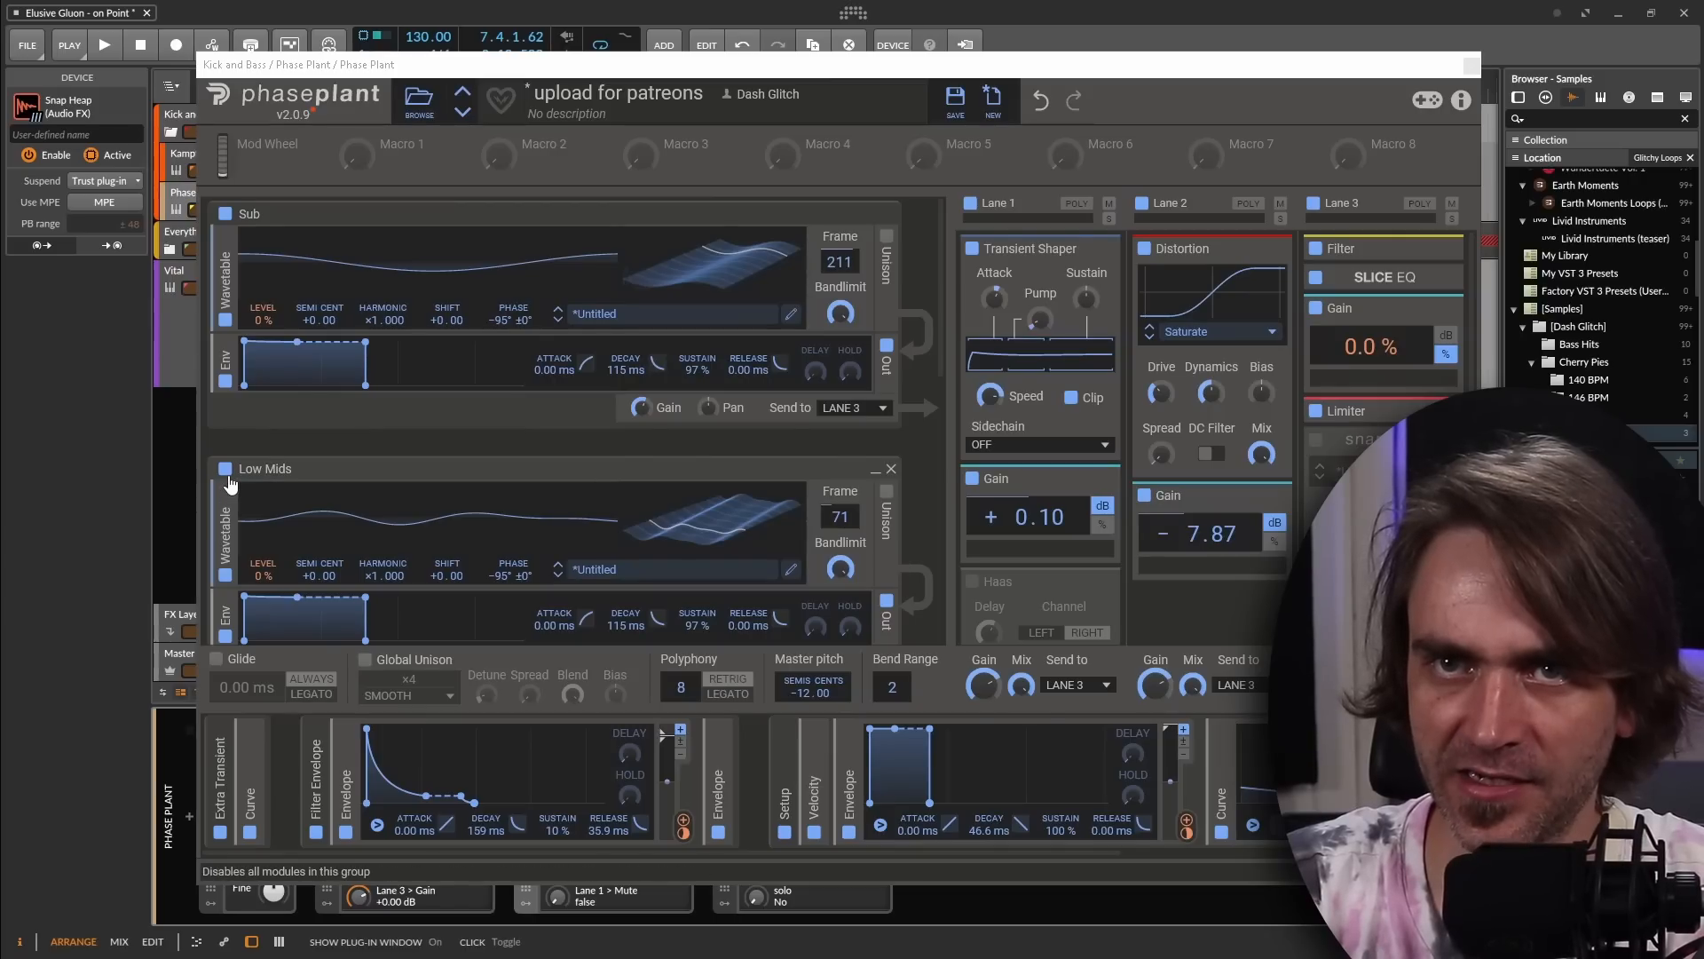
scroll(590, 513, "down", 3)
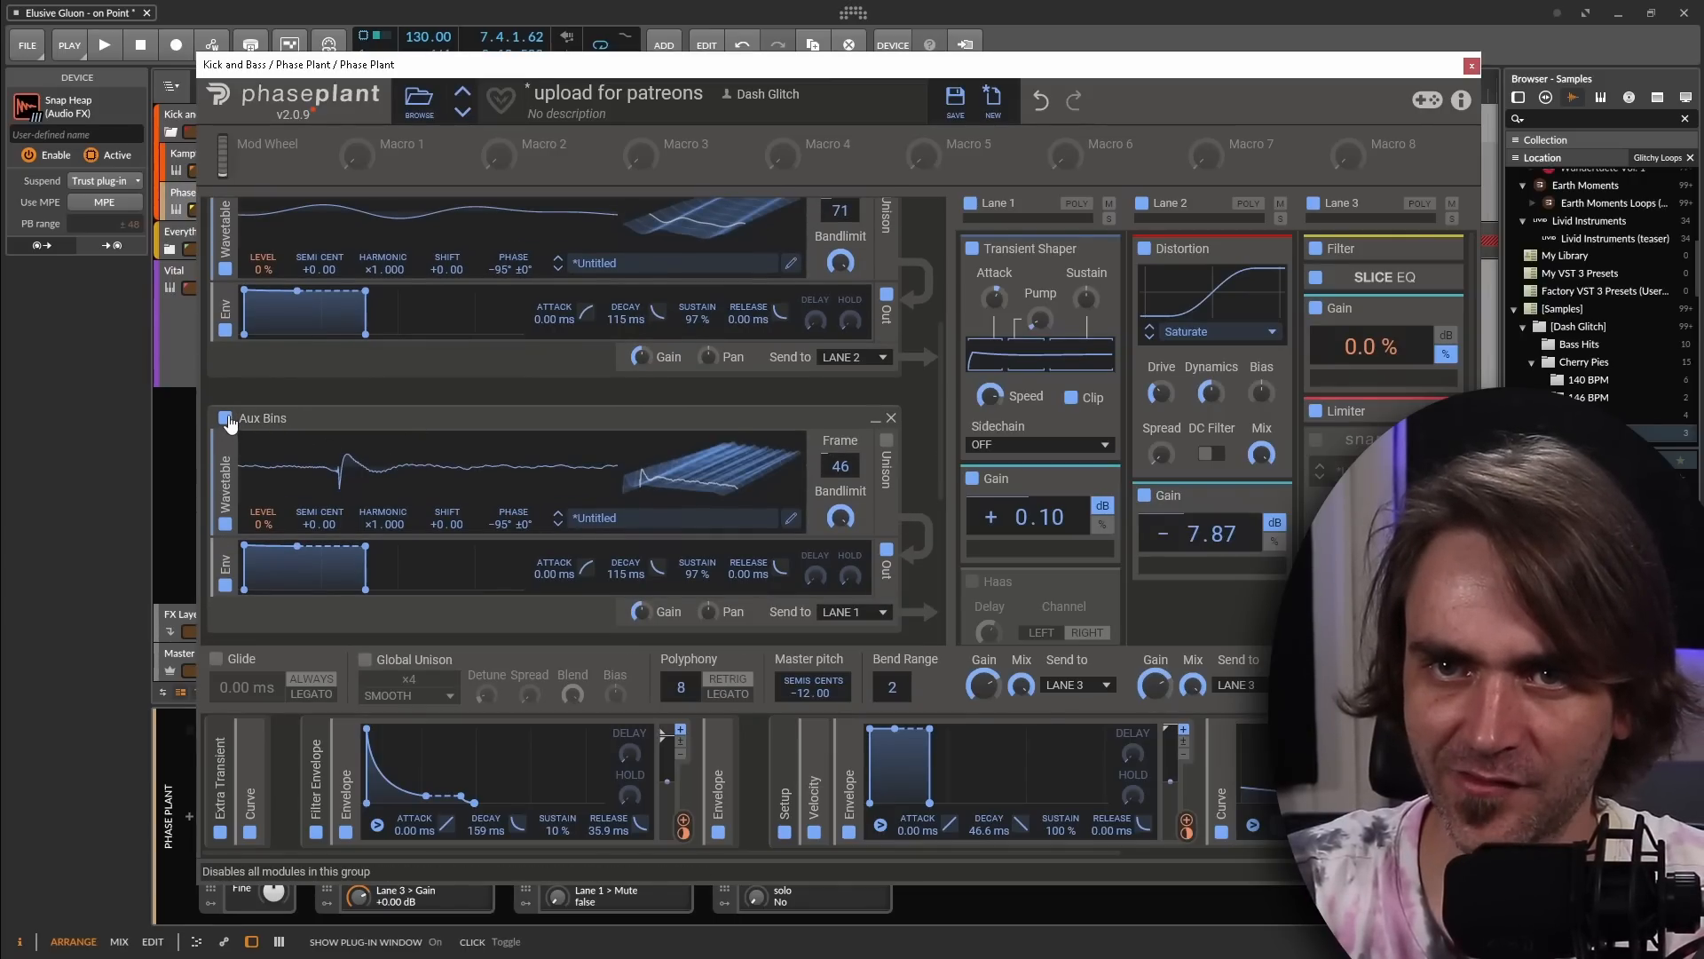
left_click(225, 418)
scroll(529, 374, "up", 3)
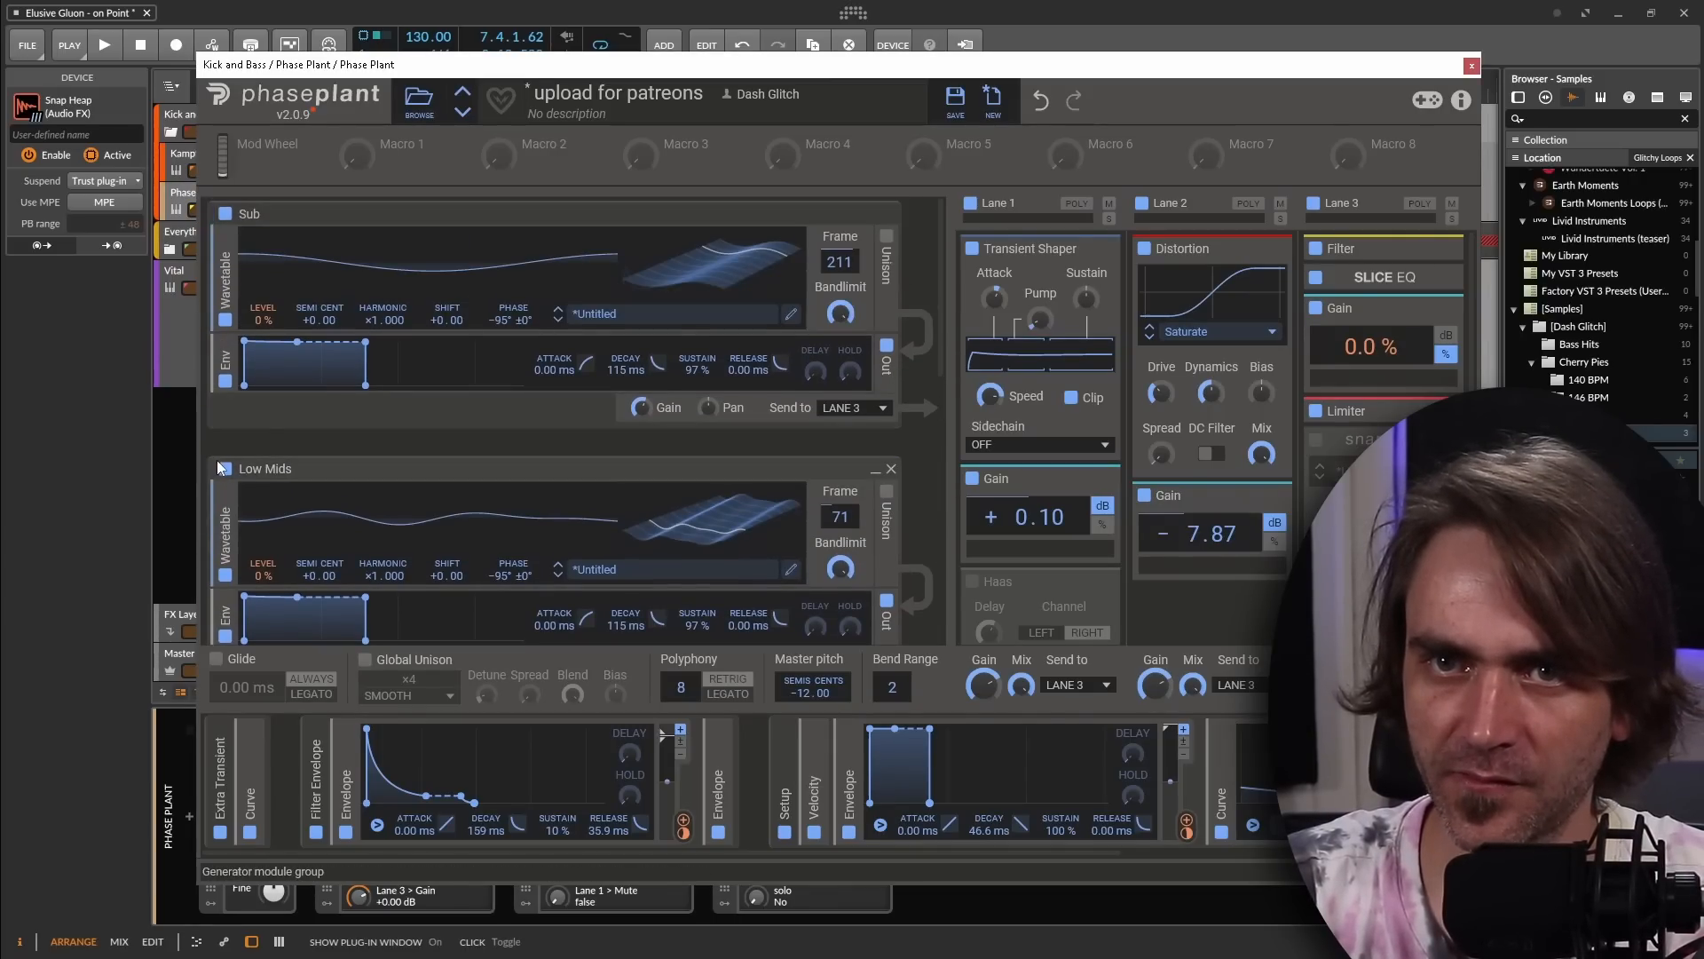
left_click(219, 463)
scroll(435, 421, "down", 5)
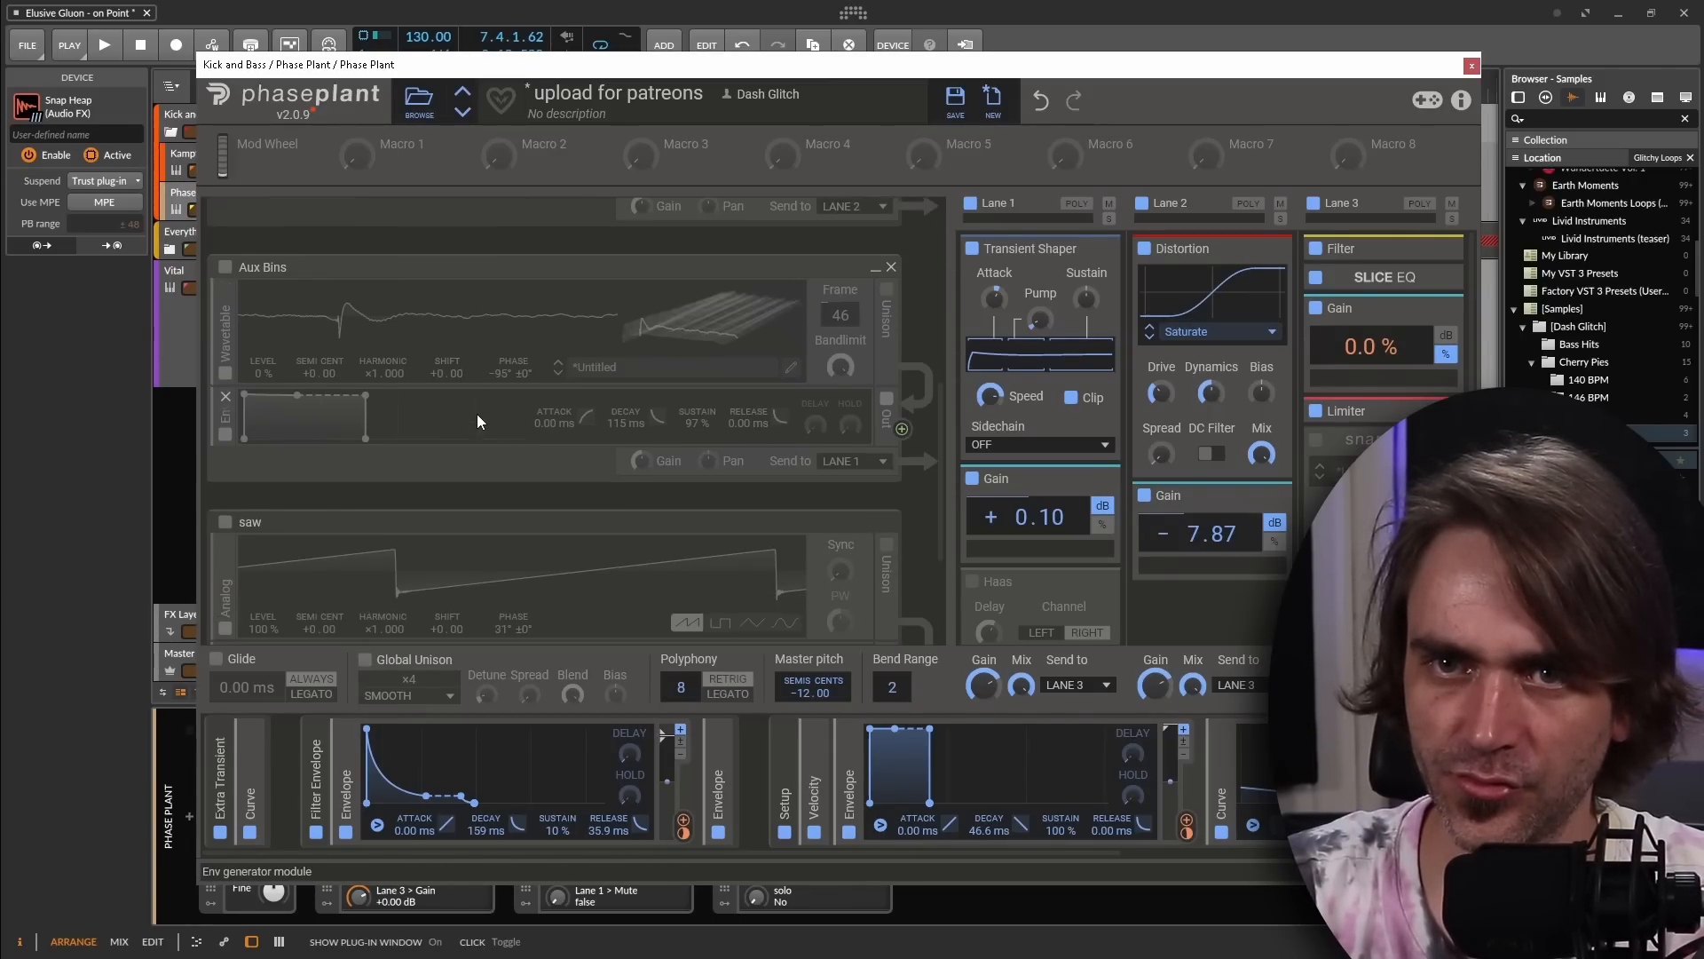
scroll(476, 414, "up", 5)
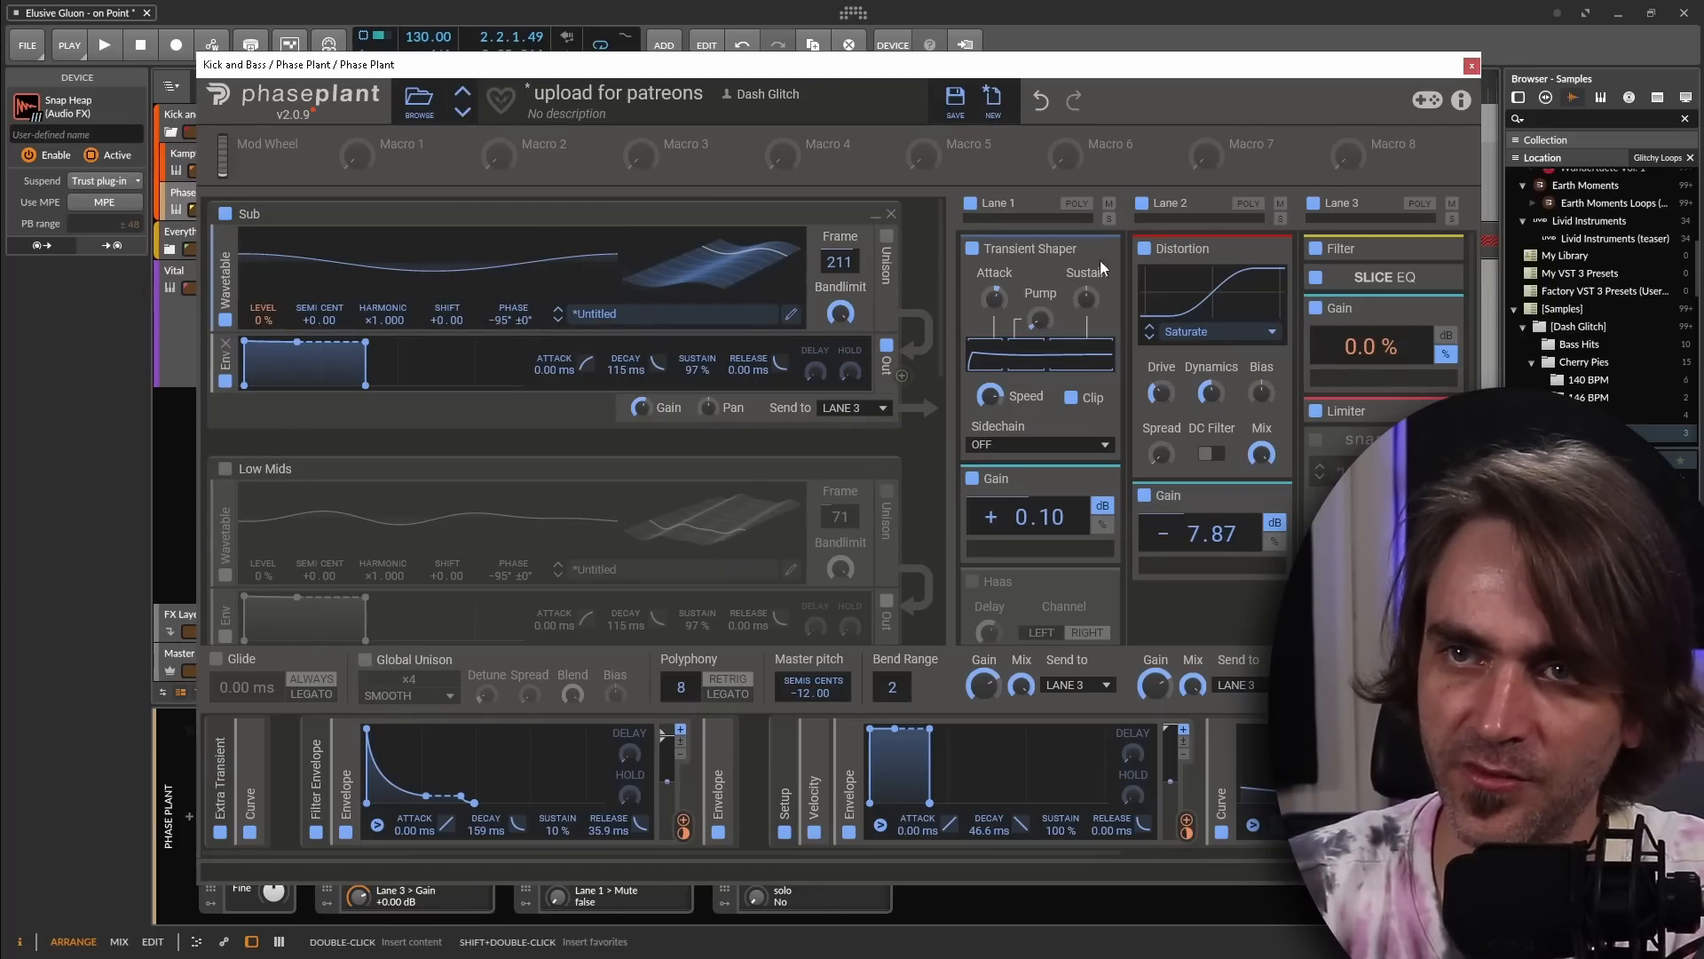
left_click(1472, 66)
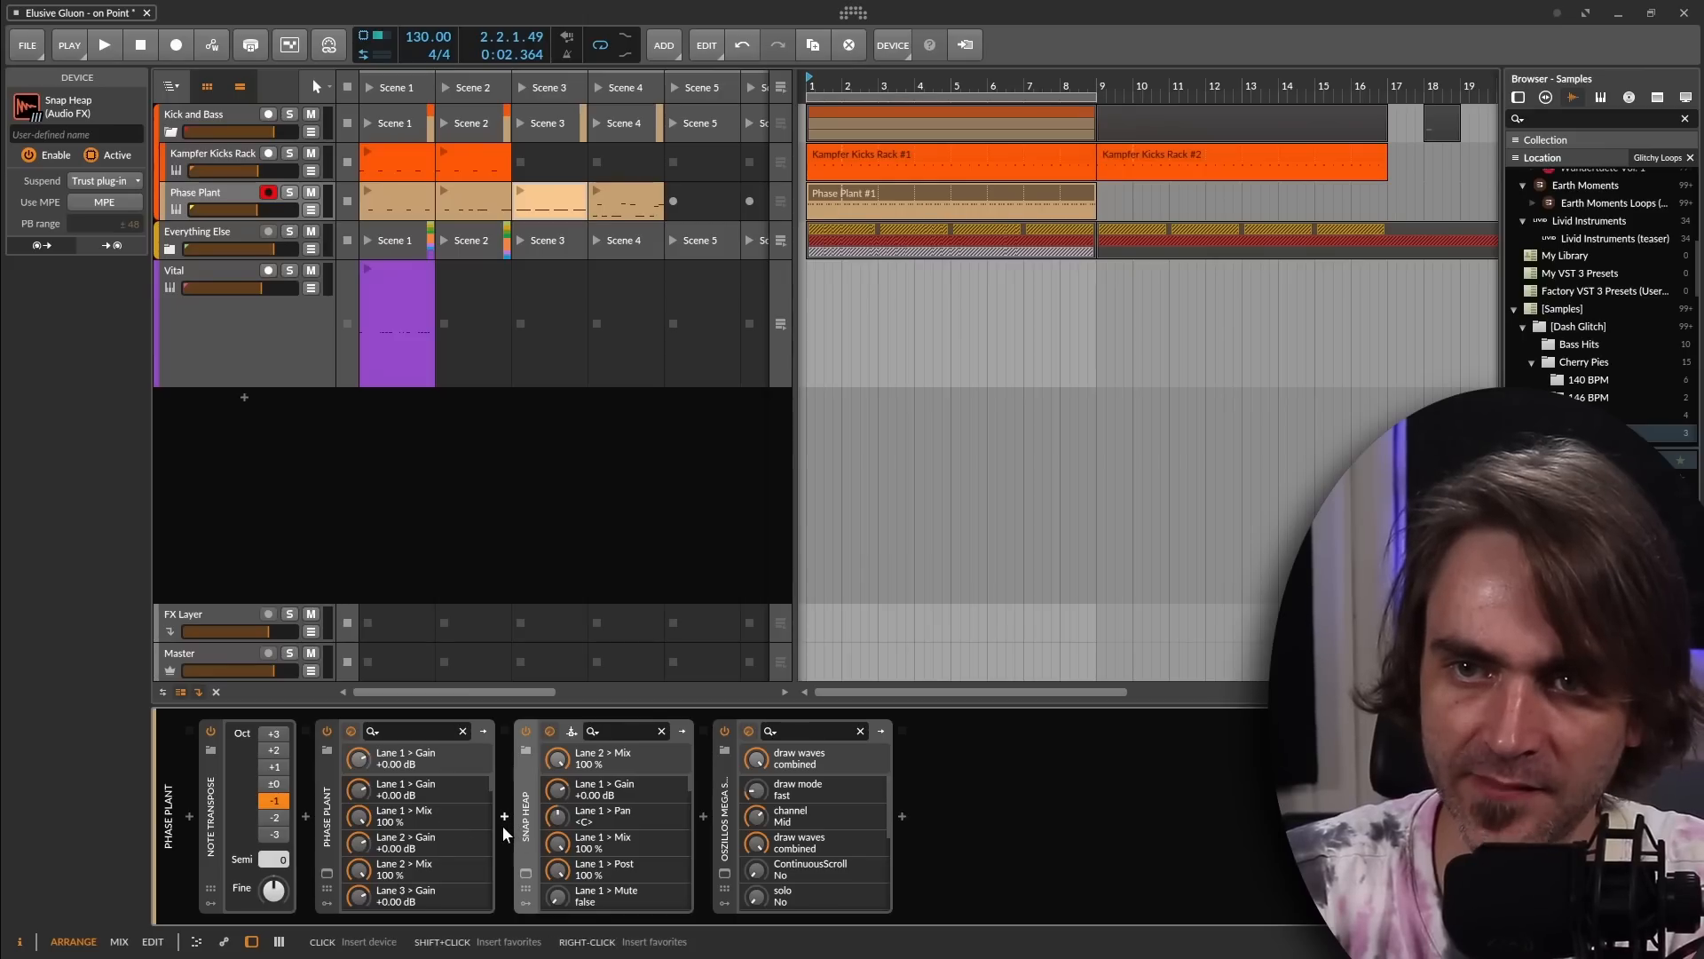
Search the devices for "eq" and insert an EQ-2 between Phase Plant and Snap Heap
left_click(504, 817)
type("eq")
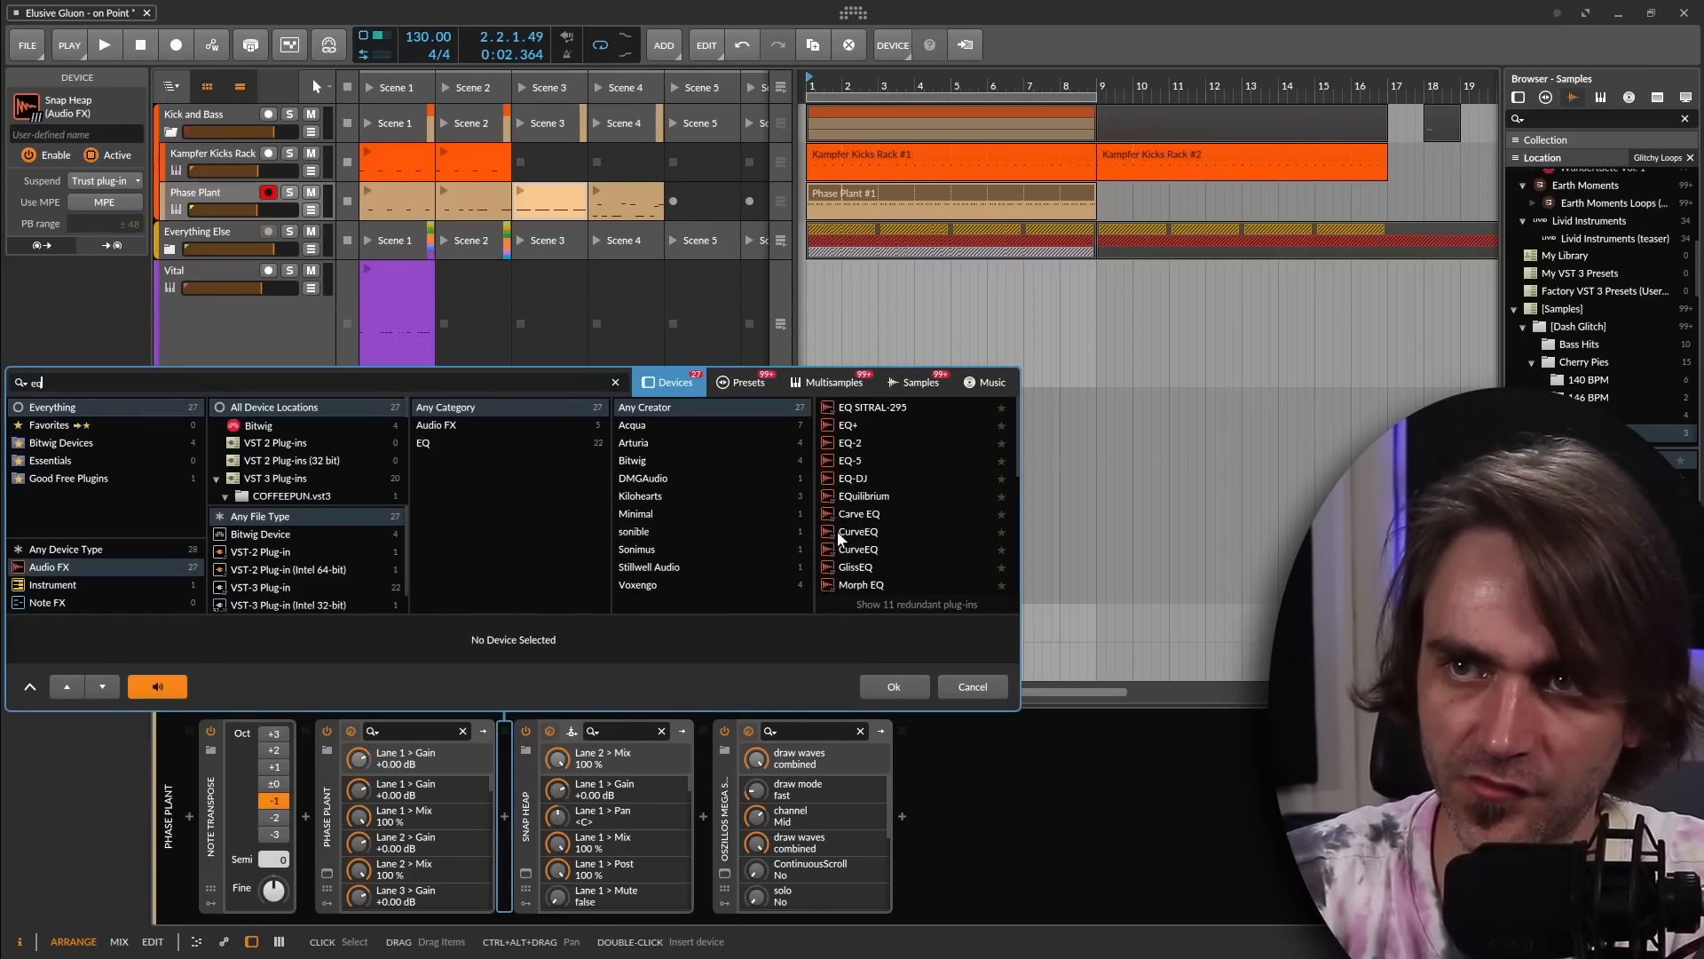
left_click(868, 443)
left_click(894, 686)
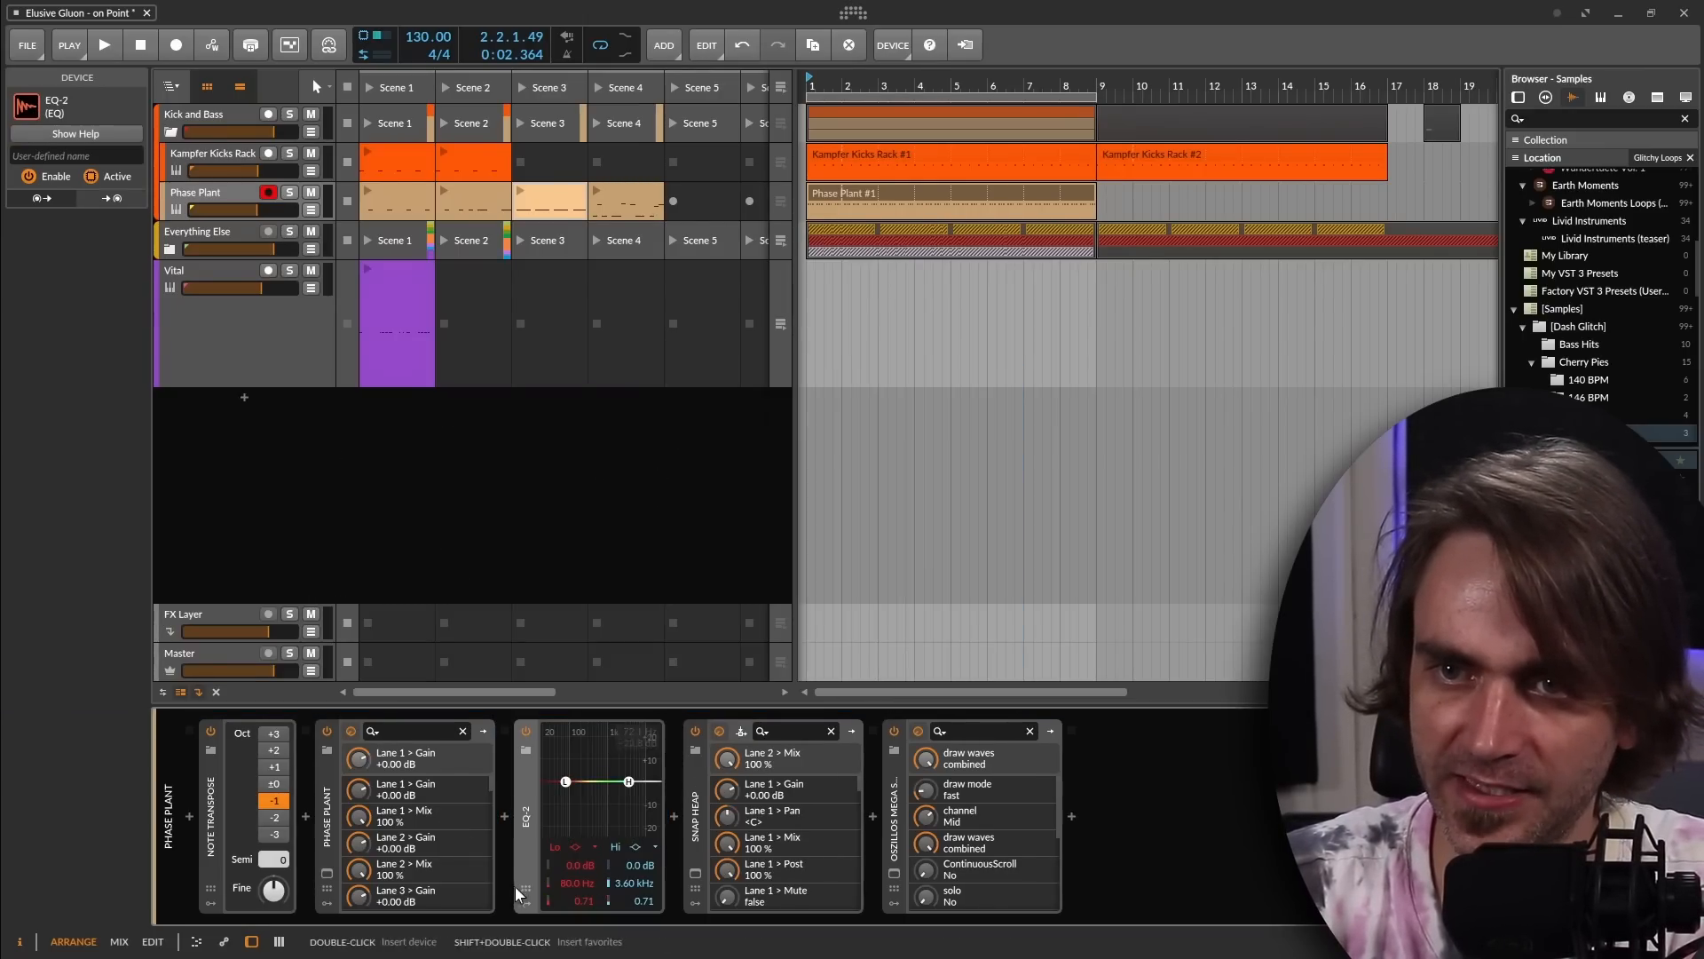
Switch the EQ-2's low band to a low cut and set its frequency to 30.5 Hz
left_click(594, 847)
left_click(614, 869)
left_click_drag(577, 884, 578, 914)
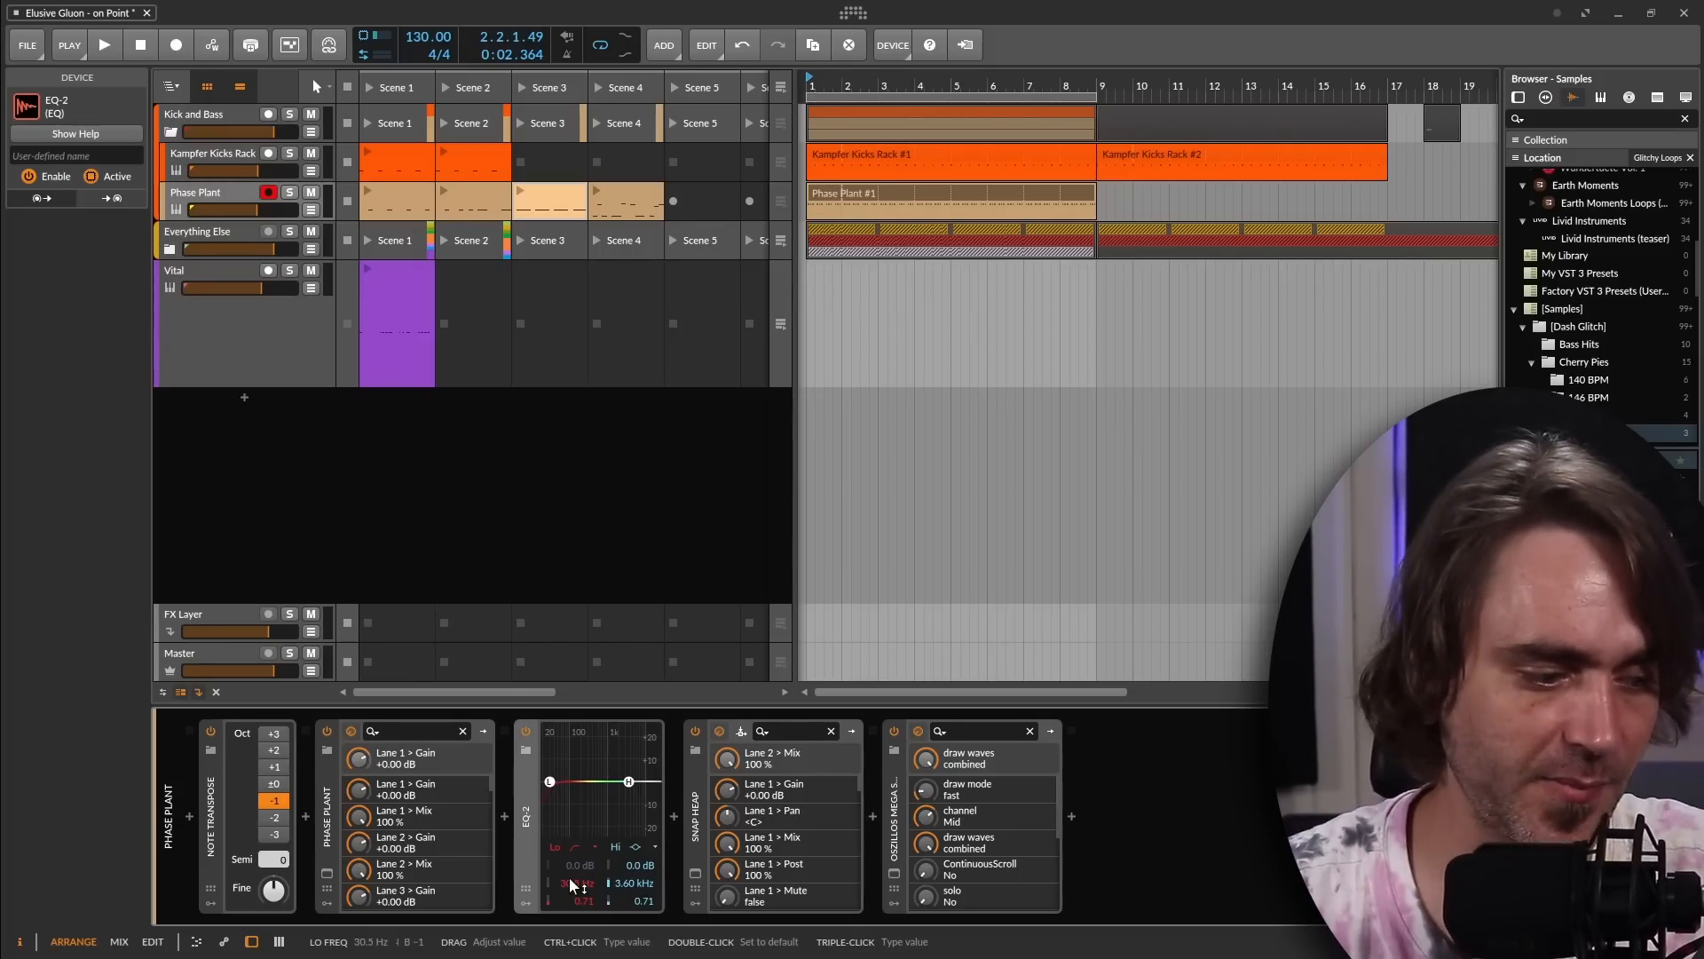
Sweep the low-cut frequency up to 84.7 Hz and back down to 20 Hz during playback, and delete the EQ-2
key("space")
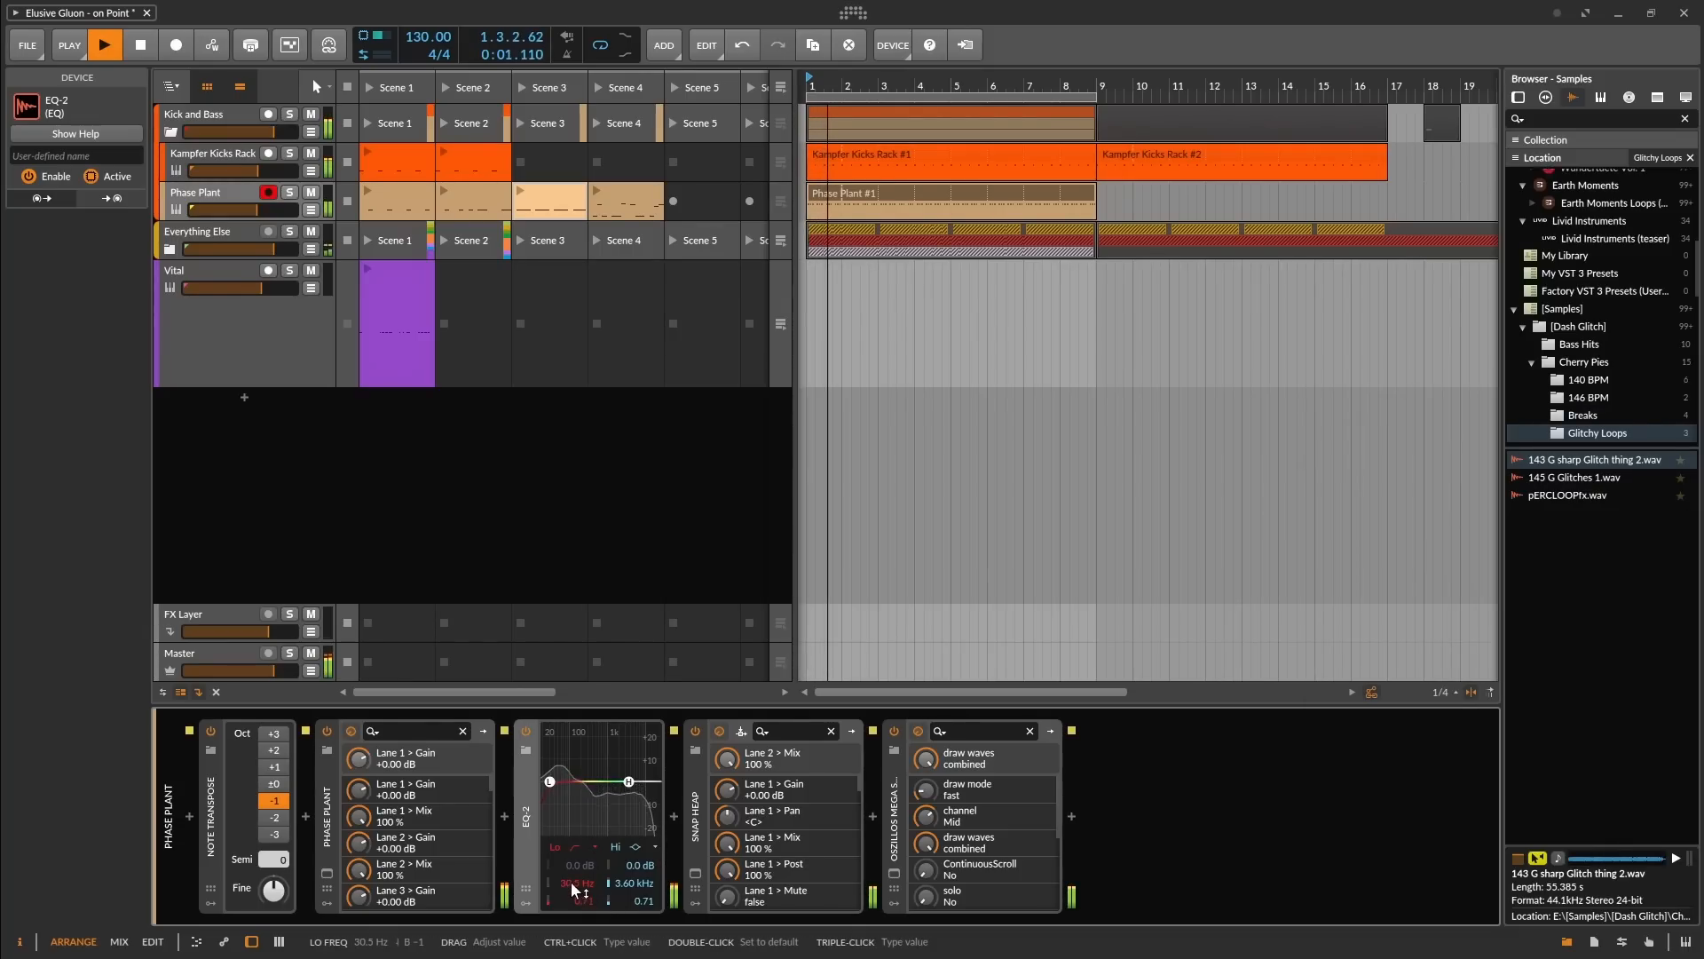
left_click_drag(577, 885, 577, 811)
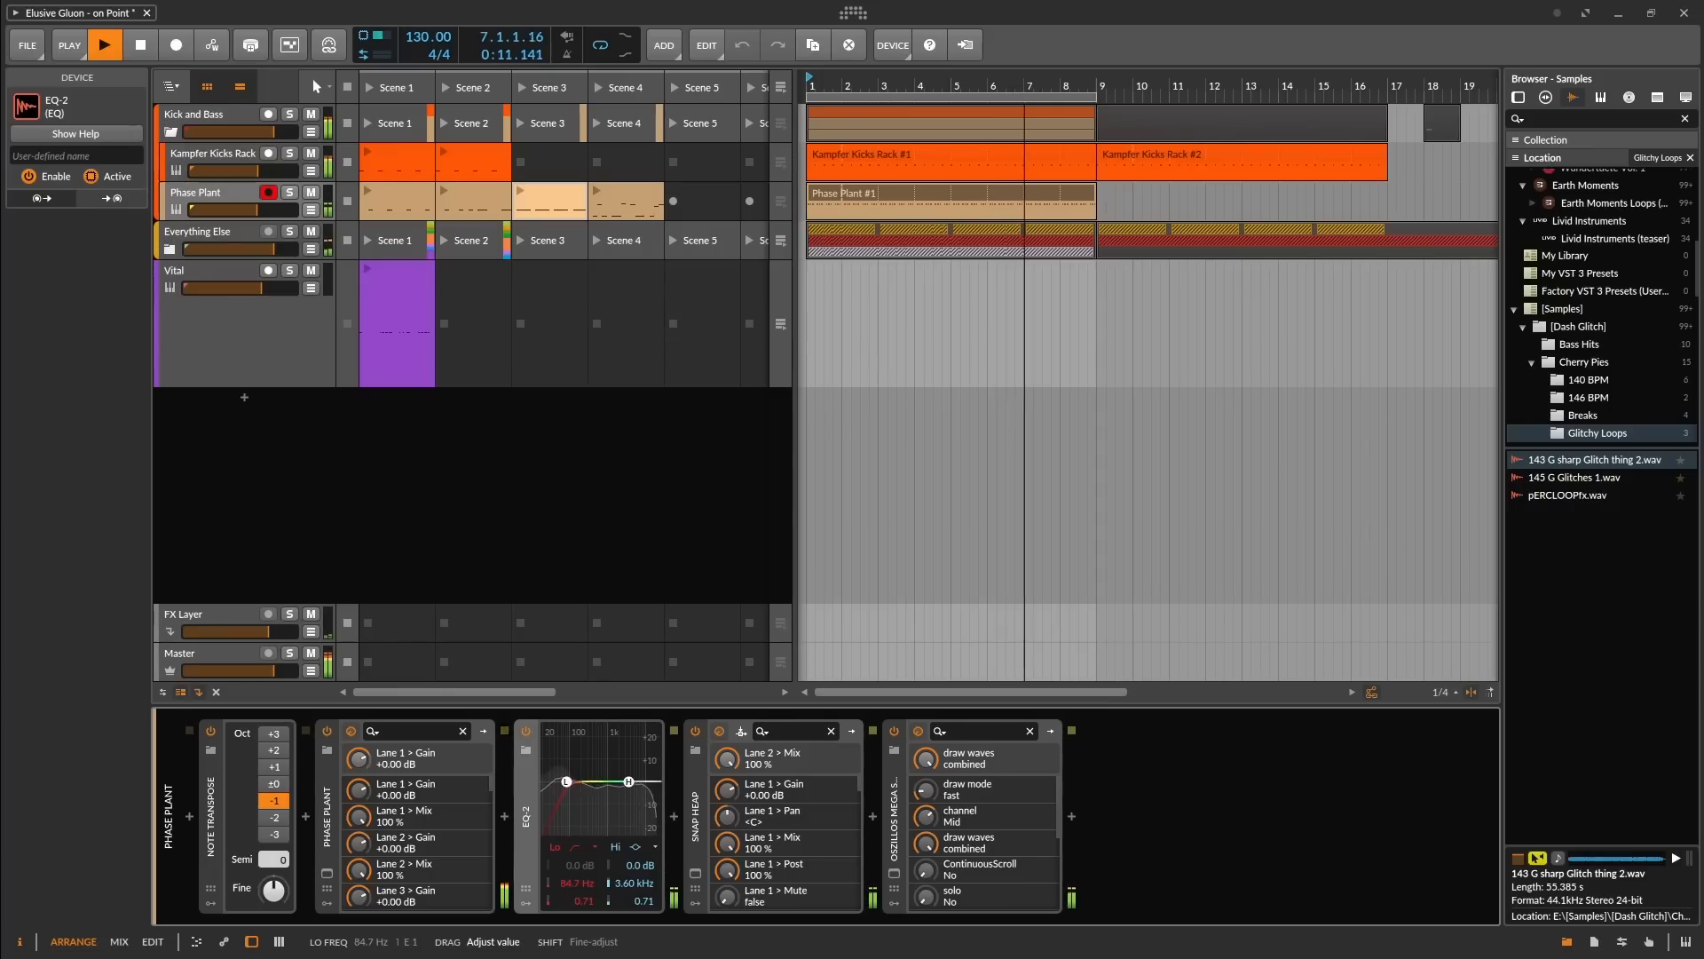
left_click_drag(577, 811, 569, 888)
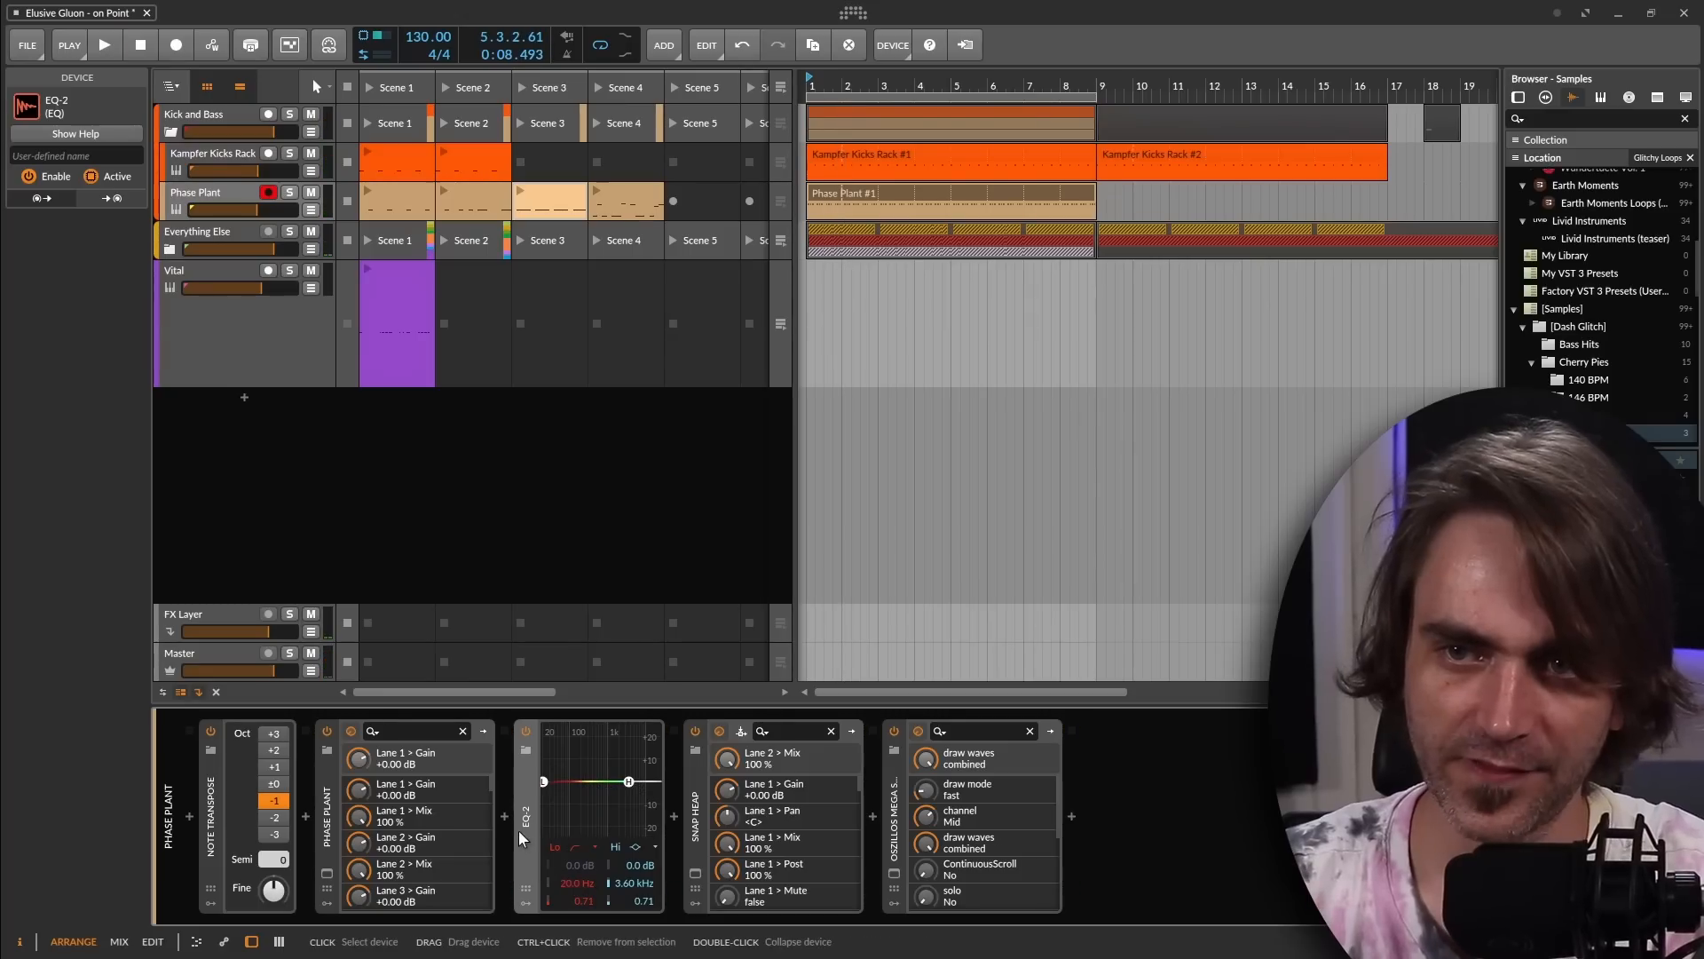
key("Delete")
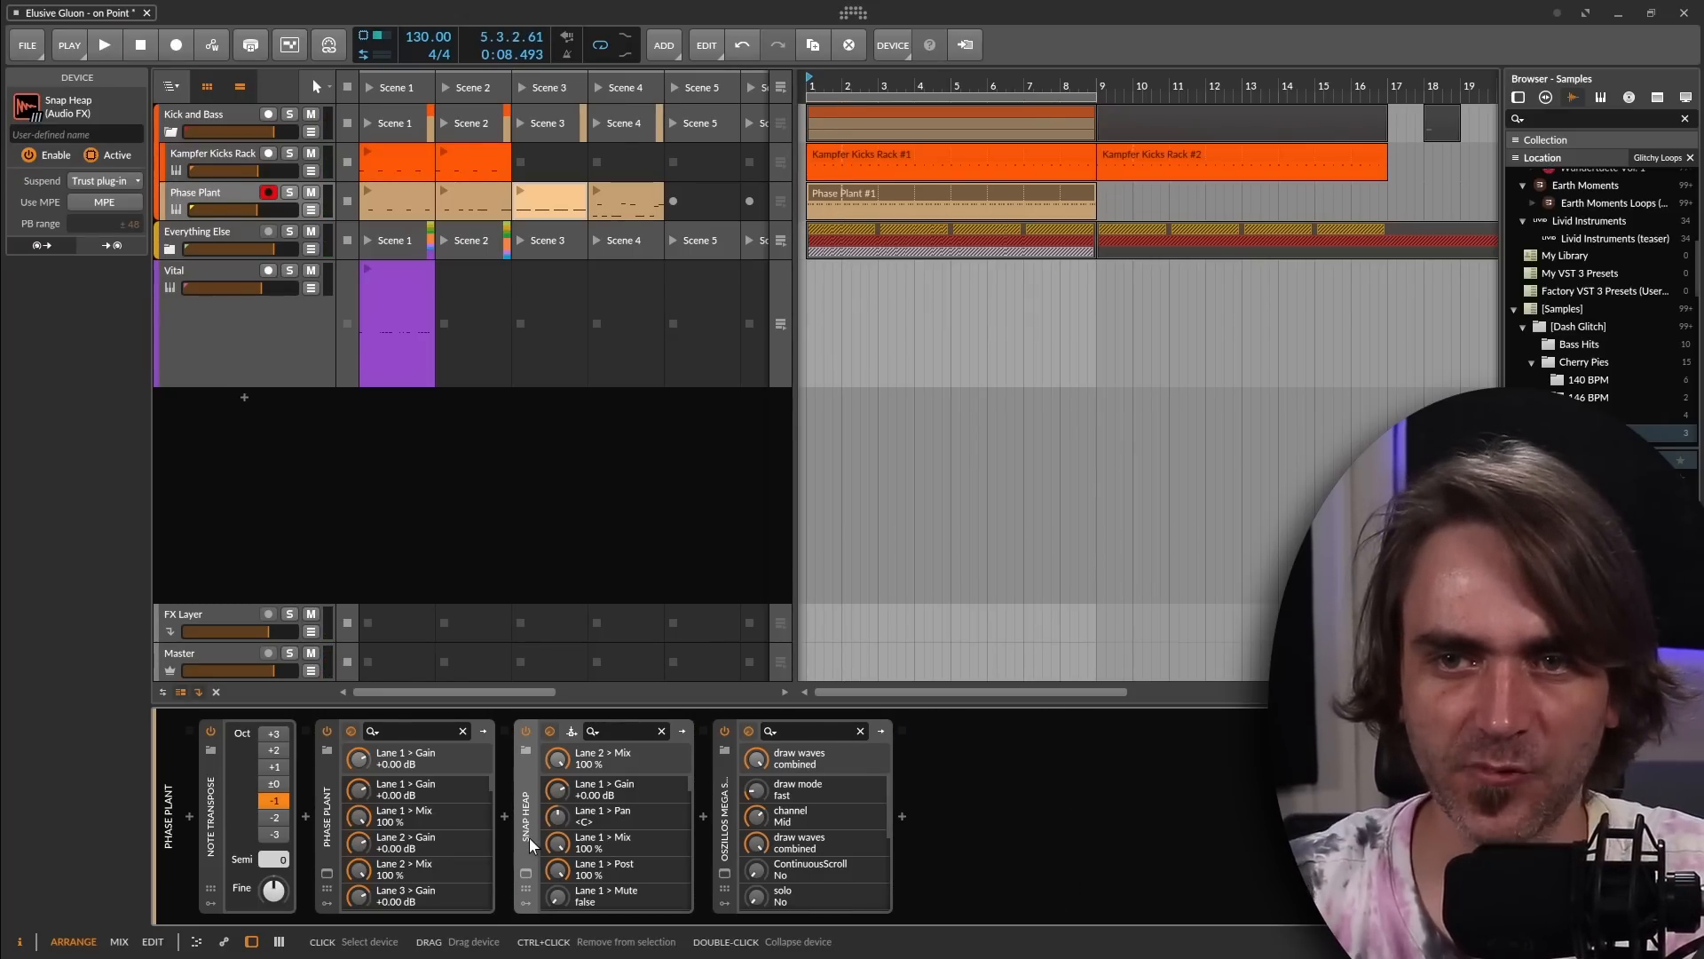
Lower the sustain of the Sub group's envelope to 63 % in Phase Plant
left_click(327, 874)
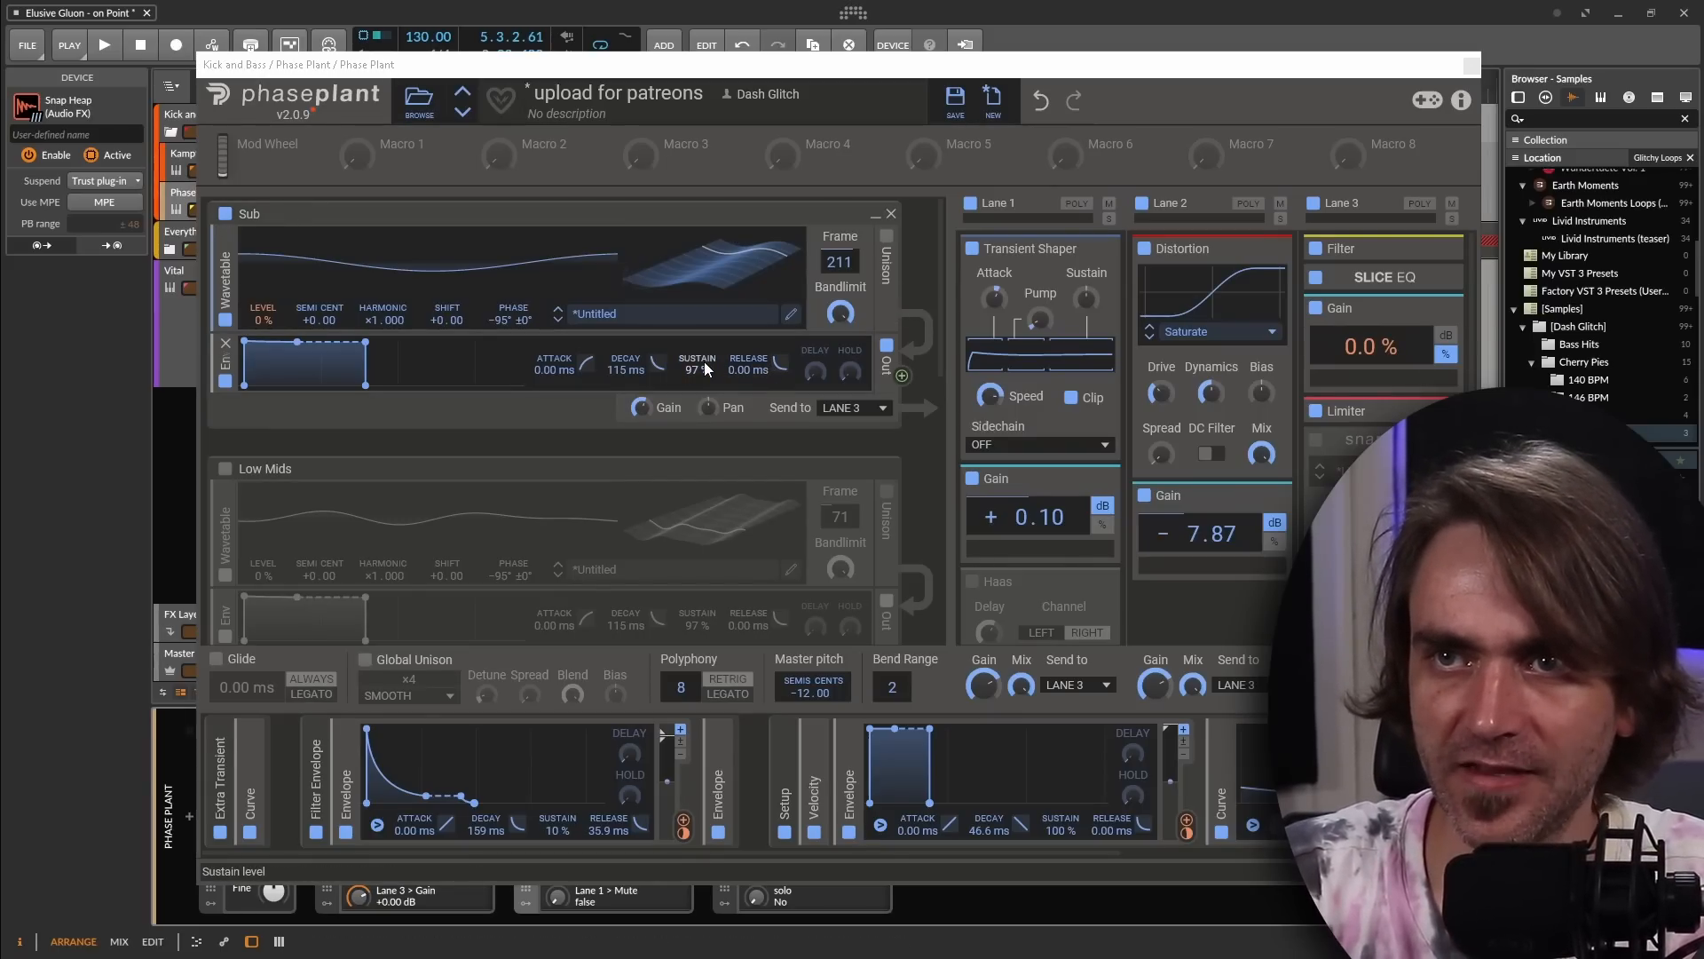
left_click_drag(697, 370, 697, 422)
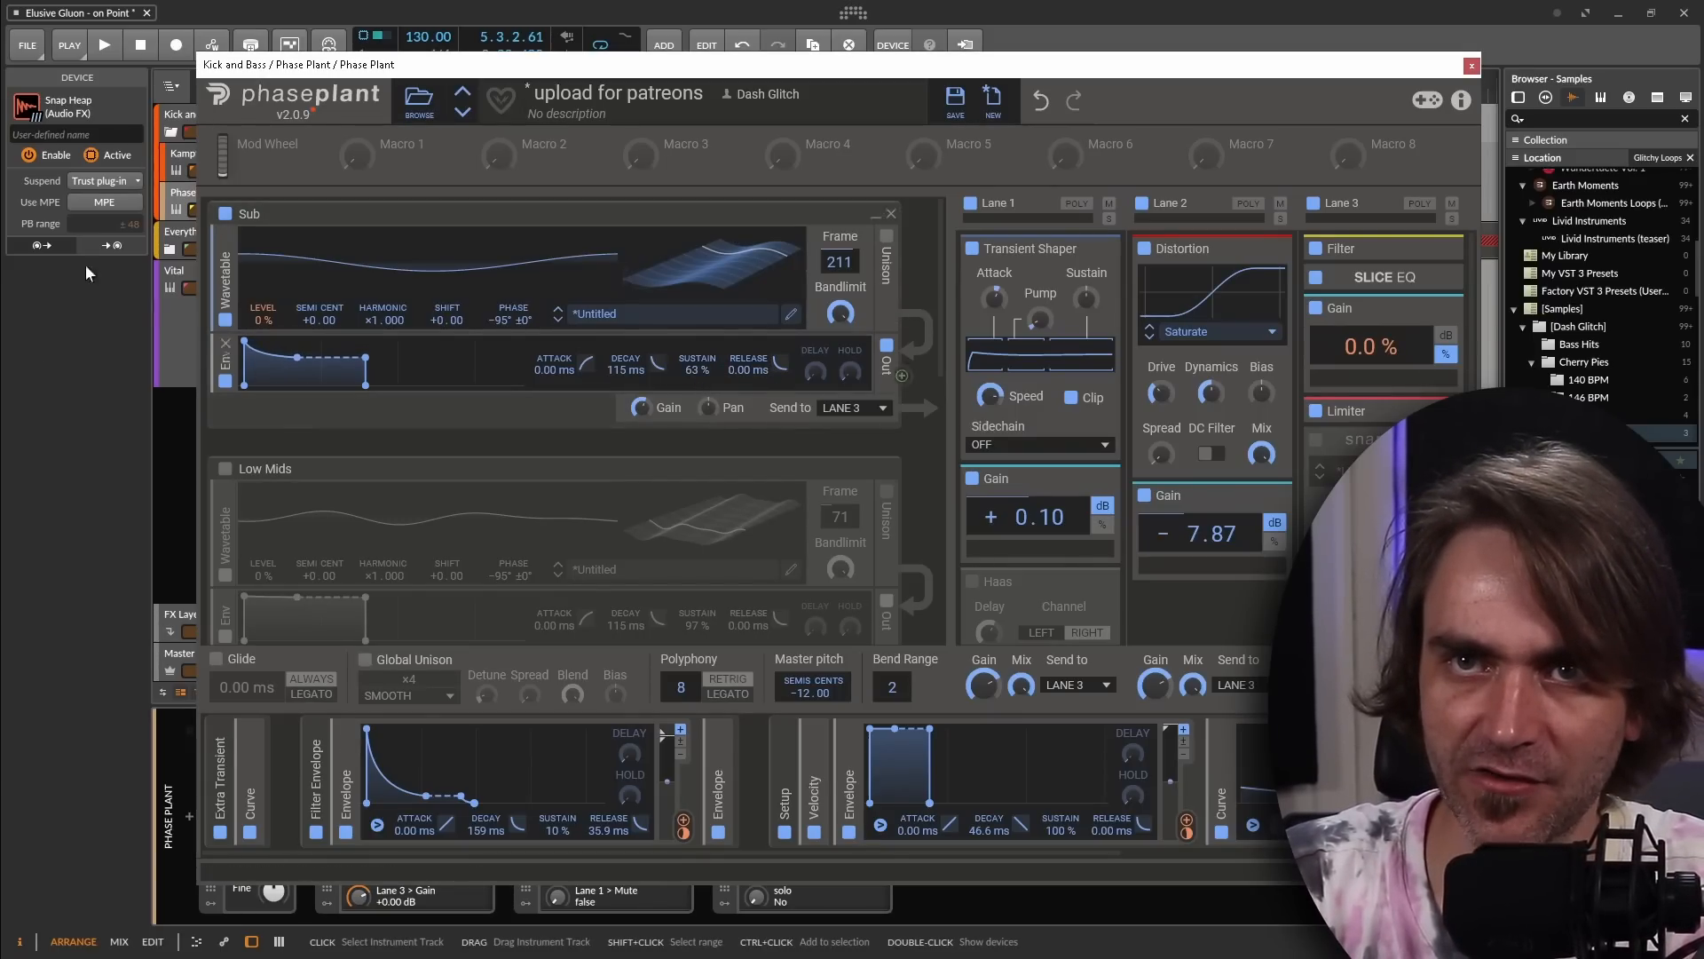
left_click(1472, 65)
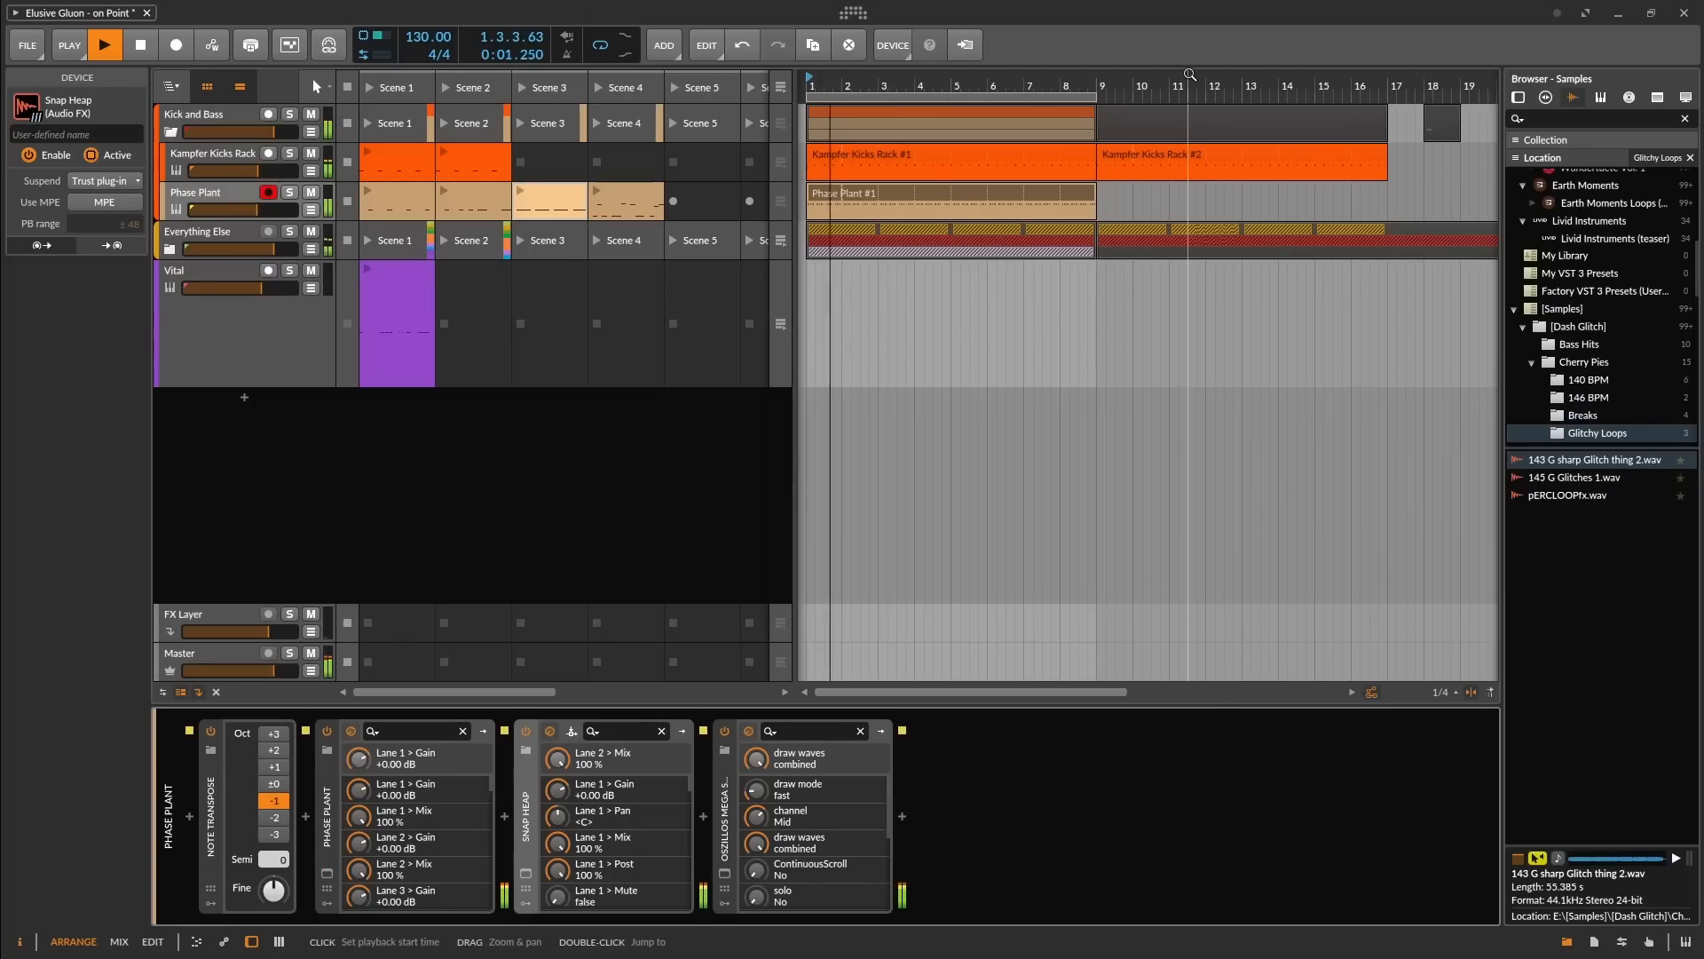
Set the Sub envelope's sustain to 57 % and decay to 46.7 ms, and listen to the loop
left_click(326, 873)
left_click_drag(697, 370, 627, 401)
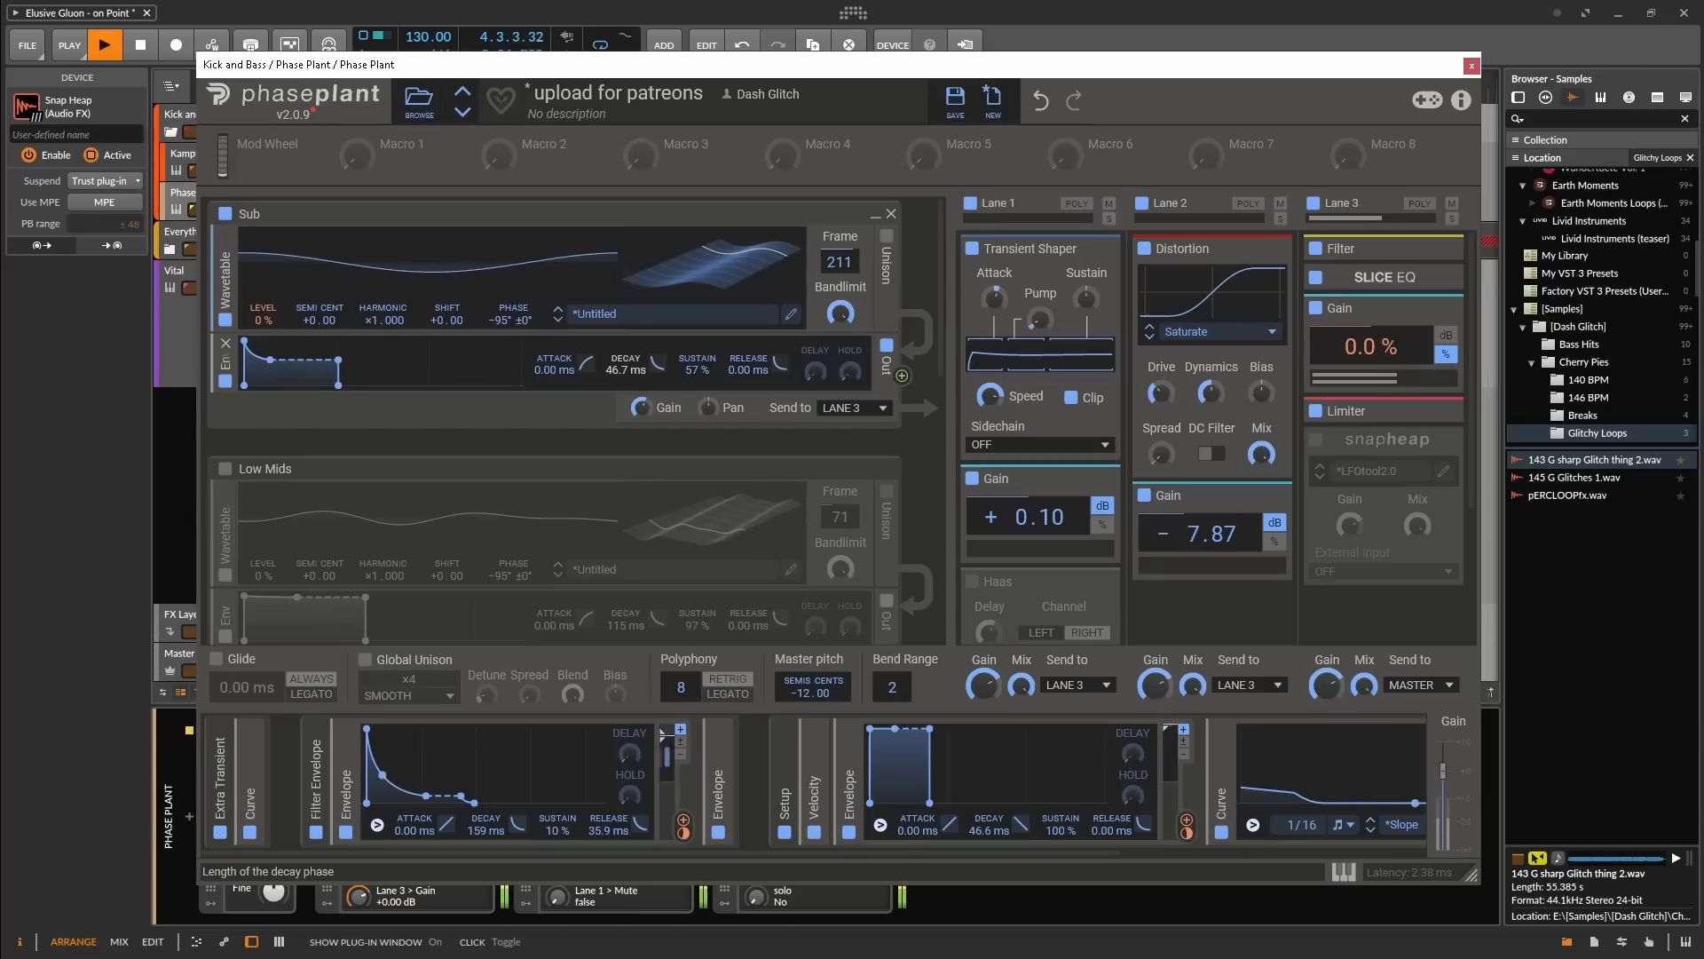
left_click(1116, 24)
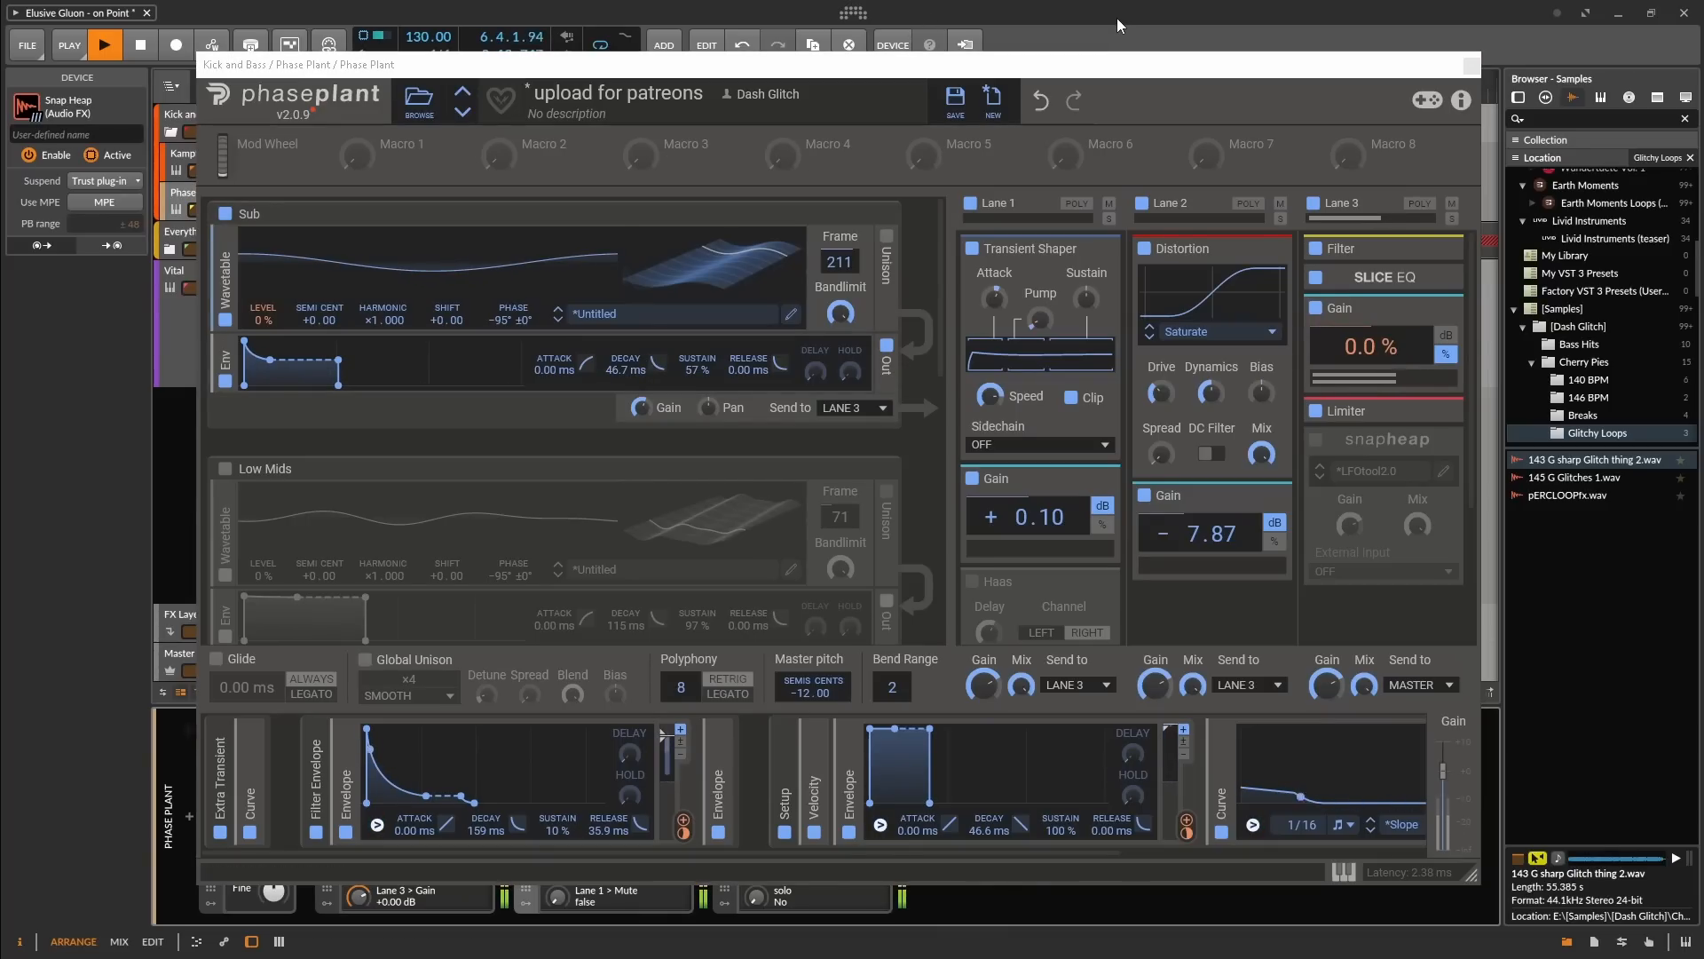
left_click(1470, 66)
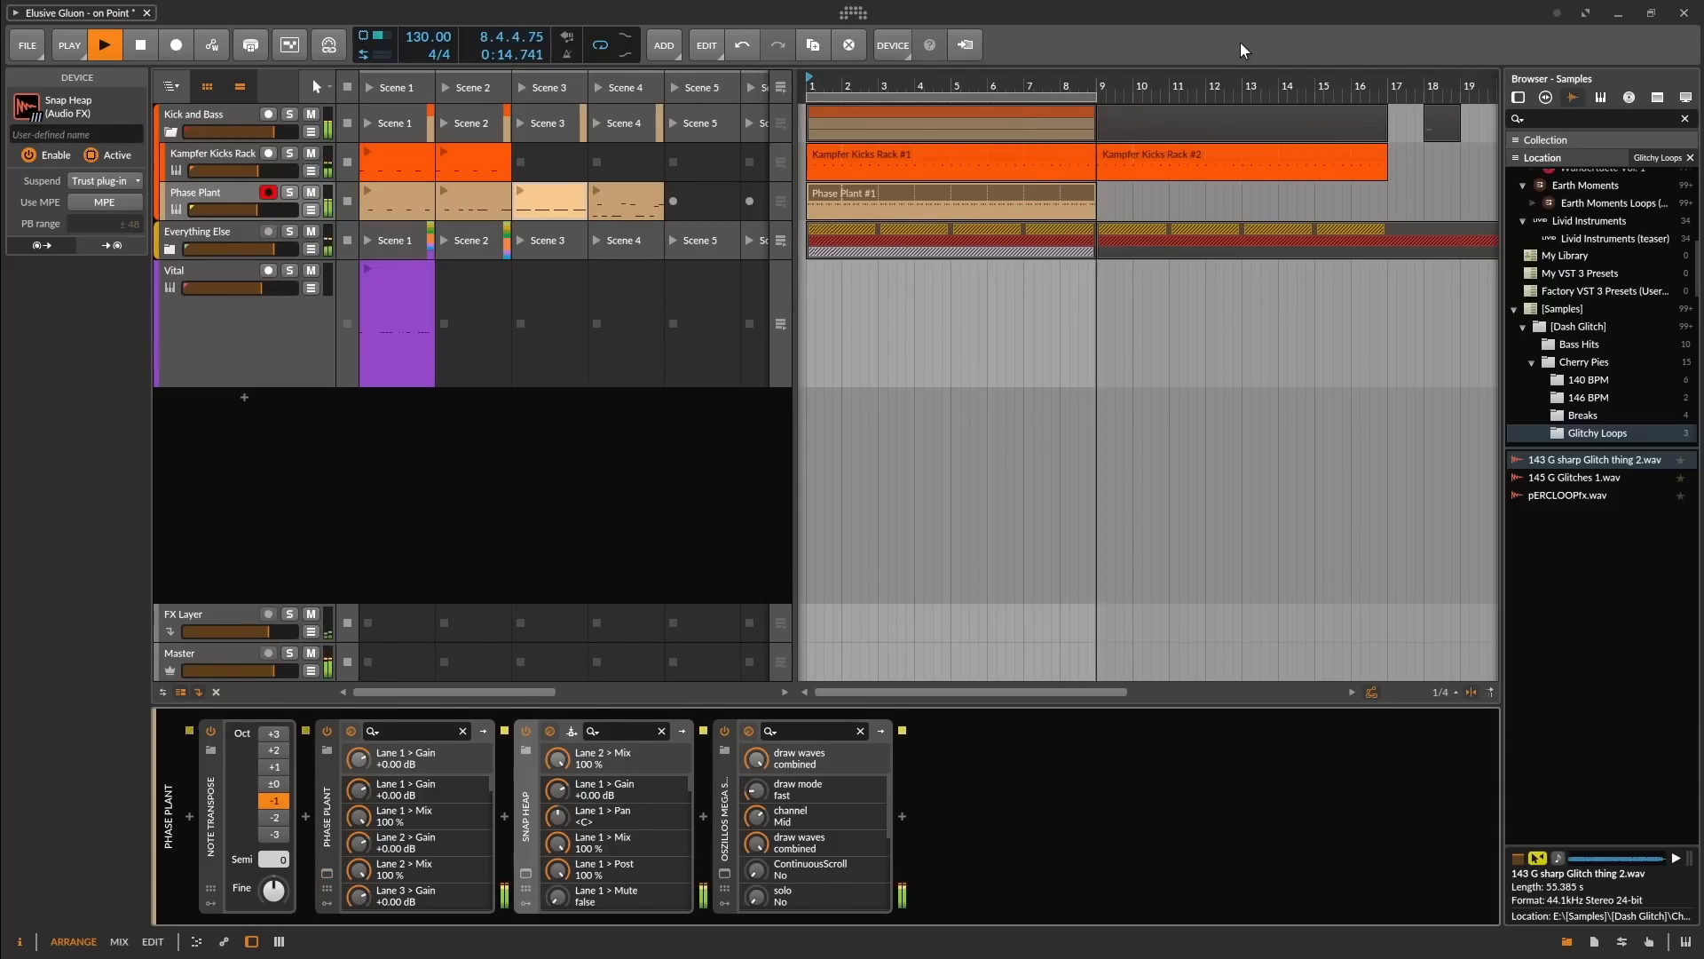
key("space")
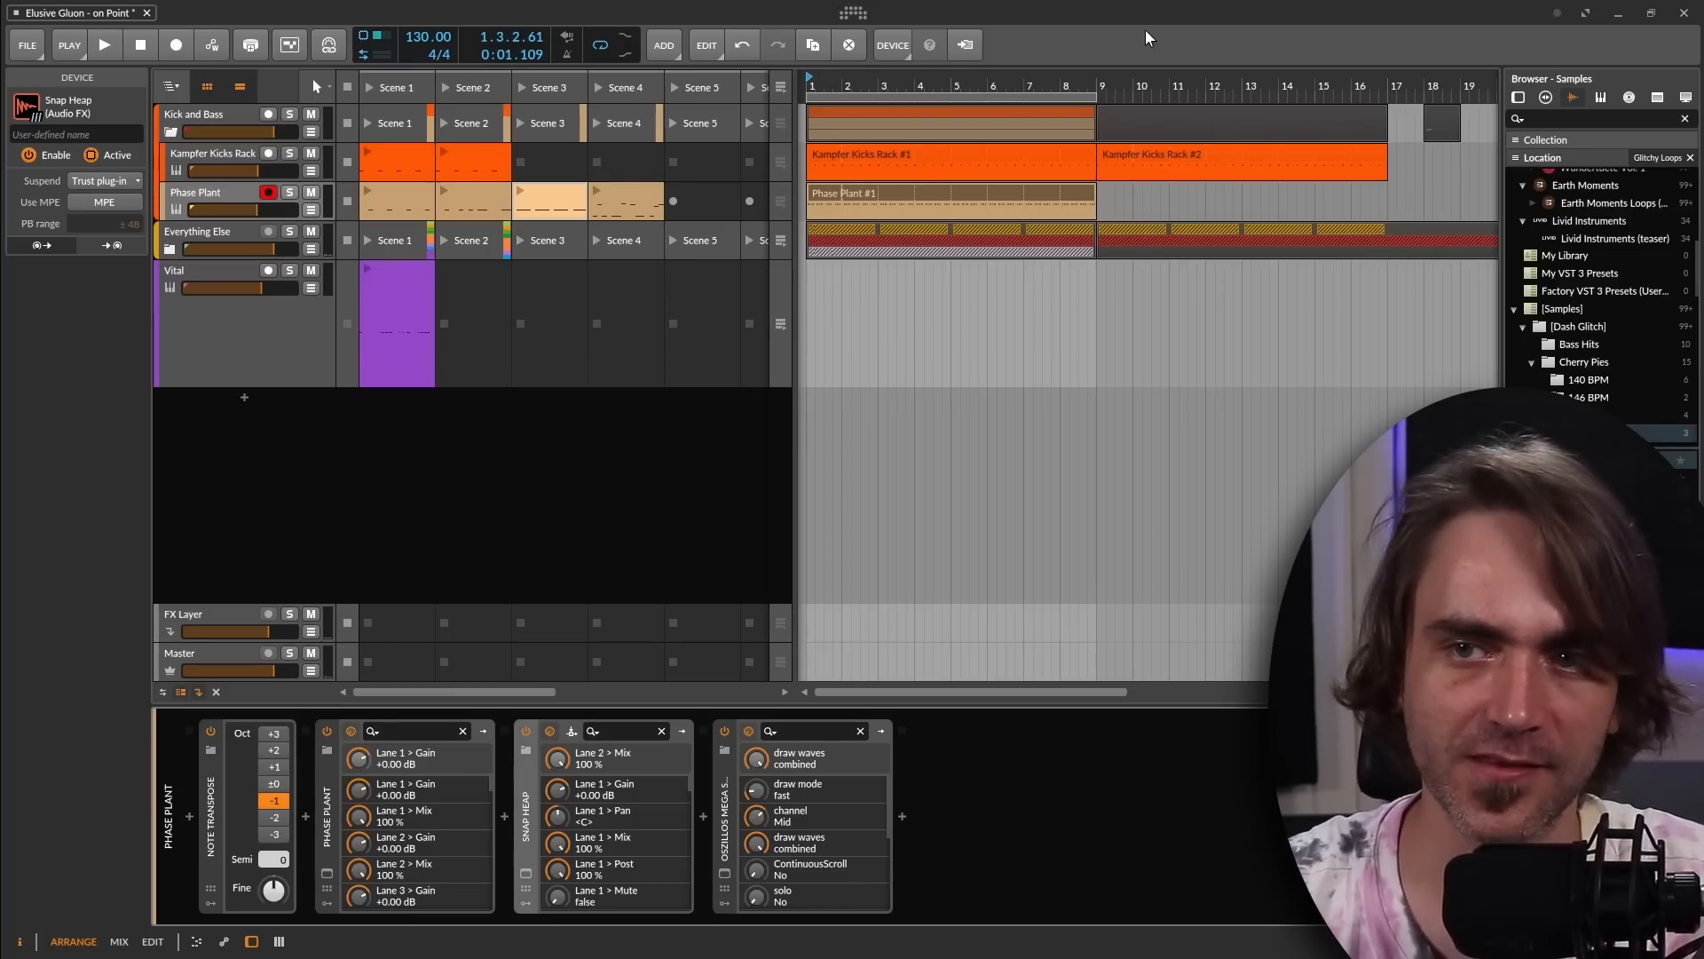
Enable the Aux Bins generator group in Phase Plant
left_click(328, 874)
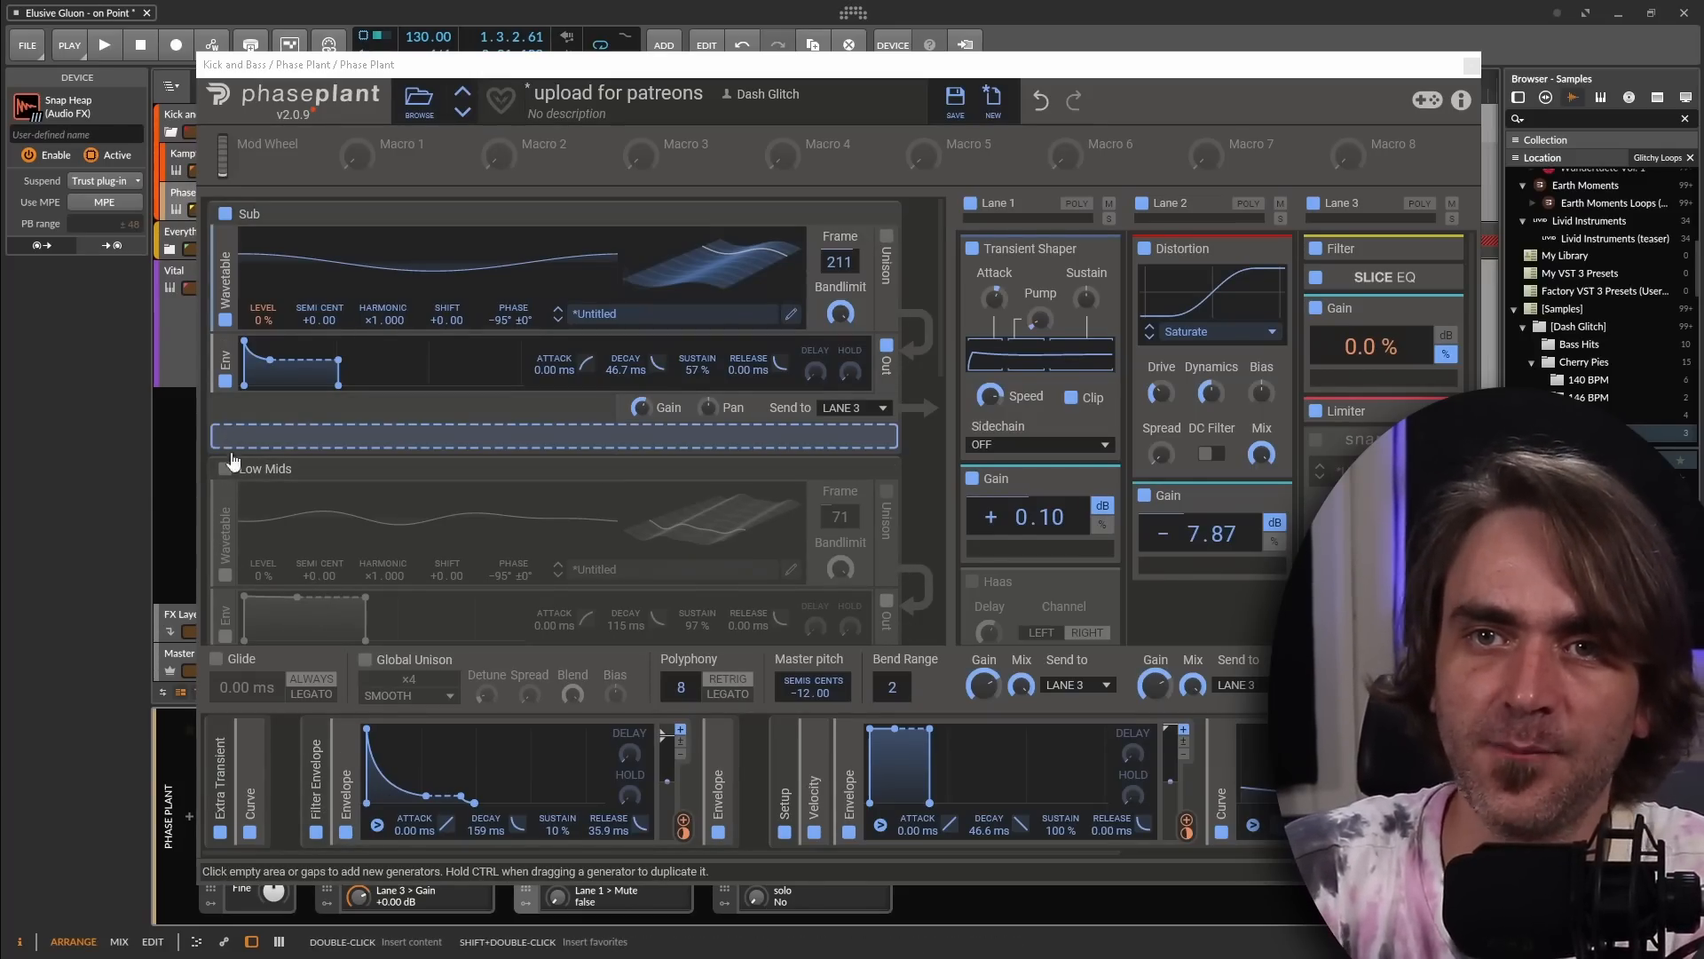
scroll(266, 417, "down", 3)
left_click(225, 521)
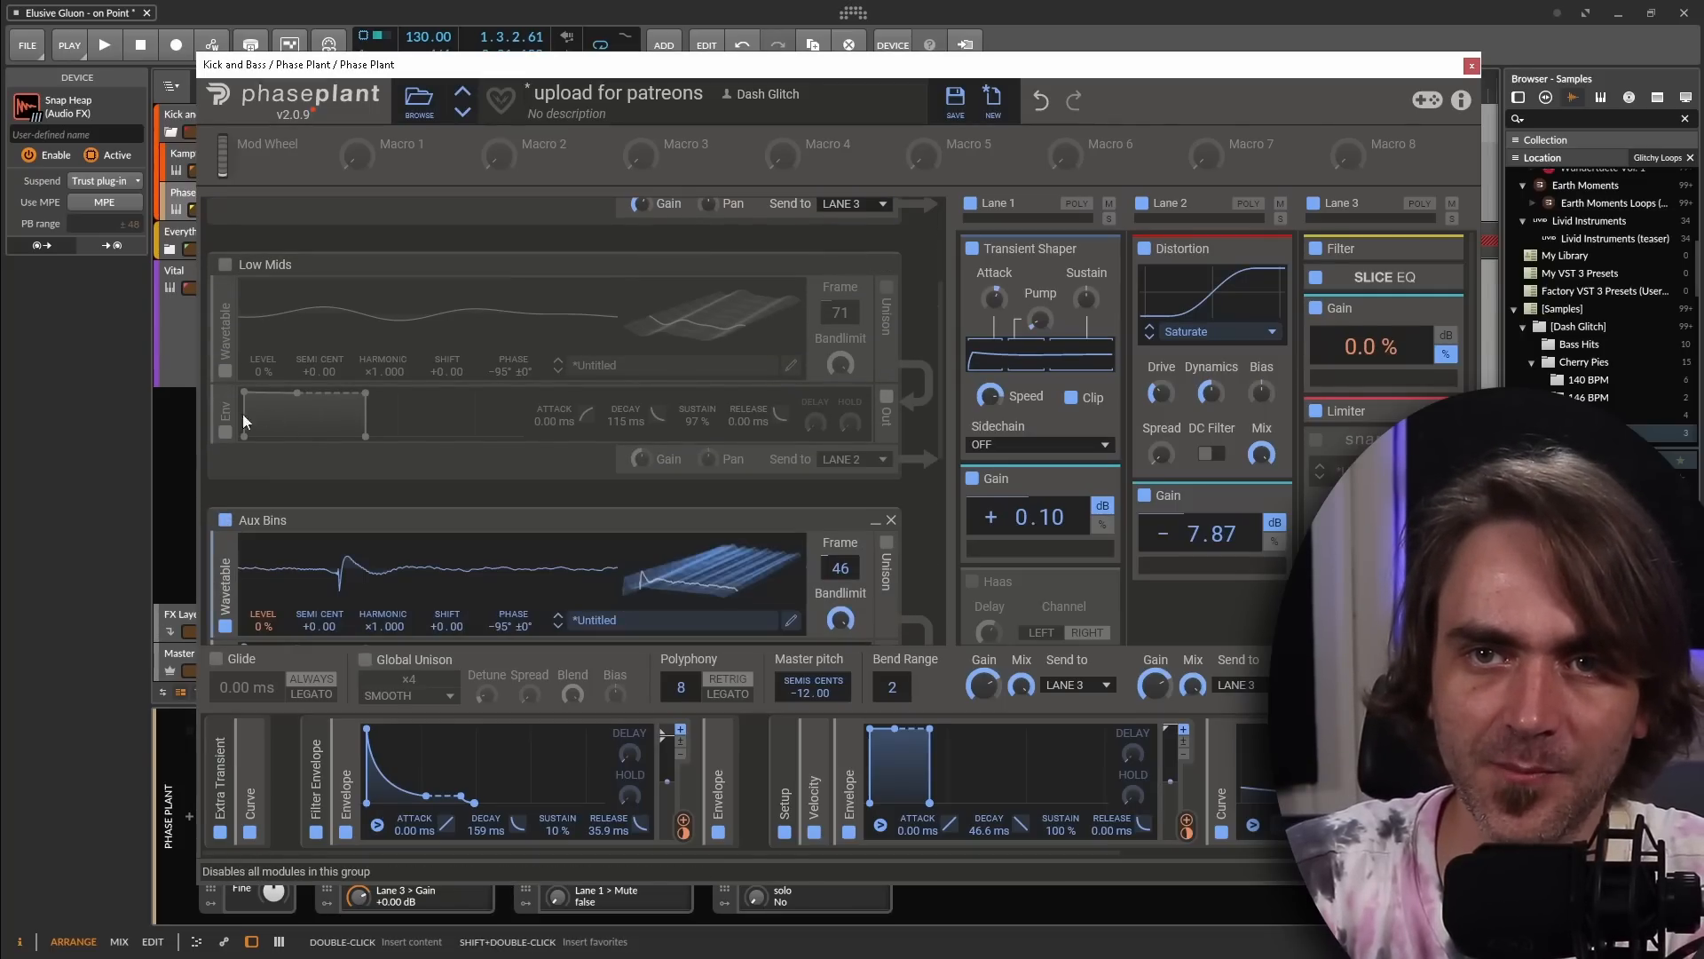
Enable the Low Mids generator group and compare the bass waveform with the kick in the Oszillos Mega Scope
left_click(226, 266)
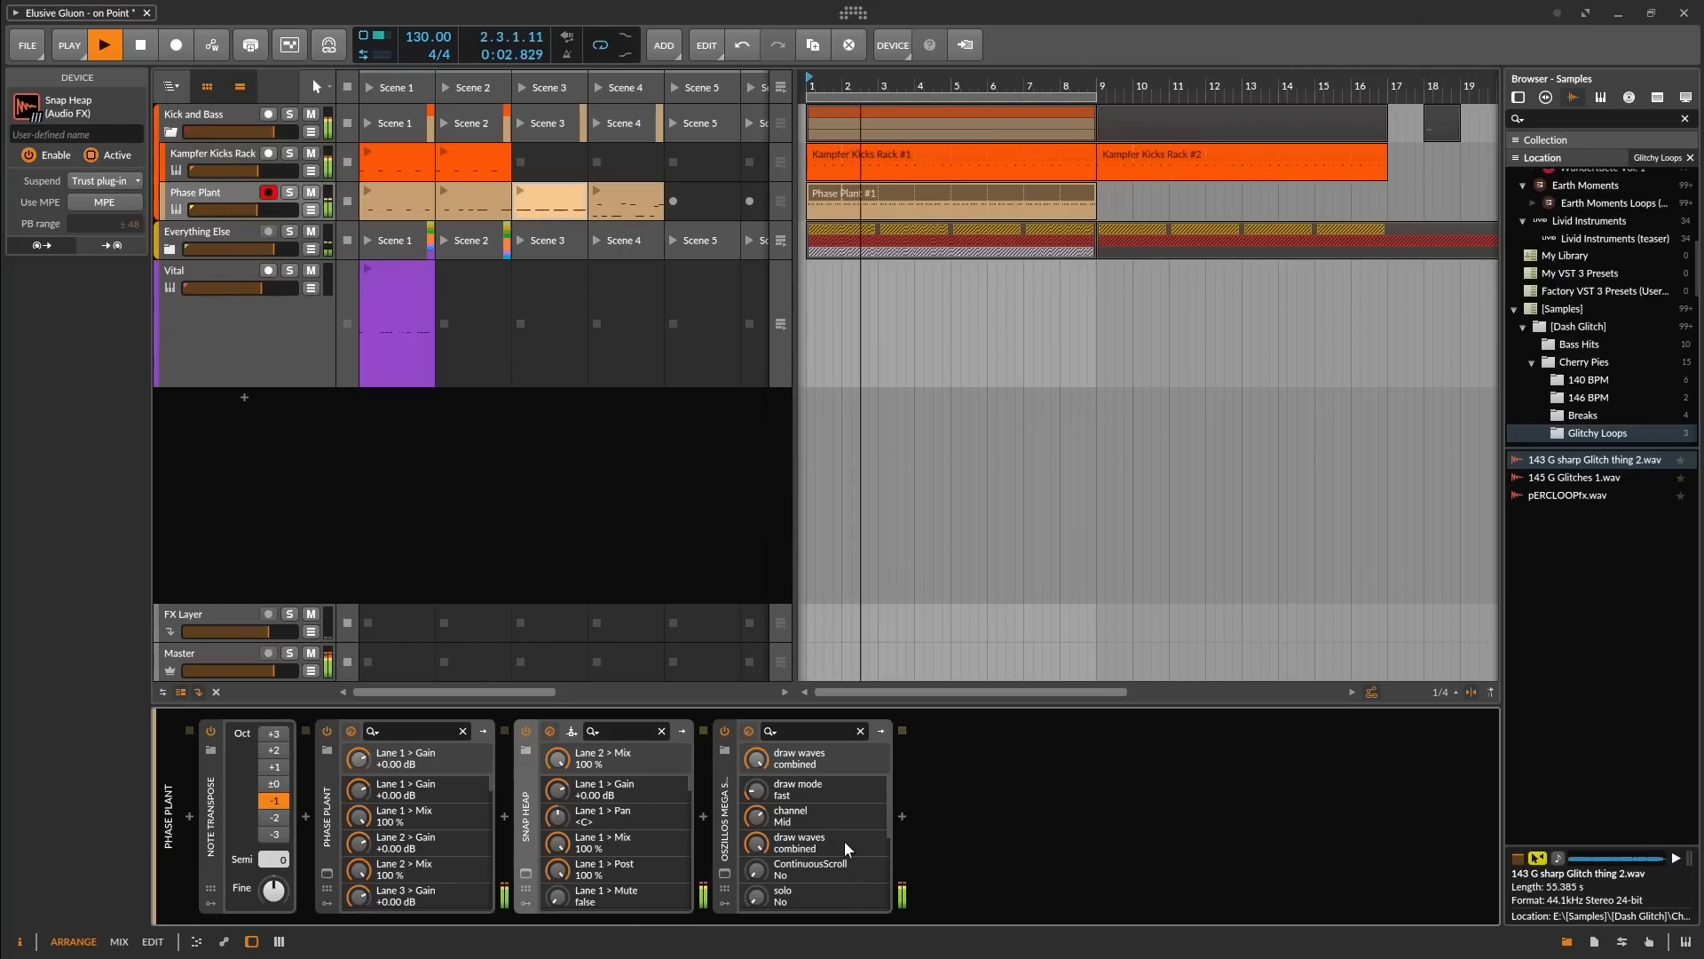
left_click(724, 873)
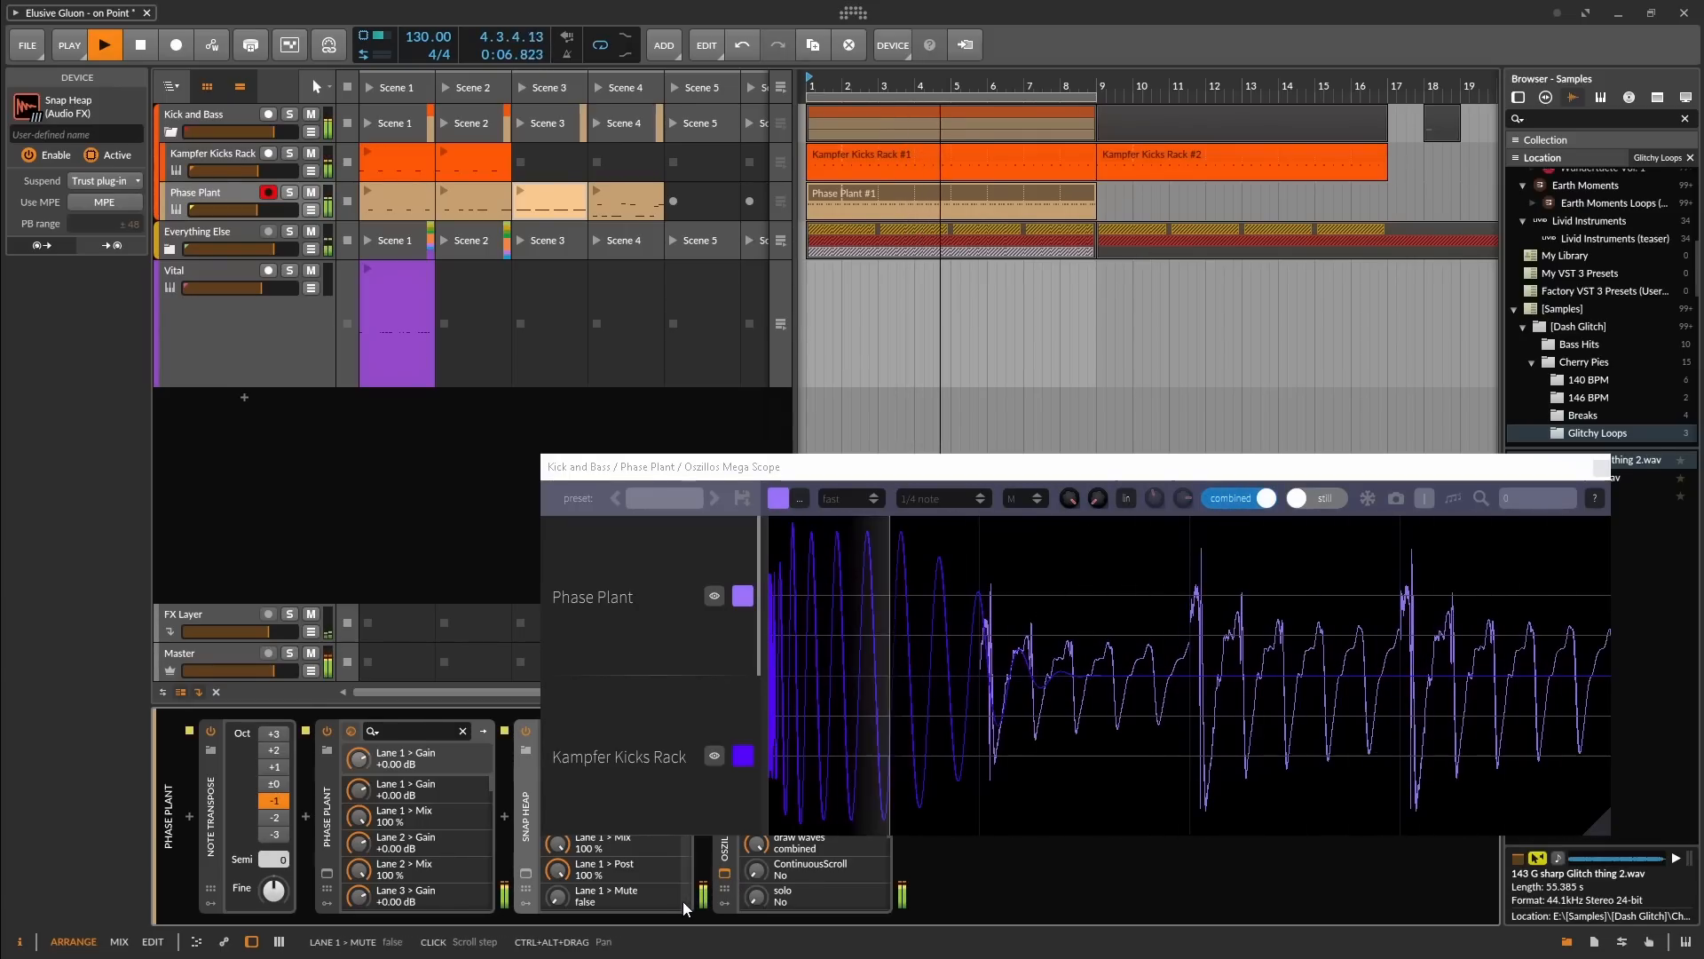
left_click(725, 864)
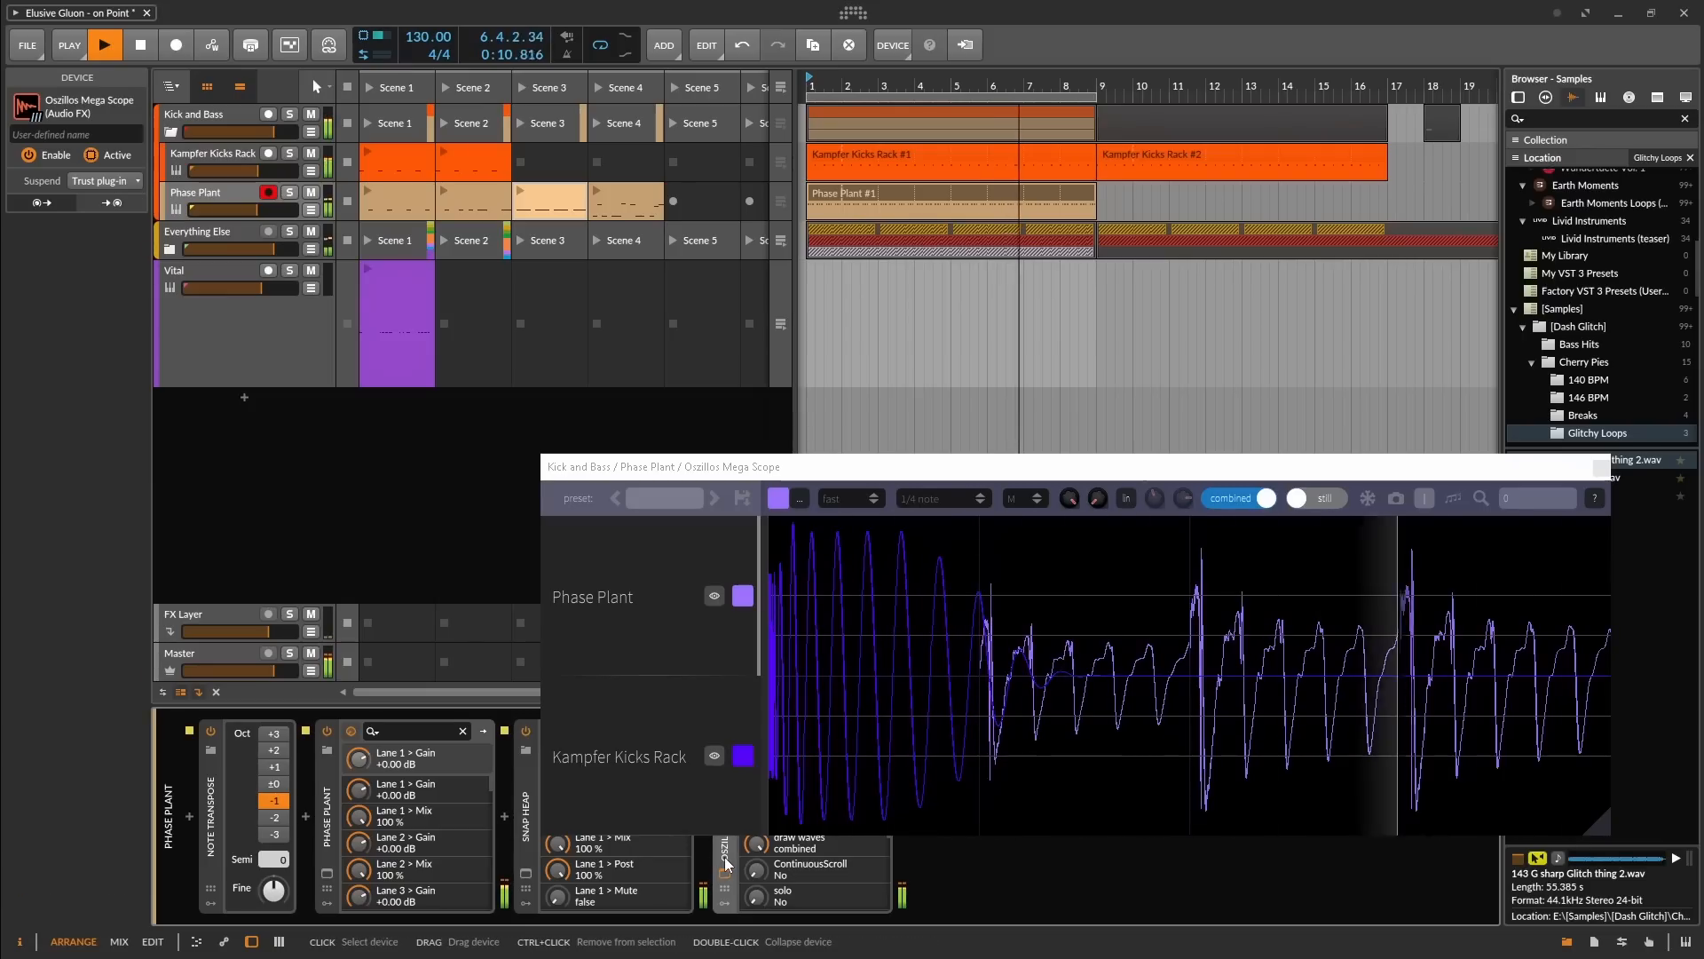
left_click(328, 848)
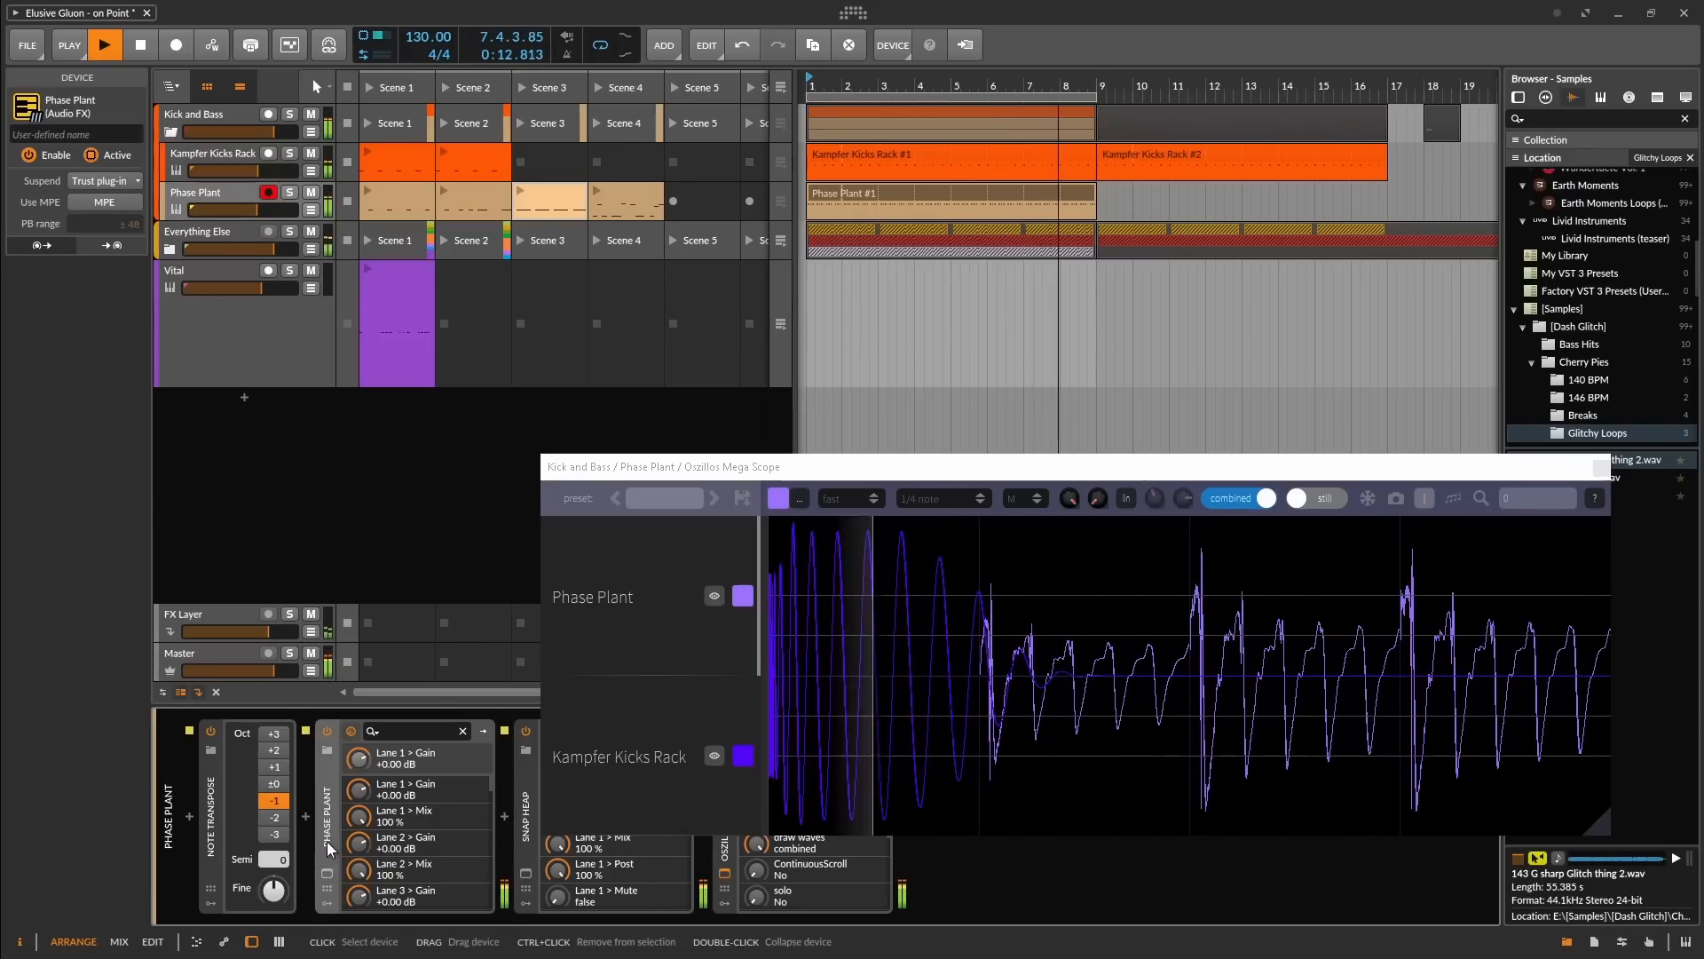
key("space")
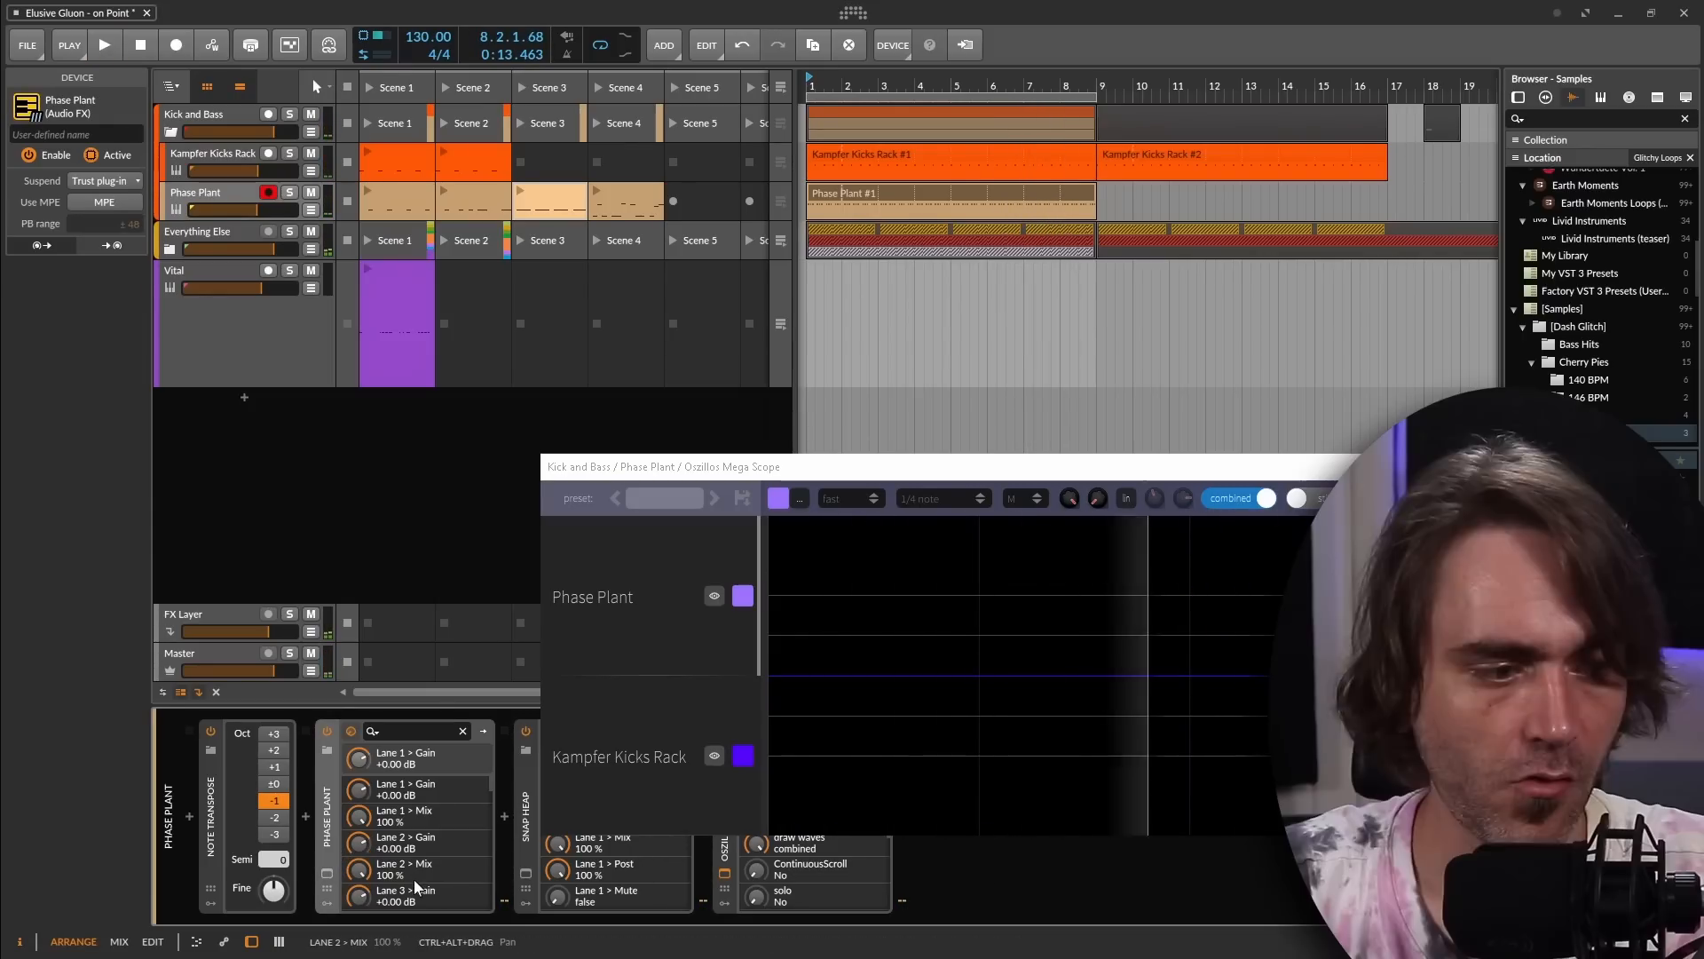
Set the envelope sustain to 58 % for the Low Mids group and 25 % for the Aux Bins group in Phase Plant
left_click(326, 873)
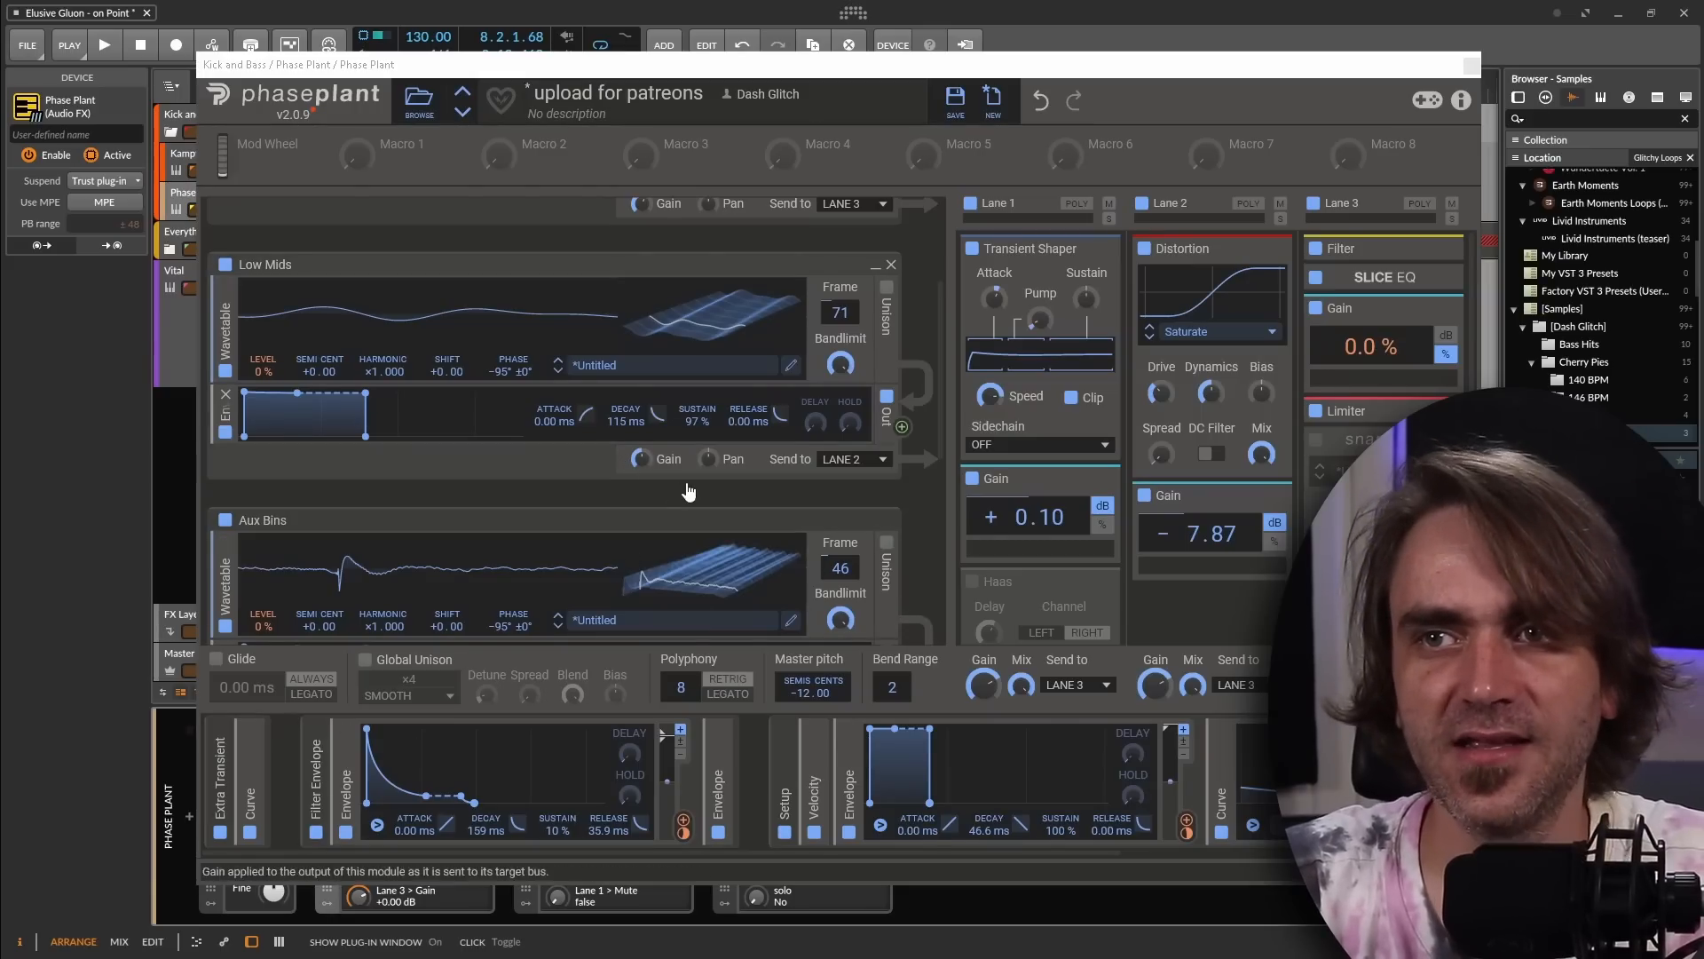
left_click_drag(692, 420, 691, 506)
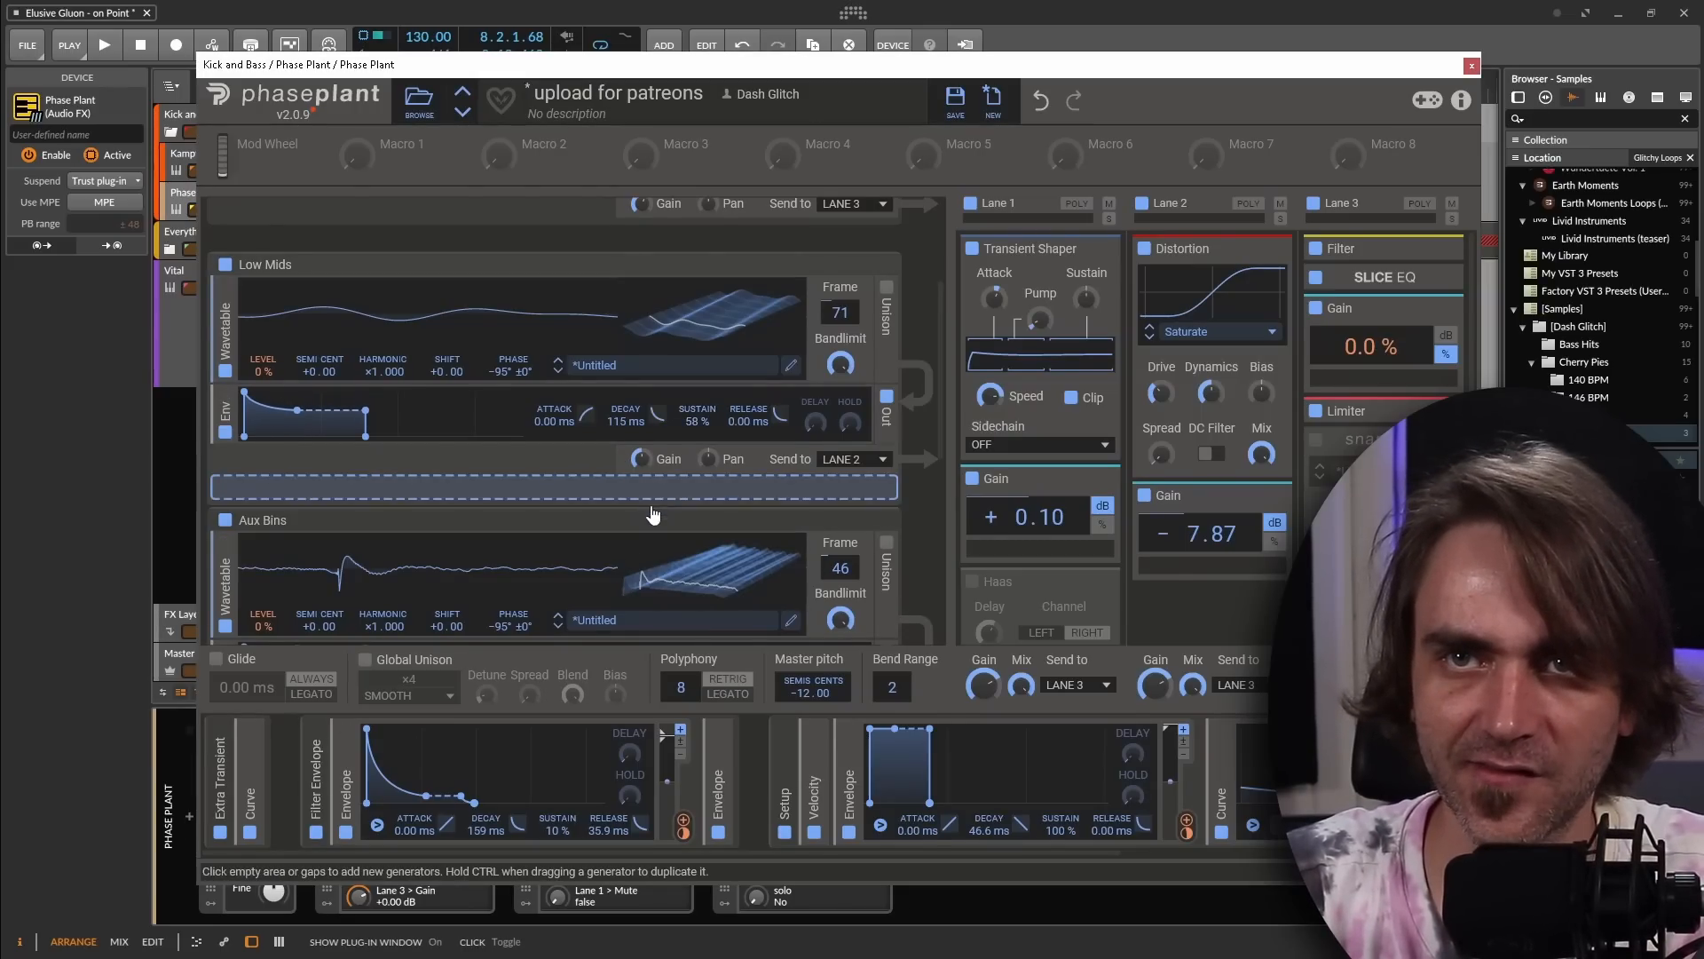
scroll(652, 515, "down", 1)
left_click_drag(696, 620, 696, 666)
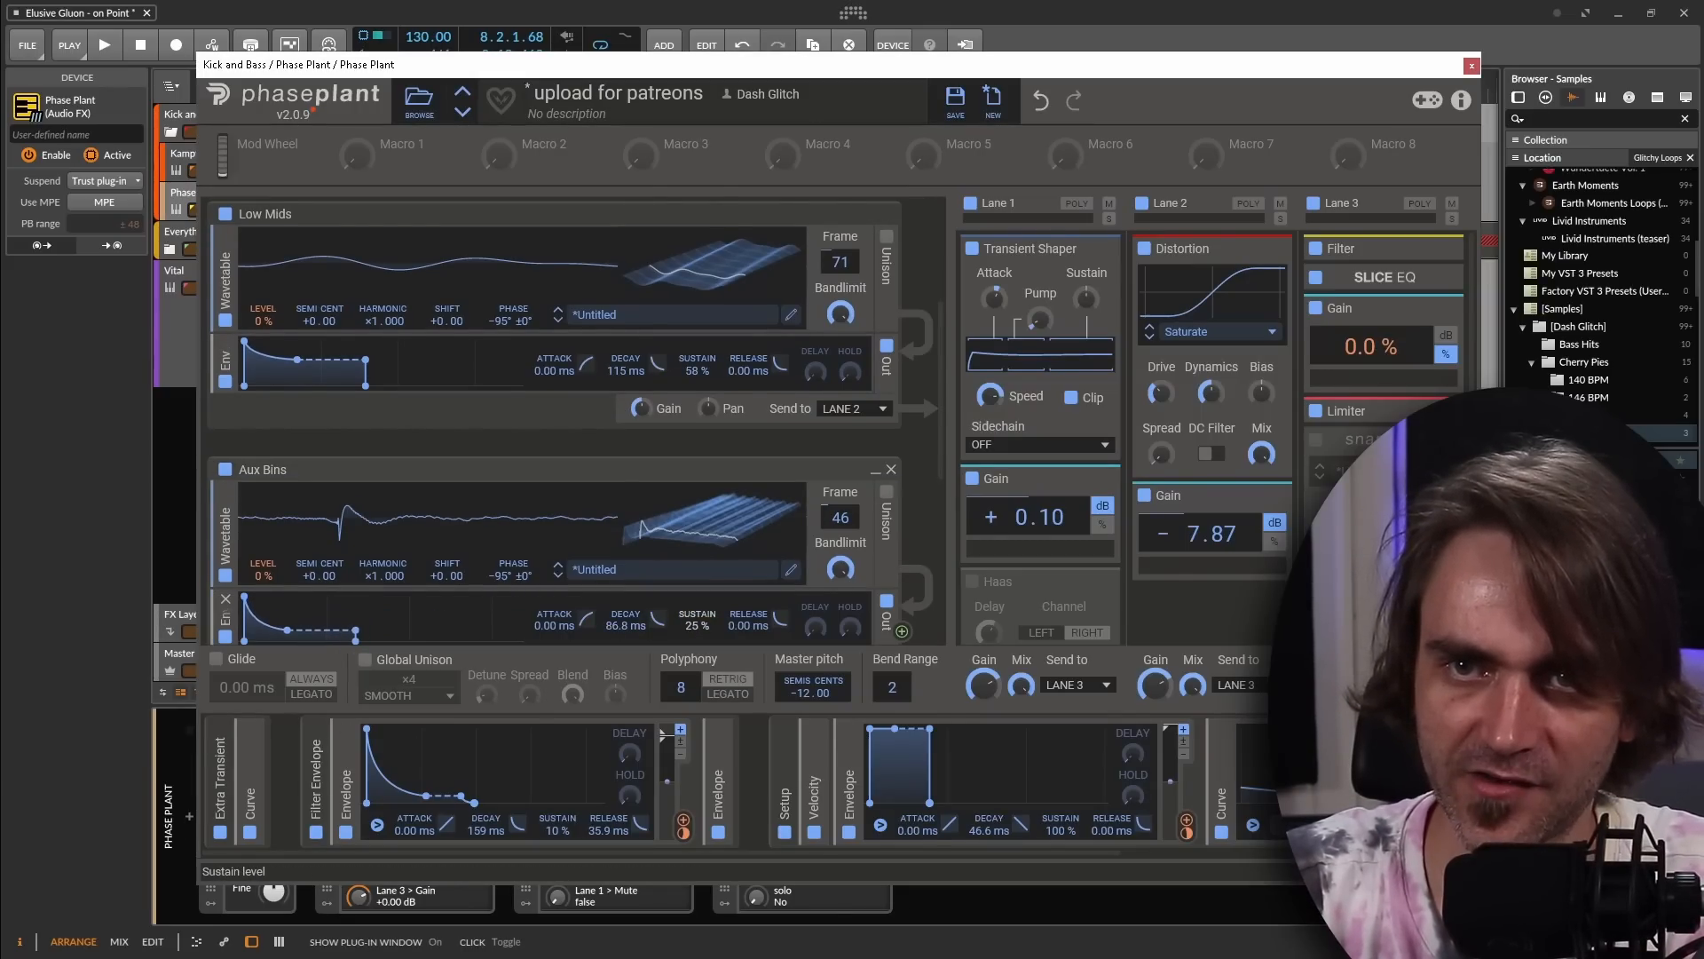
Set the Sub envelope's decay to 159 ms and sustain to 94 %, and check the waveform on the scope during playback
left_click_drag(946, 395, 958, 193)
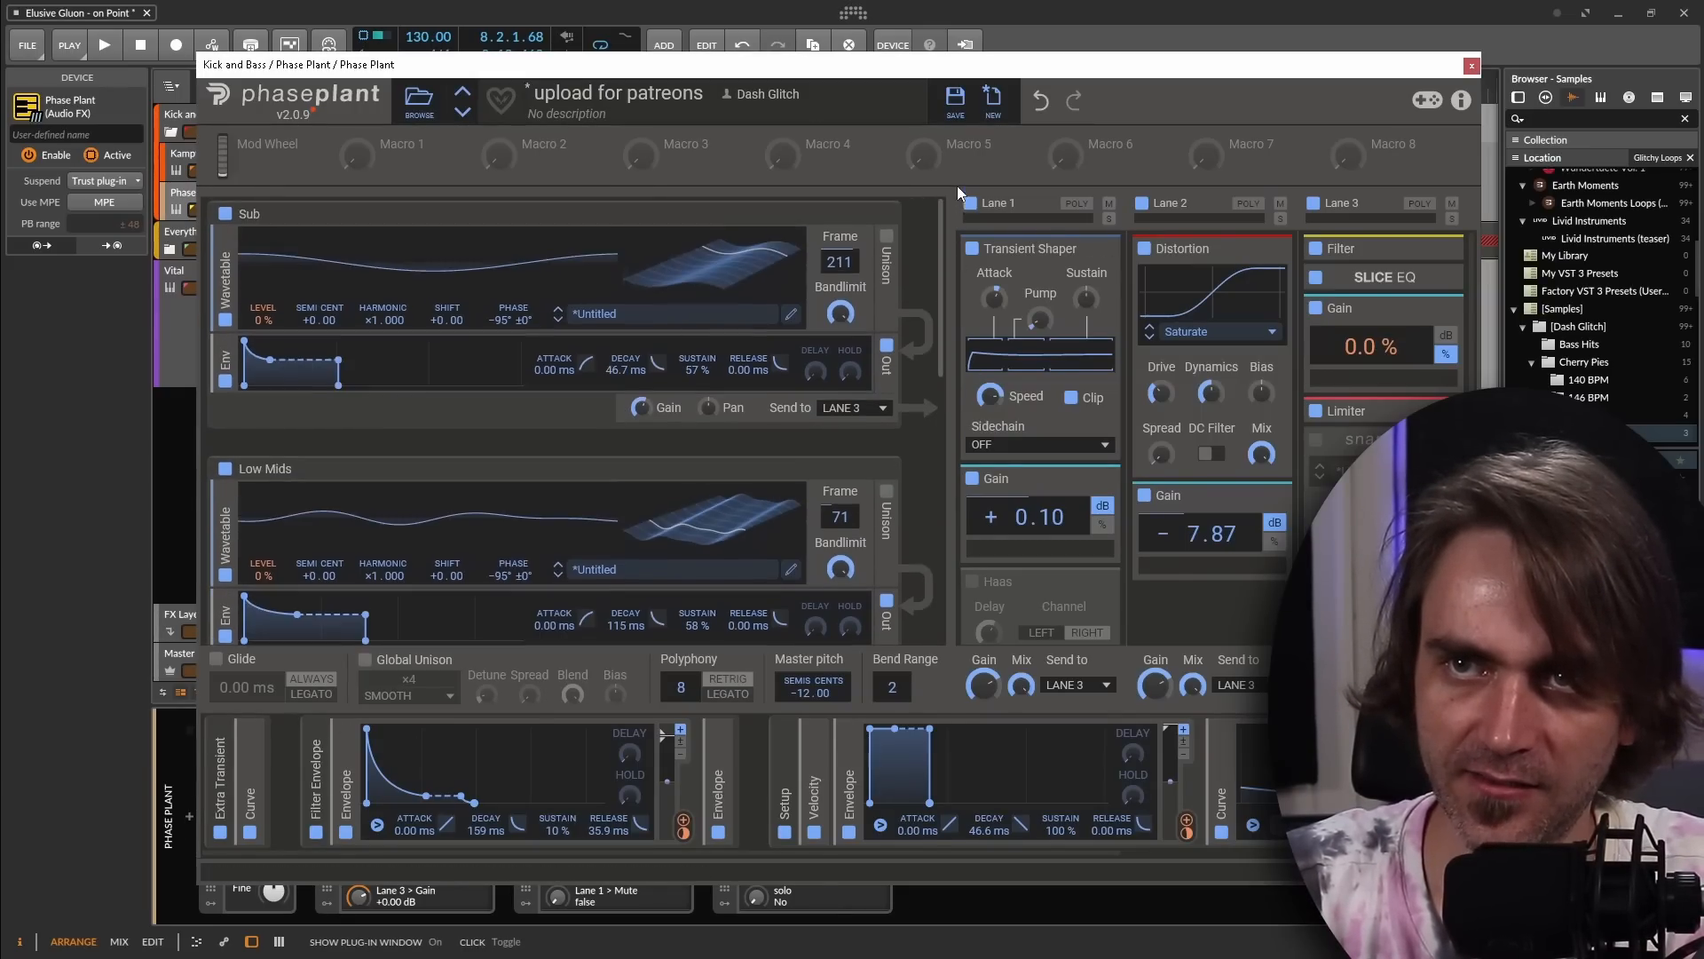
mouse_move(697, 369)
left_mouse_down()
mouse_move(697, 338)
mouse_move(698, 378)
left_mouse_up()
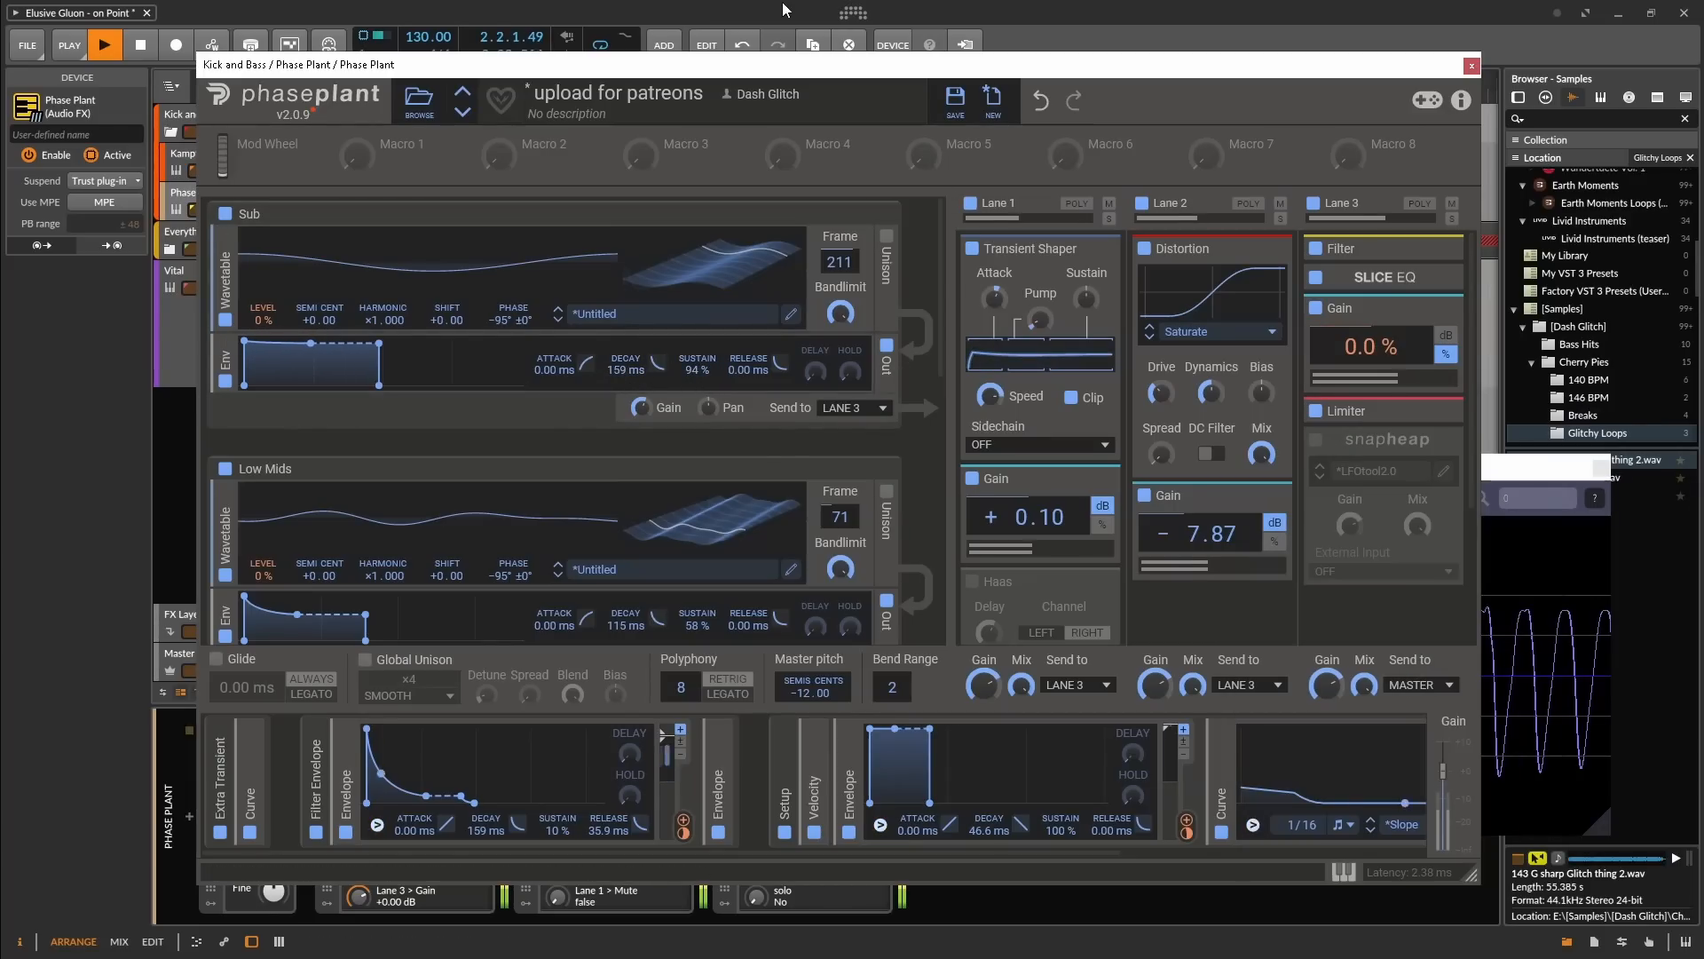
left_click(1514, 479)
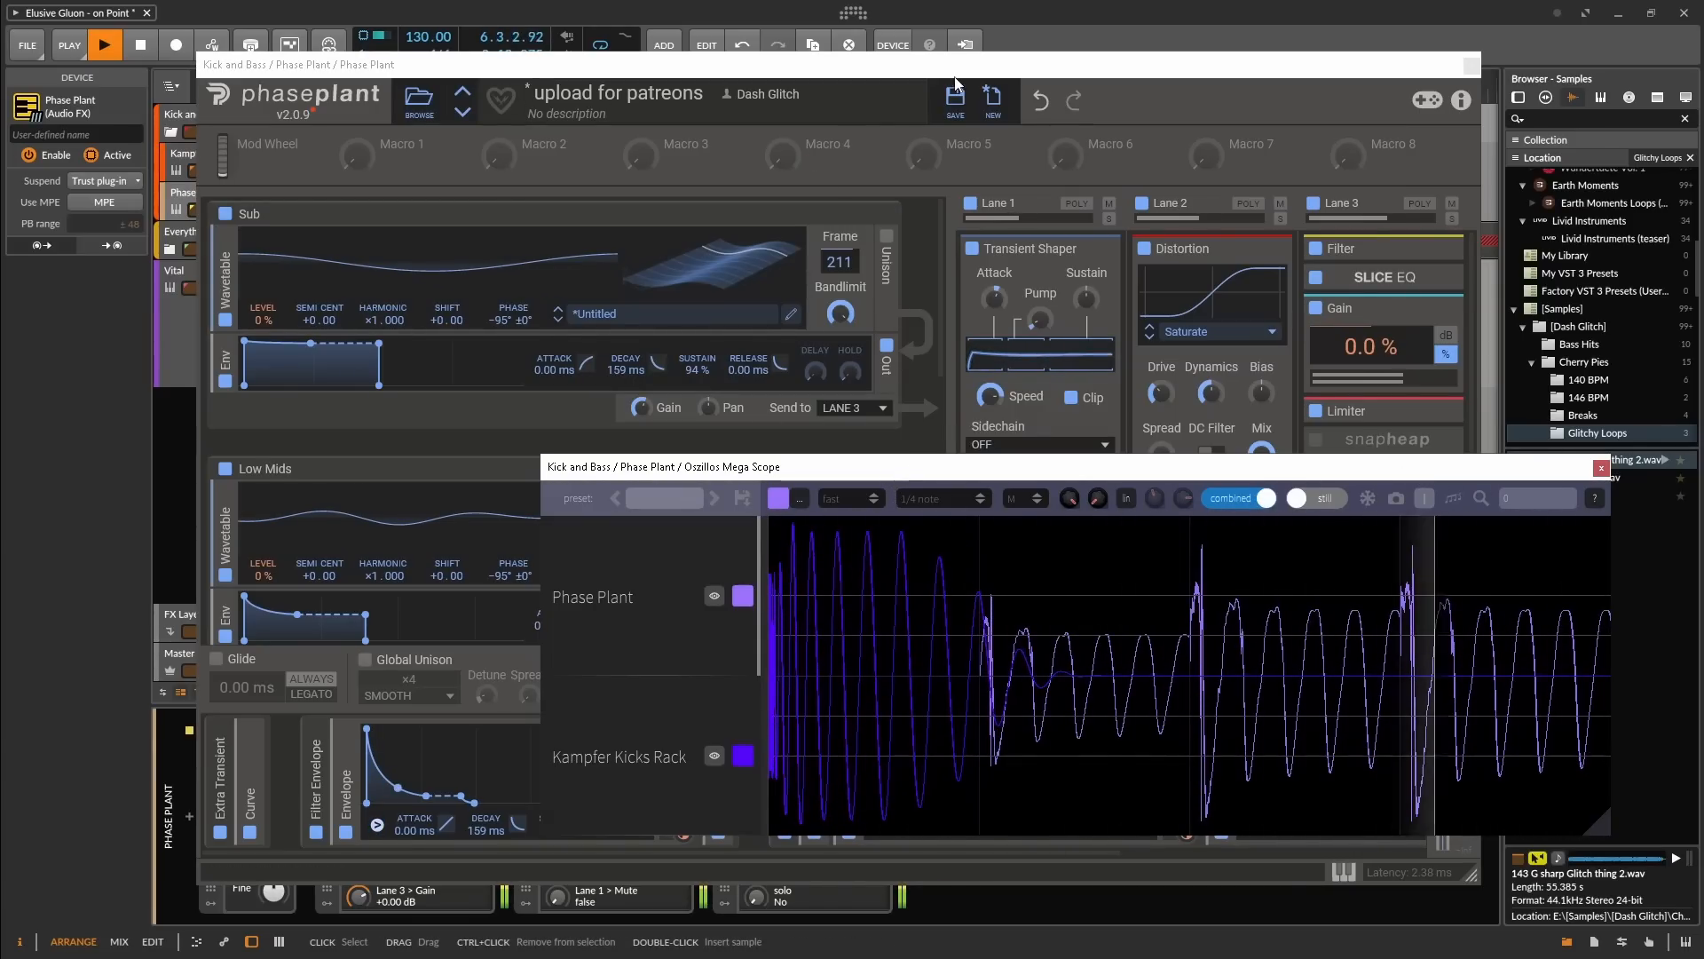
Return to Phase Plant and adjust the decay of the Low Mids group's envelope
left_click(716, 445)
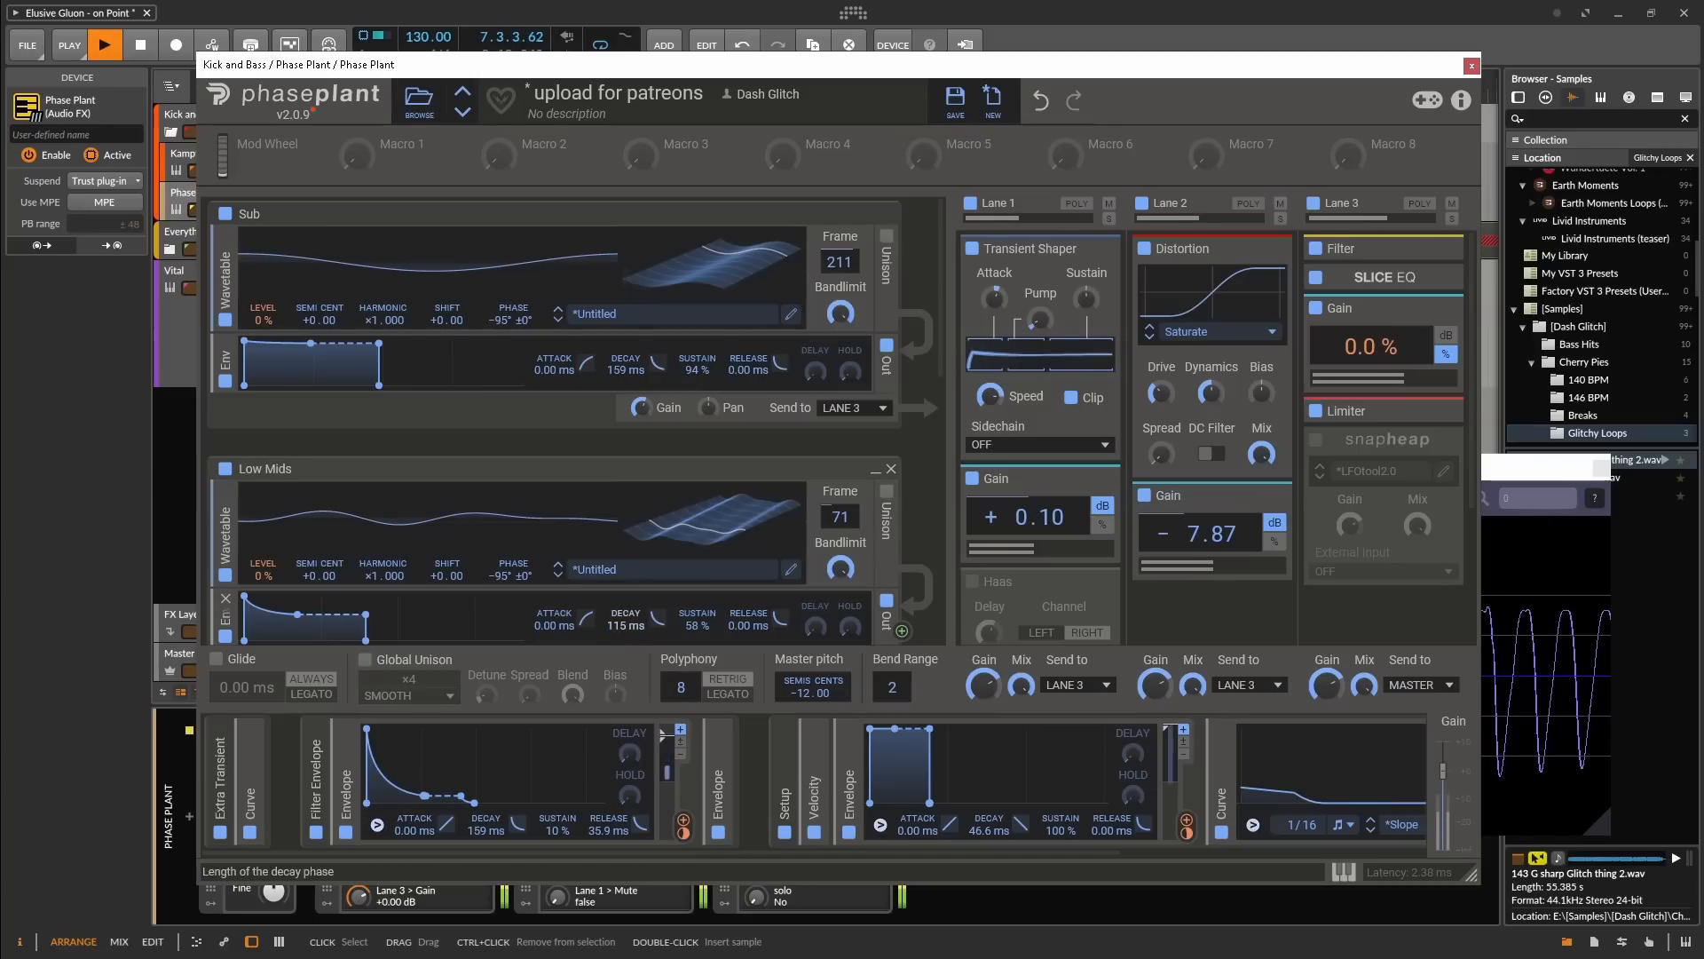
left_click_drag(626, 626, 697, 592)
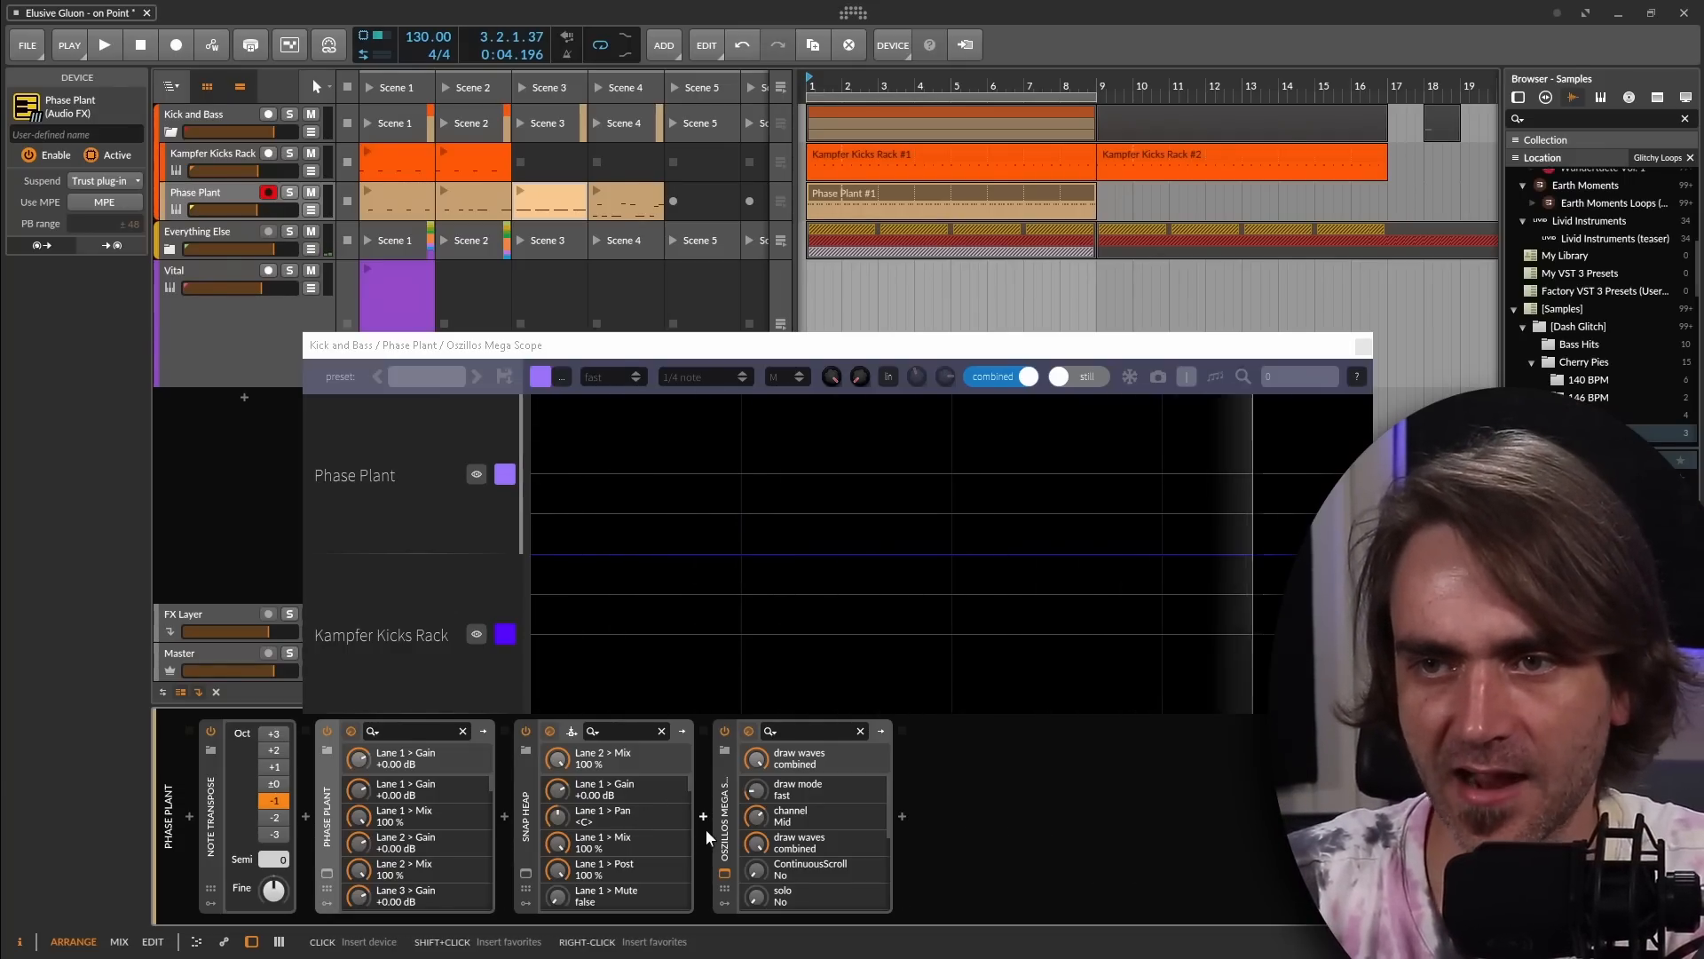
Insert an EQuilibrium EQ before the Oszillos Mega Scope and try its 20 Hz Butterworth low cut, leaving the filter off
left_click(704, 818)
type("eq")
key("Return")
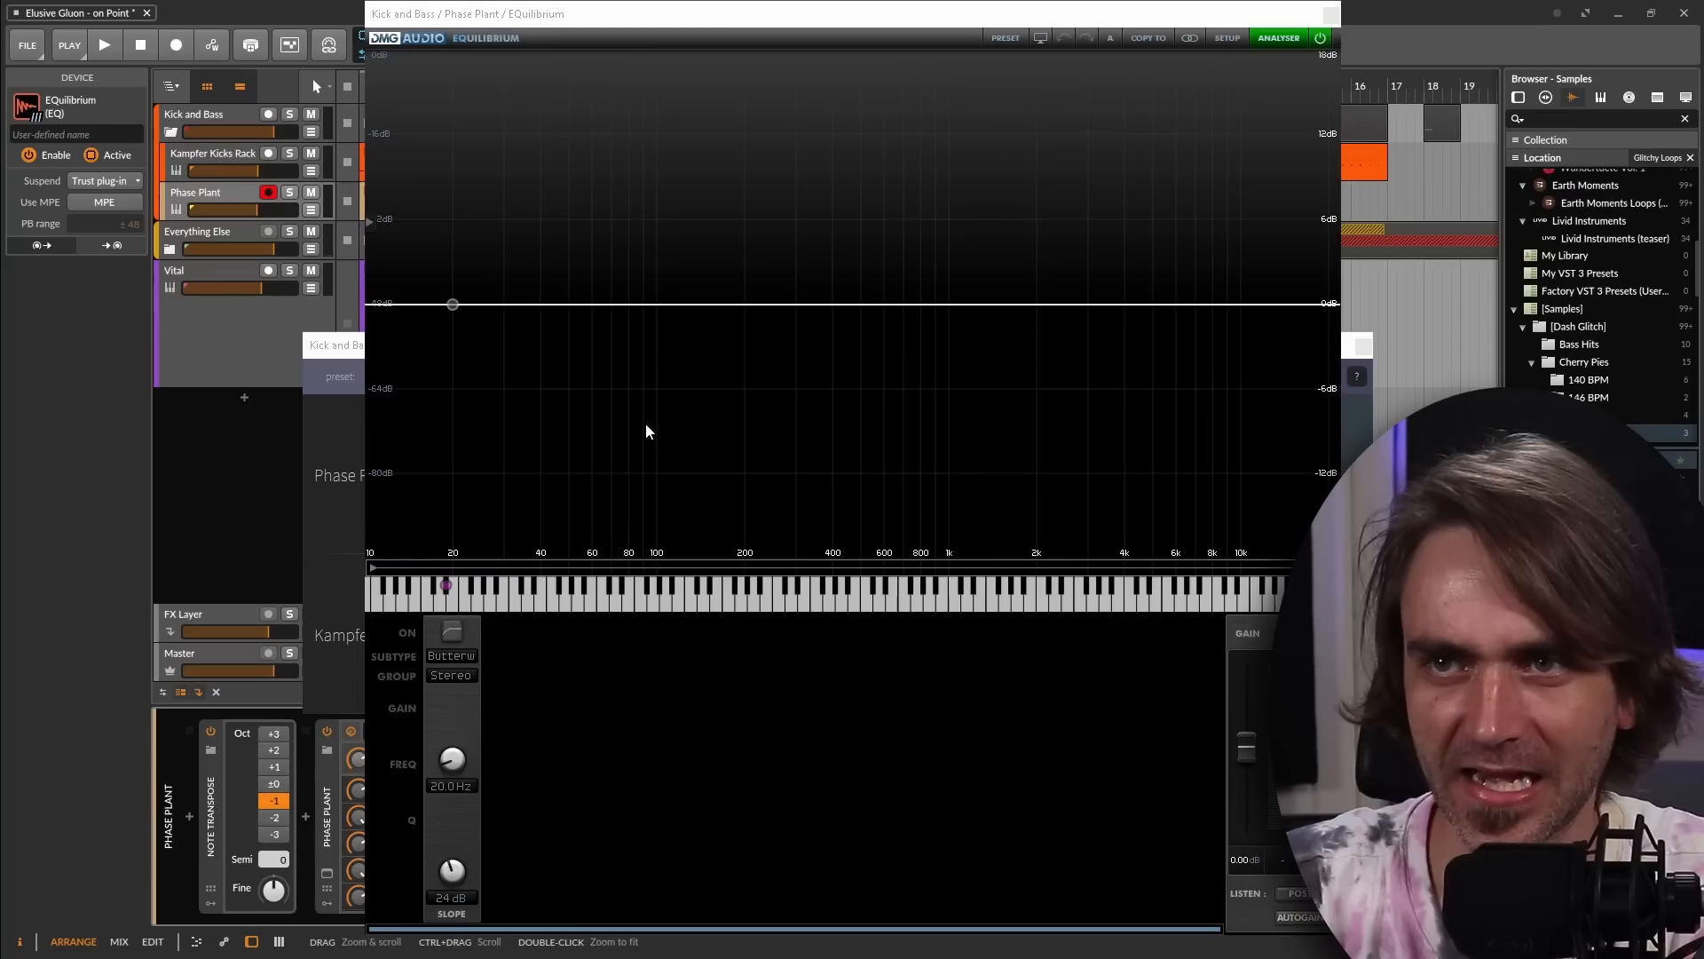
left_click(452, 632)
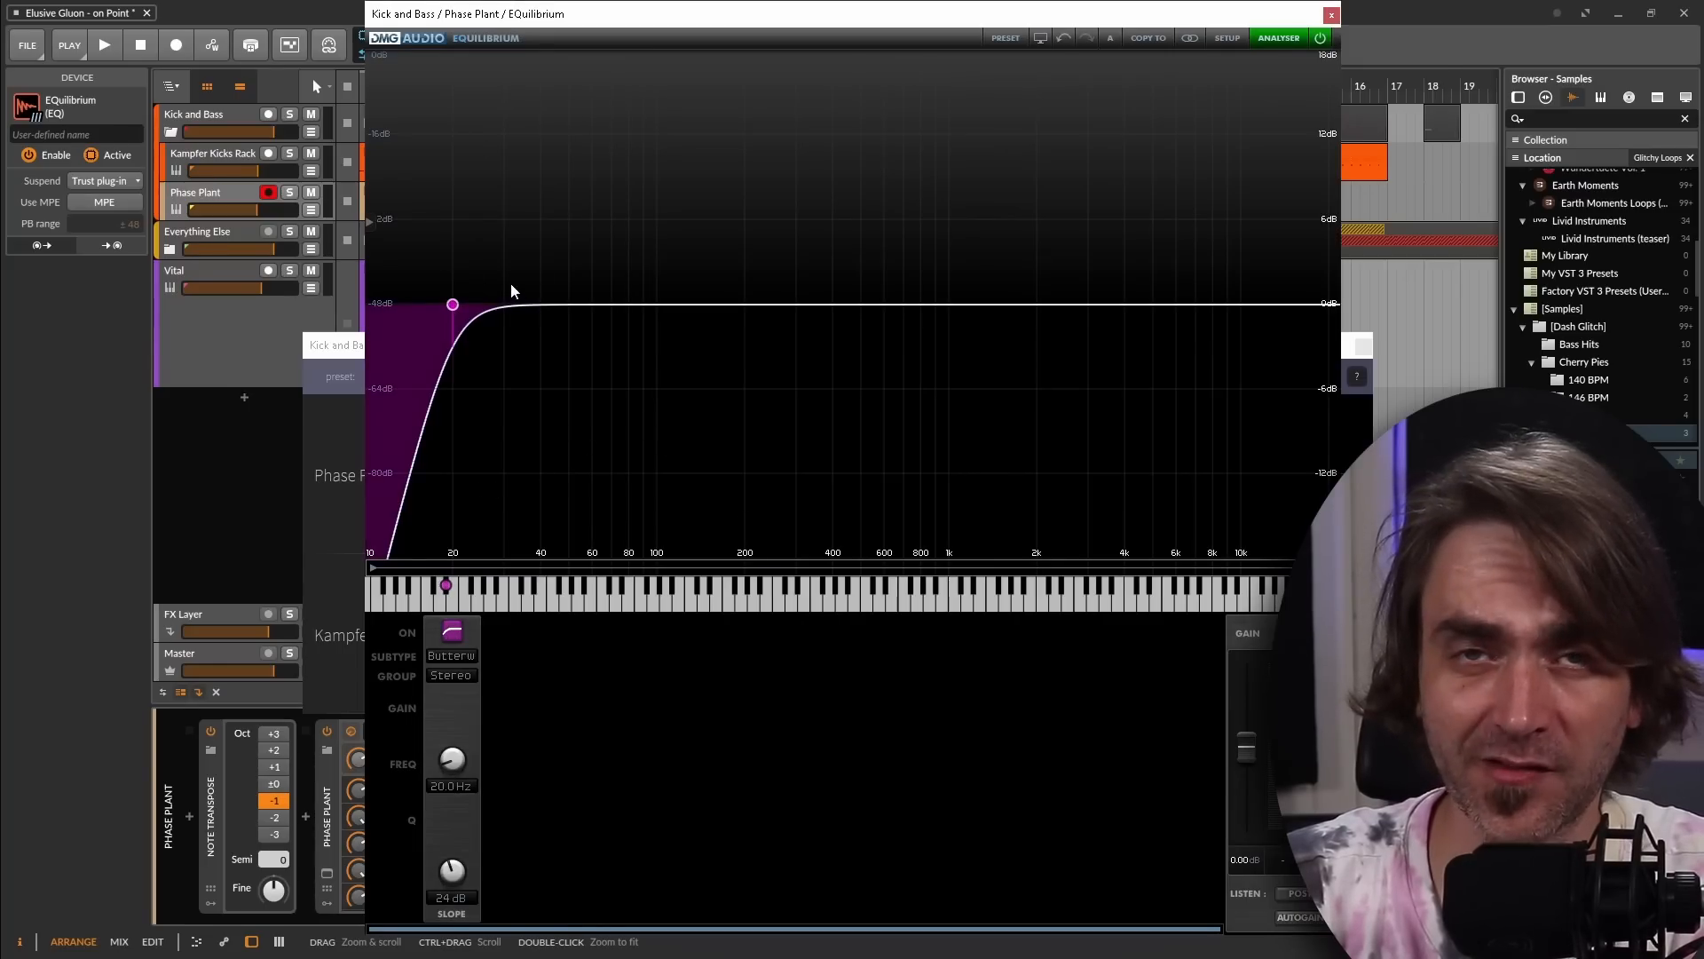
left_click(451, 631)
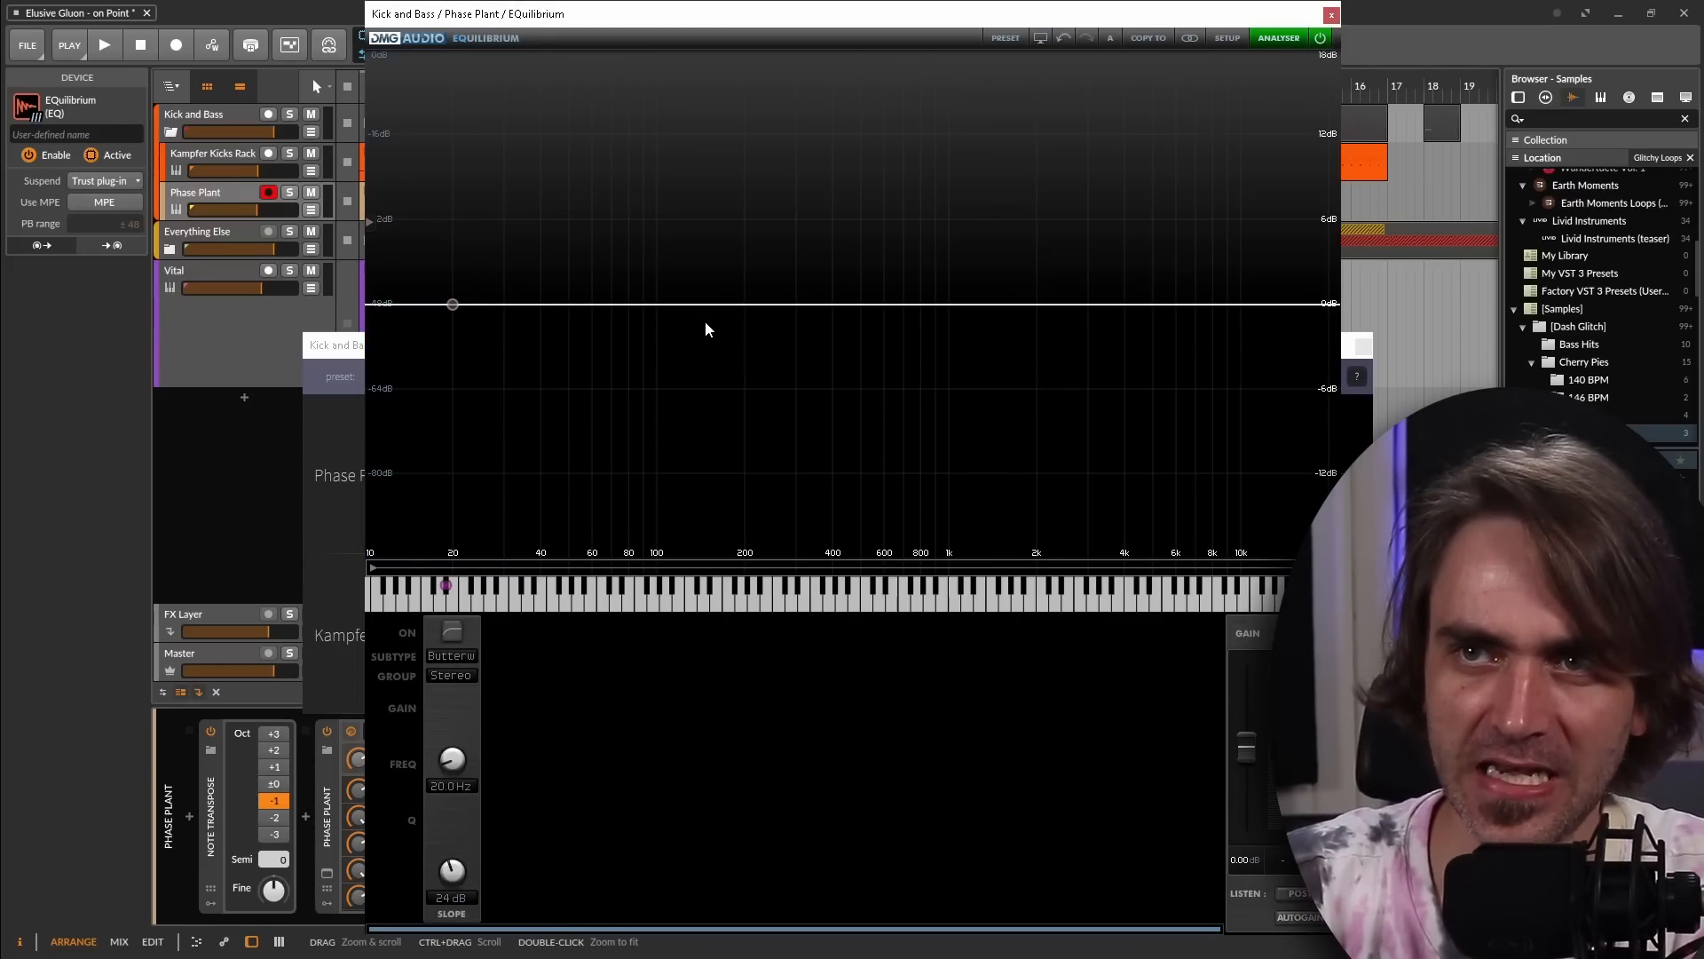
Add a peak band that cuts about 2.95 dB at 236.5 Hz with a Q of 0.92
double_click(742, 306)
left_click_drag(743, 308, 748, 353)
scroll(755, 331, "up", 2)
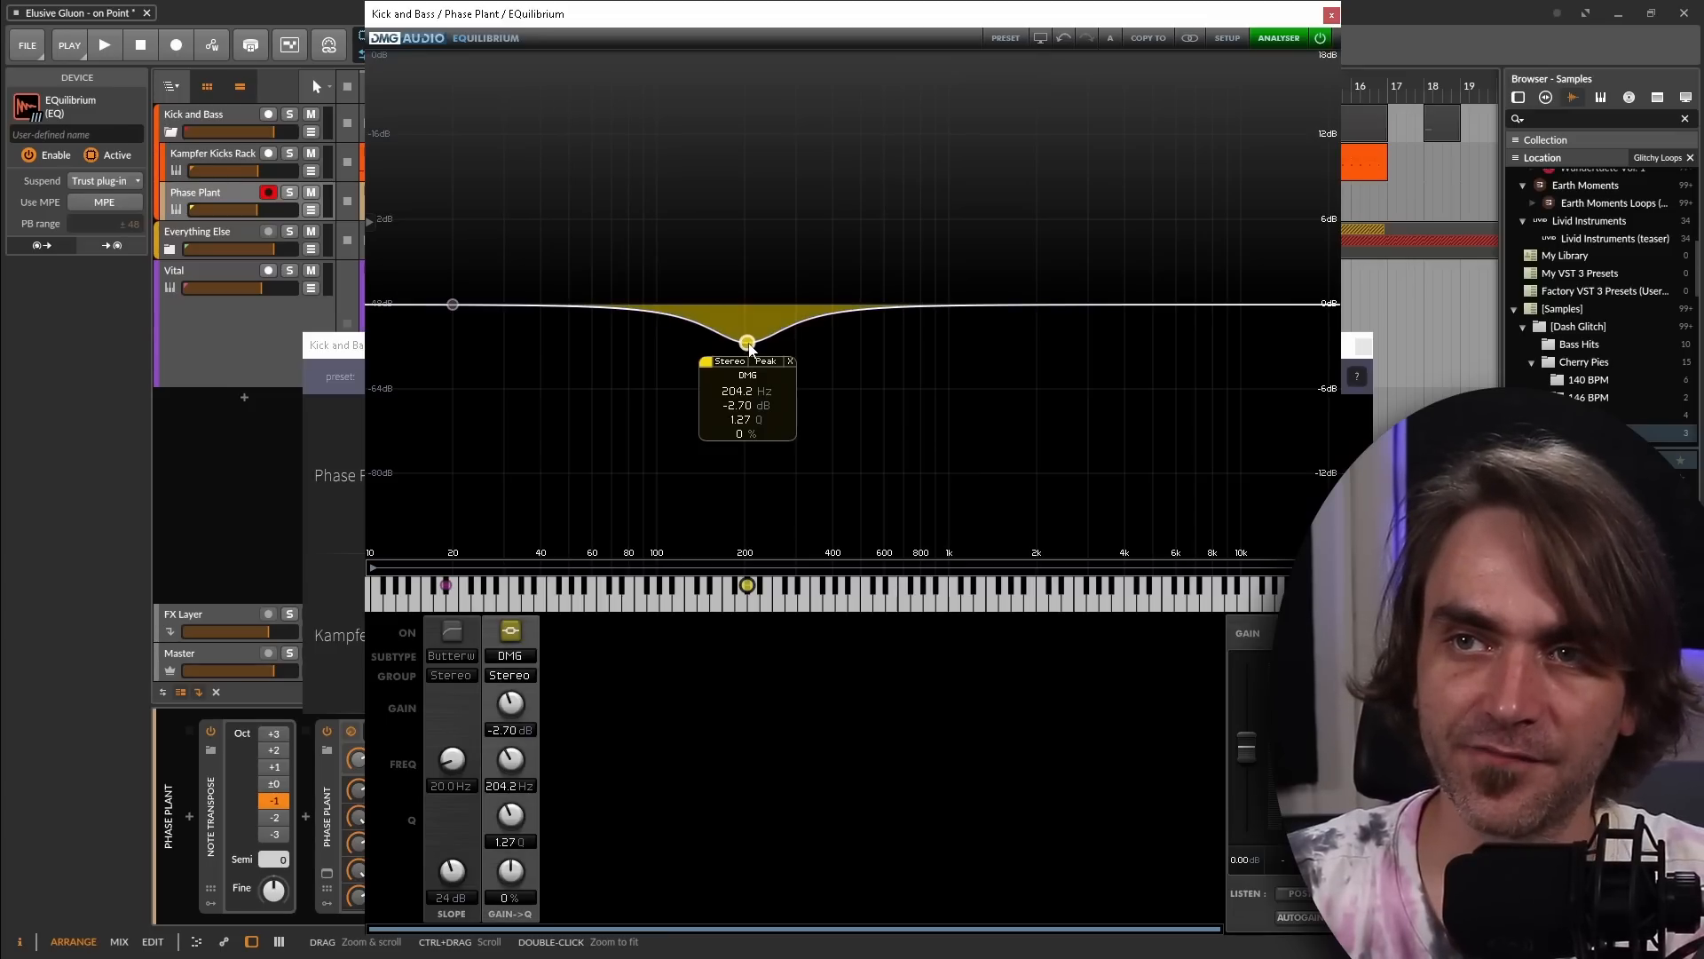
left_click_drag(747, 343, 768, 347)
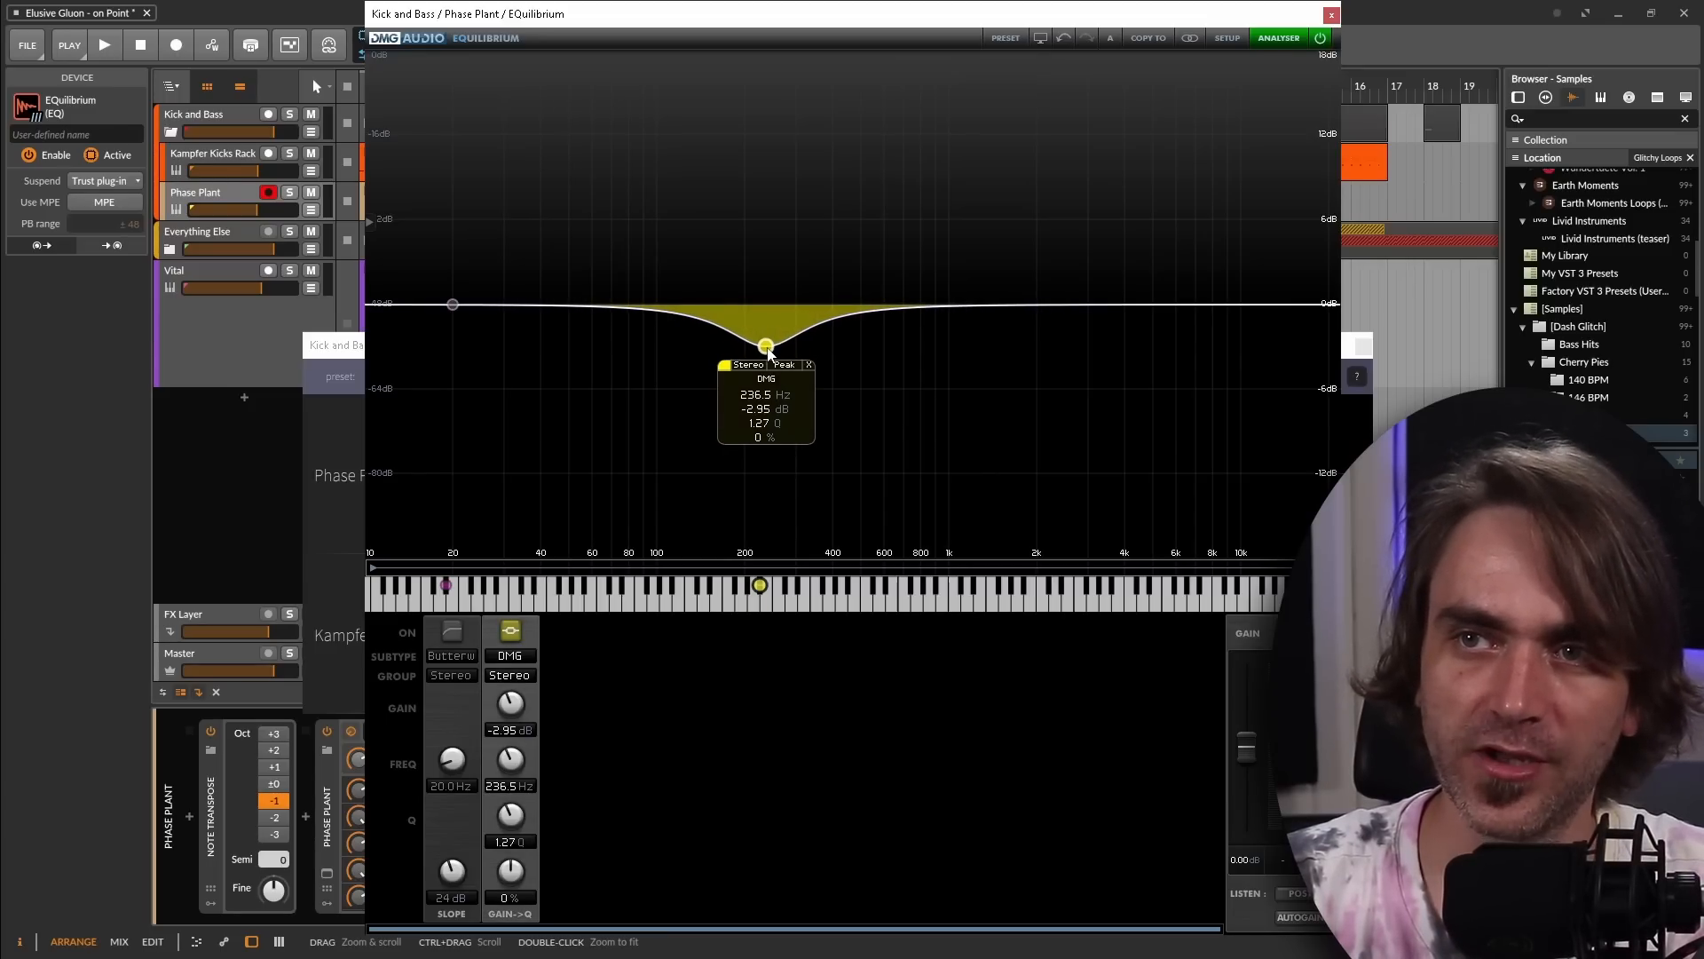
scroll(768, 347, "down", 1)
scroll(763, 329, "up", 2)
scroll(766, 338, "down", 2)
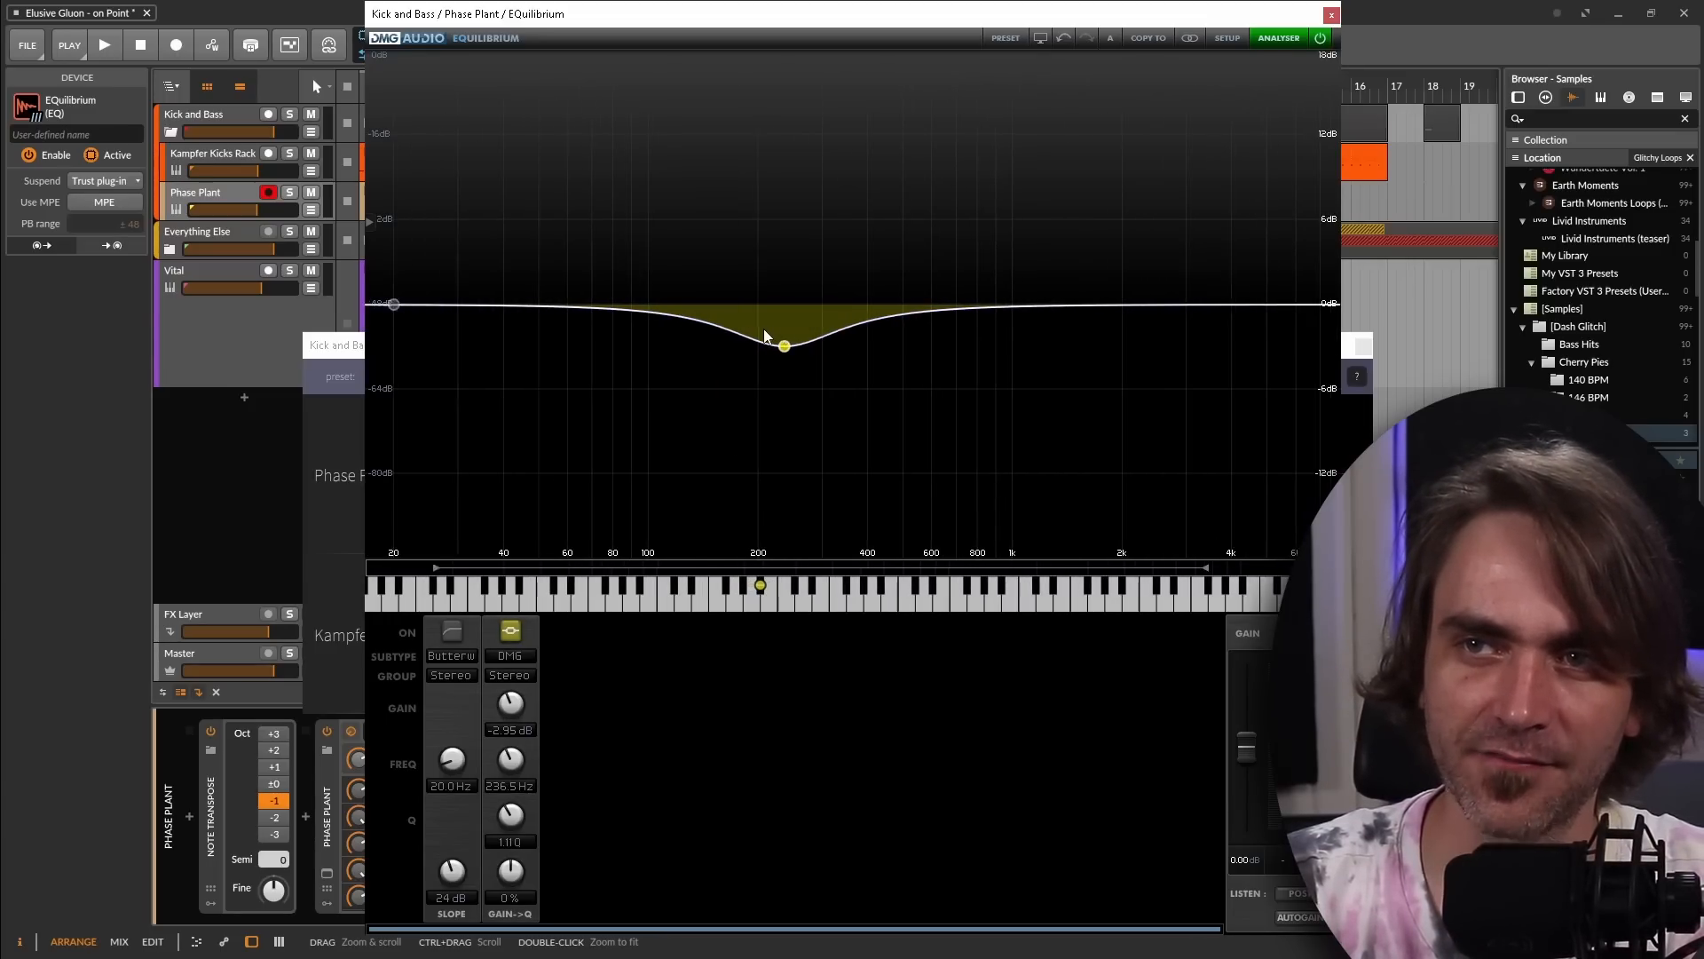
scroll(769, 355, "down", 2)
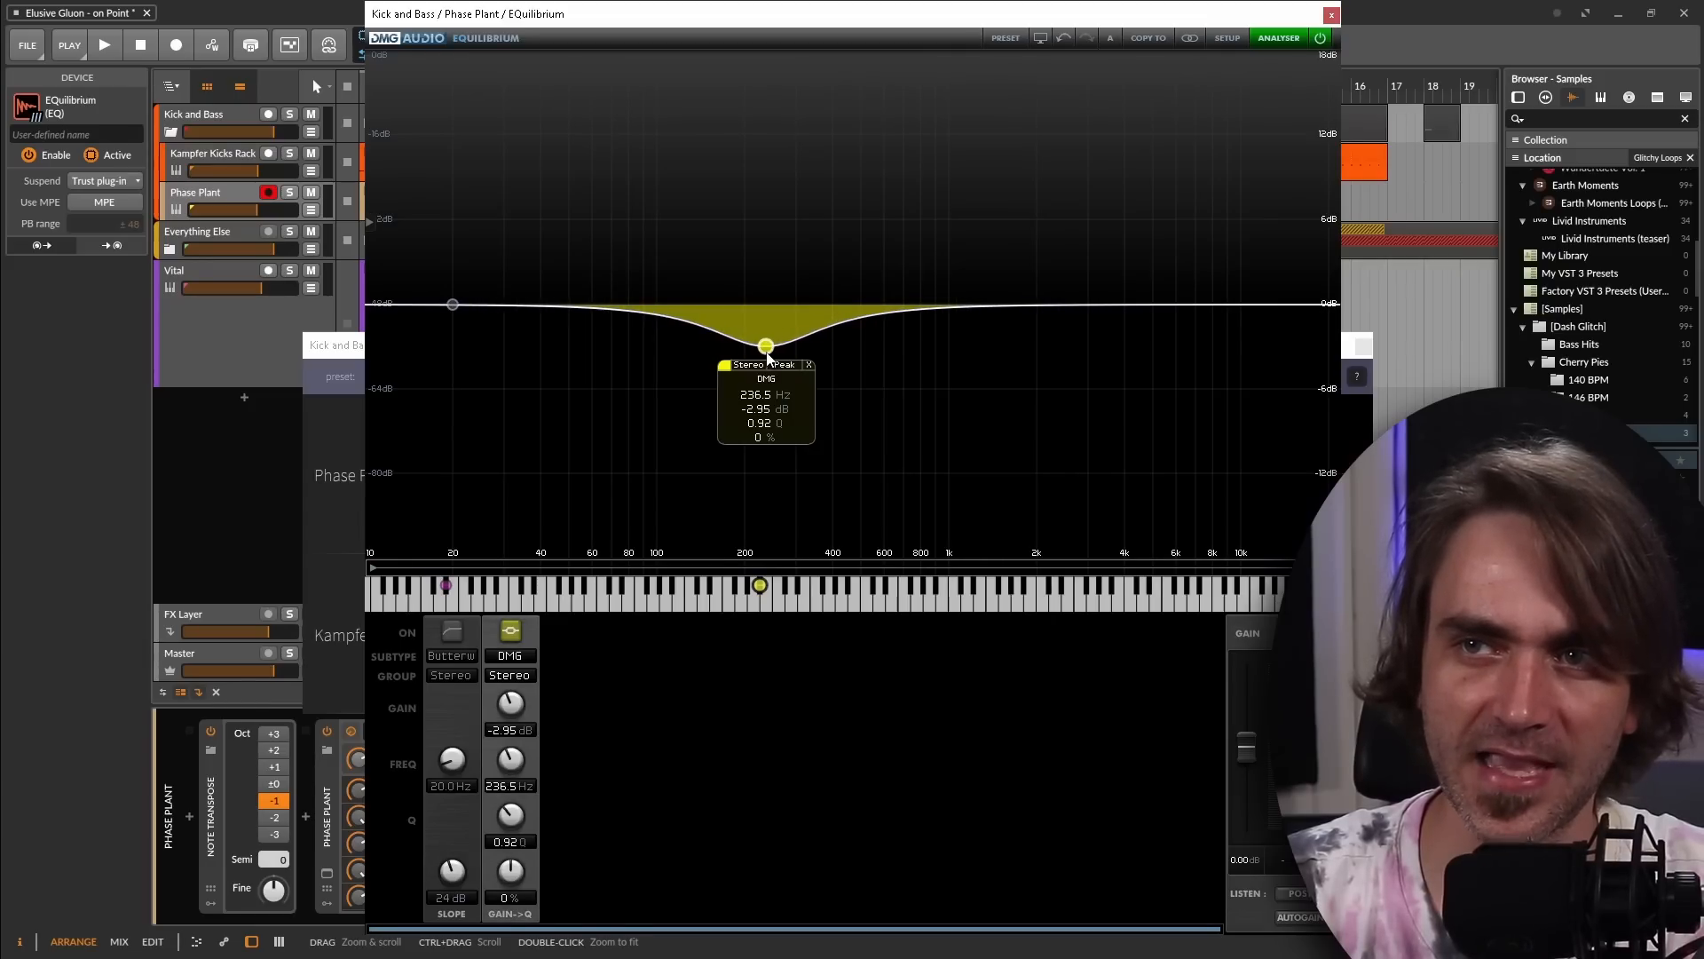
Add a second peak band that cuts about 1.76 dB at 547.7 Hz with a Q of 0.98
double_click(906, 332)
left_click_drag(906, 331, 873, 329)
scroll(872, 329, "up", 3)
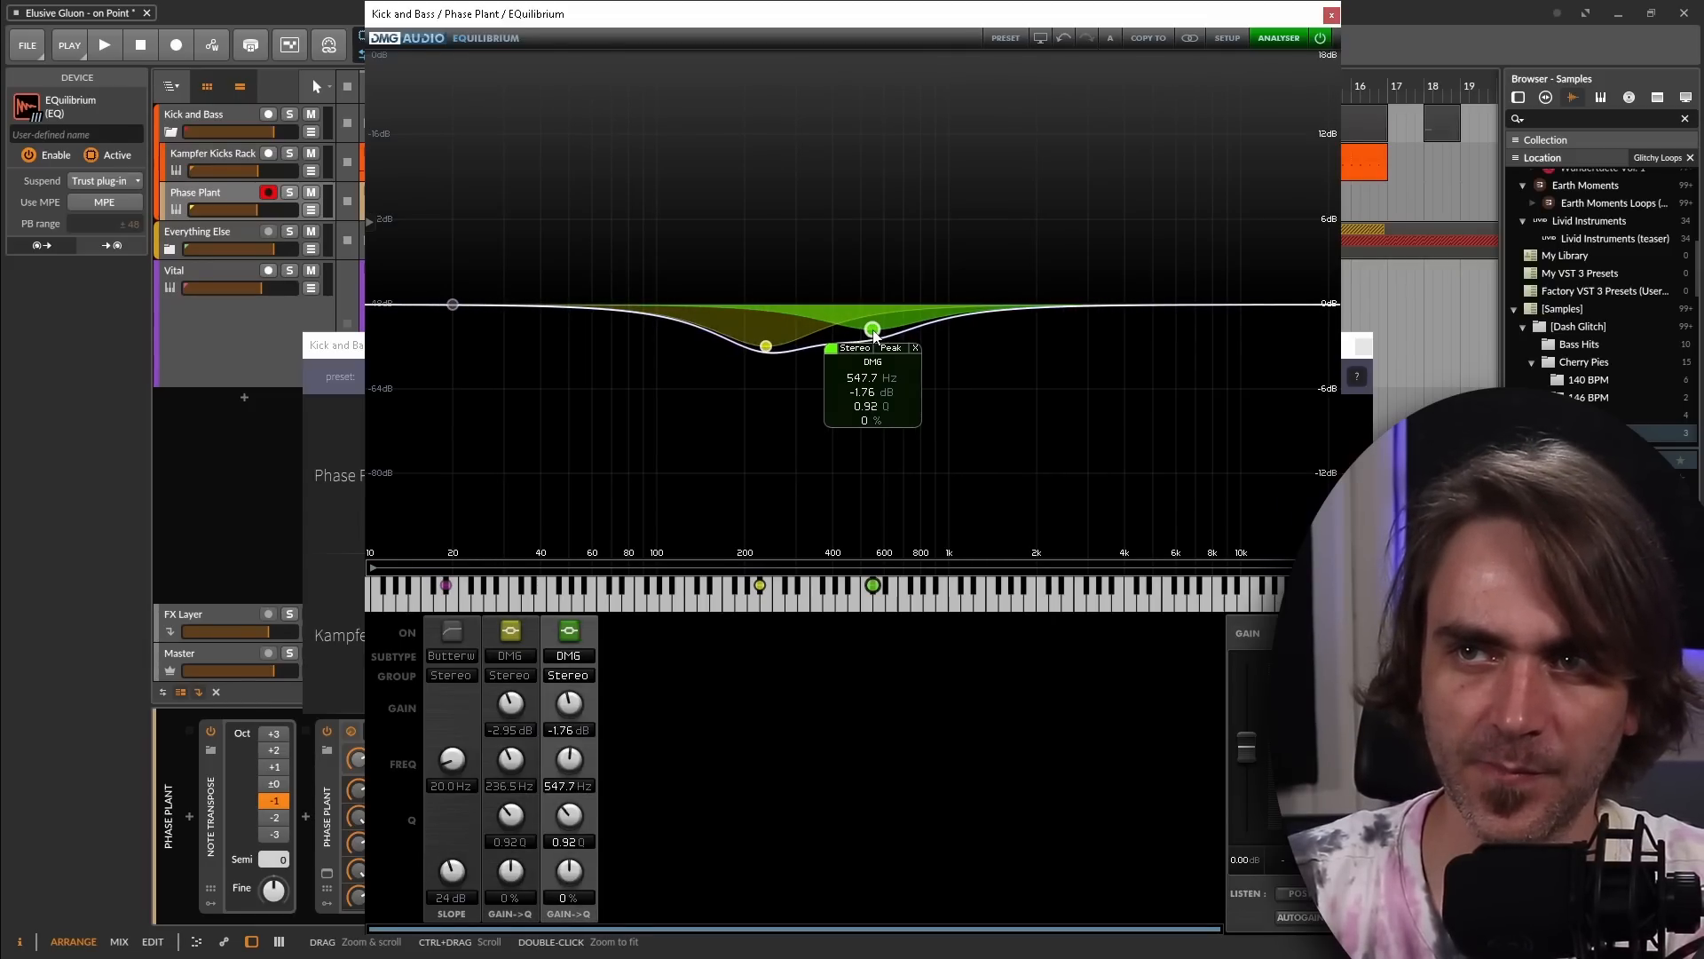
Reduce the first cut to about -1.05 dB at 238.2 Hz and move the second to about -0.85 dB at 450.3 Hz
left_click(766, 346)
left_click_drag(766, 346, 767, 327)
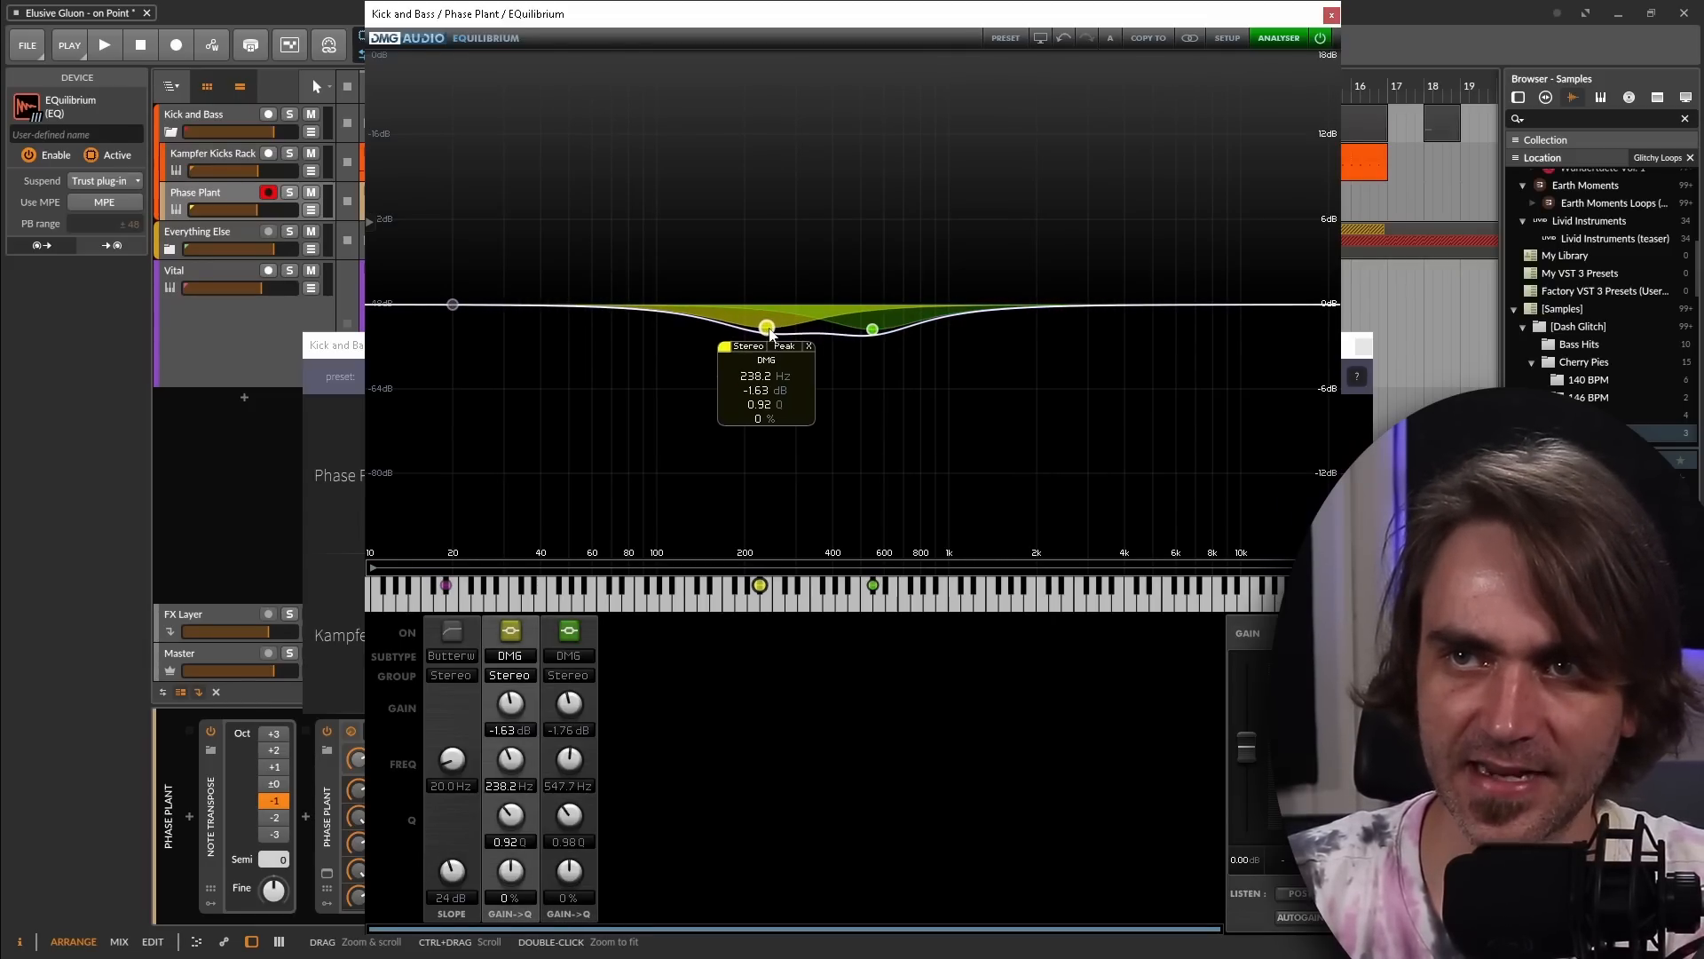
left_click_drag(873, 330, 848, 325)
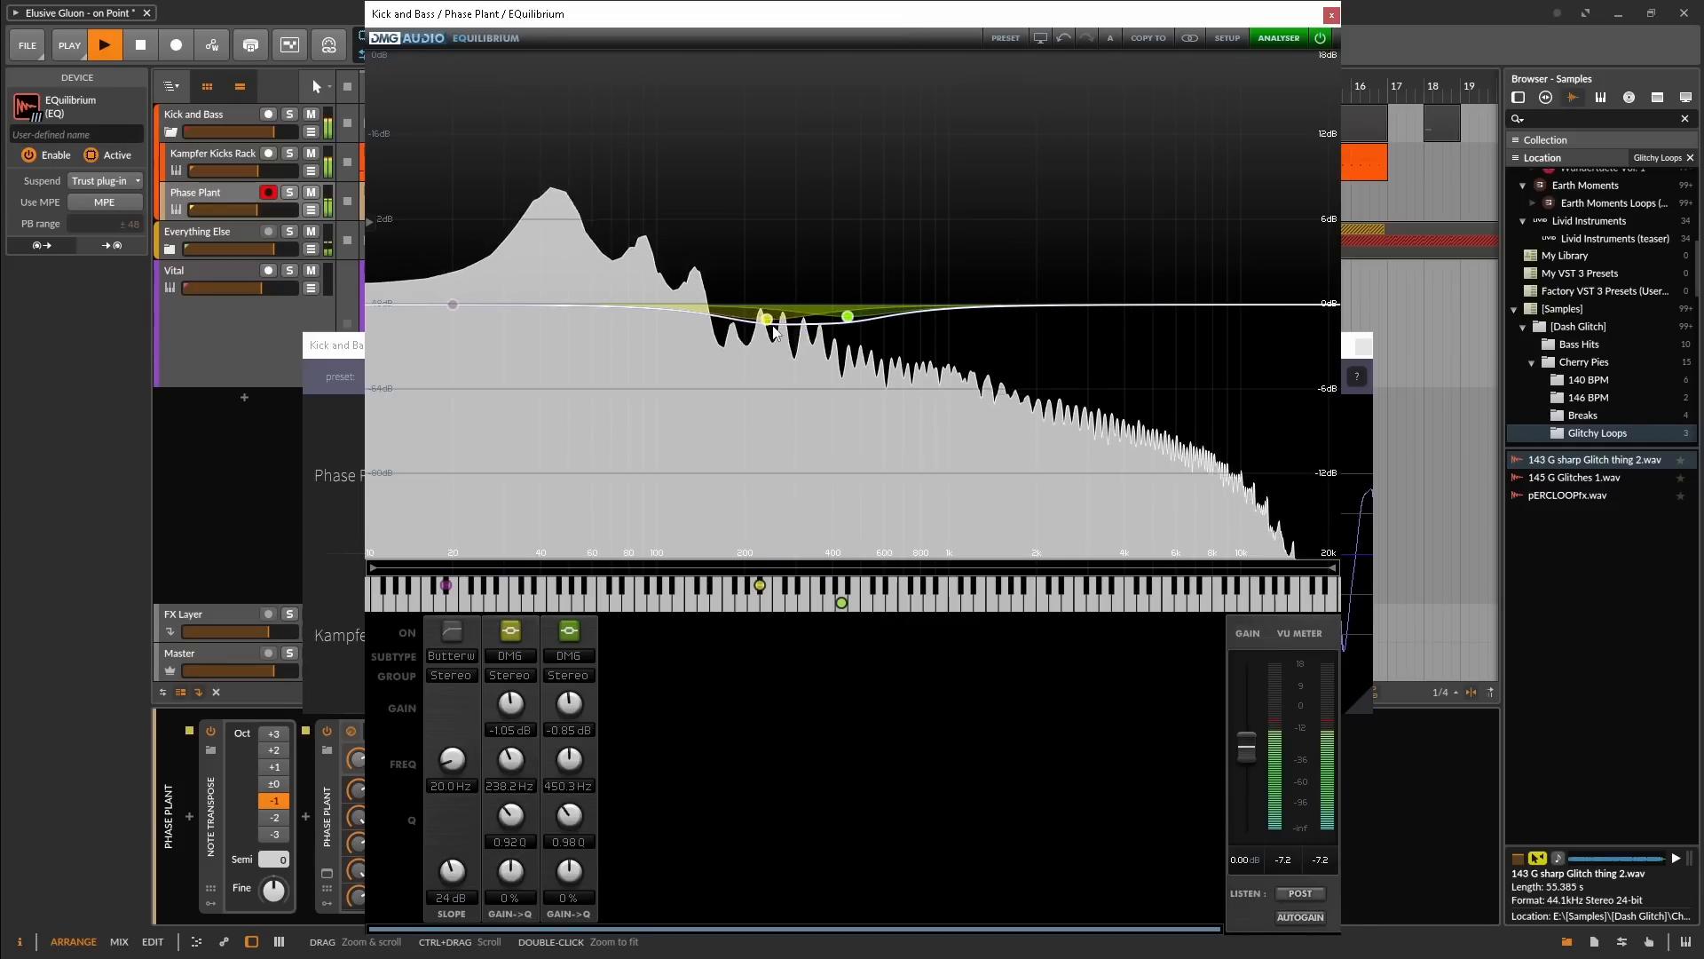
Move the first cut to about -2.06 dB at 135.1 Hz and the second to about -1.60 dB at 259 Hz during playback
left_click_drag(768, 327, 695, 334)
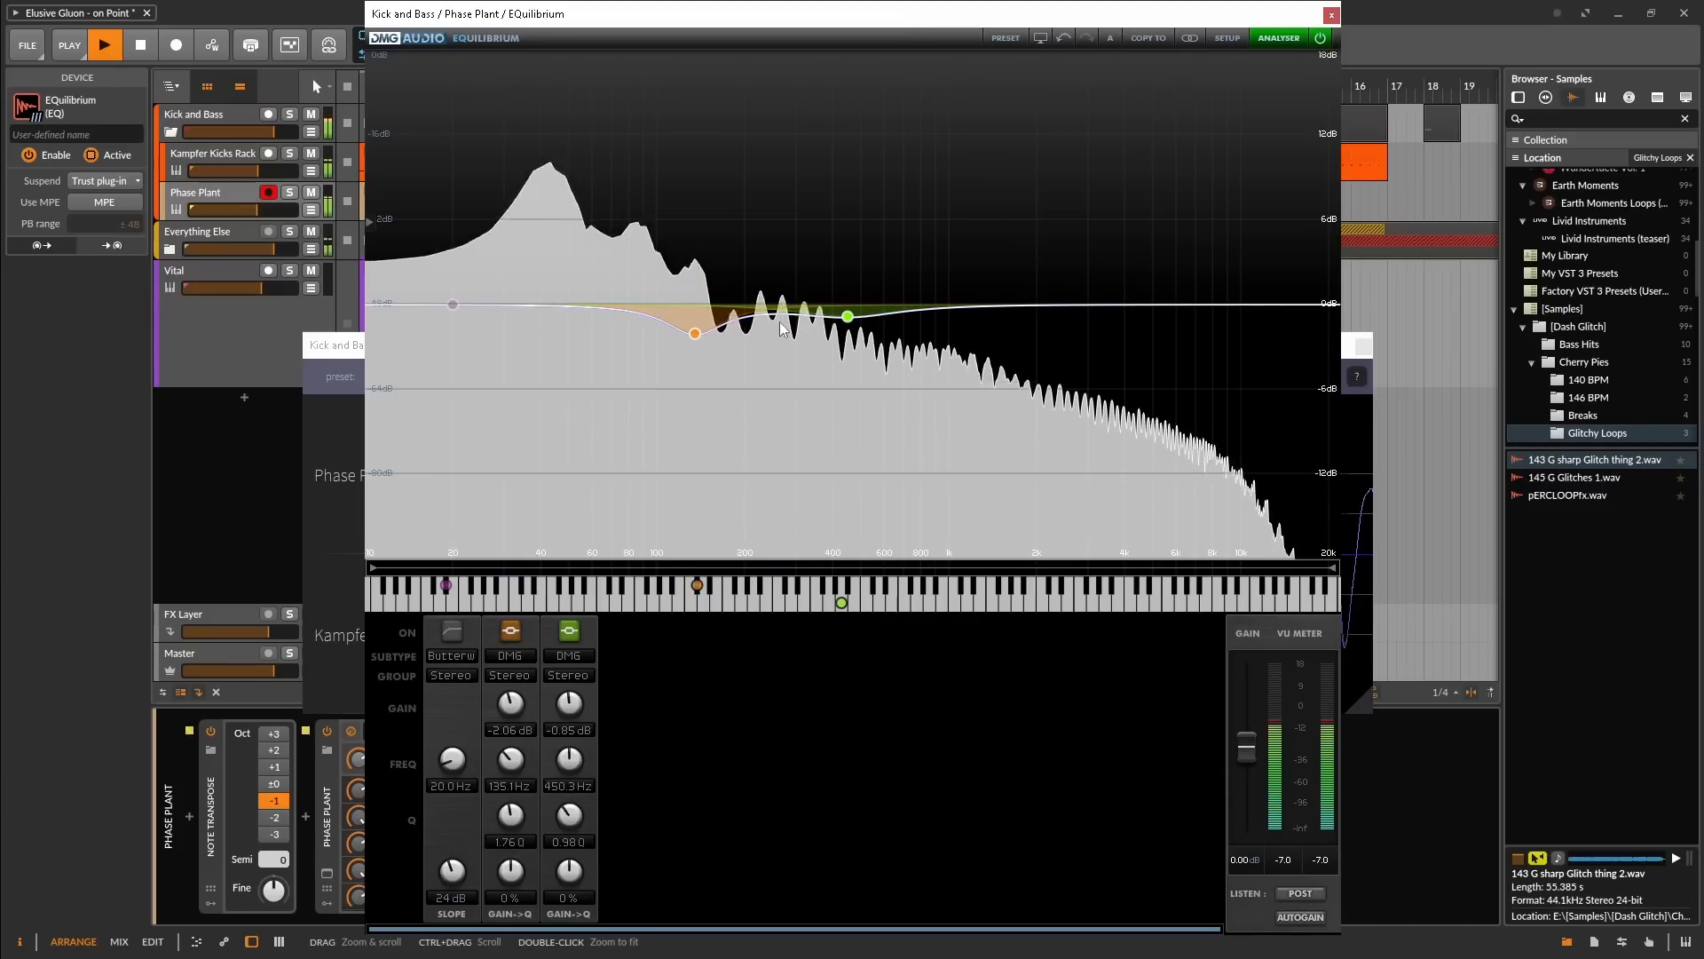
left_click_drag(847, 316, 775, 331)
Add a 1 dB cut at about 925.8 Hz and a narrow 3.2 dB cut at about 992.9 Hz with a Q of 4.65
left_click_drag(939, 307, 939, 341)
left_click_drag(1172, 304, 948, 350)
scroll(934, 148, "up", 5)
scroll(948, 349, "up", 4)
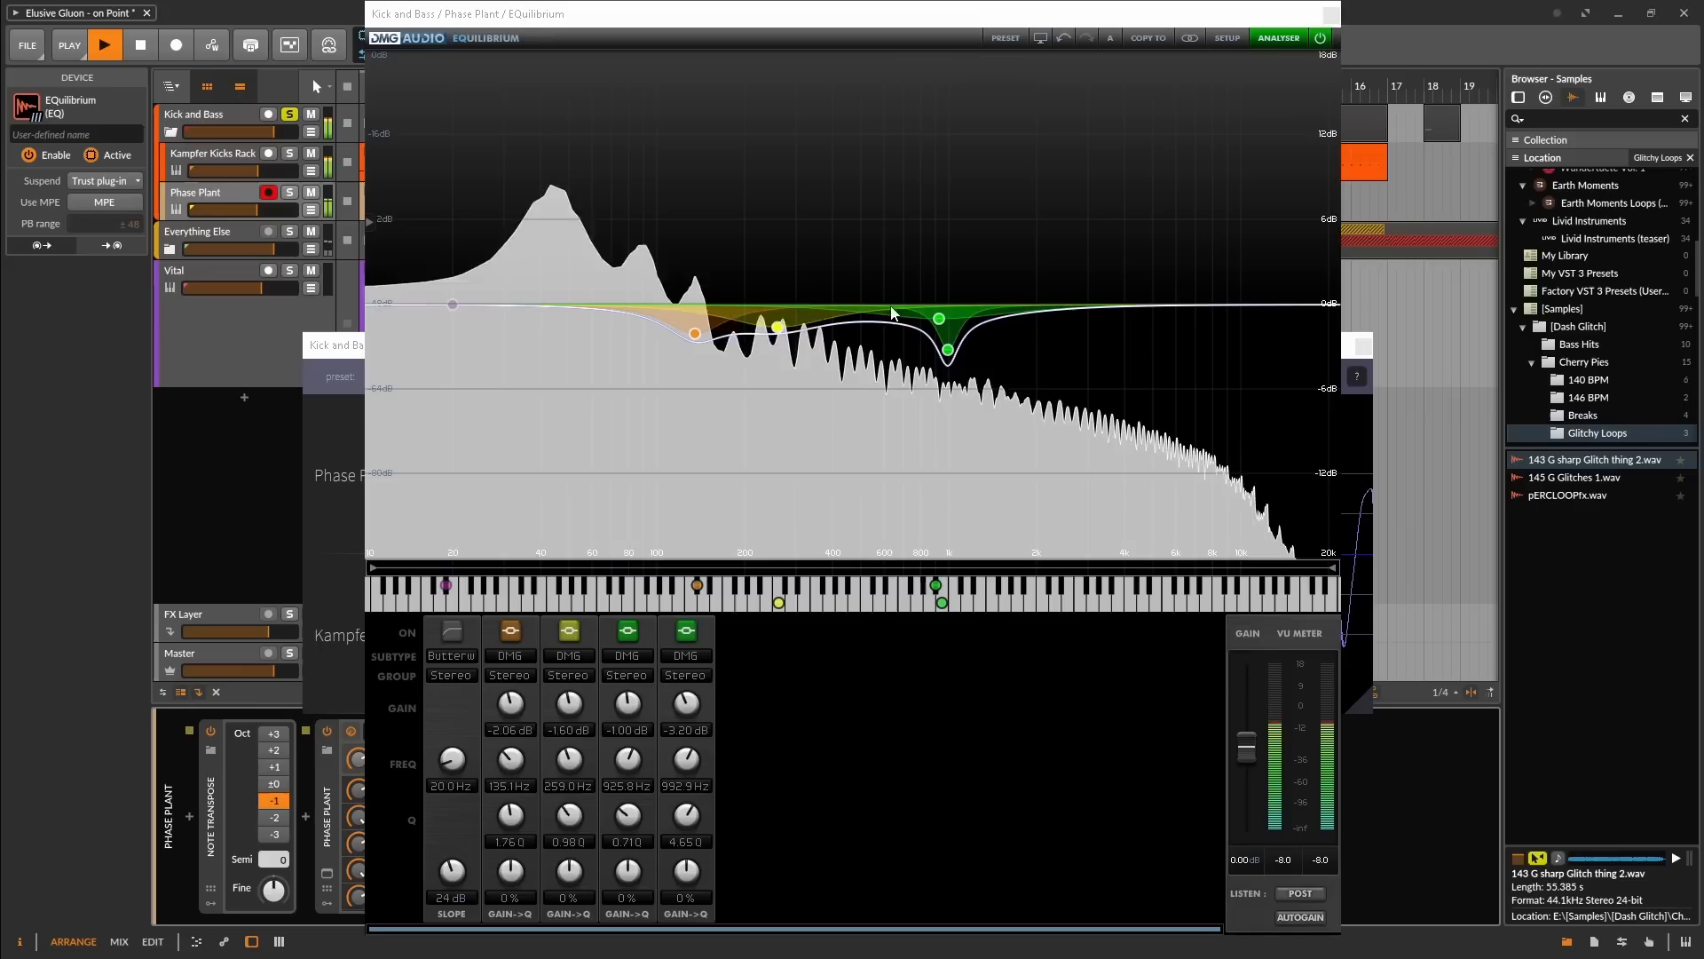
Add a peak cut of about 3.89 dB at 7993 Hz, listen to the result, and close the EQ
left_click_drag(1193, 305, 1215, 363)
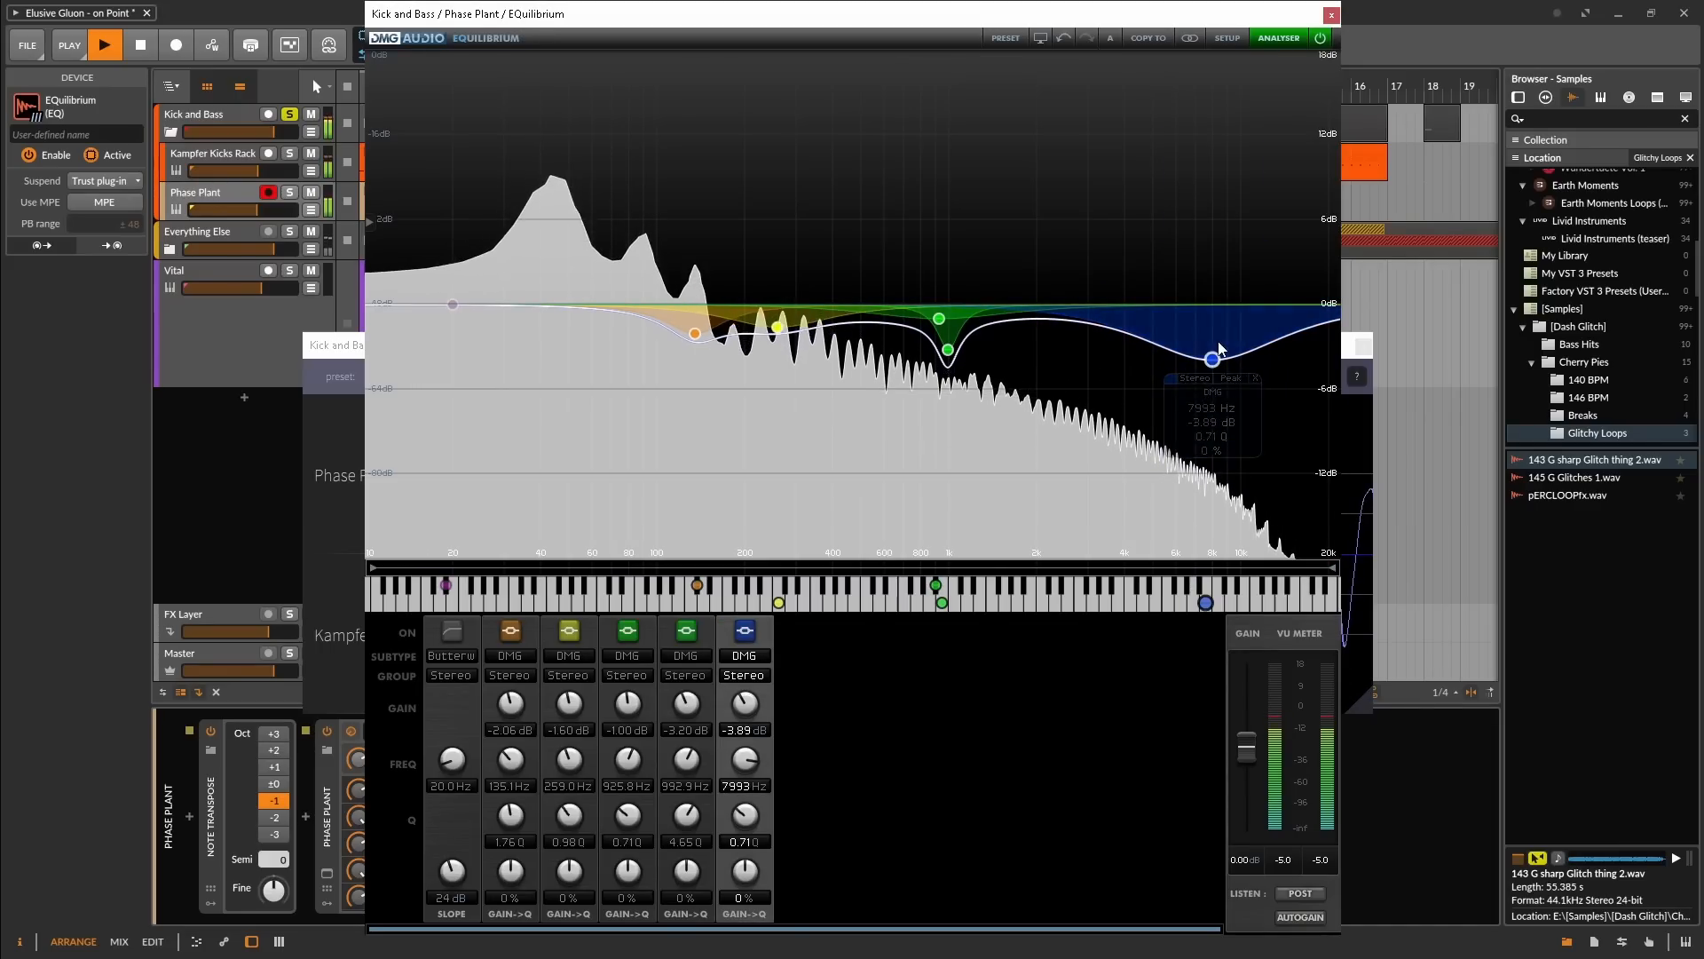
key("space")
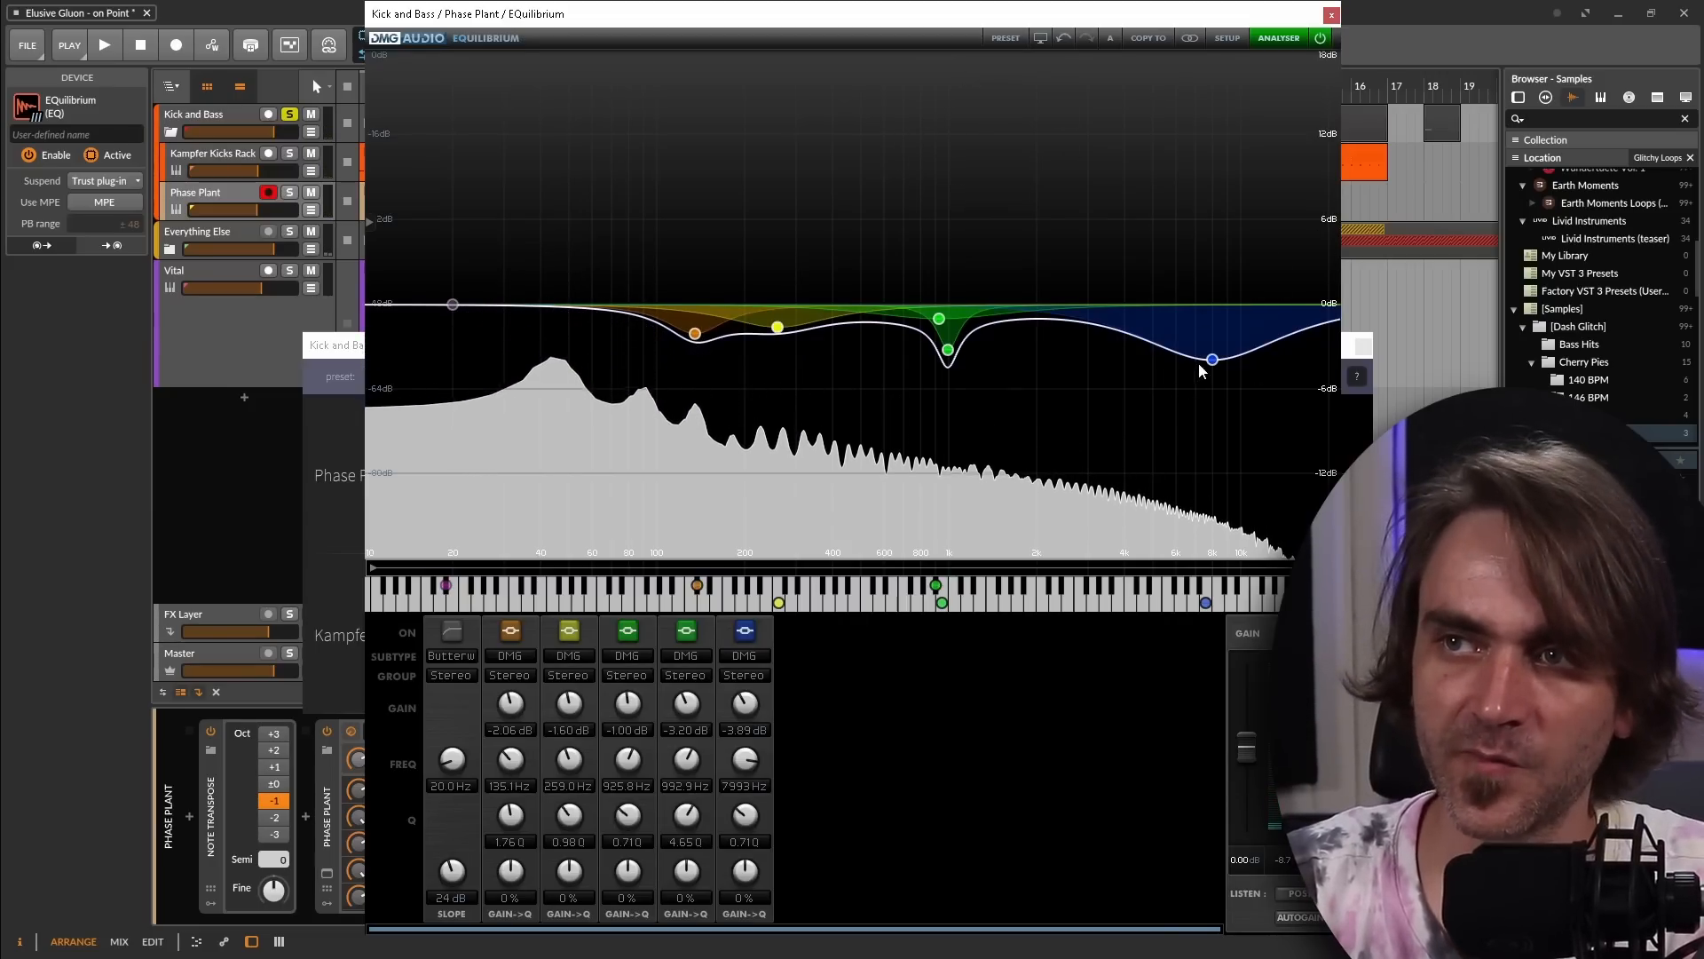
mouse_move(1217, 361)
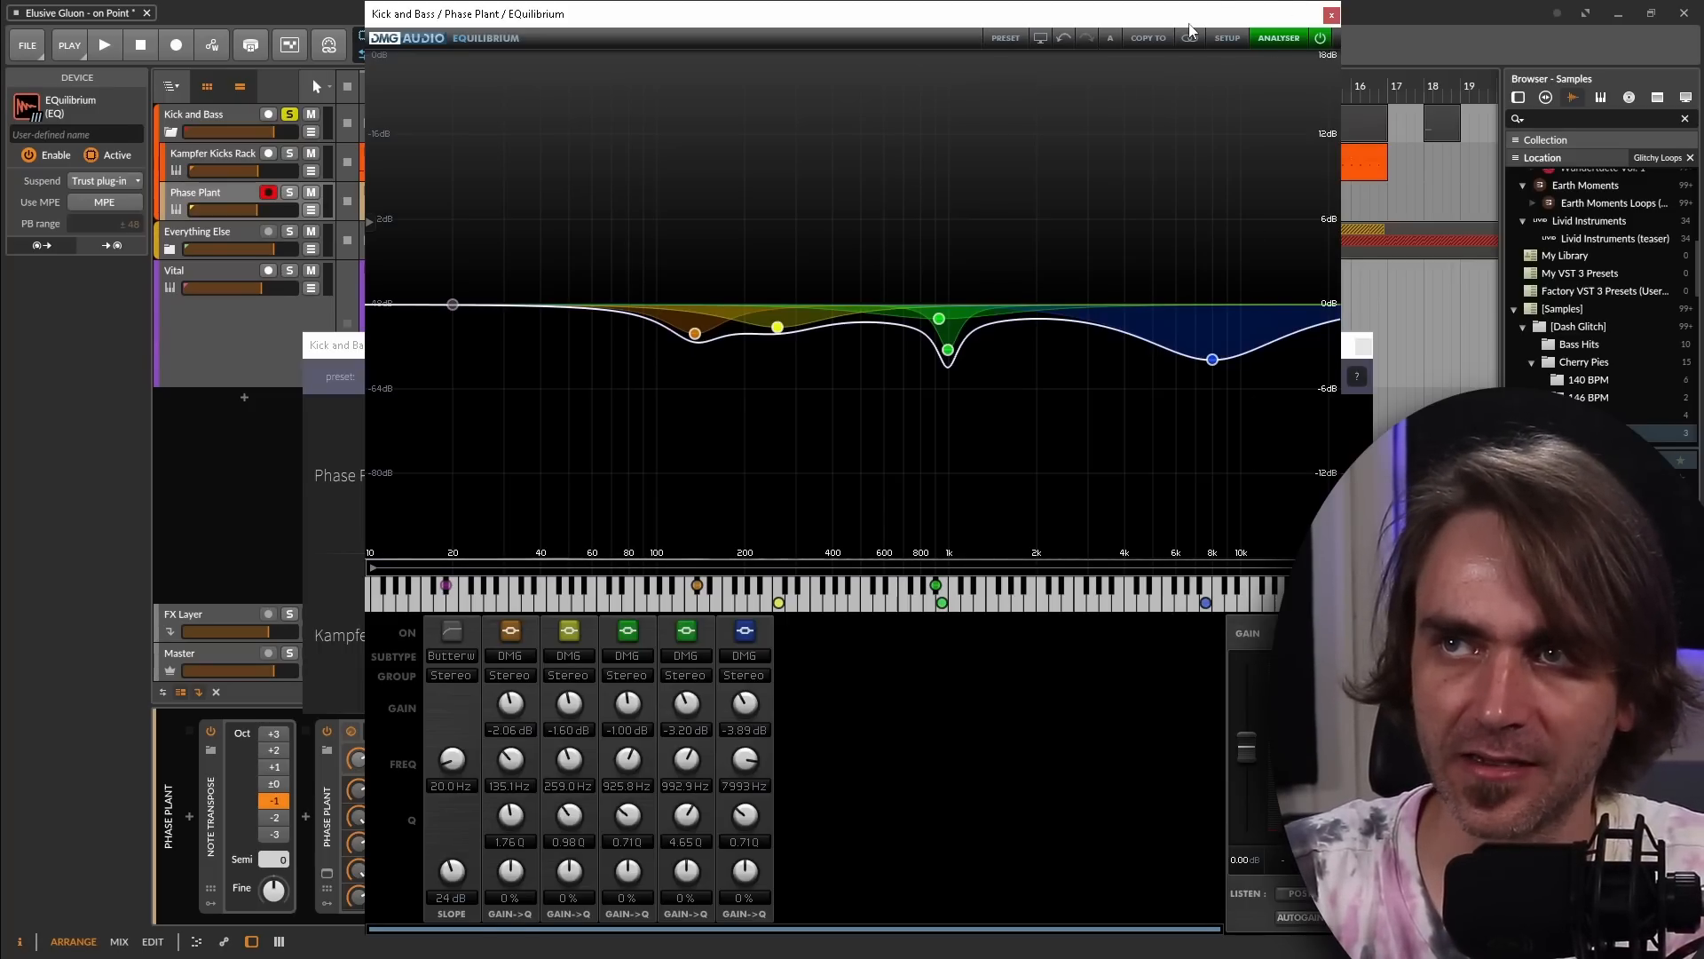
key("space")
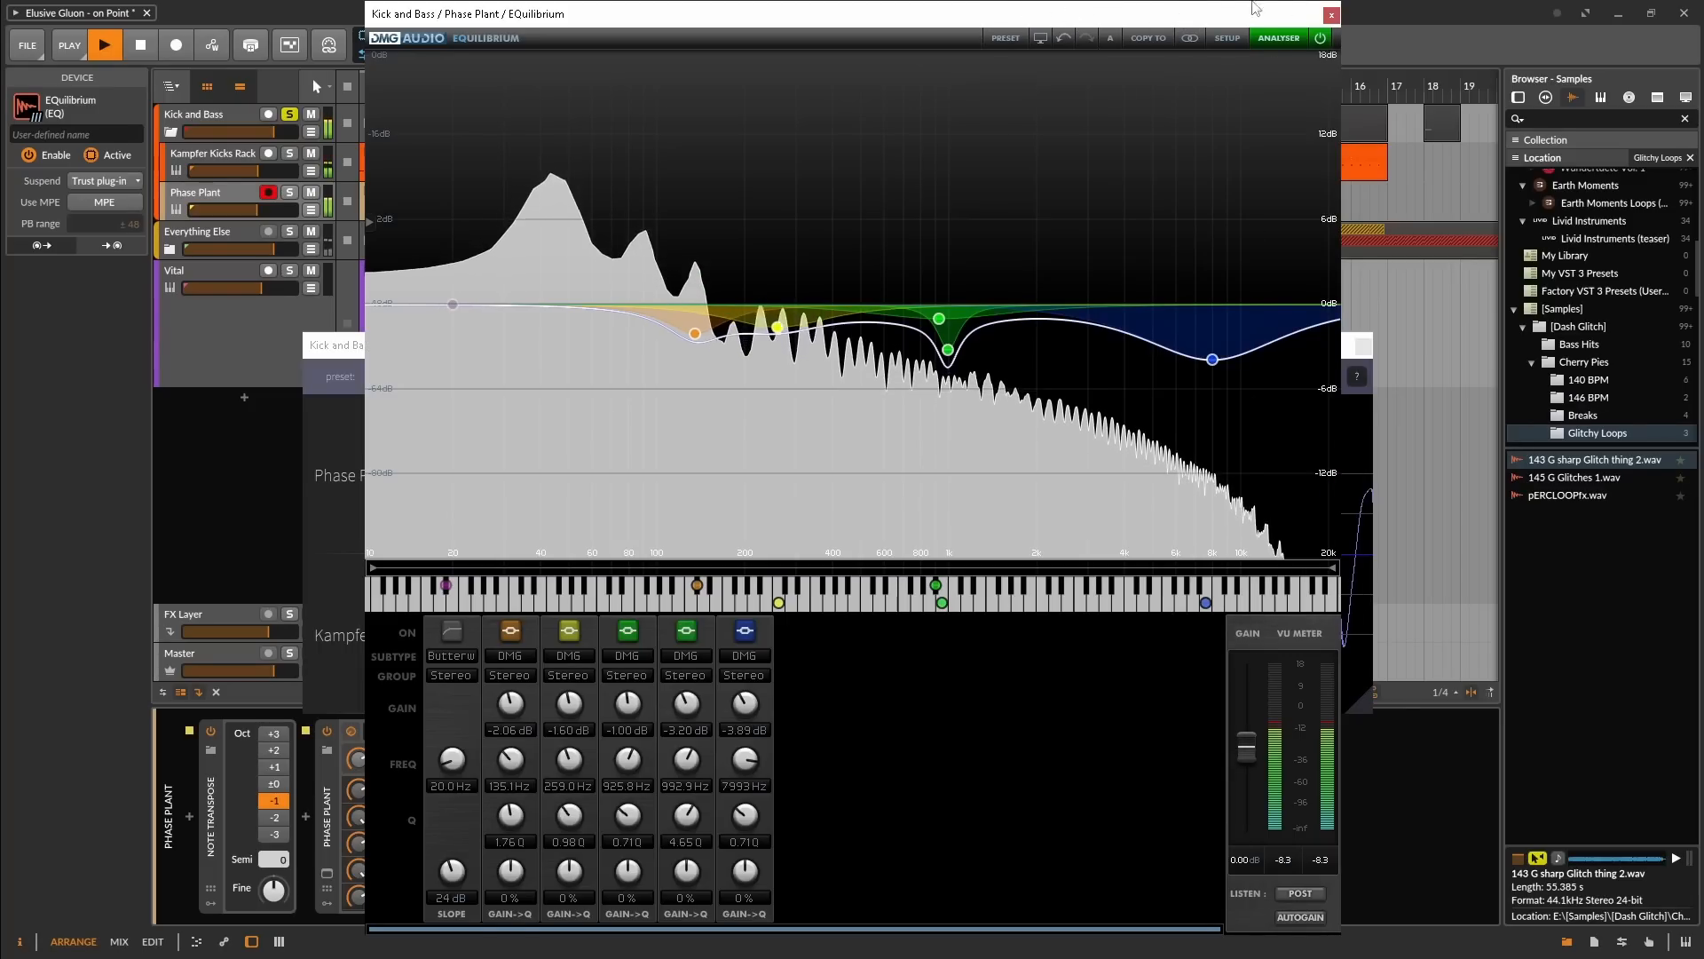
left_click(1332, 14)
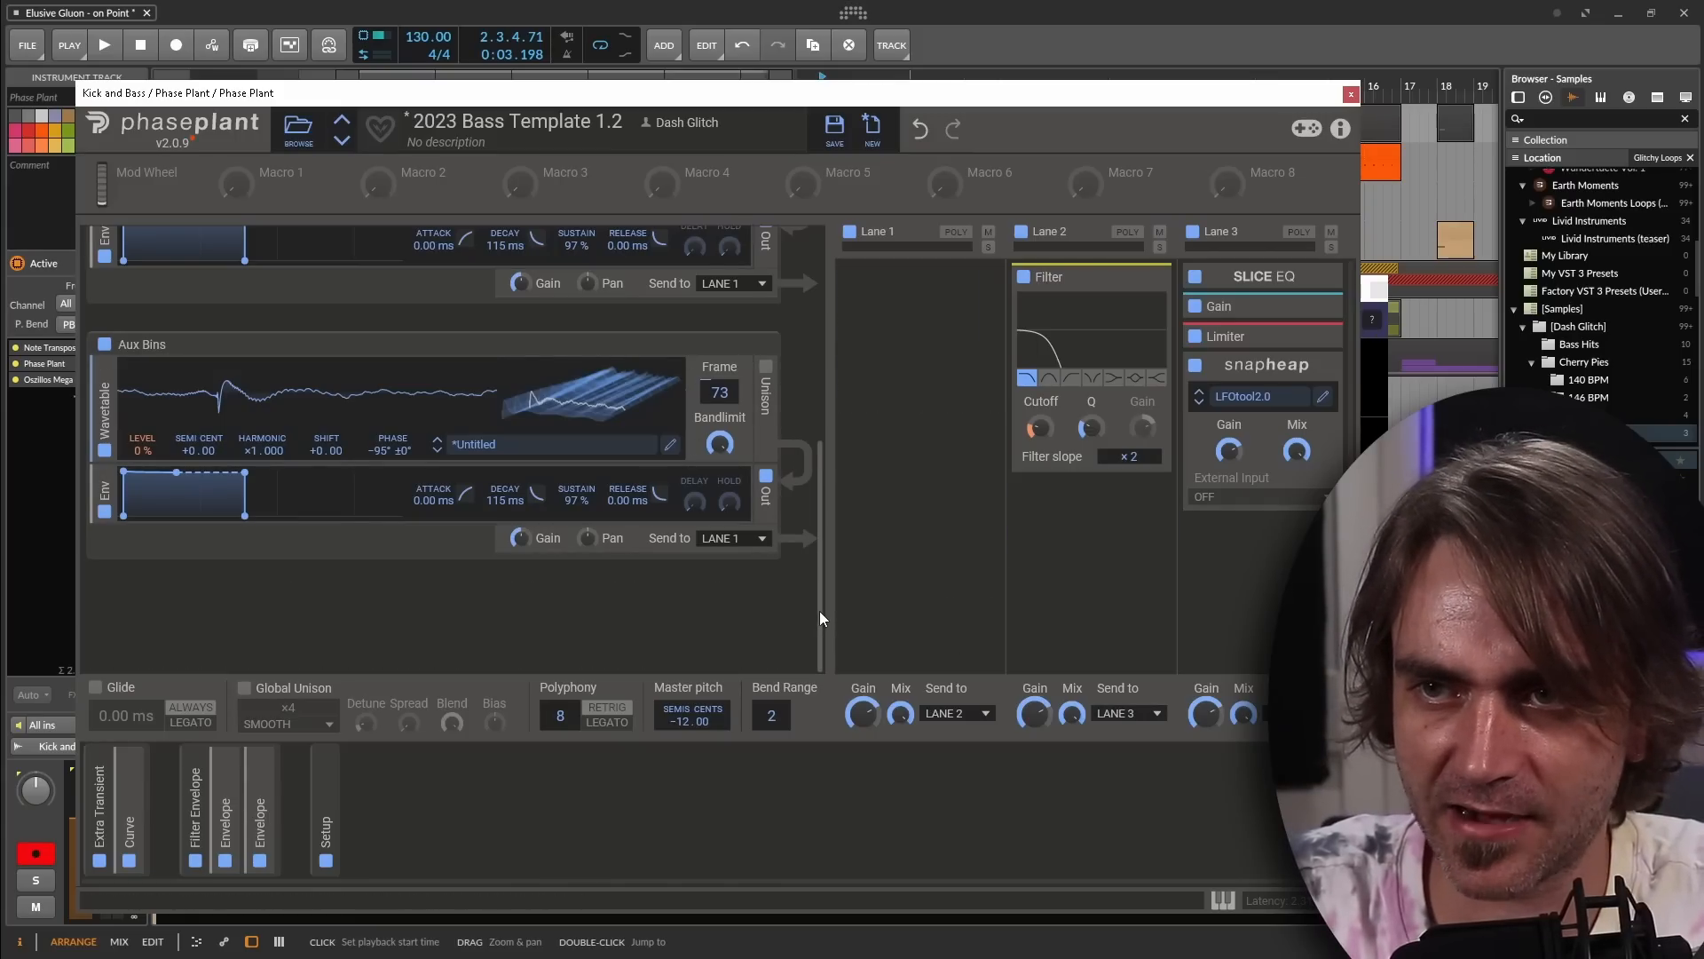
Route the Sub and Low Mids groups of the 2023 Bass Template 1.2 patch to Lane 2
left_click_drag(819, 611, 819, 284)
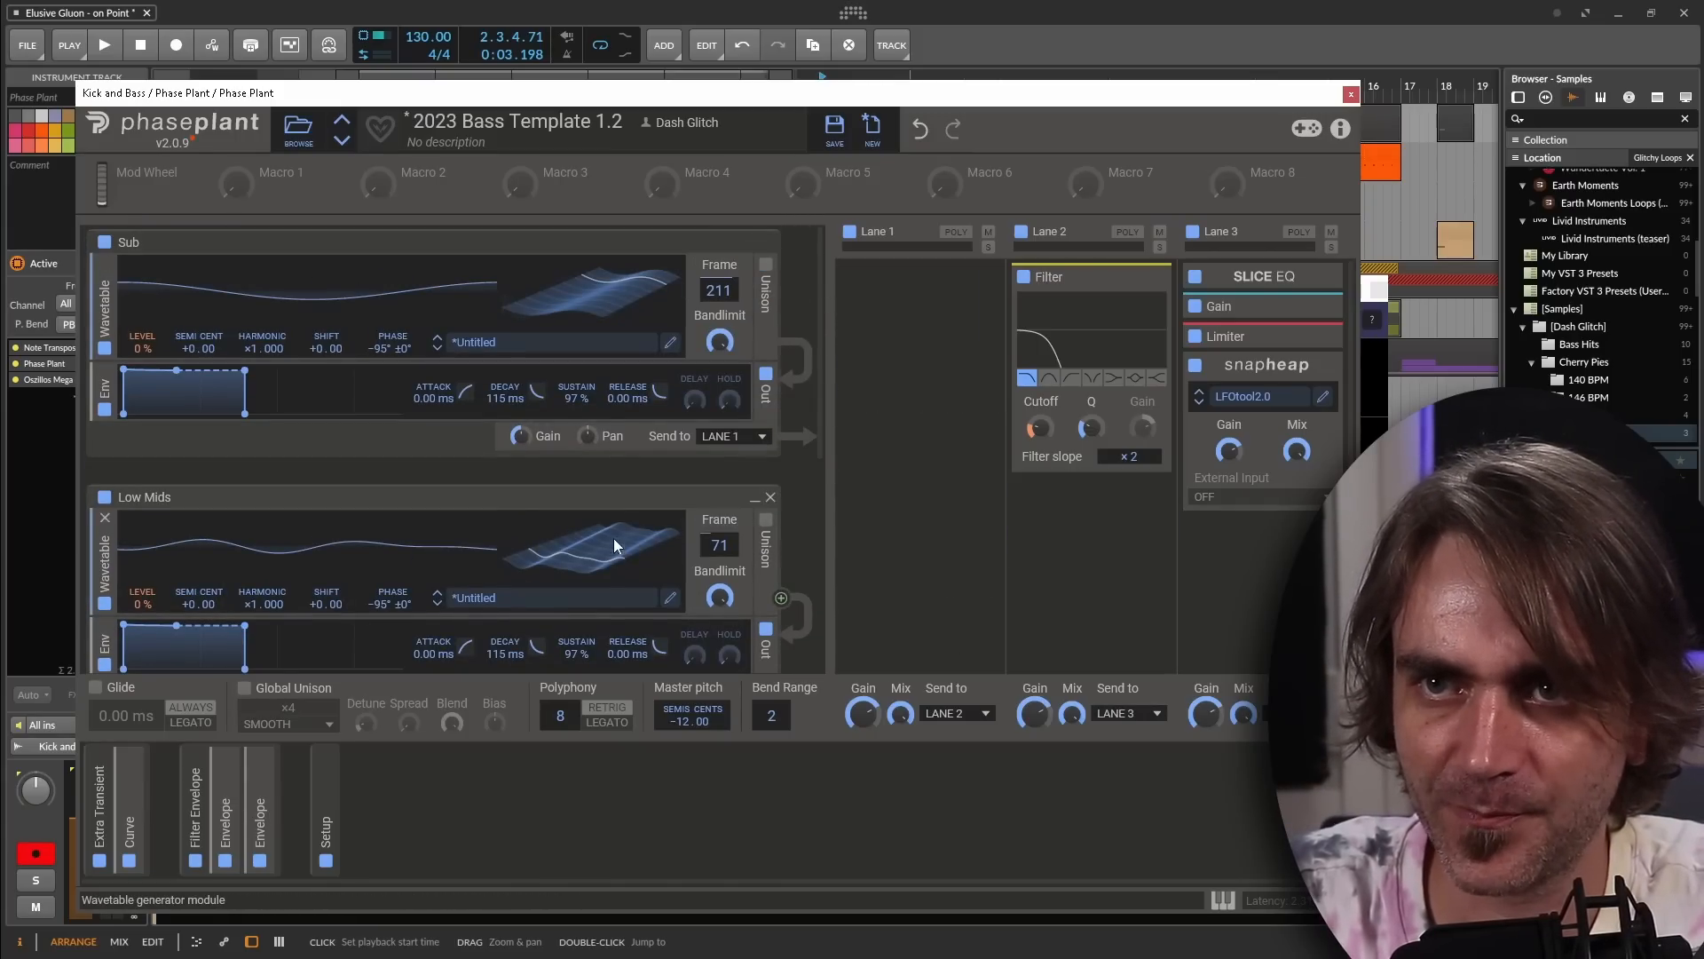
left_click(726, 436)
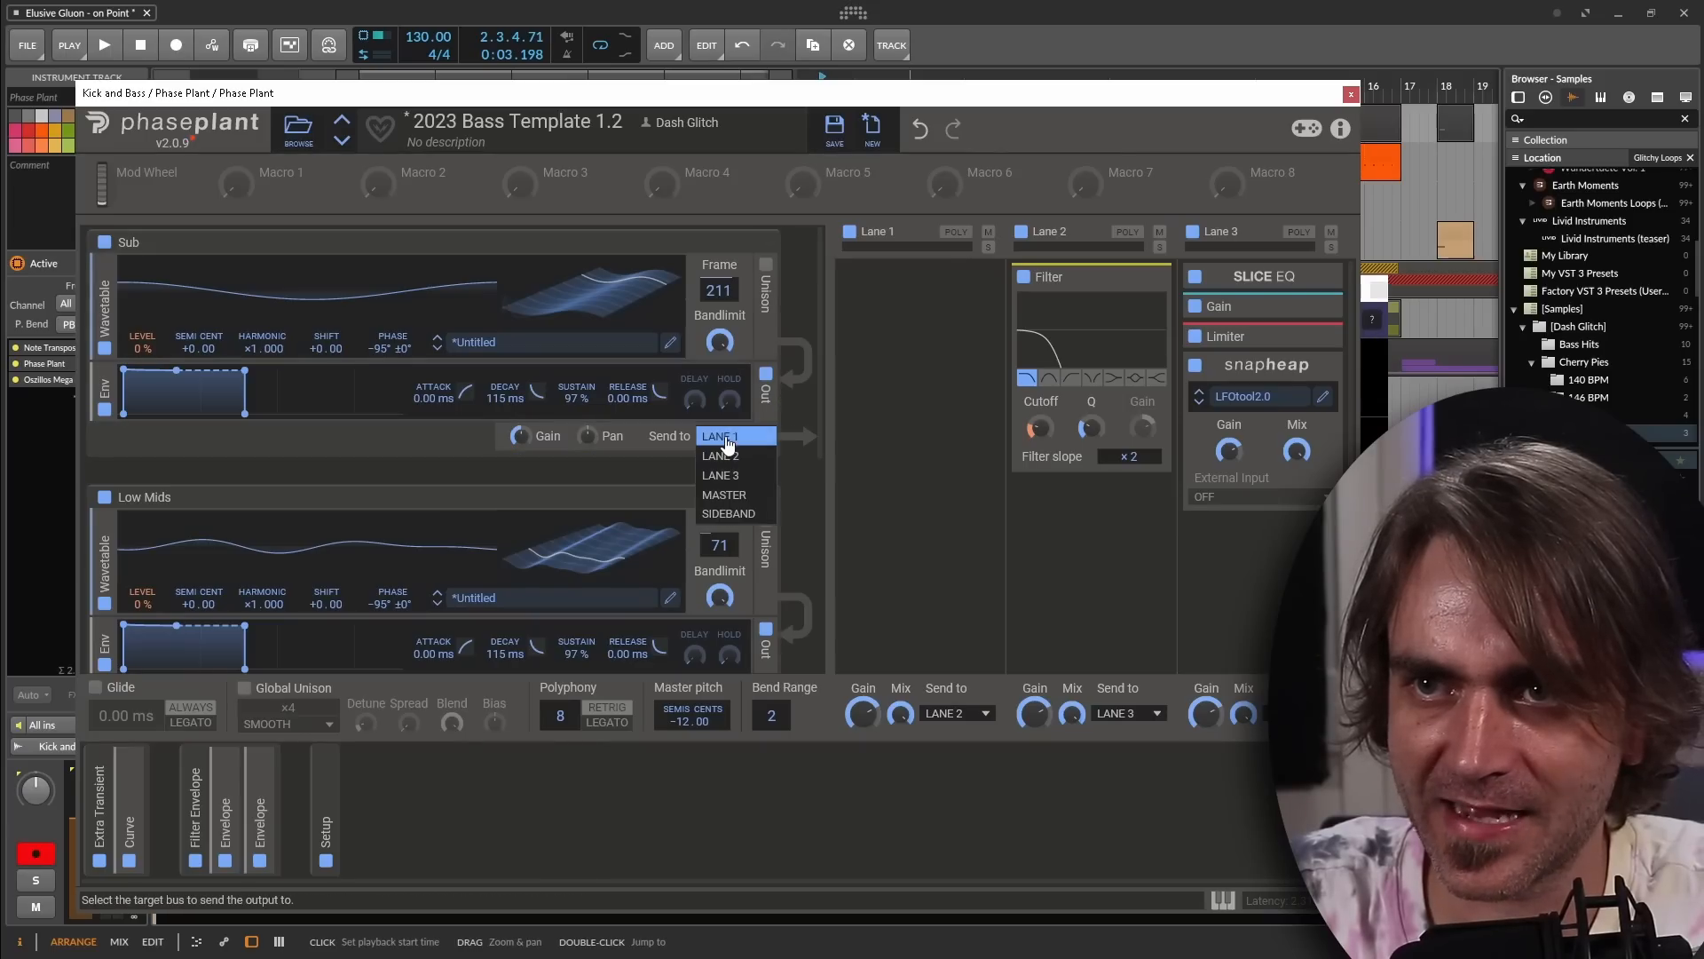
left_click(721, 456)
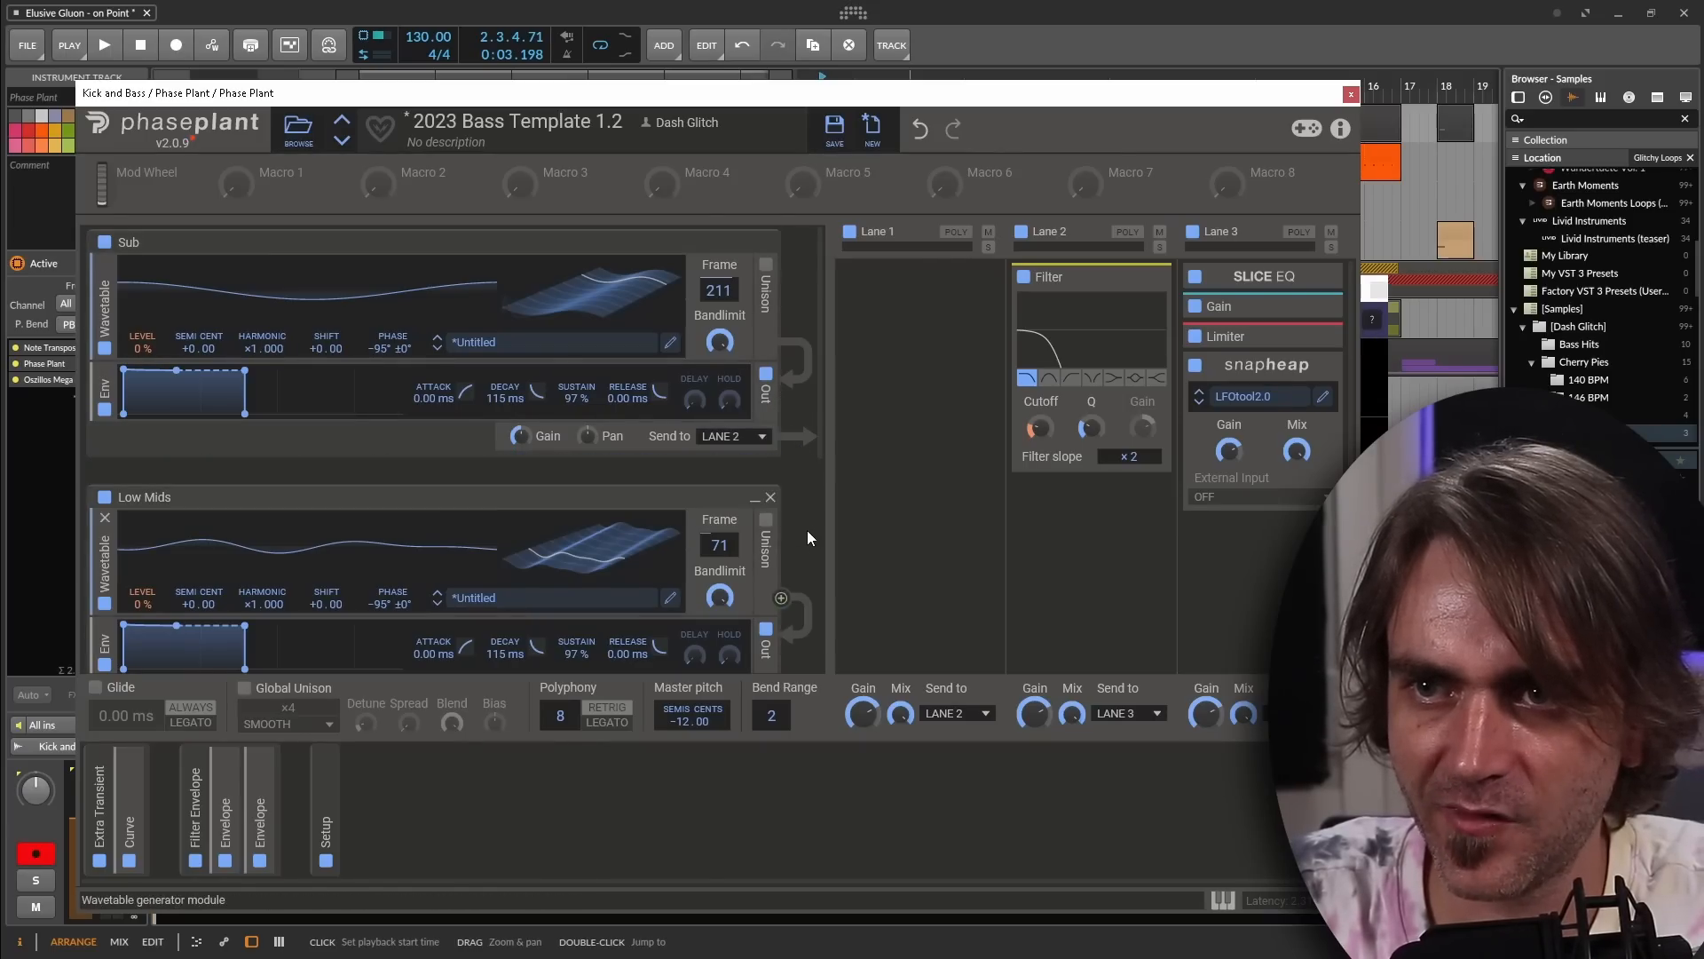
scroll(807, 537, "down", 2)
left_click(728, 591)
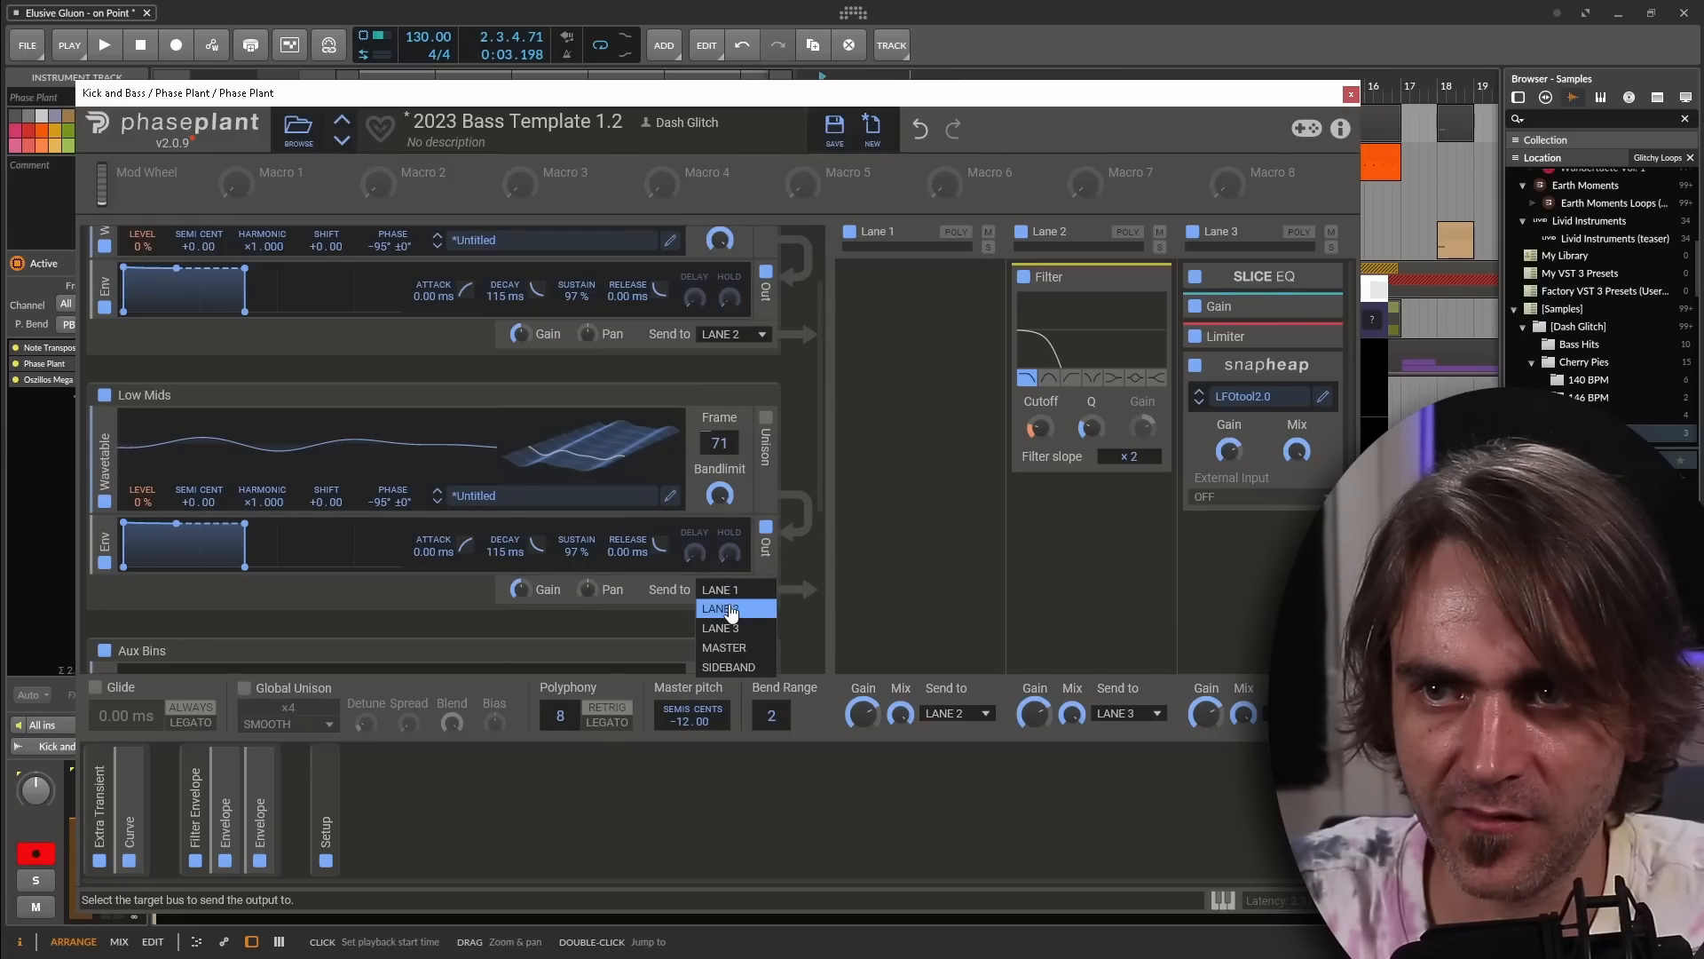
left_click(730, 609)
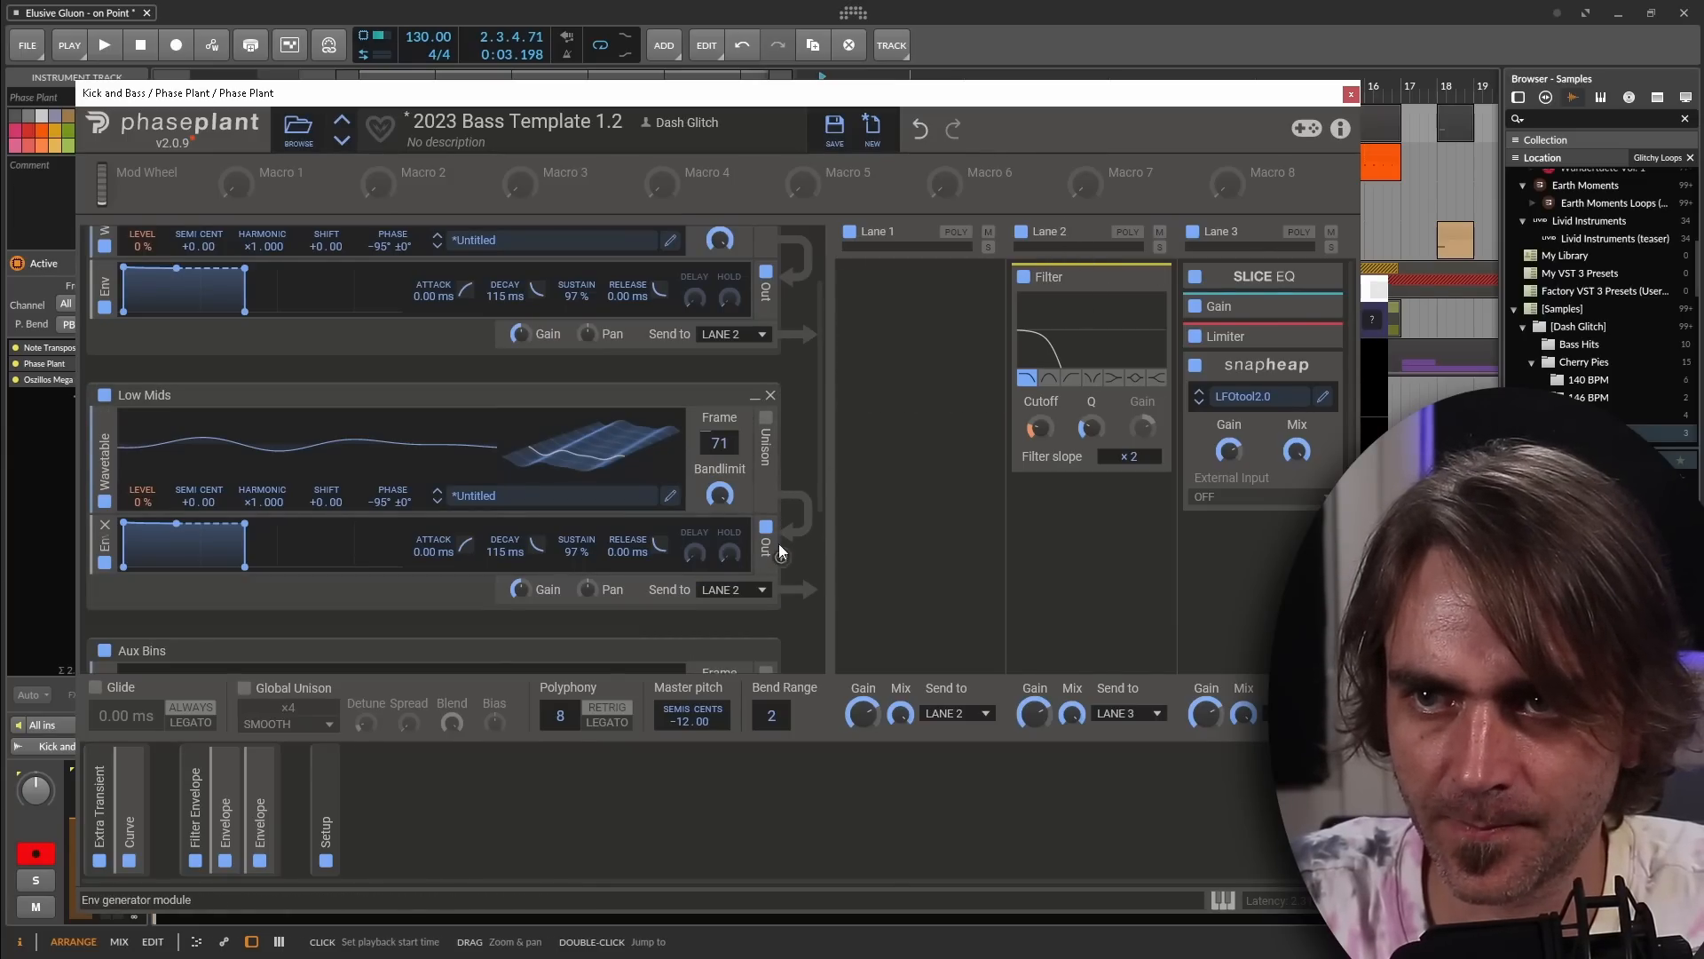
Add a Haas effect to Lane 1, followed by a Transient Shaper beneath it
scroll(799, 533, "down", 3)
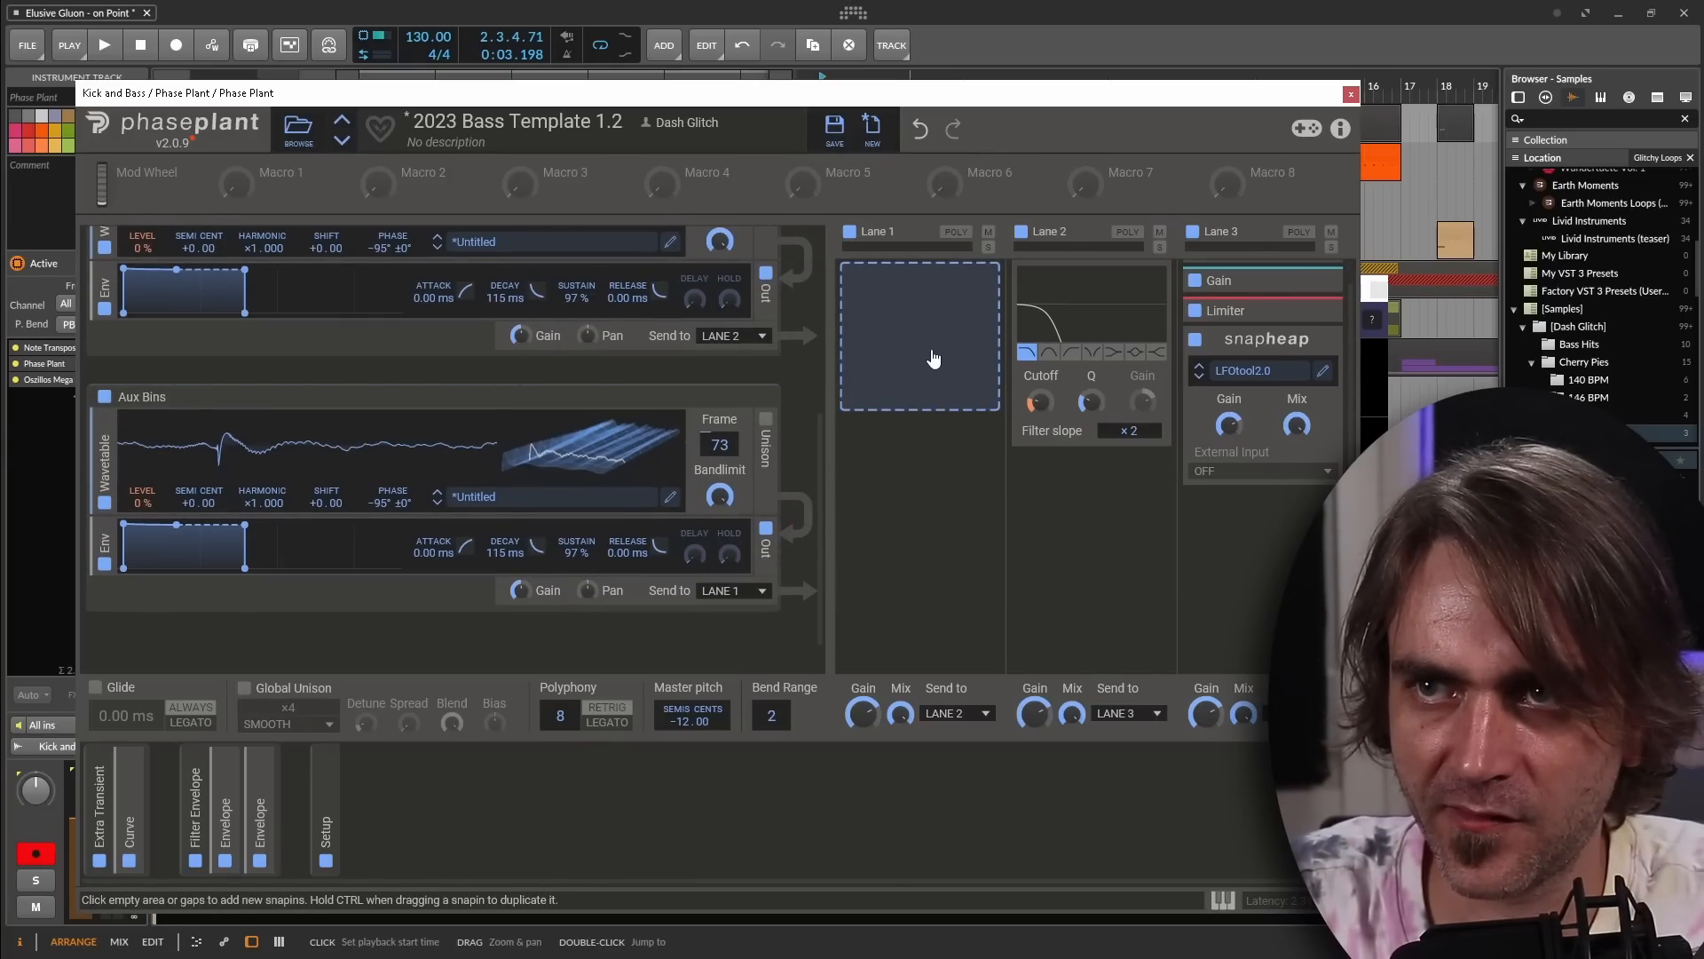
scroll(927, 369, "up", 1)
left_click(907, 341)
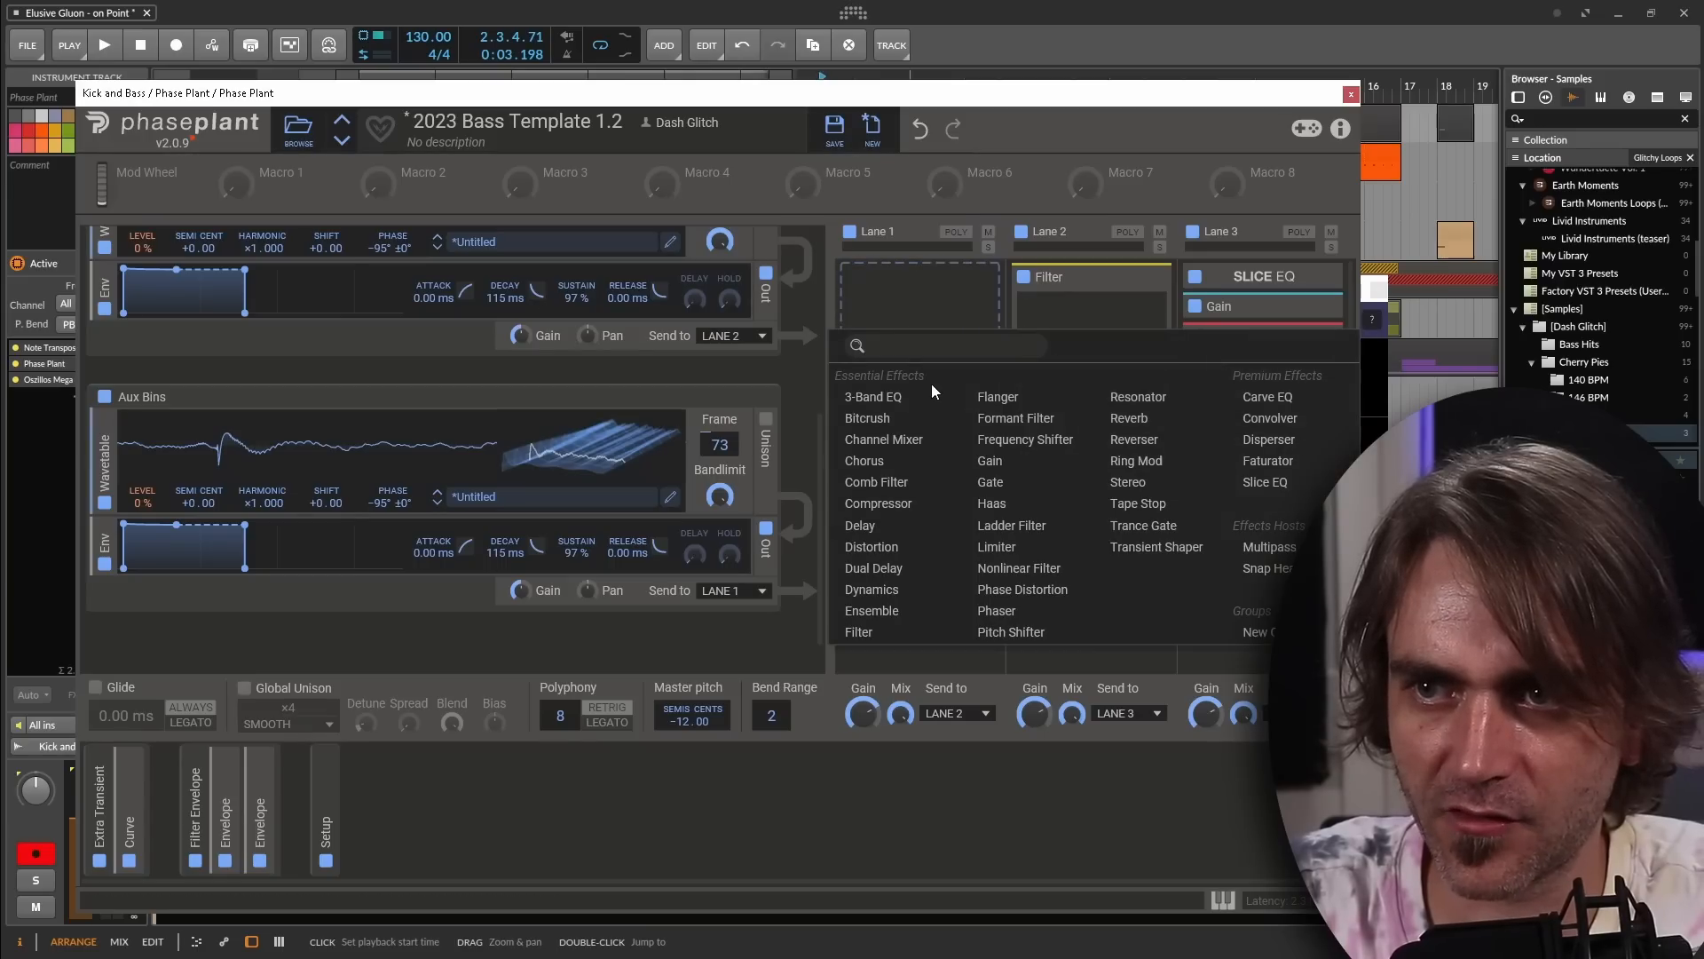
left_click(1000, 512)
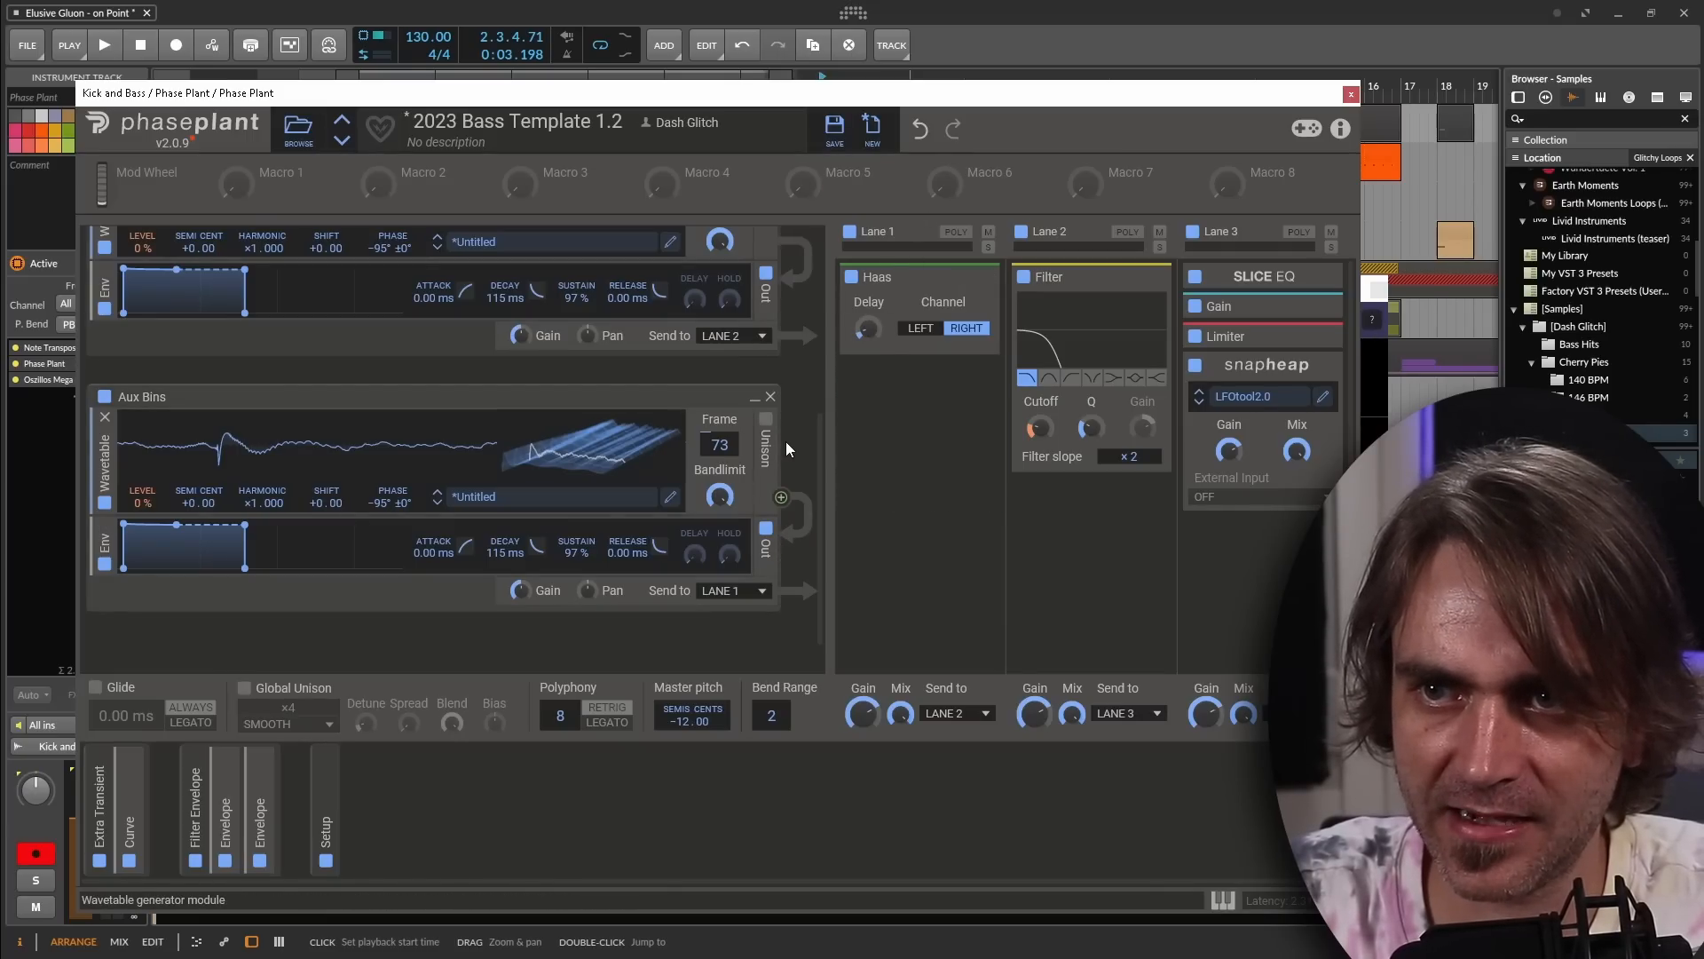
scroll(804, 487, "up", 1)
scroll(804, 486, "up", 6)
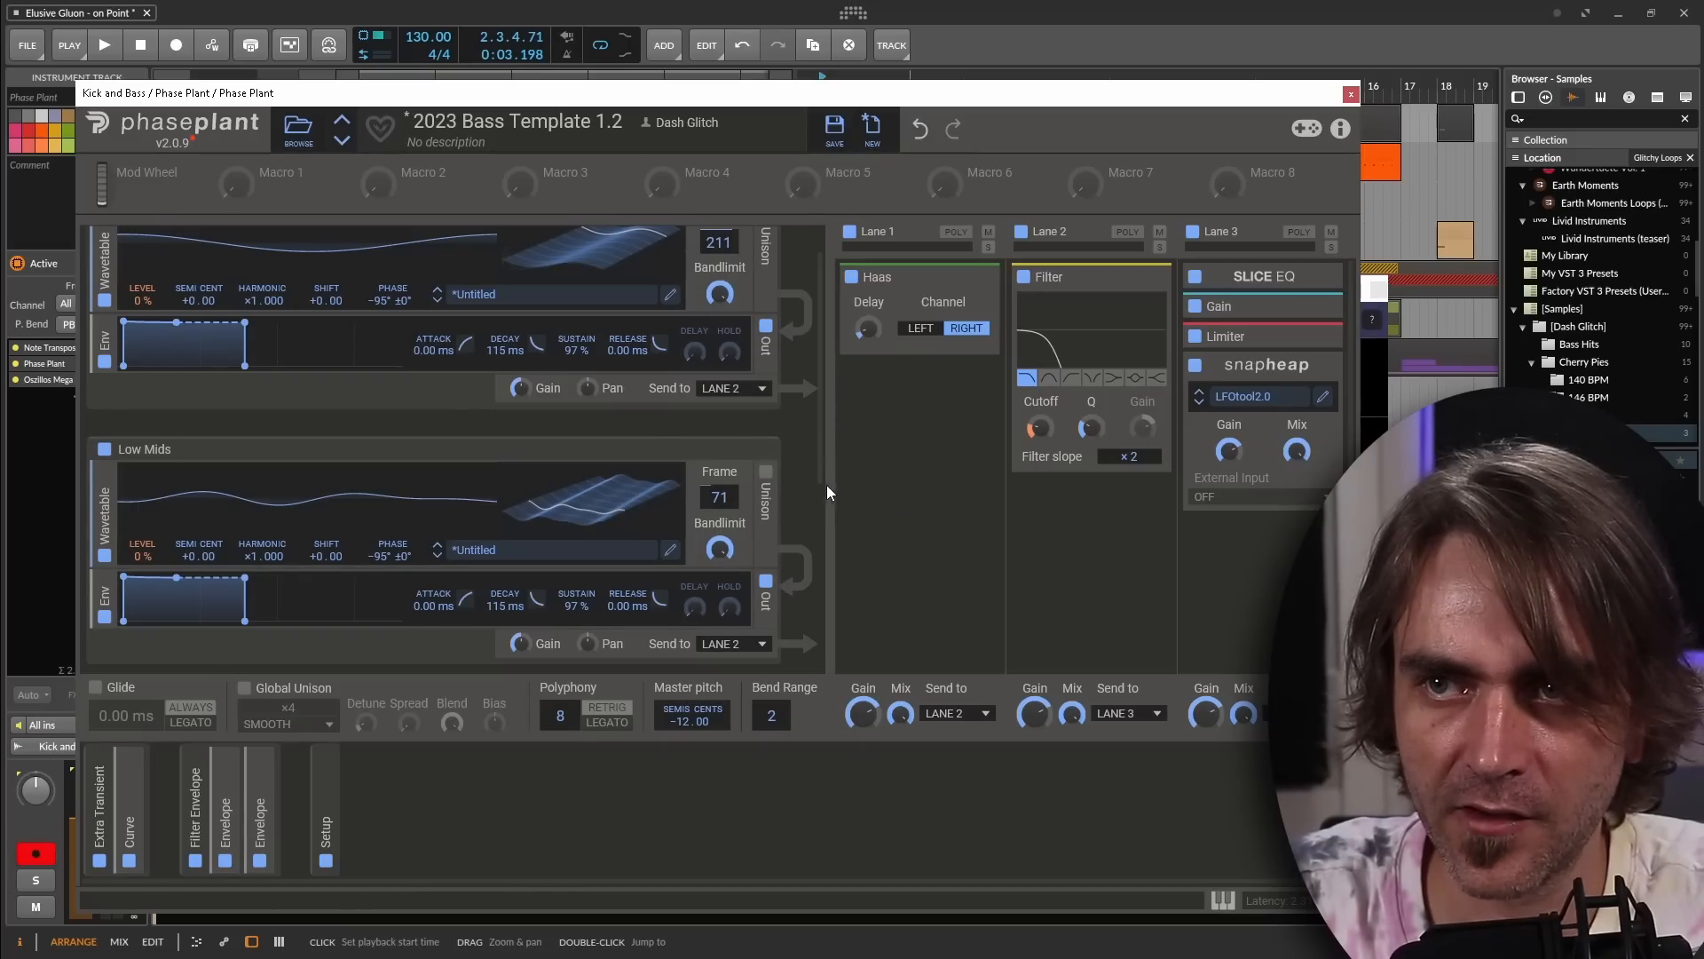
scroll(804, 480, "down", 5)
left_click(885, 409)
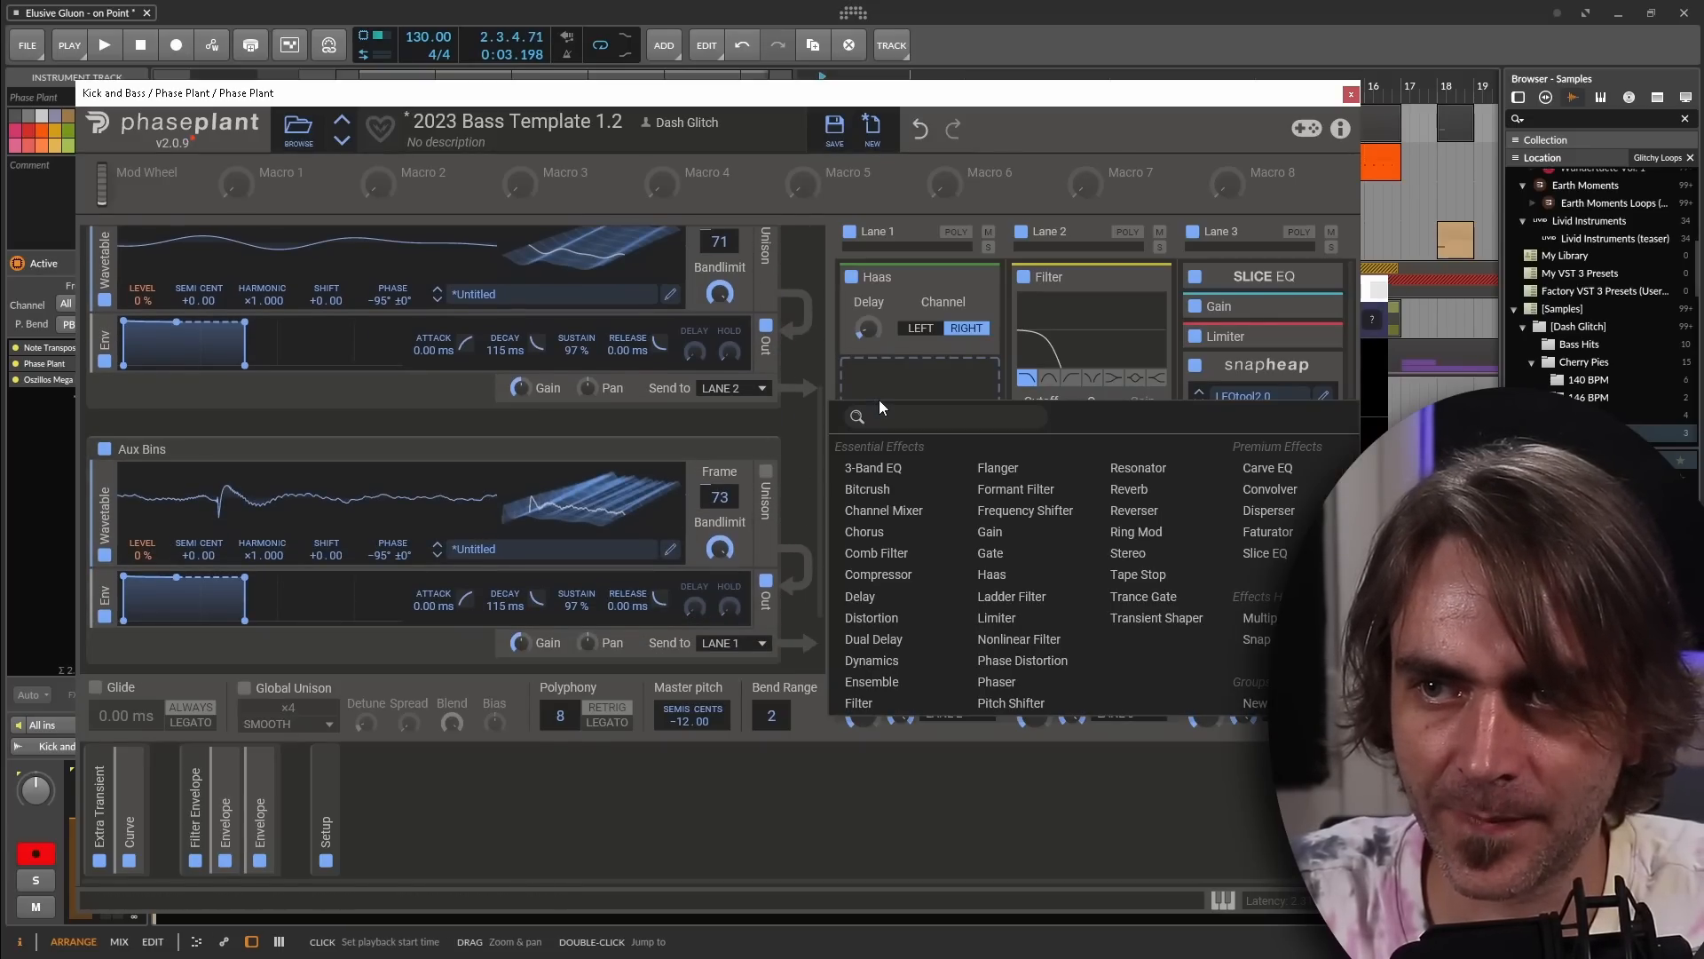
left_click(1157, 620)
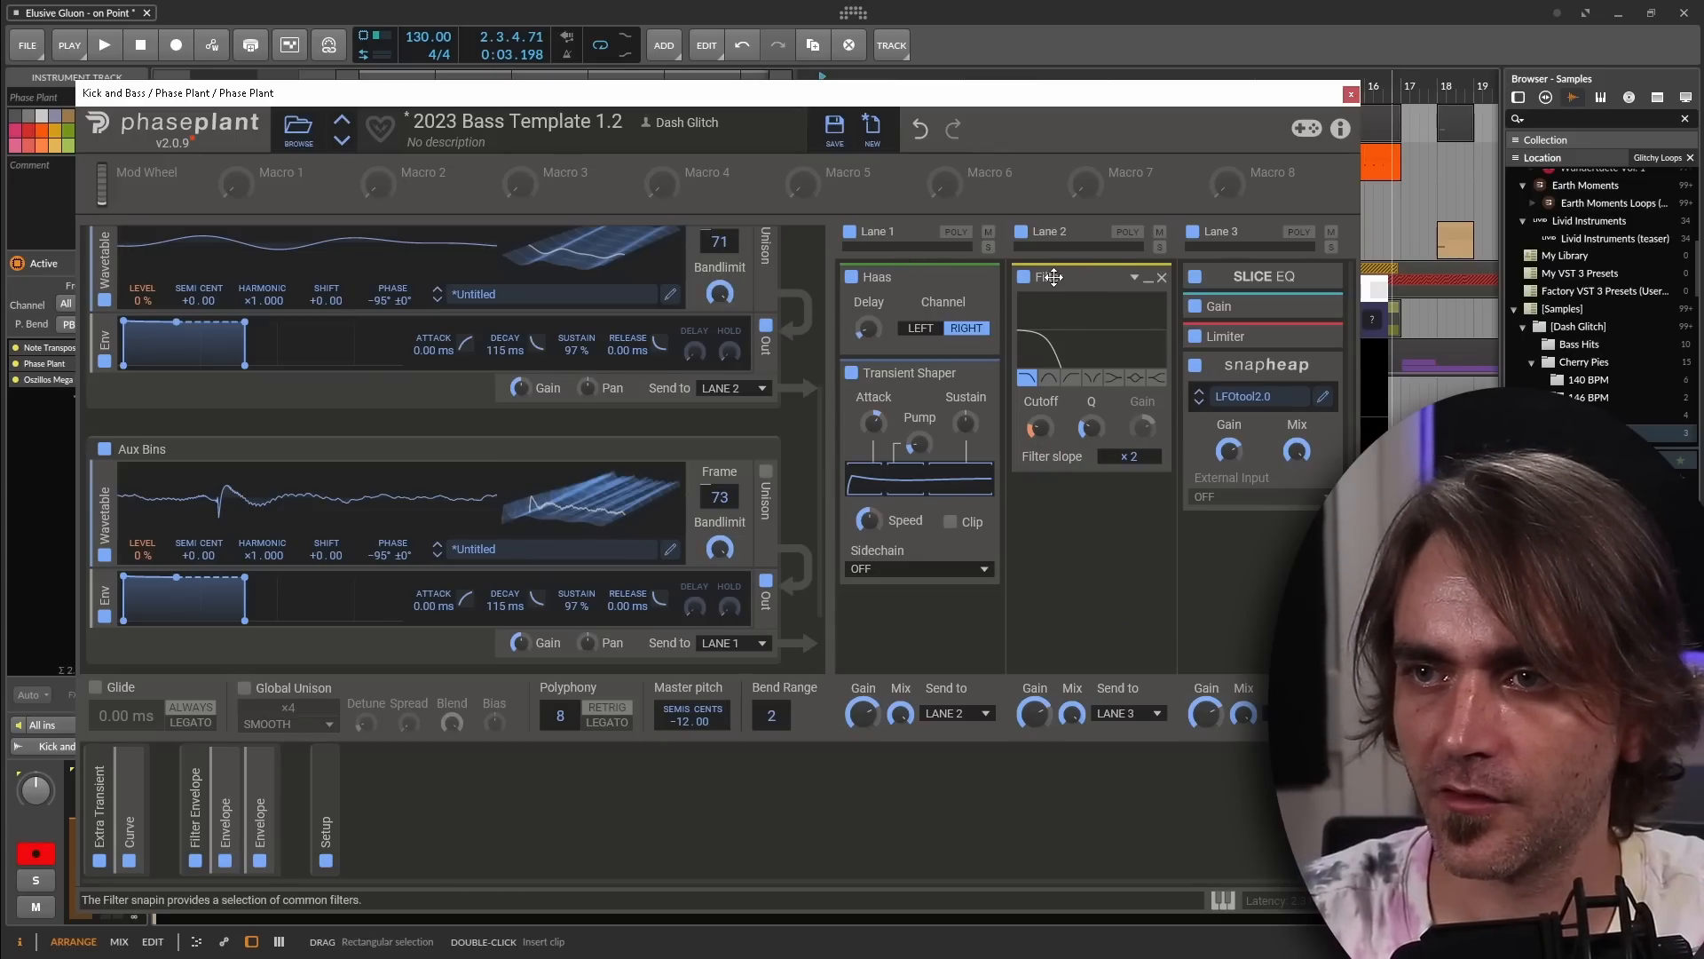
Move the Filter from Lane 2 to the start of Lane 3, collapse it, and send Lane 1's output to Lane 3
left_click_drag(1050, 275, 1238, 281)
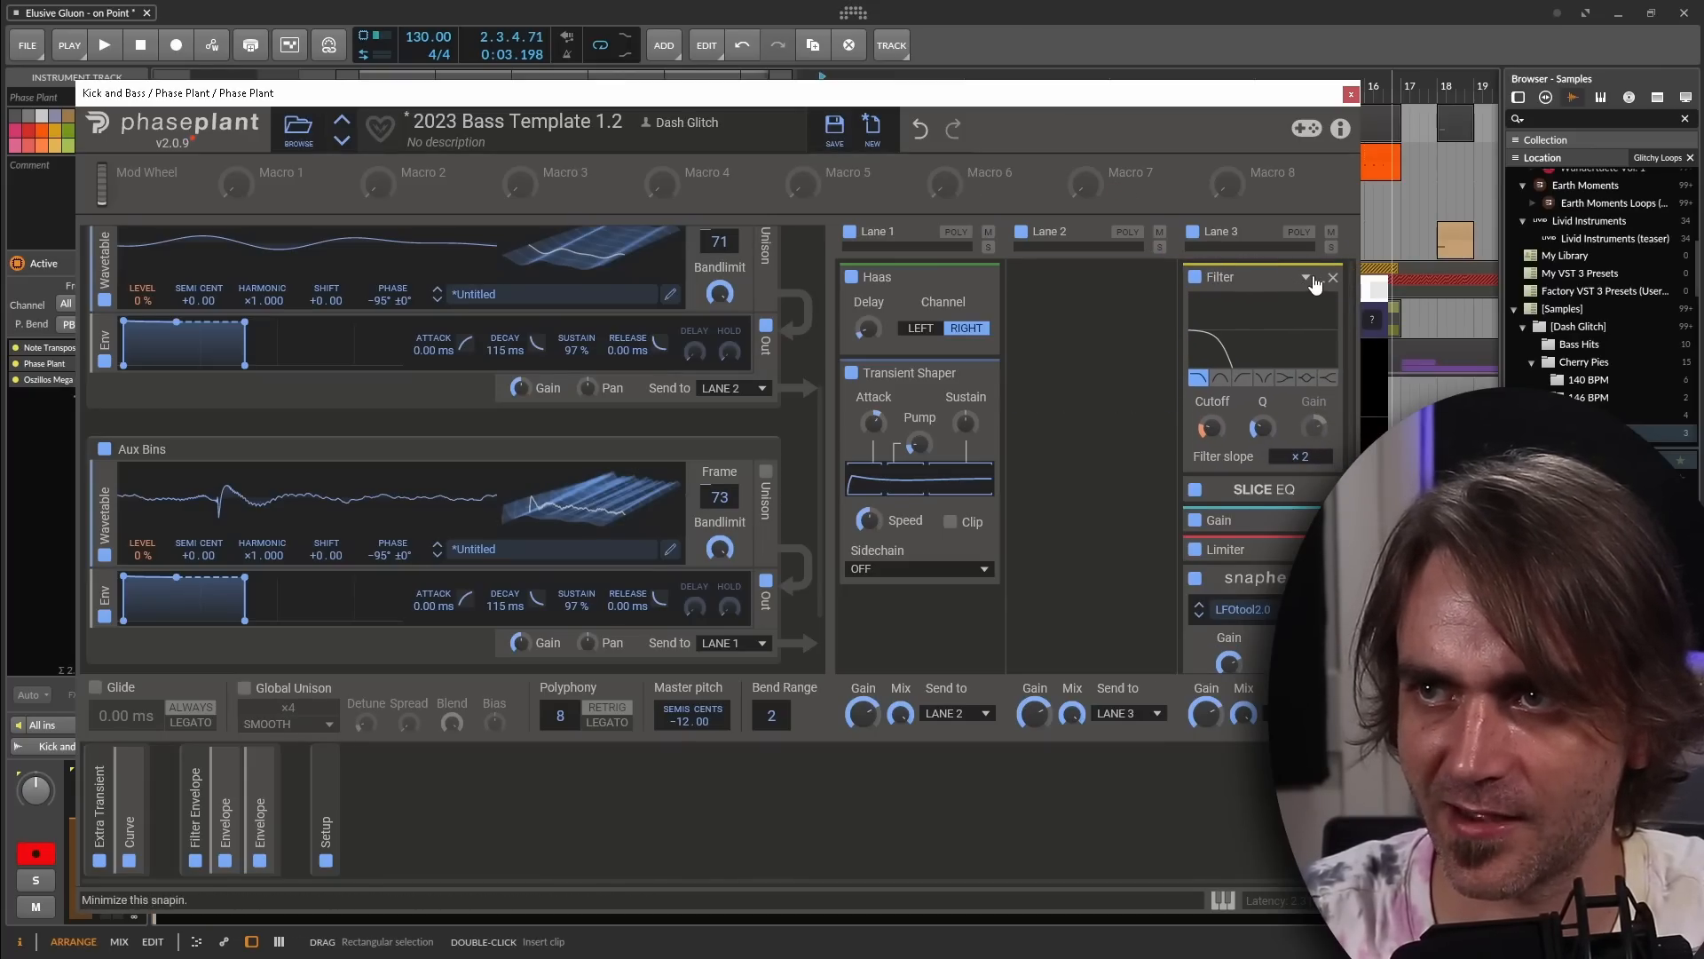
left_click(1320, 287)
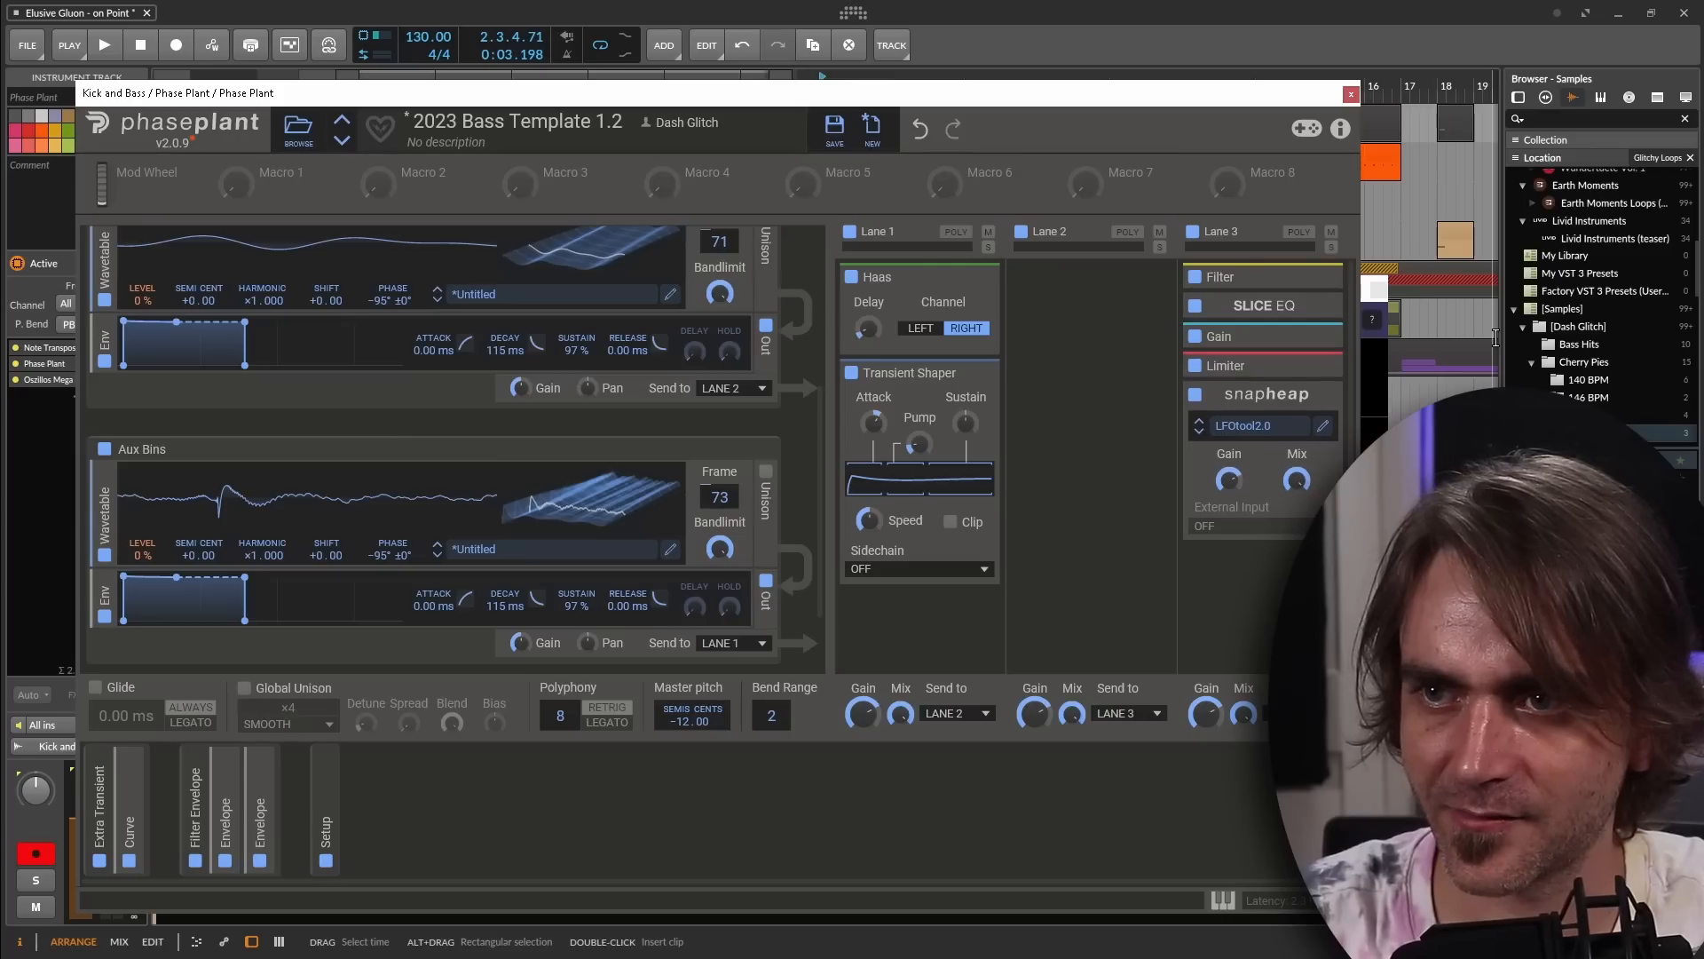
left_click(970, 716)
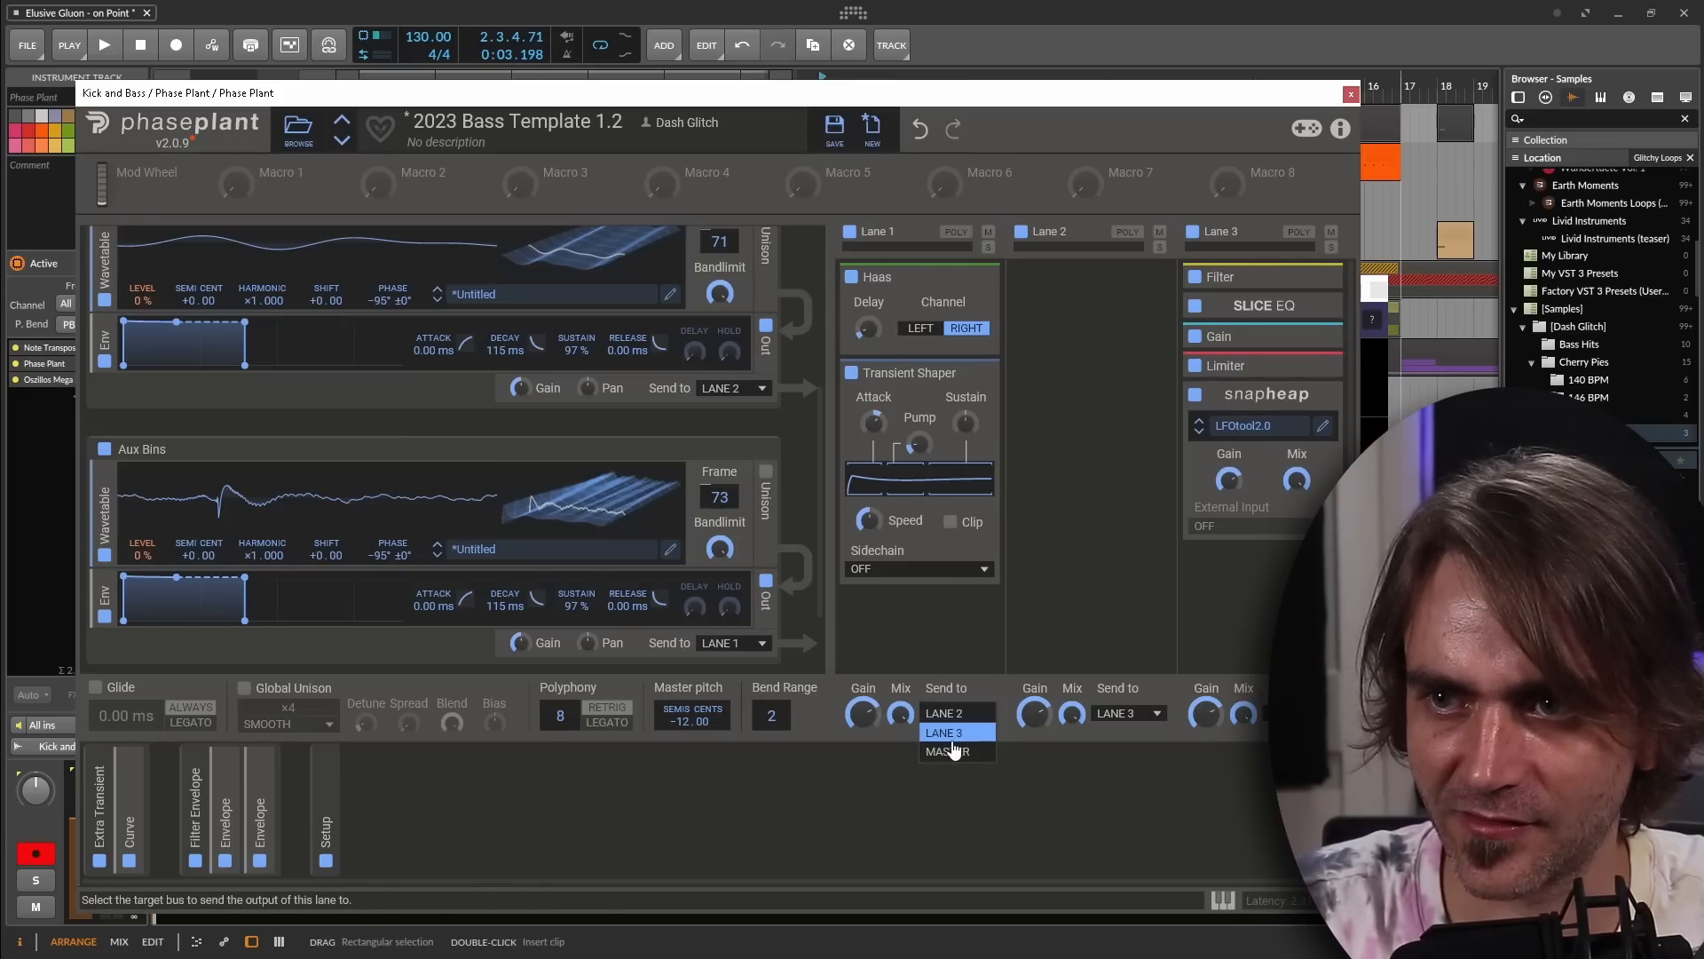
left_click(952, 733)
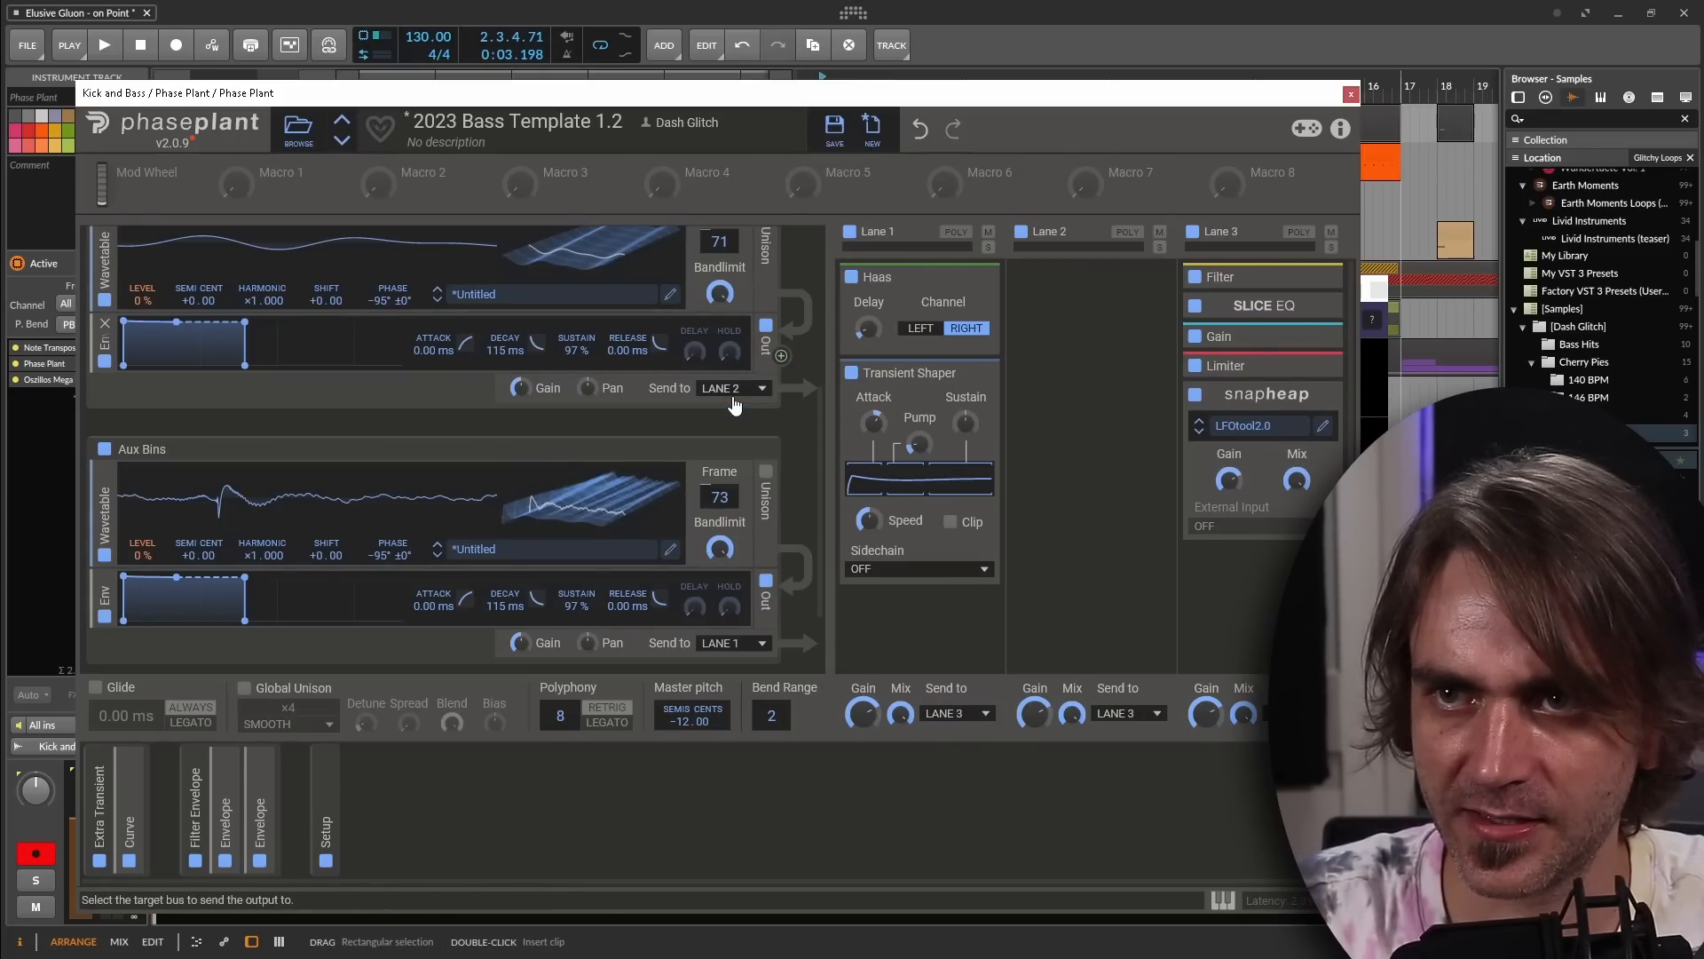
Route the Sub group's output to Lane 3
scroll(809, 434, "up", 4)
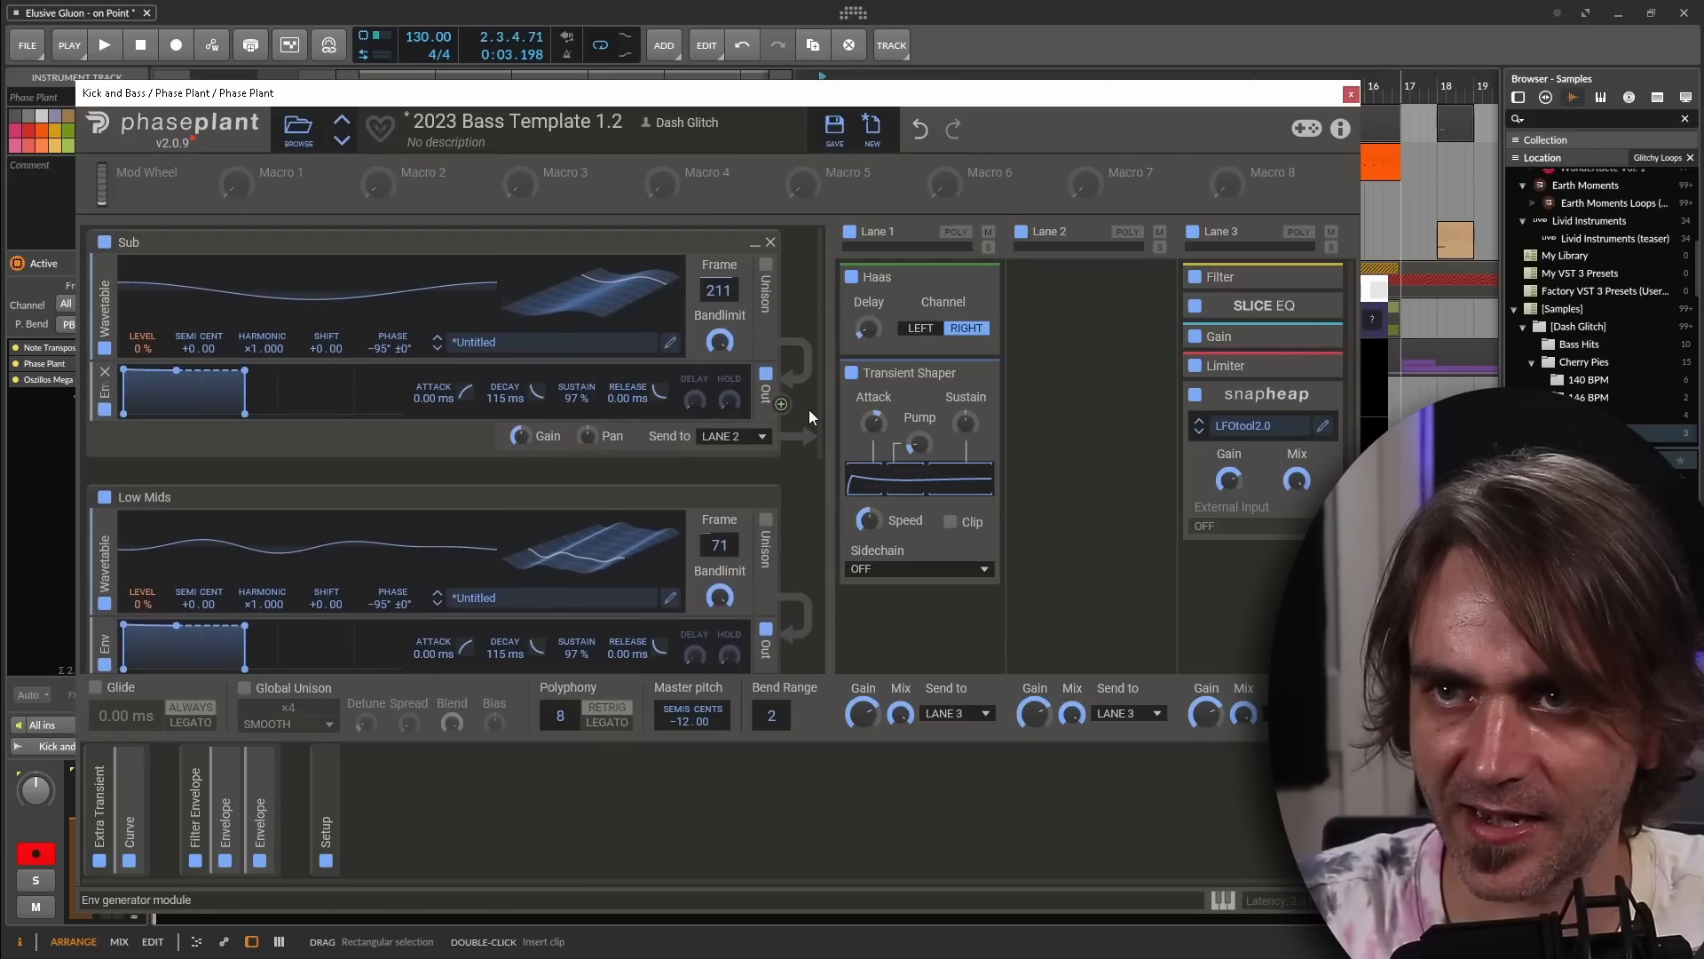
left_click(723, 436)
left_click(743, 475)
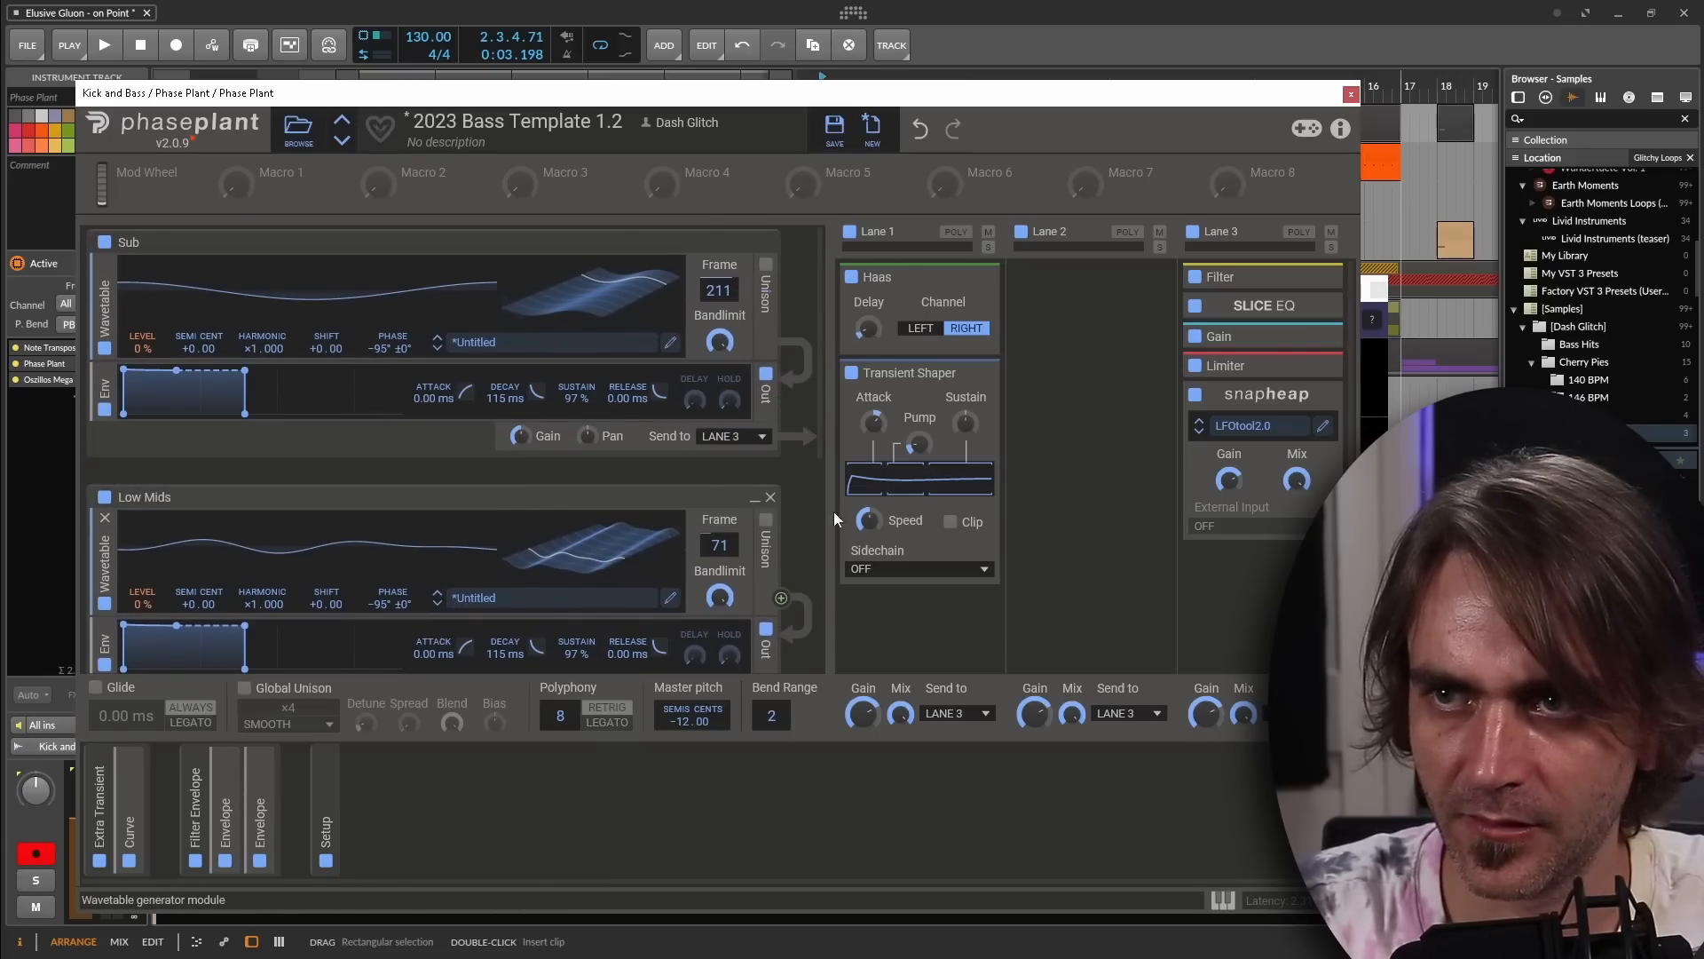
Add a Distortion effect to Lane 2 using the Saturate type with the DC filter off, and listen to it
left_click(1111, 336)
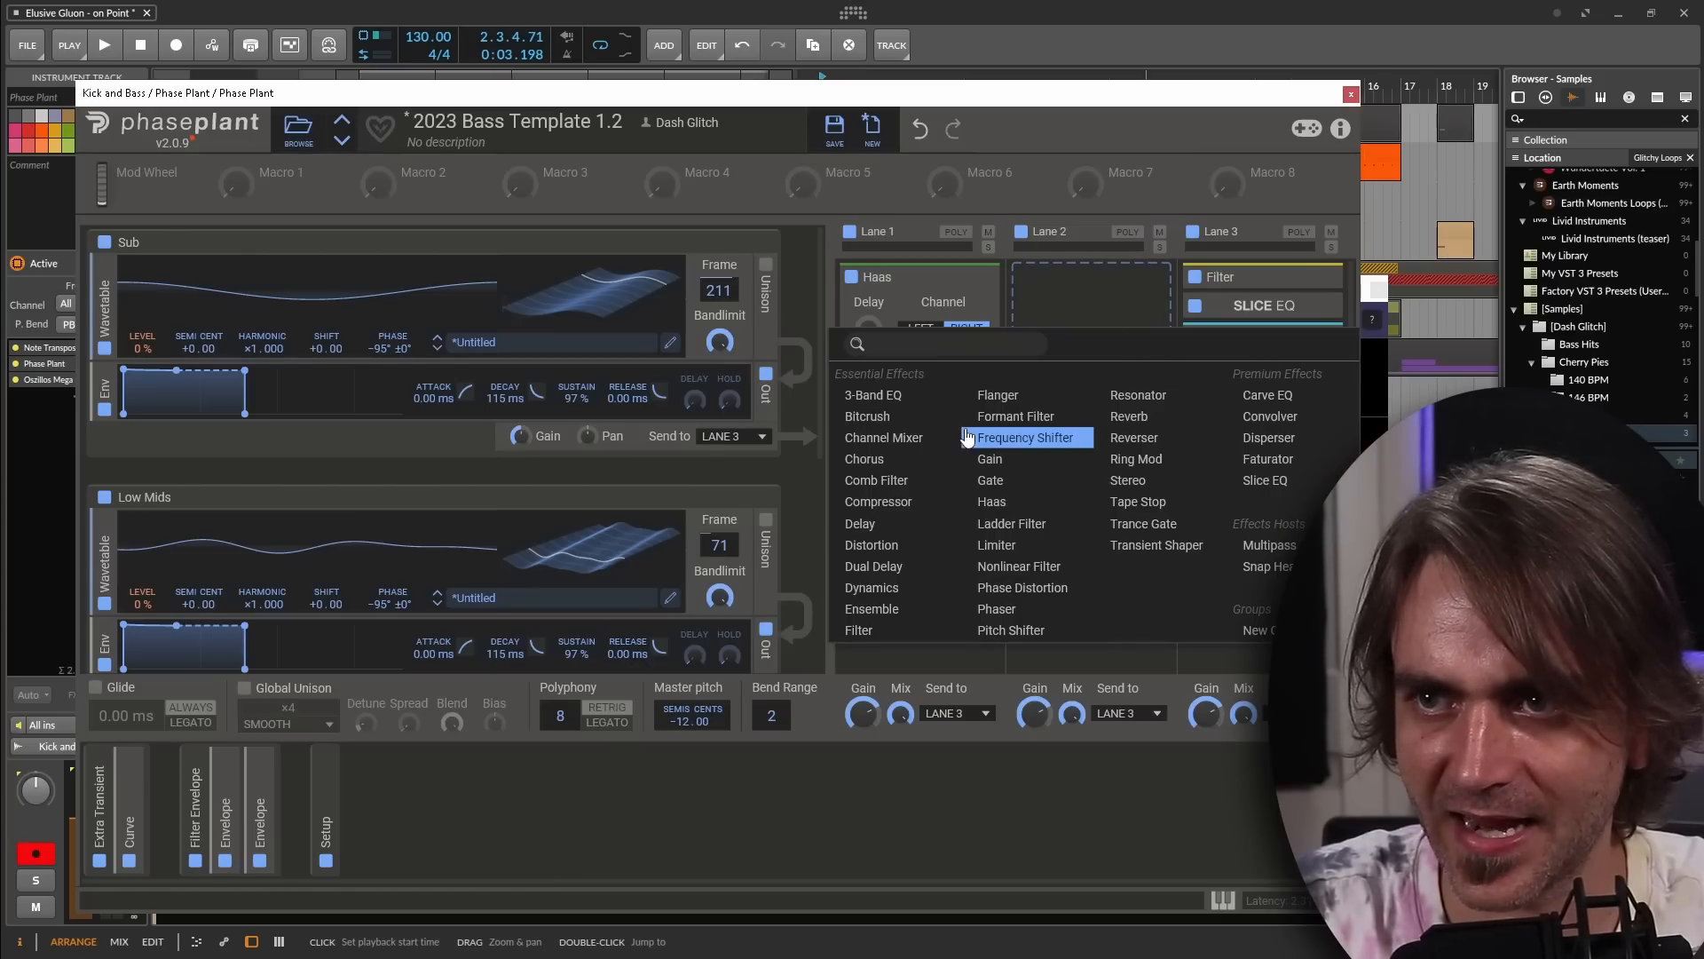
left_click(886, 545)
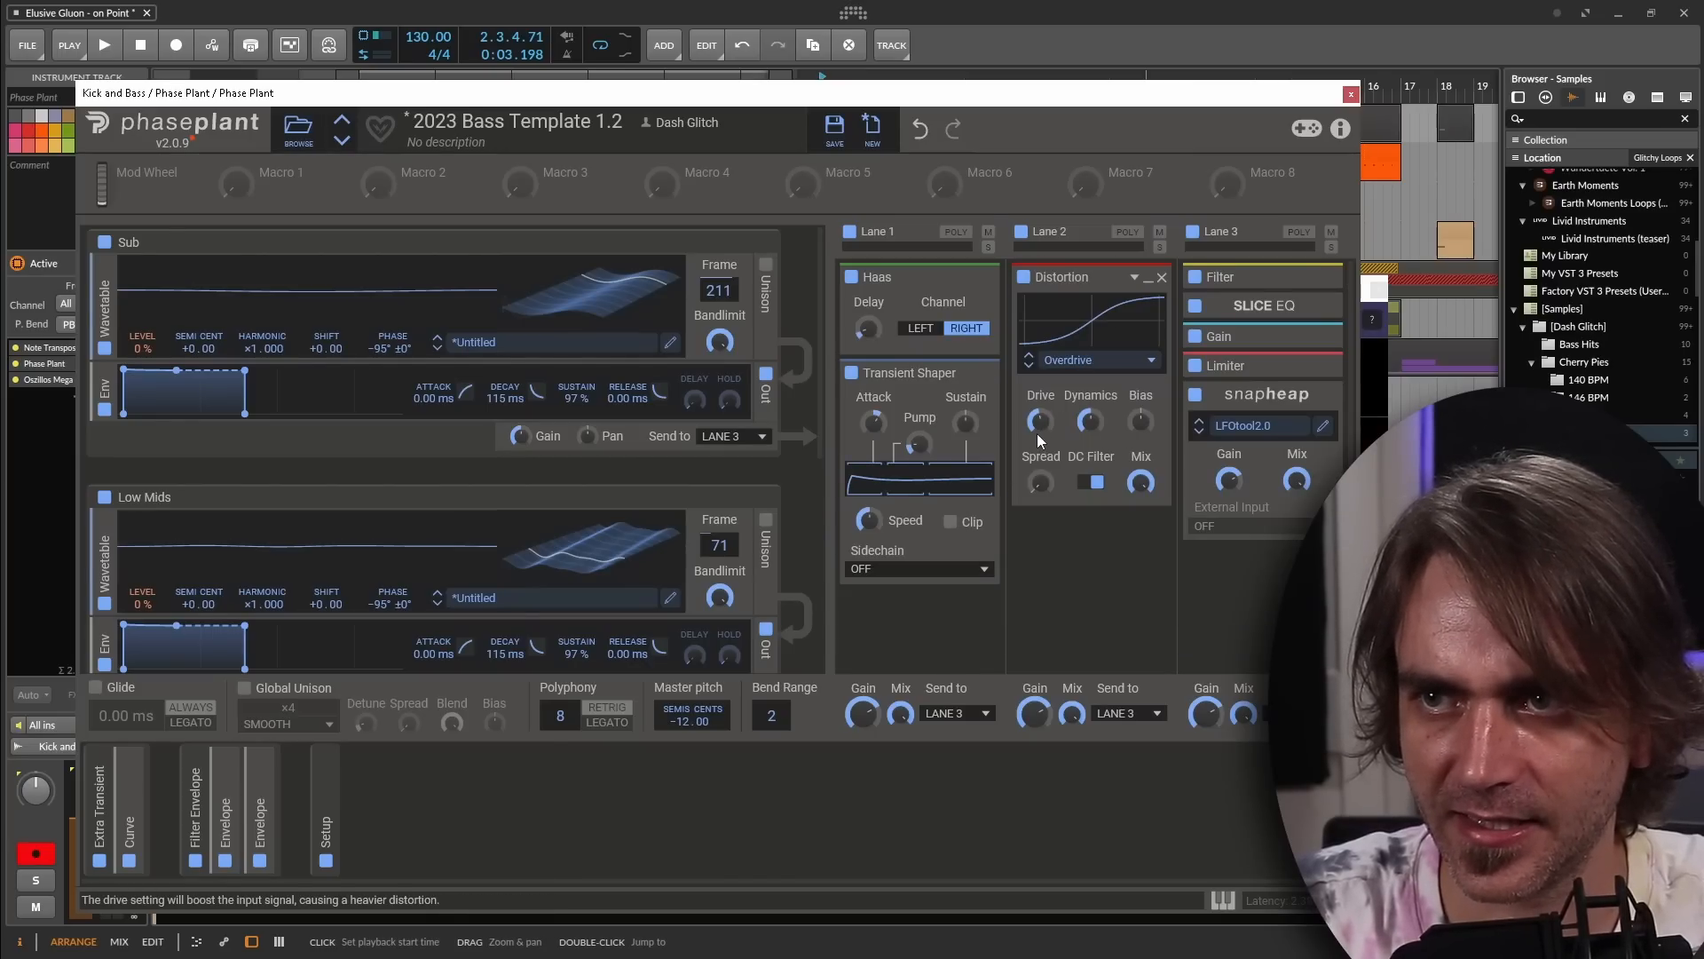
left_click(1068, 359)
left_click(1089, 386)
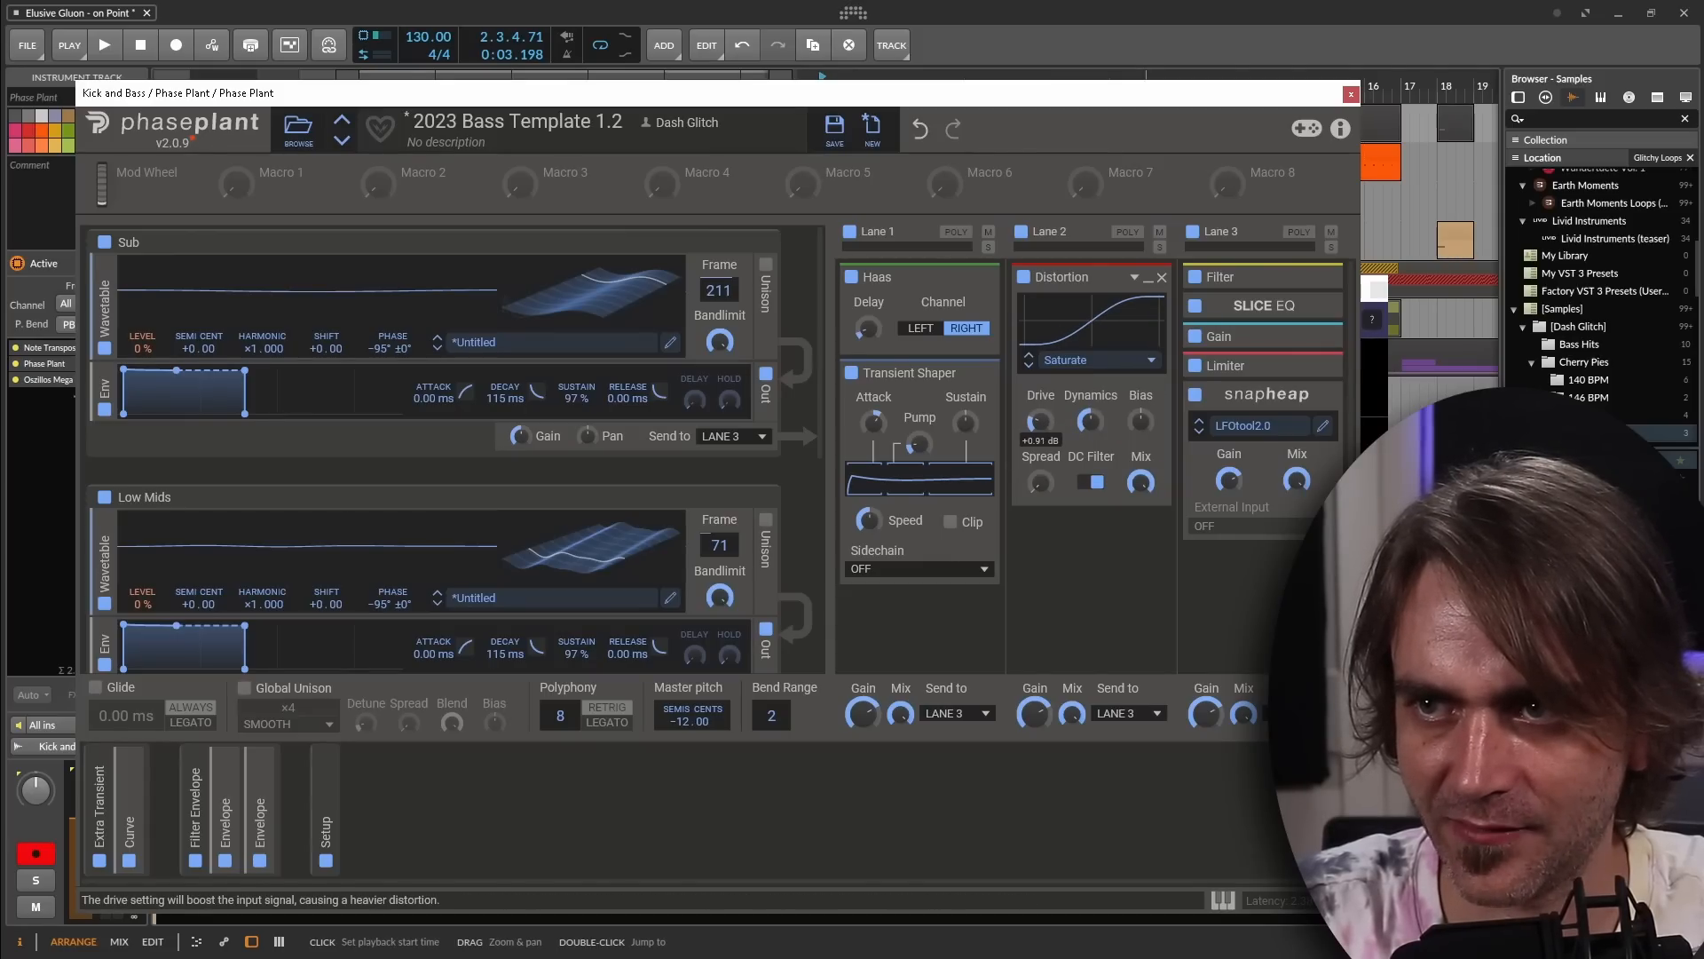
key("space")
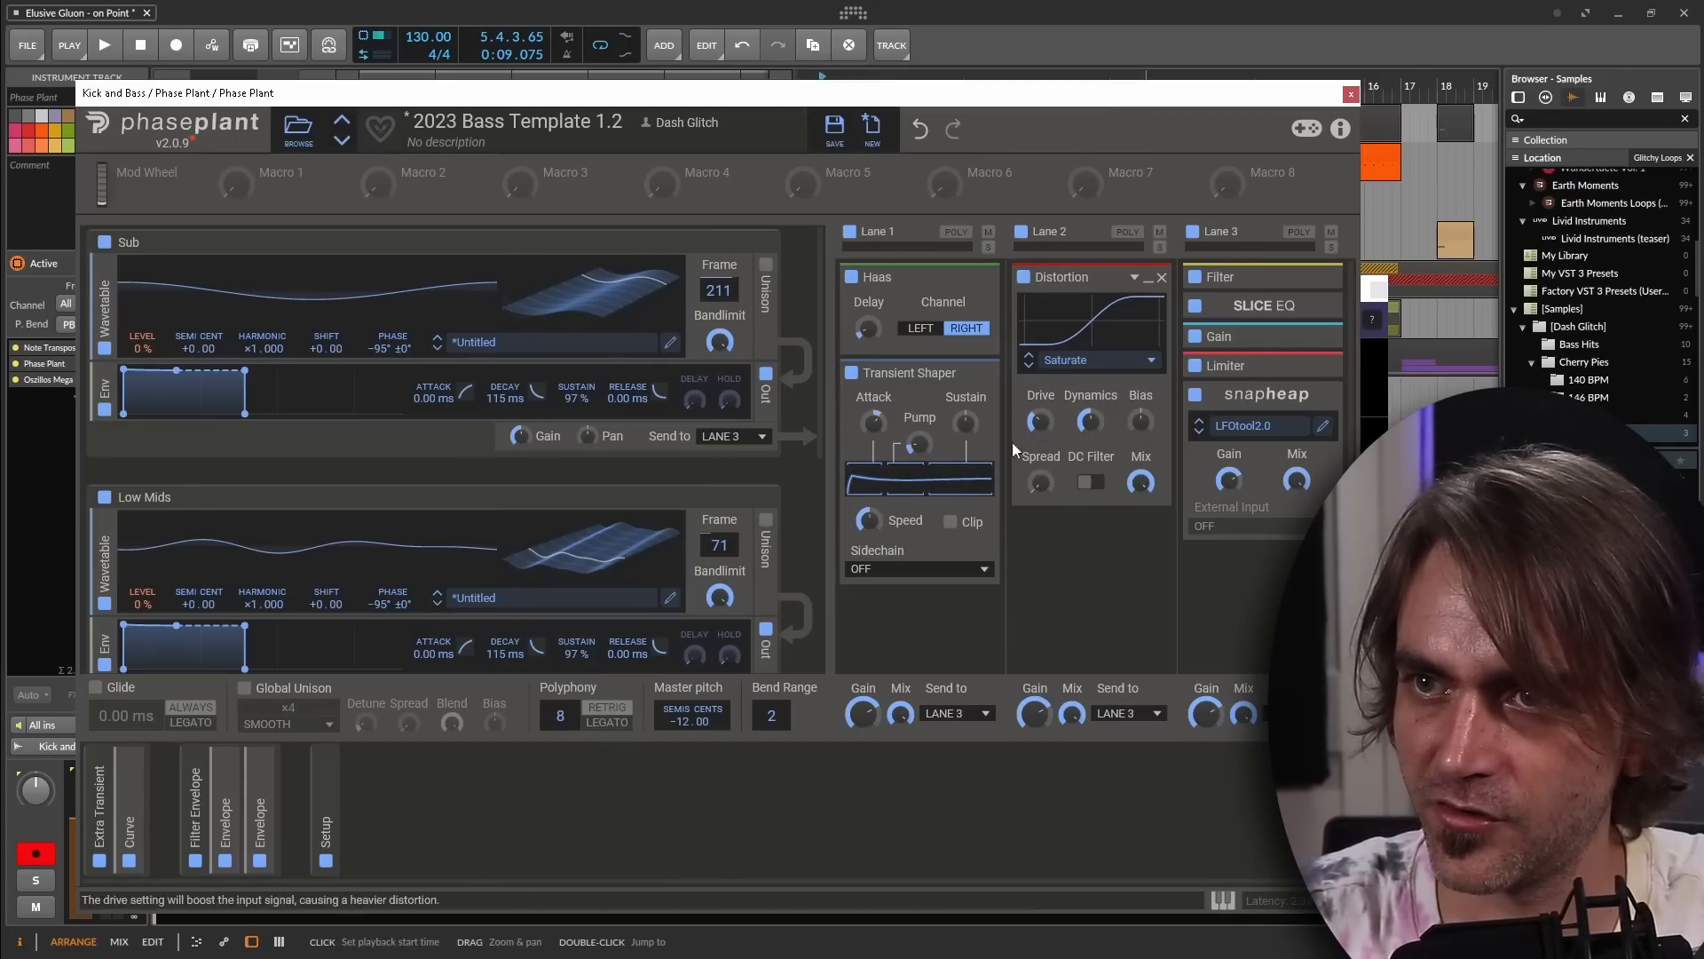
Add a Gain effect after the Distortion in Lane 2 and set it to -9.78 dB
left_click(1057, 576)
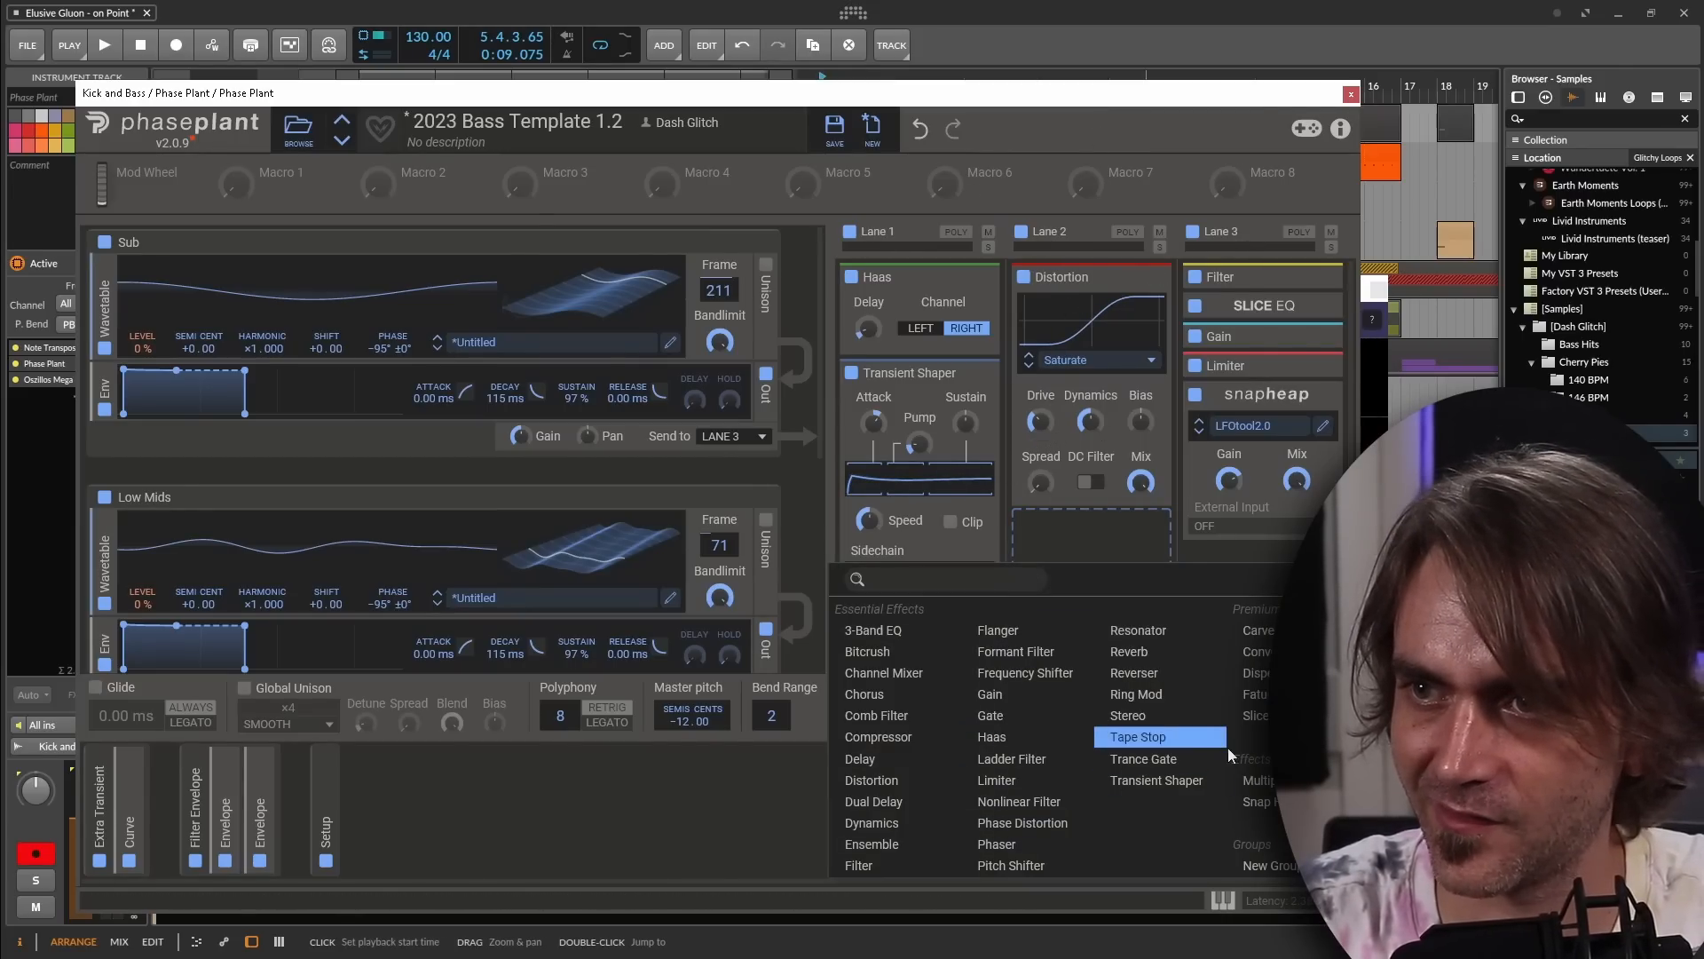
left_click(995, 695)
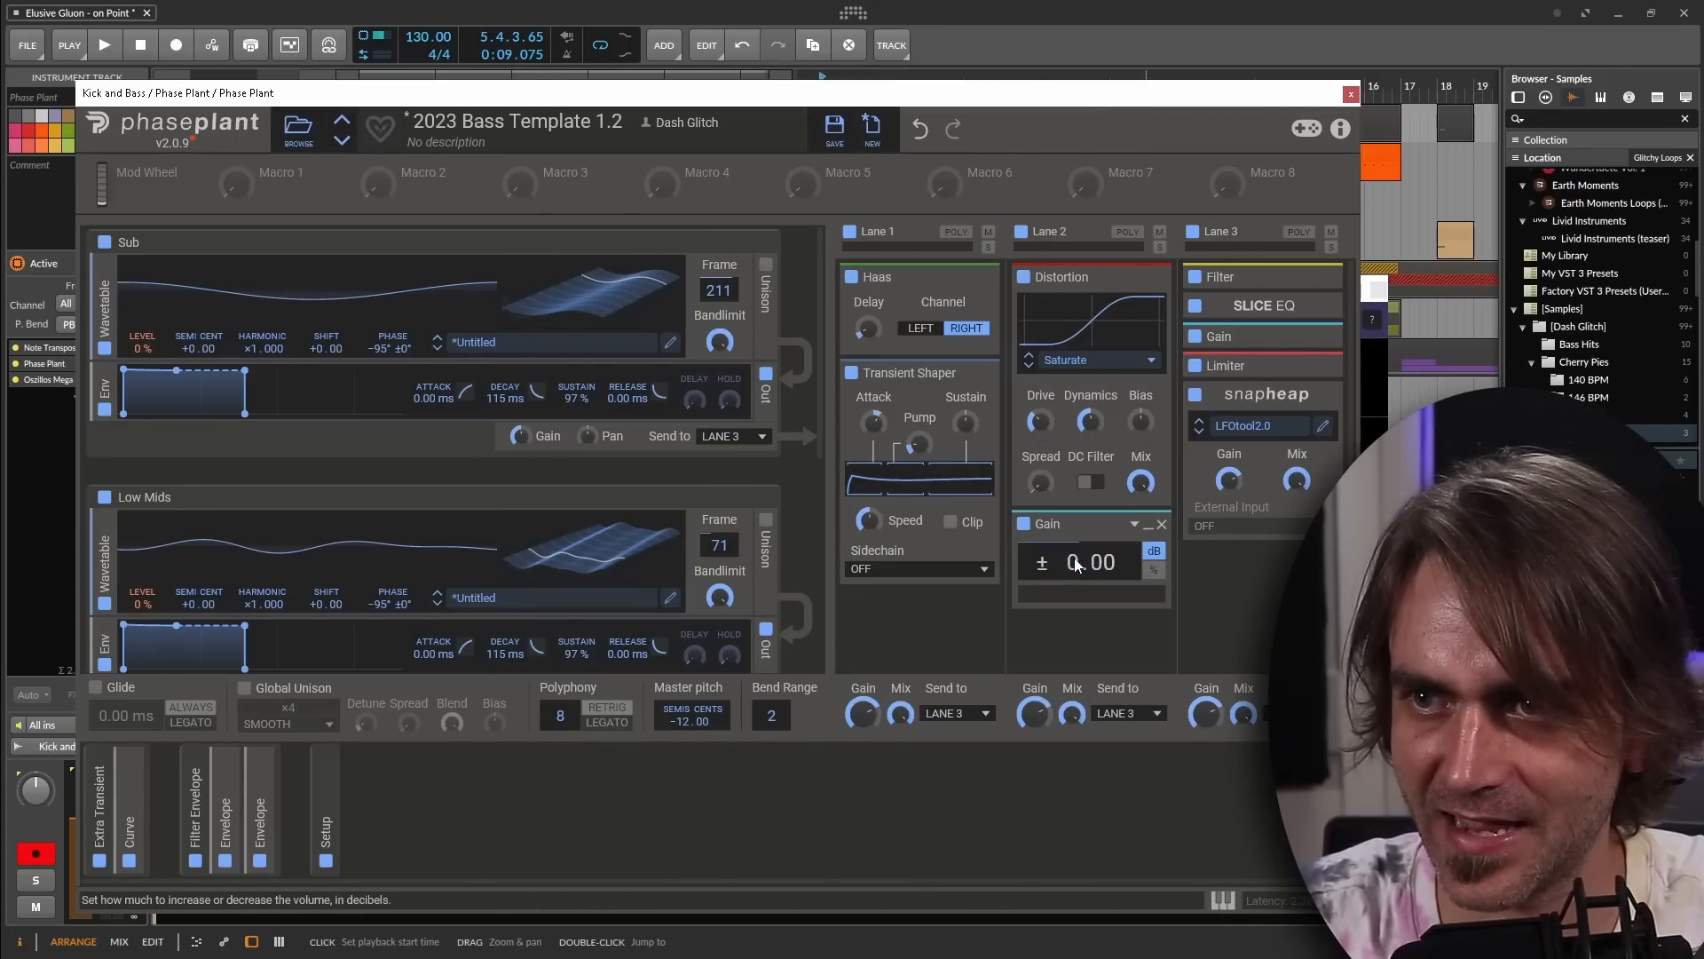
left_click(1153, 571)
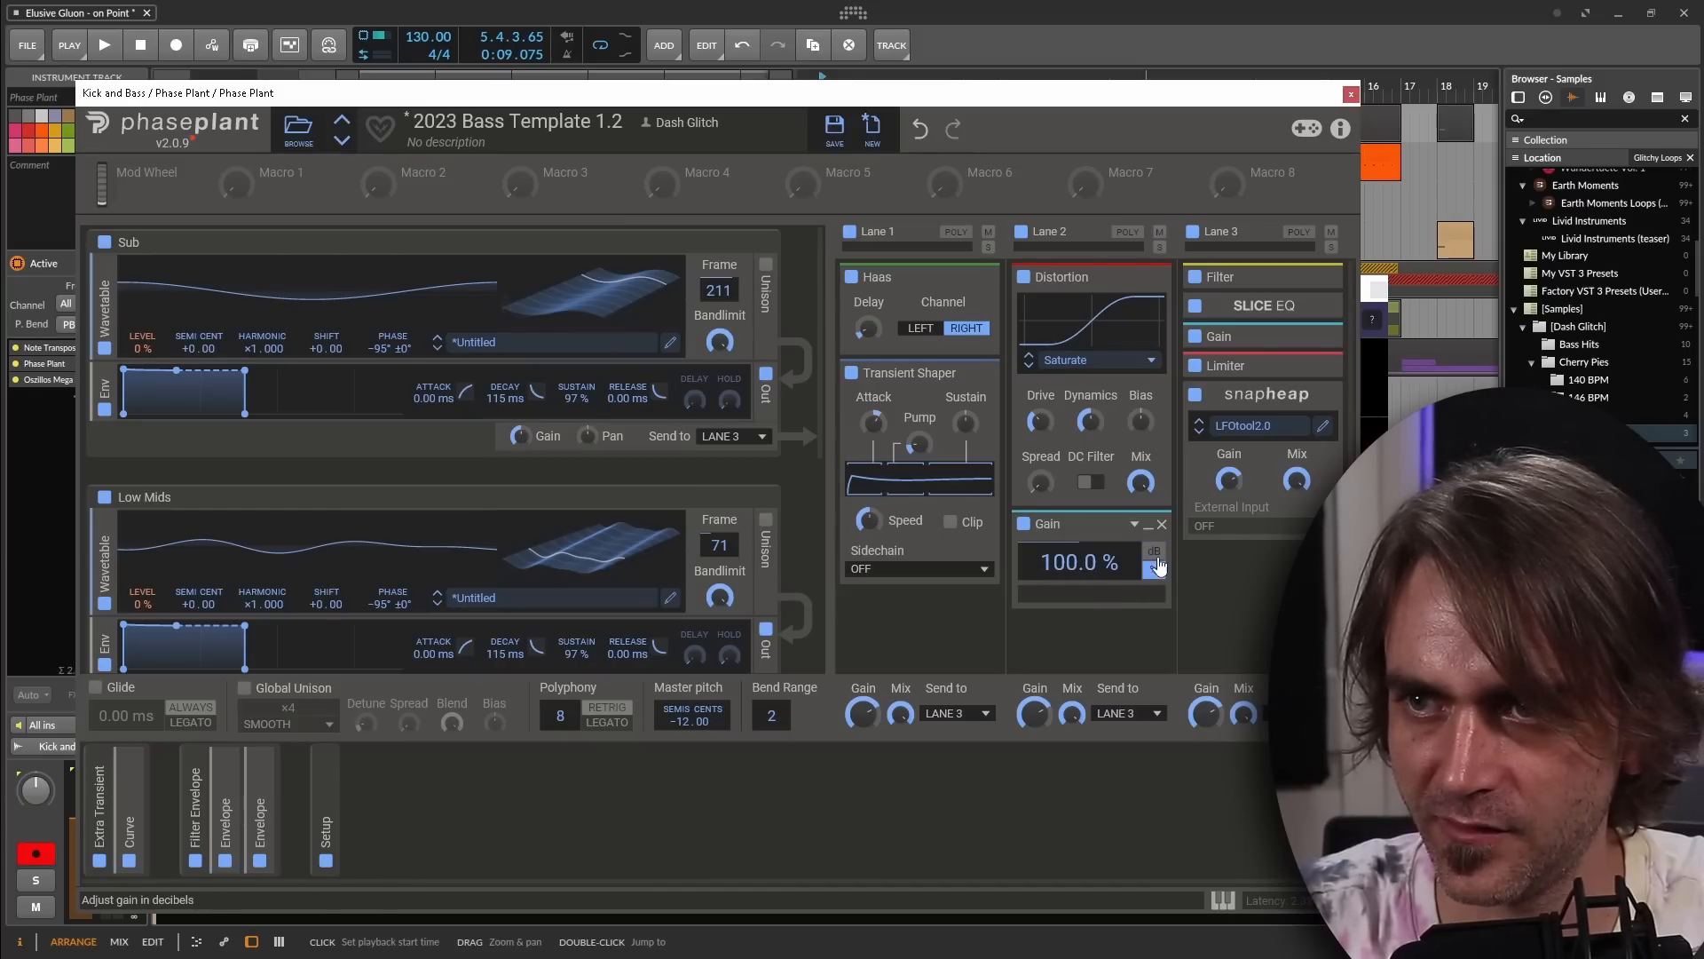
left_click(1154, 553)
left_click_drag(1109, 556, 1115, 568)
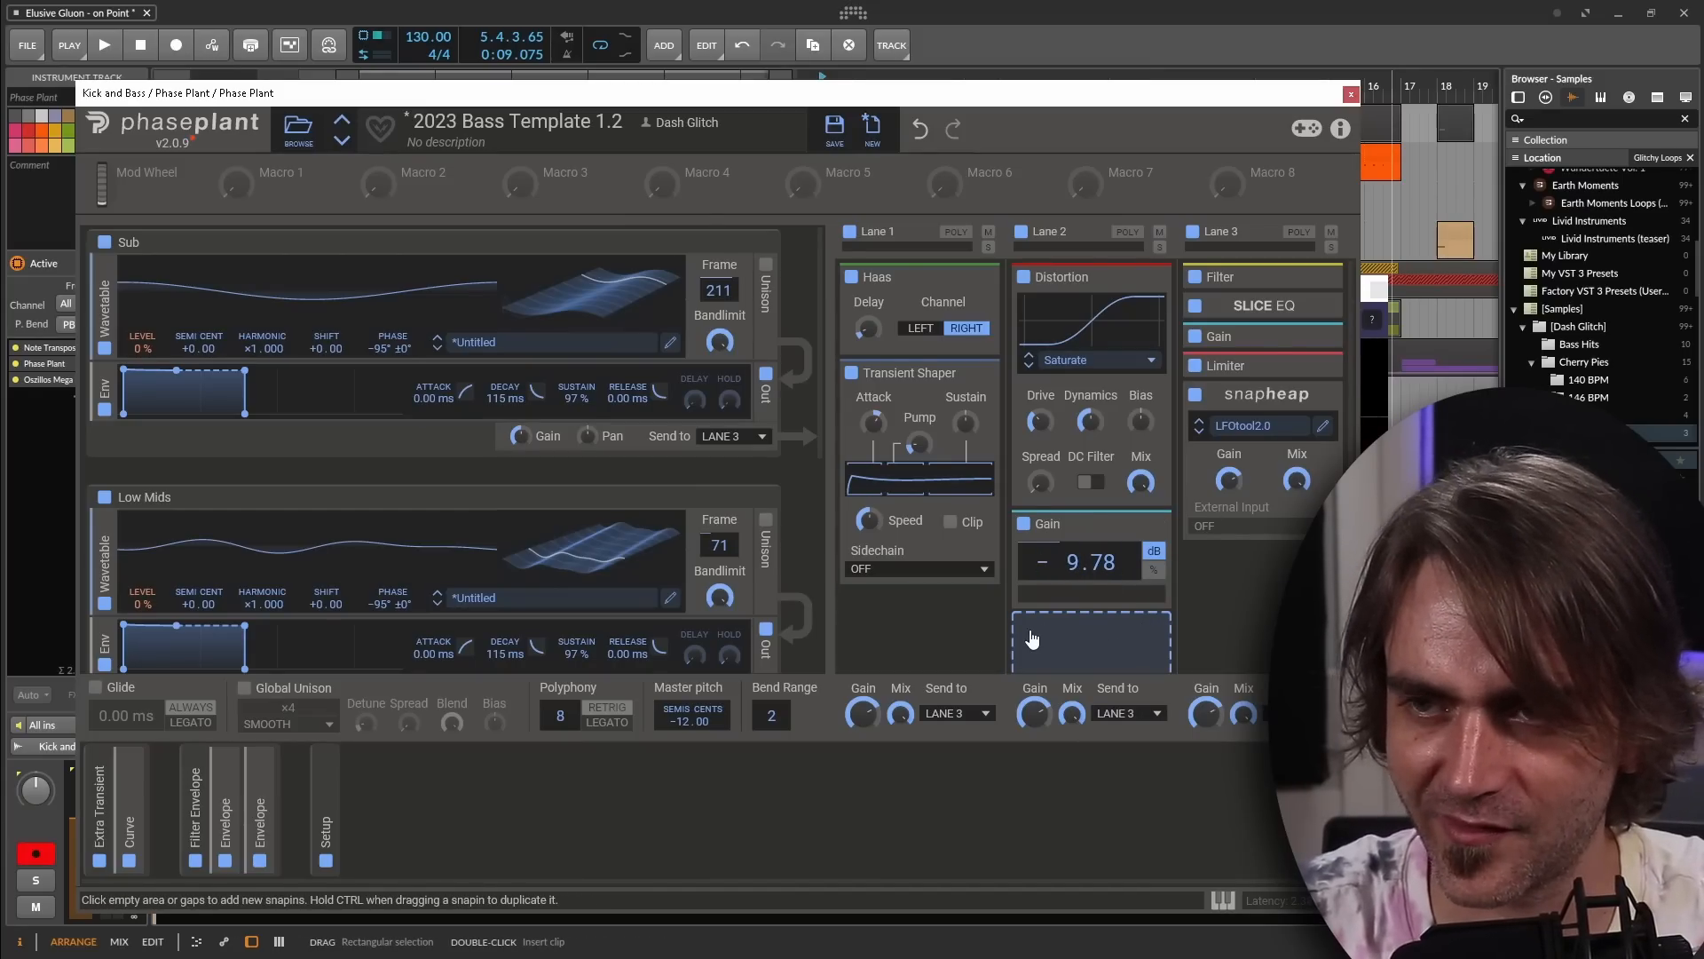
Raise Lane 2's Gain effect to -3.86 dB during playback and toggle its bypass to compare levels
key("space")
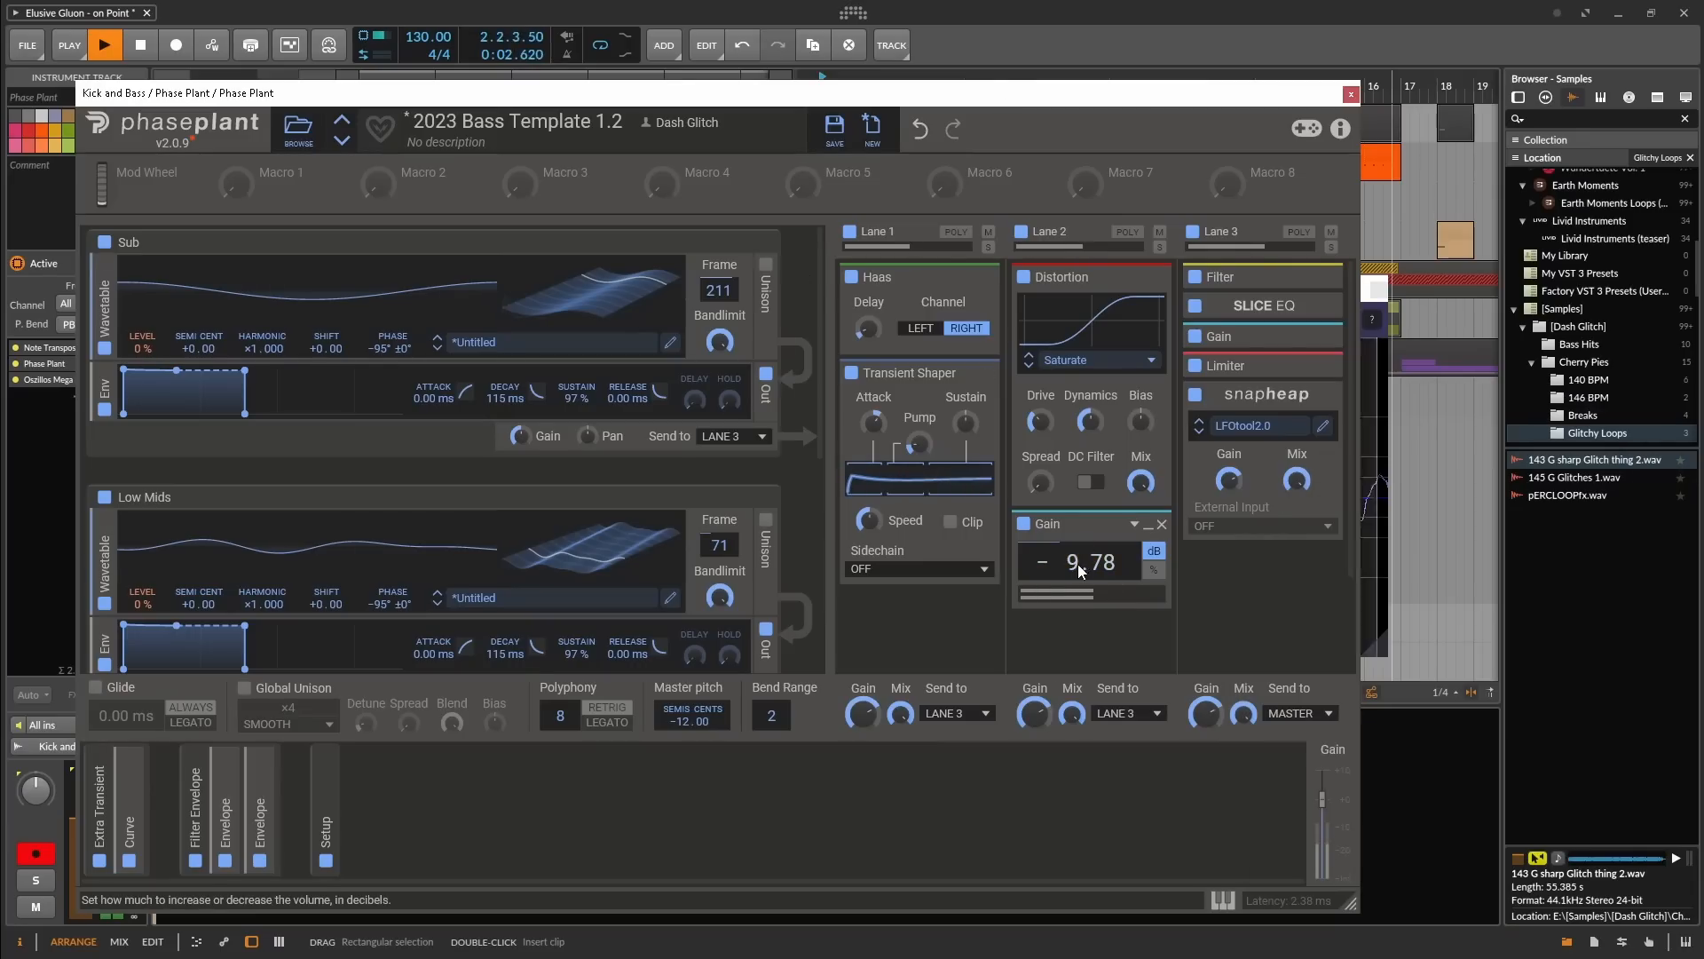
left_click_drag(1078, 563, 1090, 506)
left_click(1025, 523)
left_click(1024, 523)
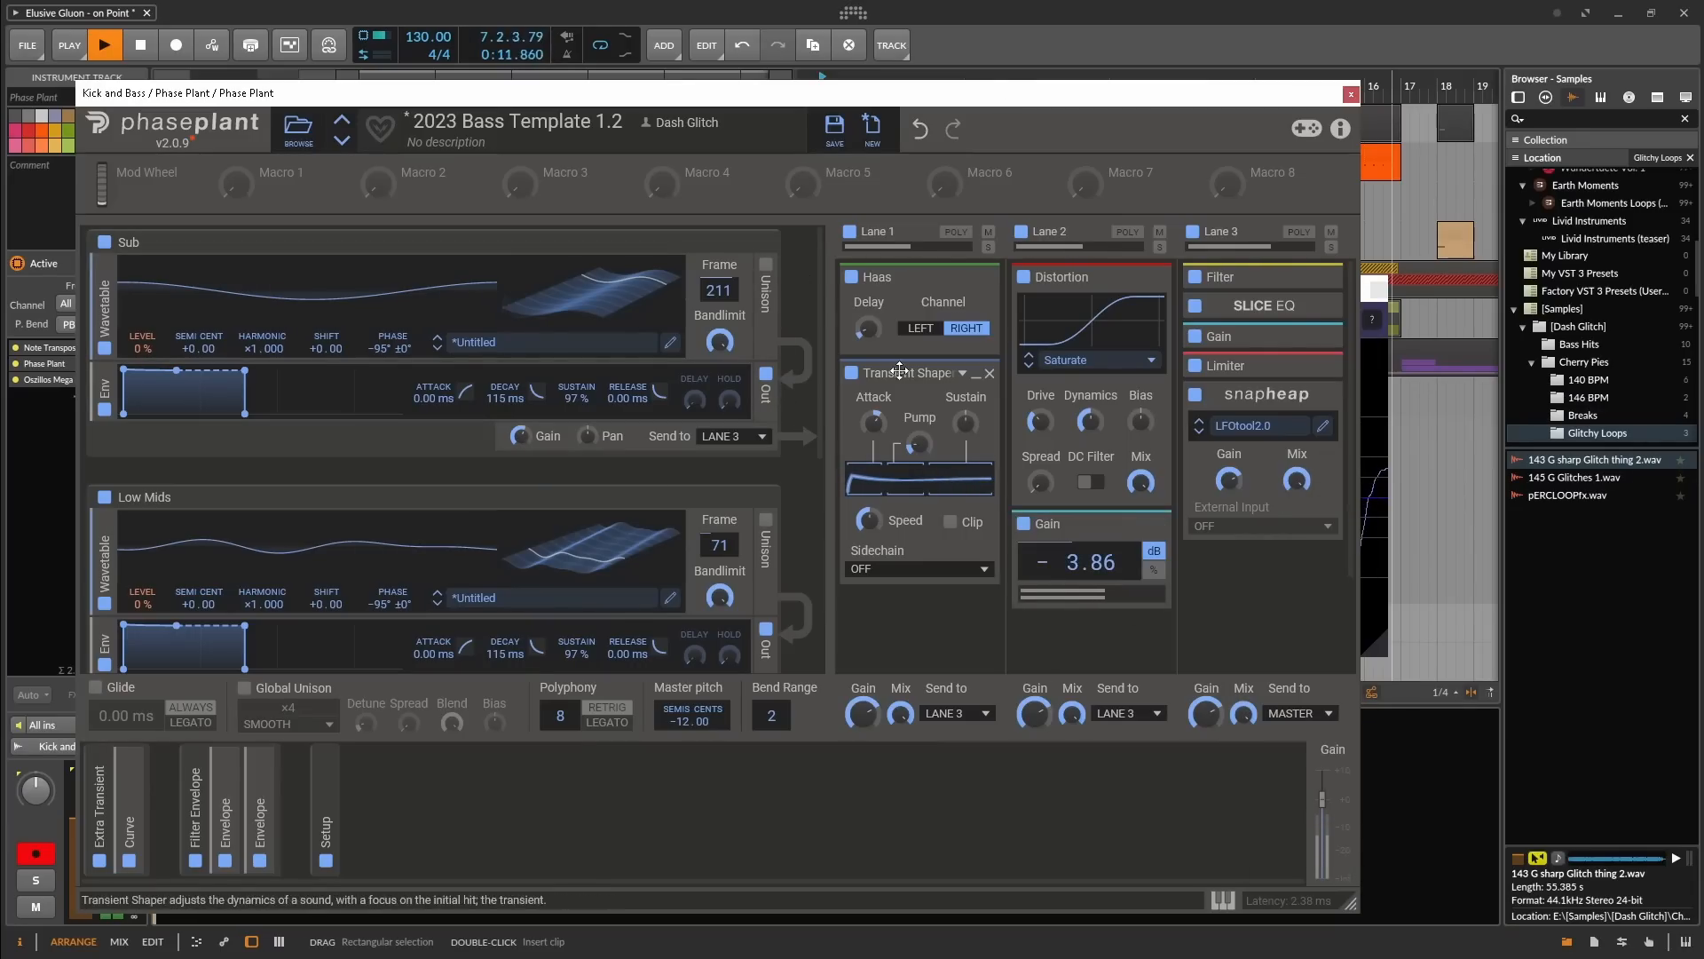
Try a copy of the Transient Shaper after the Gain in Lane 2 with its sidechain set to Sideband
left_click_drag(900, 371, 1083, 455)
left_click(1091, 653)
left_click(1065, 673)
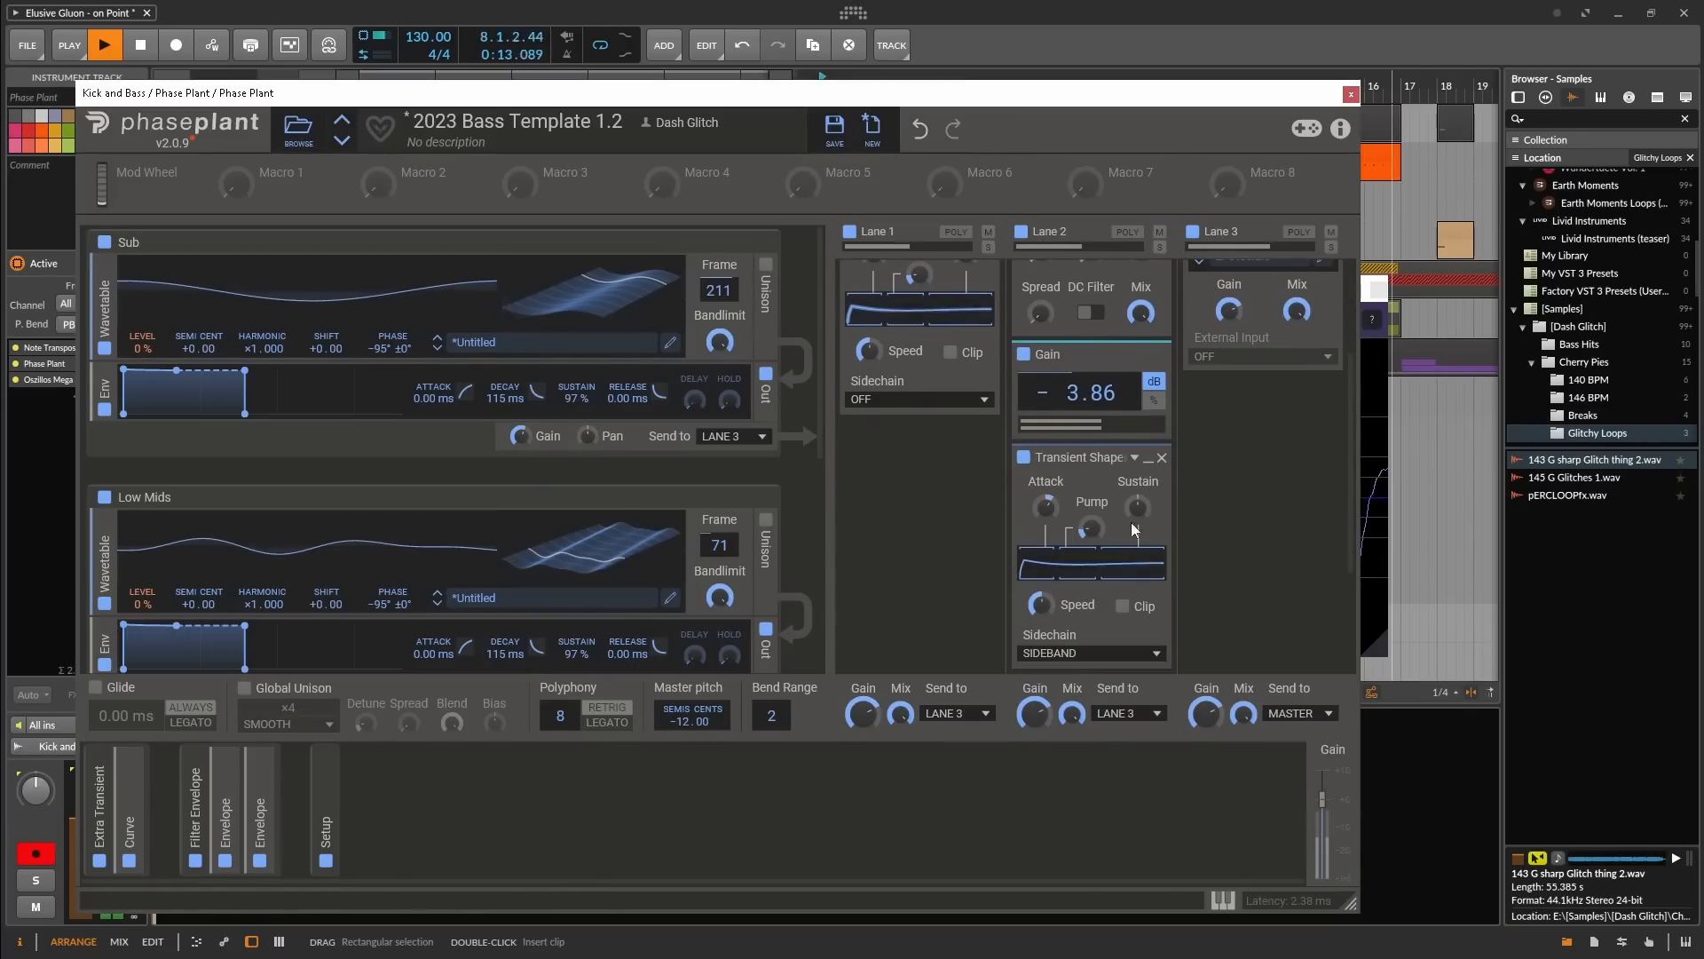
Lower Lane 2's Gain effect to -5.72 dB and add a Gain effect to Lane 1 at about 5.60 dB
left_click_drag(1090, 438, 1090, 444)
left_click_drag(1090, 443, 1090, 455)
left_click(920, 498)
left_click(997, 663)
left_click_drag(918, 517, 918, 481)
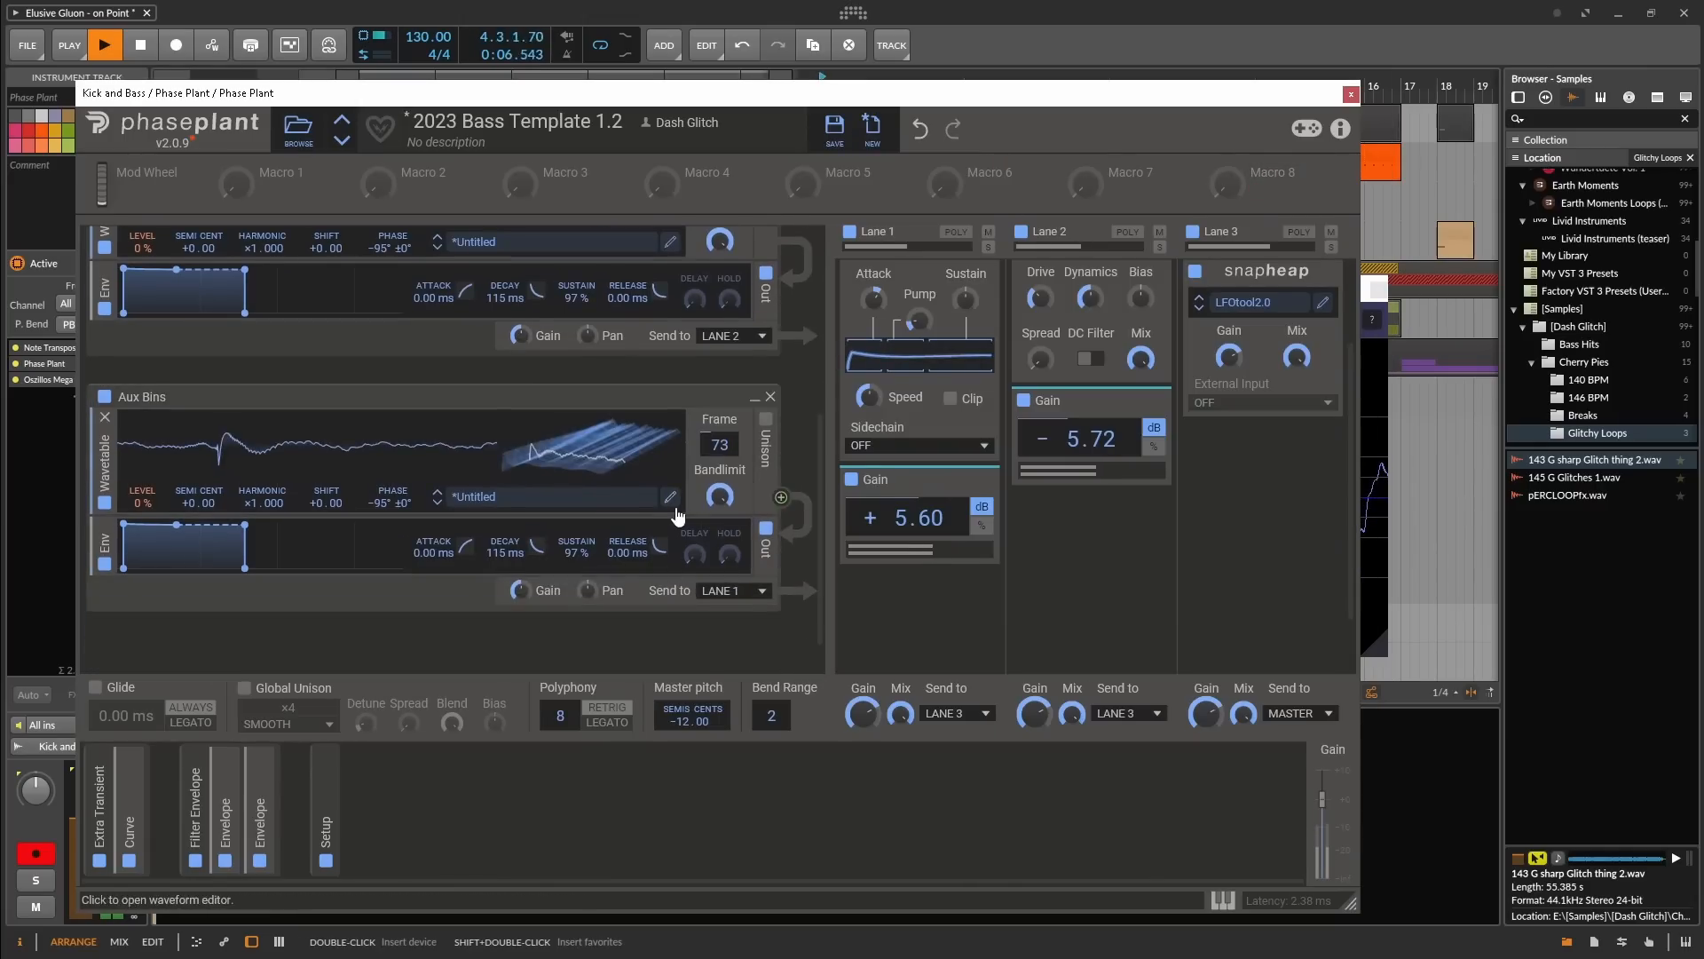
Adjust the lowest remaining harmonics of the Aux Bins wavetable across all 256 frames in the wavetable editor
left_click(670, 497)
left_click(493, 581)
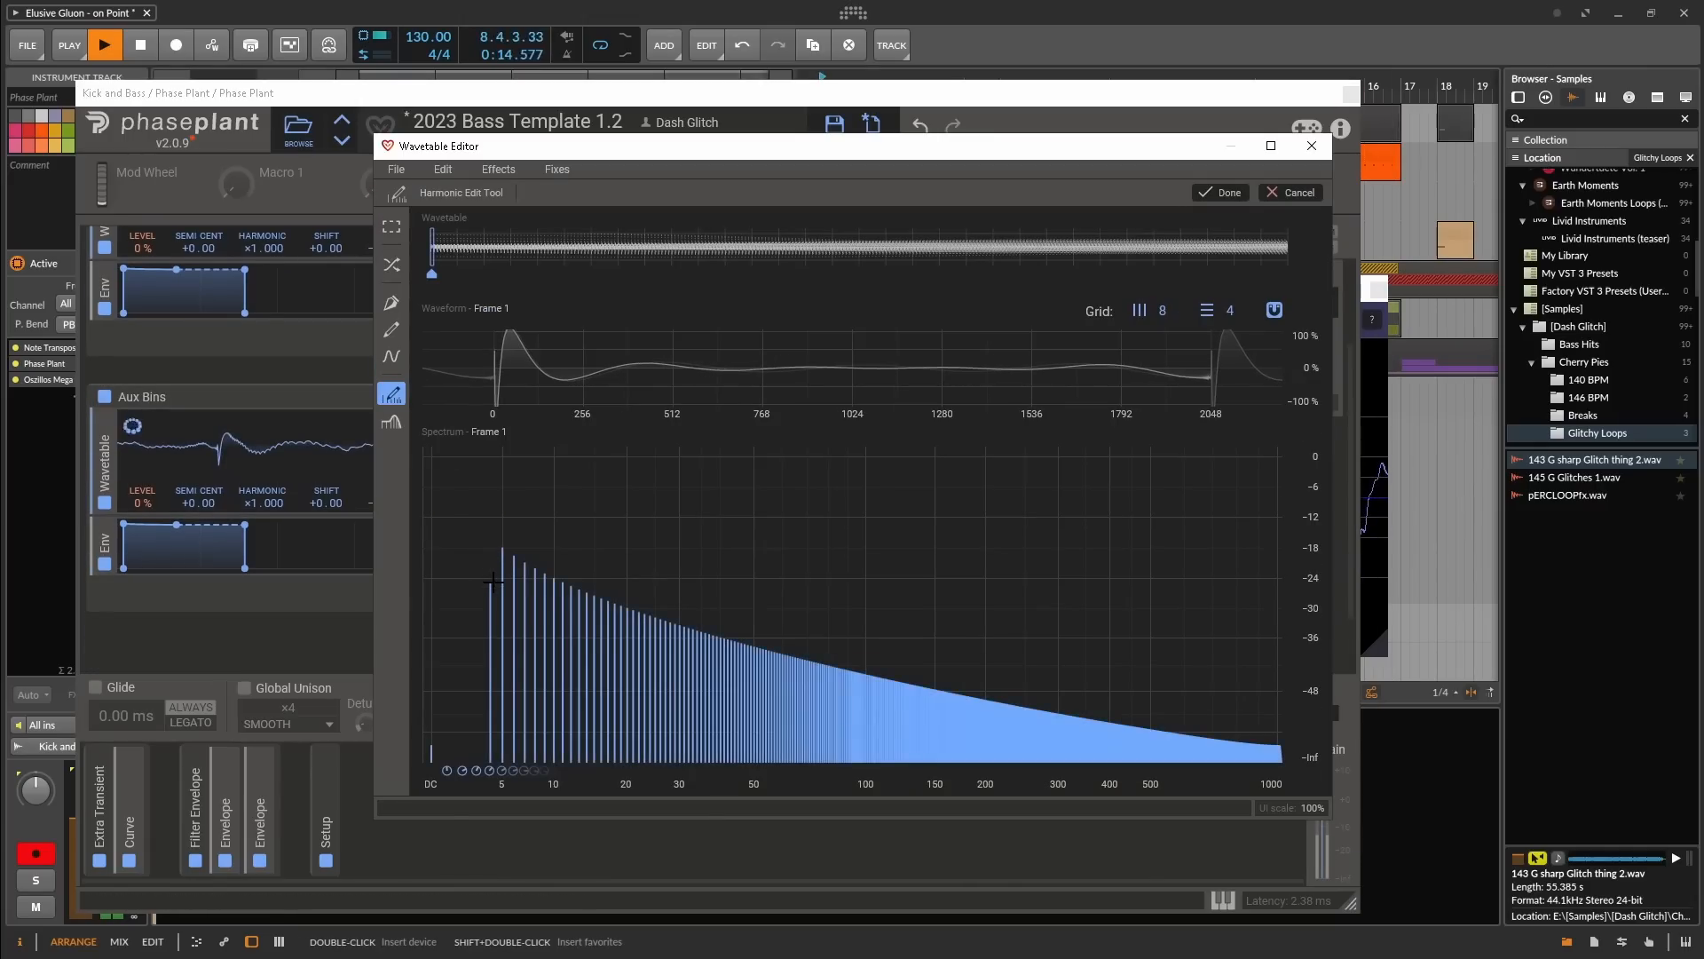
left_click(1285, 272, "shift")
left_click(490, 580)
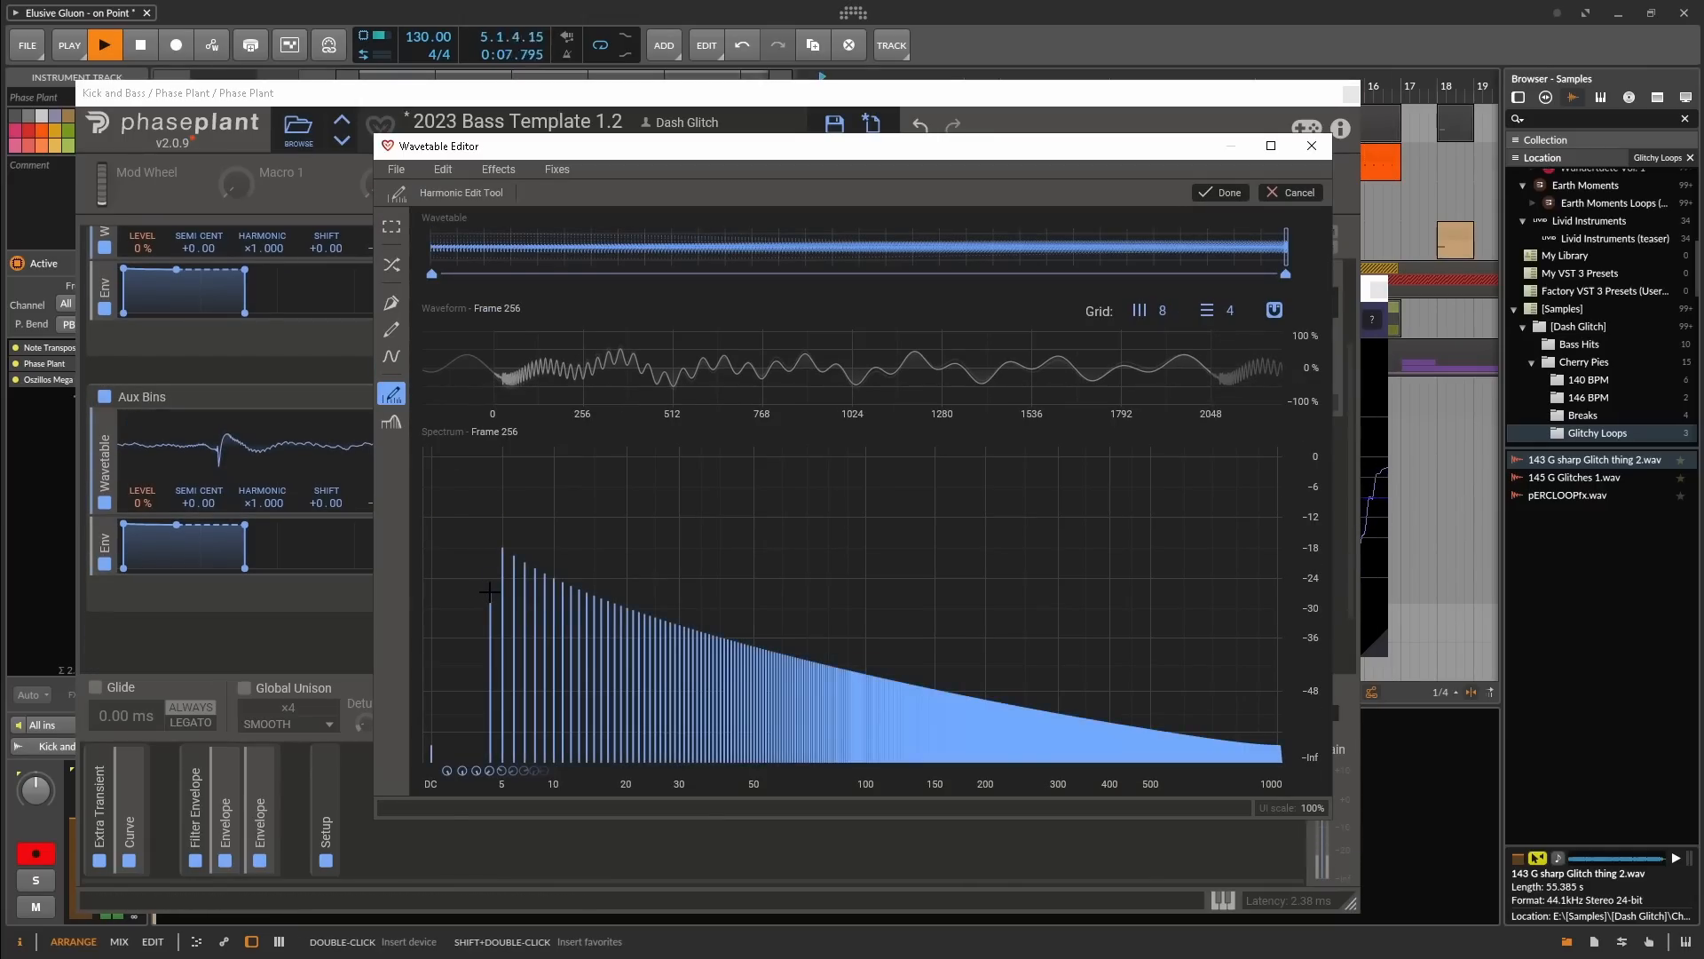
left_click(502, 562)
left_click(433, 246)
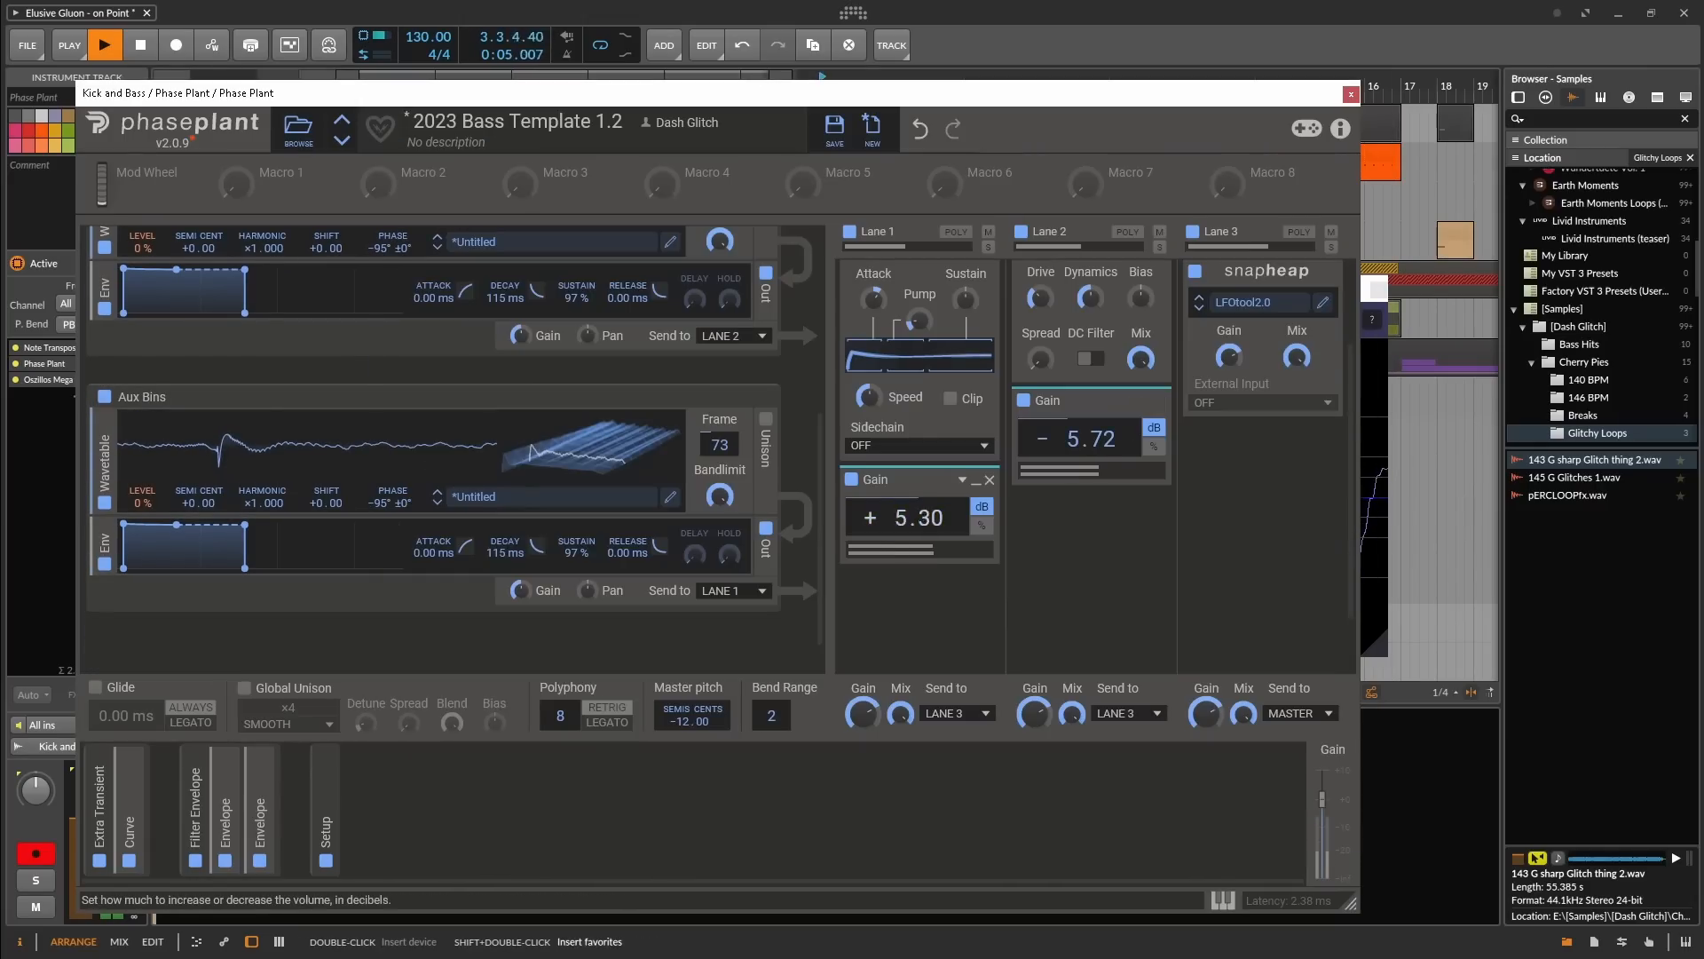
Set the Gain effects to 1.12 dB in Lane 1 and -6.15 dB in Lane 2, and enable Clip on the Transient Shaper
left_click_drag(940, 506, 941, 533)
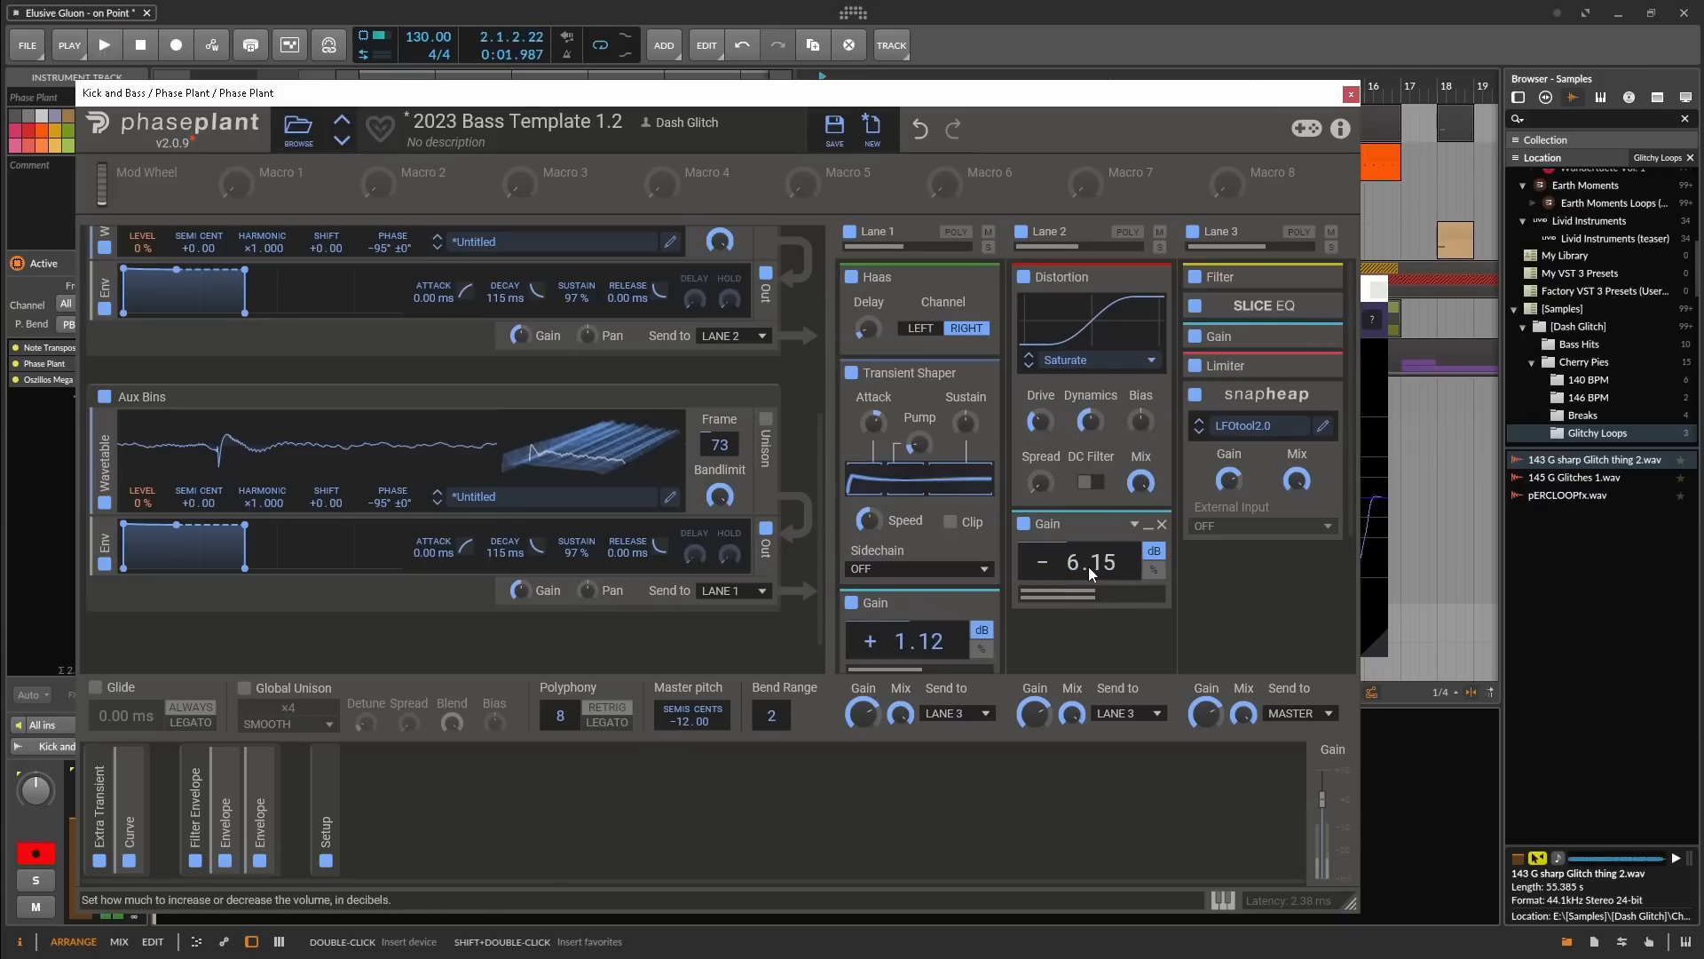
key("space")
mouse_move(871, 523)
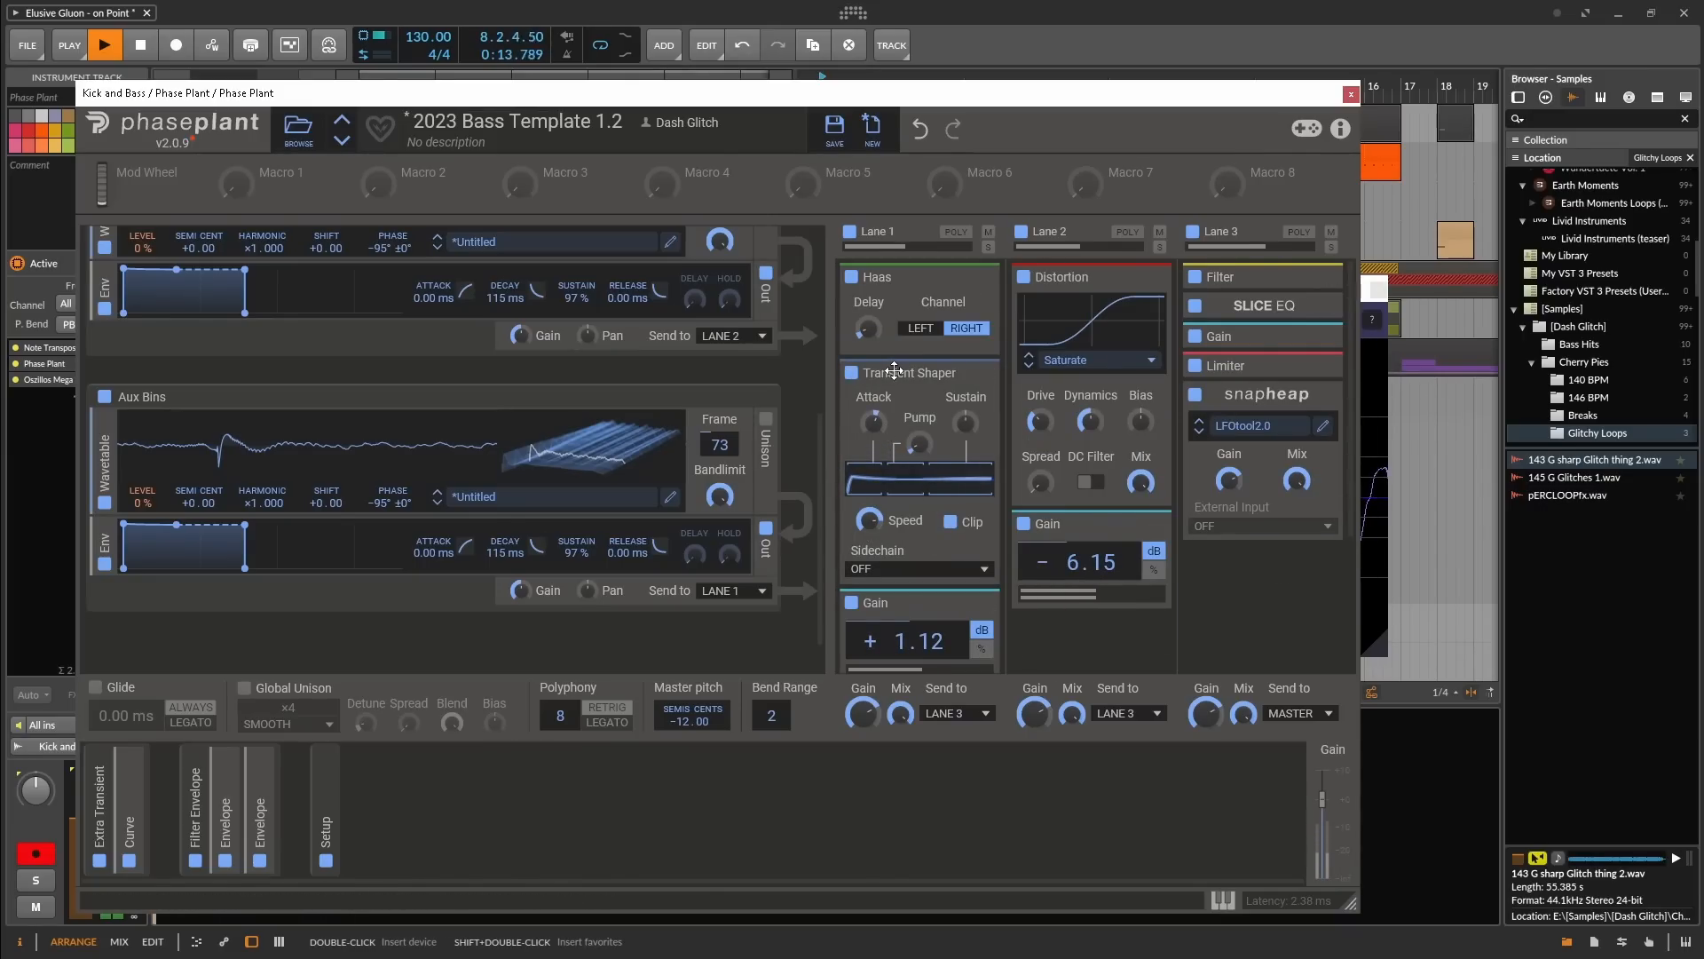
Move the Haas effect to the end of Lane 1, after the Gain, and increase its delay during playback
left_click_drag(923, 276, 957, 506)
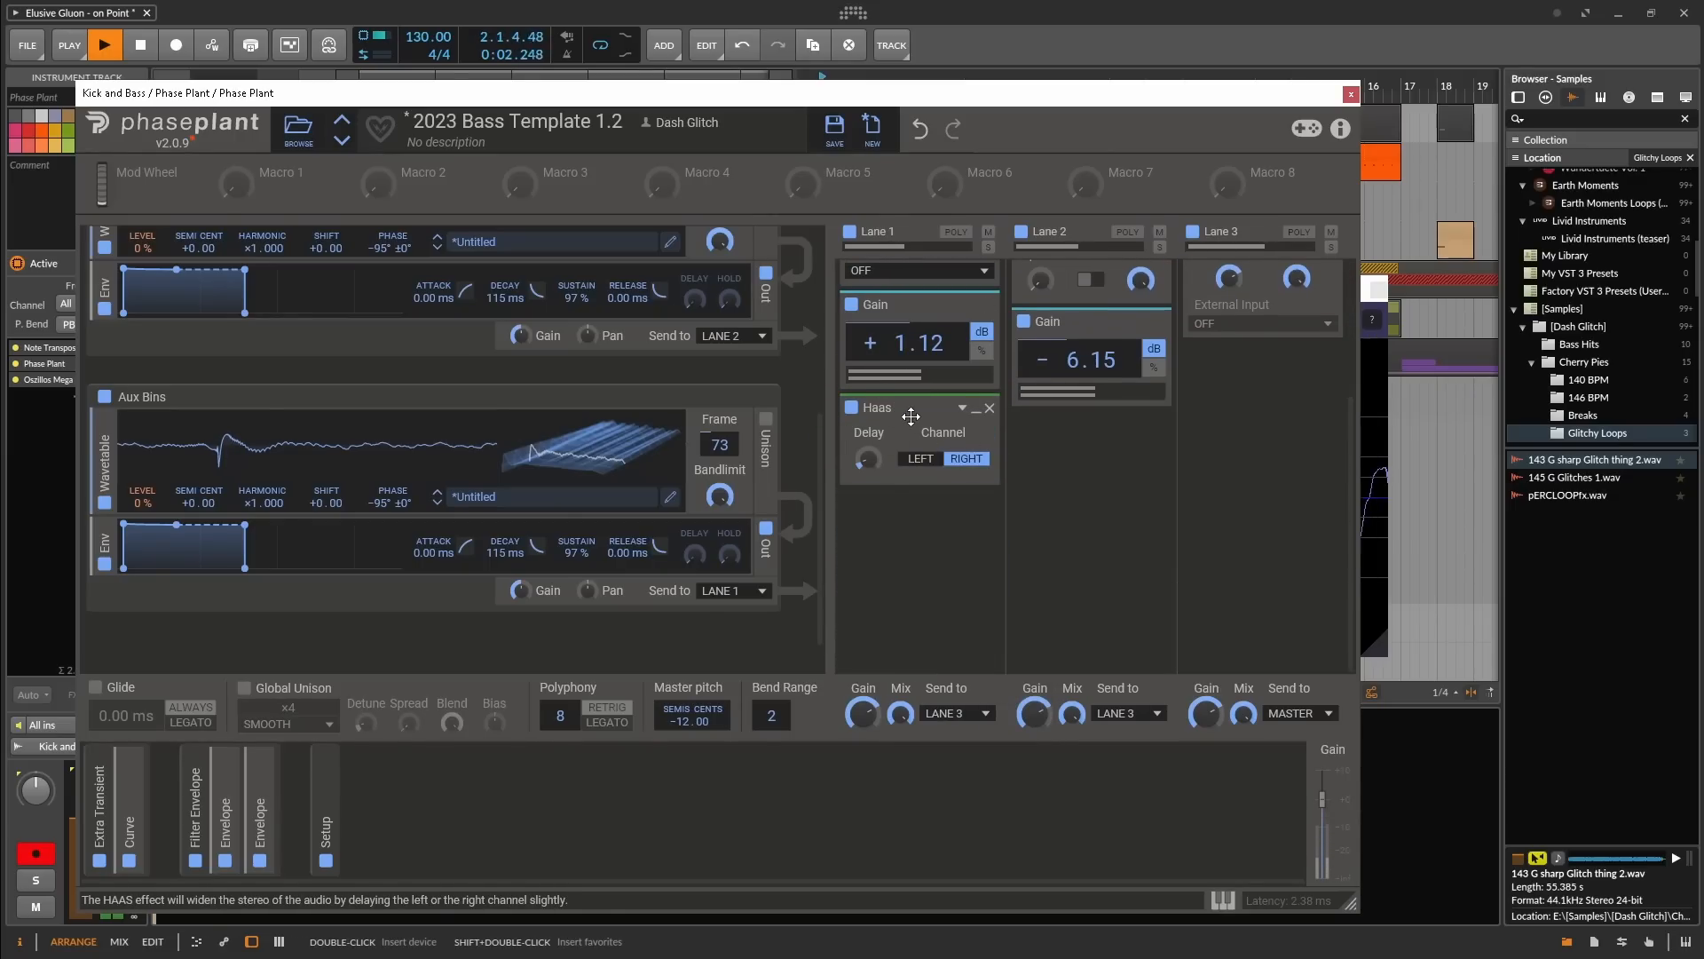
scroll(923, 470, "up", 3)
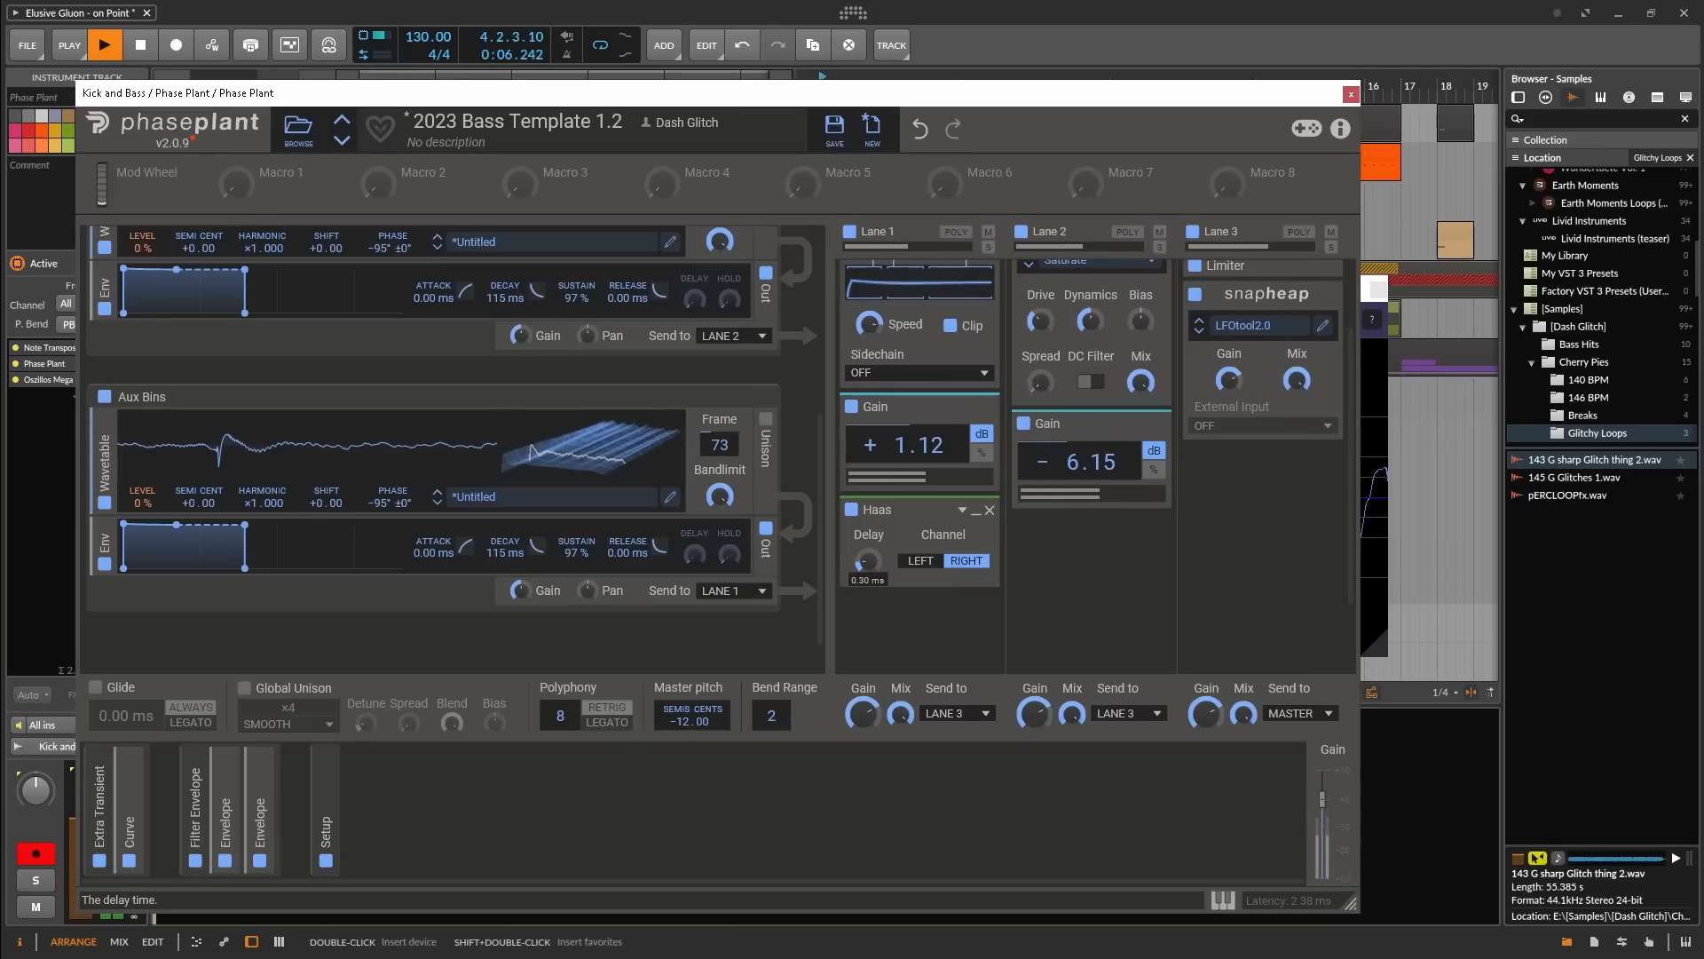
left_click_drag(866, 561, 866, 543)
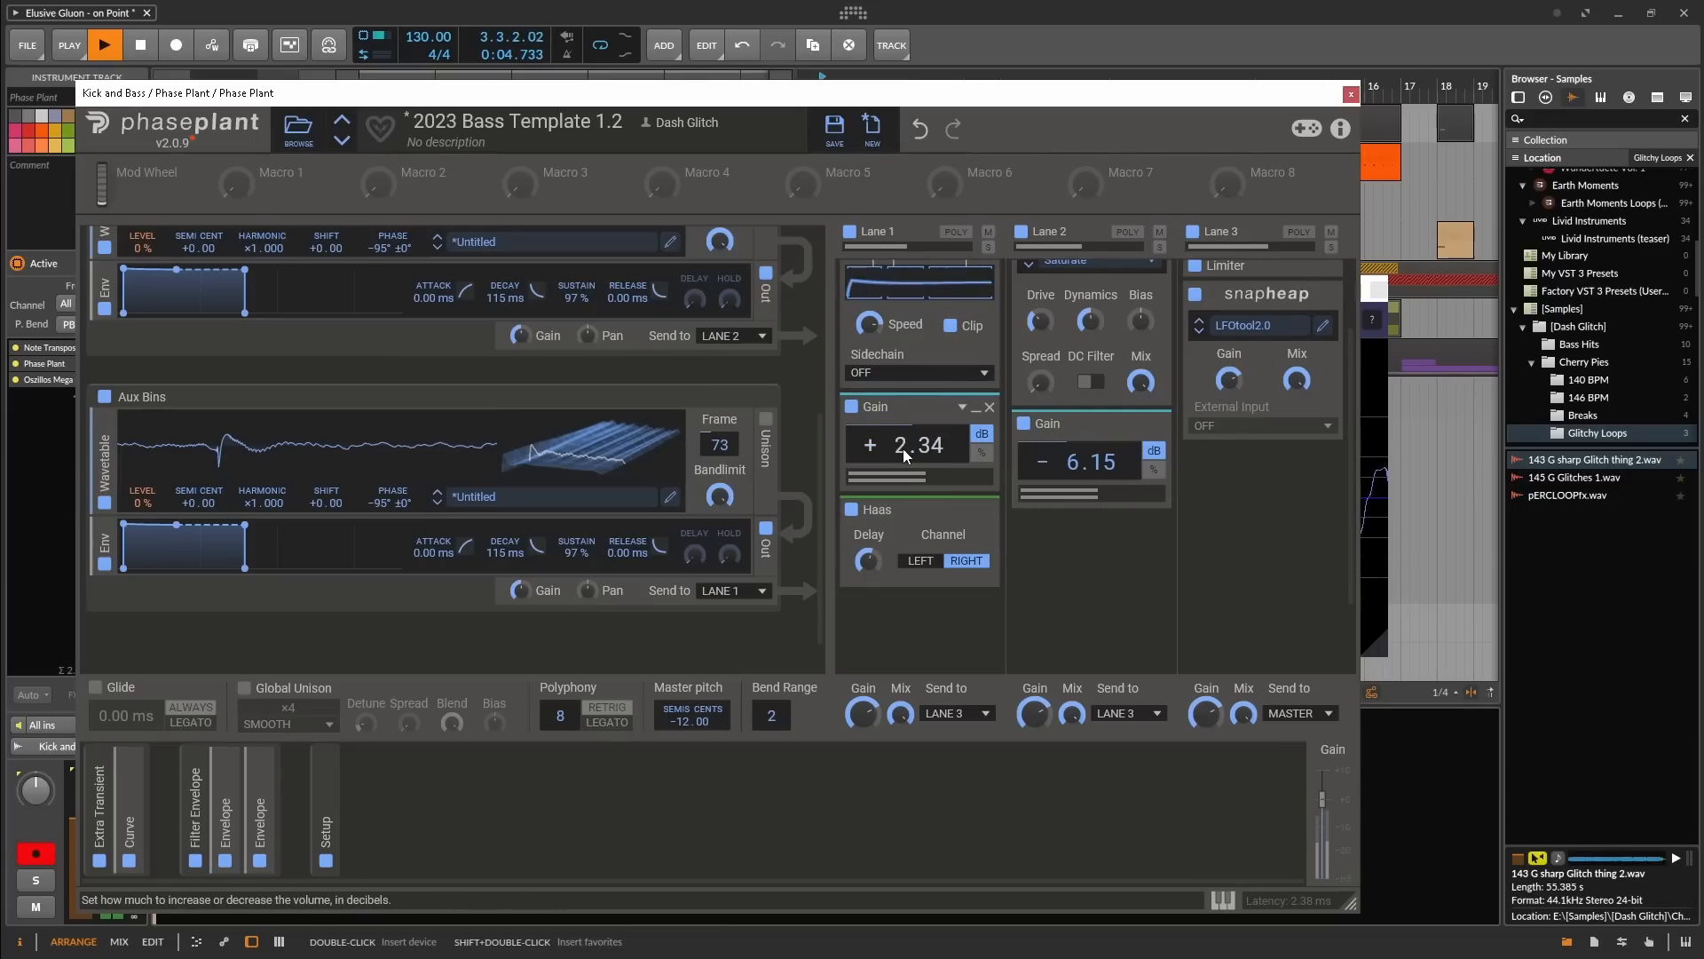
Set Lane 1's Gain effect to 0.10 dB and the Aux Bins wavetable frame to 144
left_click_drag(909, 447, 909, 477)
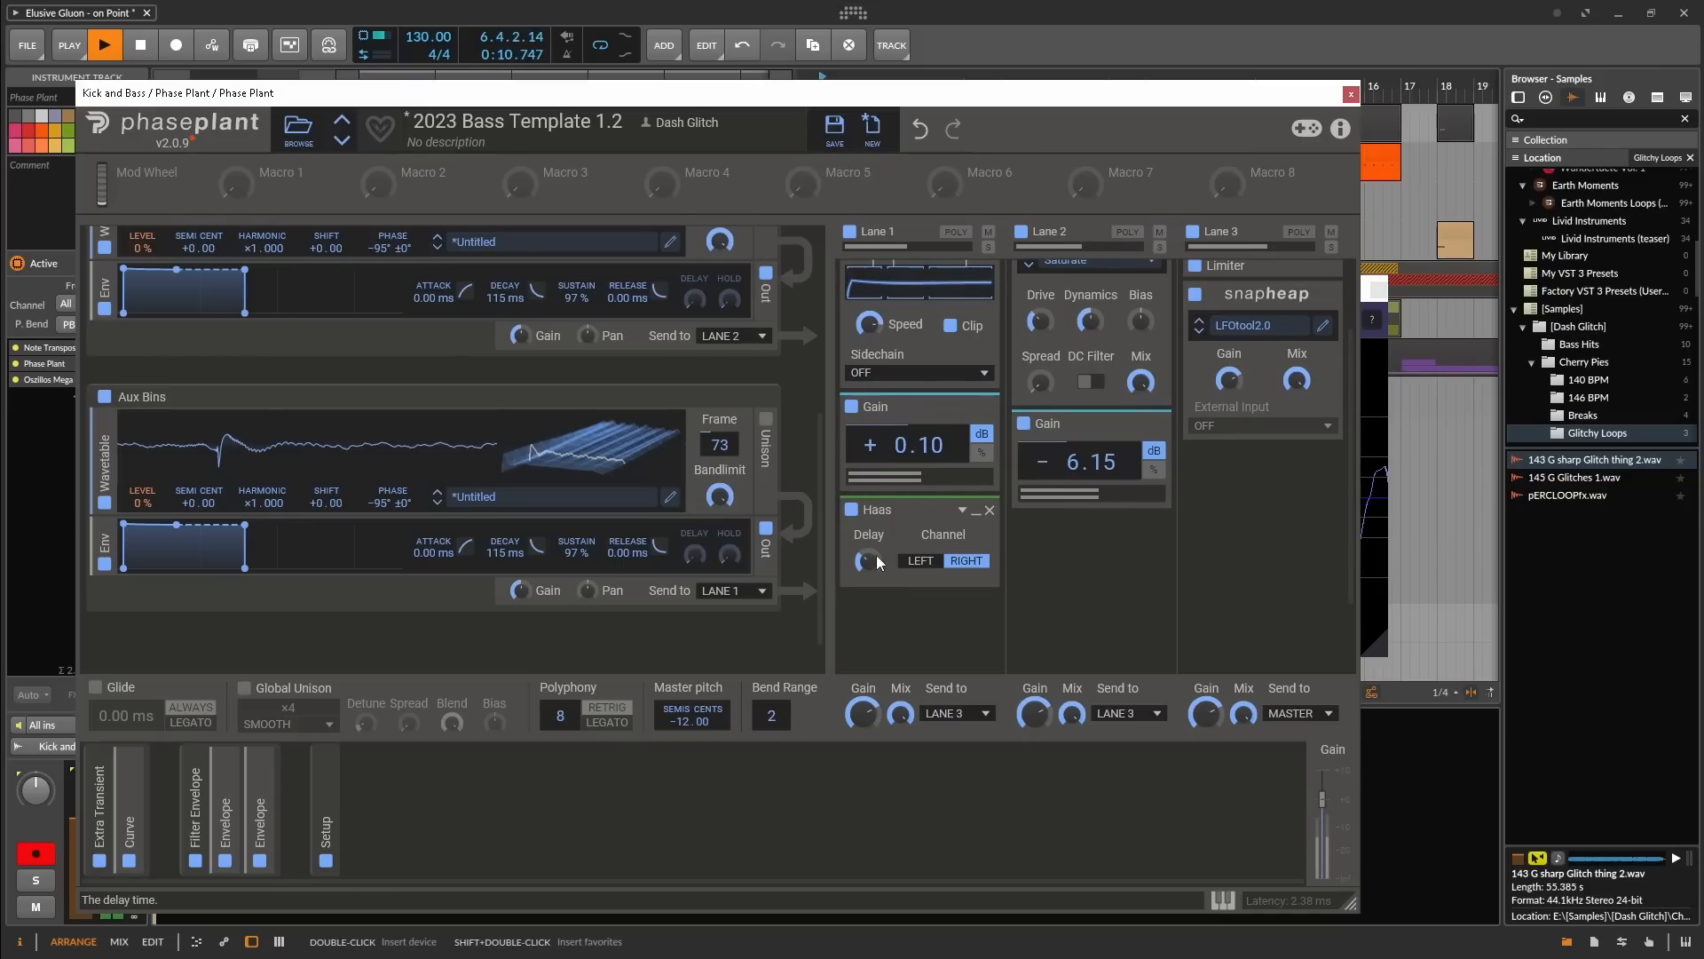
mouse_move(720, 445)
left_mouse_down()
mouse_move(720, 404)
mouse_move(720, 458)
left_mouse_up()
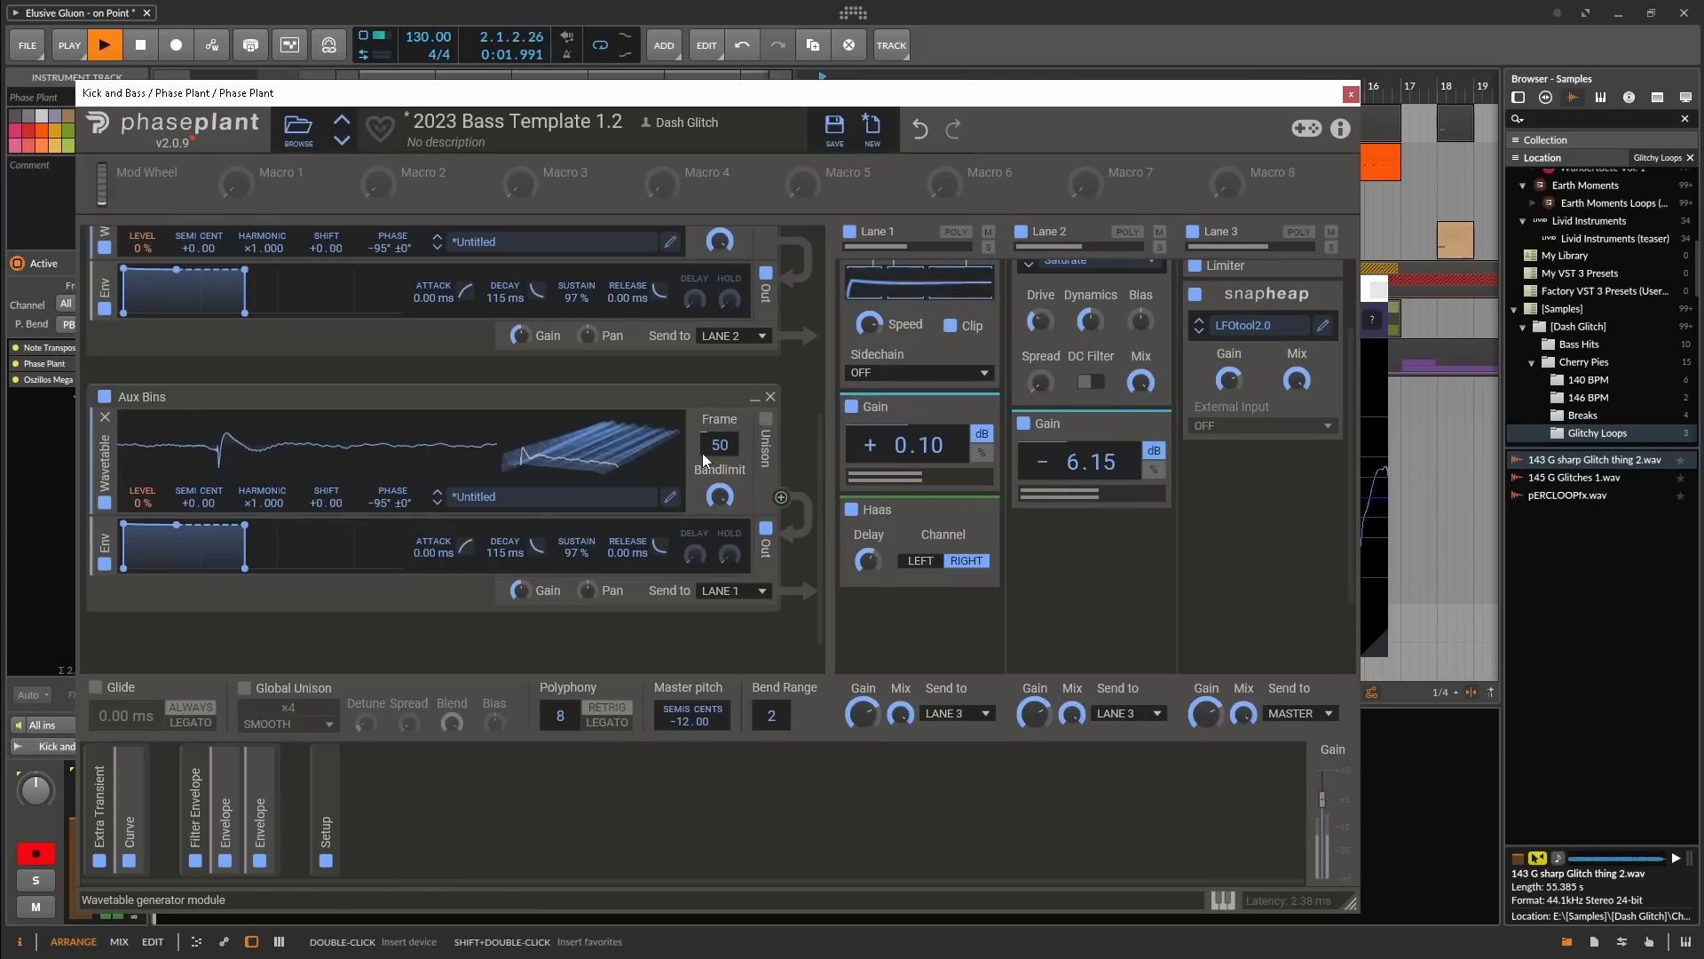
left_click_drag(701, 453, 795, 490)
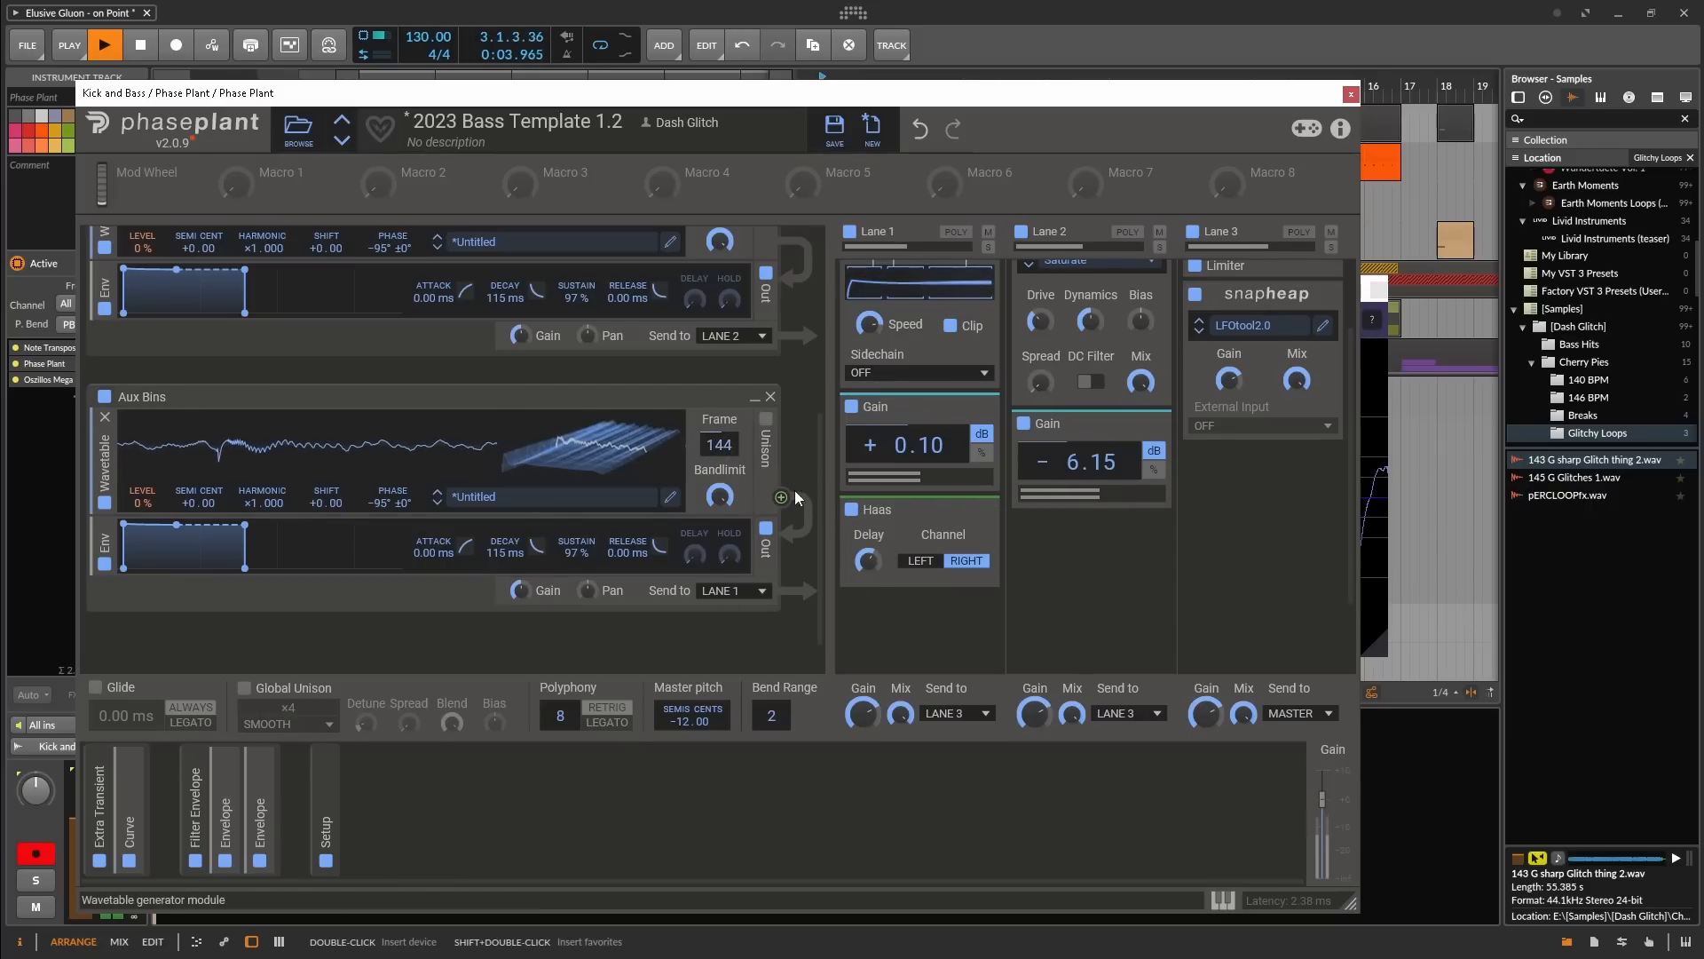
Set the Aux Bins frame to 145 with the Haas effect bypassed, and re-enable Haas with a shorter delay
left_click(855, 512)
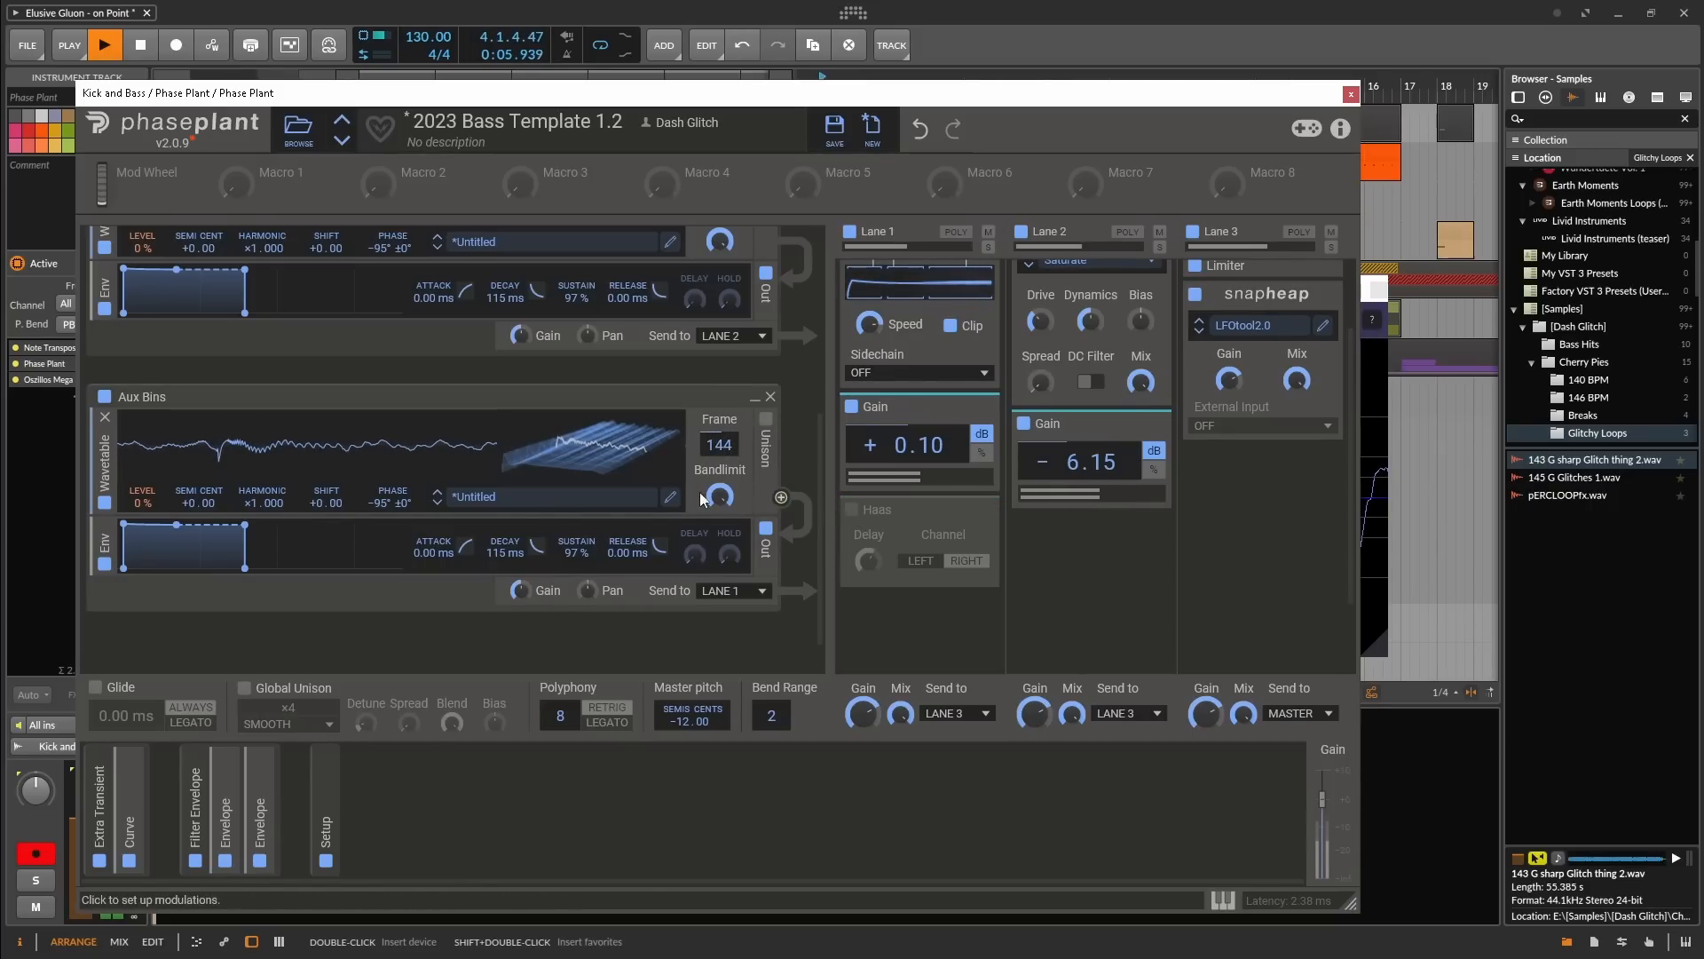
left_click_drag(719, 445, 722, 394)
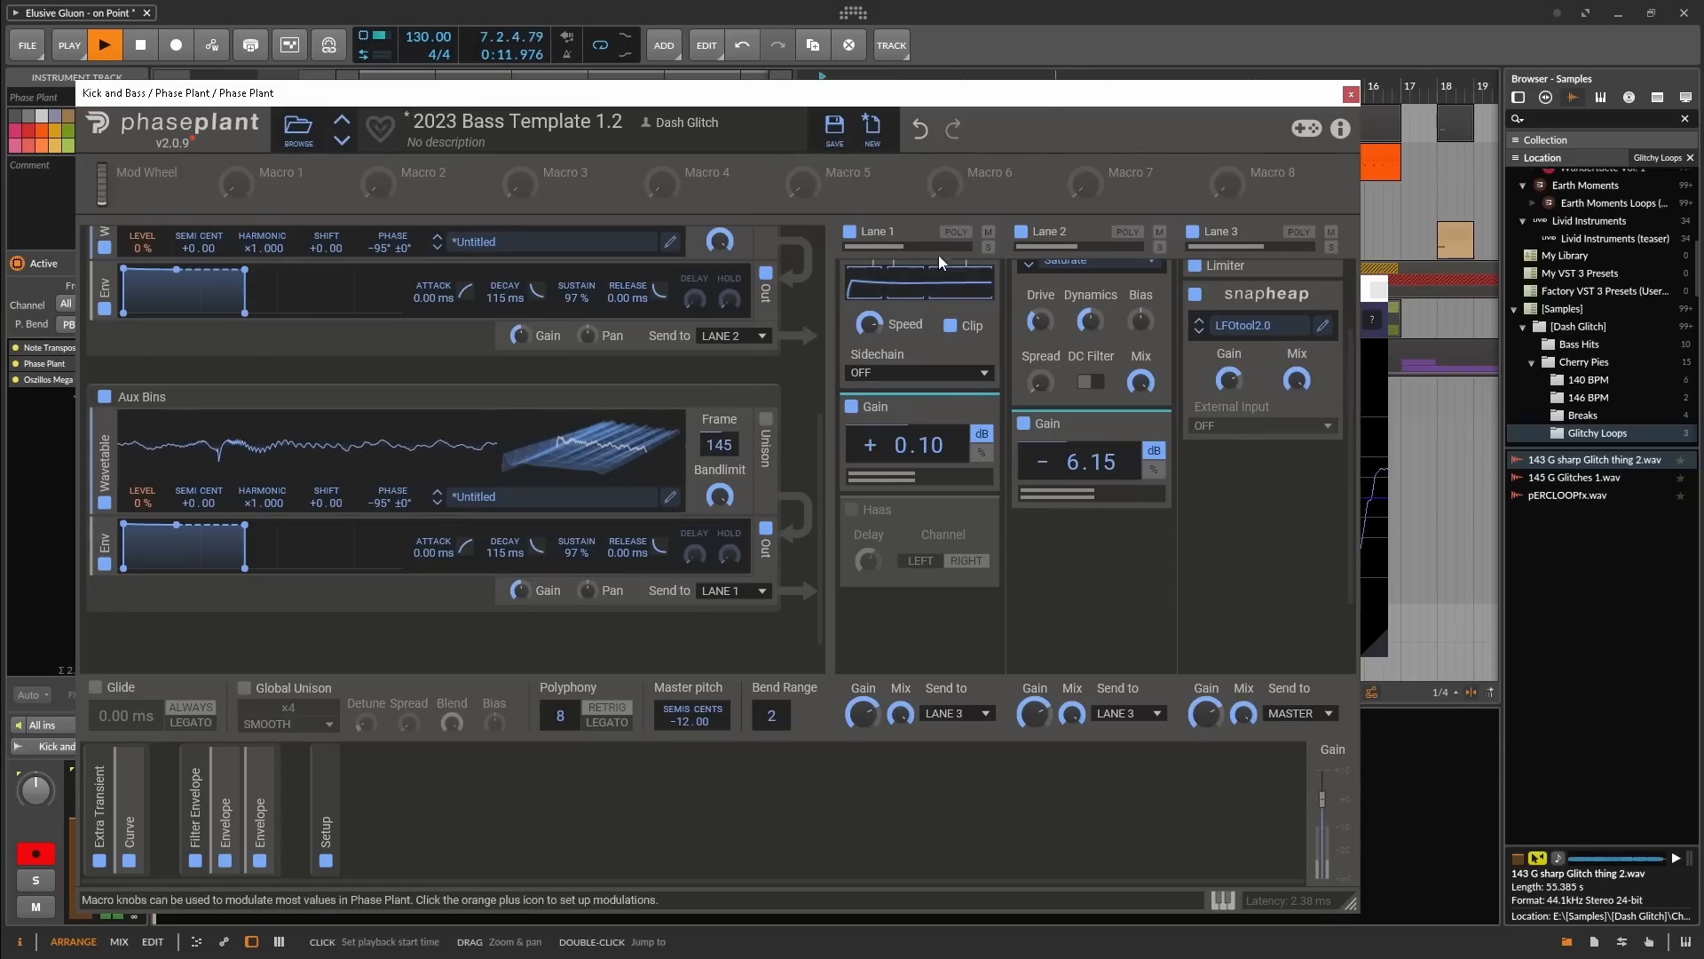
left_click(855, 511)
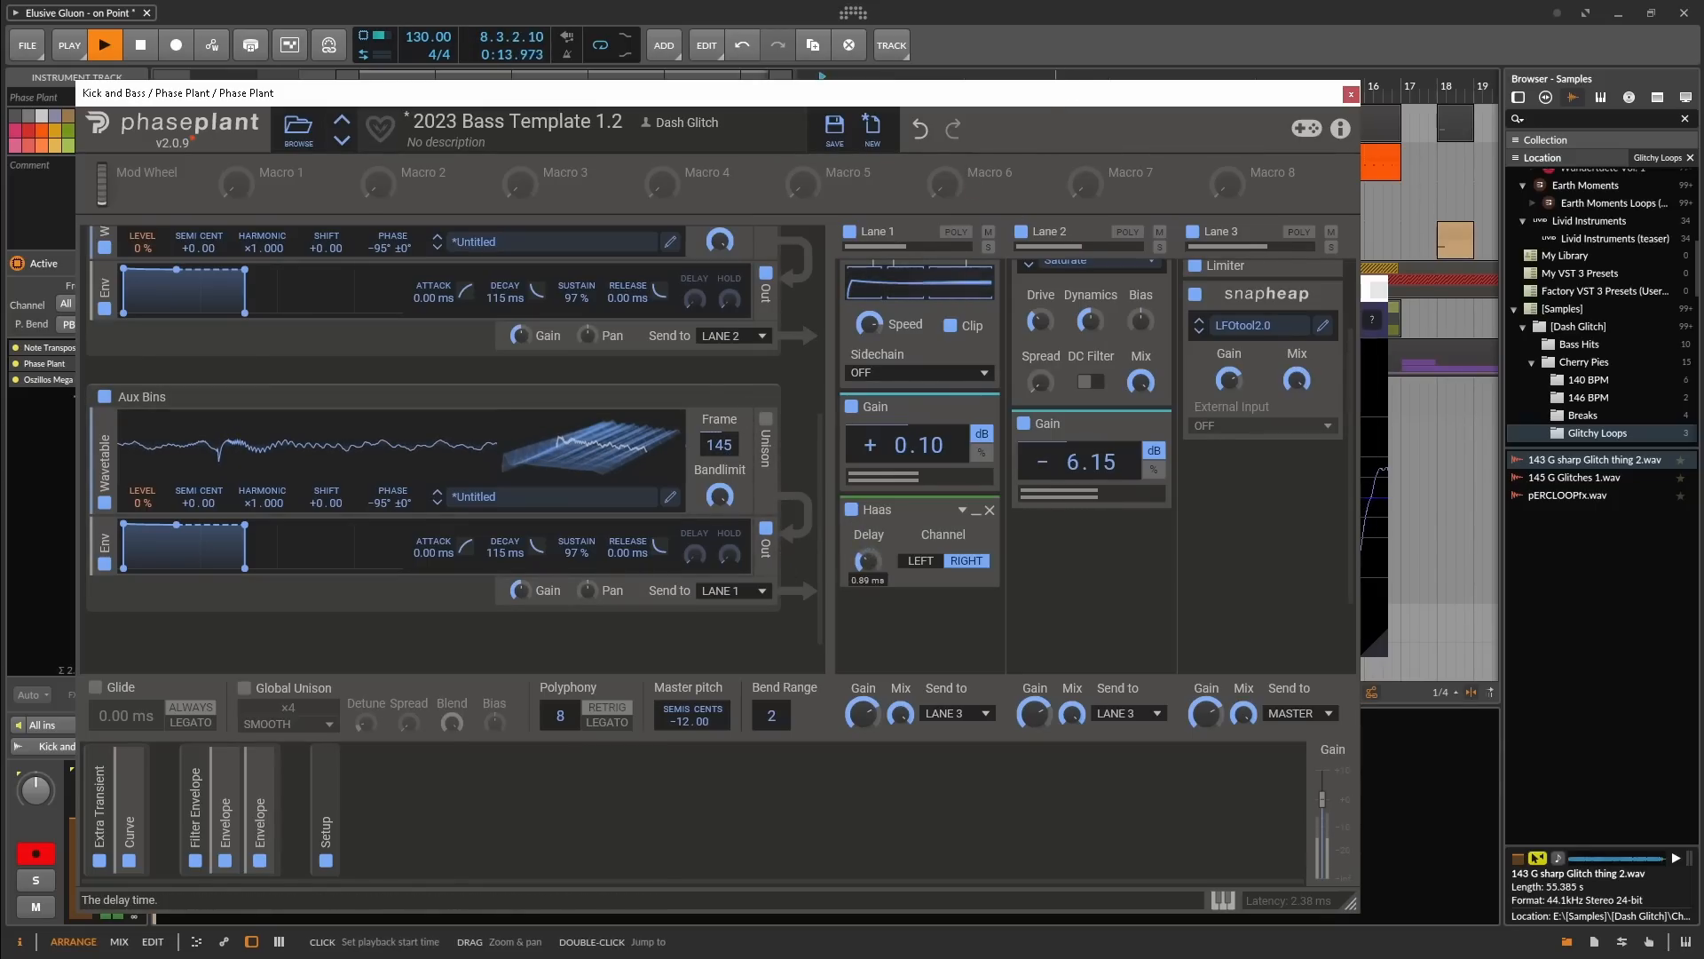
left_click_drag(870, 552, 870, 560)
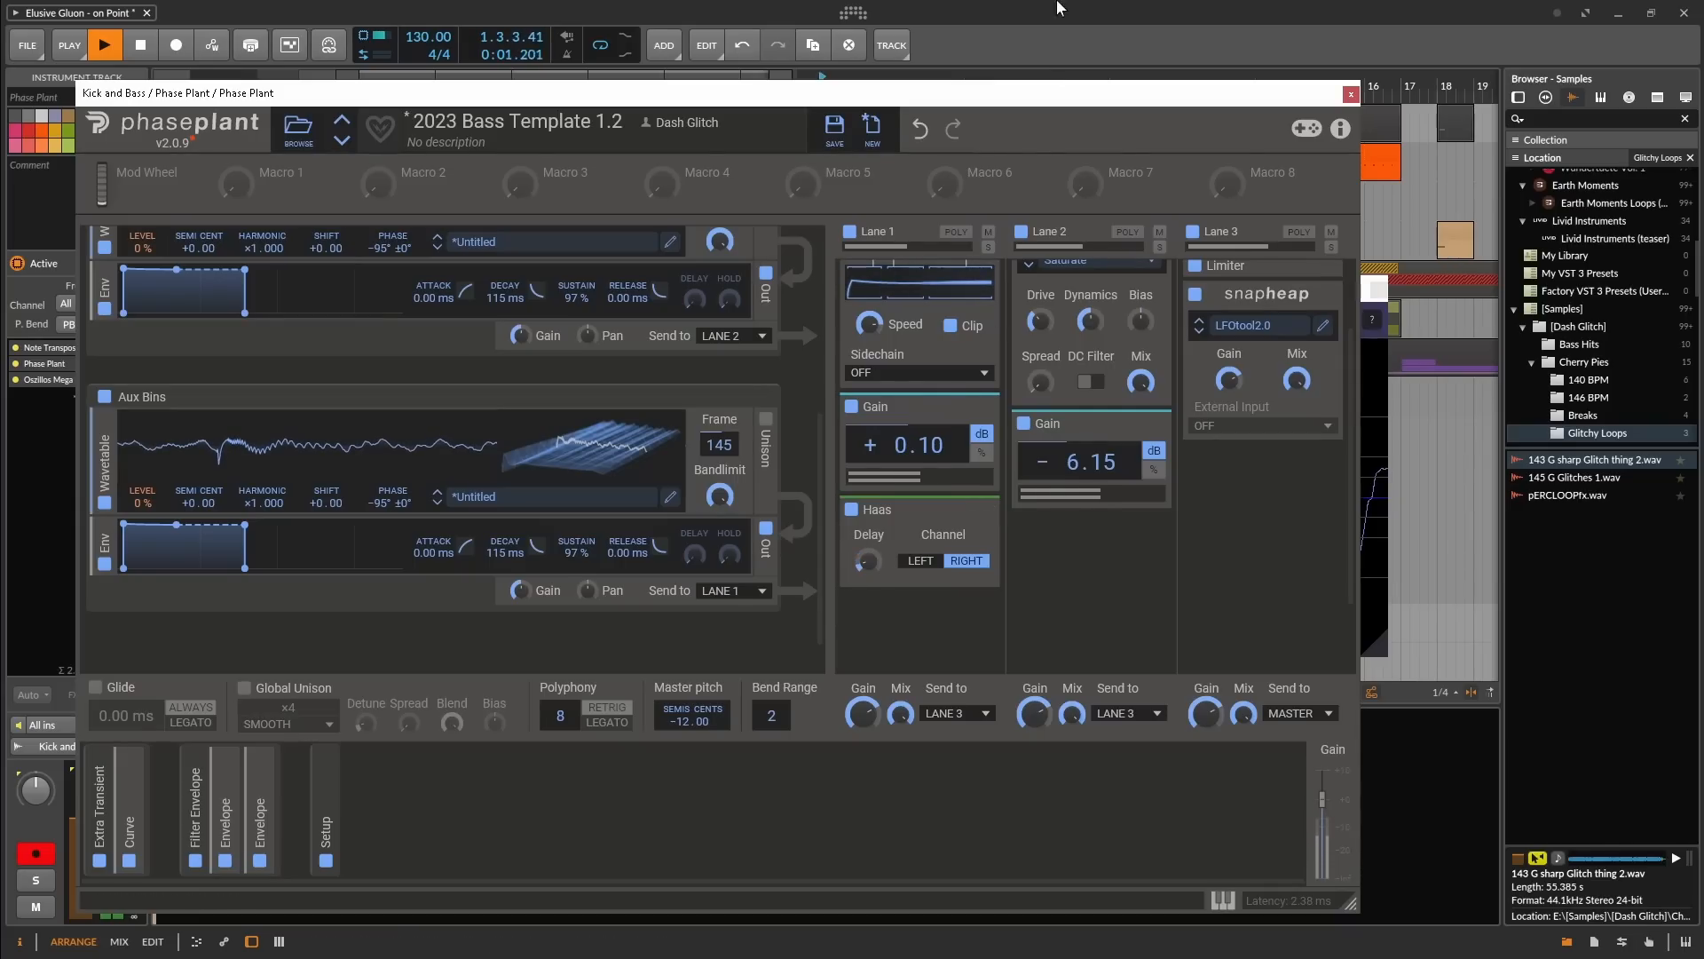